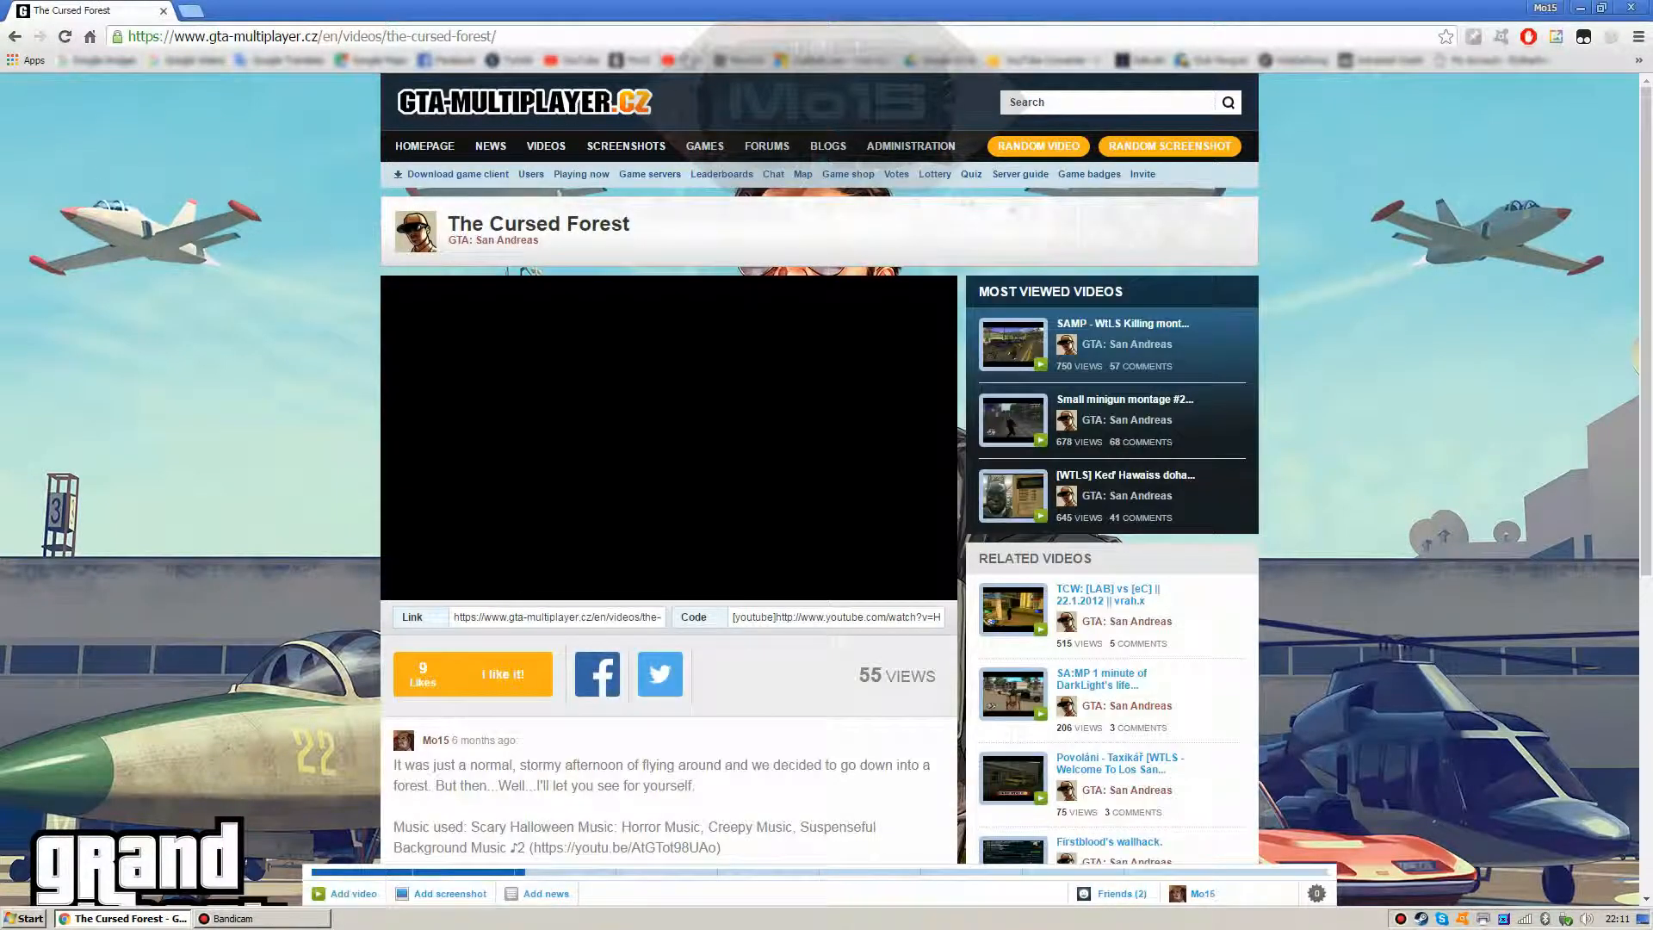
# Step: Open the uploader's YouTube channel from the bookmarks bar
pyautogui.click(687, 61)
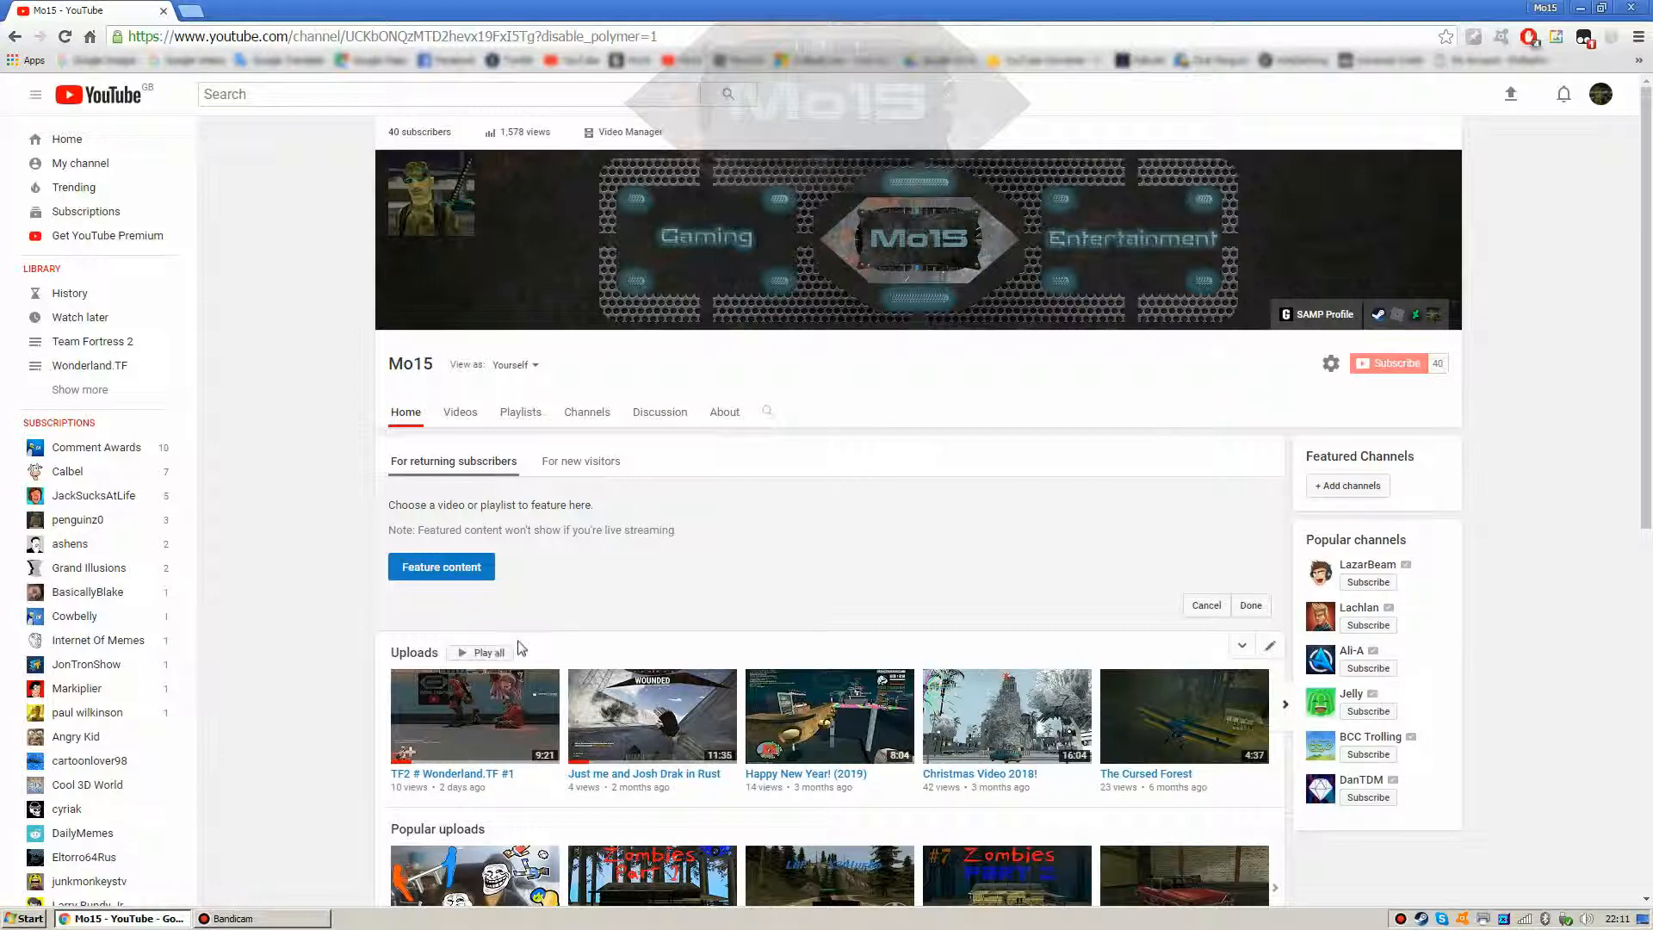
# Step: On the channel's Discussion page, expand the comment asking how to convert Dead Space .snu sounds
pyautogui.click(637, 415)
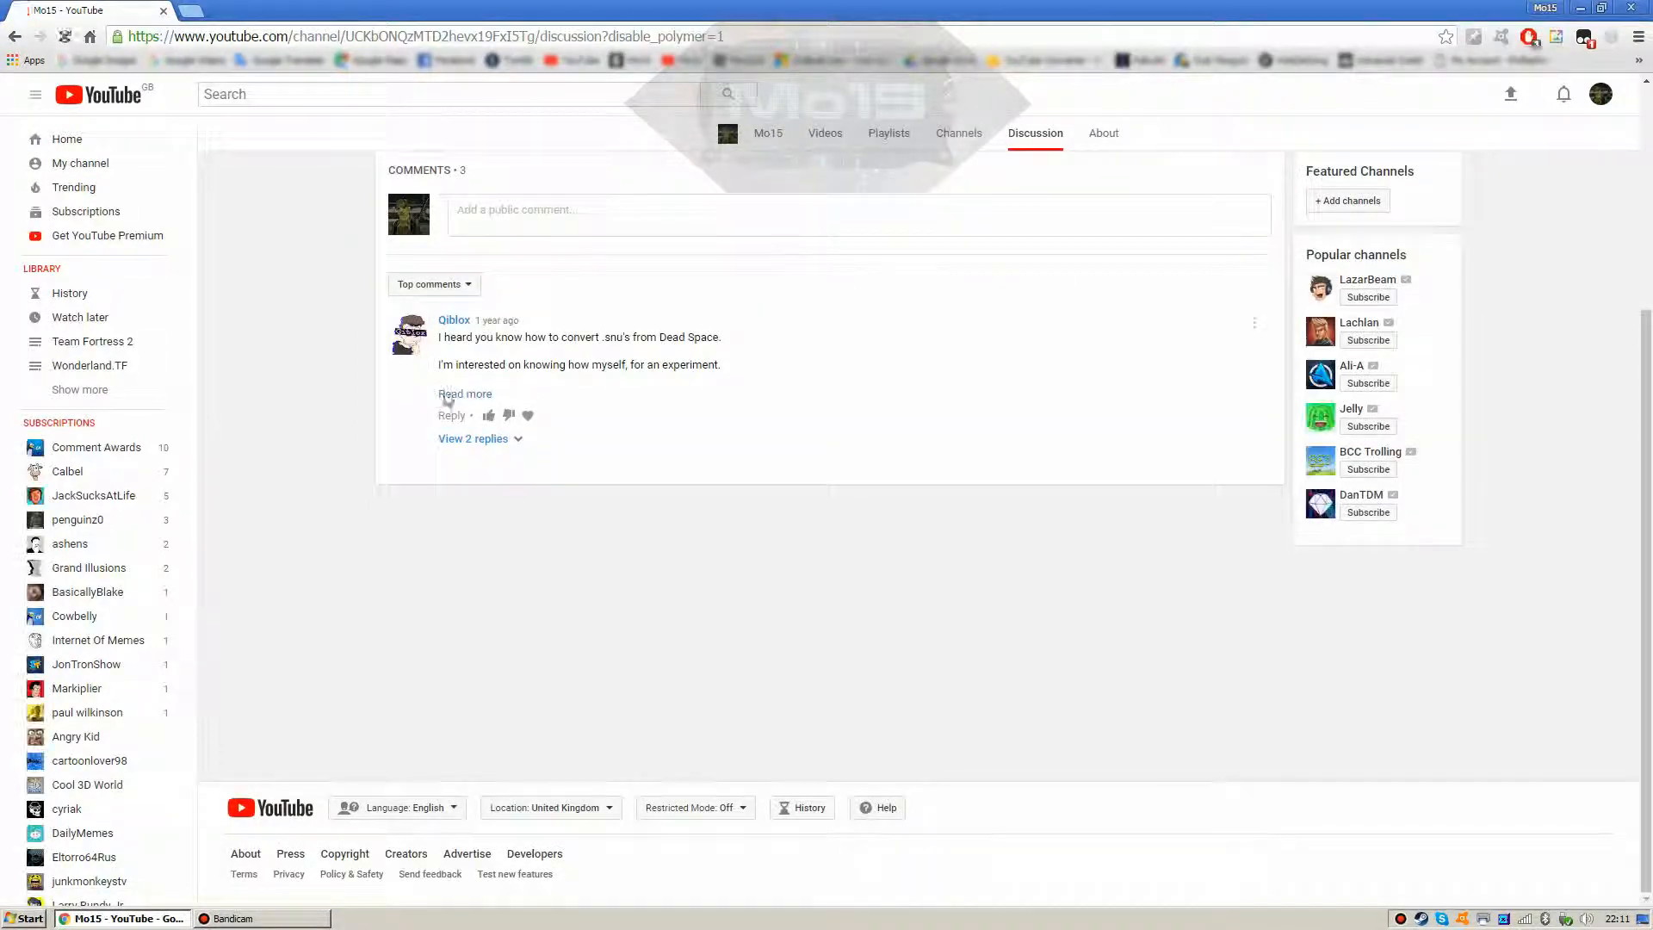
pyautogui.moveTo(487, 340)
pyautogui.mouseDown()
pyautogui.moveTo(494, 320)
pyautogui.moveTo(476, 327)
pyautogui.mouseUp()
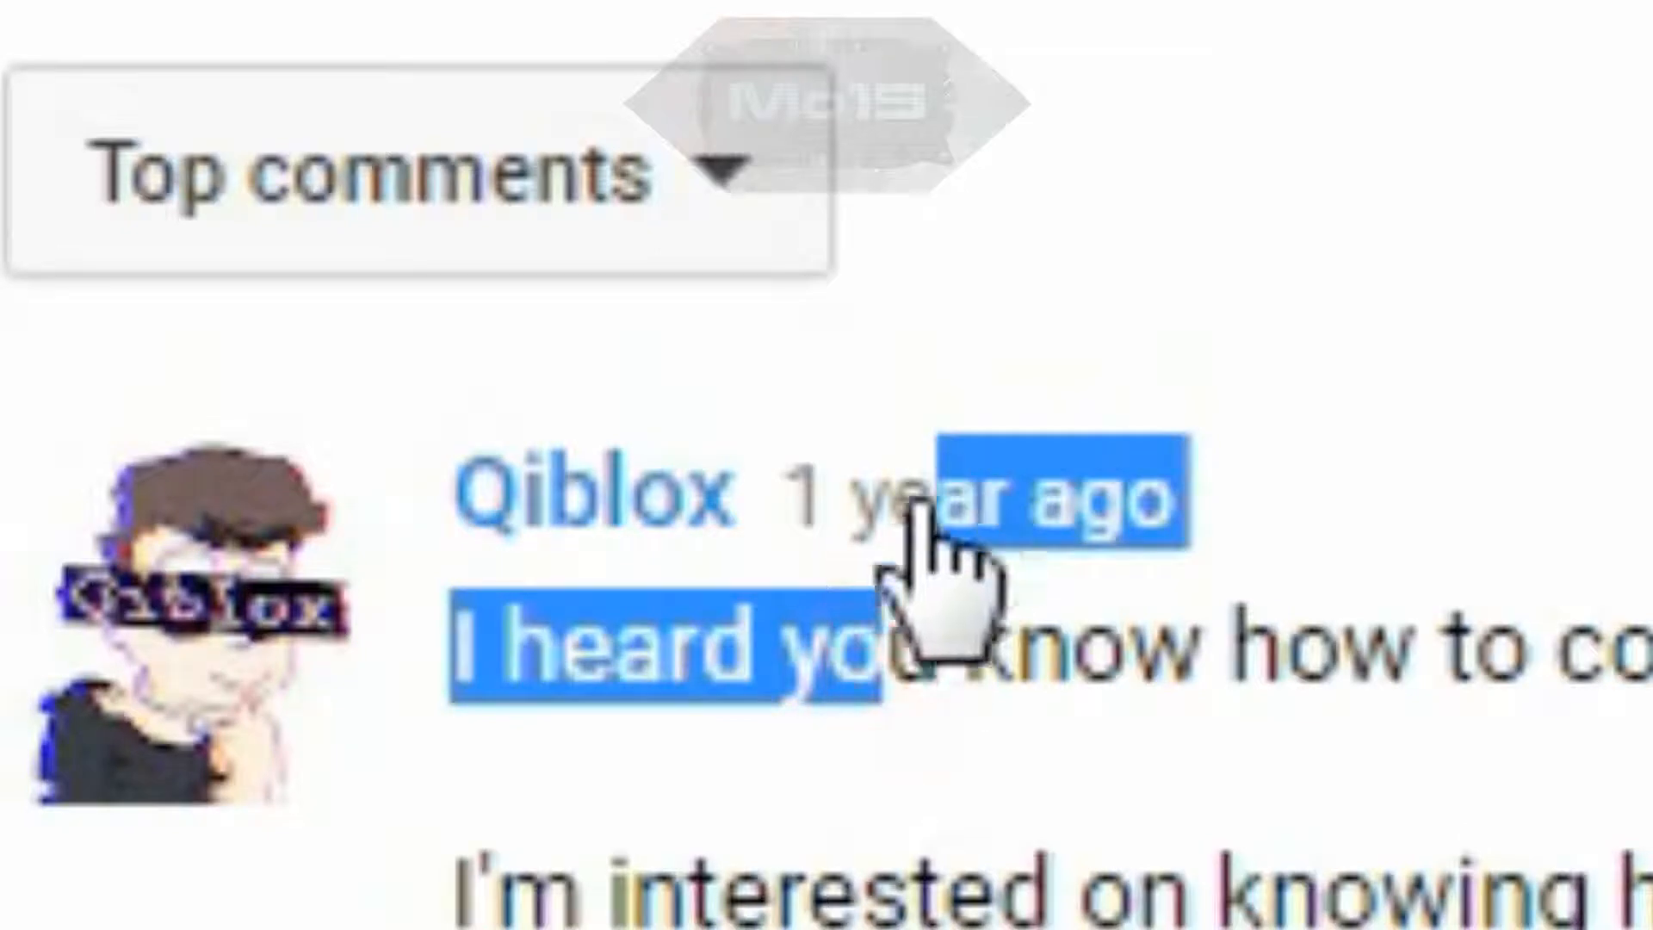
pyautogui.moveTo(785, 564); pyautogui.dragTo(841, 793)
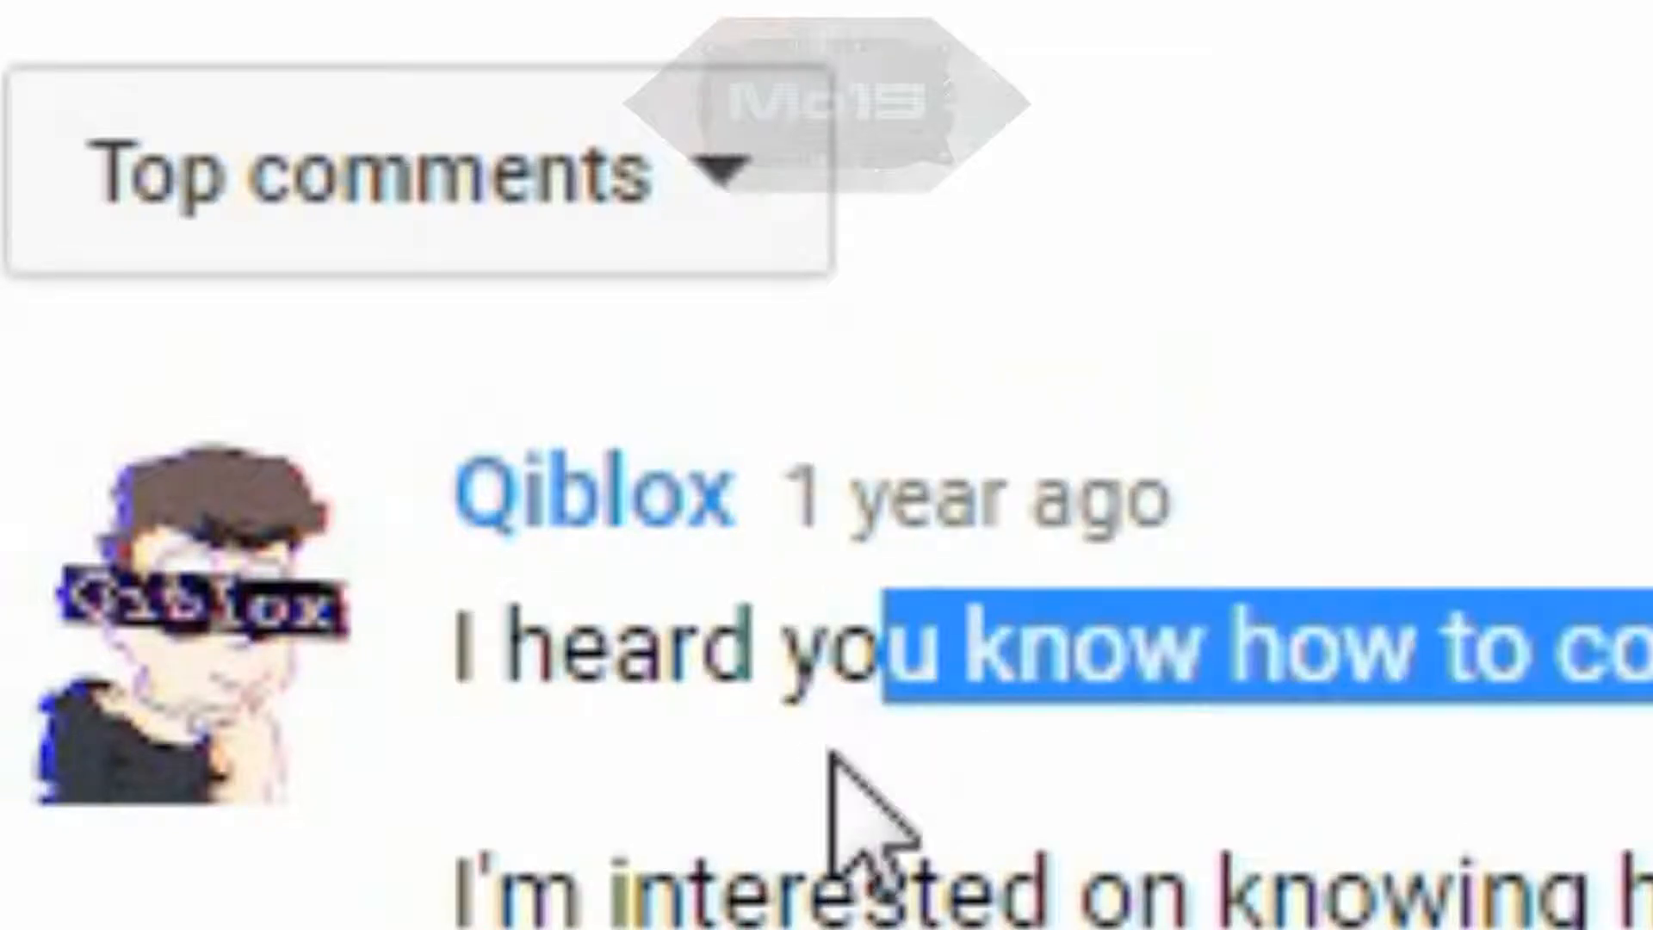
pyautogui.click(1635, 775)
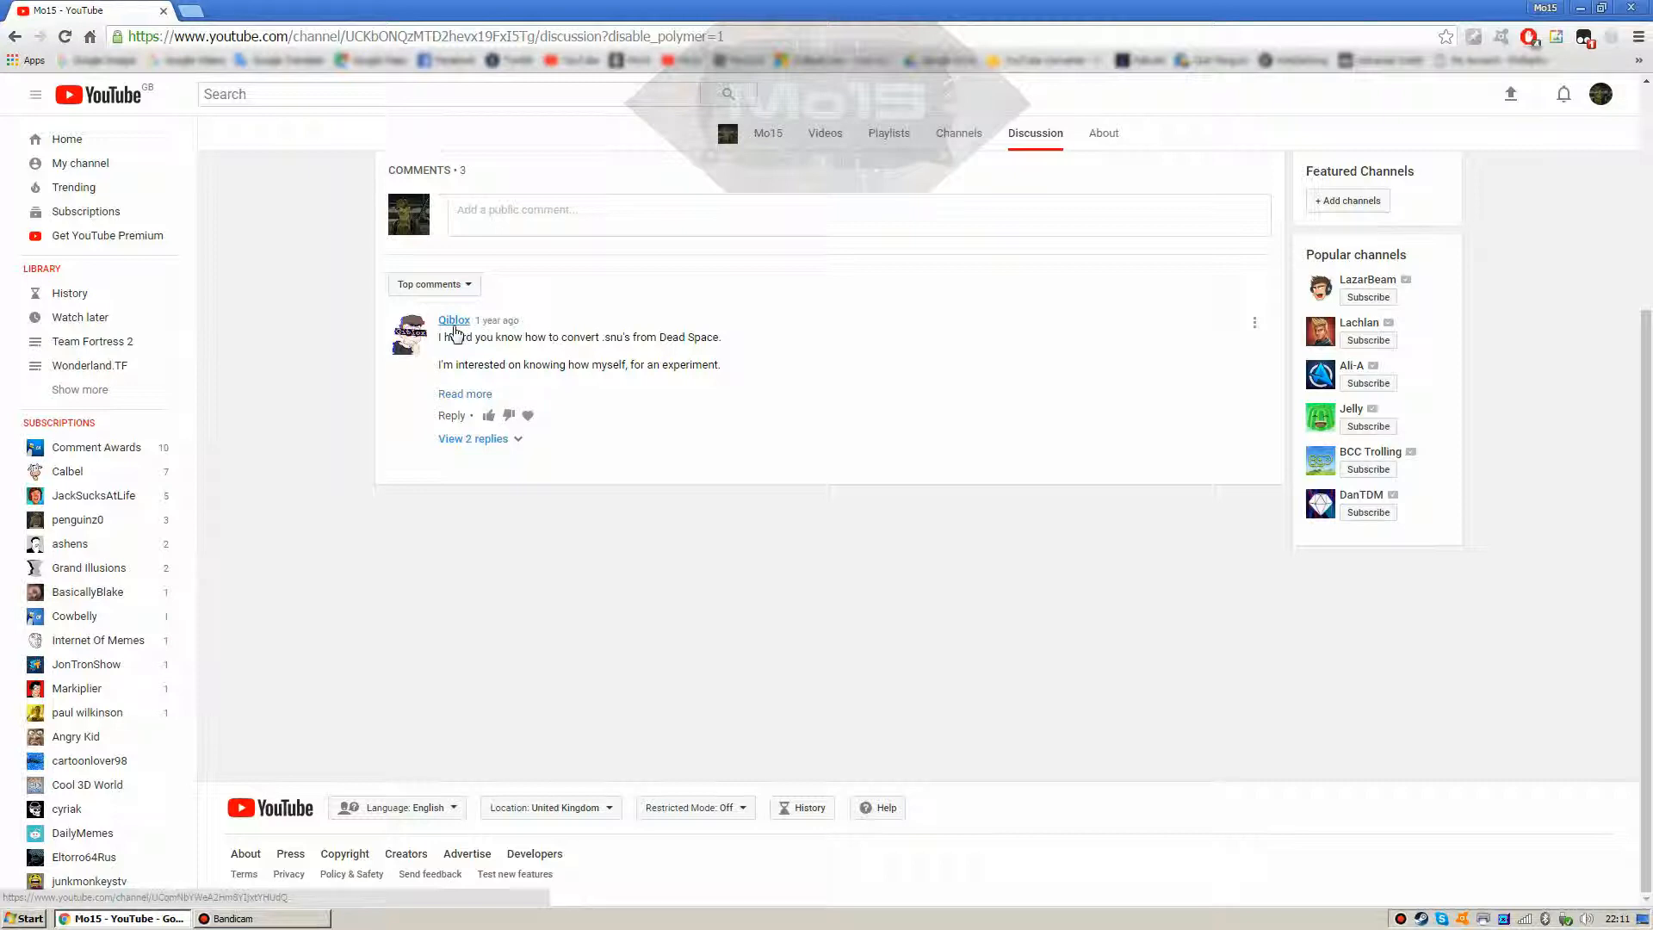
pyautogui.click(451, 394)
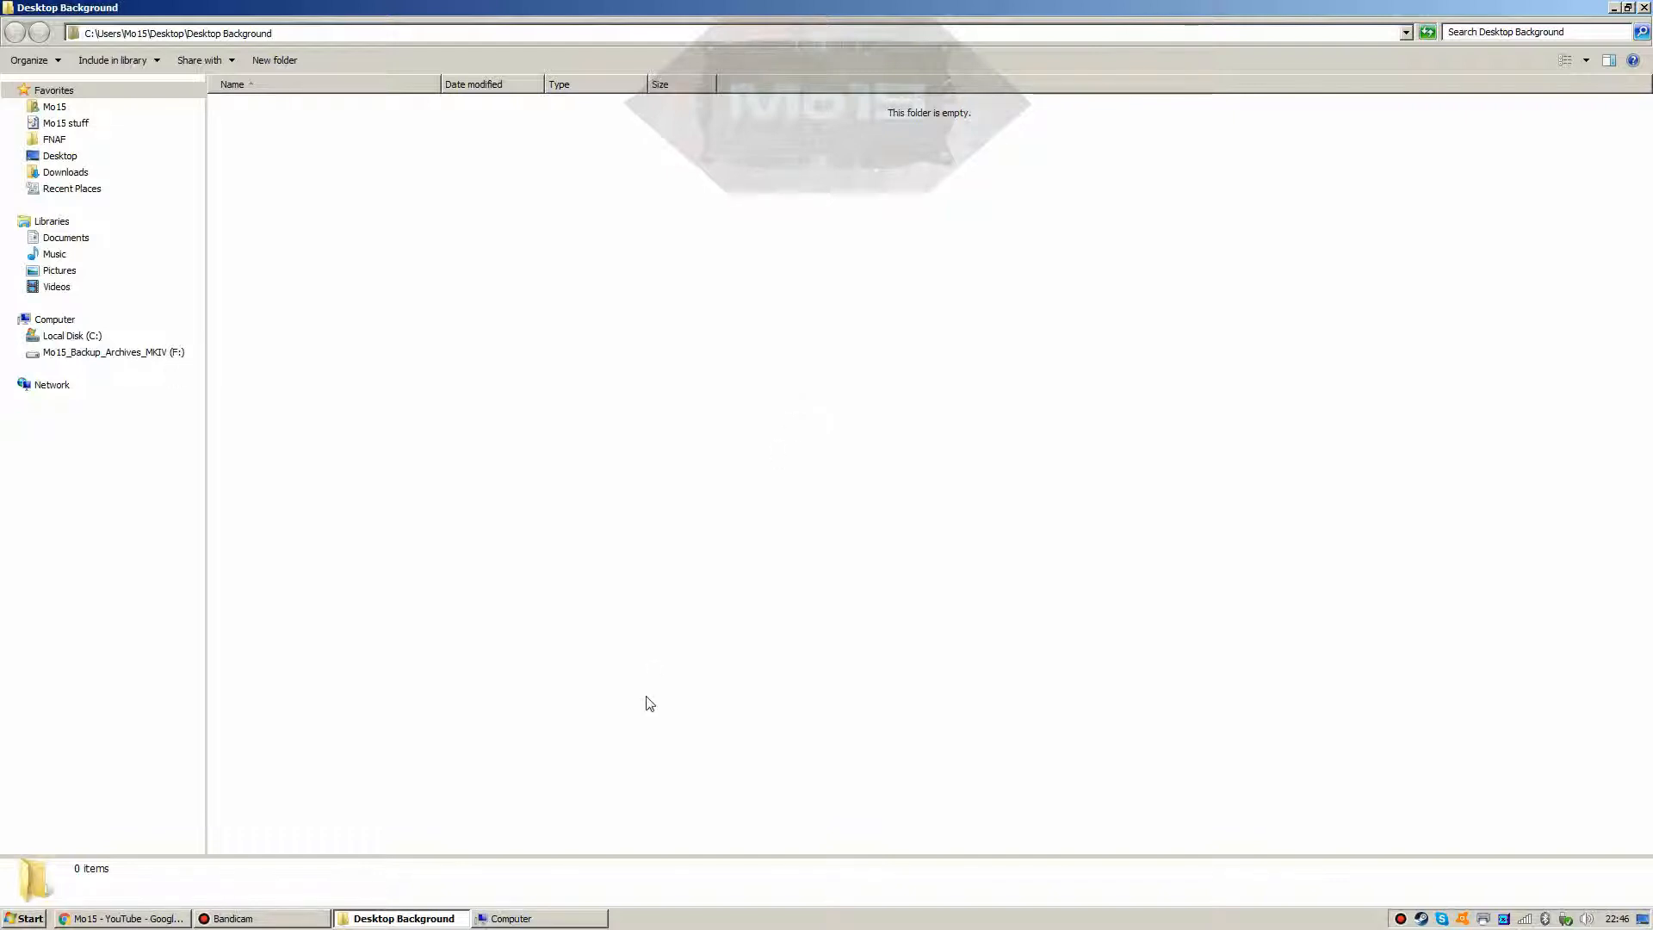
# Step: From the Computer window, open drive F: and its Dead Space folder
pyautogui.click(535, 917)
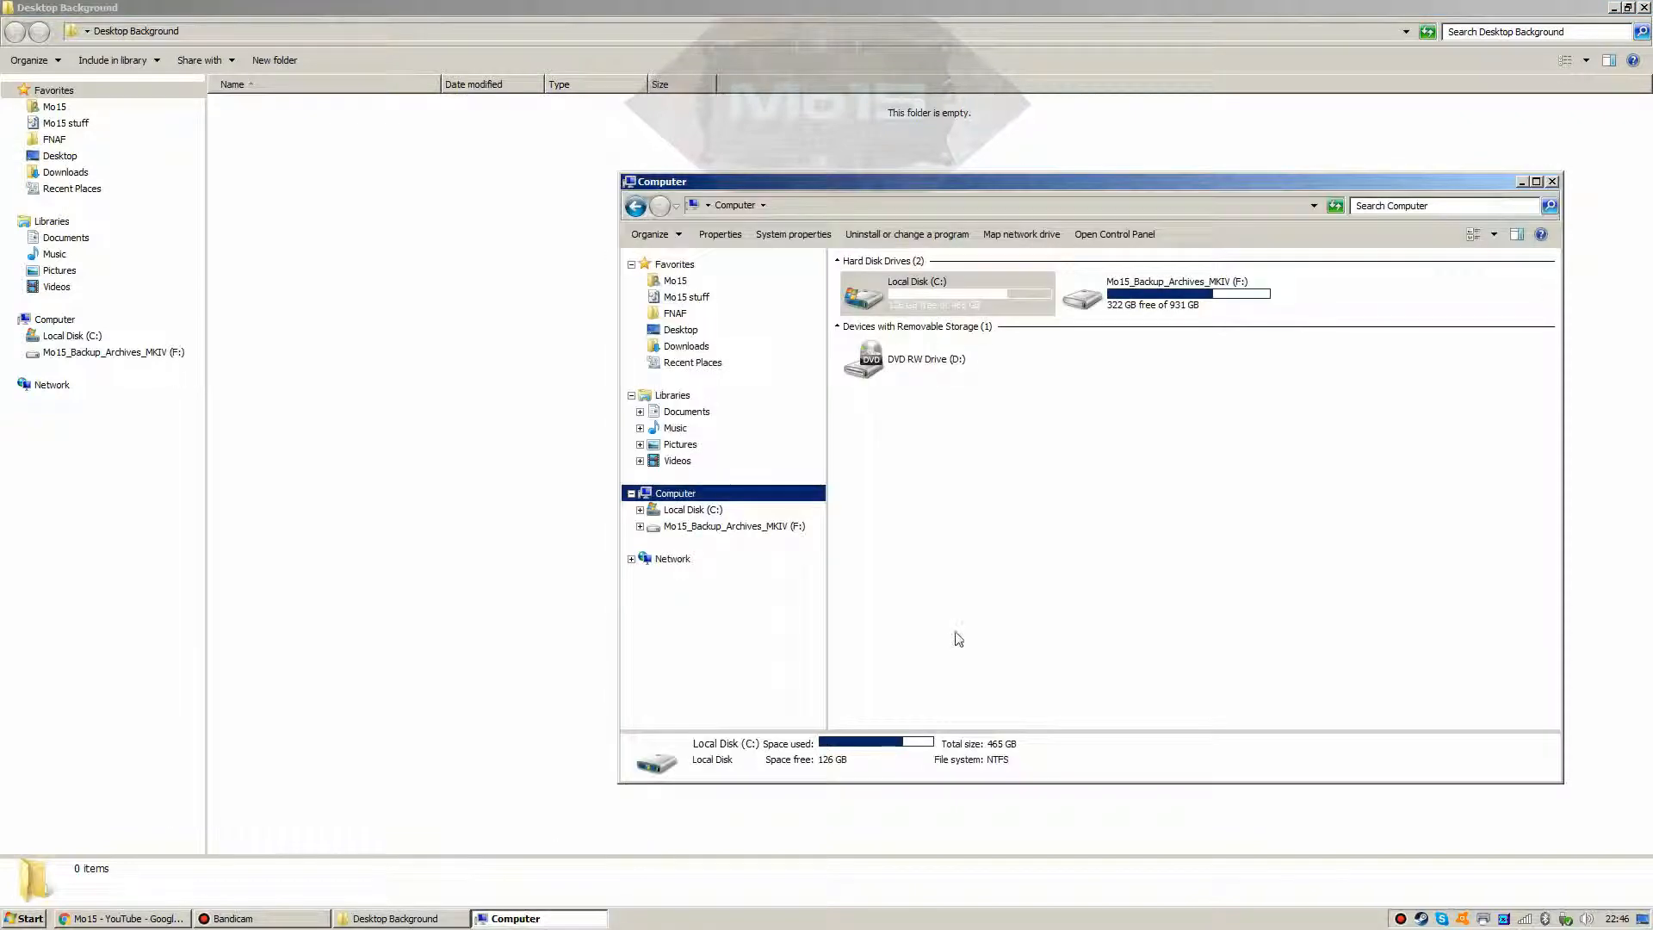
pyautogui.click(955, 636)
pyautogui.doubleClick(1096, 312)
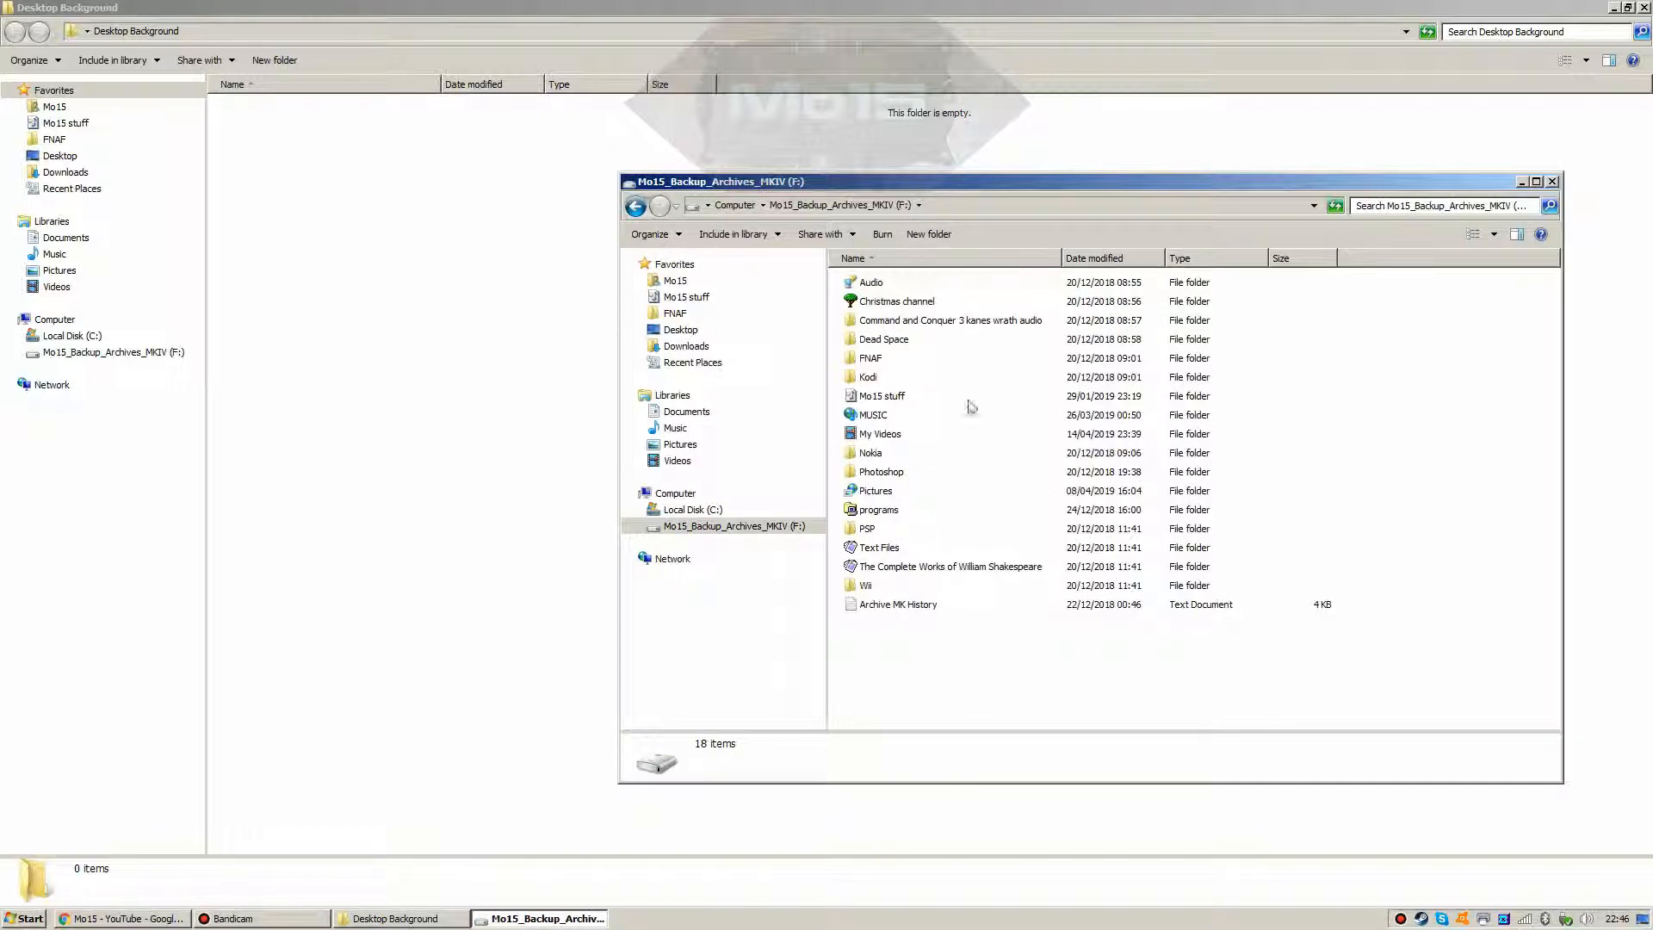
pyautogui.doubleClick(894, 341)
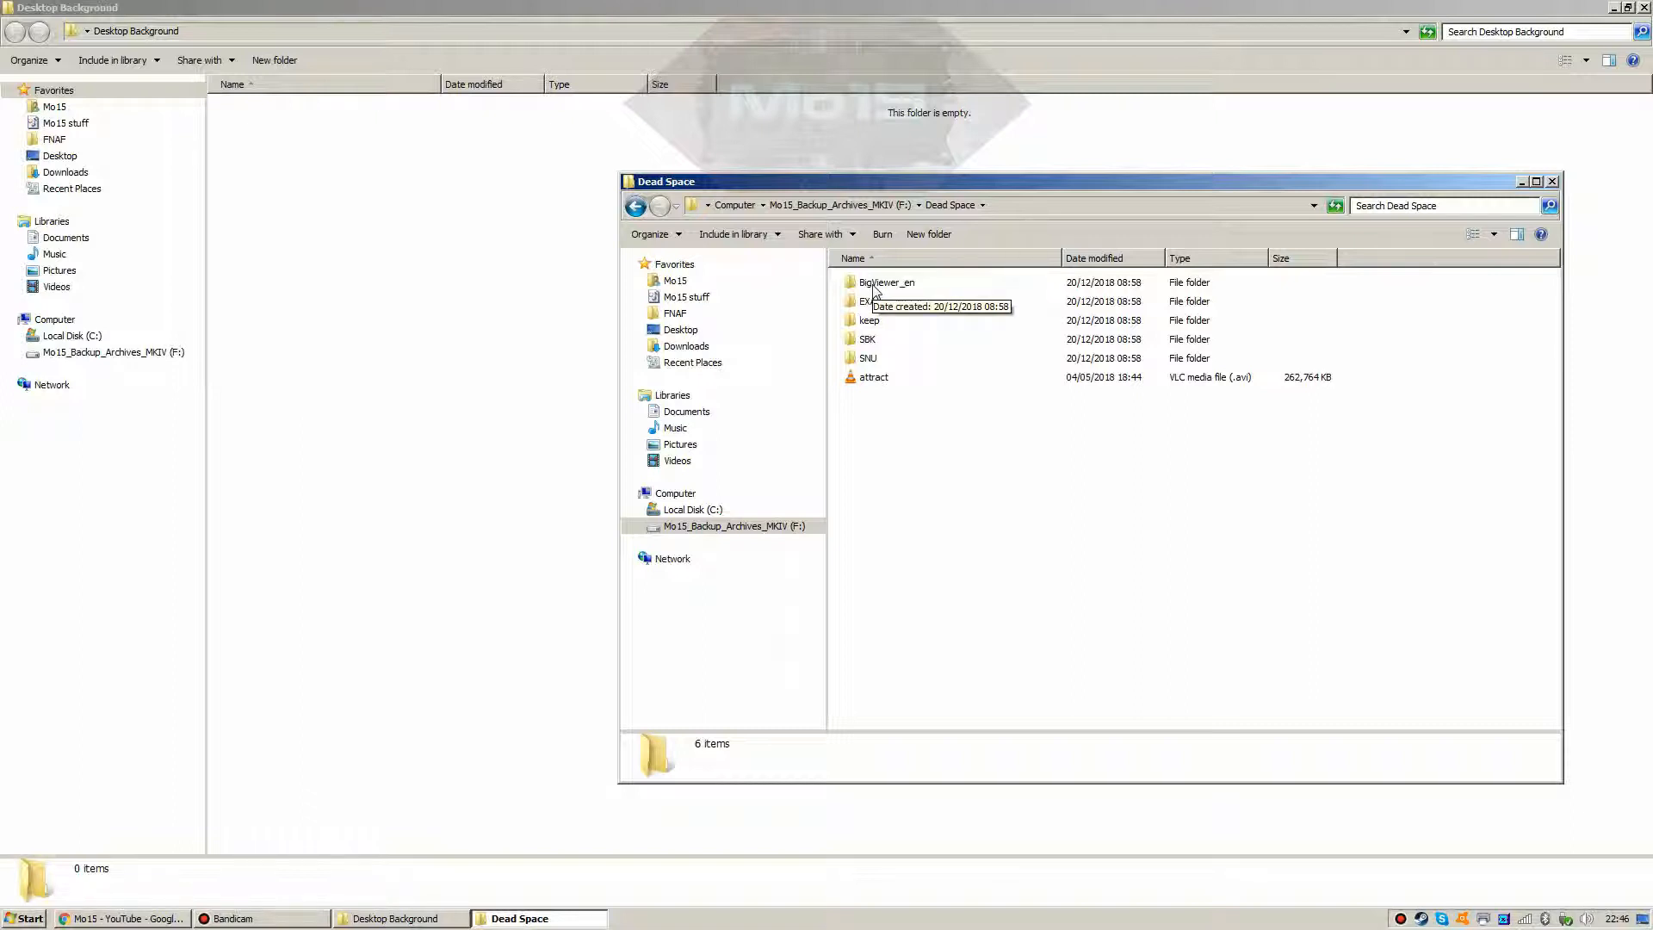
# Step: Browse the BigViewer_en and EXA subfolders, then open the keep folder of 18 sound files
pyautogui.doubleClick(873, 287)
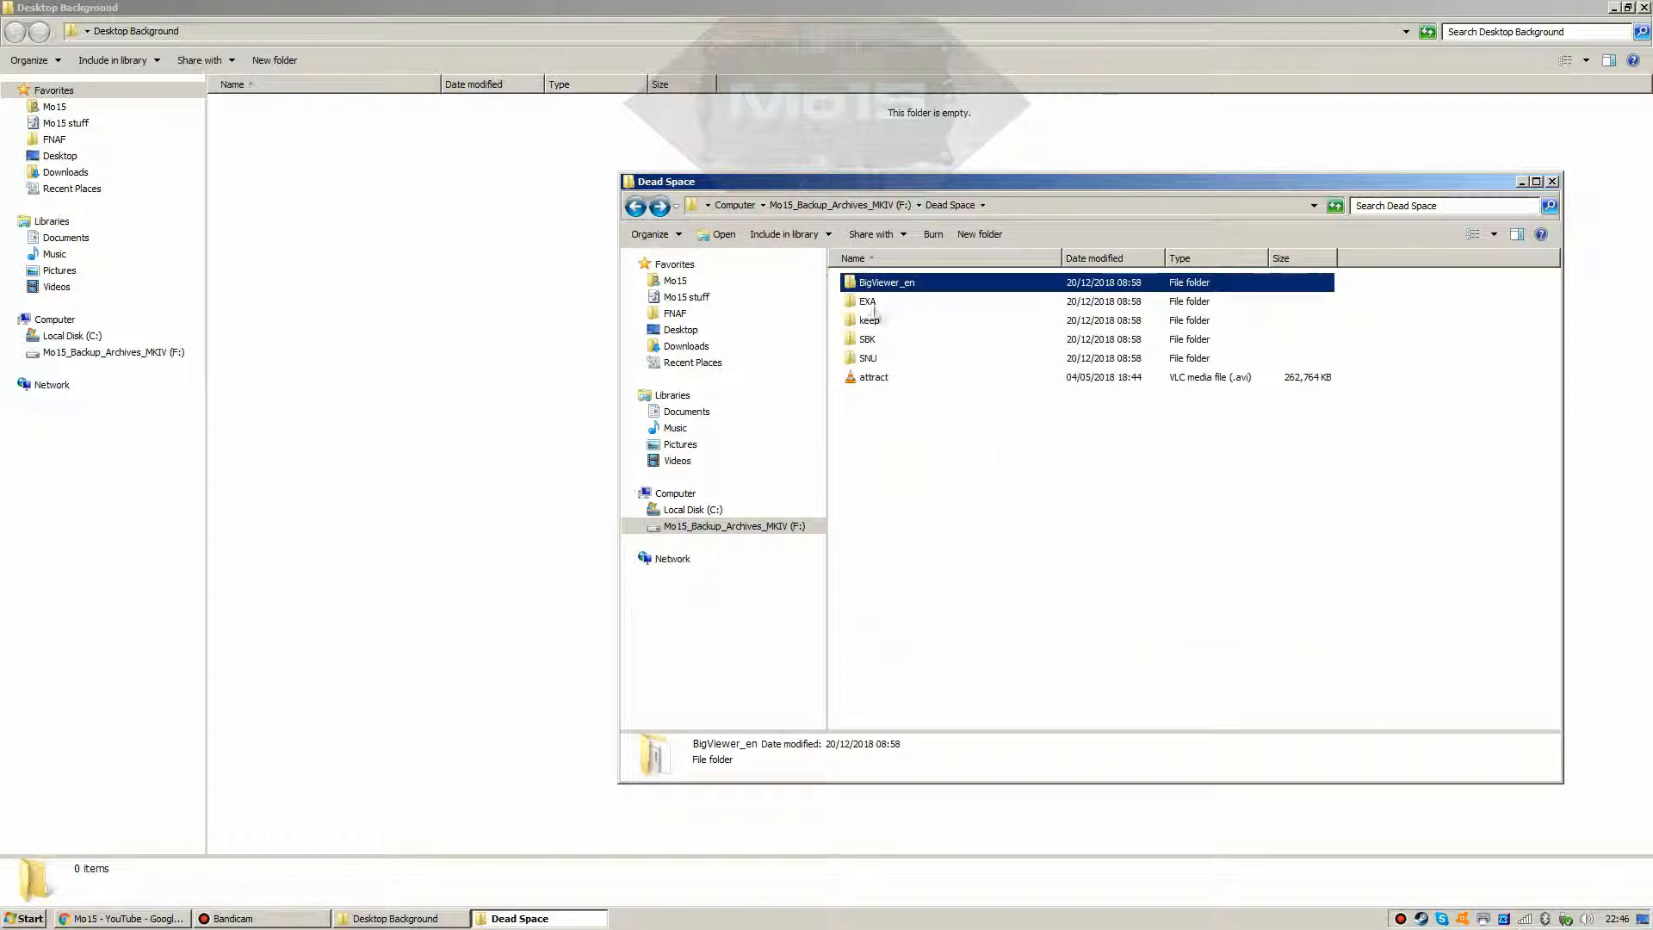
pyautogui.click(860, 304)
pyautogui.click(866, 338)
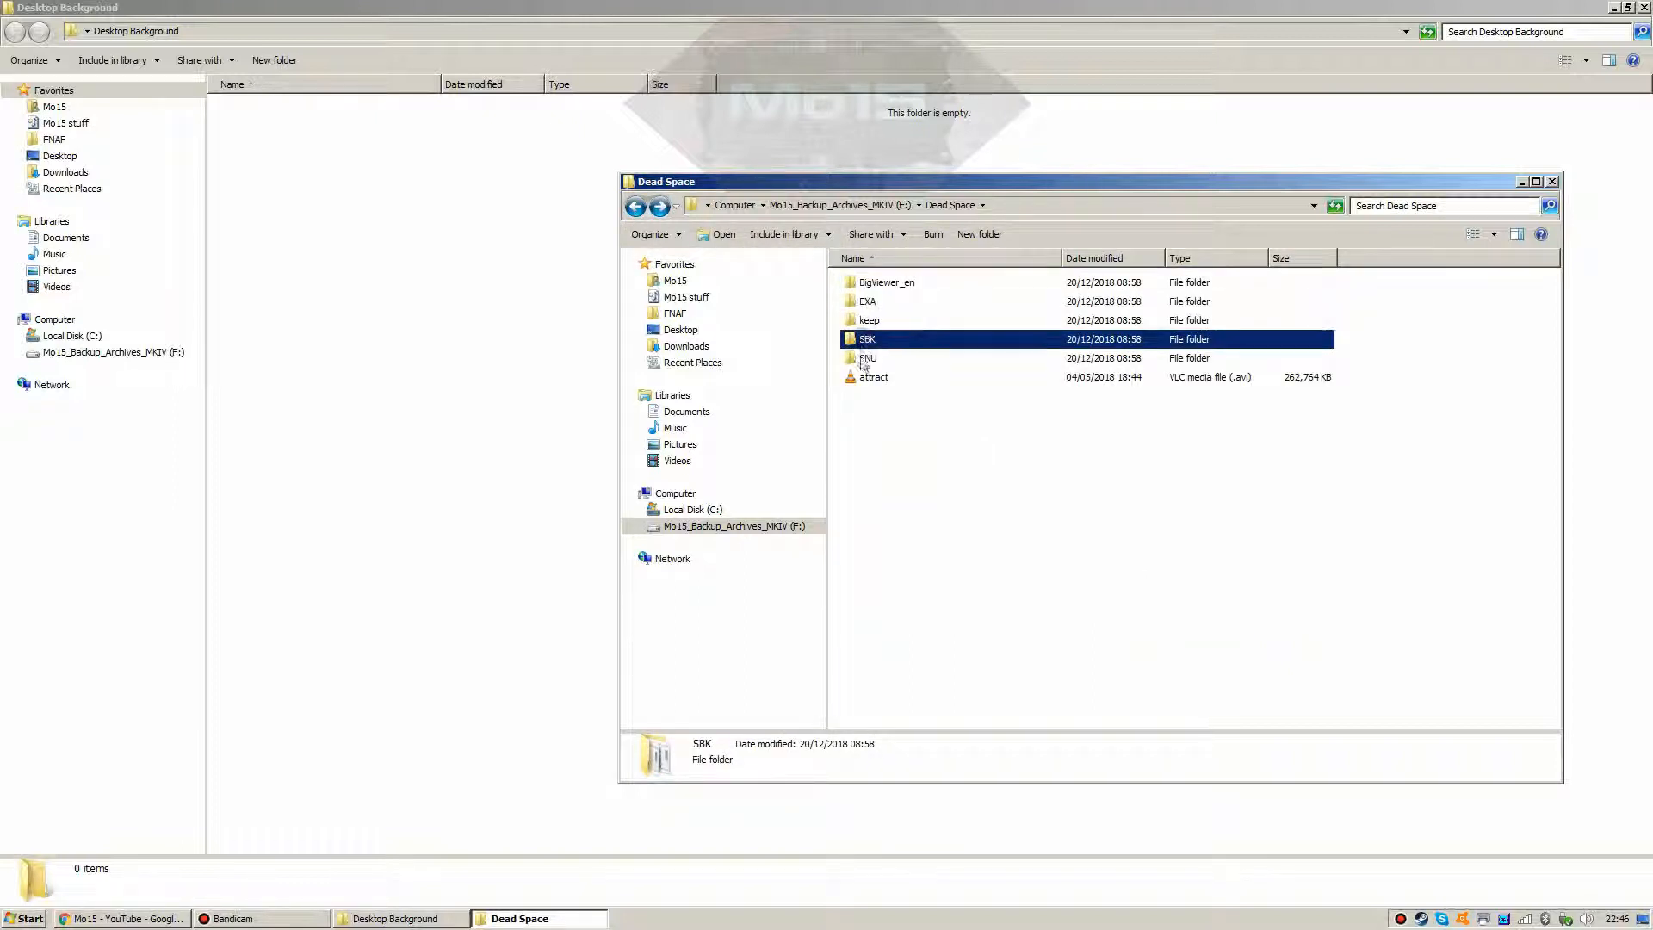
pyautogui.click(866, 358)
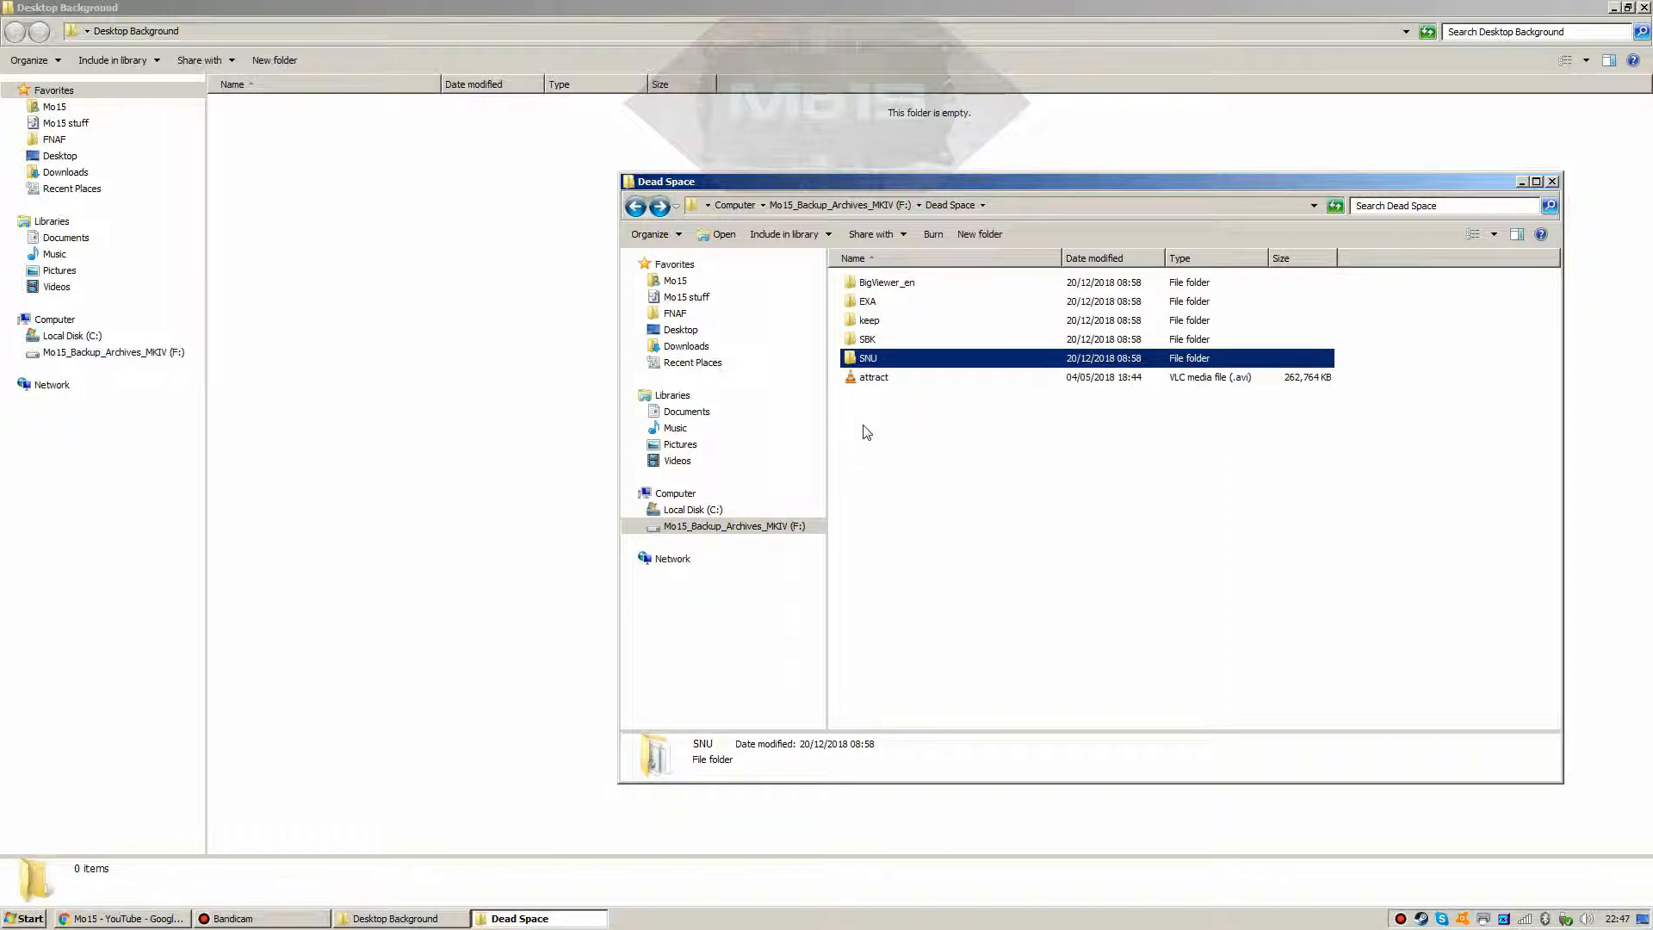
pyautogui.click(878, 306)
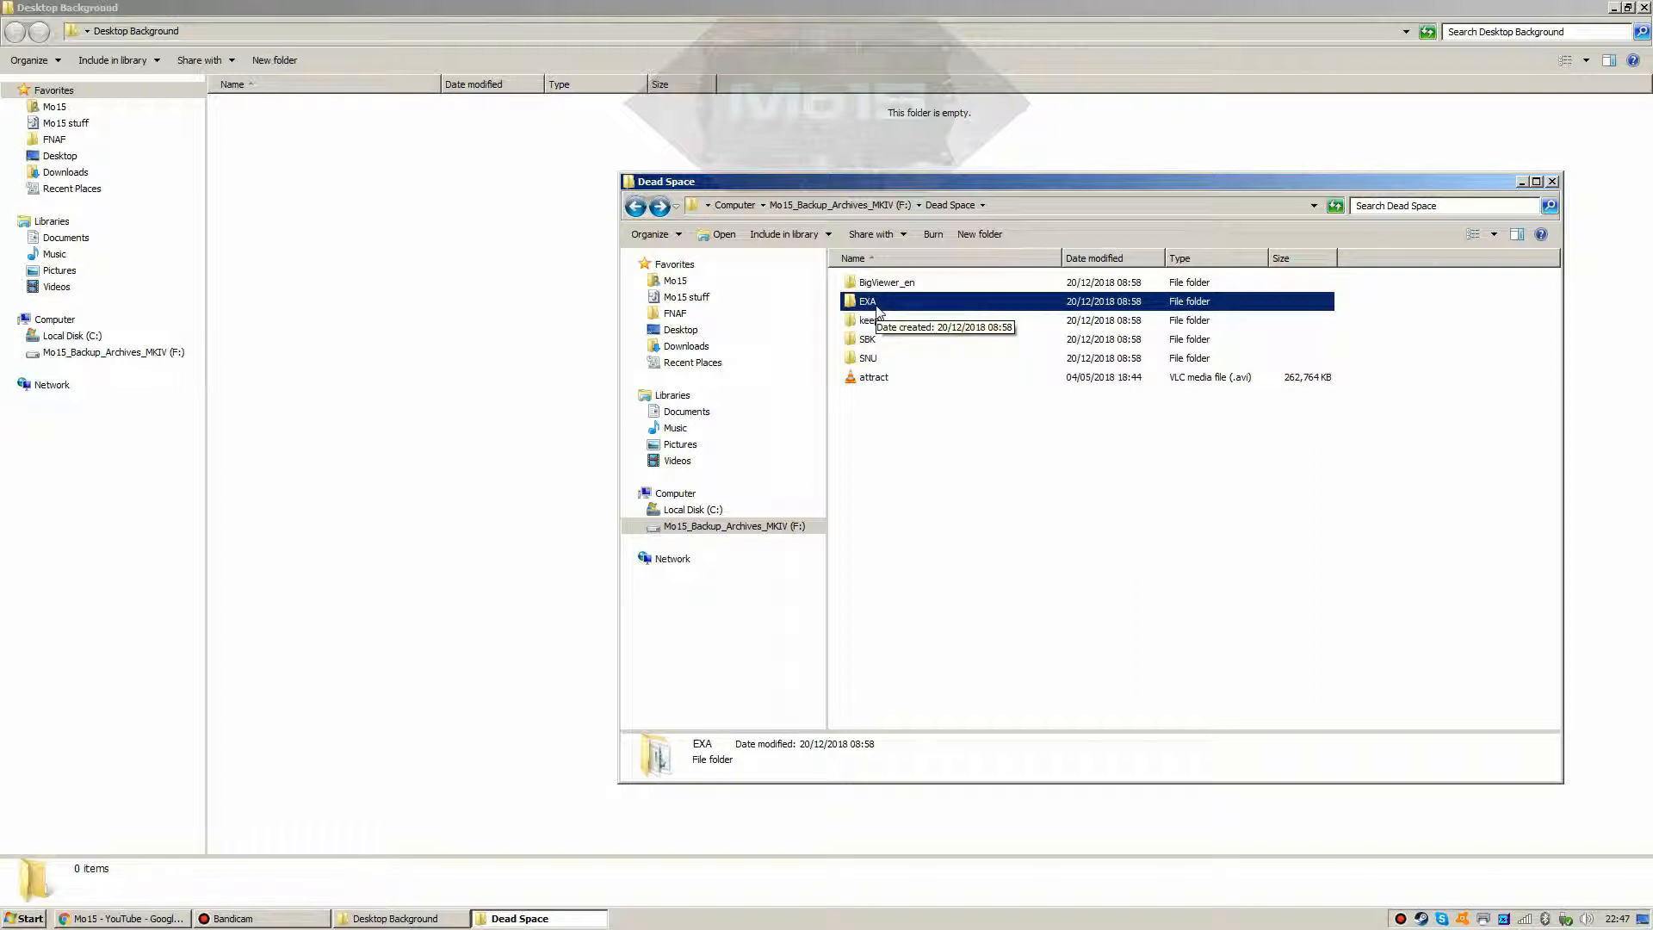
pyautogui.doubleClick(877, 303)
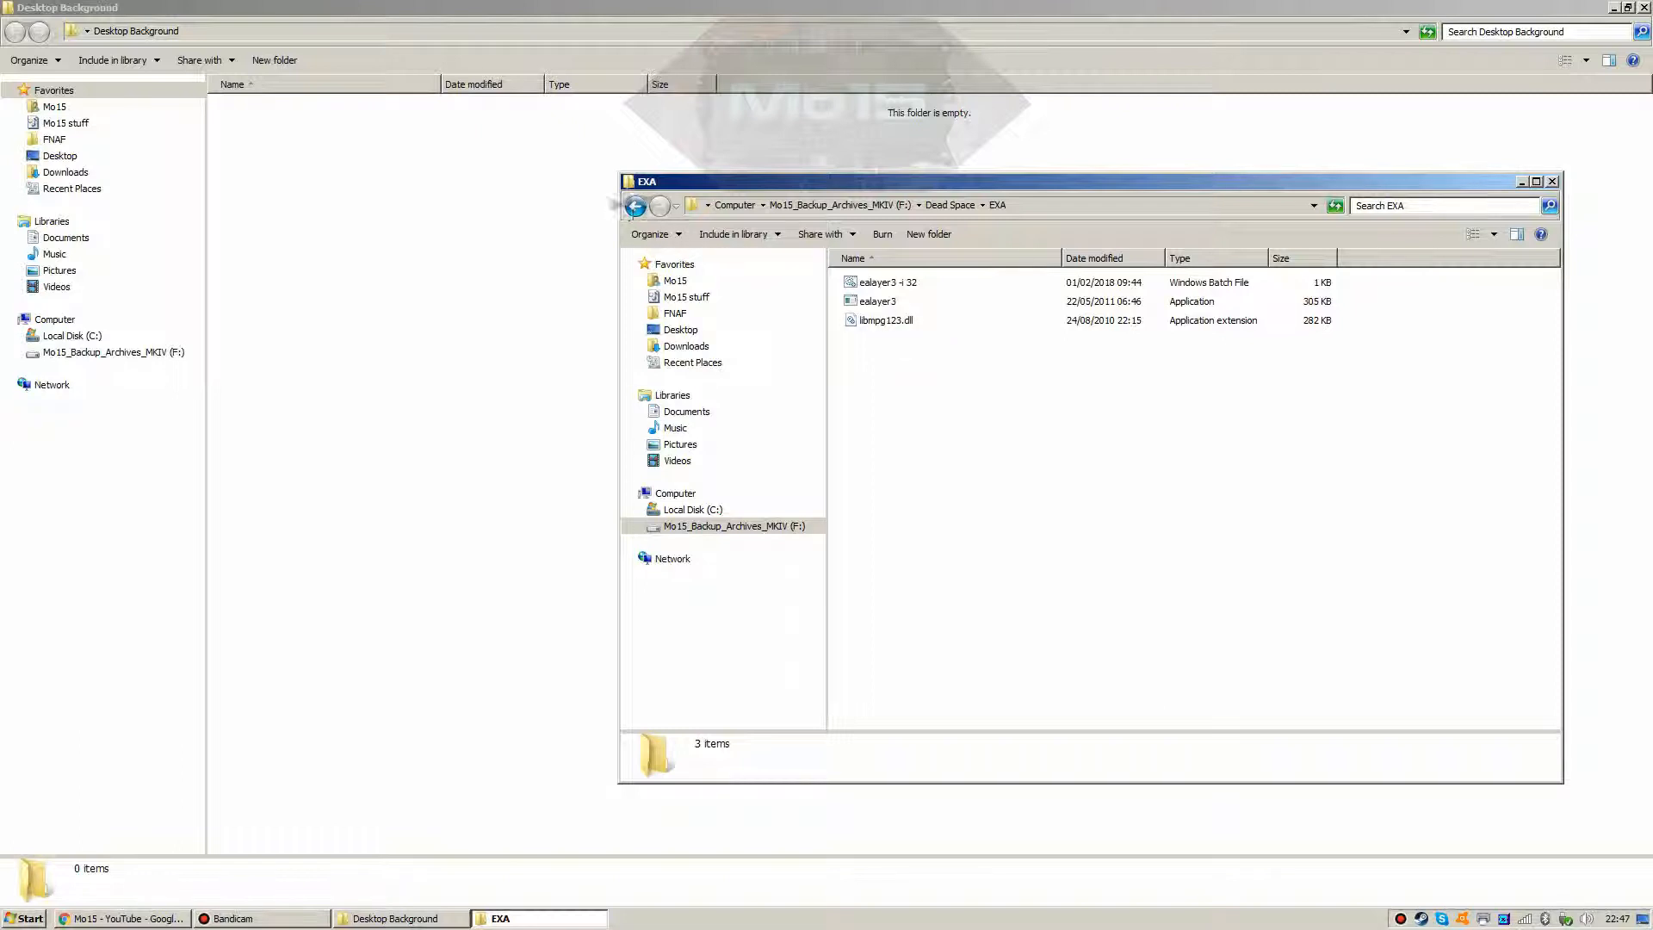
pyautogui.click(635, 208)
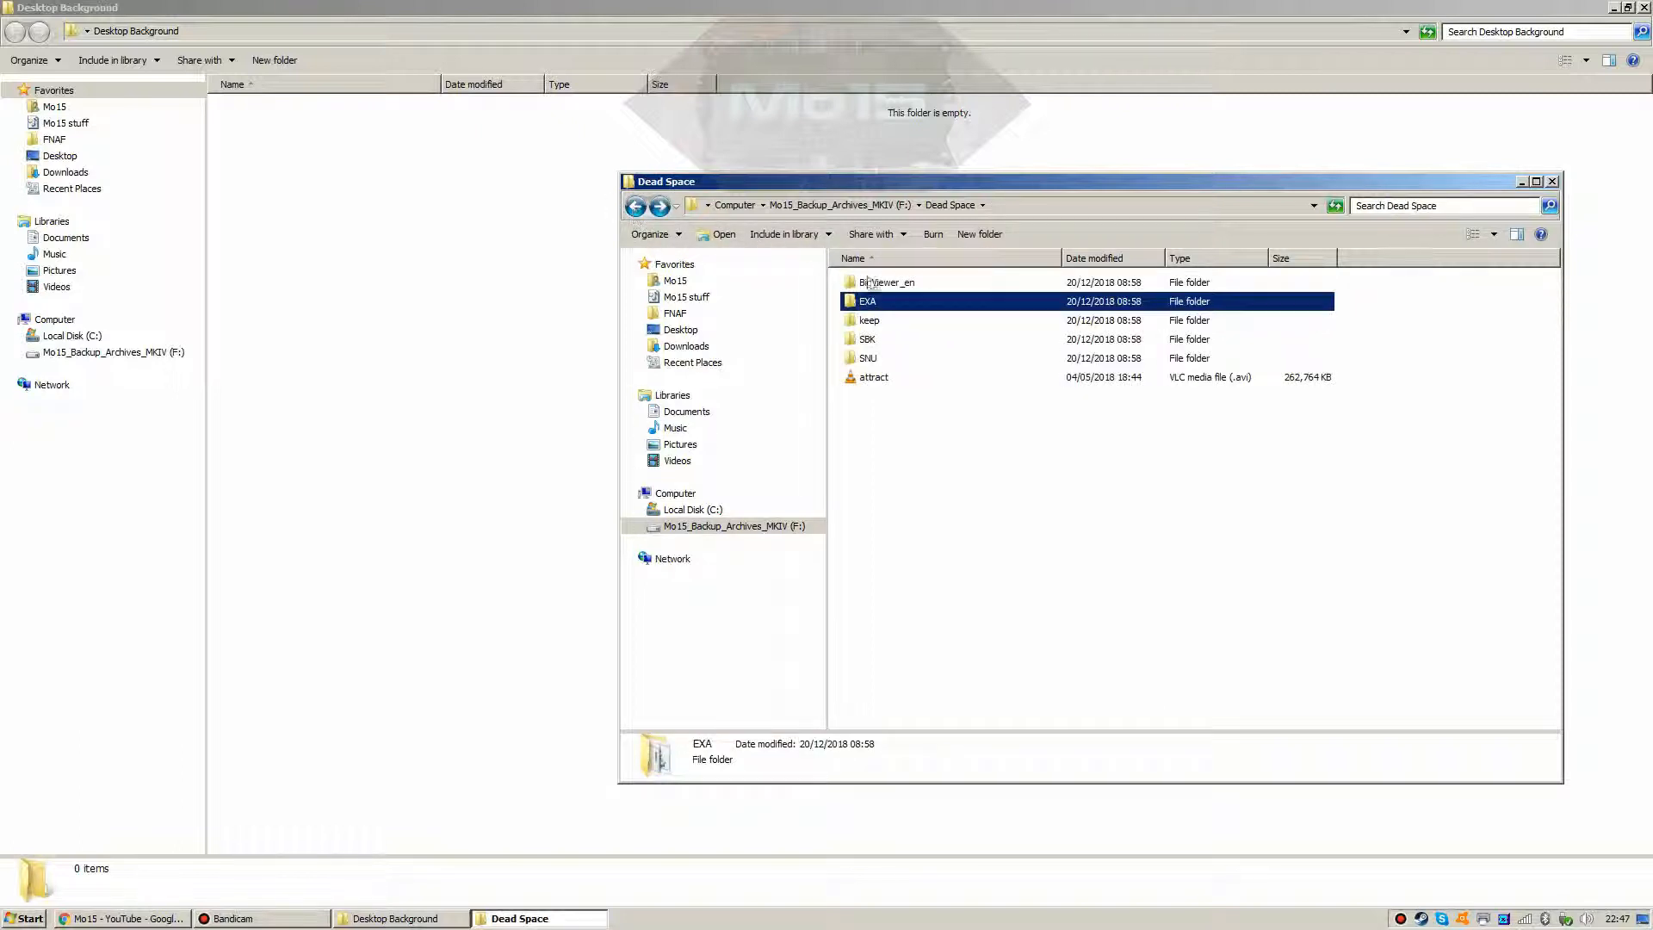
pyautogui.doubleClick(869, 320)
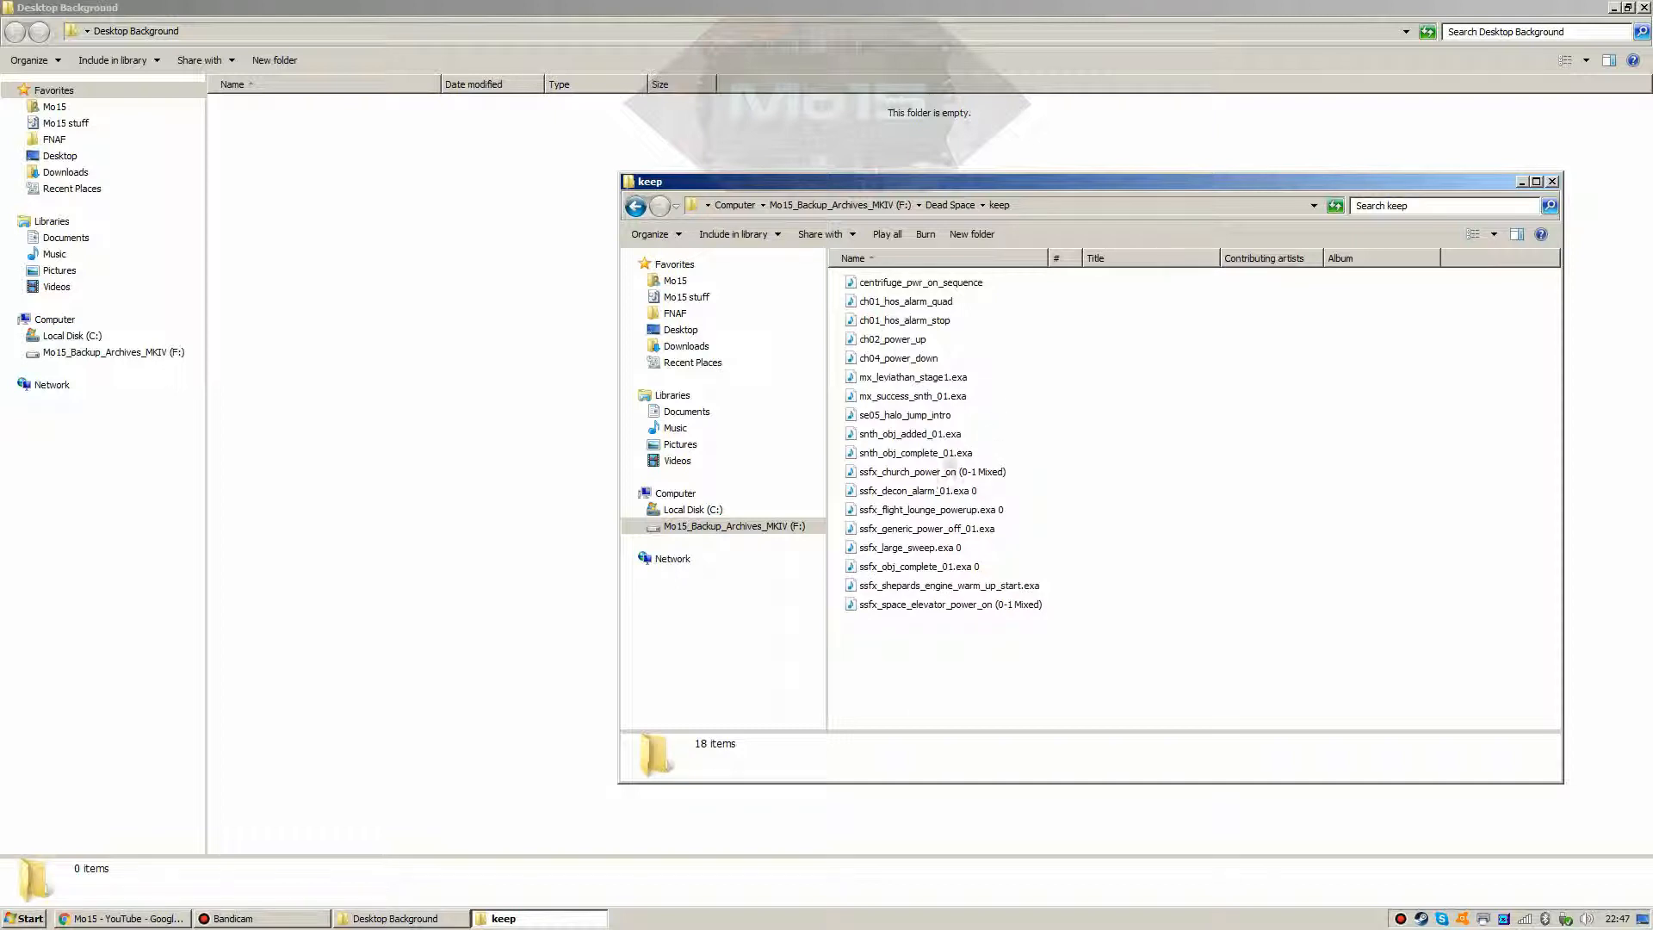
# Step: Review details of ssfx_church_power_on, ssfx_decon_alarm_01 and ssfx_shepards_engine_warm_up_start, then return to Dead Space
pyautogui.click(927, 477)
pyautogui.click(922, 494)
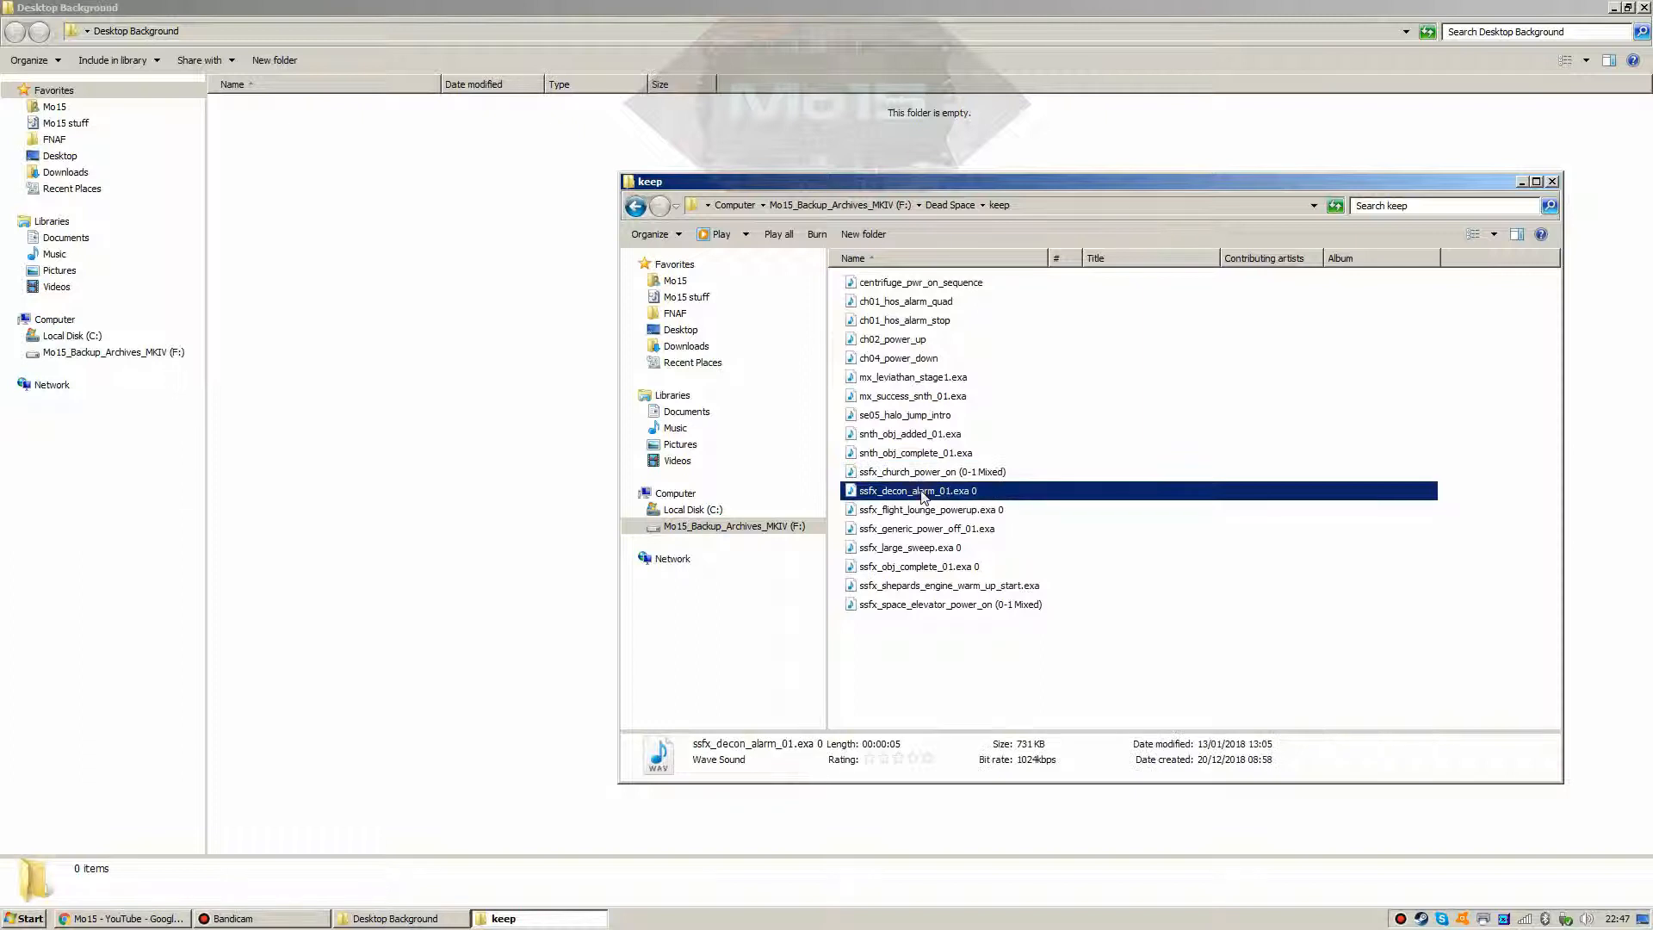
pyautogui.click(902, 633)
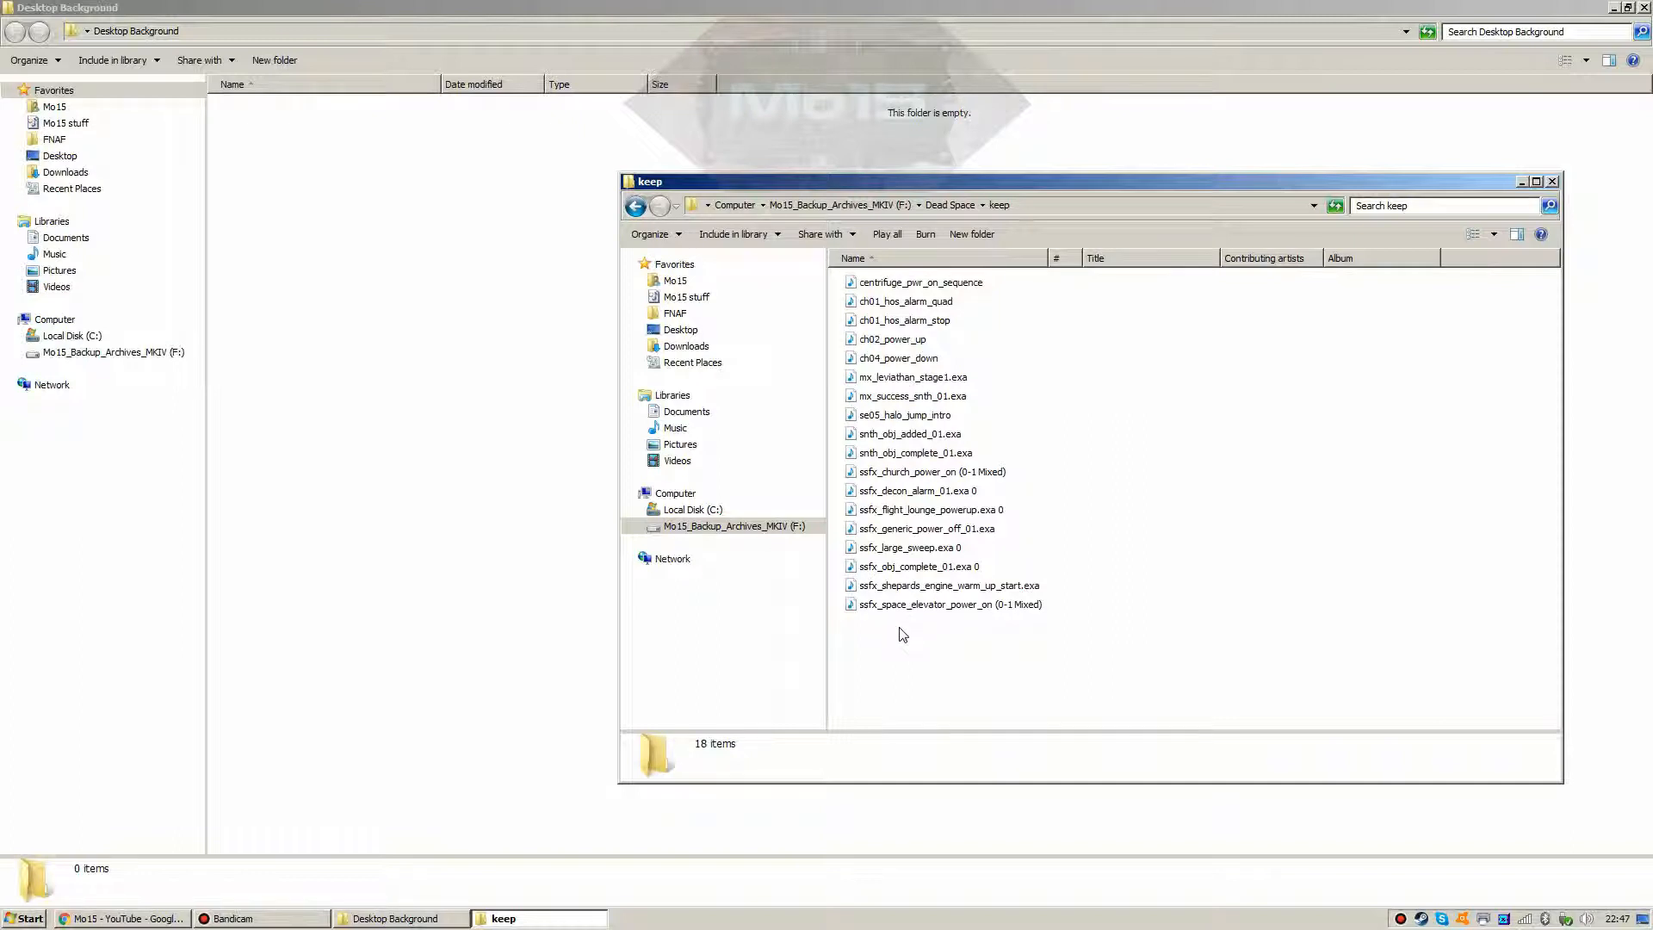
pyautogui.click(895, 587)
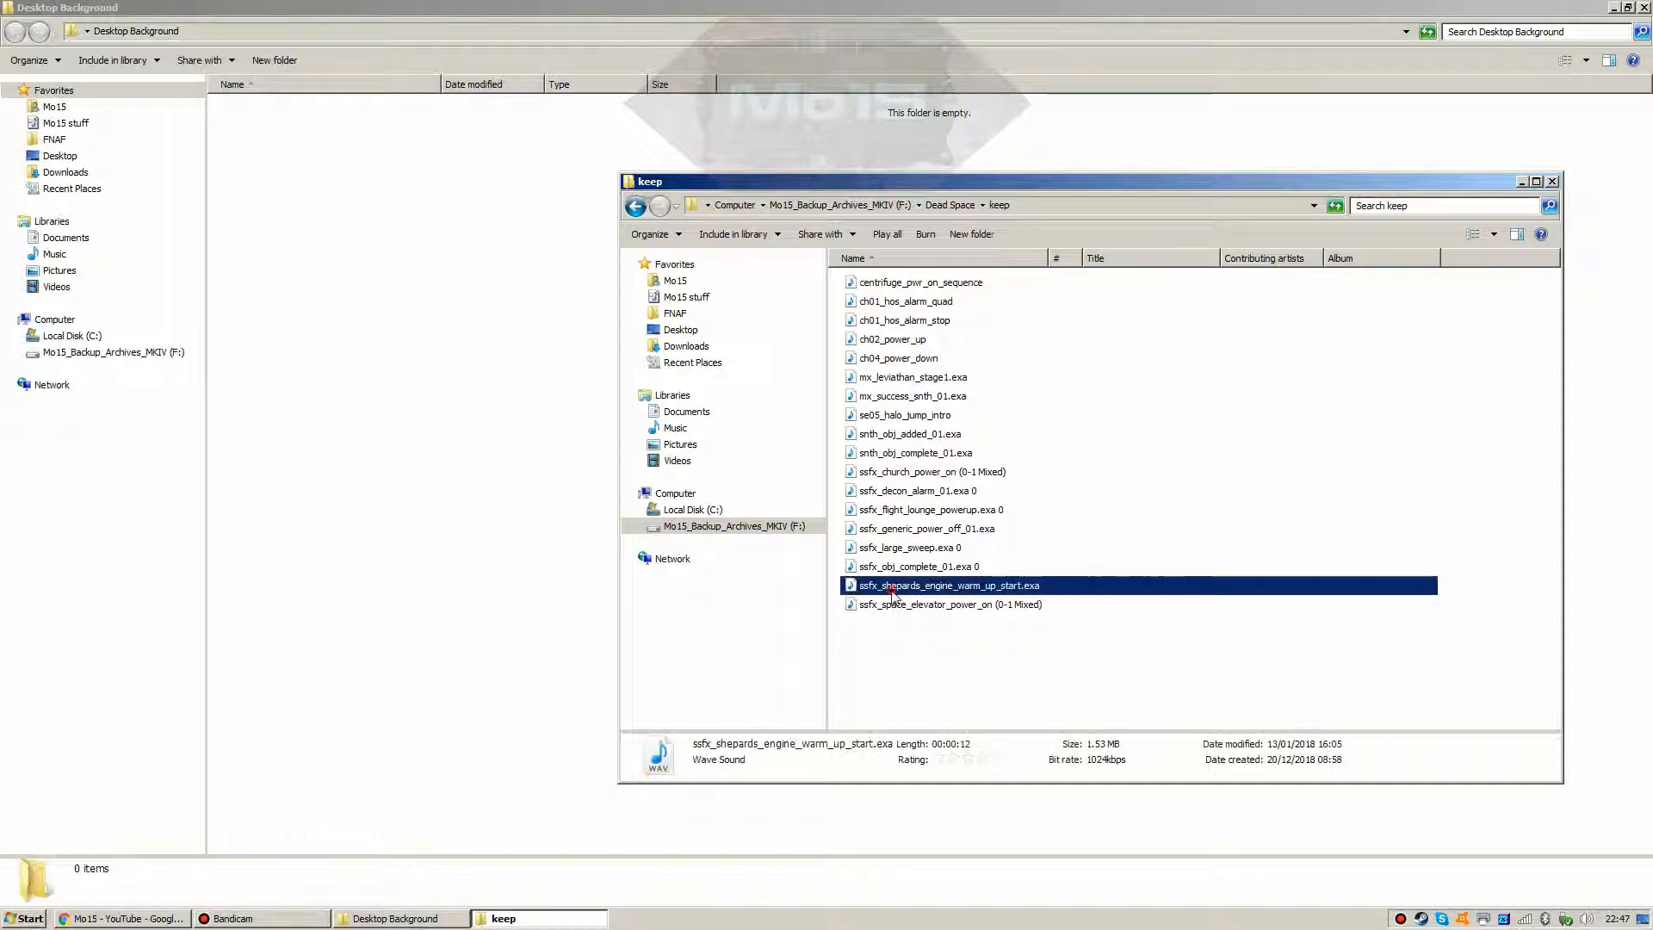
pyautogui.click(893, 651)
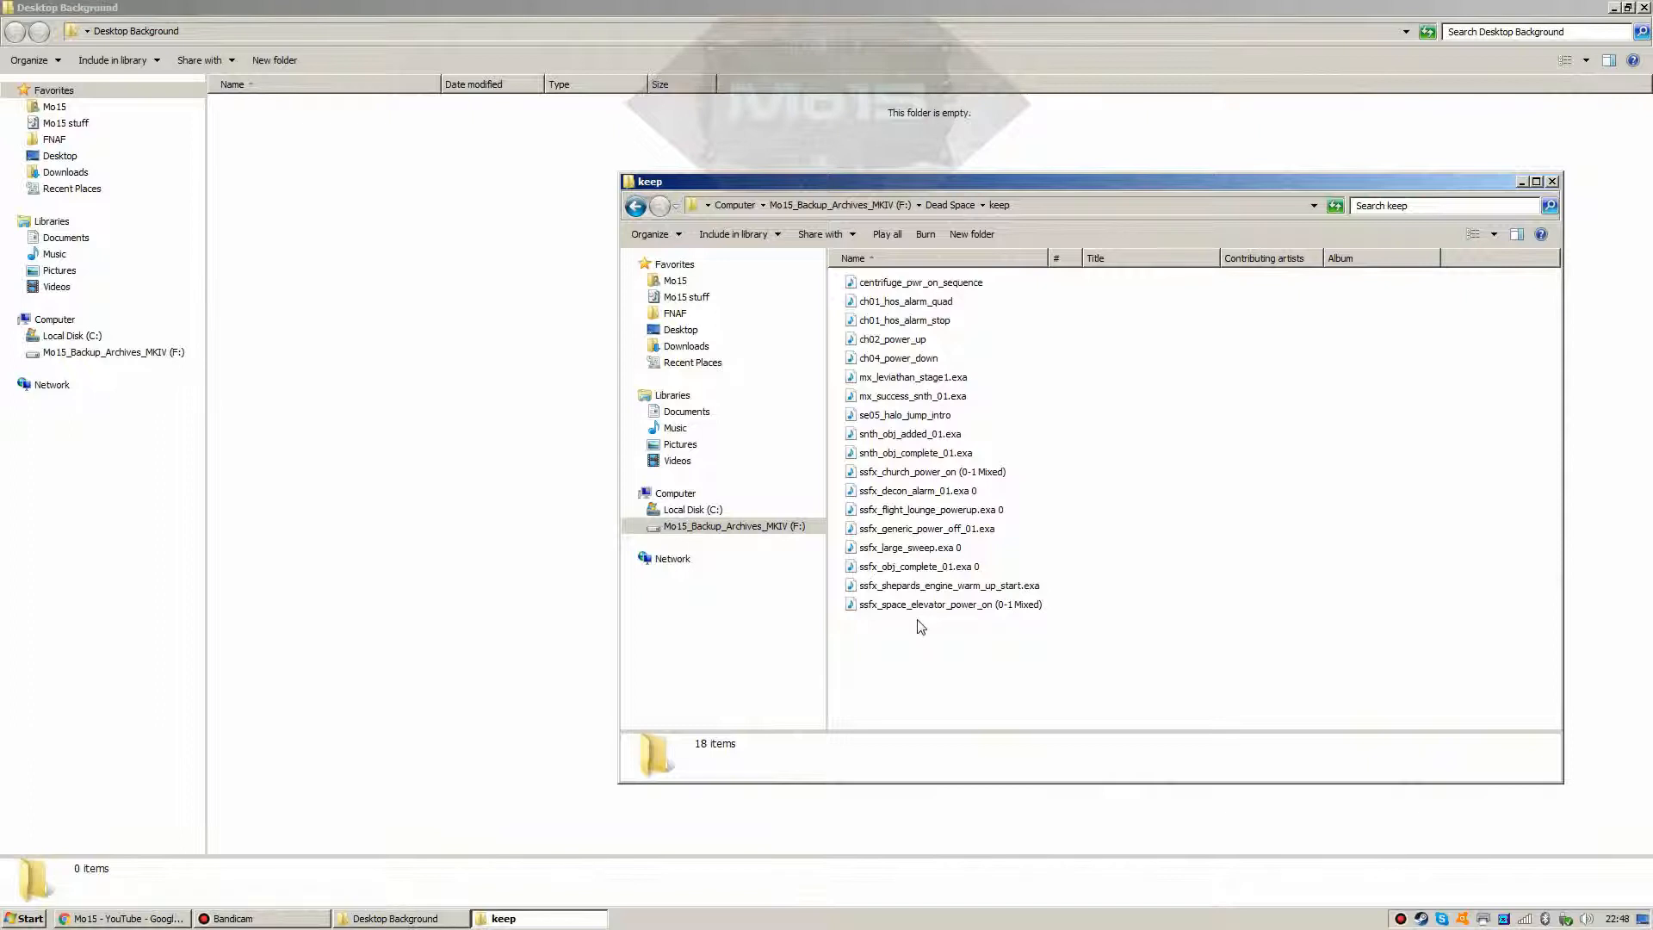
pyautogui.click(926, 587)
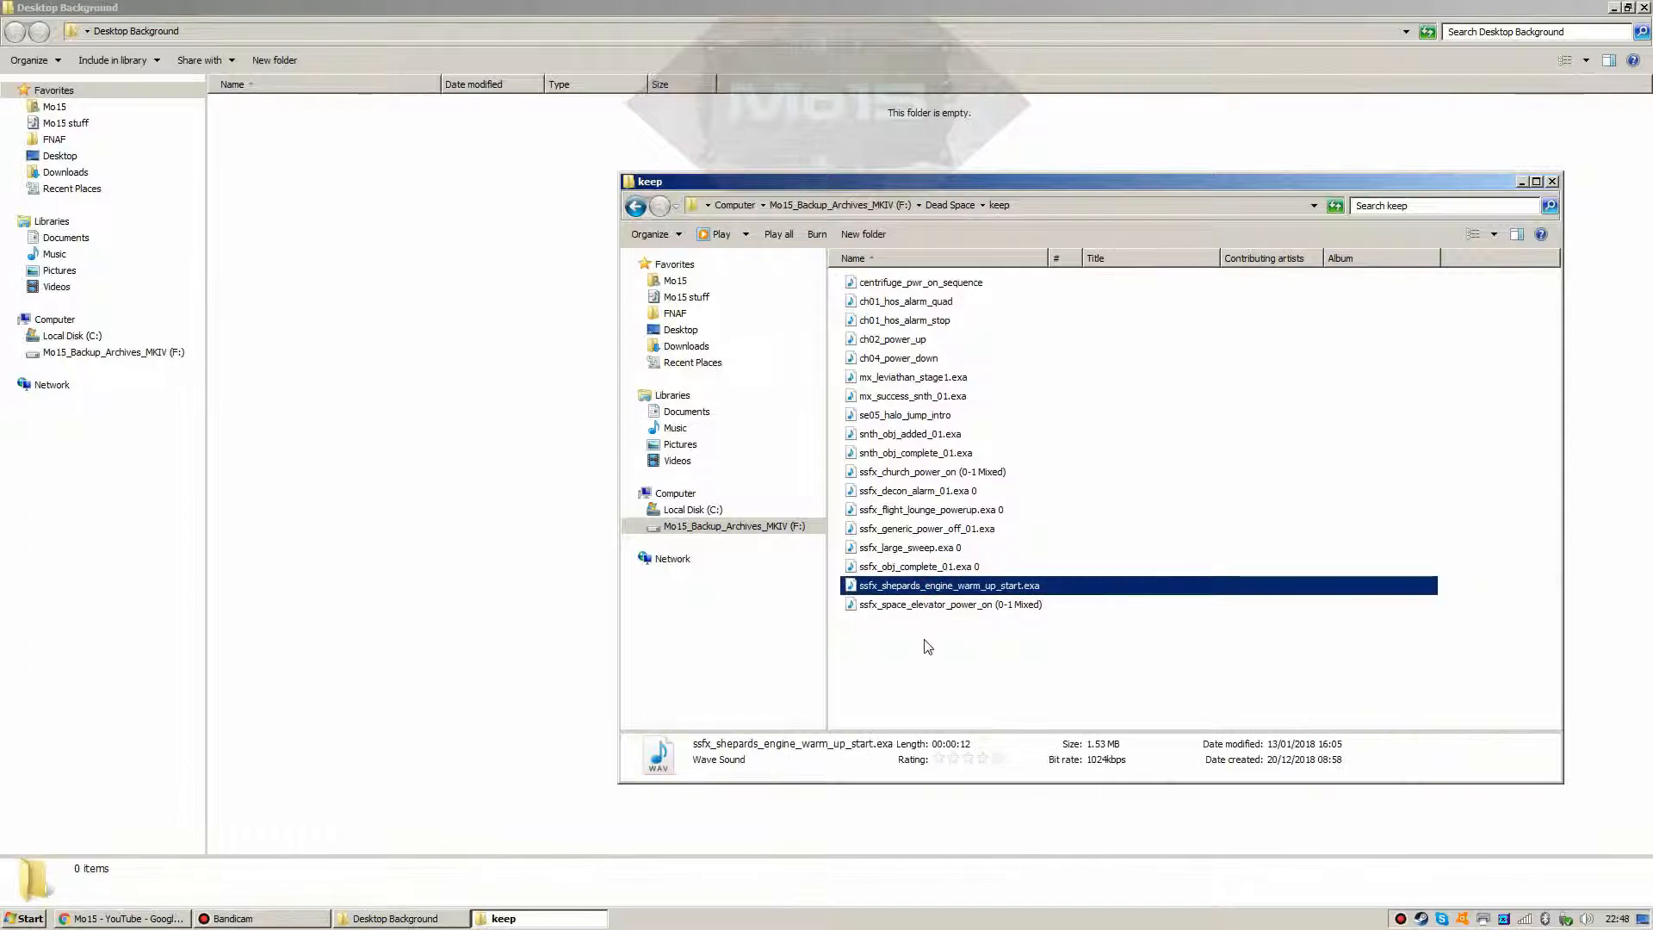
pyautogui.click(927, 645)
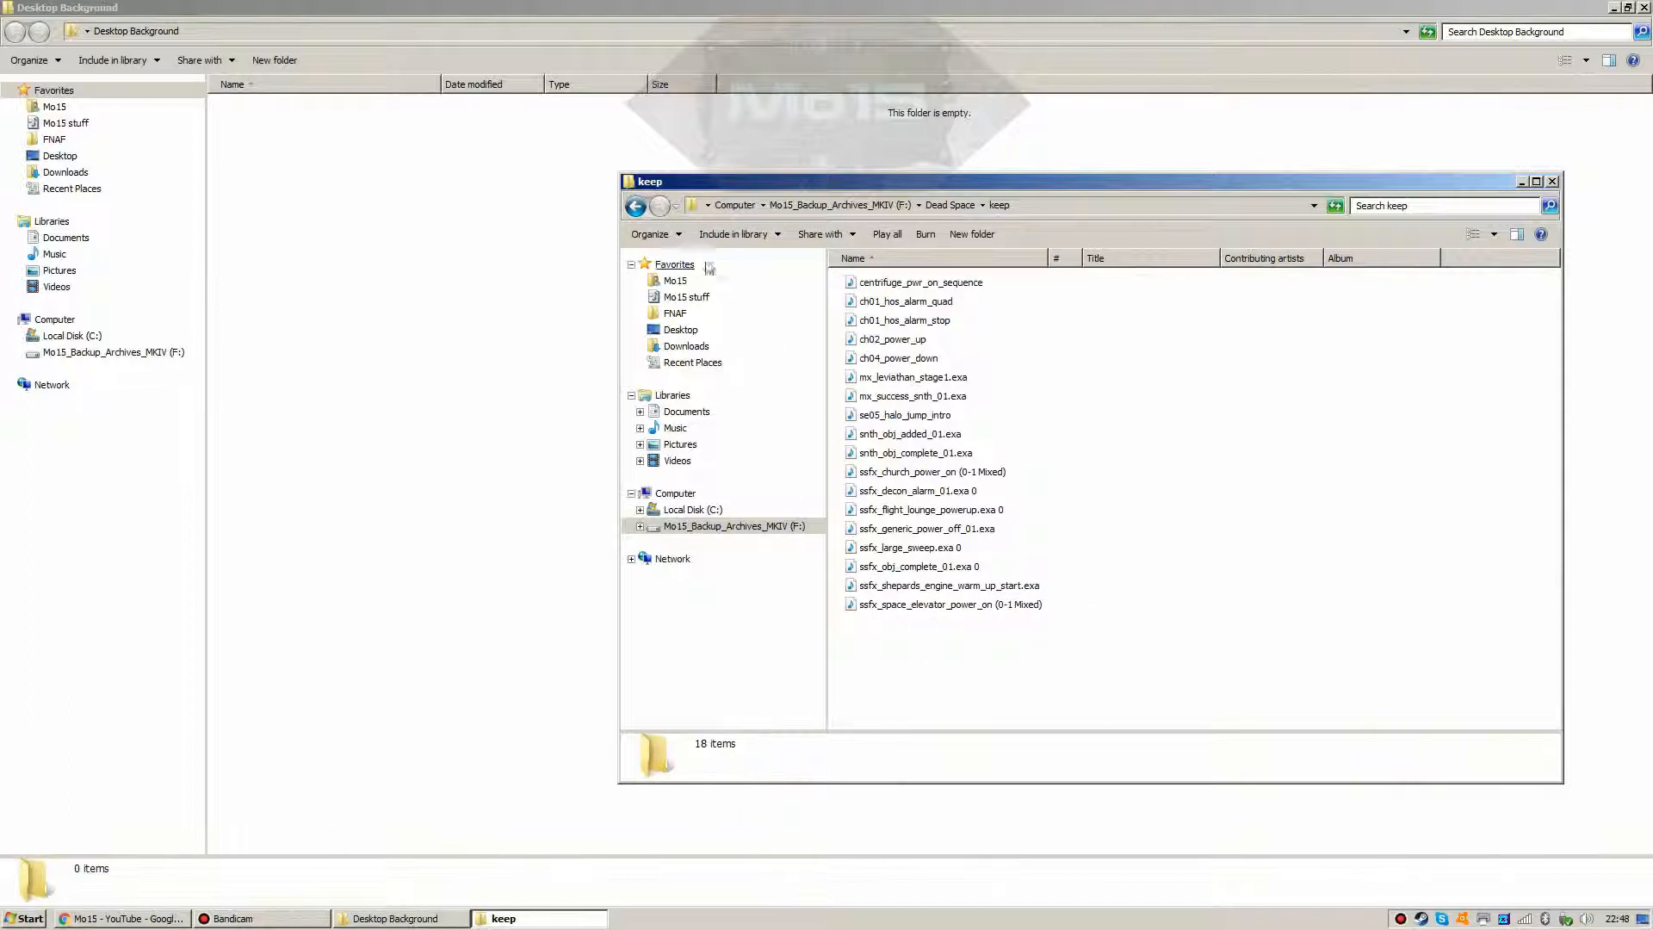
pyautogui.click(636, 206)
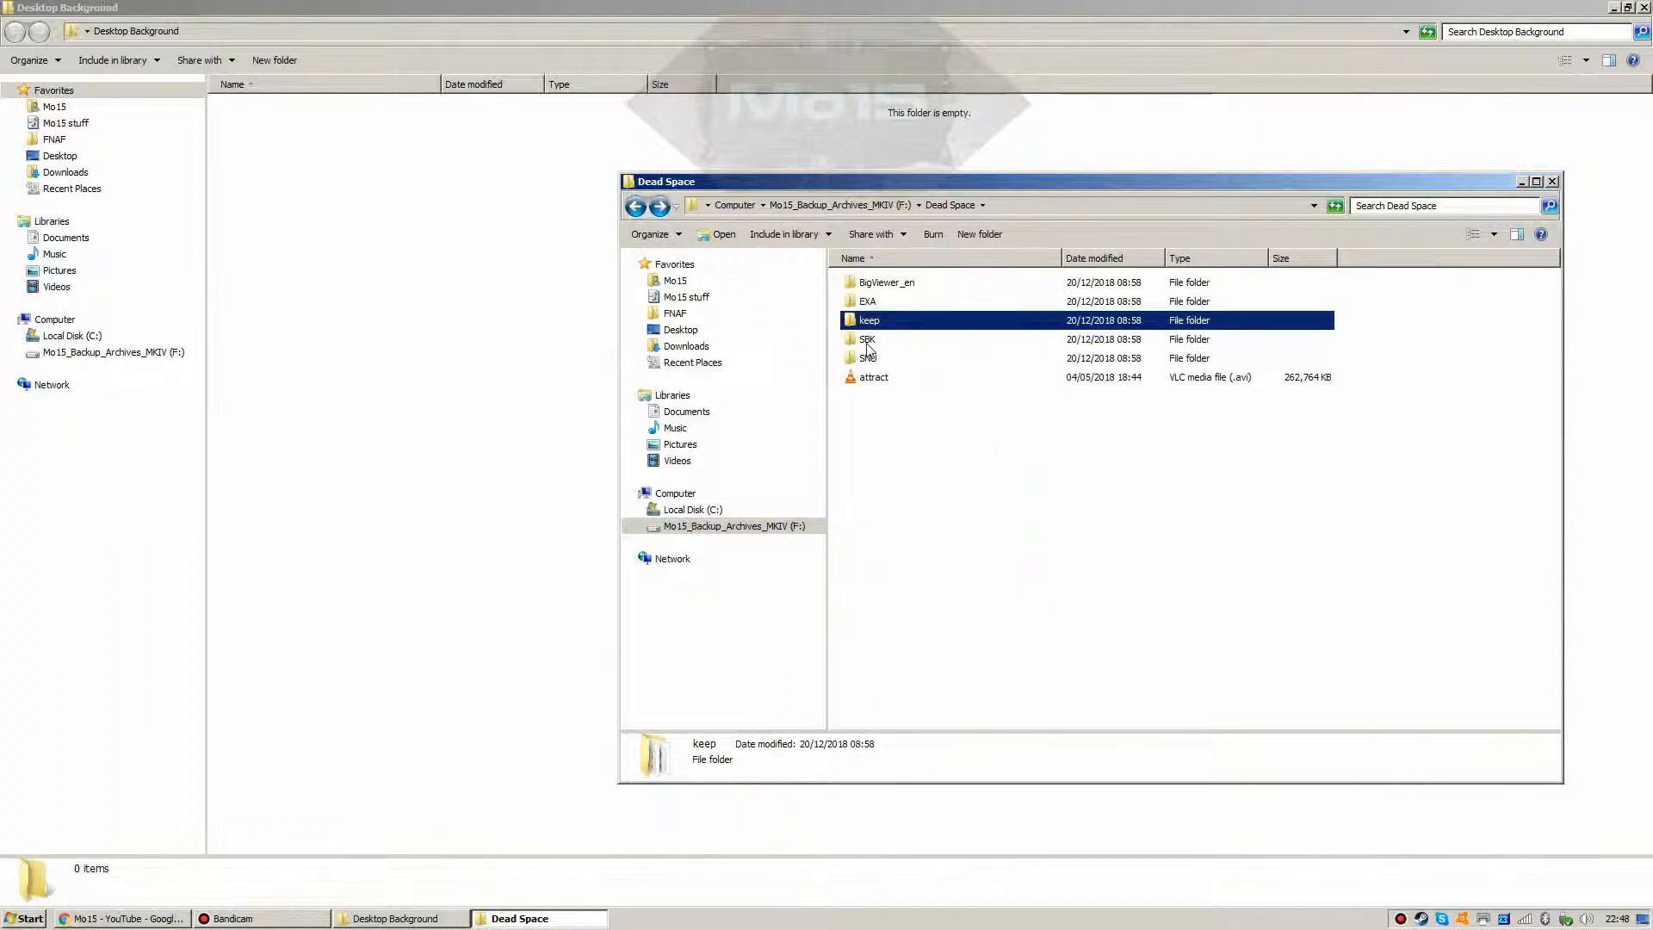
# Step: Check ds3_sbk in the SBK folder, then open the SNU folder
pyautogui.doubleClick(868, 343)
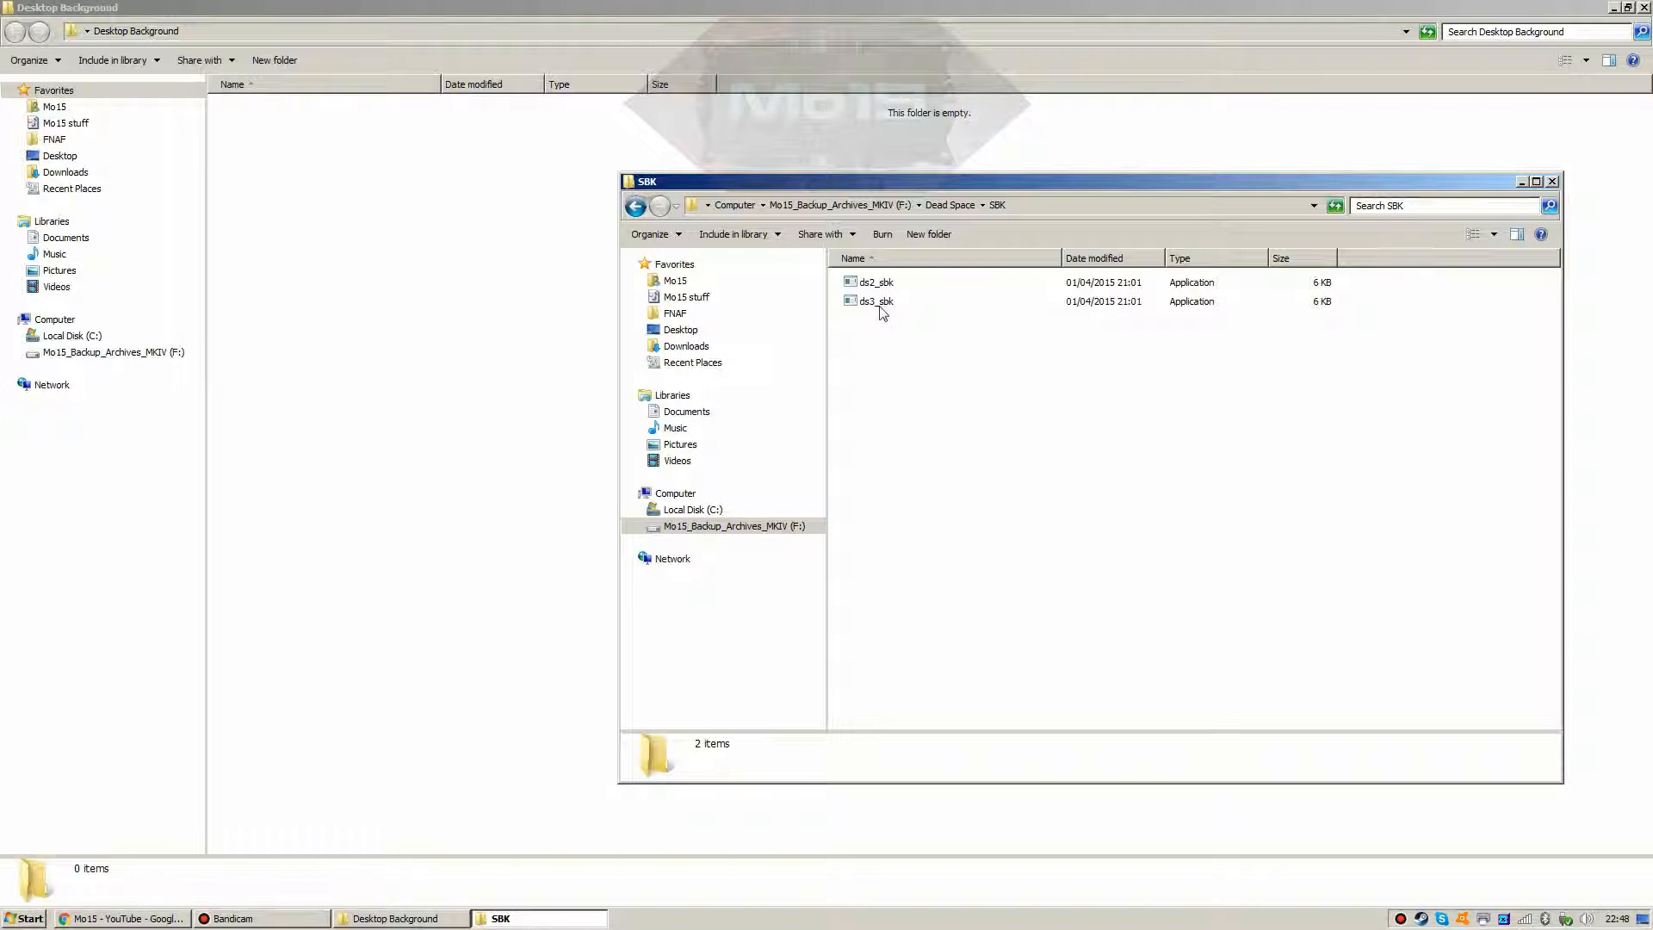
pyautogui.click(882, 313)
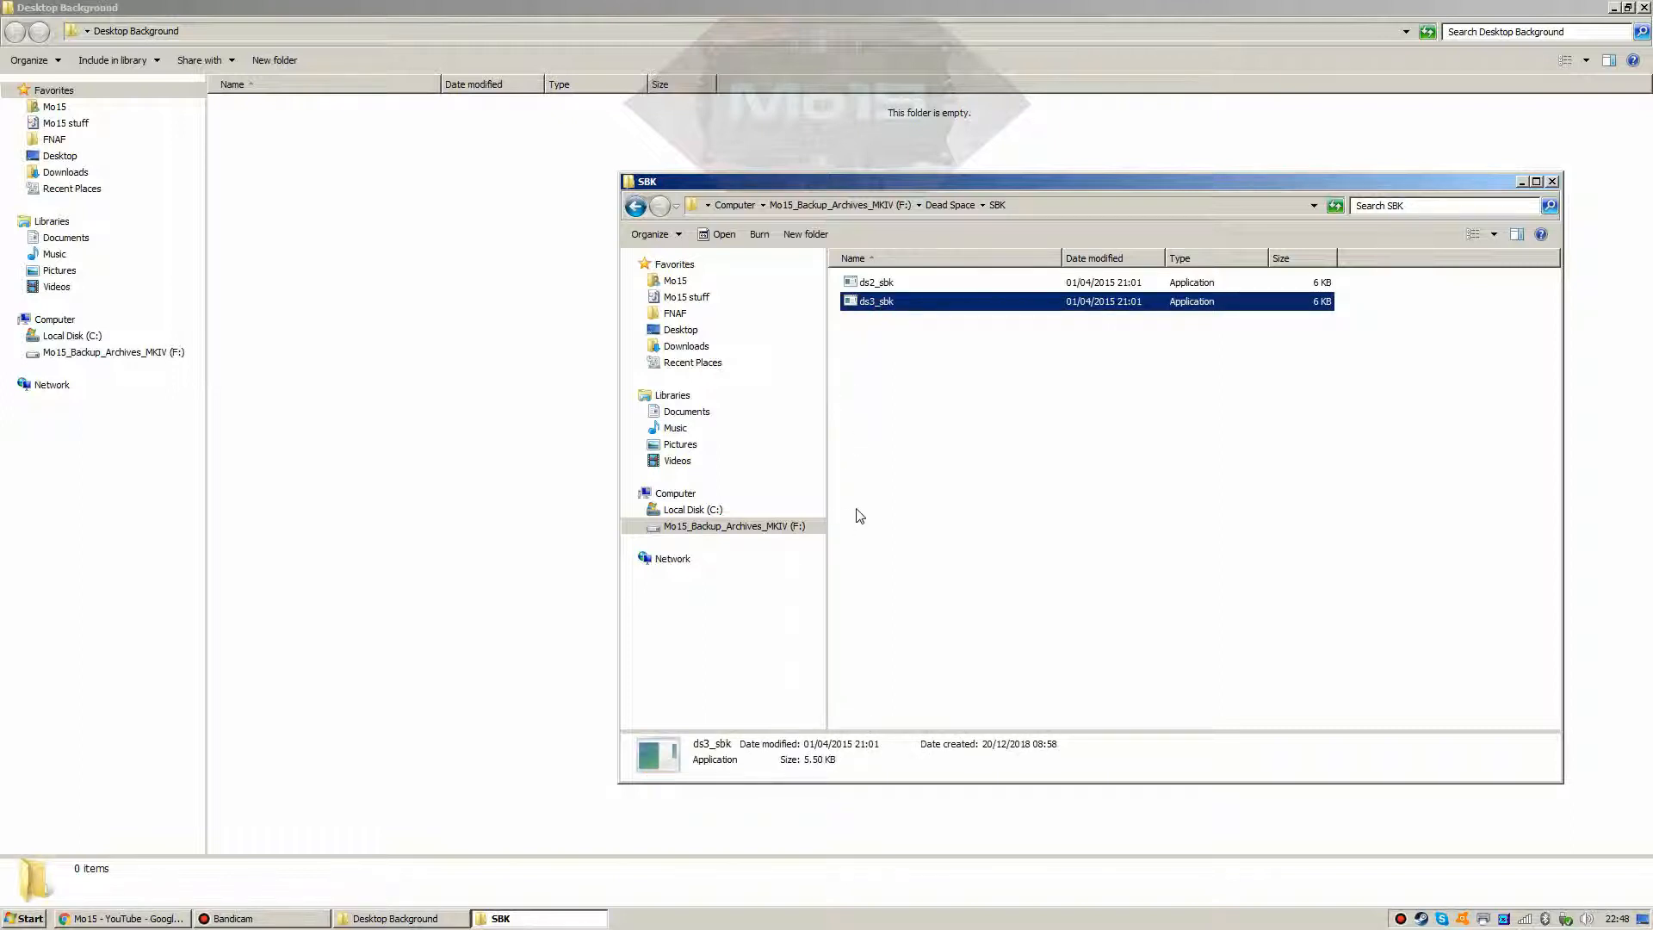
pyautogui.click(875, 433)
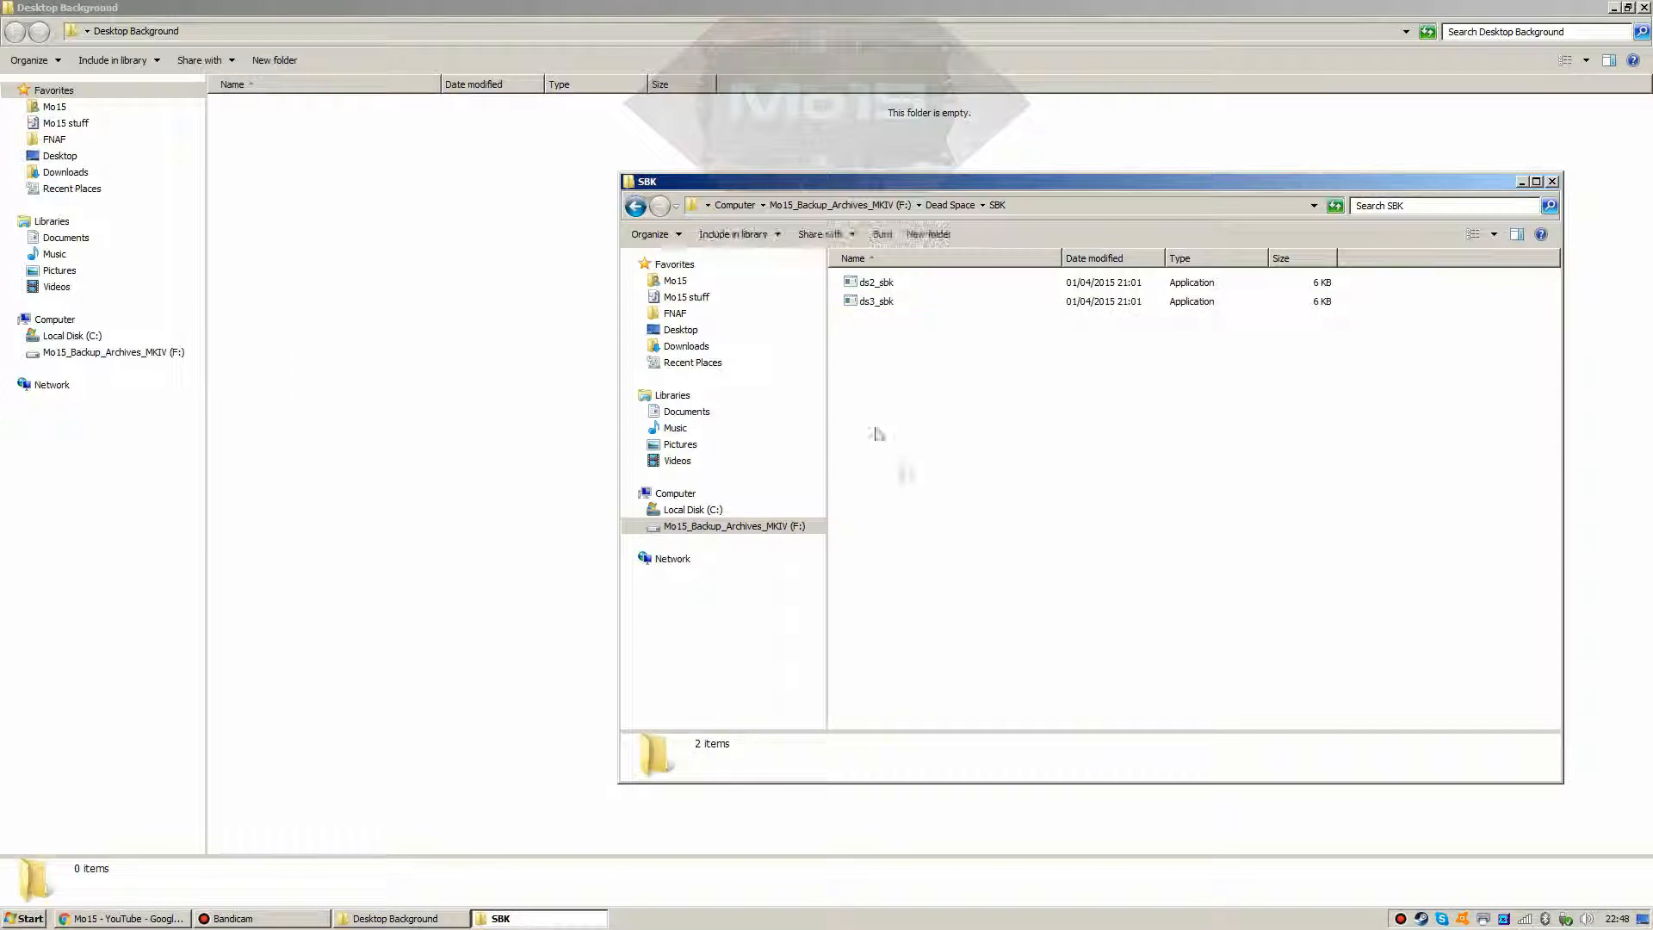
pyautogui.click(635, 205)
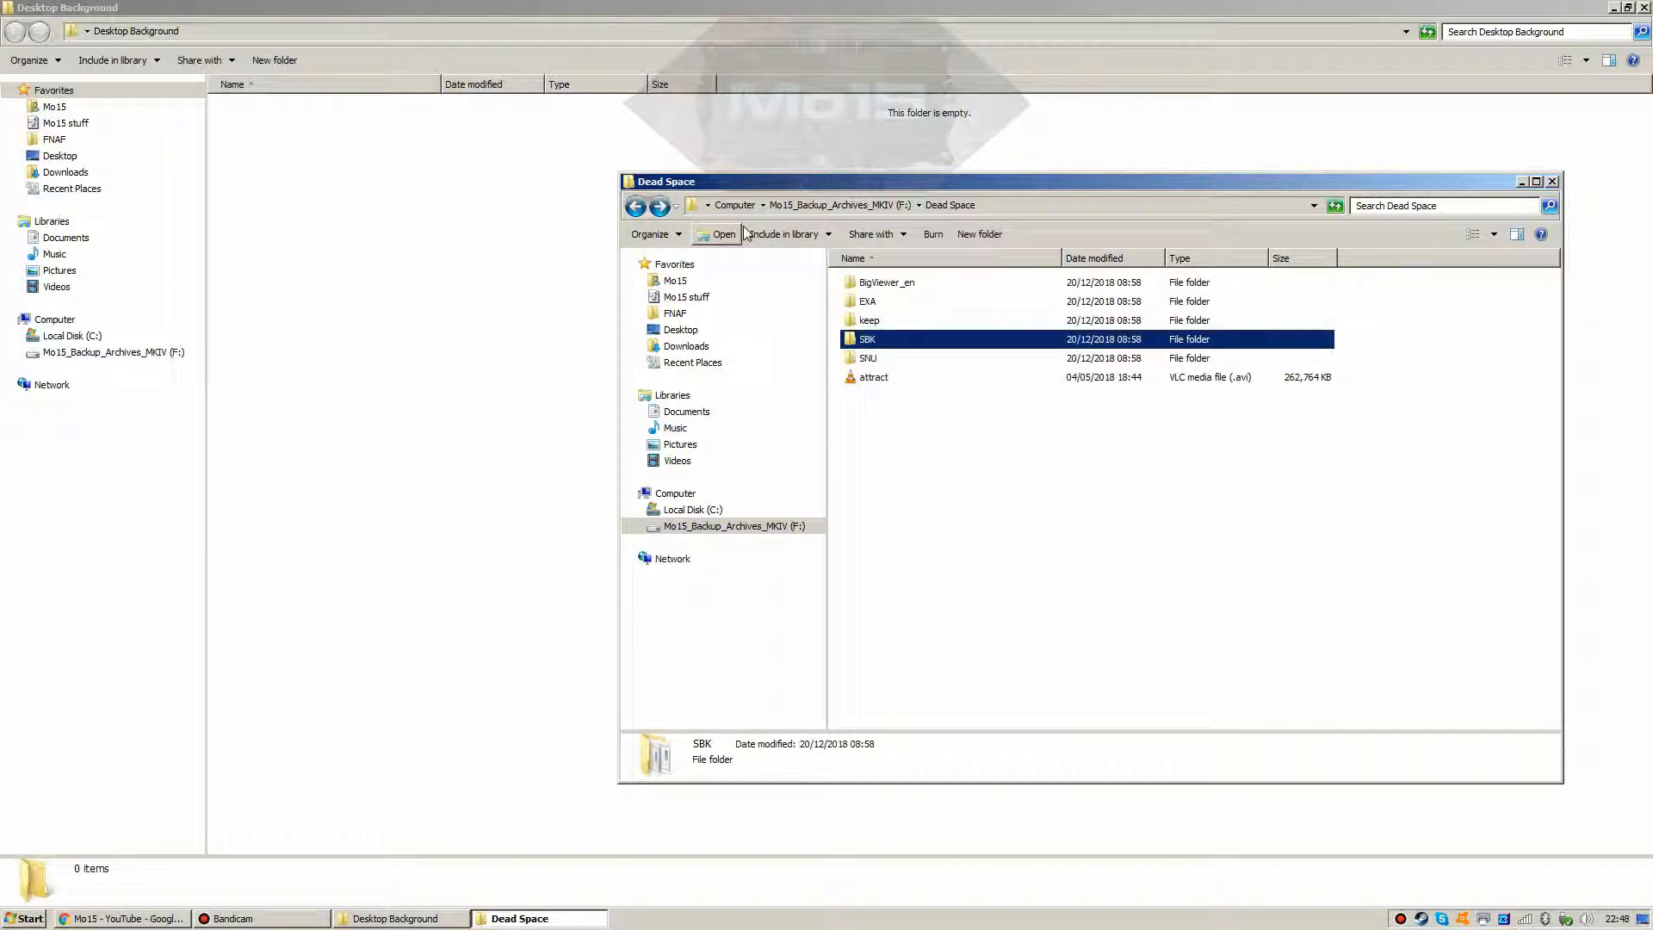
pyautogui.doubleClick(871, 360)
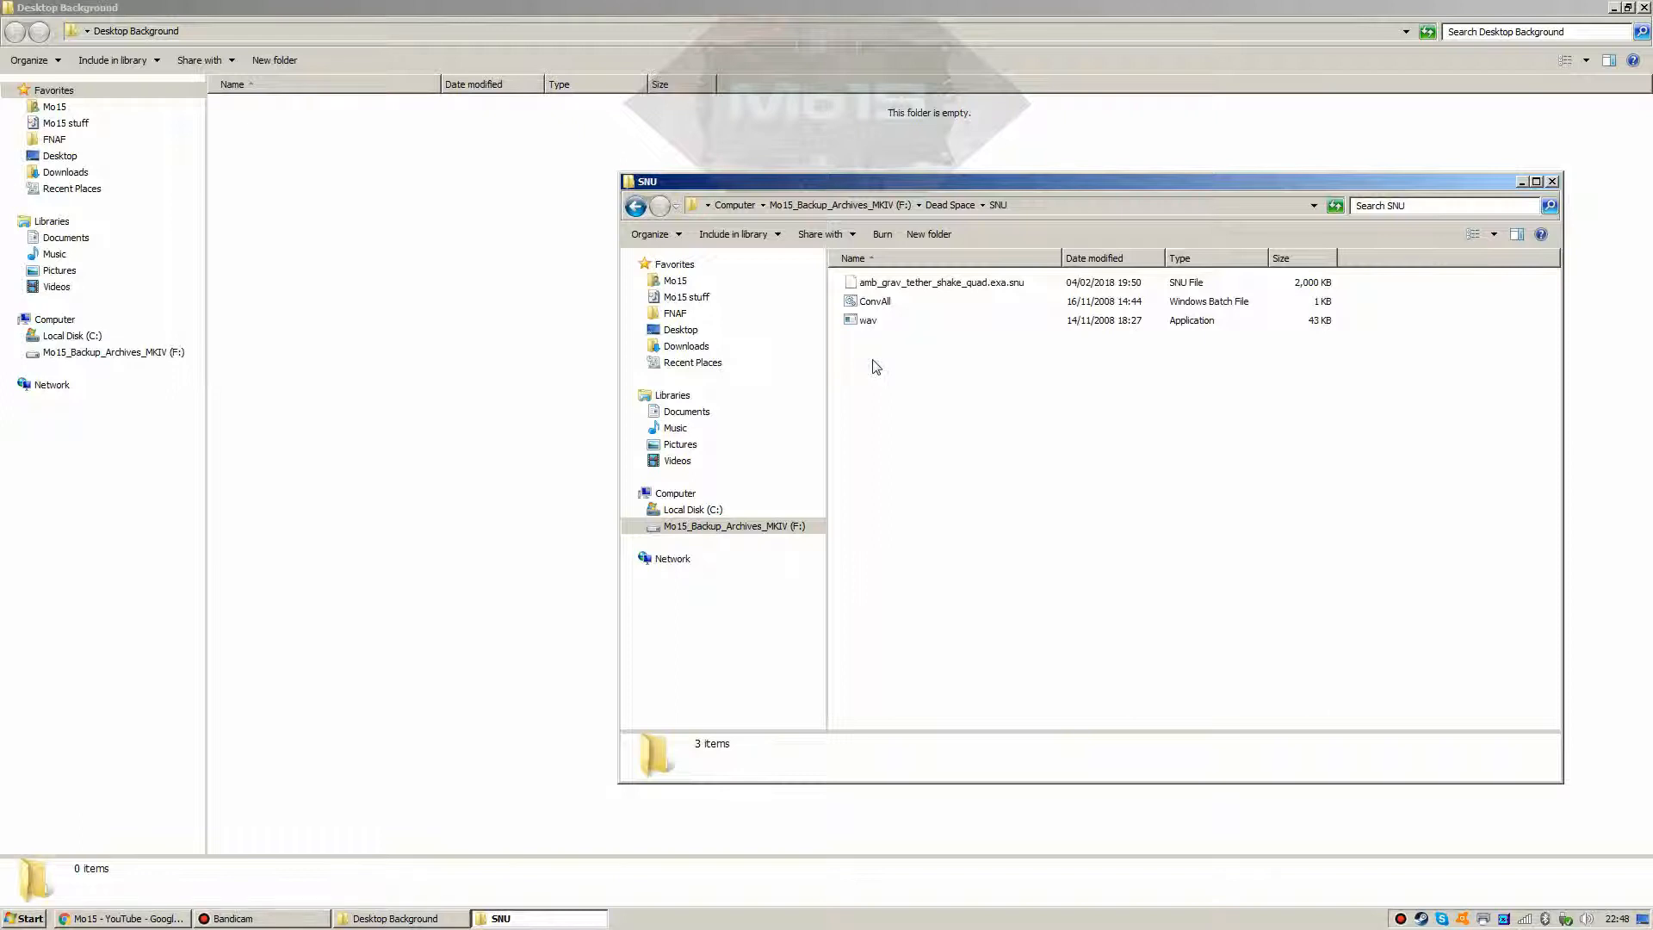
# Step: Select amb_grav_tether_shake_quad.exa.snu in the SNU folder, then deselect it
pyautogui.click(904, 290)
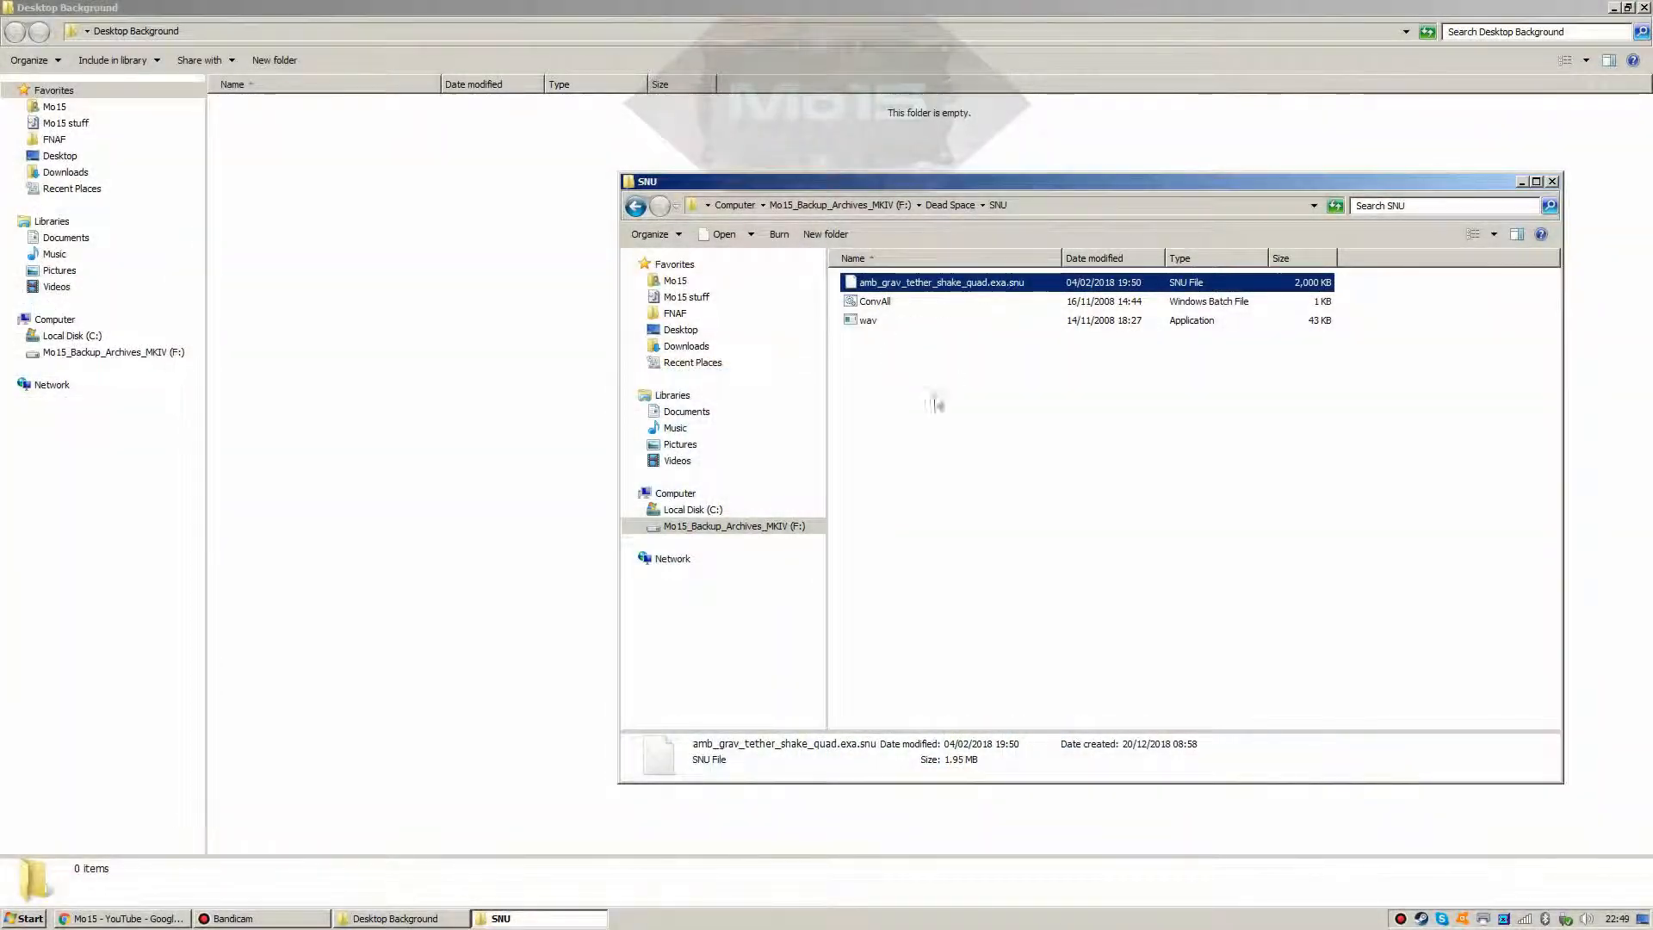
pyautogui.click(938, 401)
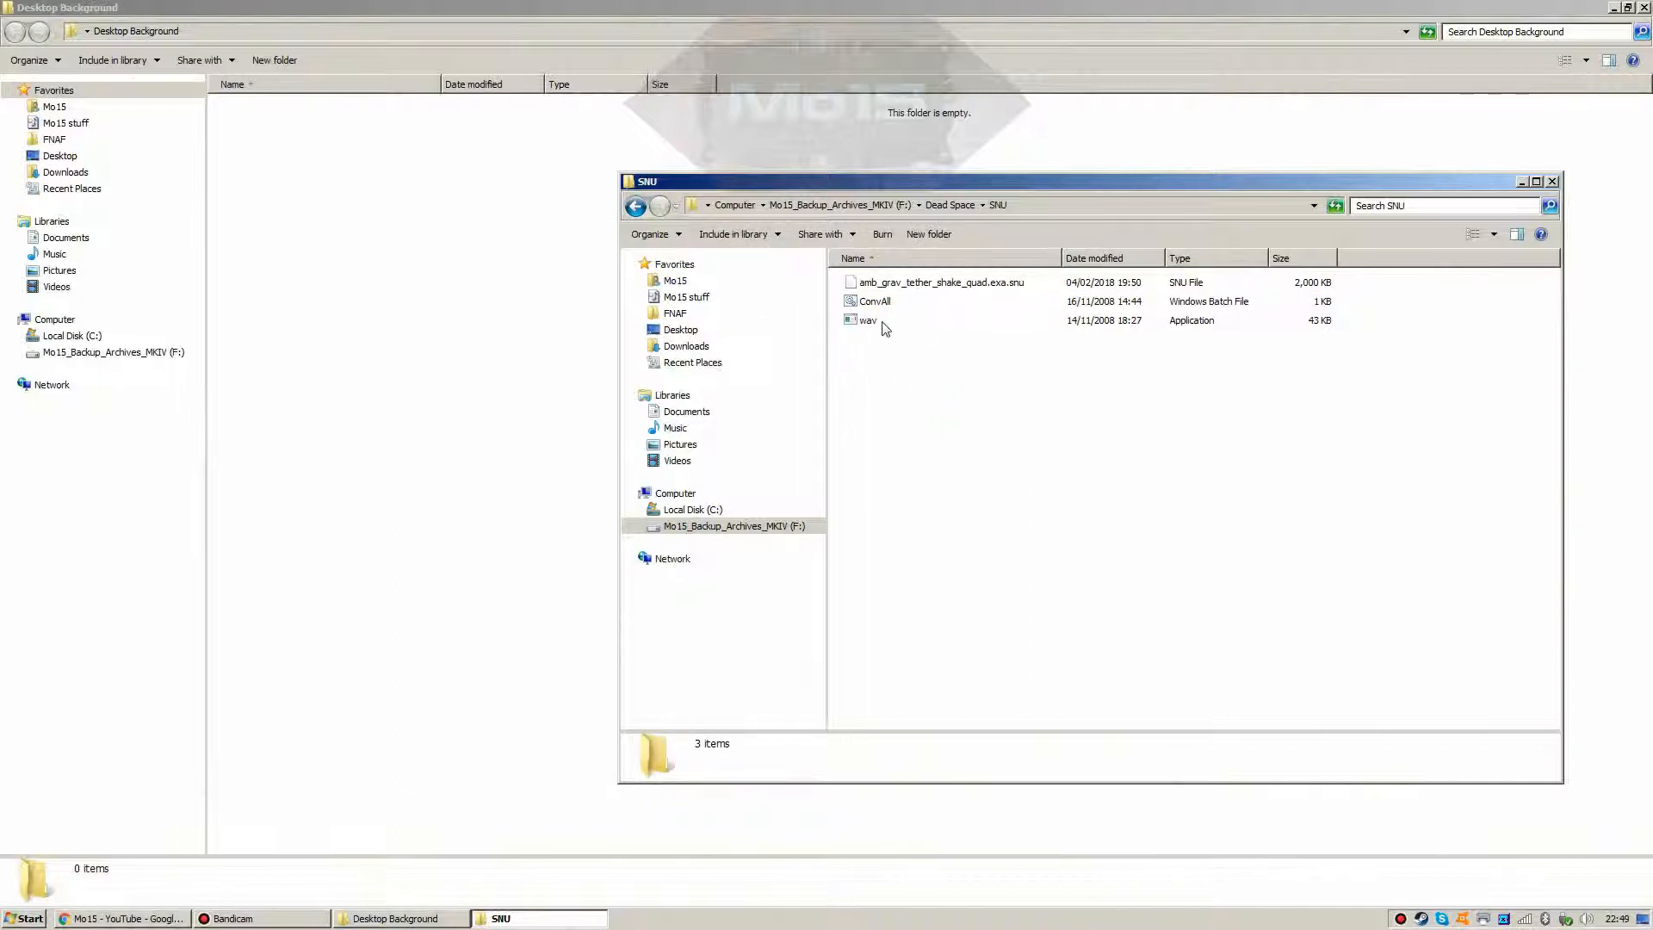
# Step: Look over ConvAll and wav in SNU, return to Dead Space and deselect attract.avi
pyautogui.moveTo(880, 329)
pyautogui.click(875, 302)
pyautogui.click(868, 320)
pyautogui.click(871, 373)
pyautogui.click(635, 207)
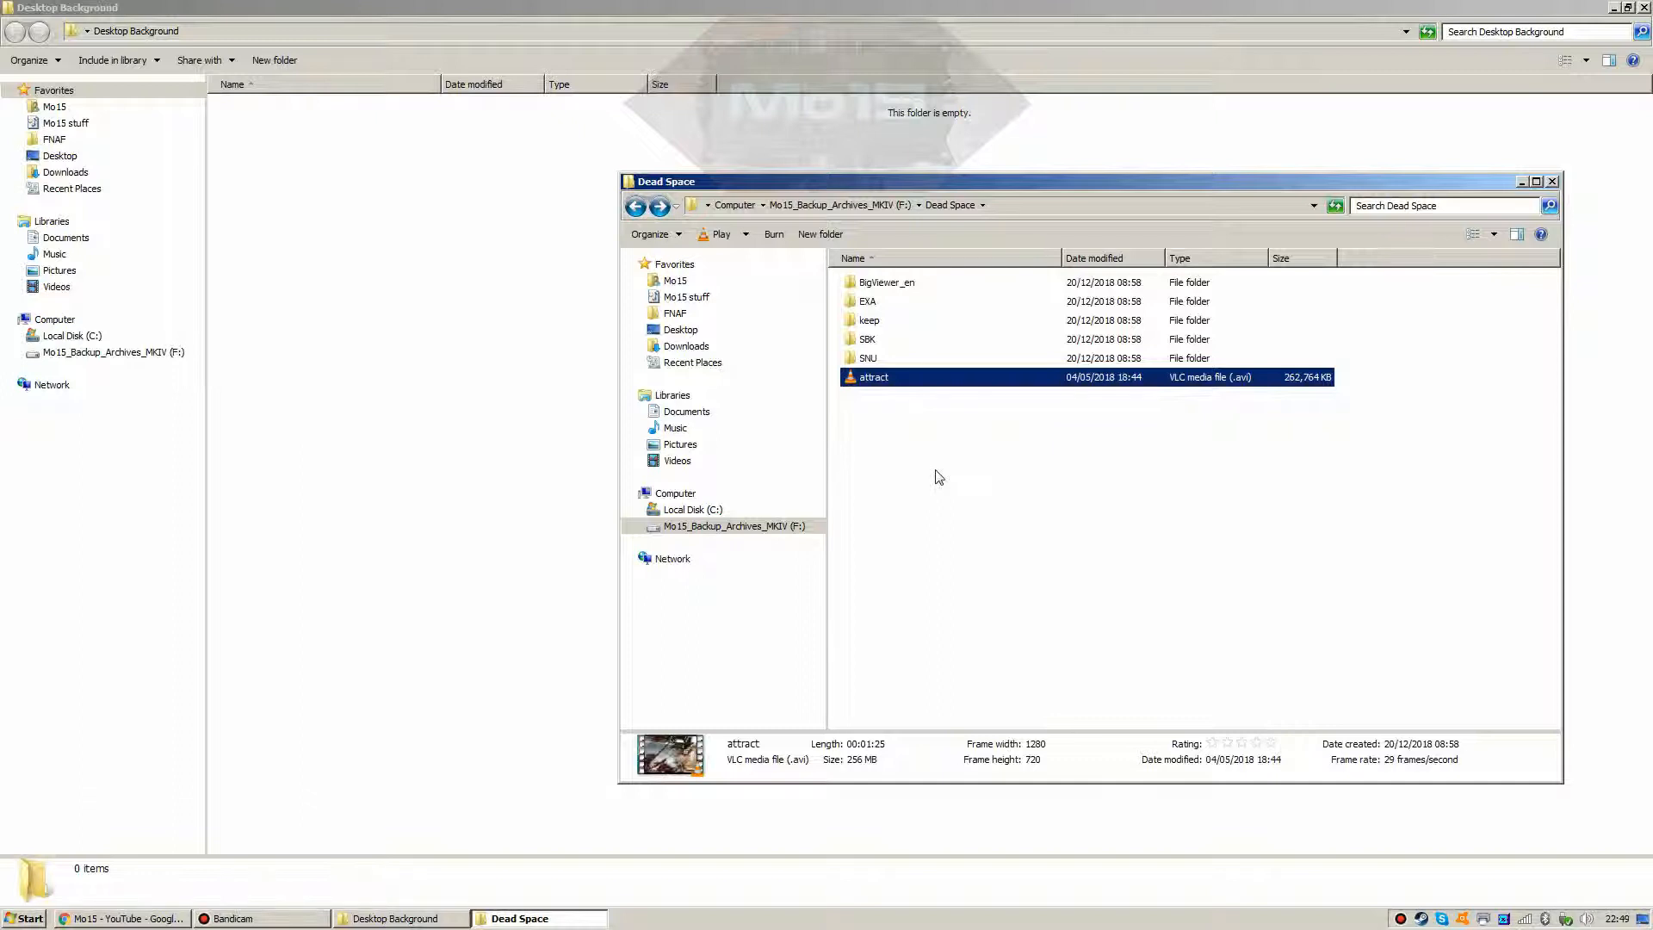
pyautogui.click(938, 477)
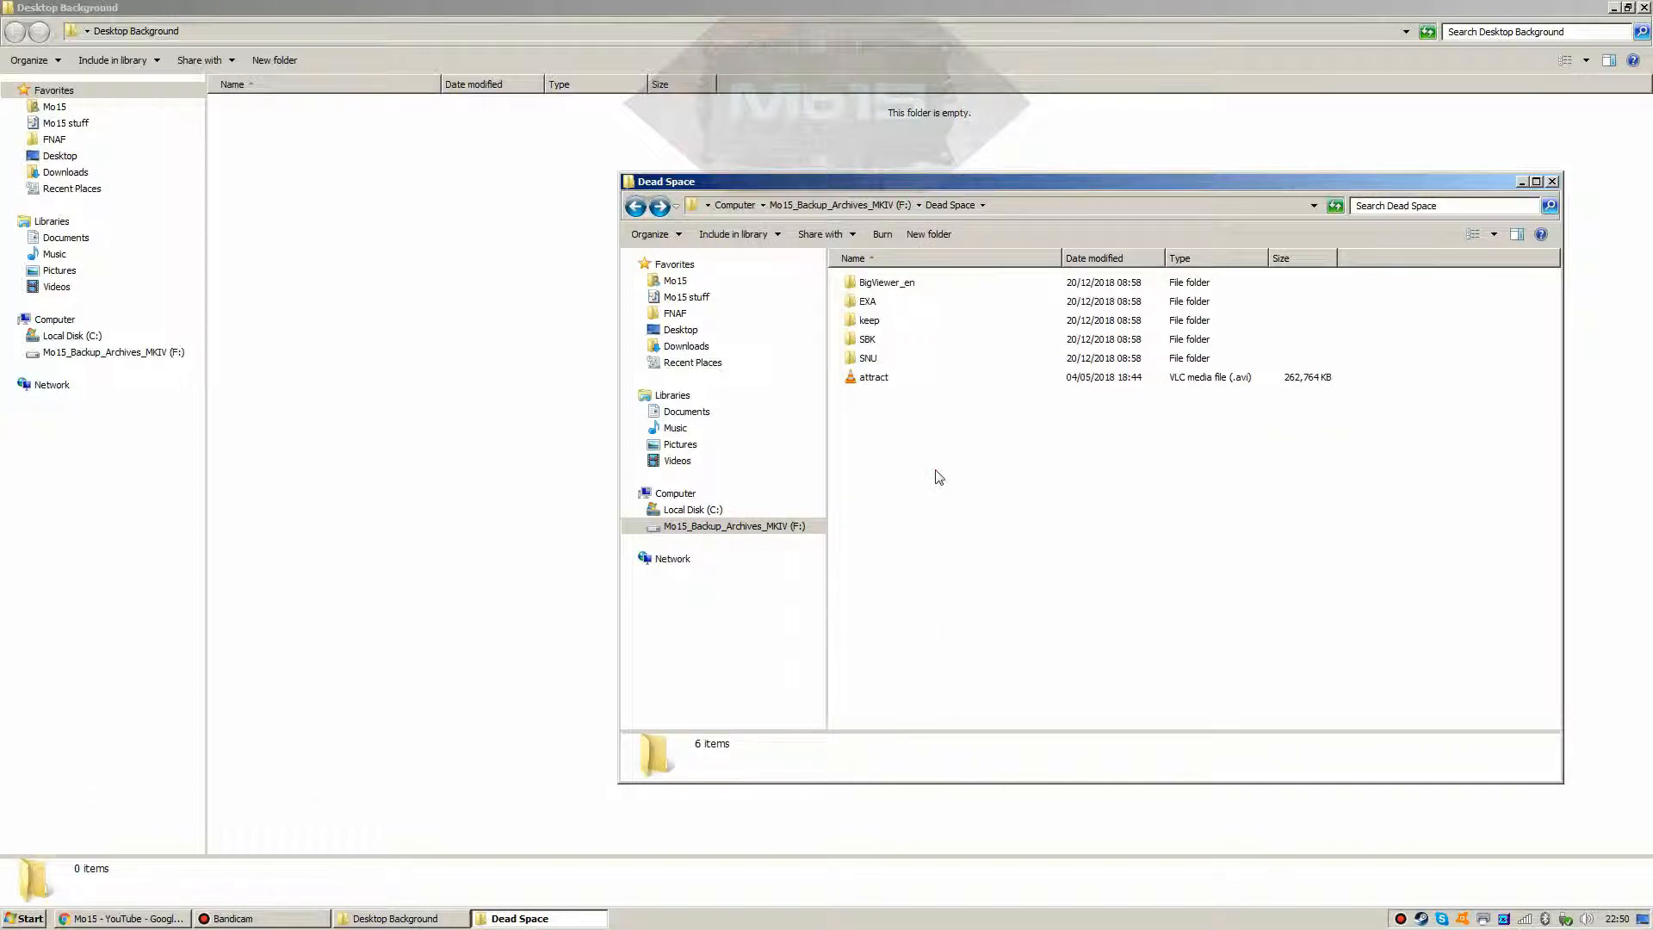
# Step: Paste the Dead Space folder into Desktop Background with Ctrl+V, then browse Local Disk (C:)
pyautogui.click(634, 211)
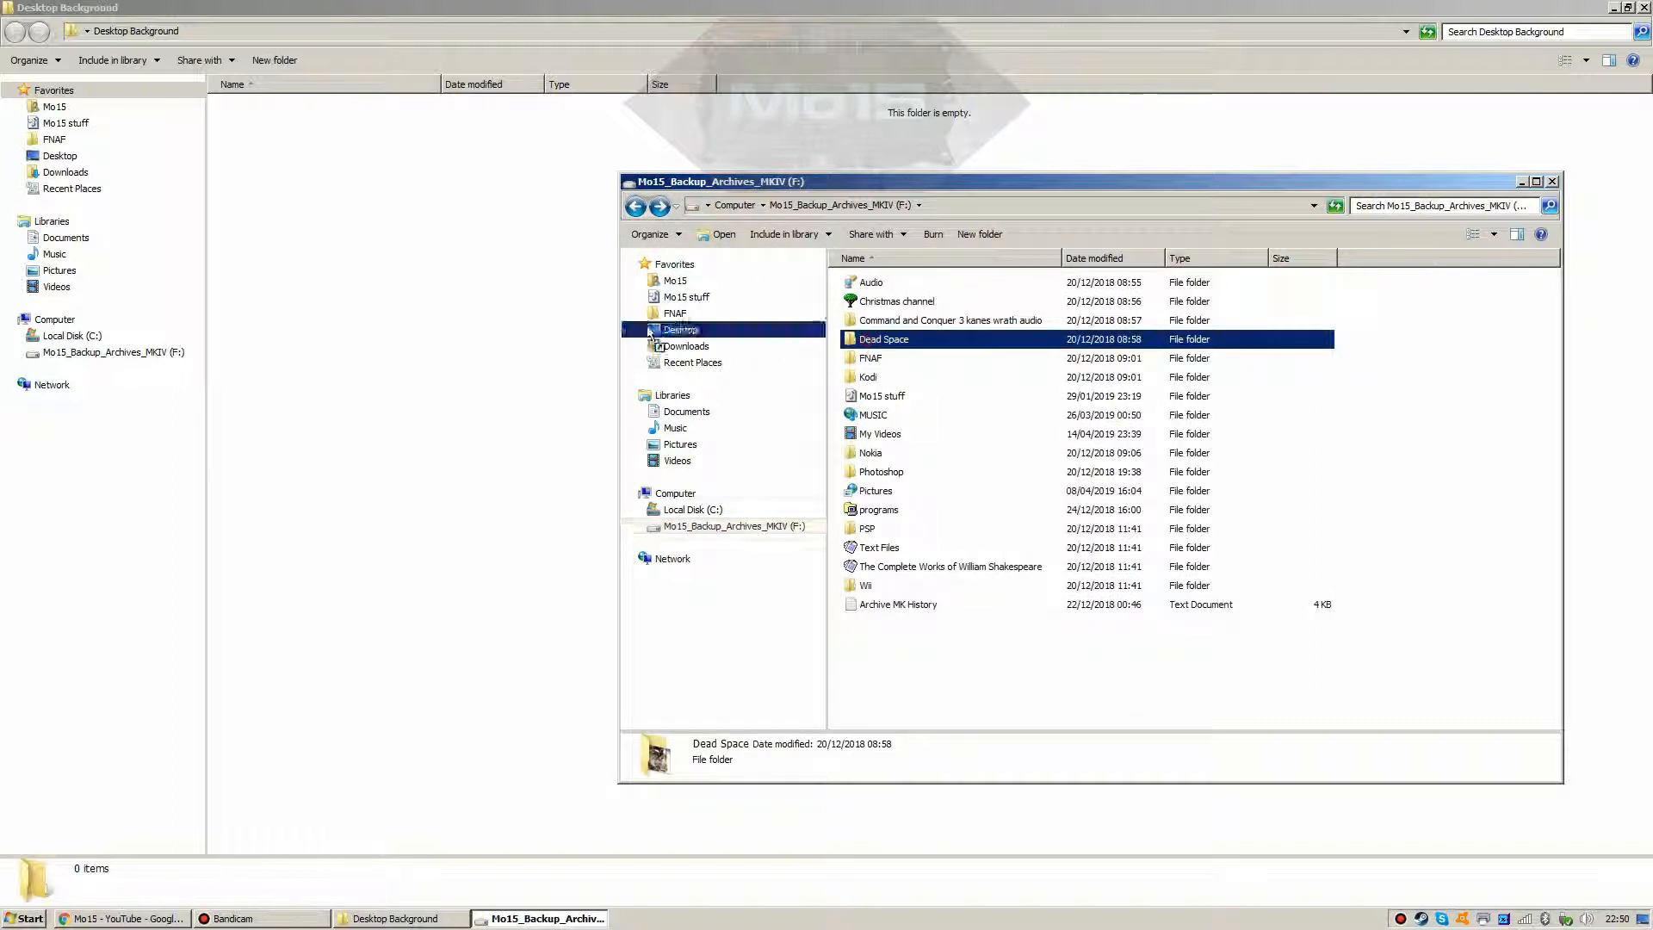
pyautogui.click(472, 332)
pyautogui.hotkey('ctrl', 'v')
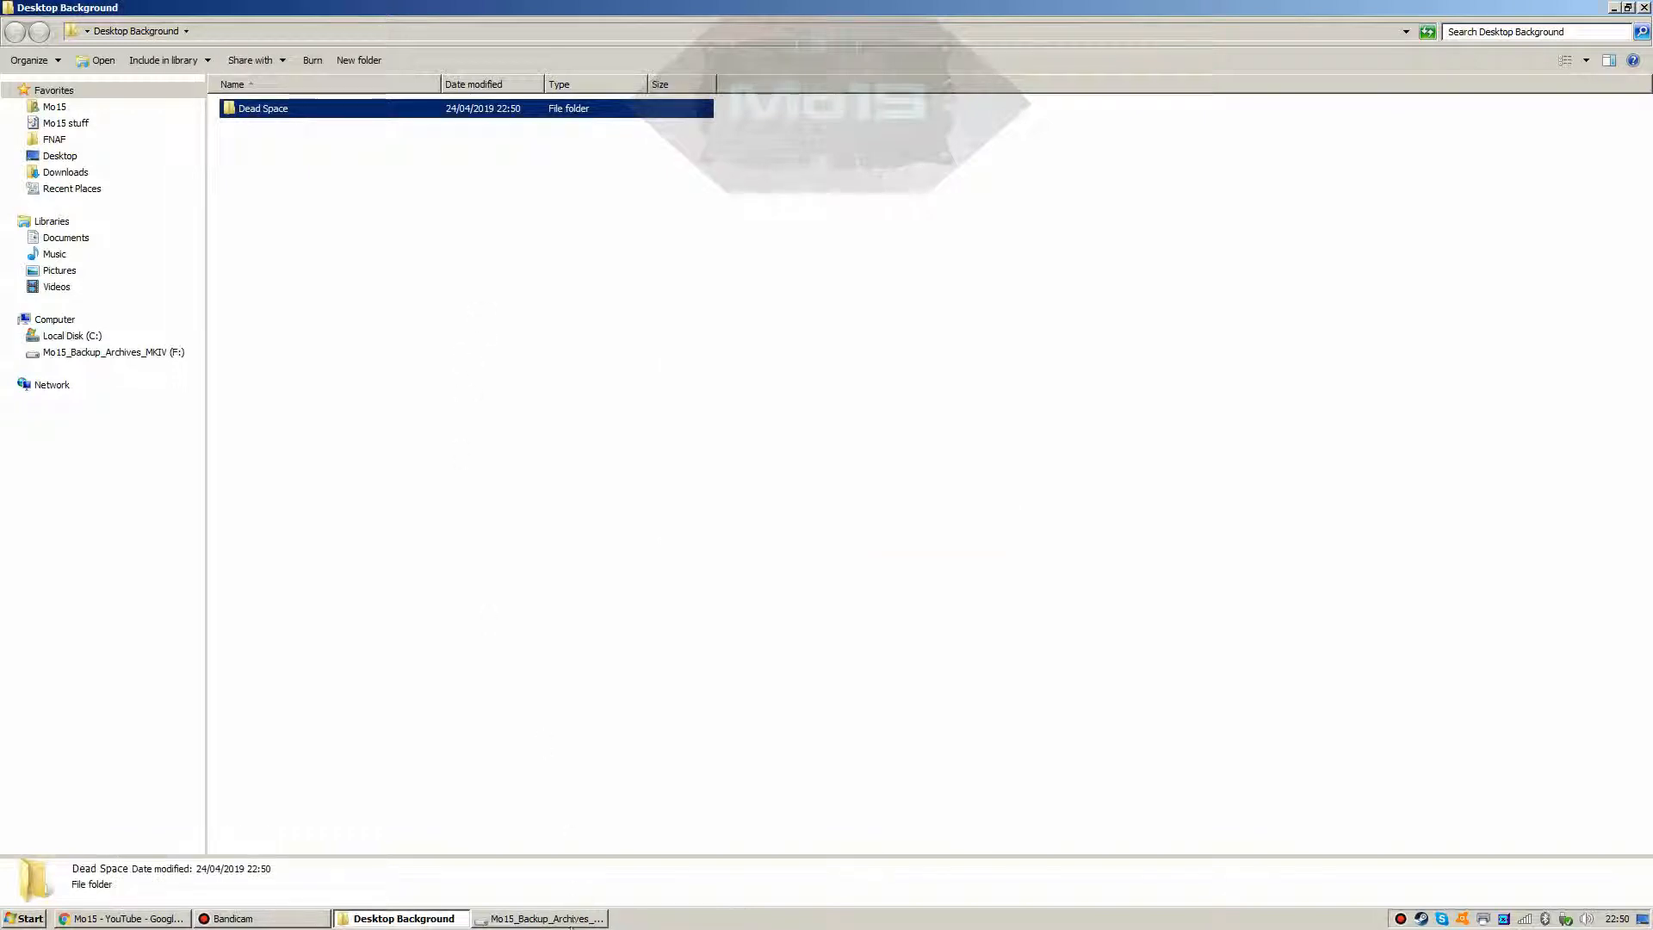
pyautogui.click(573, 919)
pyautogui.click(687, 510)
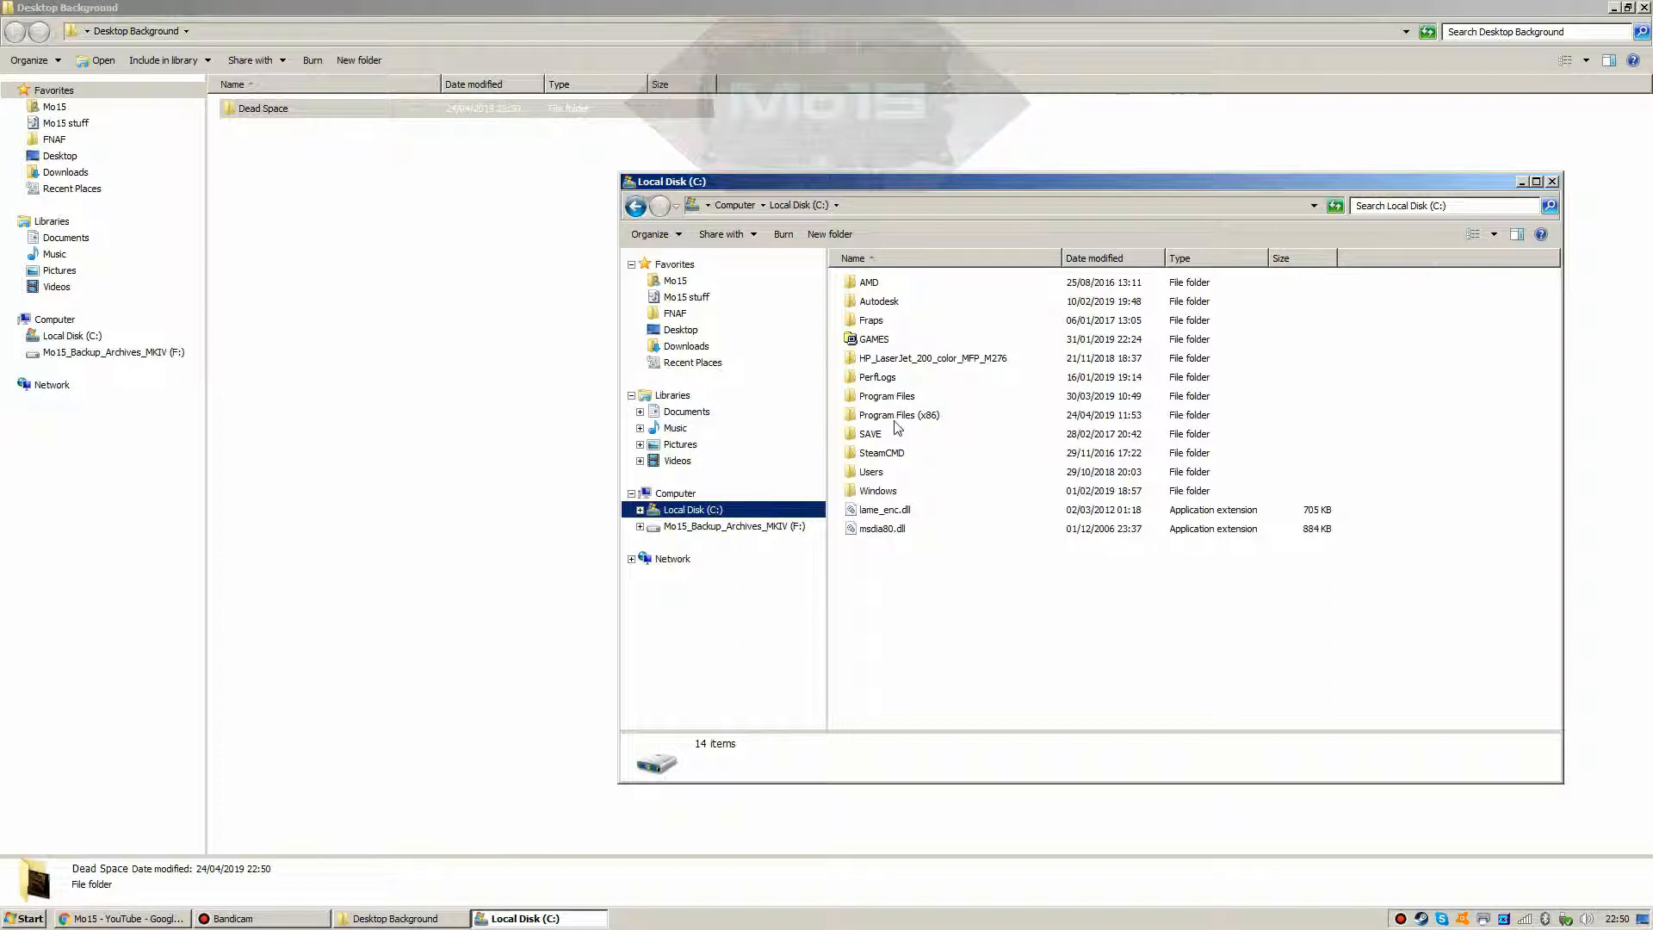
# Step: After a look into GAMES, open Program Files (x86) > Steam > steamapps > common > Dead Space
pyautogui.click(876, 341)
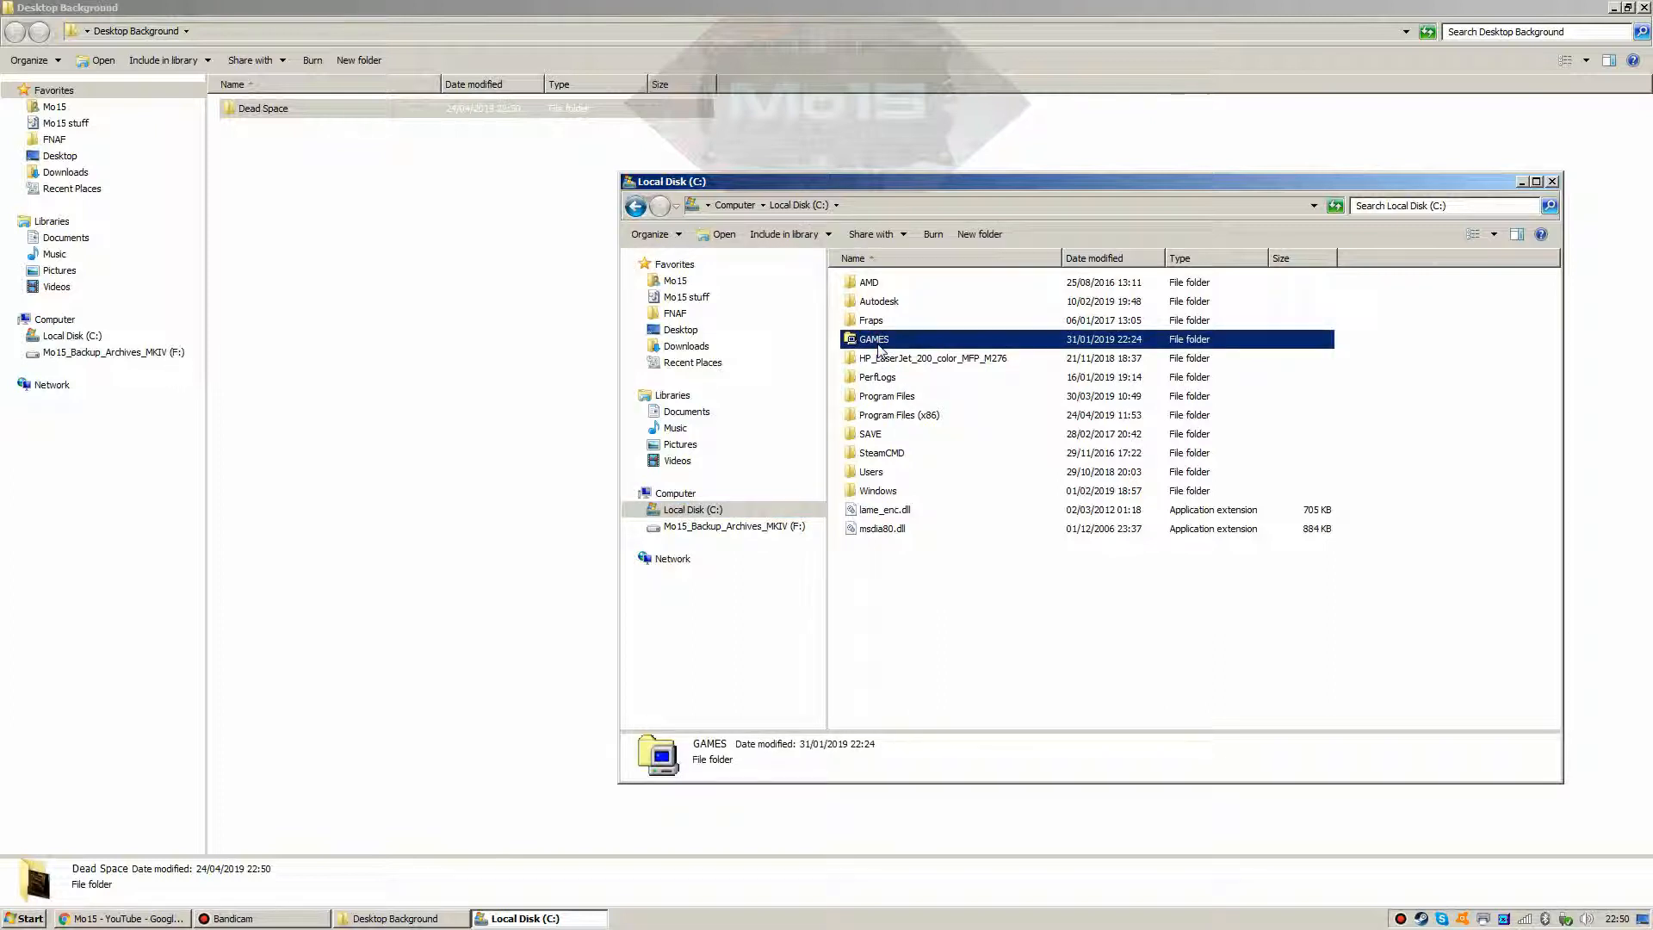
pyautogui.doubleClick(876, 342)
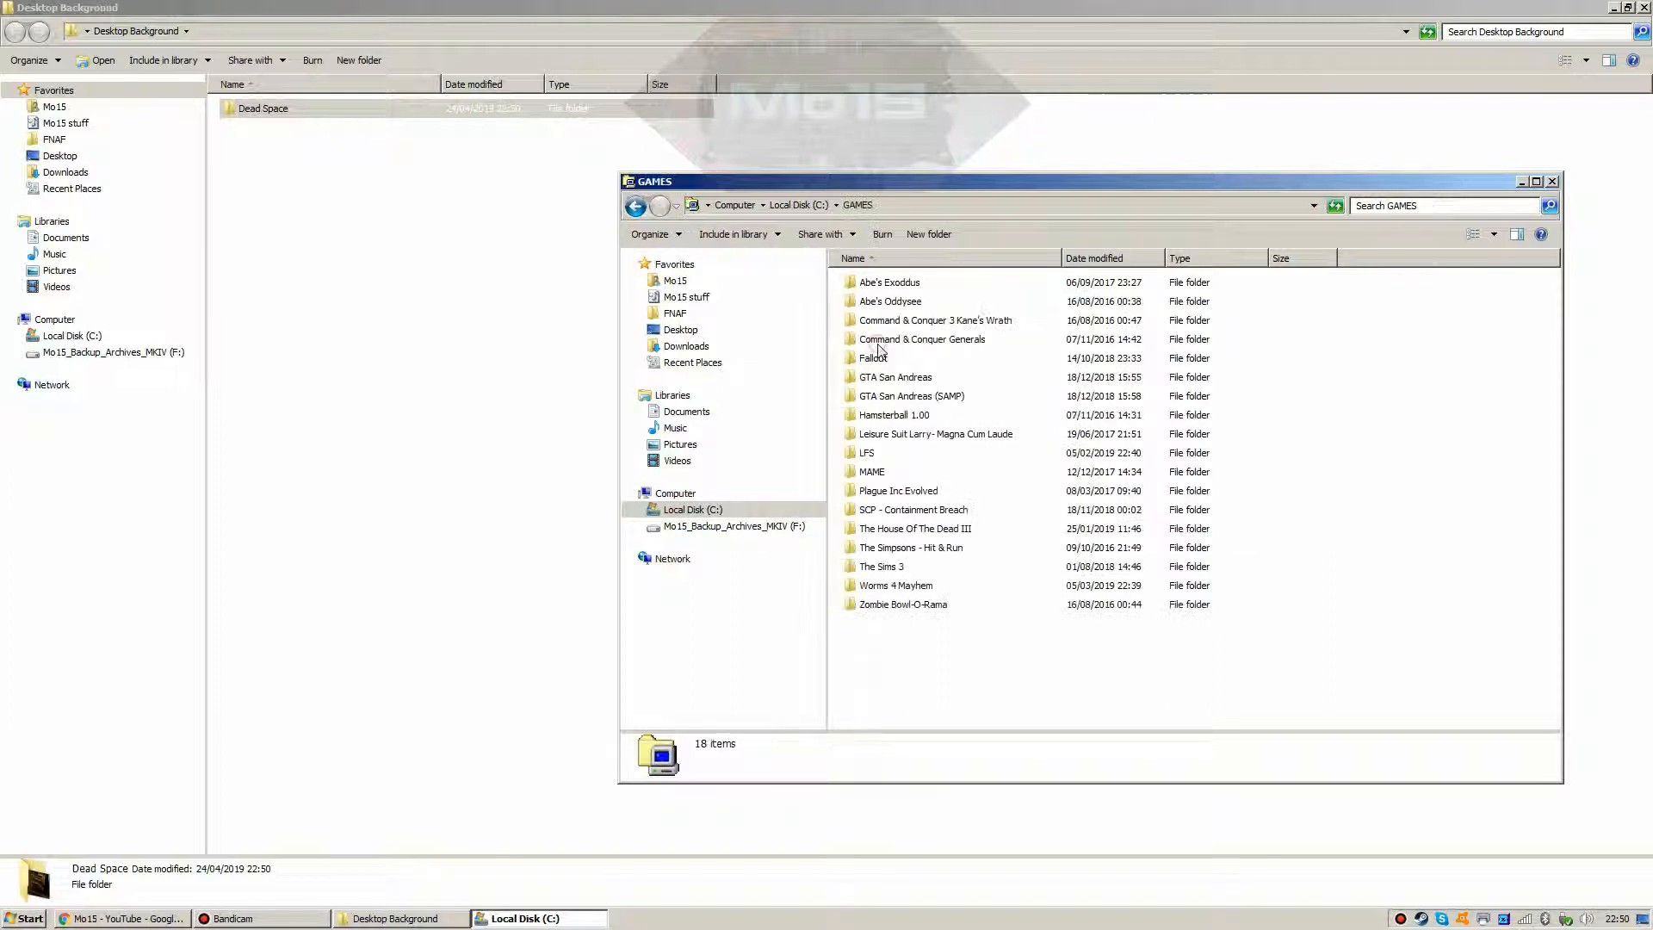
pyautogui.click(636, 209)
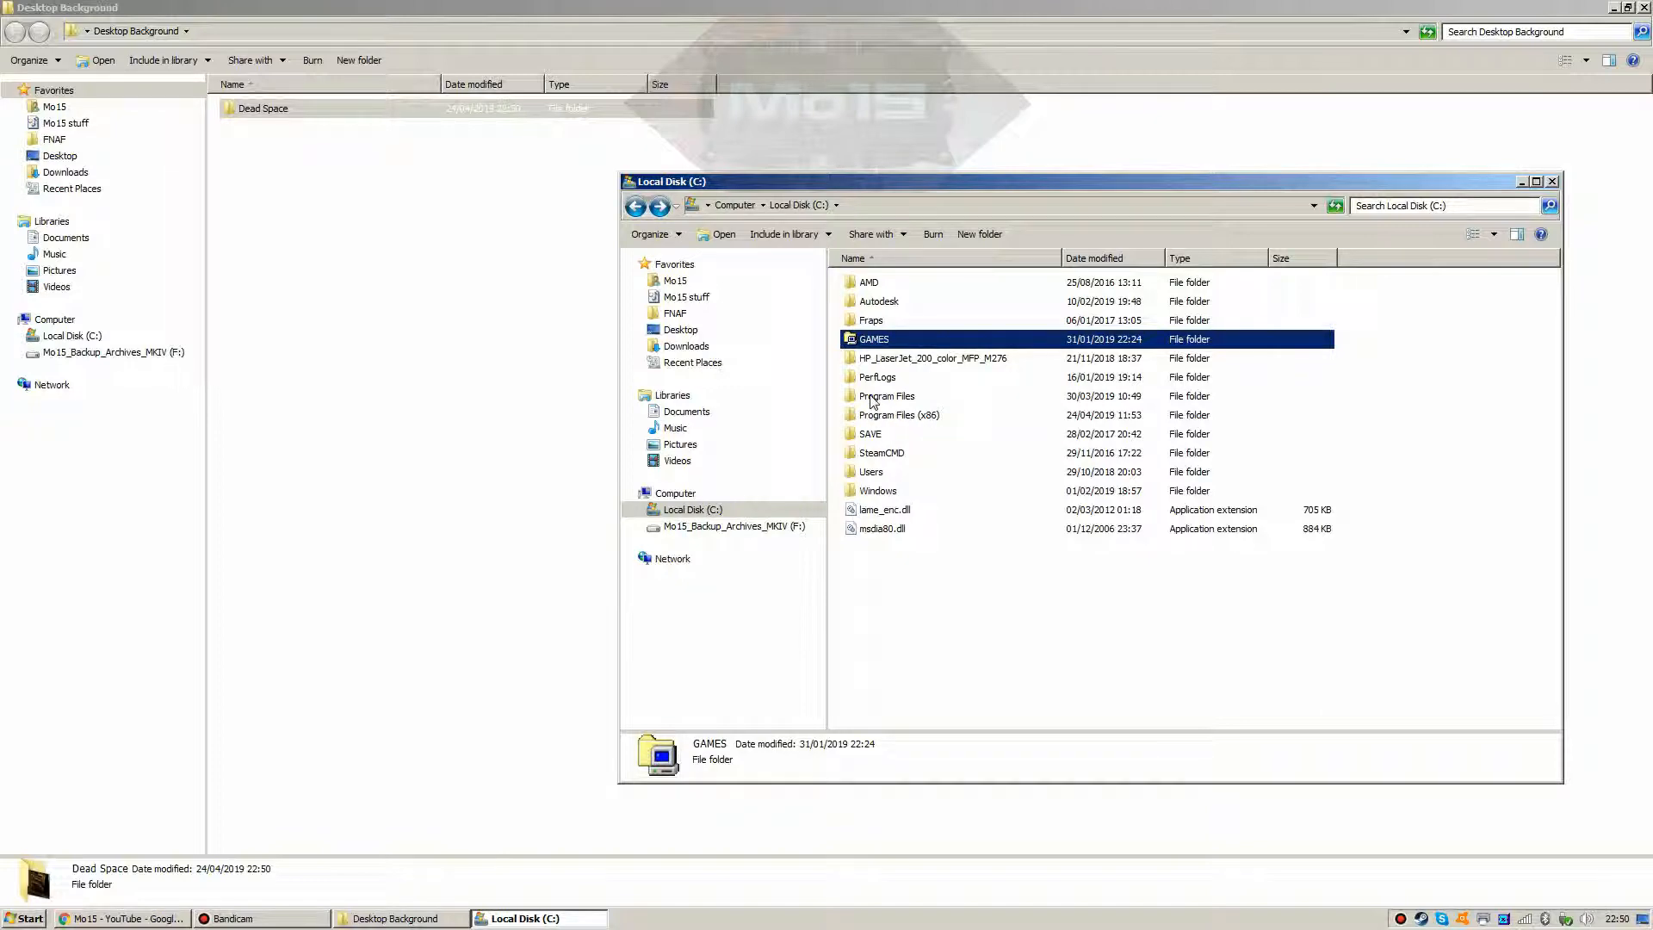
pyautogui.doubleClick(874, 415)
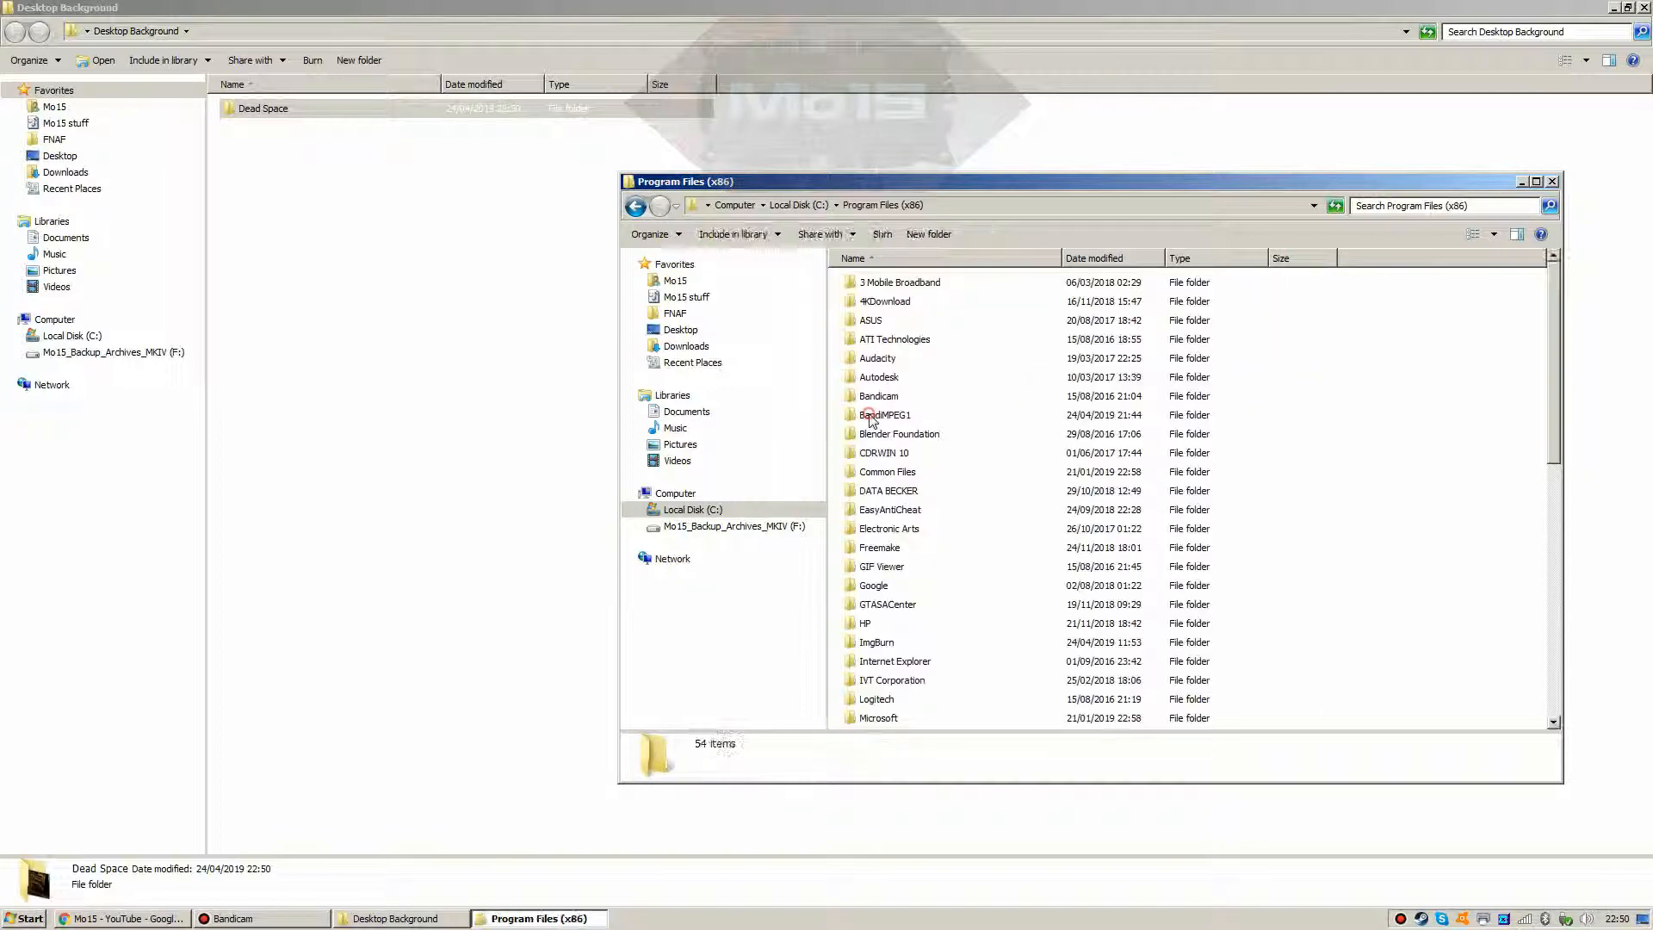
pyautogui.scroll(-10, 824, 585)
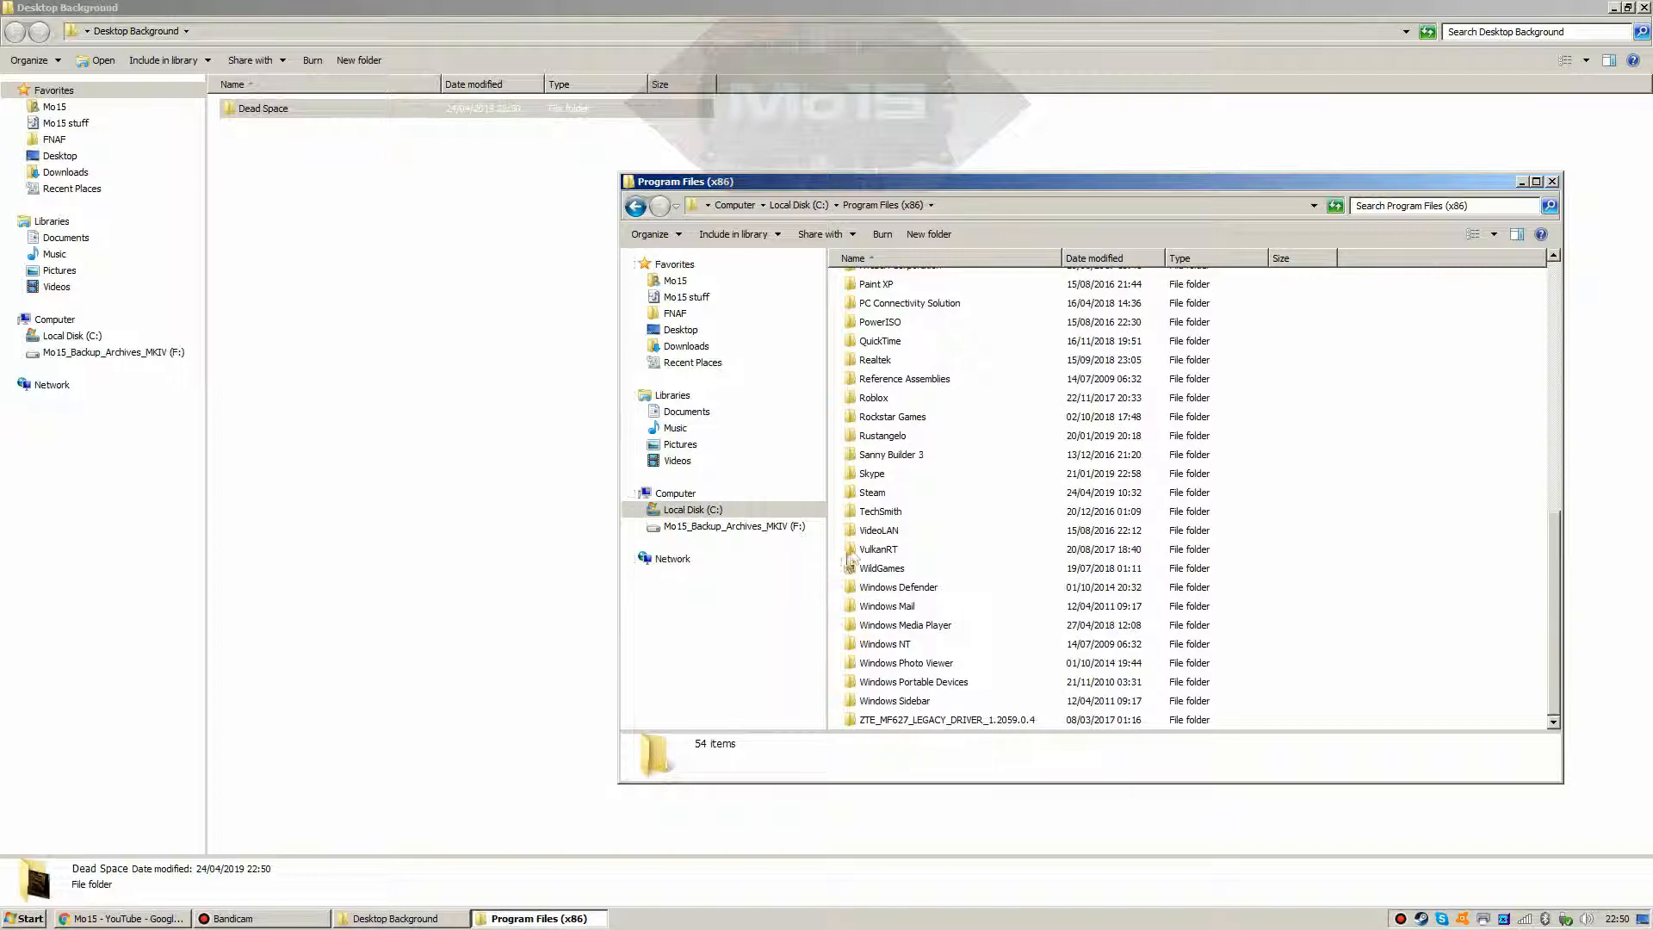
pyautogui.doubleClick(871, 494)
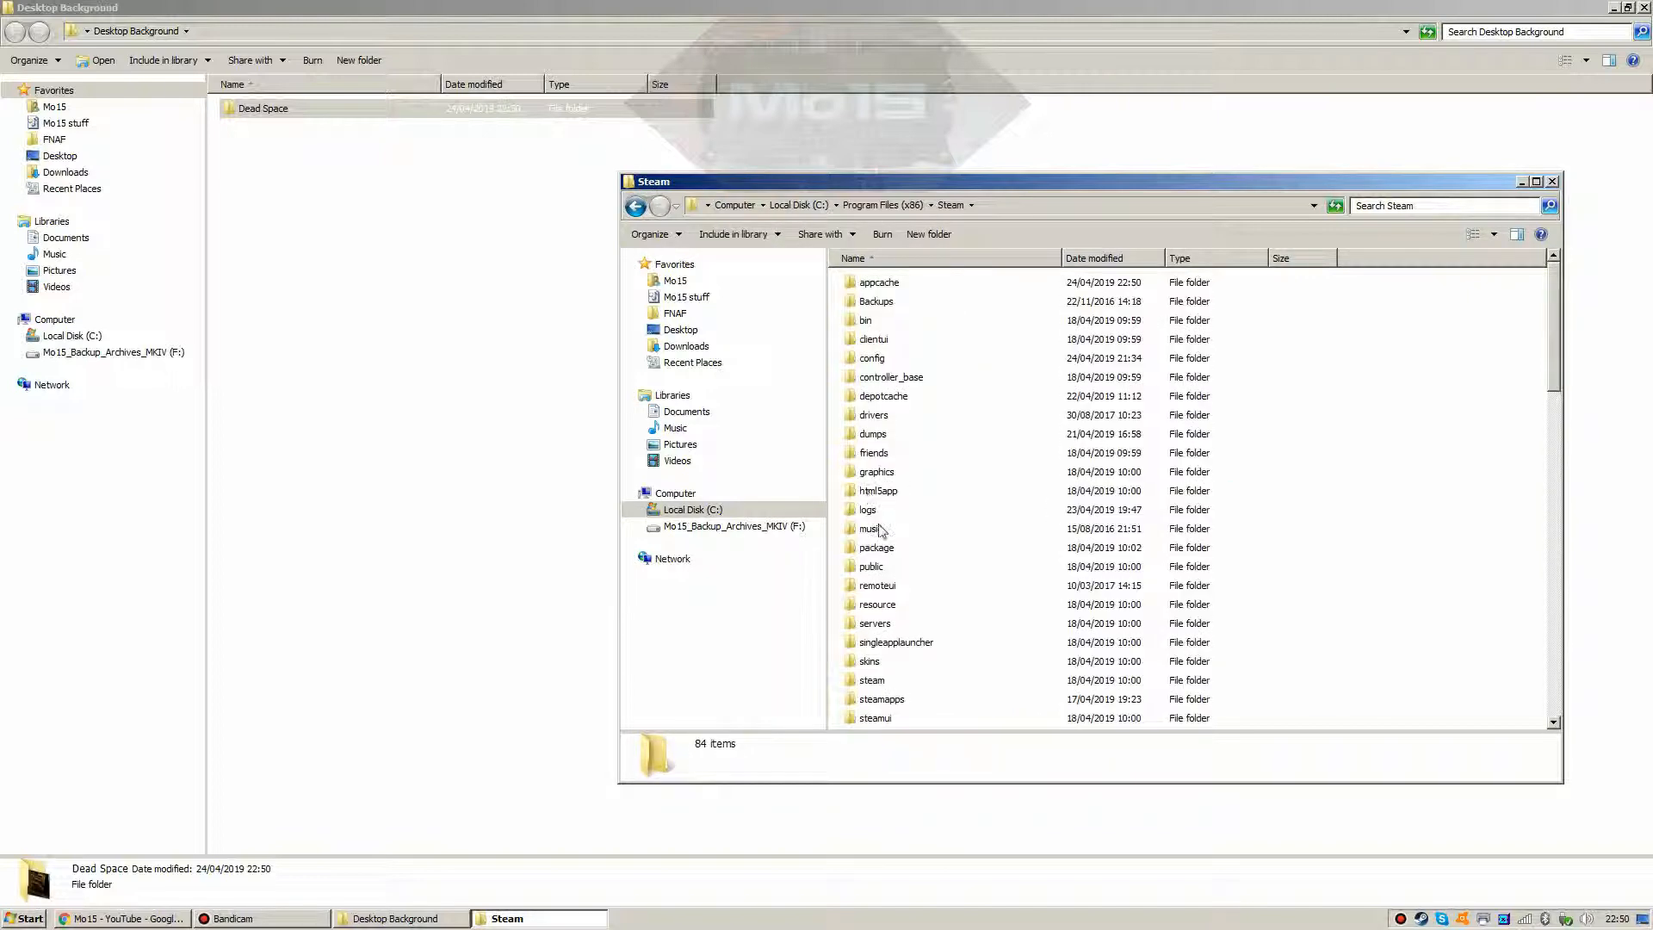
pyautogui.scroll(-3, 880, 530)
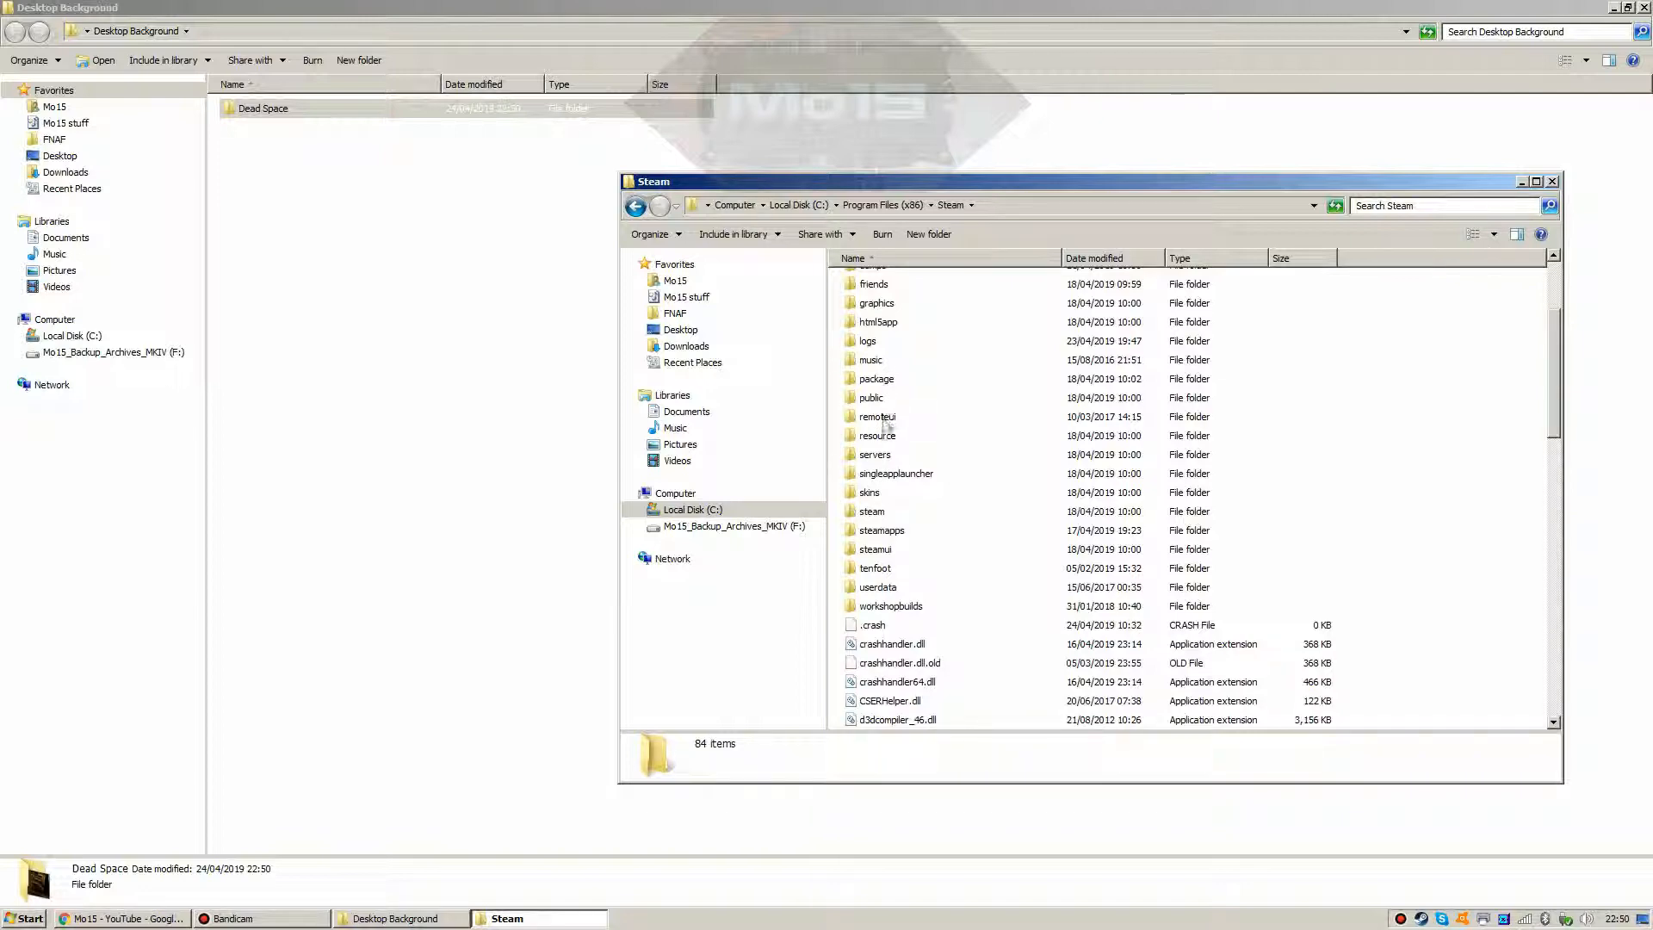
pyautogui.doubleClick(878, 529)
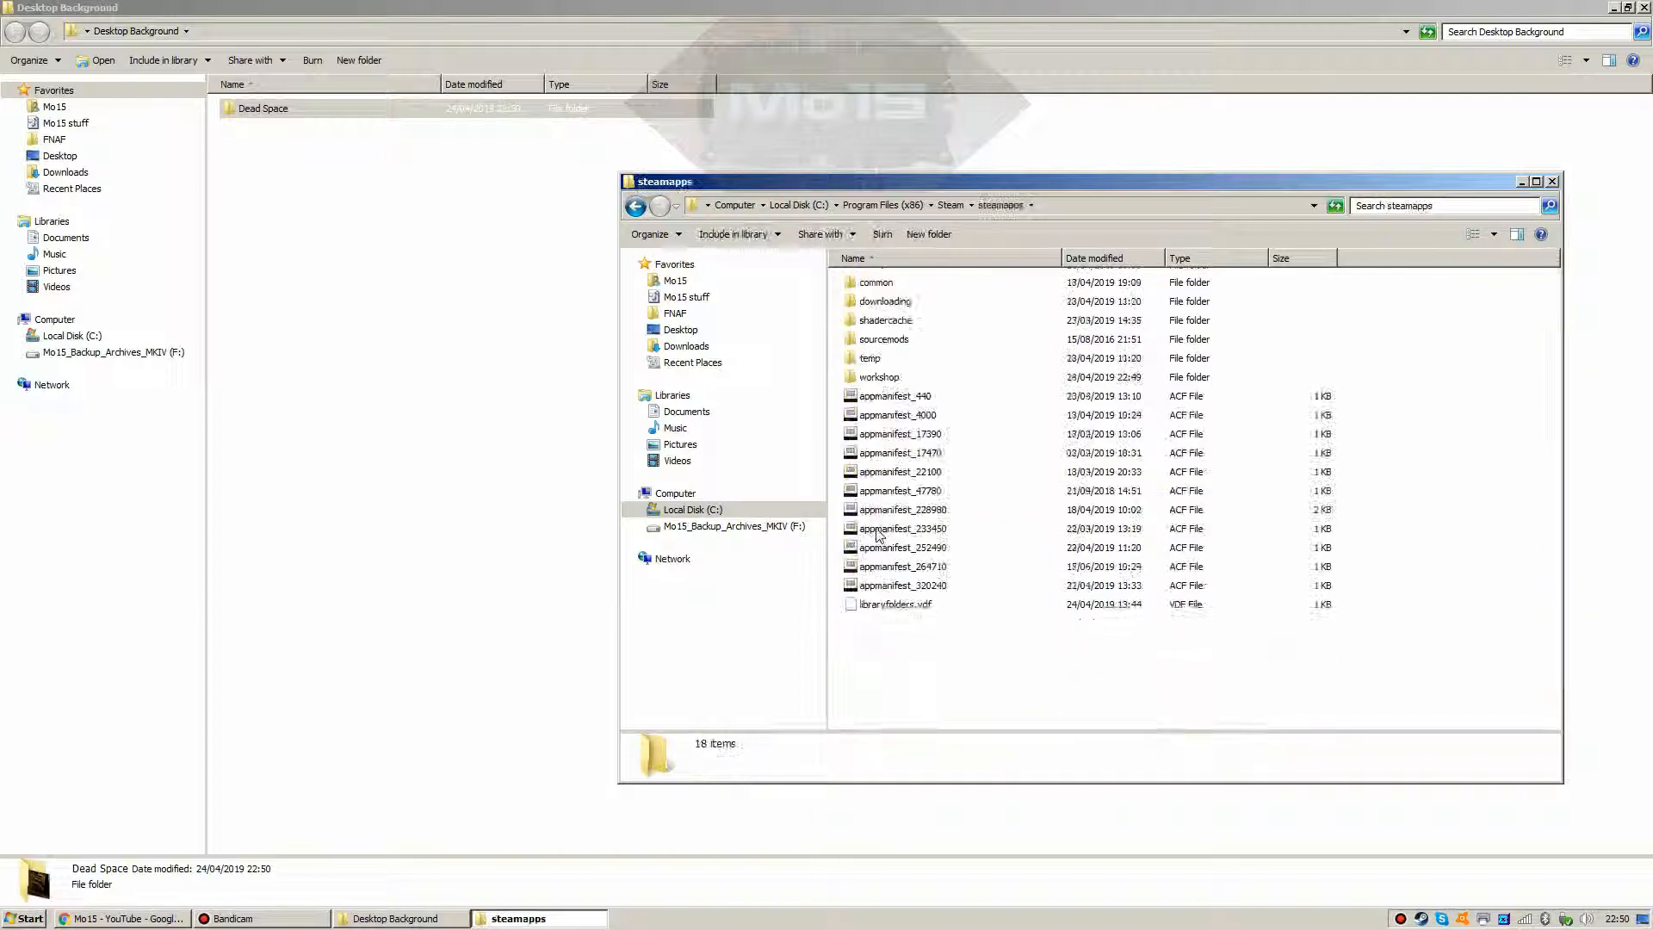
pyautogui.doubleClick(874, 288)
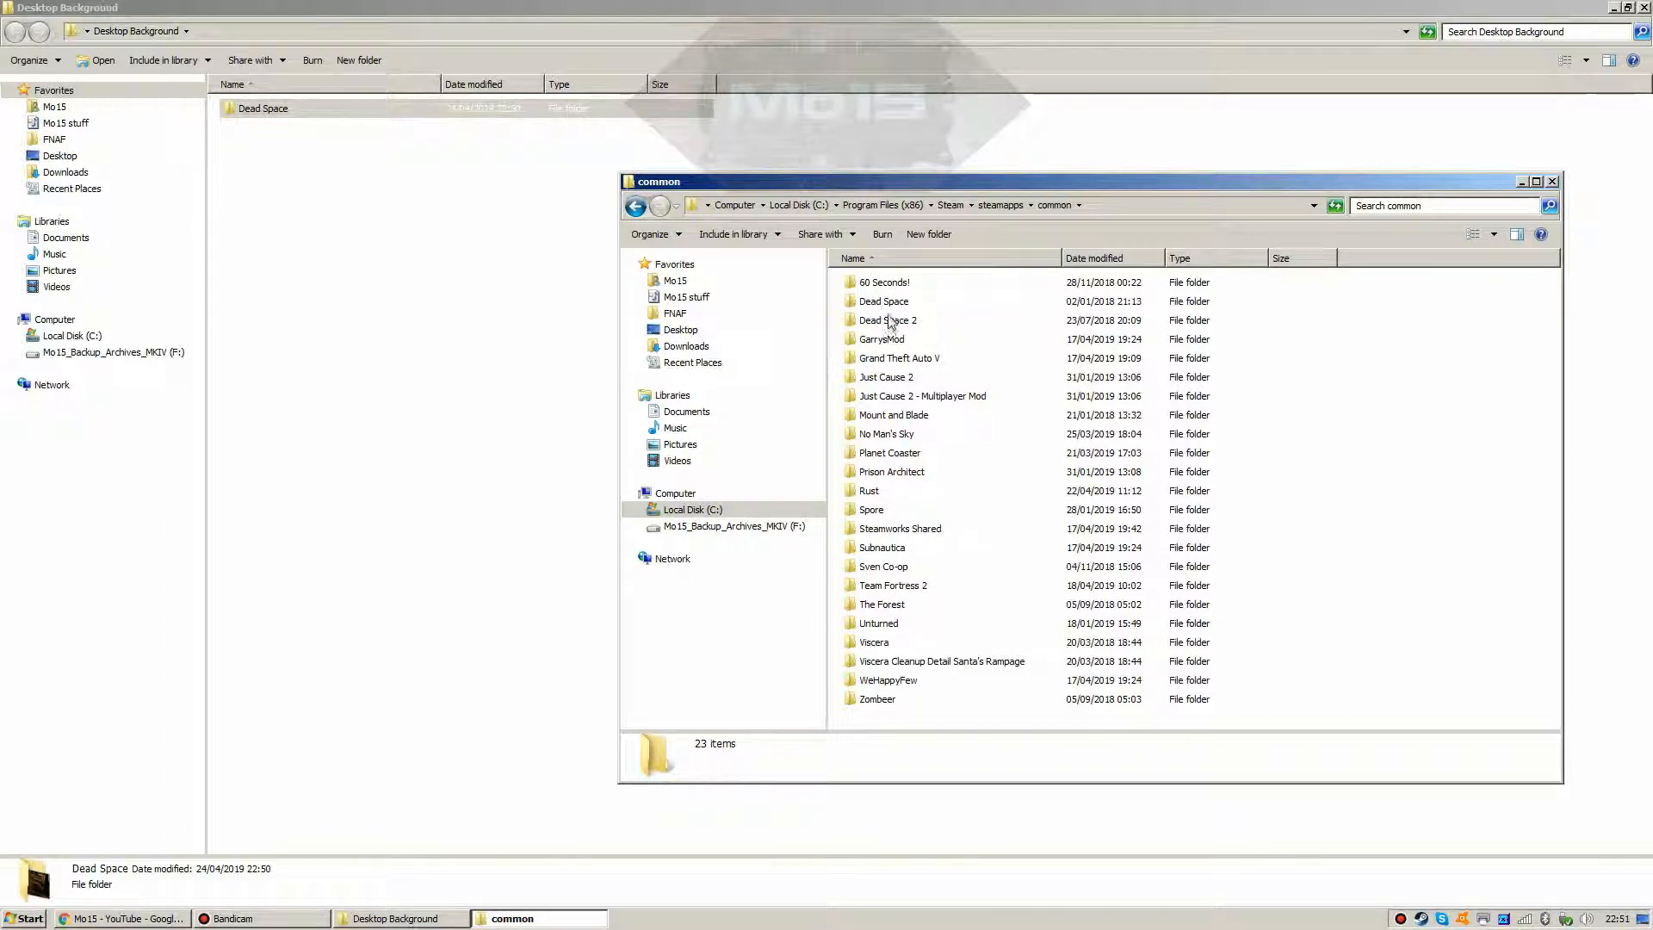
pyautogui.click(888, 304)
pyautogui.doubleClick(890, 305)
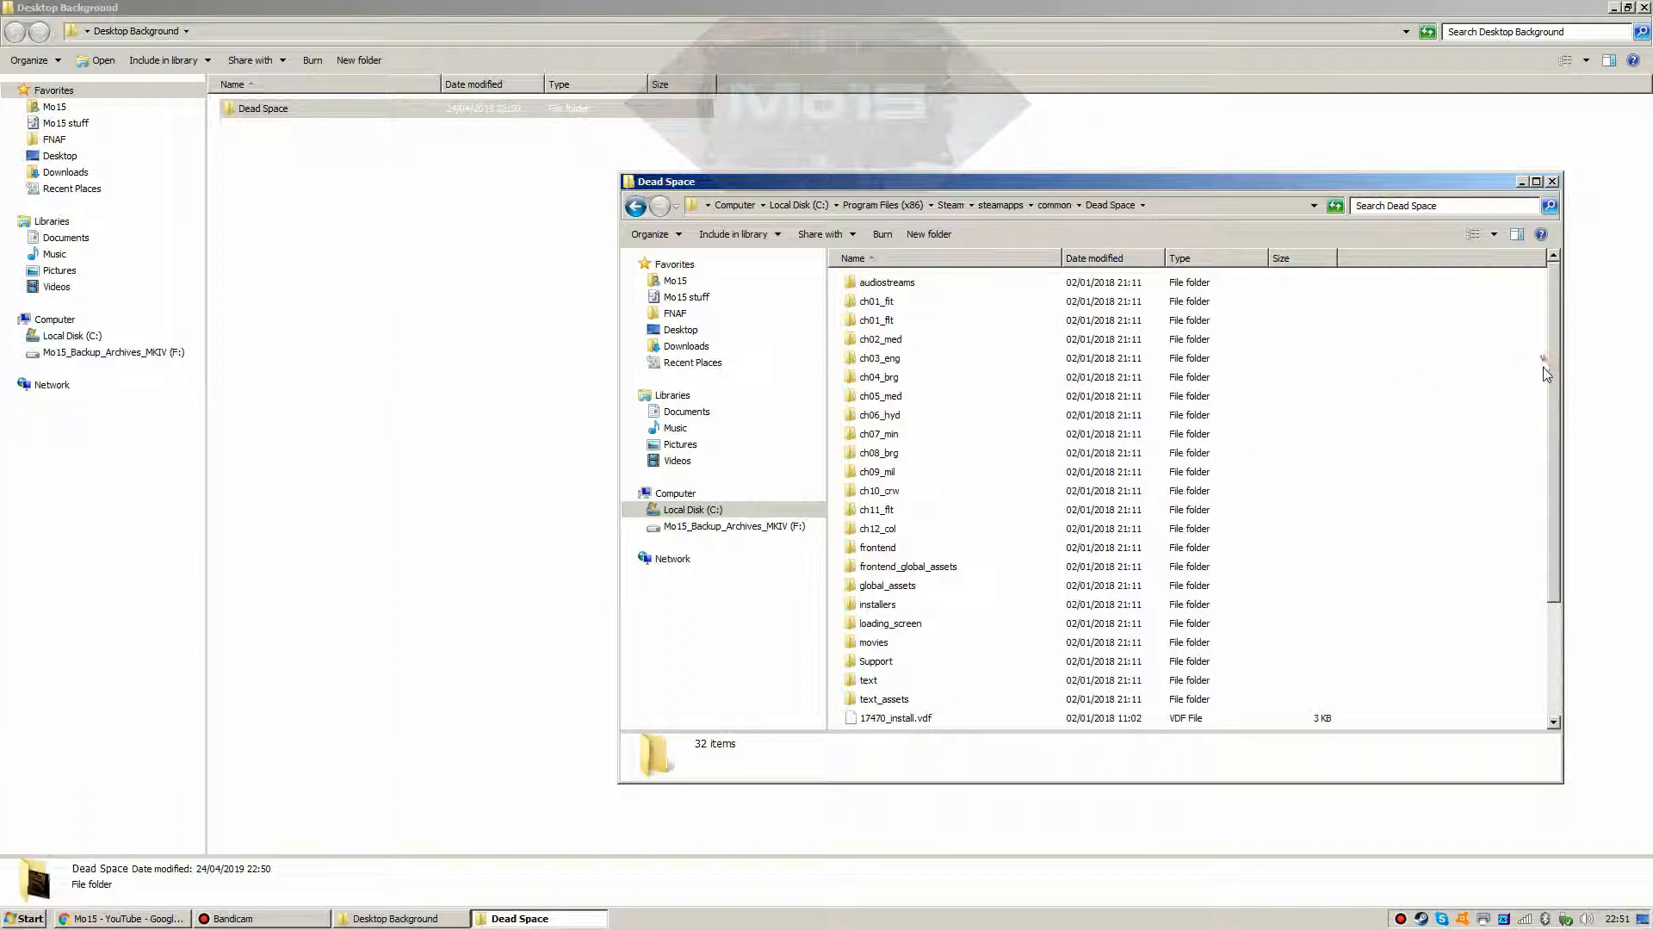
# Step: Inspect the details of testapp, GDFBinary.dll and dialoglogo128x128 in the game folder
pyautogui.scroll(-2, 1546, 482)
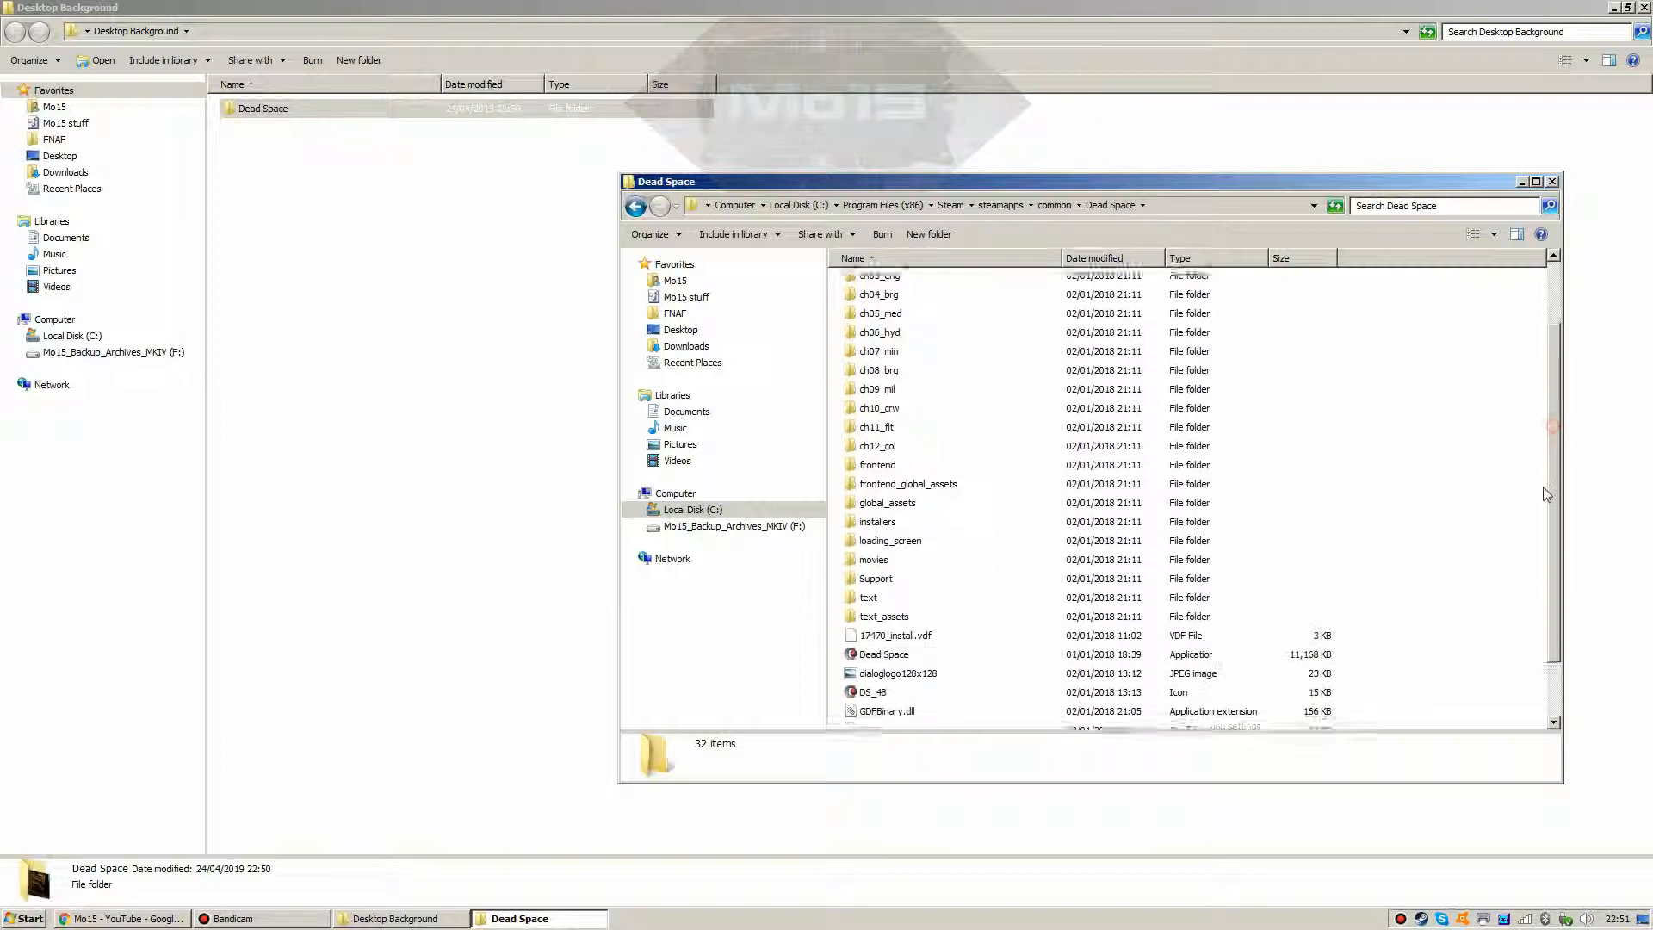
pyautogui.scroll(-2, 1542, 488)
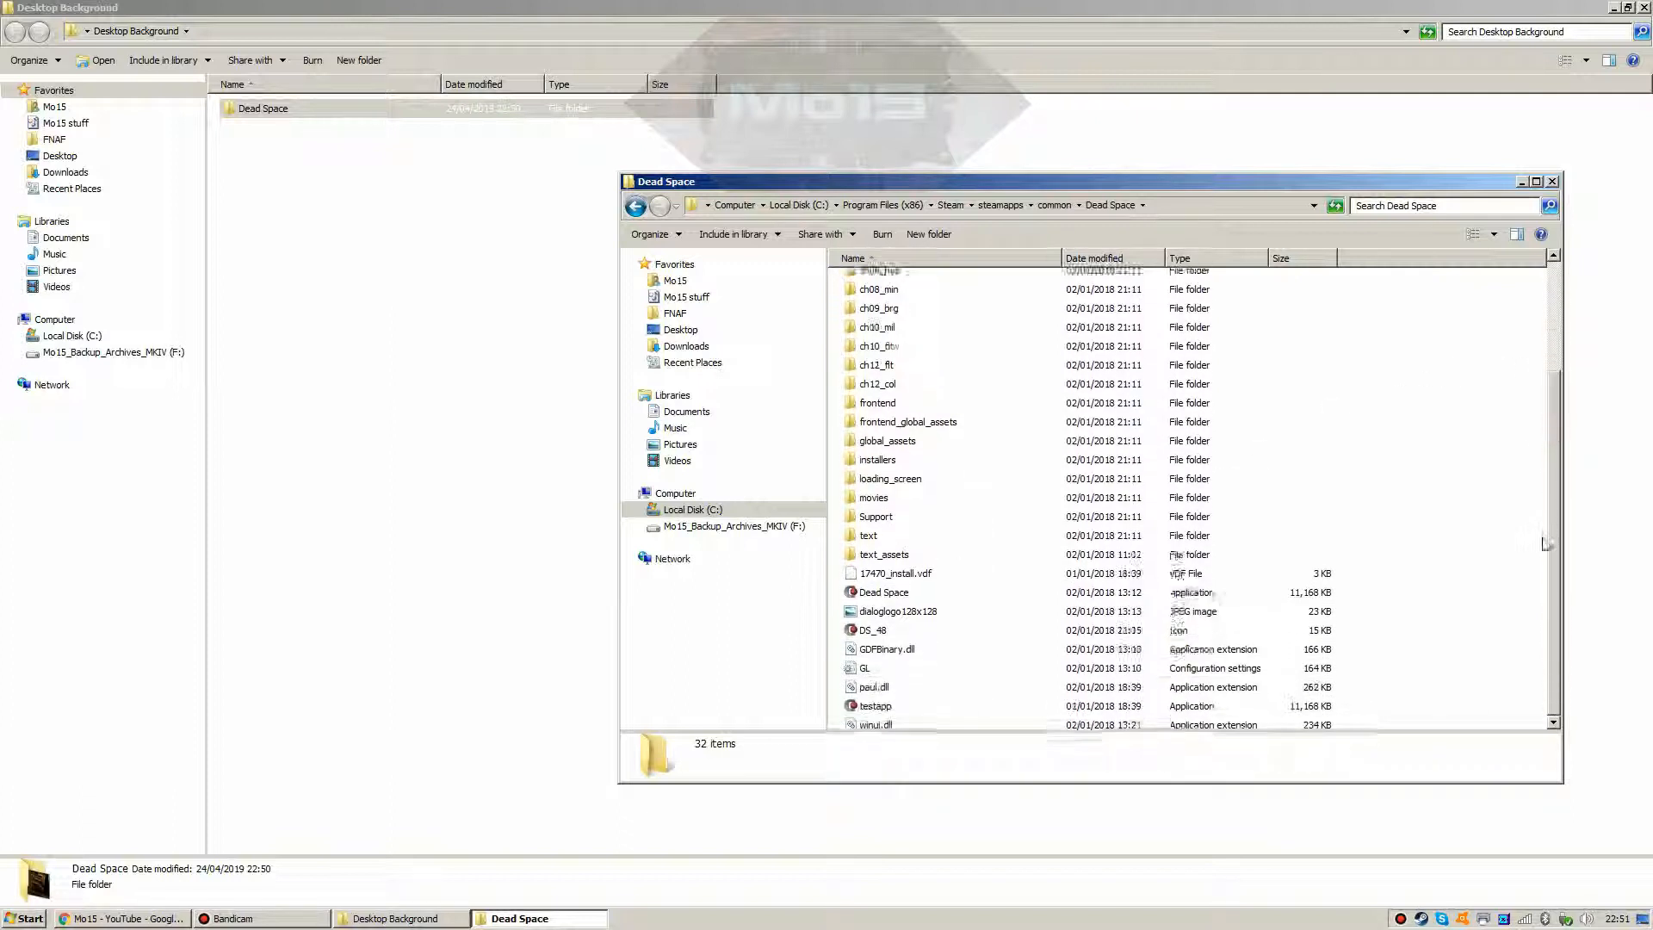
pyautogui.click(868, 700)
pyautogui.click(874, 644)
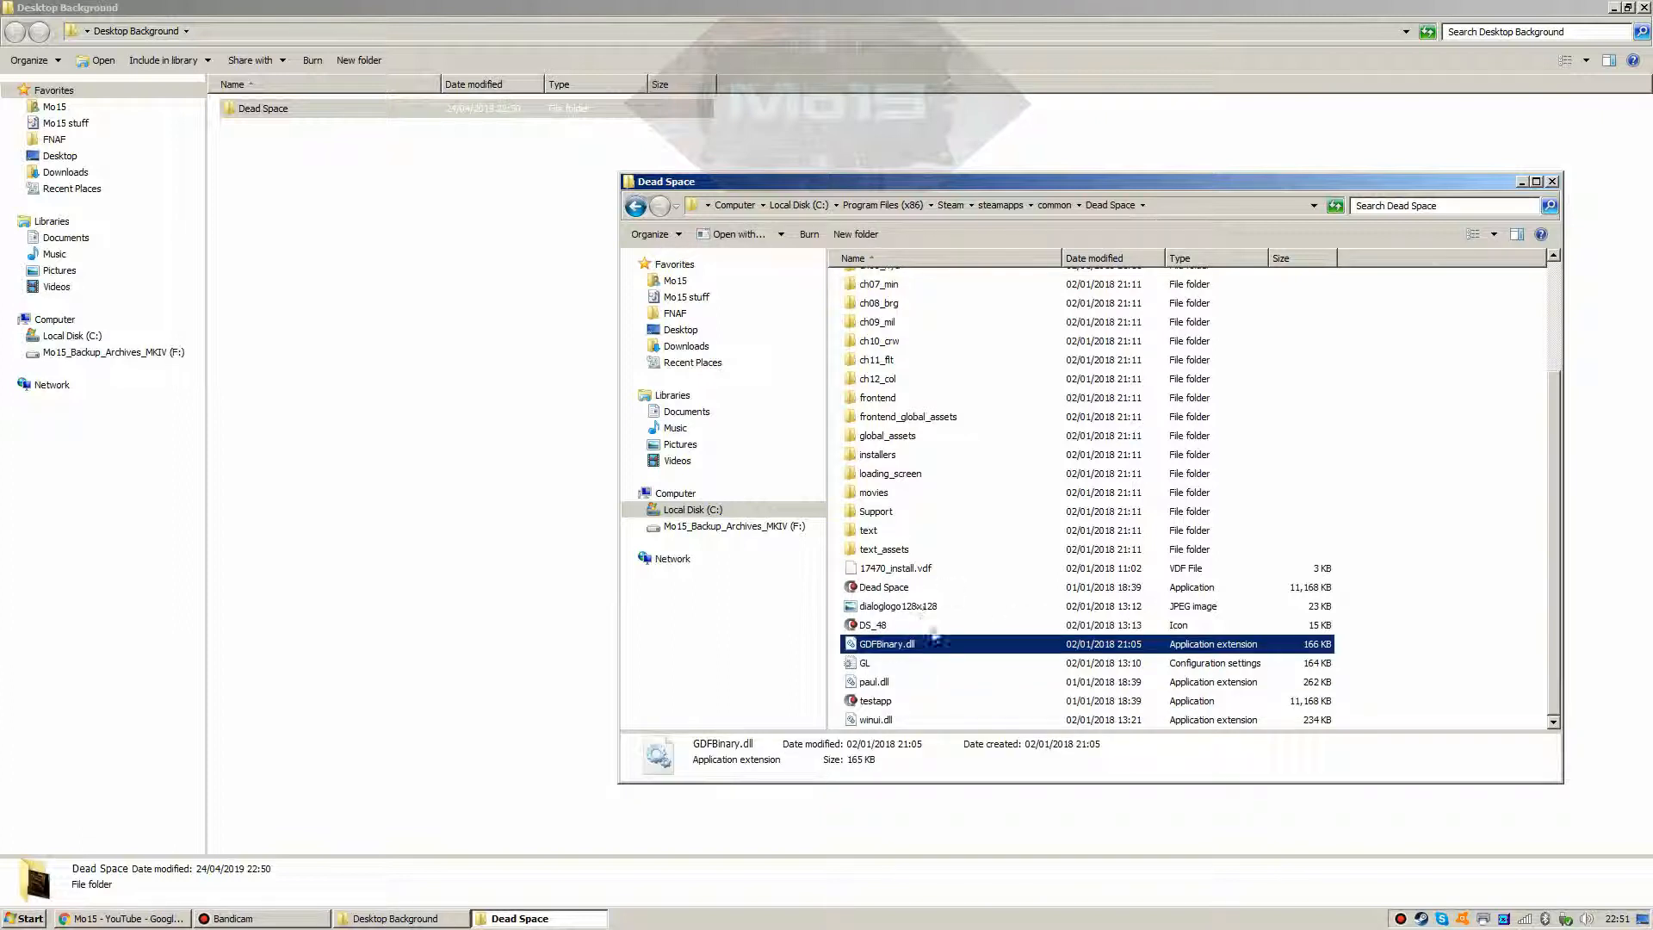
pyautogui.click(909, 608)
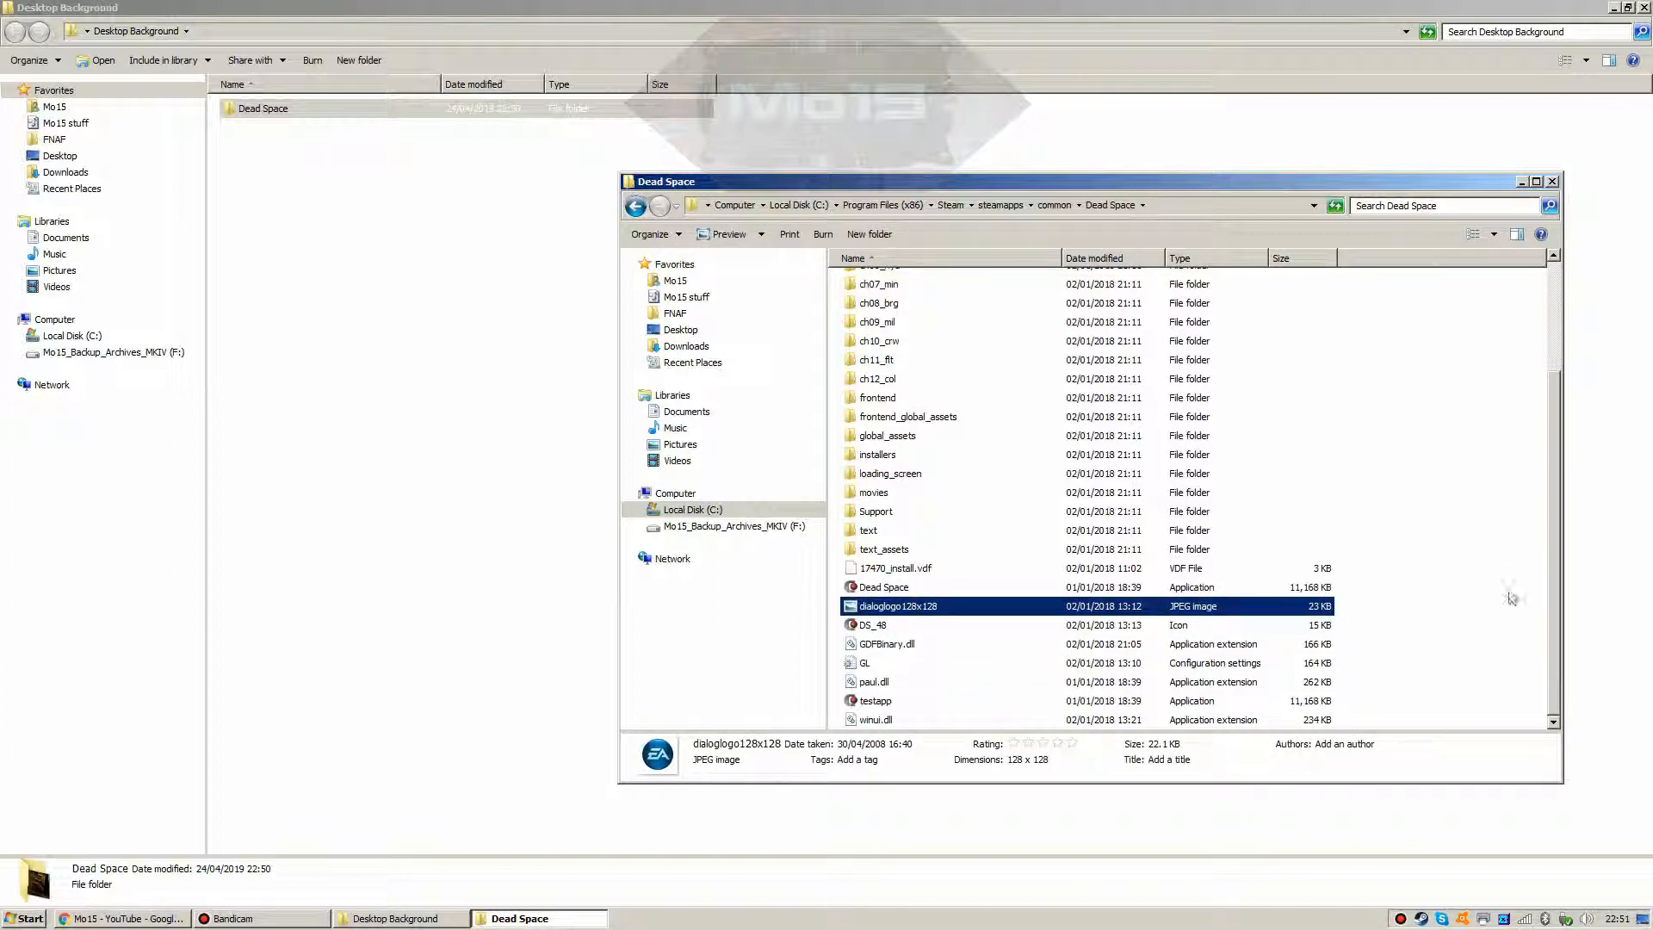
pyautogui.click(1502, 585)
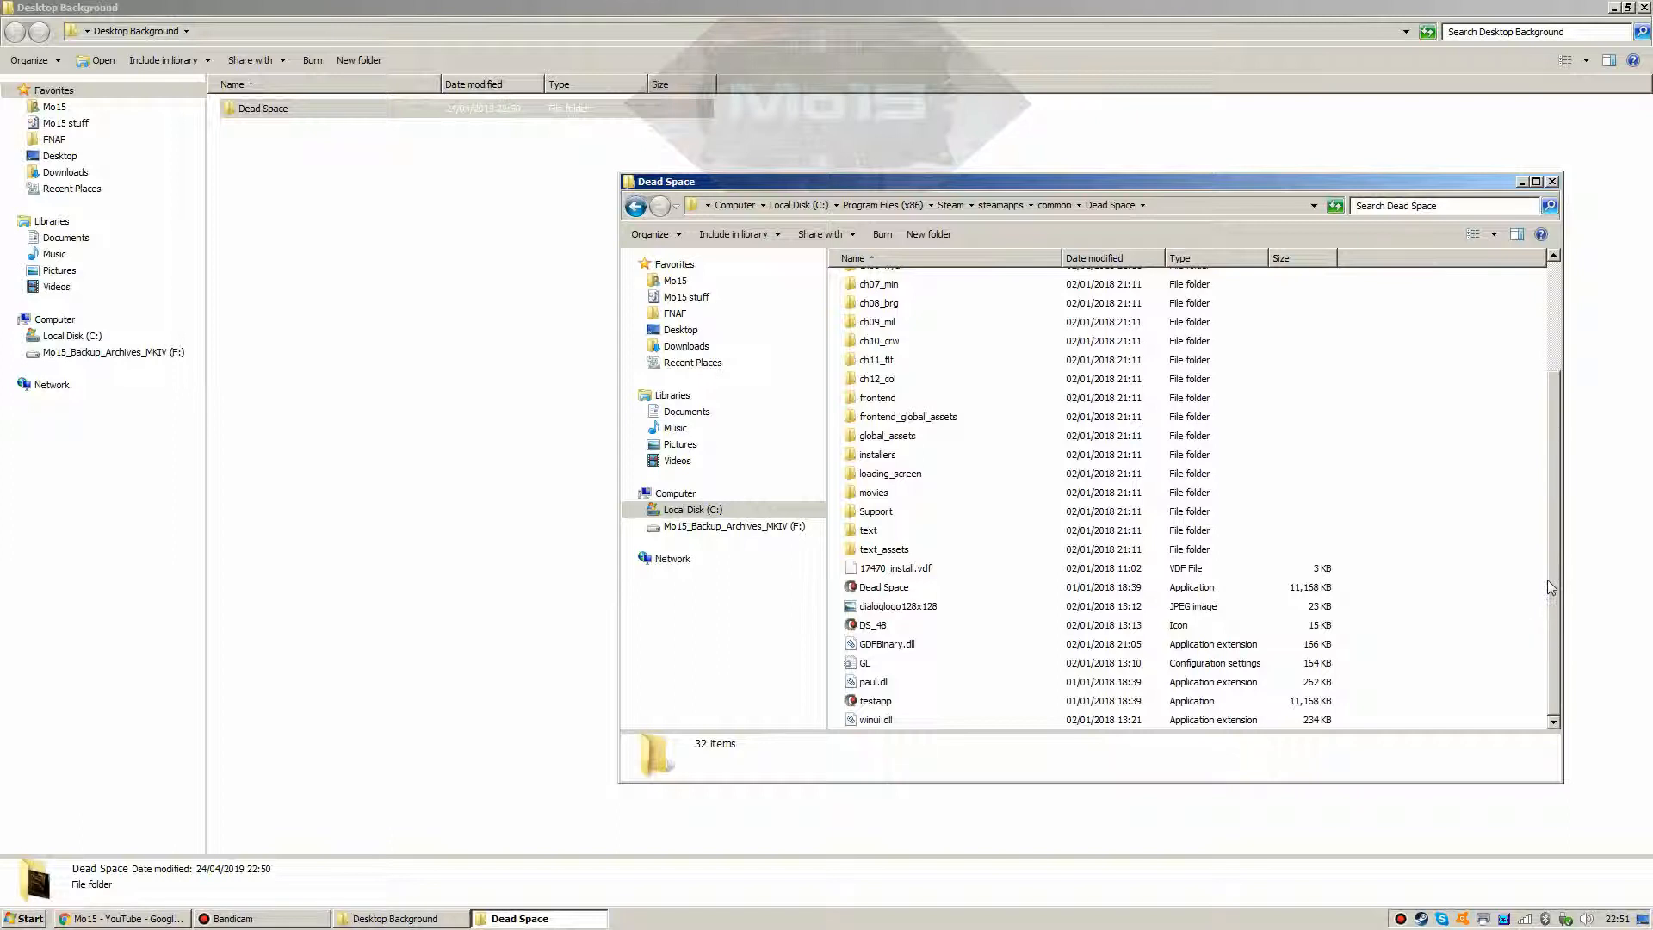
pyautogui.moveTo(1547, 580); pyautogui.dragTo(1554, 482)
pyautogui.doubleClick(871, 643)
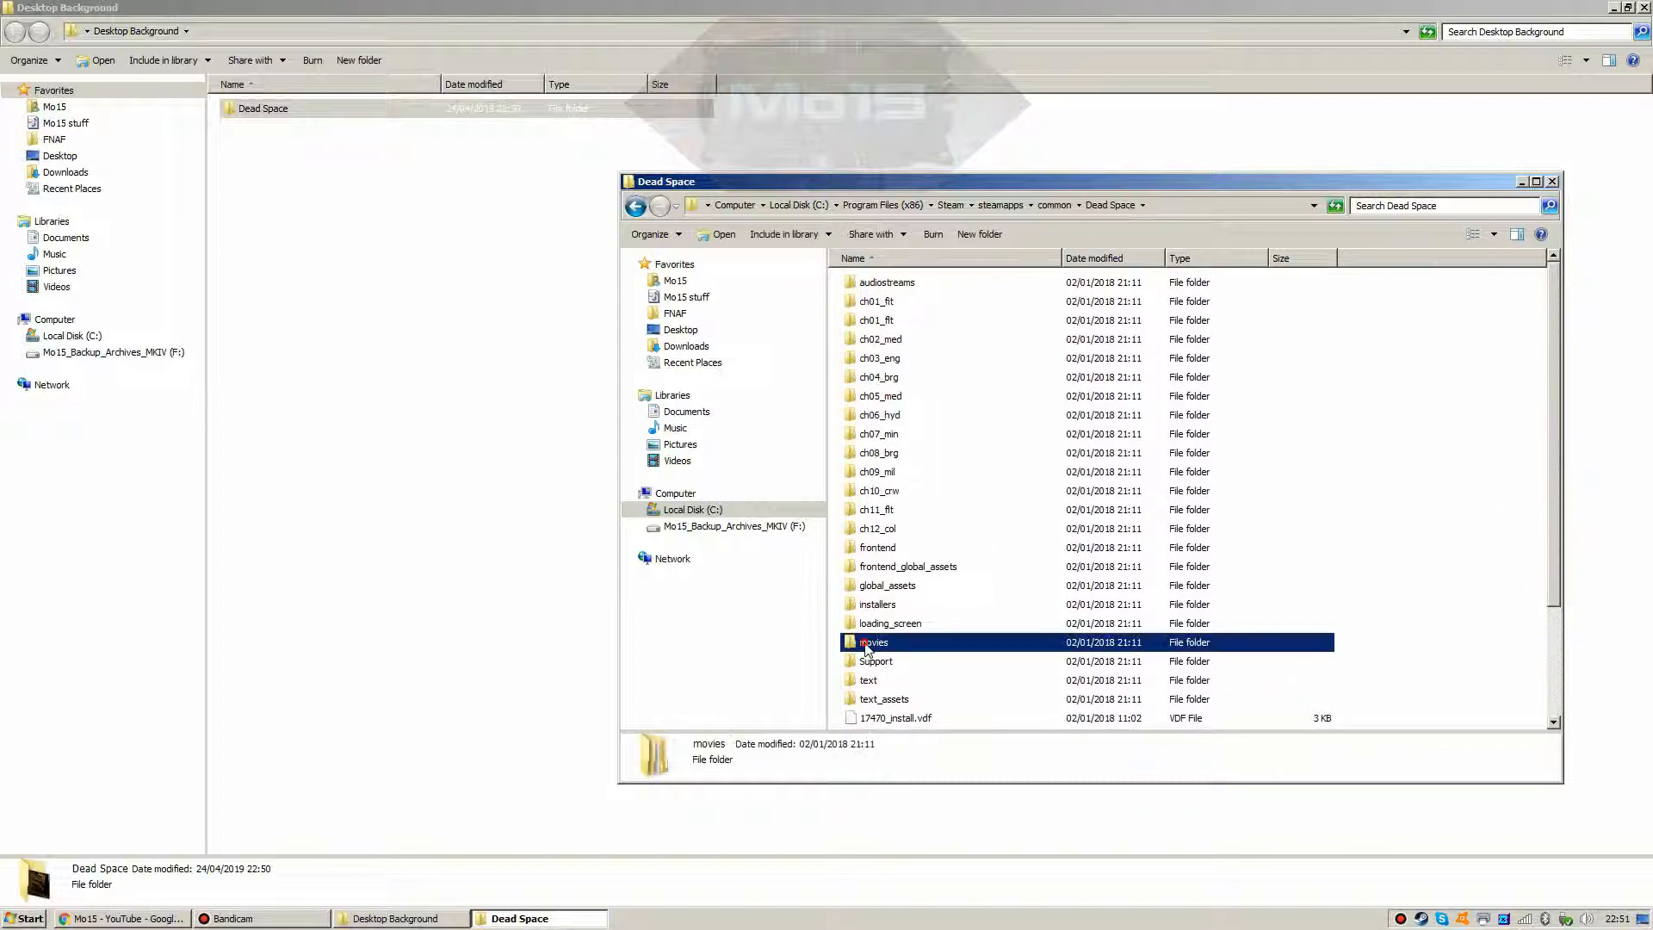
pyautogui.doubleClick(864, 285)
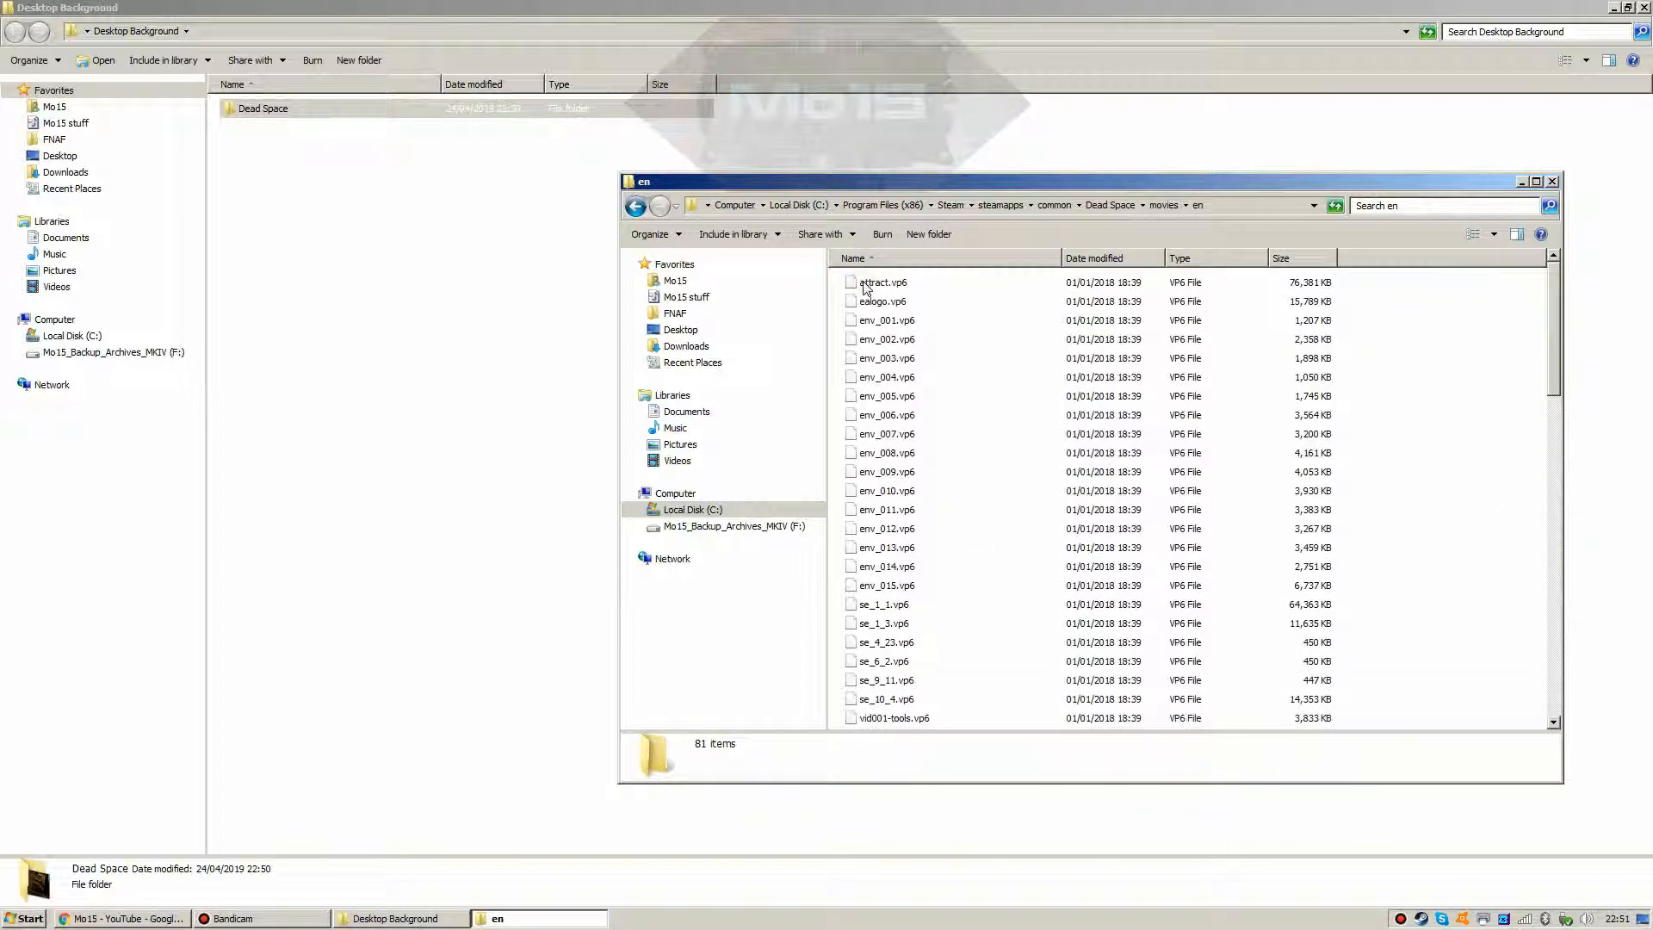
pyautogui.scroll(-8, 899, 510)
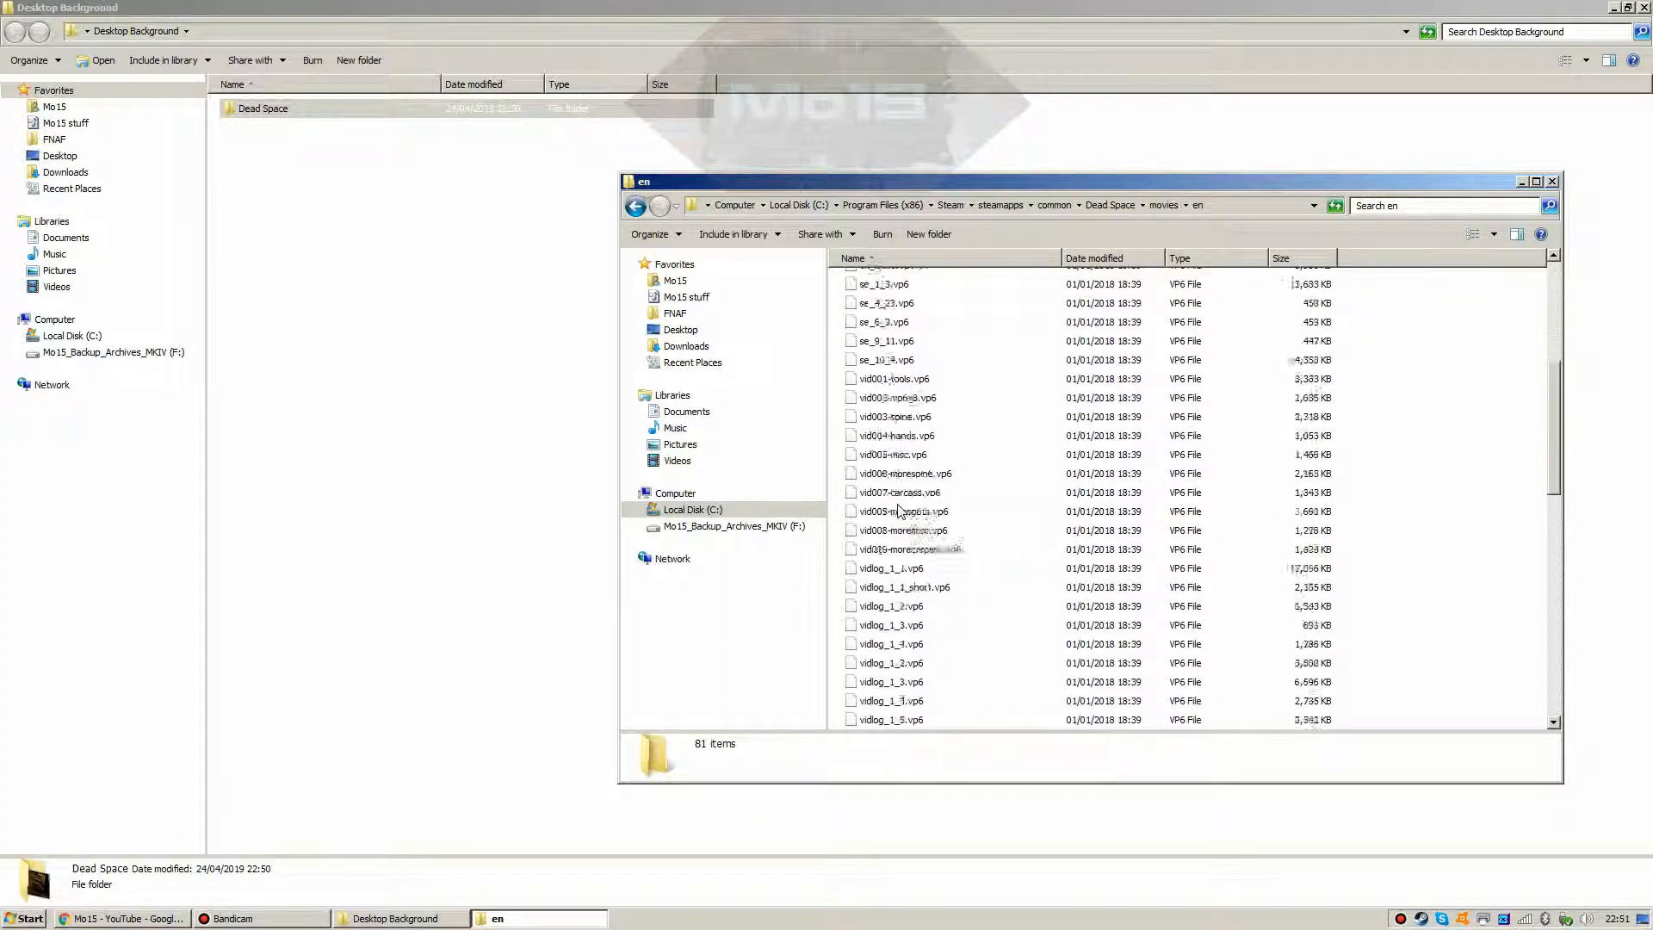
pyautogui.scroll(-11, 899, 510)
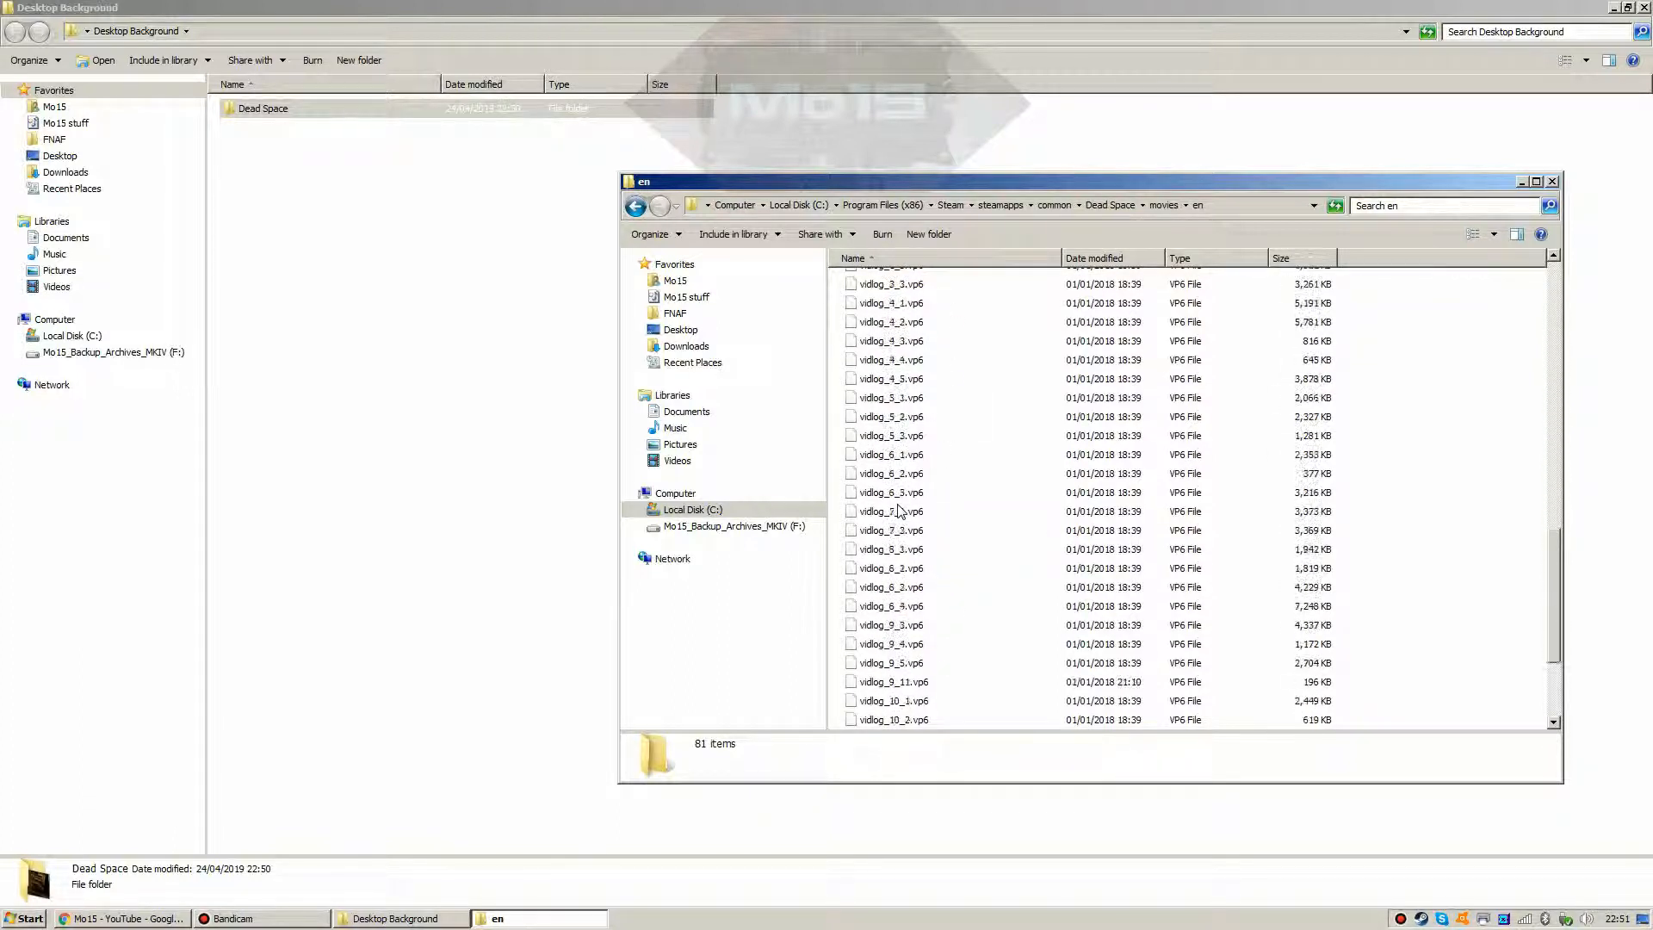
pyautogui.scroll(8, 899, 510)
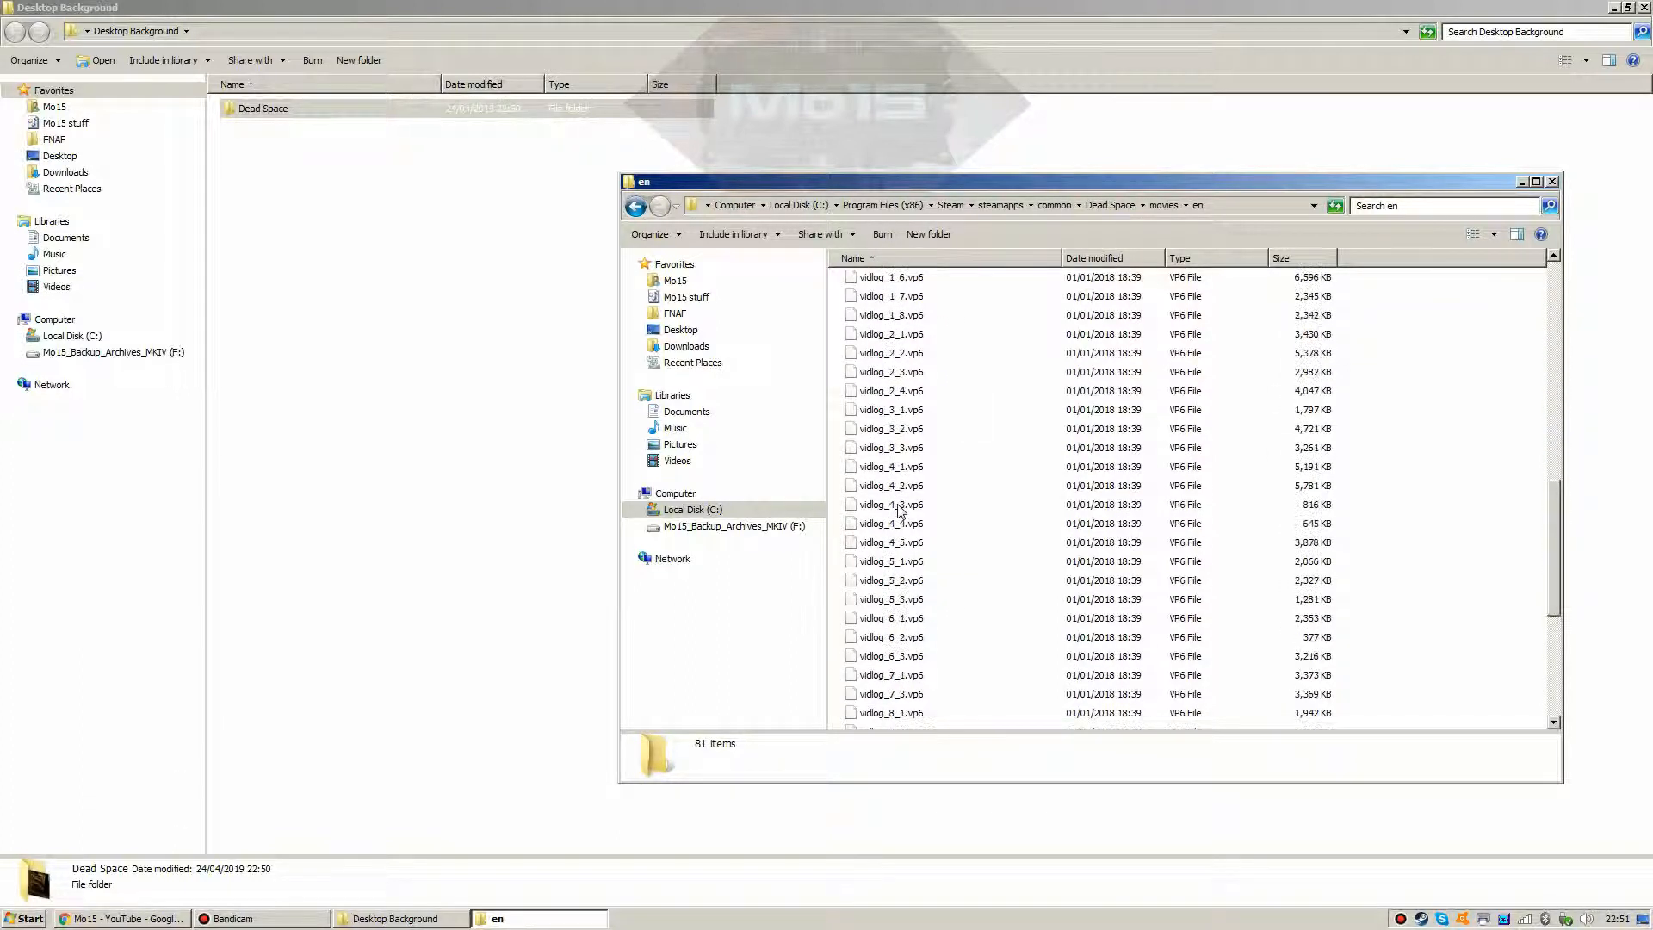
pyautogui.scroll(7, 899, 510)
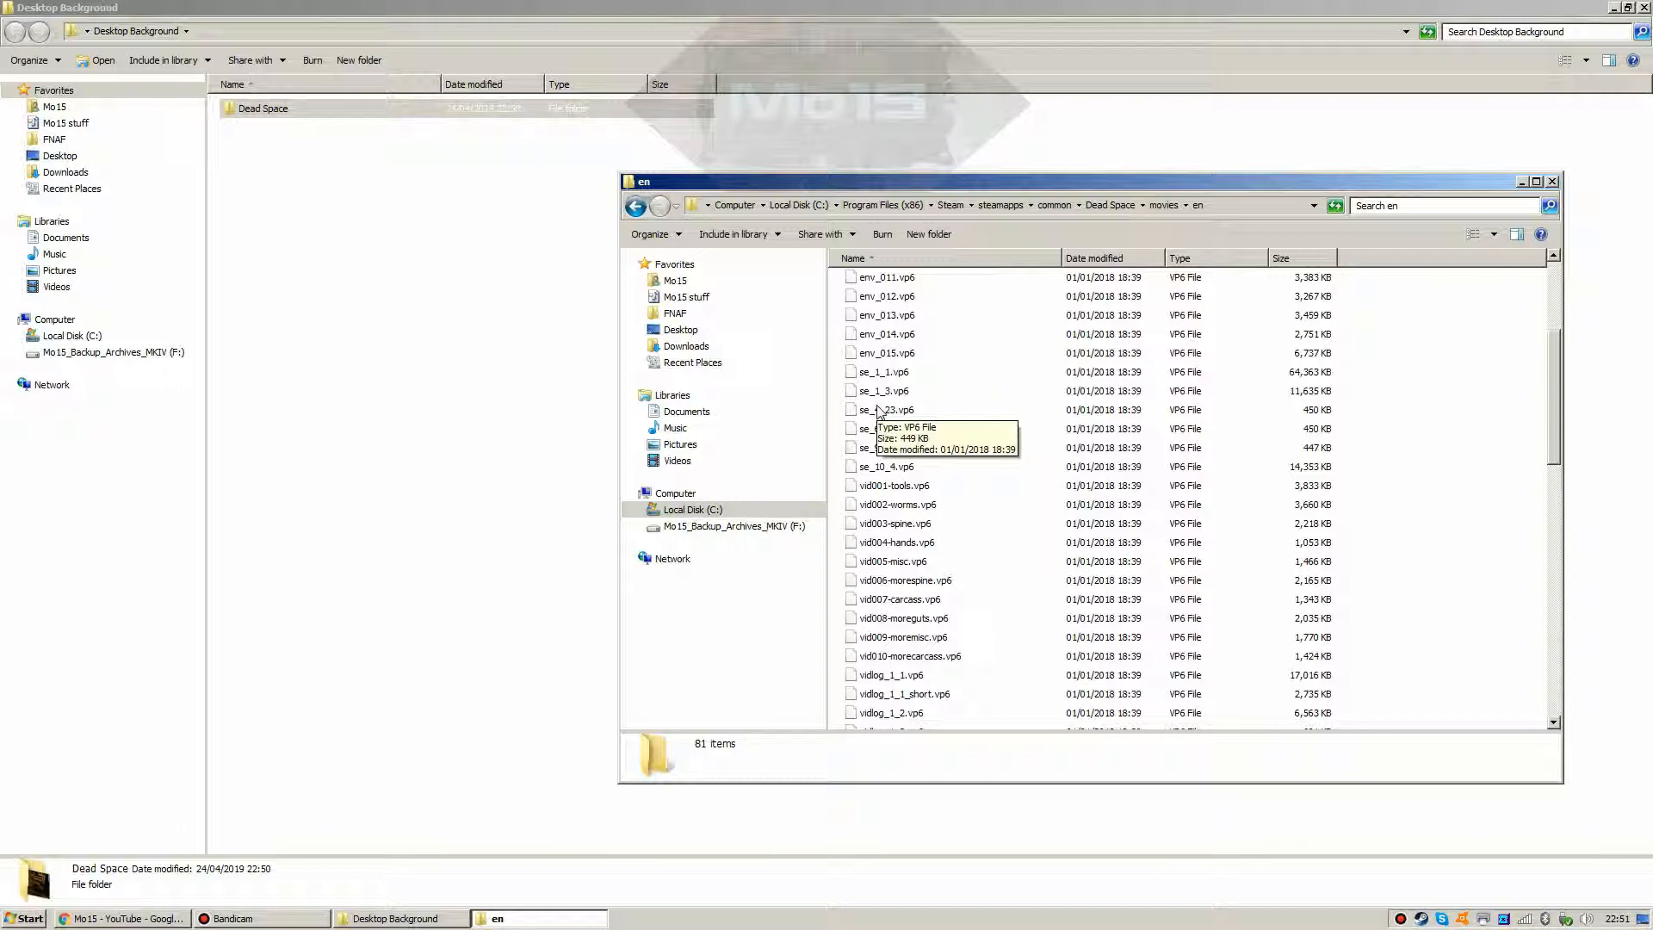
pyautogui.scroll(4, 879, 411)
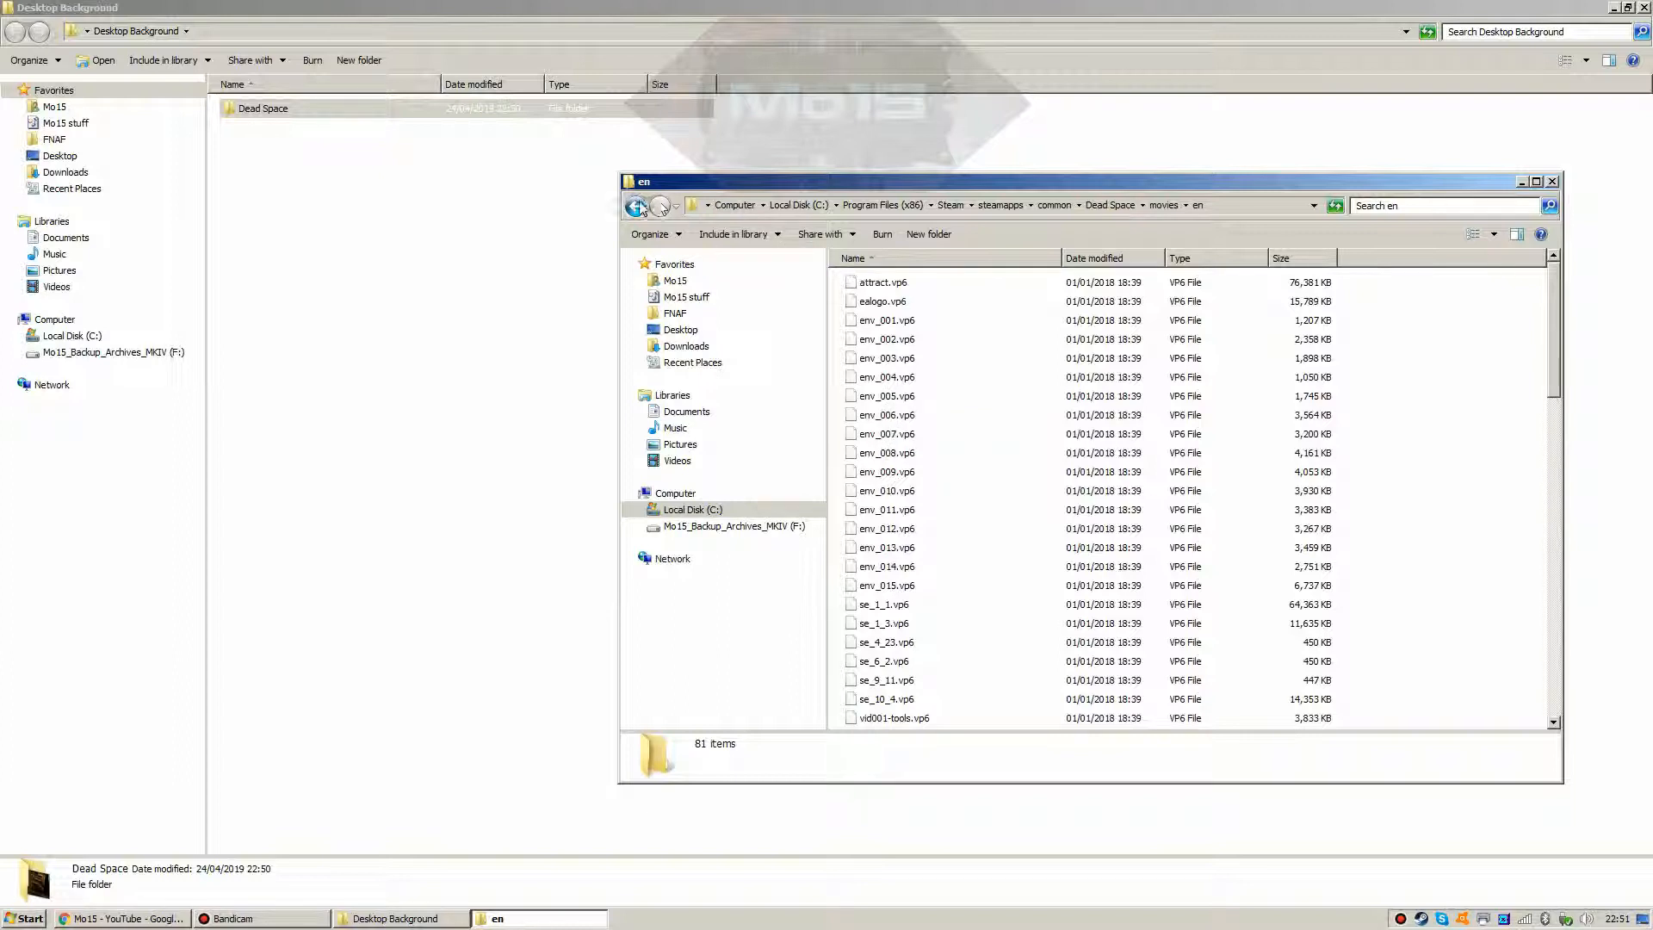
pyautogui.click(857, 284)
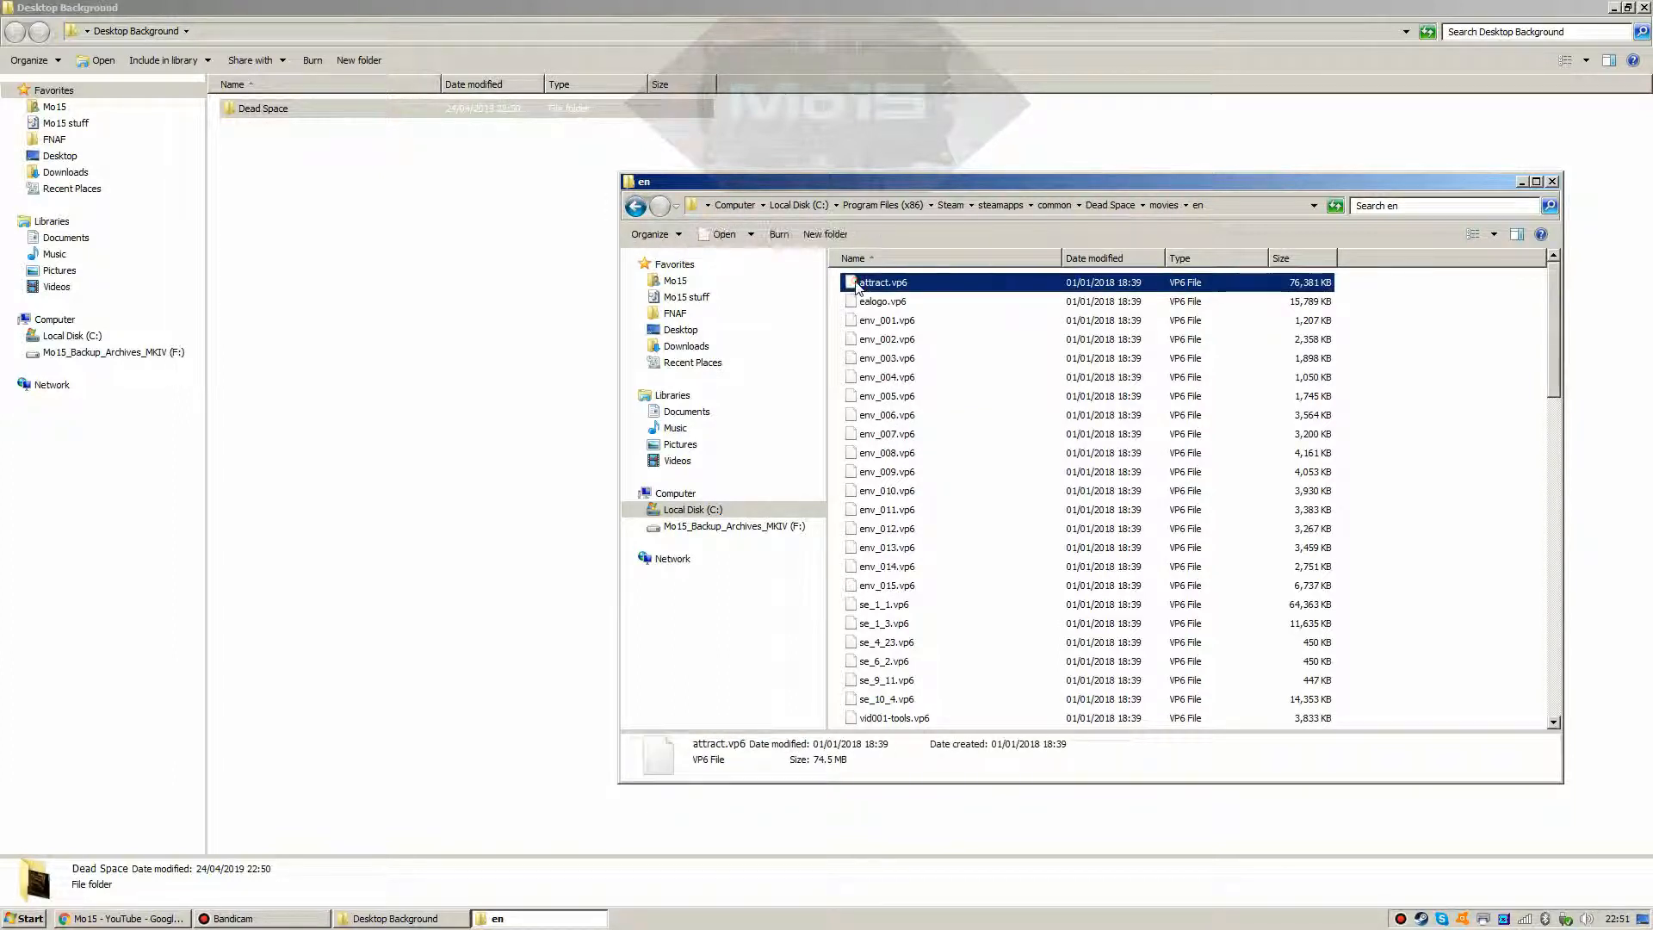
pyautogui.click(833, 322)
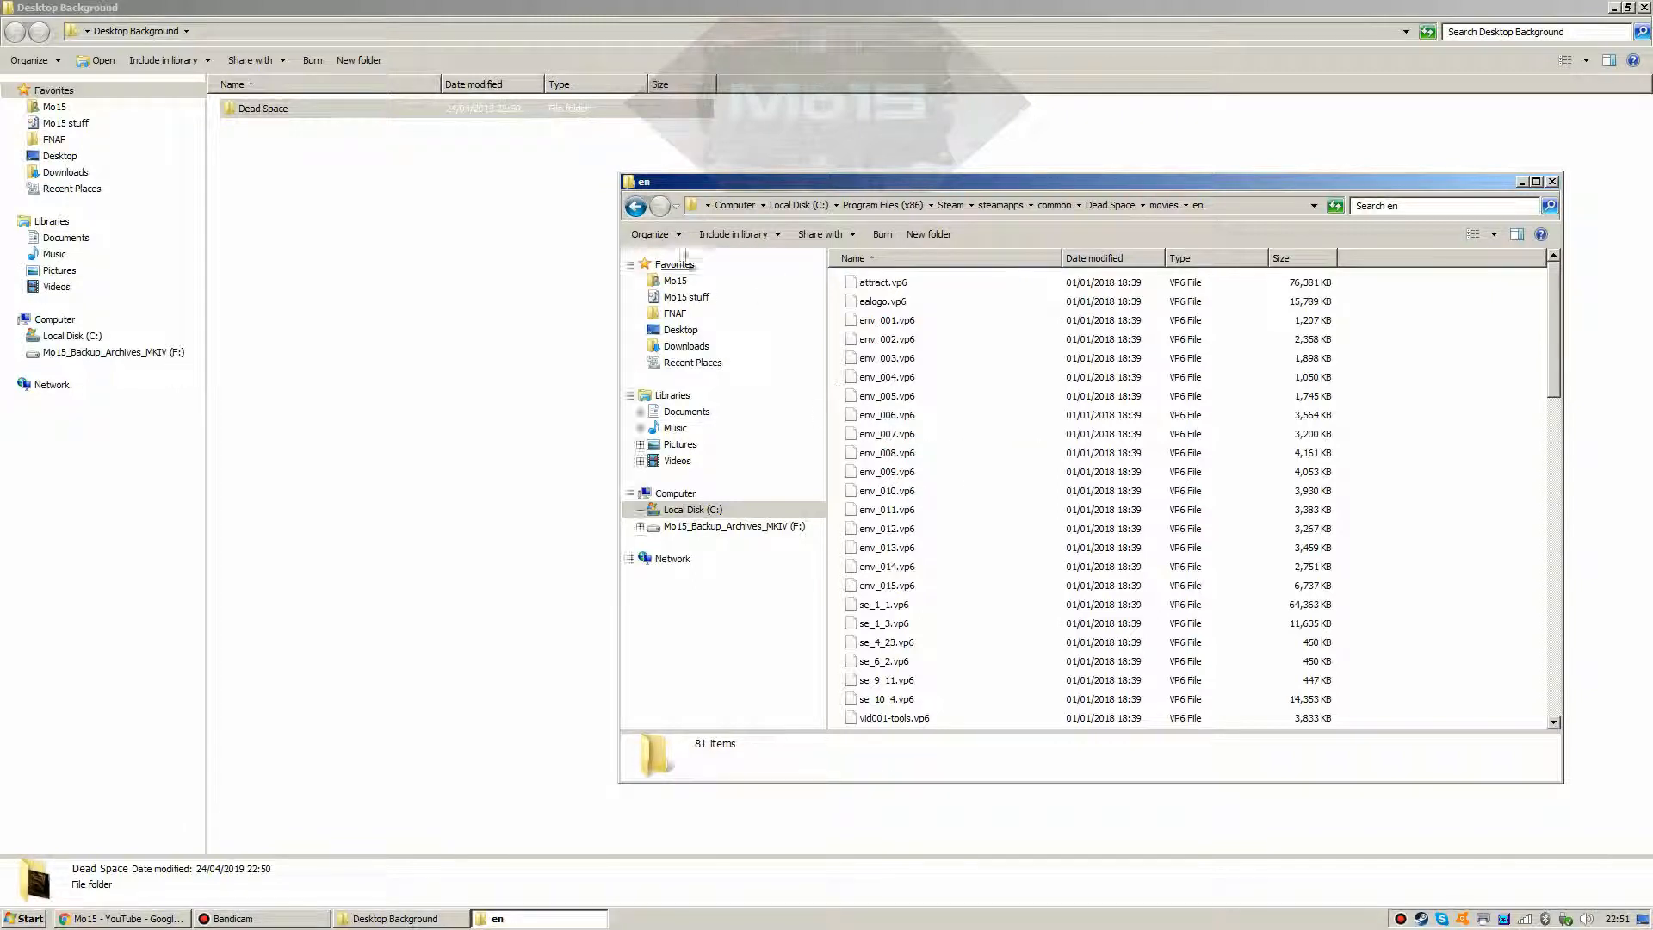
pyautogui.click(635, 206)
pyautogui.click(635, 207)
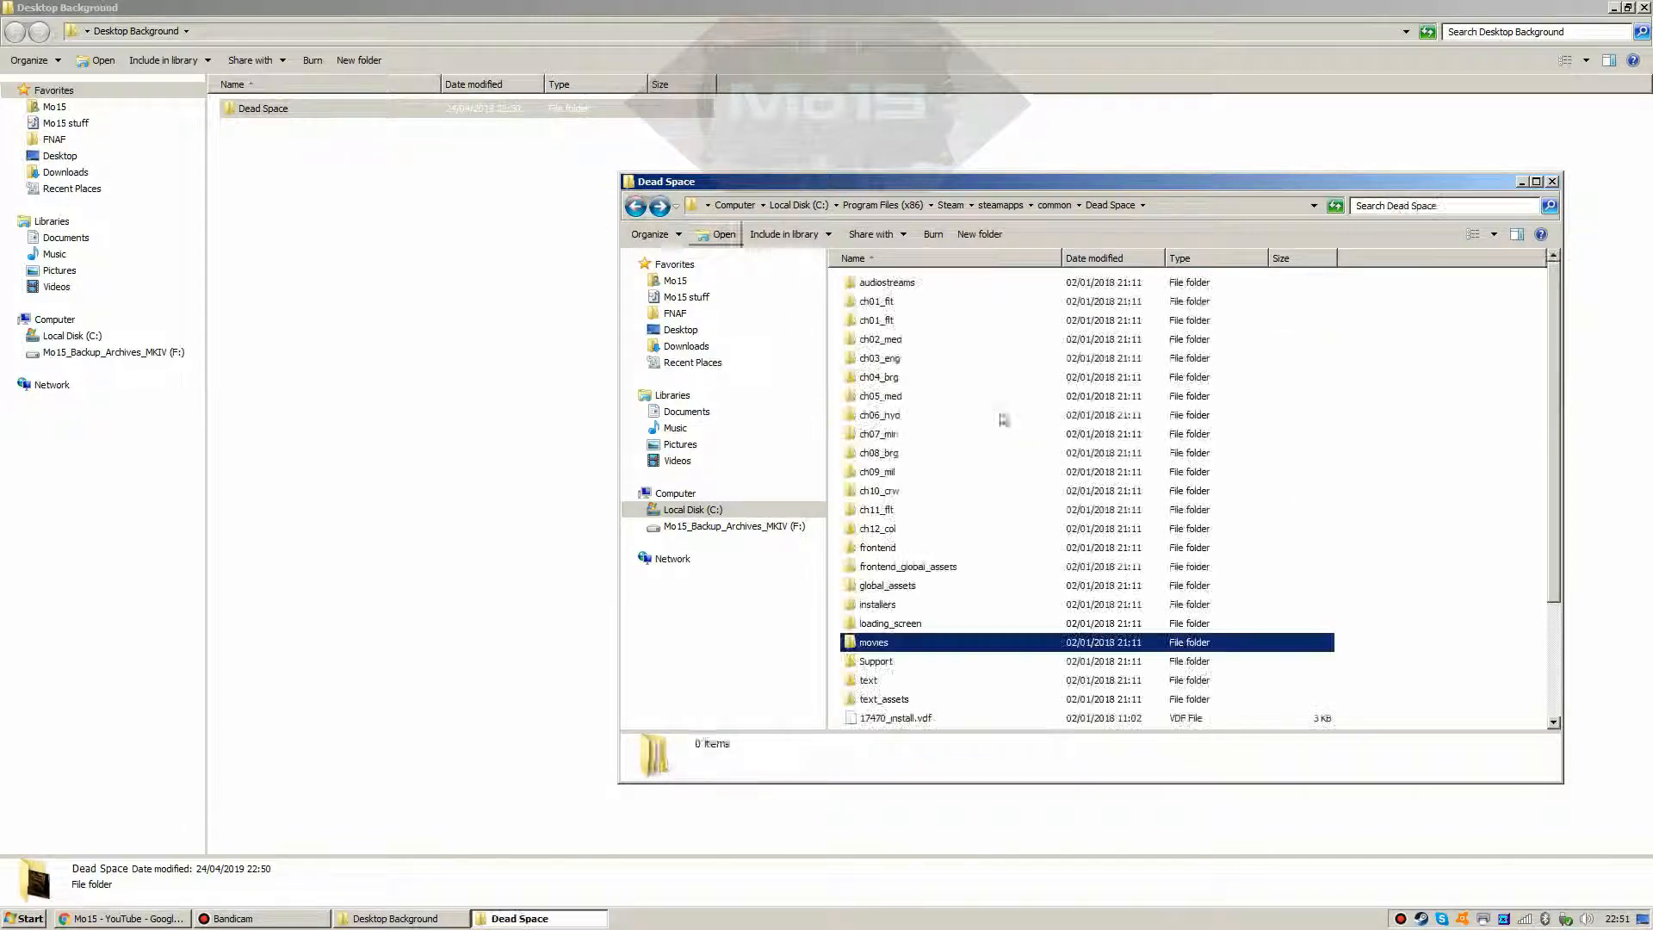
# Step: Open the audiostreams folder and scroll down its subfolders to reach _centrif
pyautogui.doubleClick(877, 284)
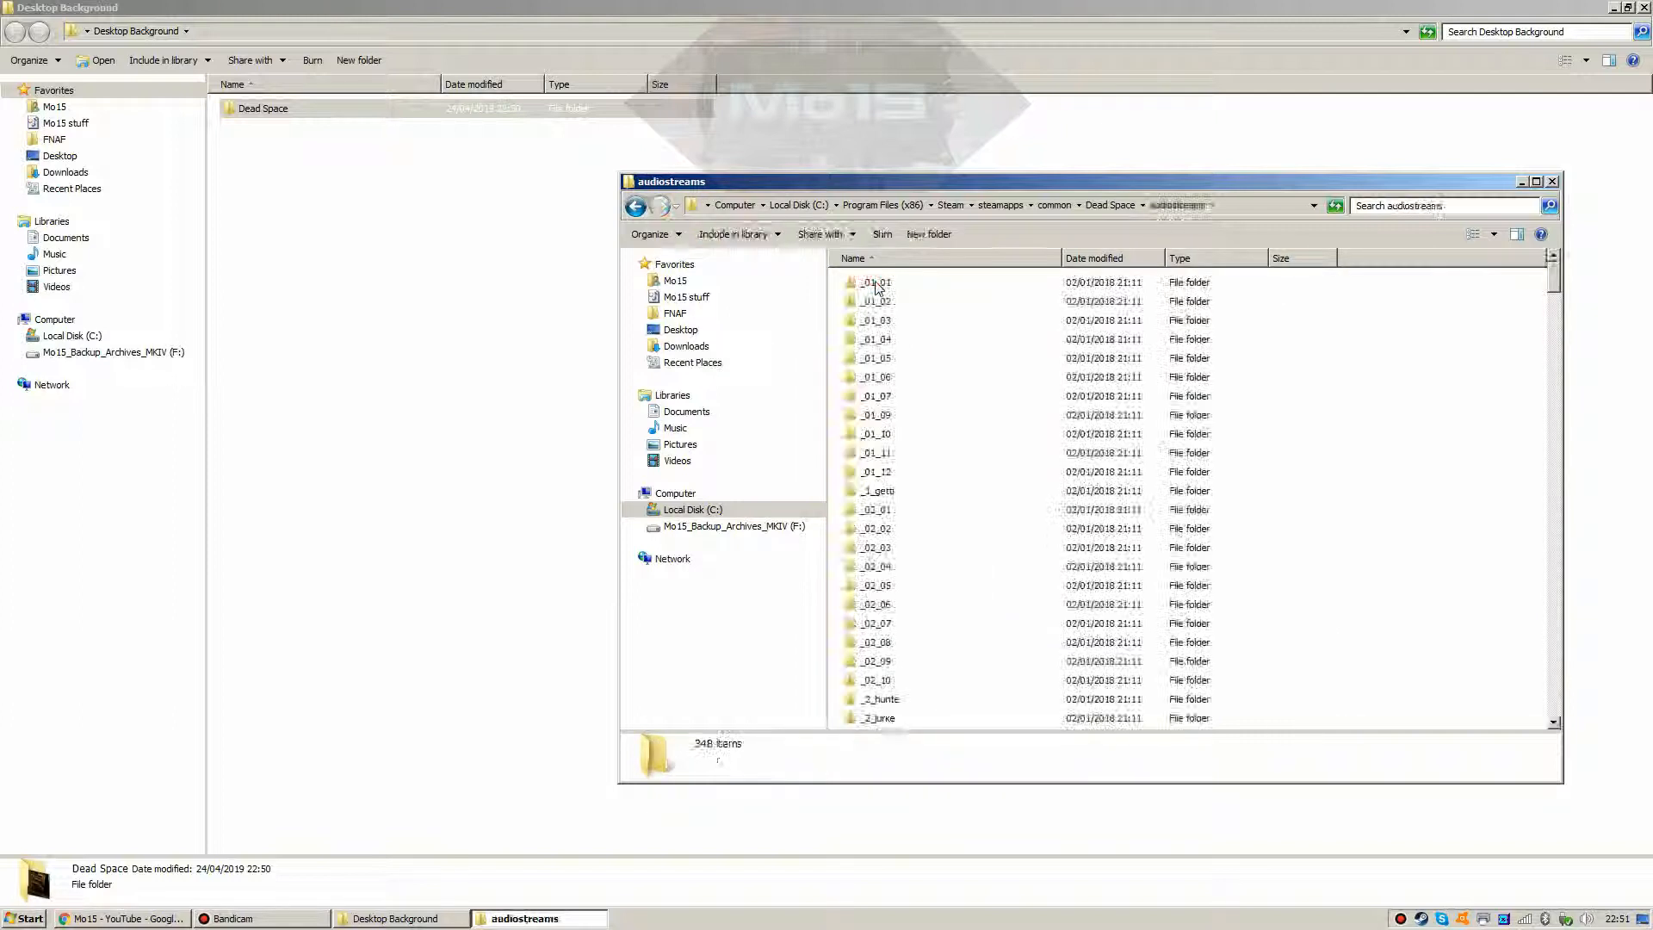
pyautogui.scroll(-4, 972, 426)
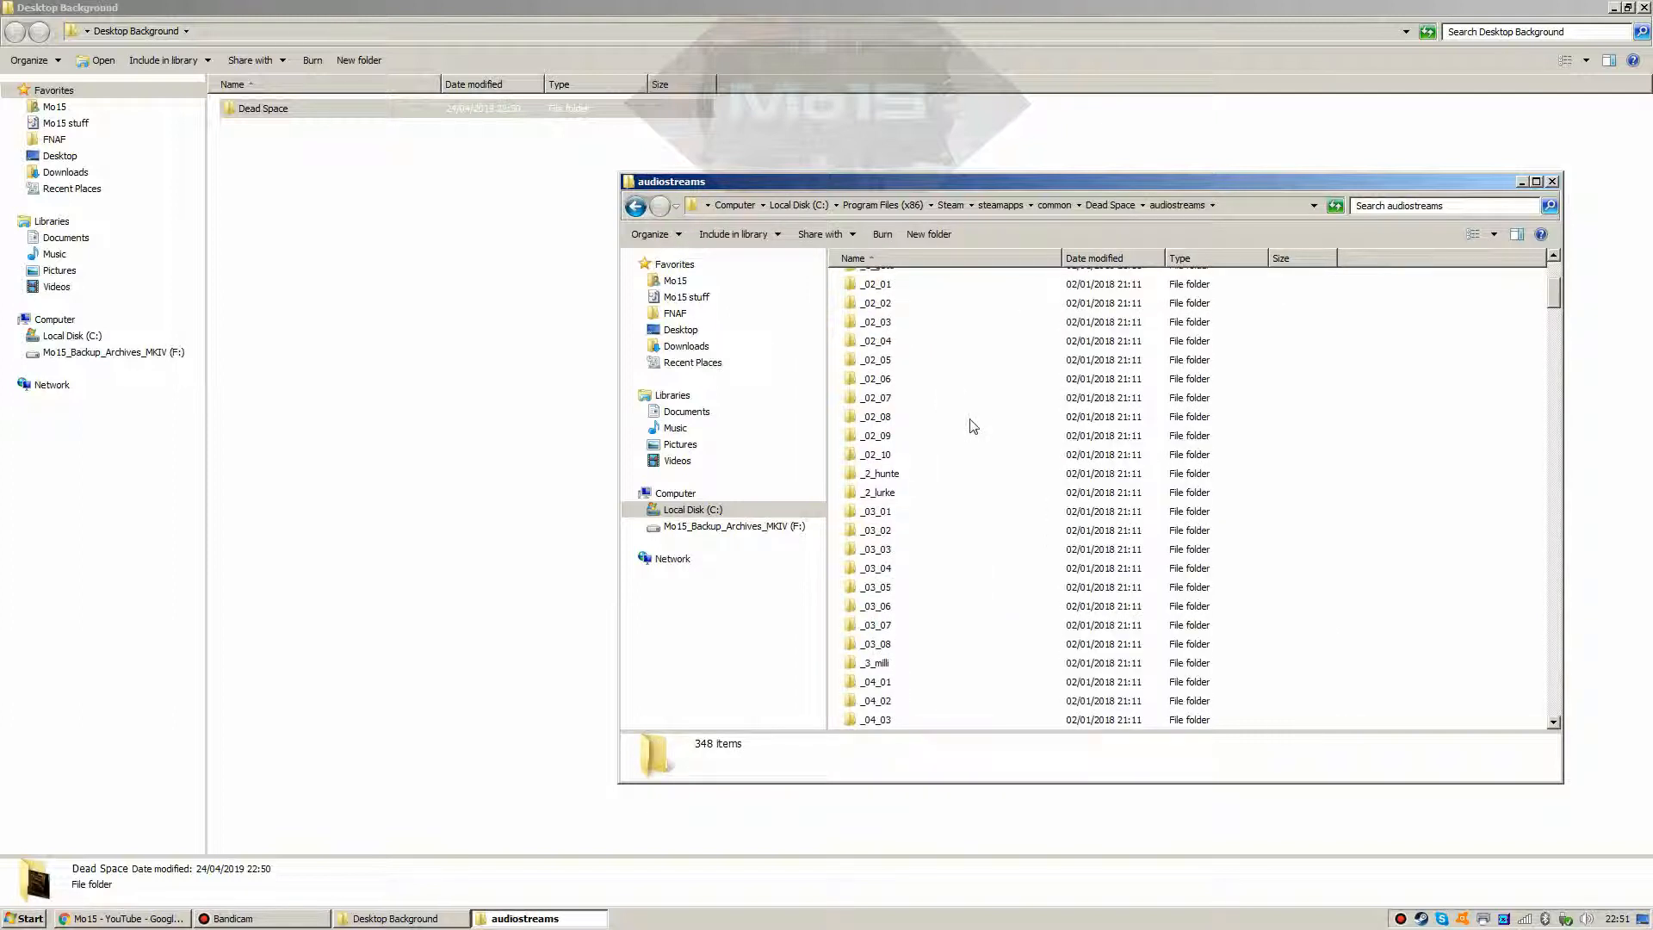
pyautogui.moveTo(1553, 293); pyautogui.dragTo(1567, 250)
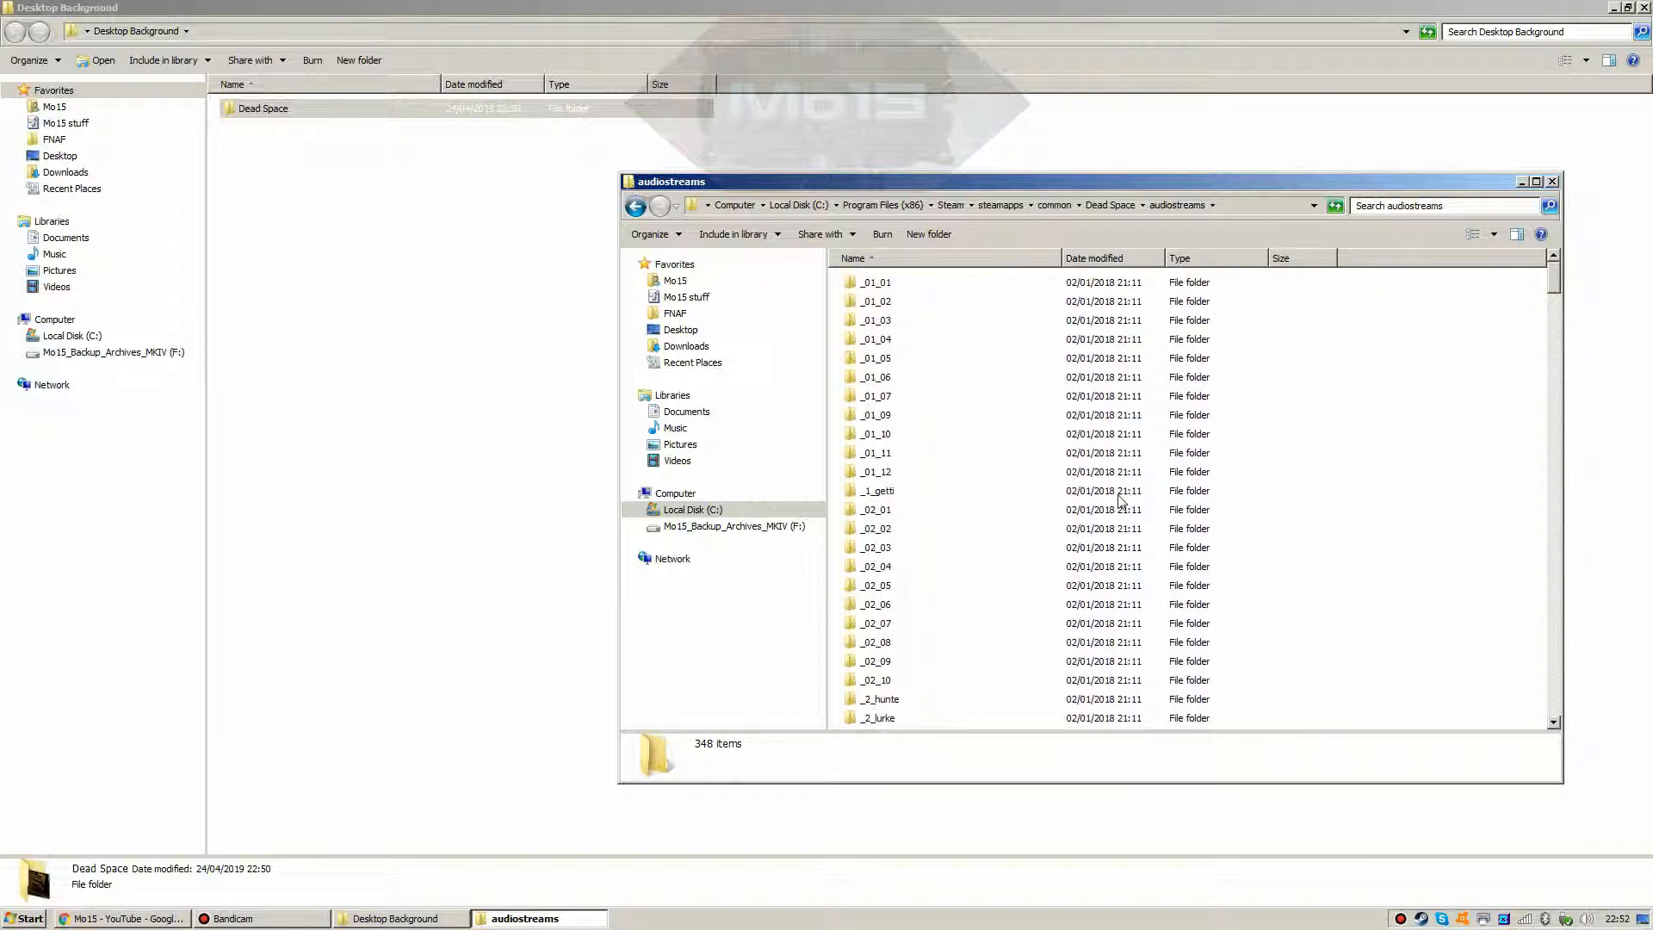
pyautogui.scroll(-15, 971, 410)
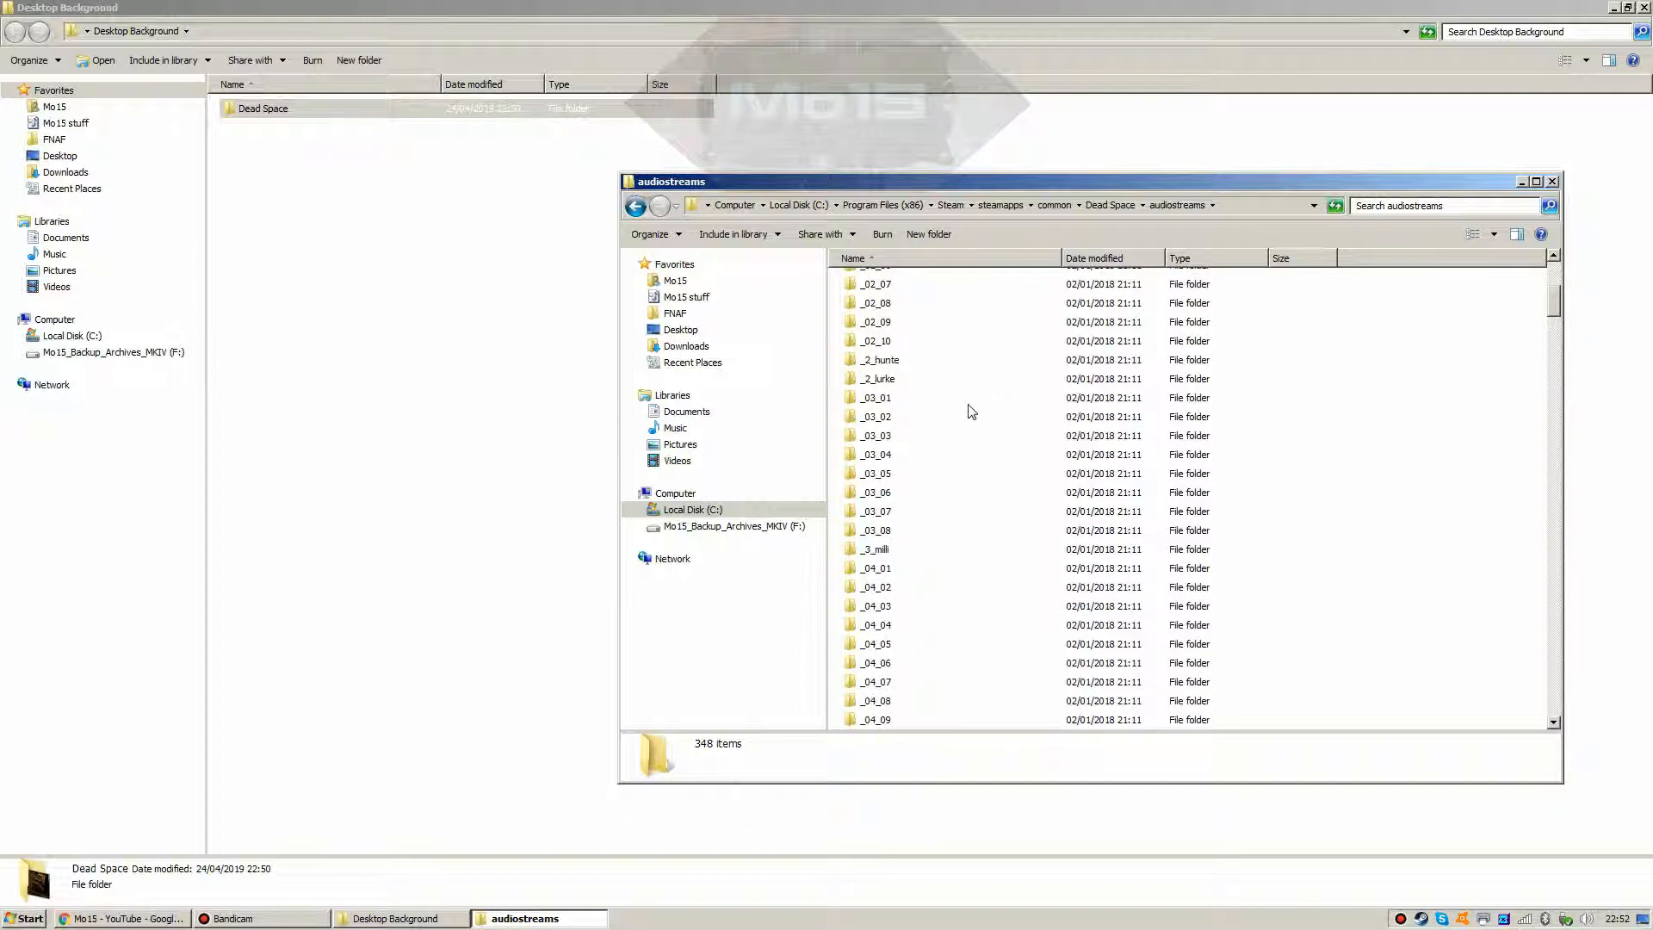
pyautogui.scroll(-20, 971, 410)
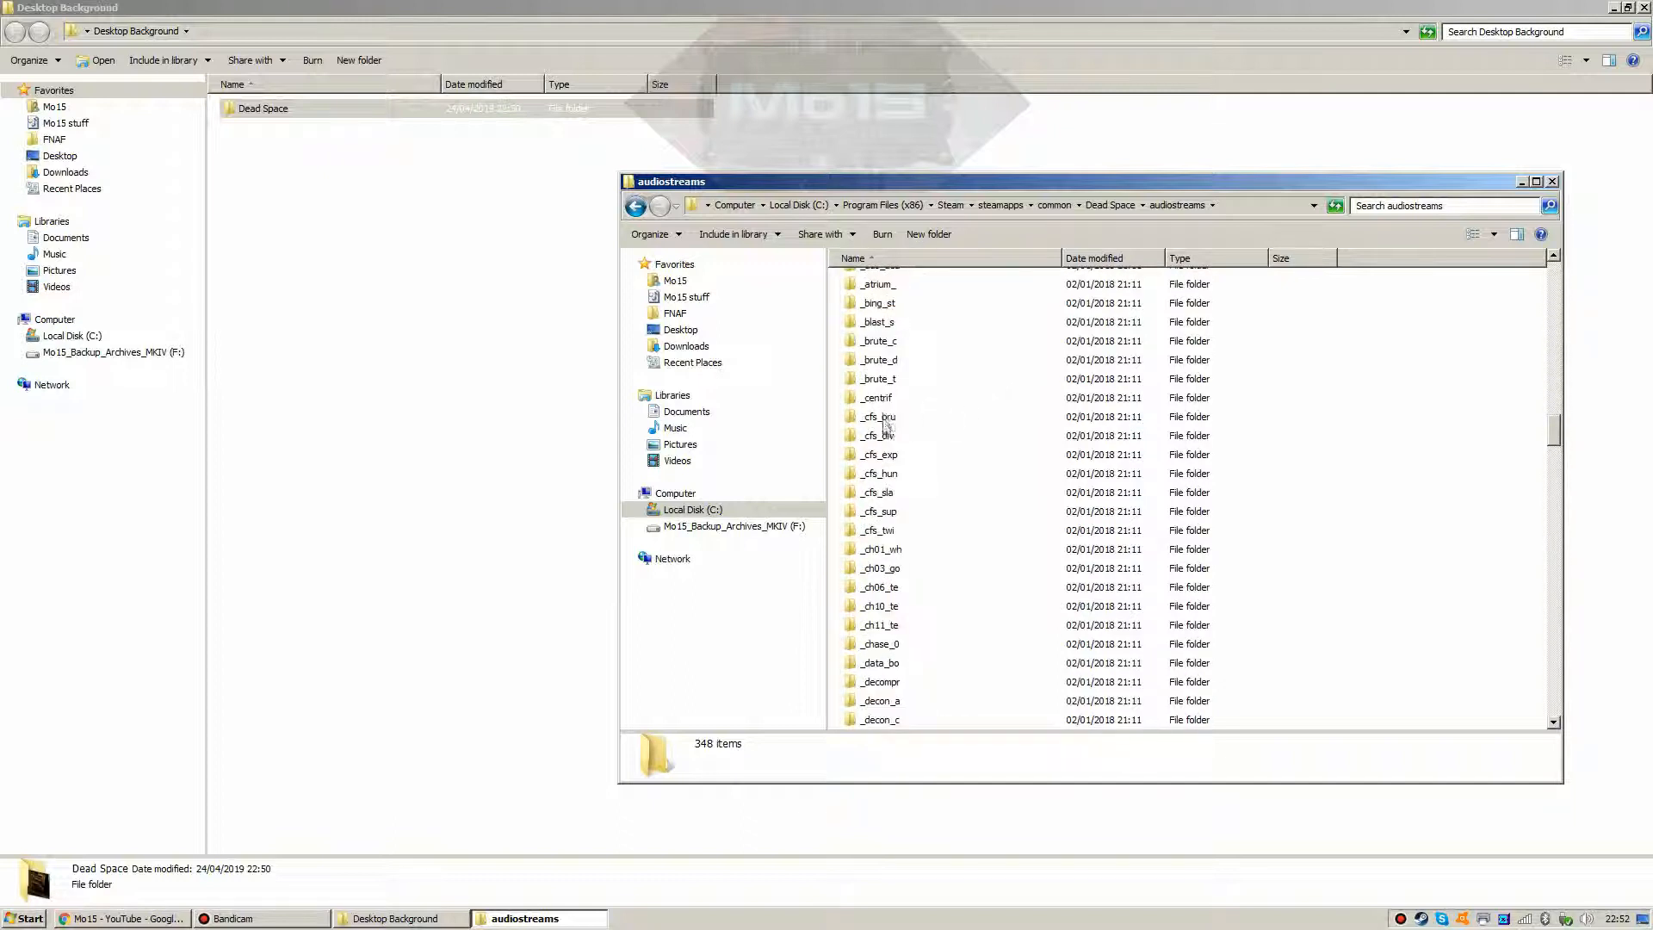
# Step: Open _centrif to check its two centrifuge SNU files, then go back to audiostreams
pyautogui.click(882, 405)
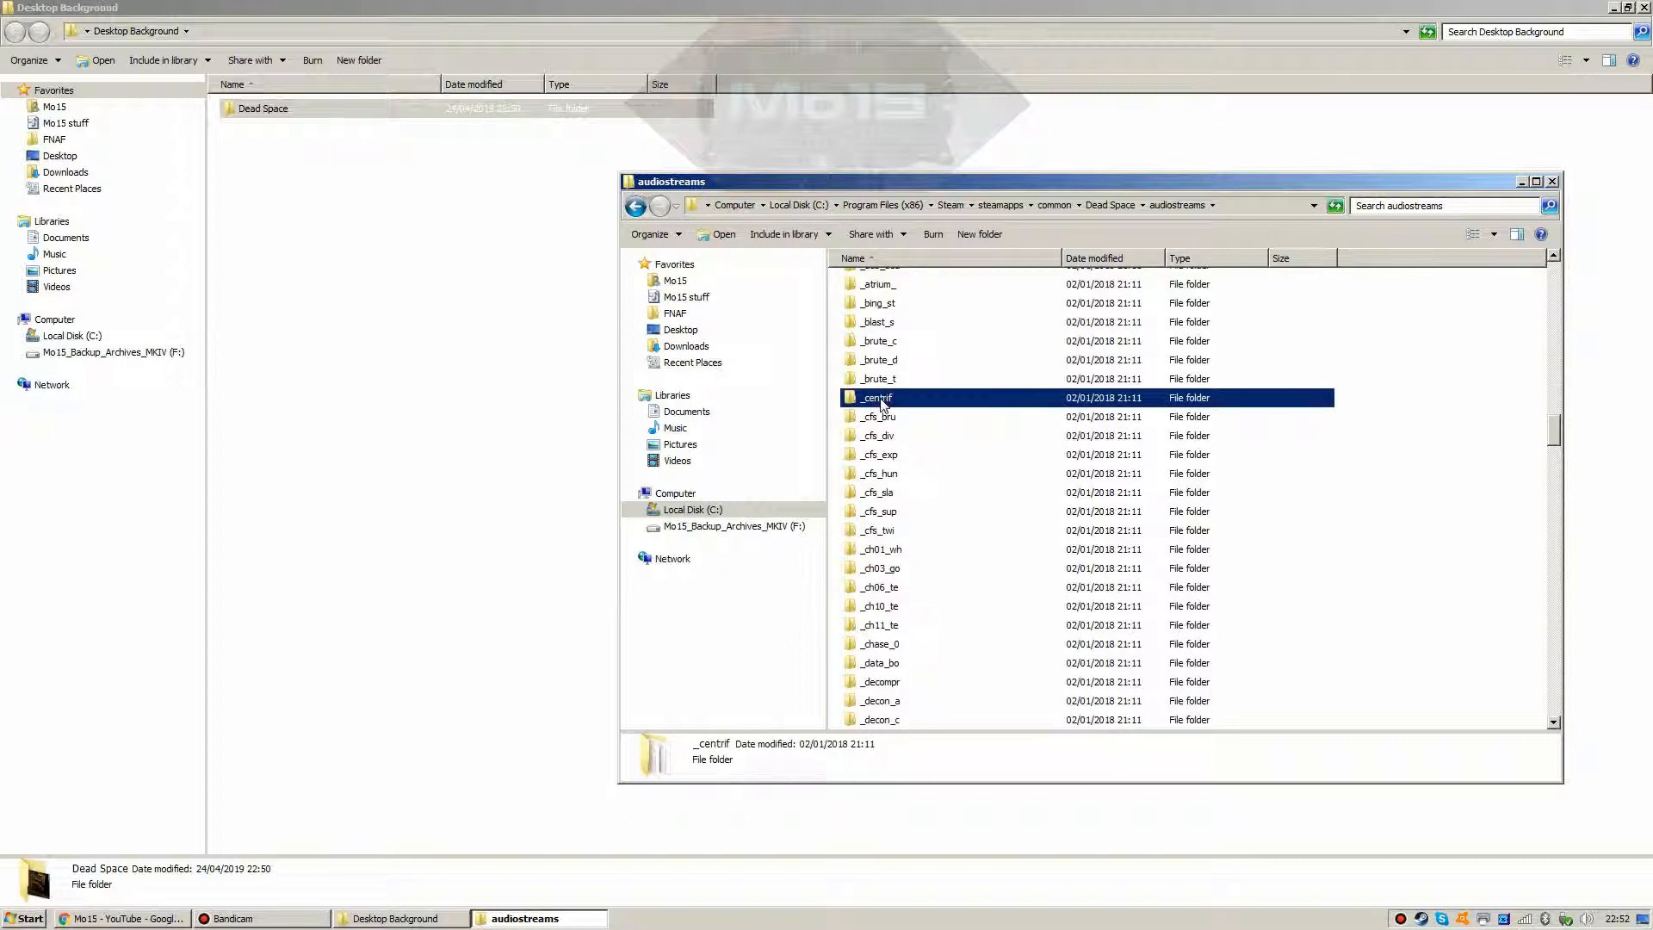
pyautogui.doubleClick(882, 405)
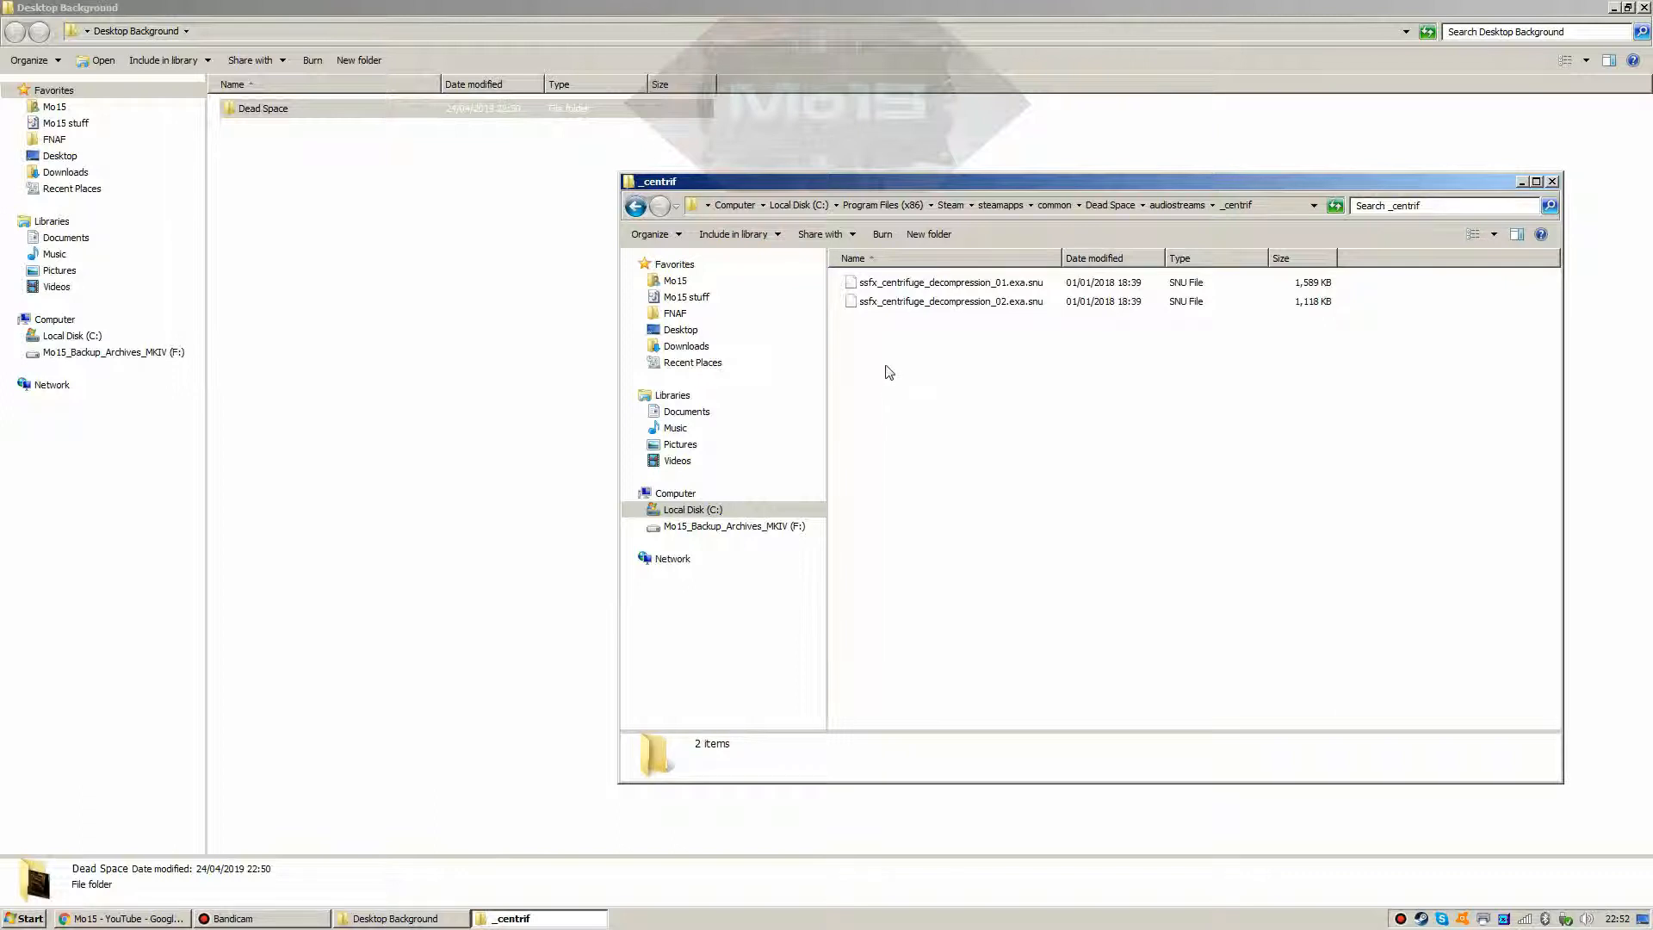
pyautogui.click(899, 284)
pyautogui.click(897, 303)
pyautogui.click(899, 284)
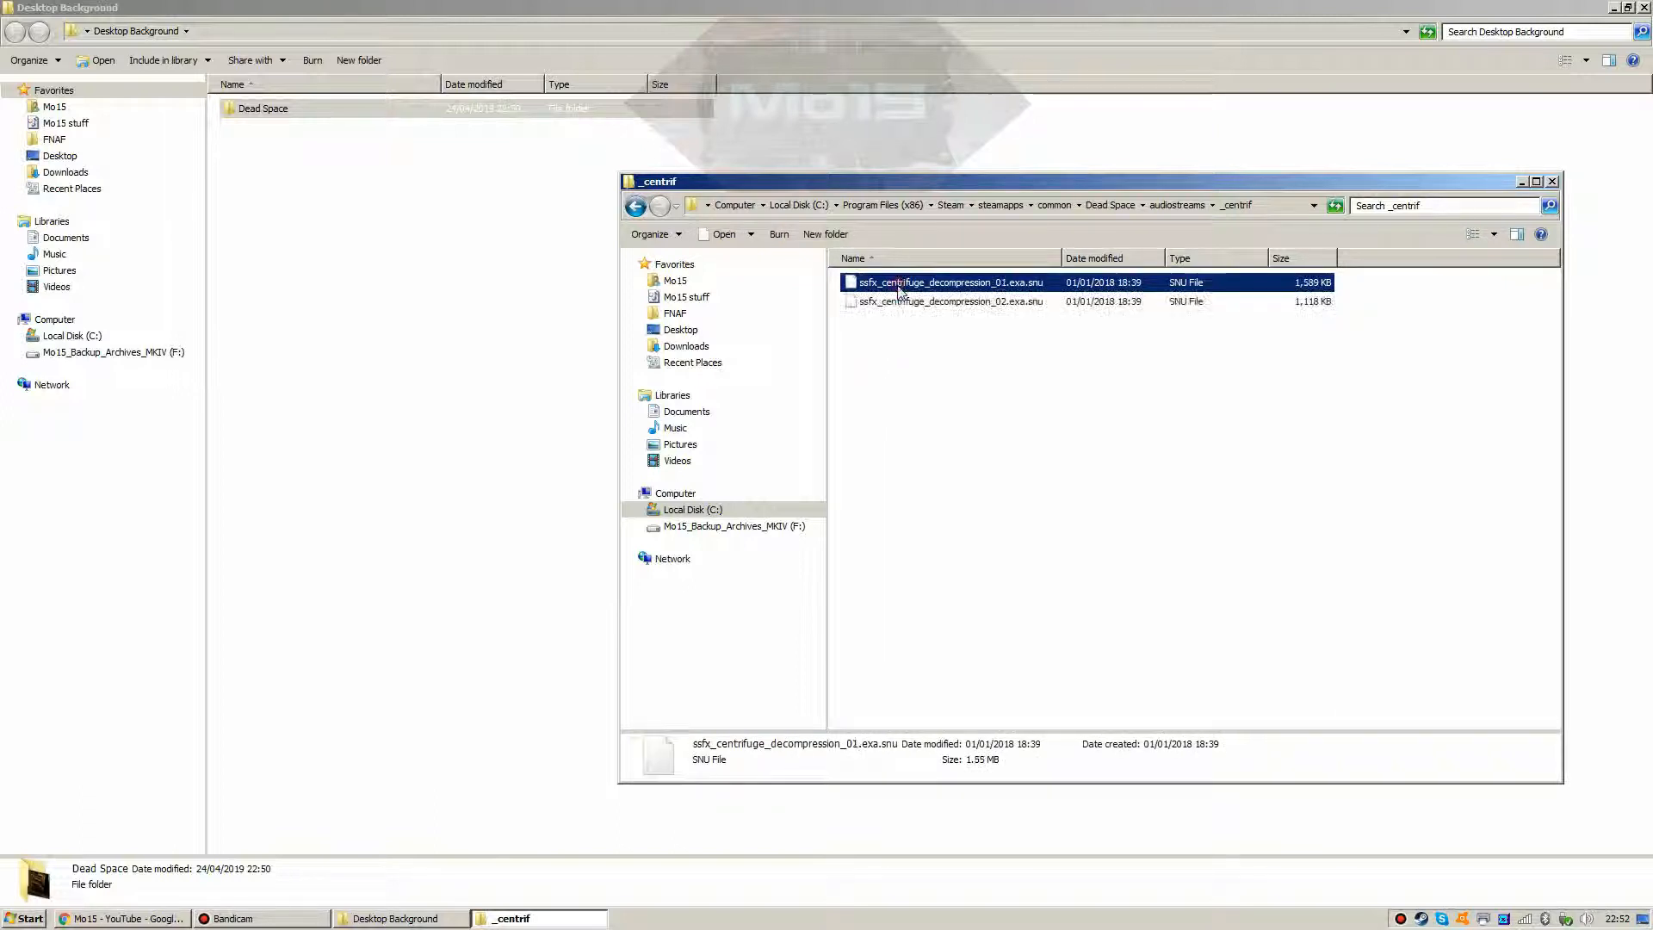
pyautogui.click(912, 306)
pyautogui.click(941, 369)
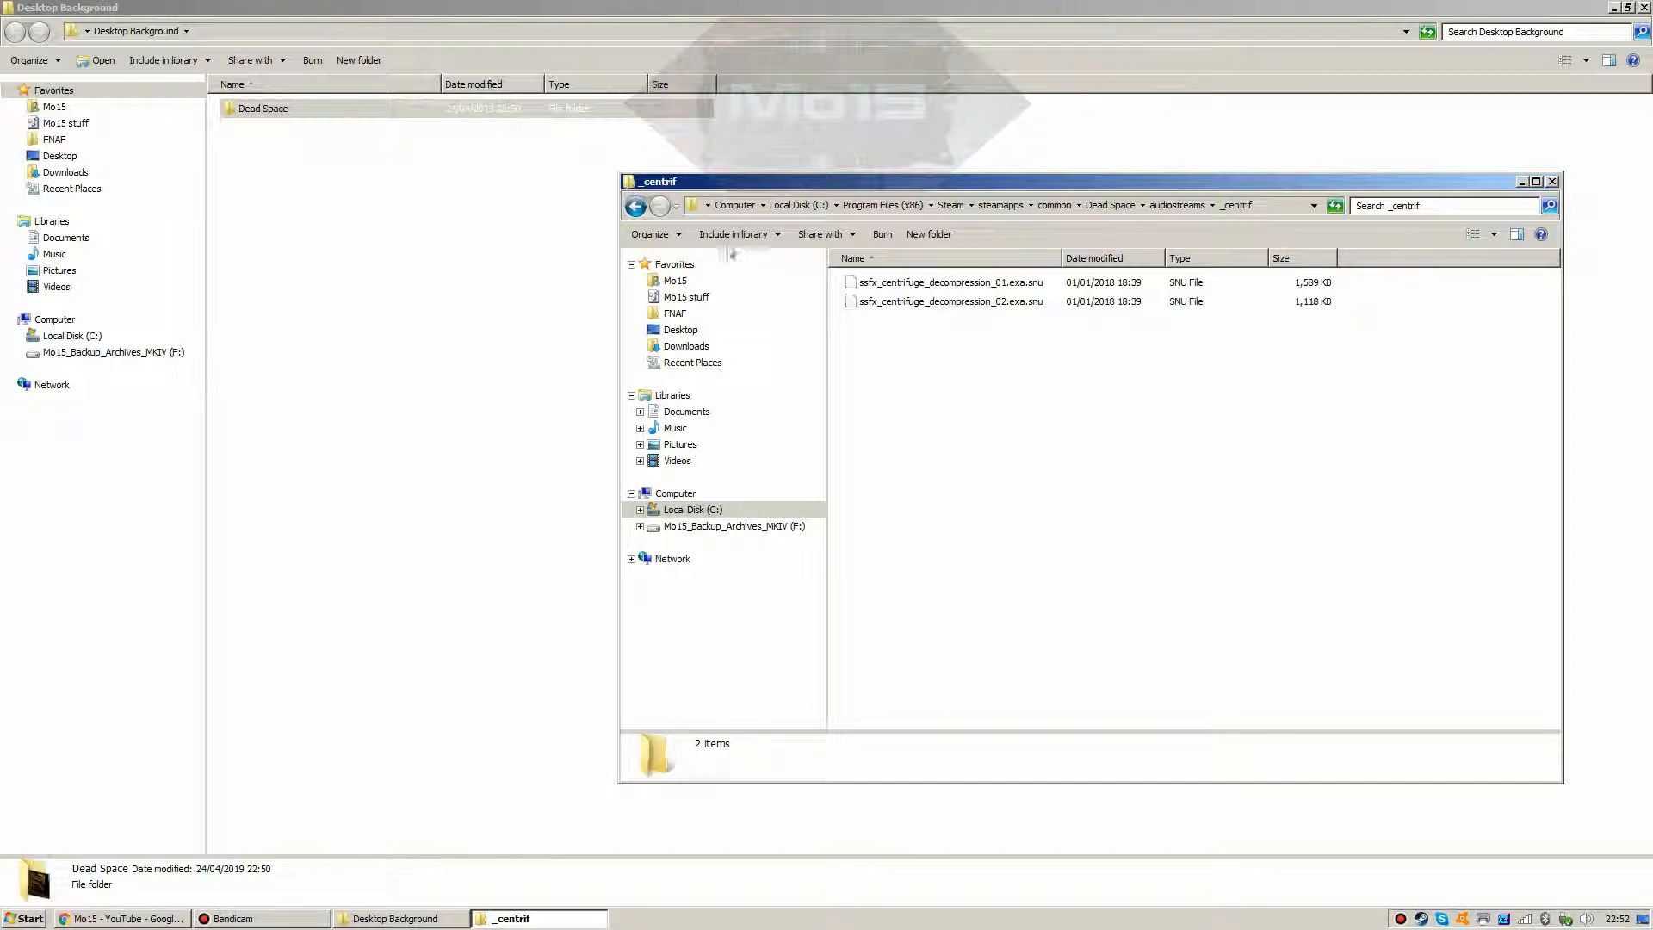
pyautogui.click(635, 205)
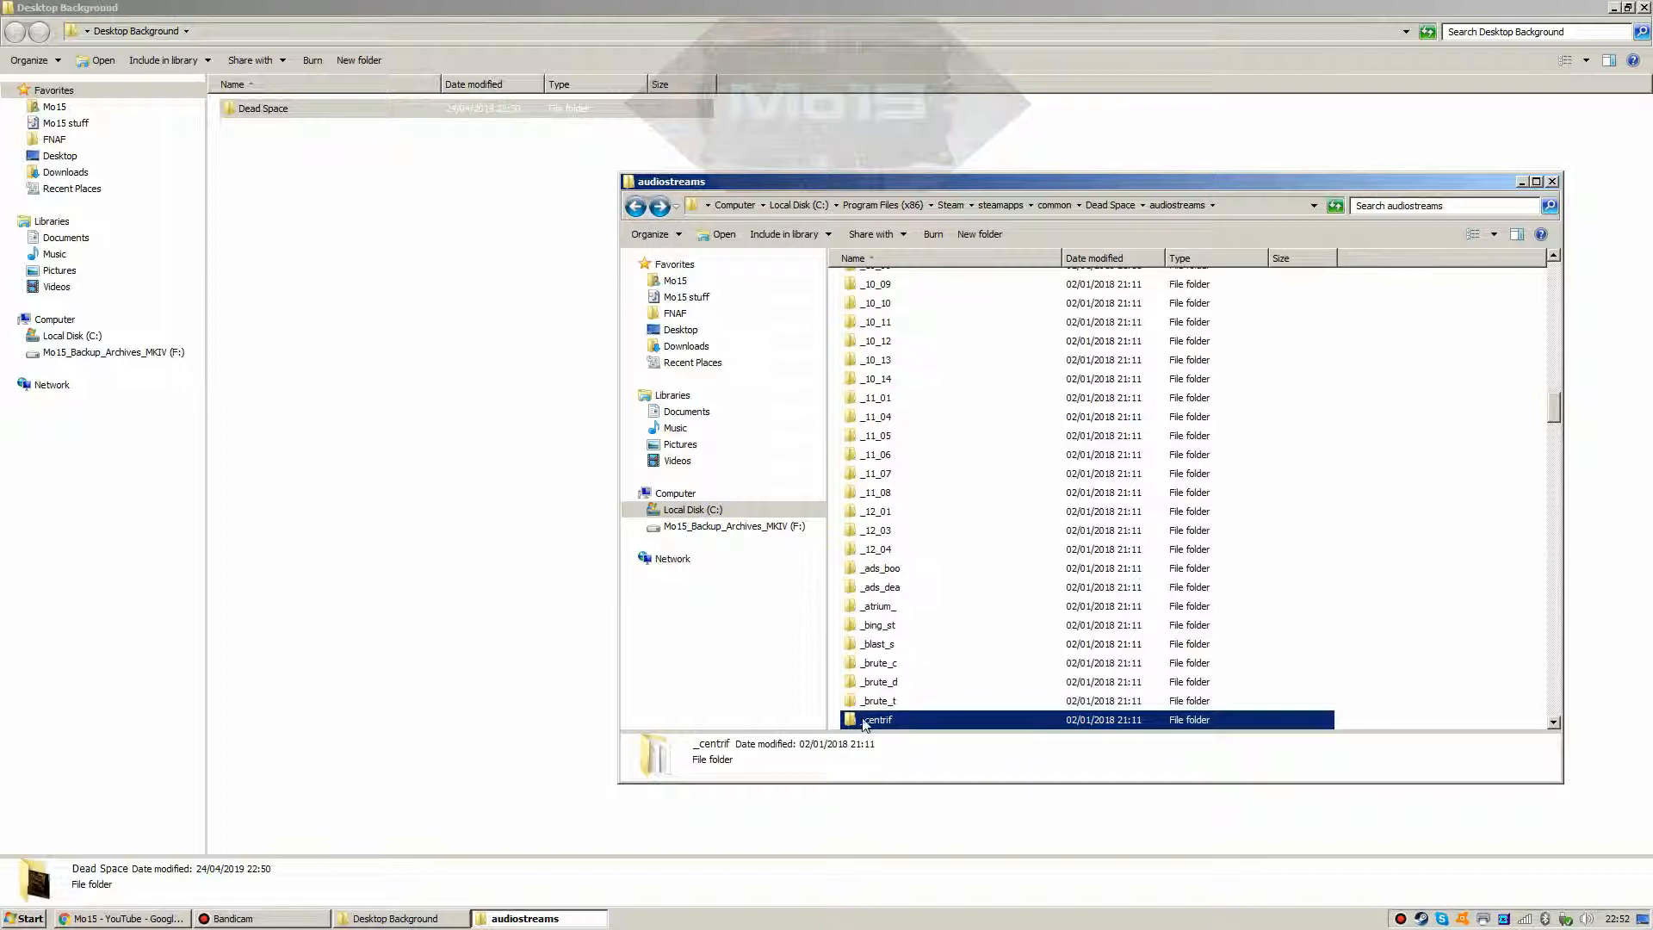
# Step: Right-drag _centrif onto the Desktop Background window and copy it there
pyautogui.moveTo(862, 719); pyautogui.dragTo(385, 316)
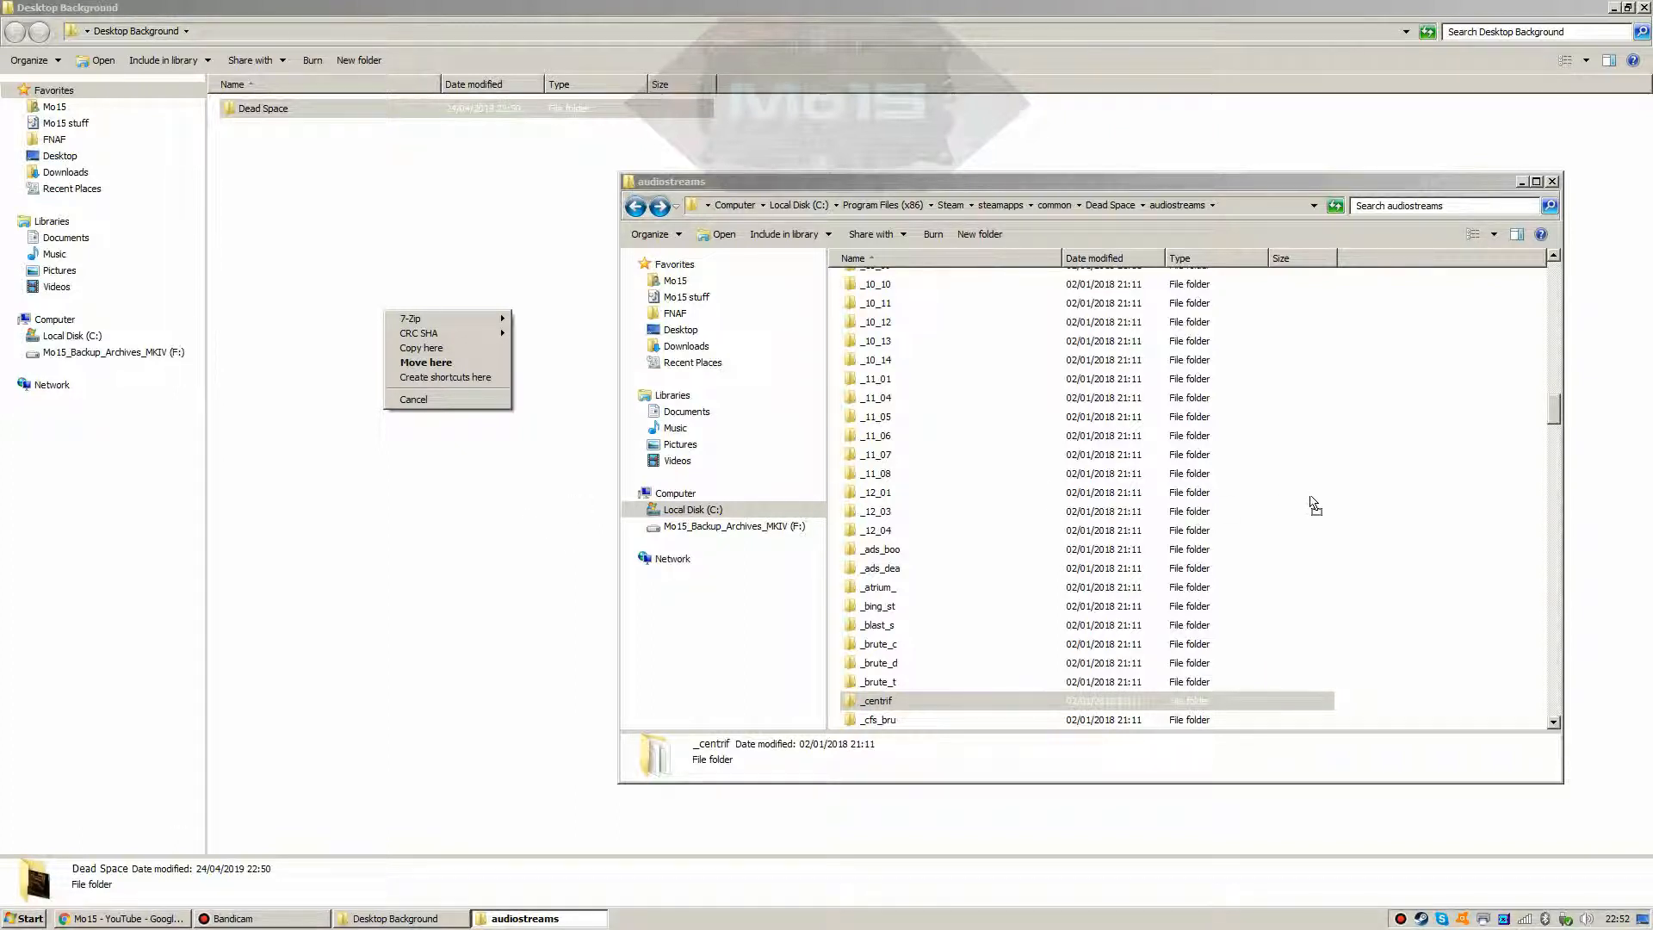
pyautogui.click(475, 352)
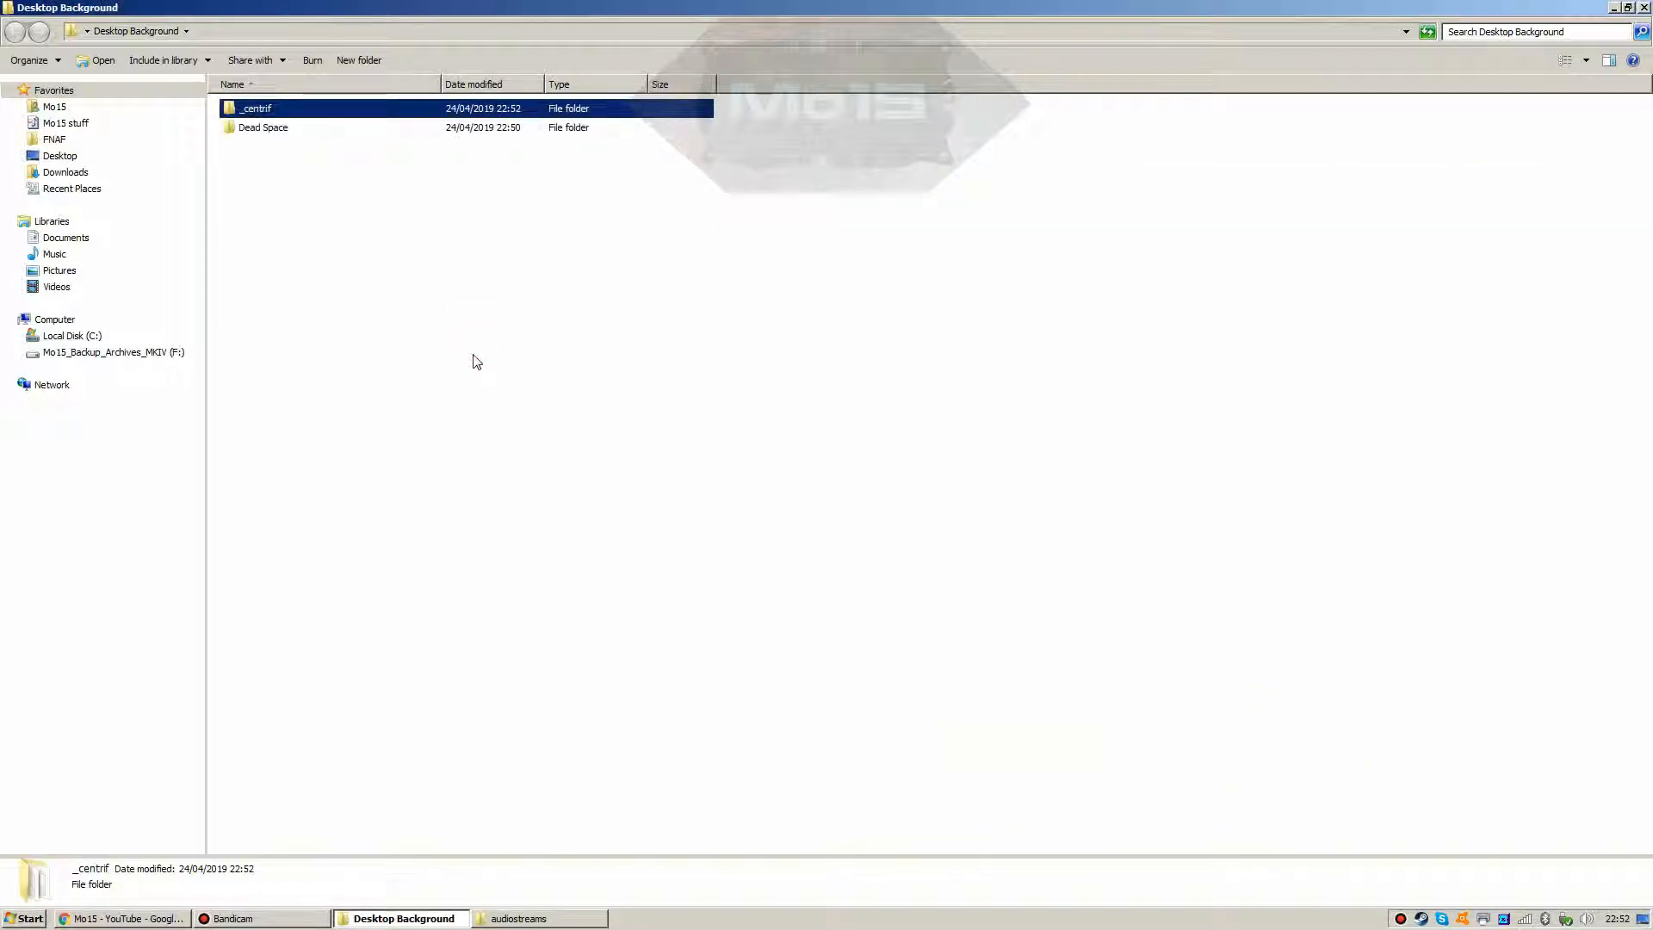
pyautogui.click(262, 249)
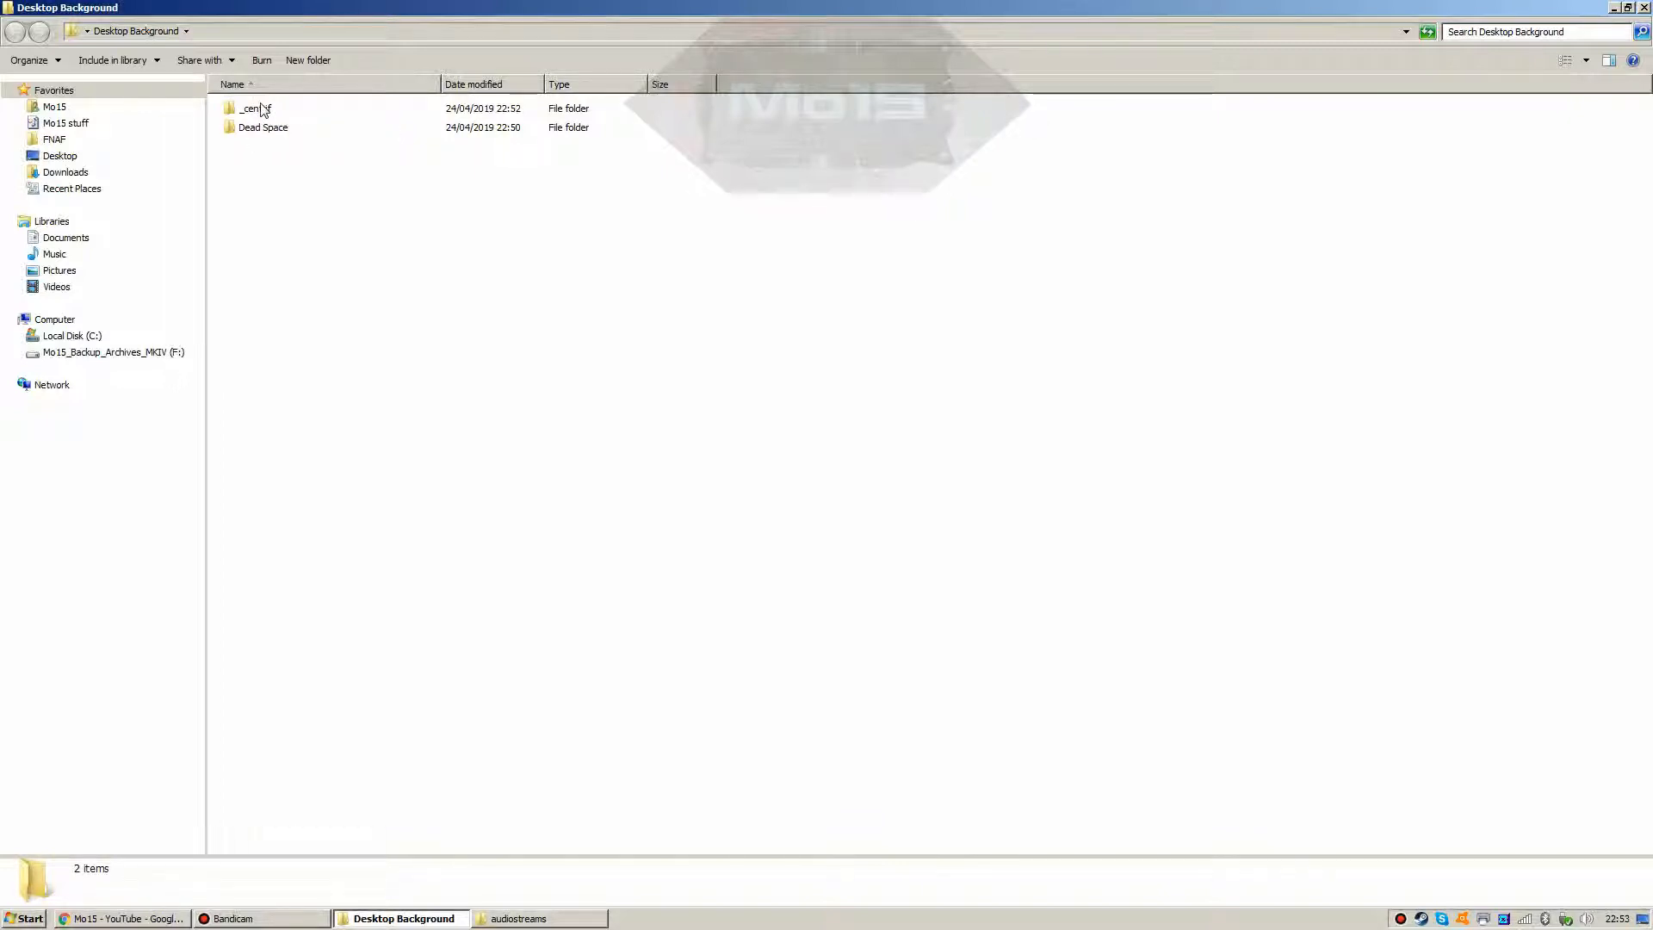
pyautogui.doubleClick(262, 110)
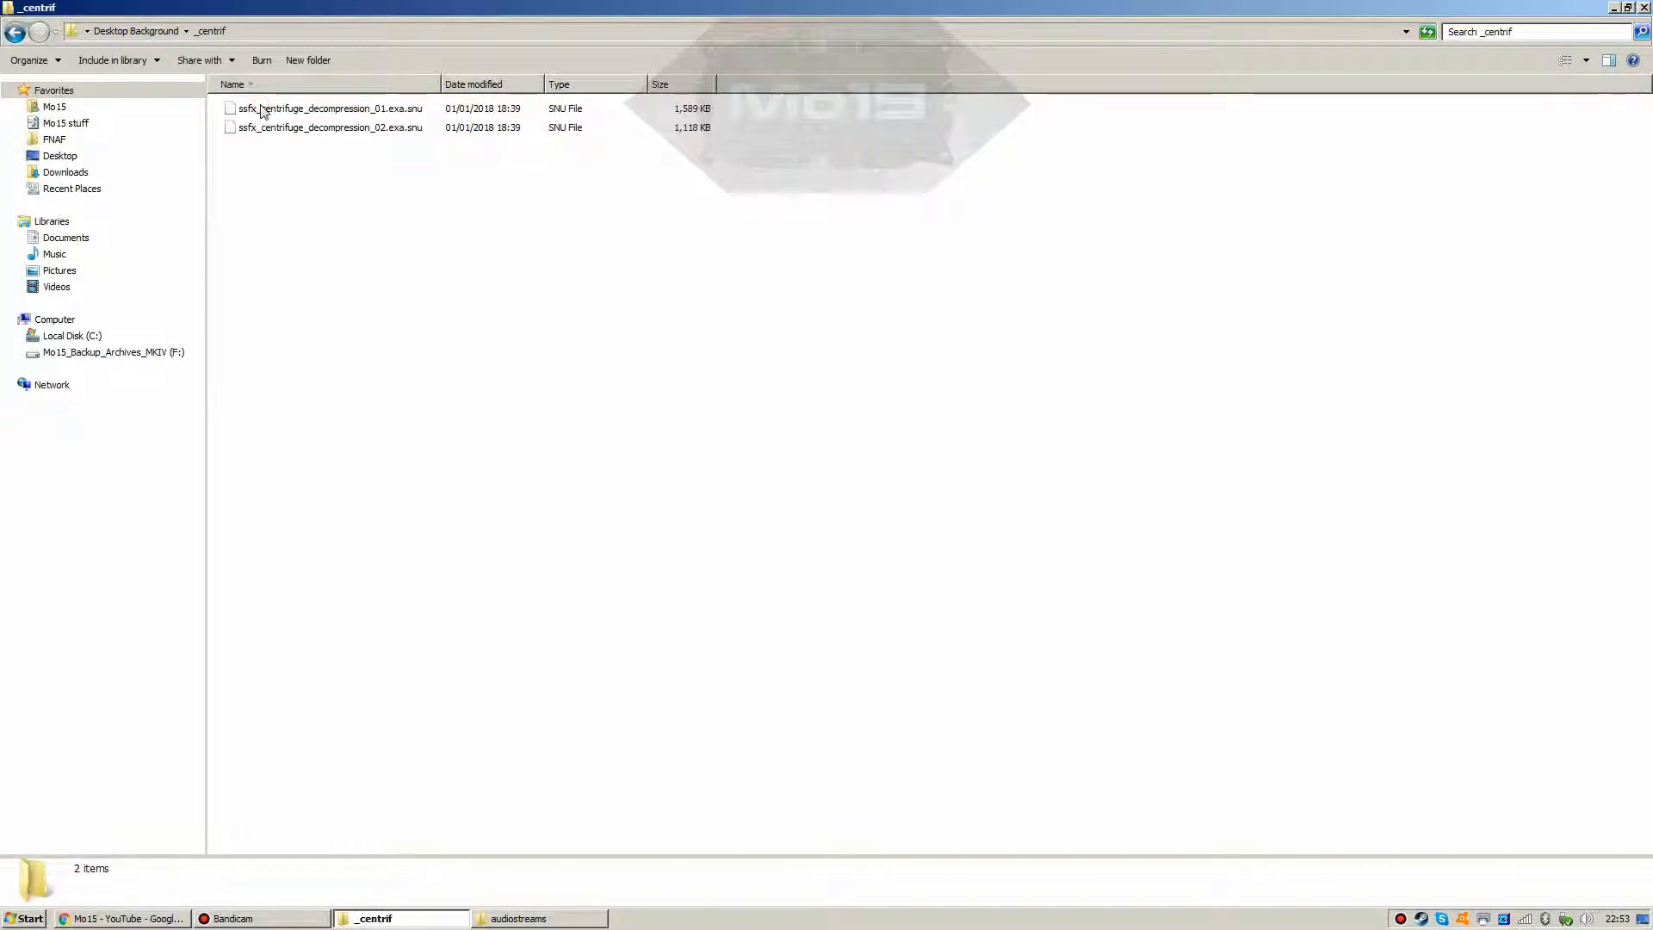
pyautogui.moveTo(250, 154); pyautogui.dragTo(290, 112)
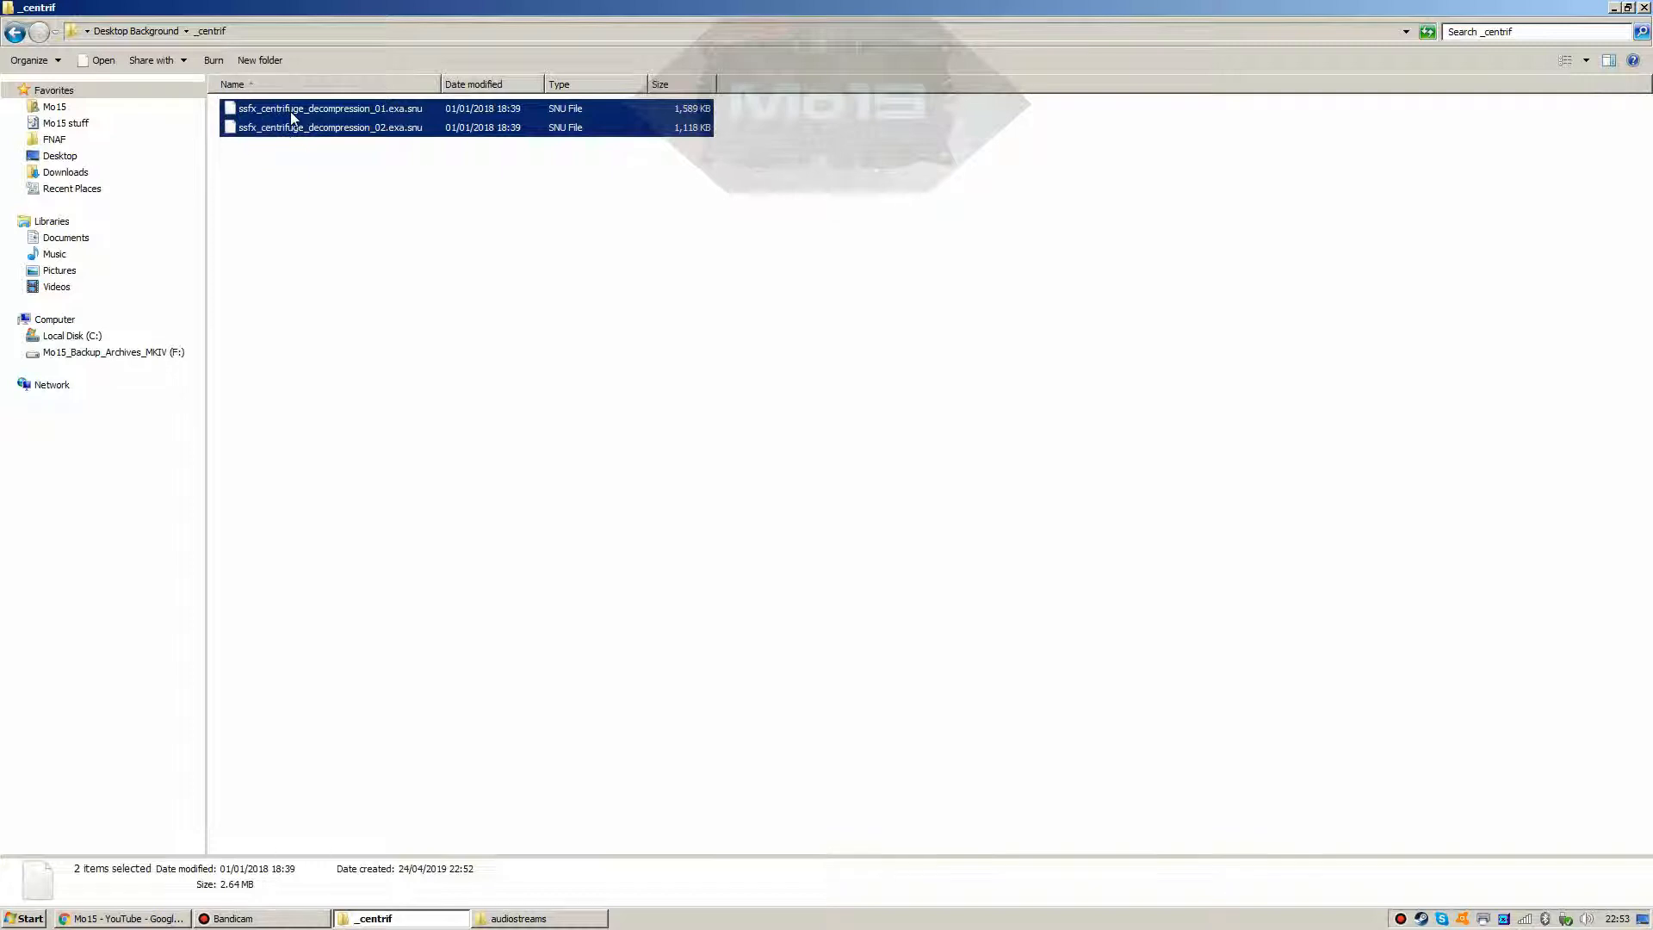
pyautogui.rightClick(291, 111)
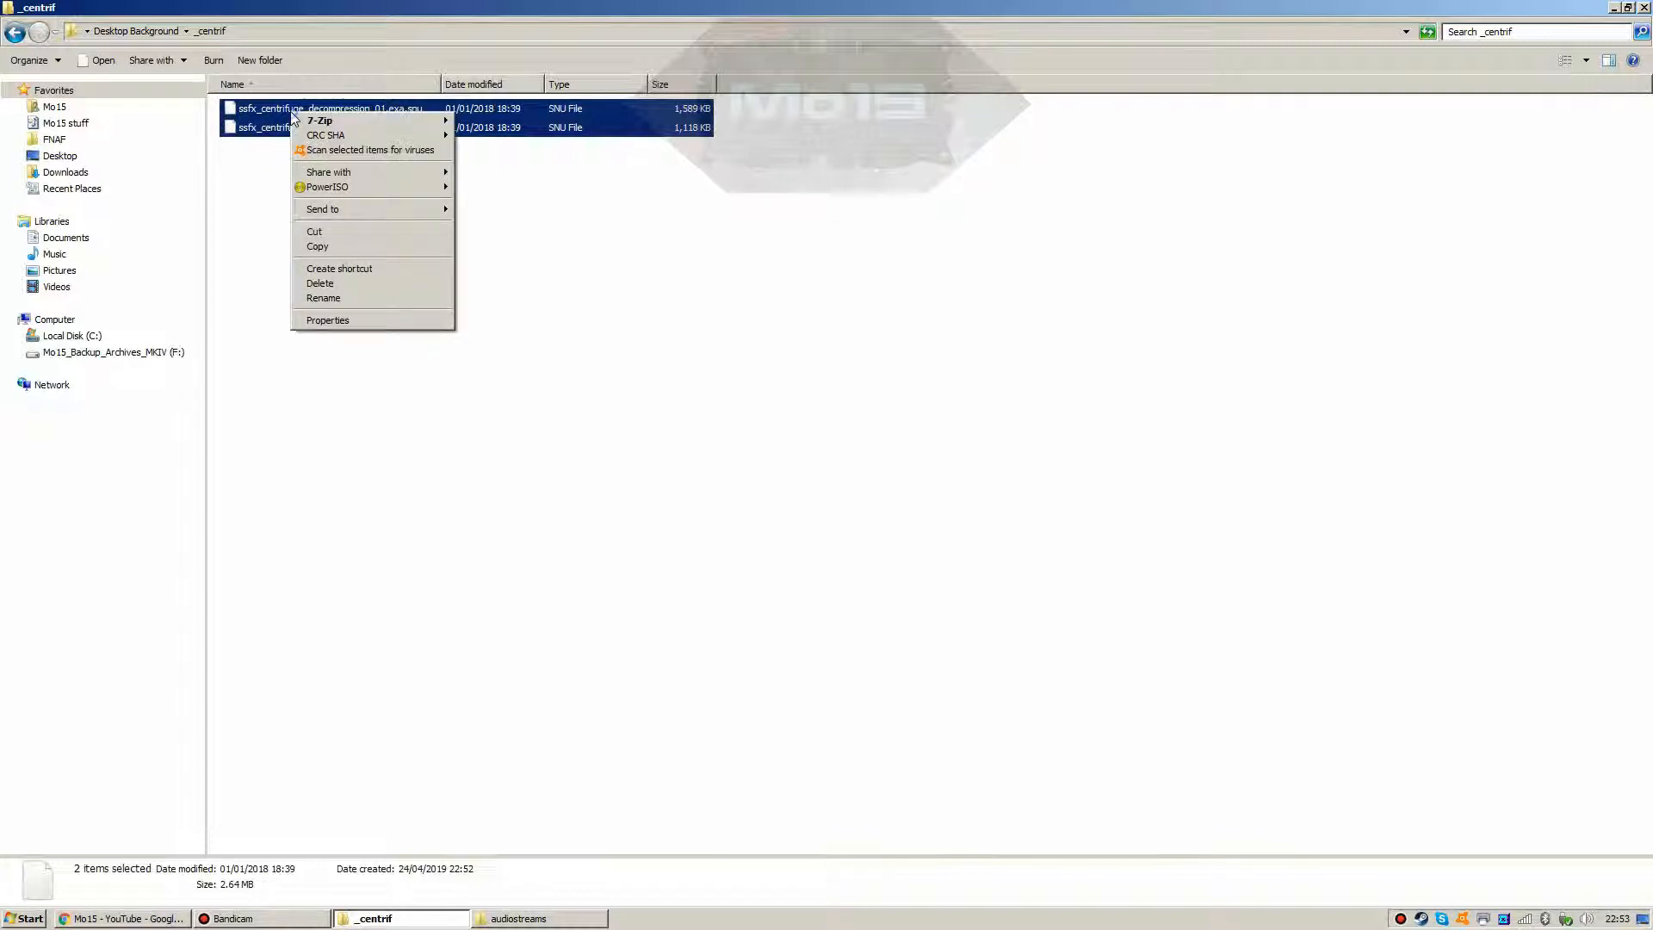
pyautogui.click(302, 232)
pyautogui.click(15, 32)
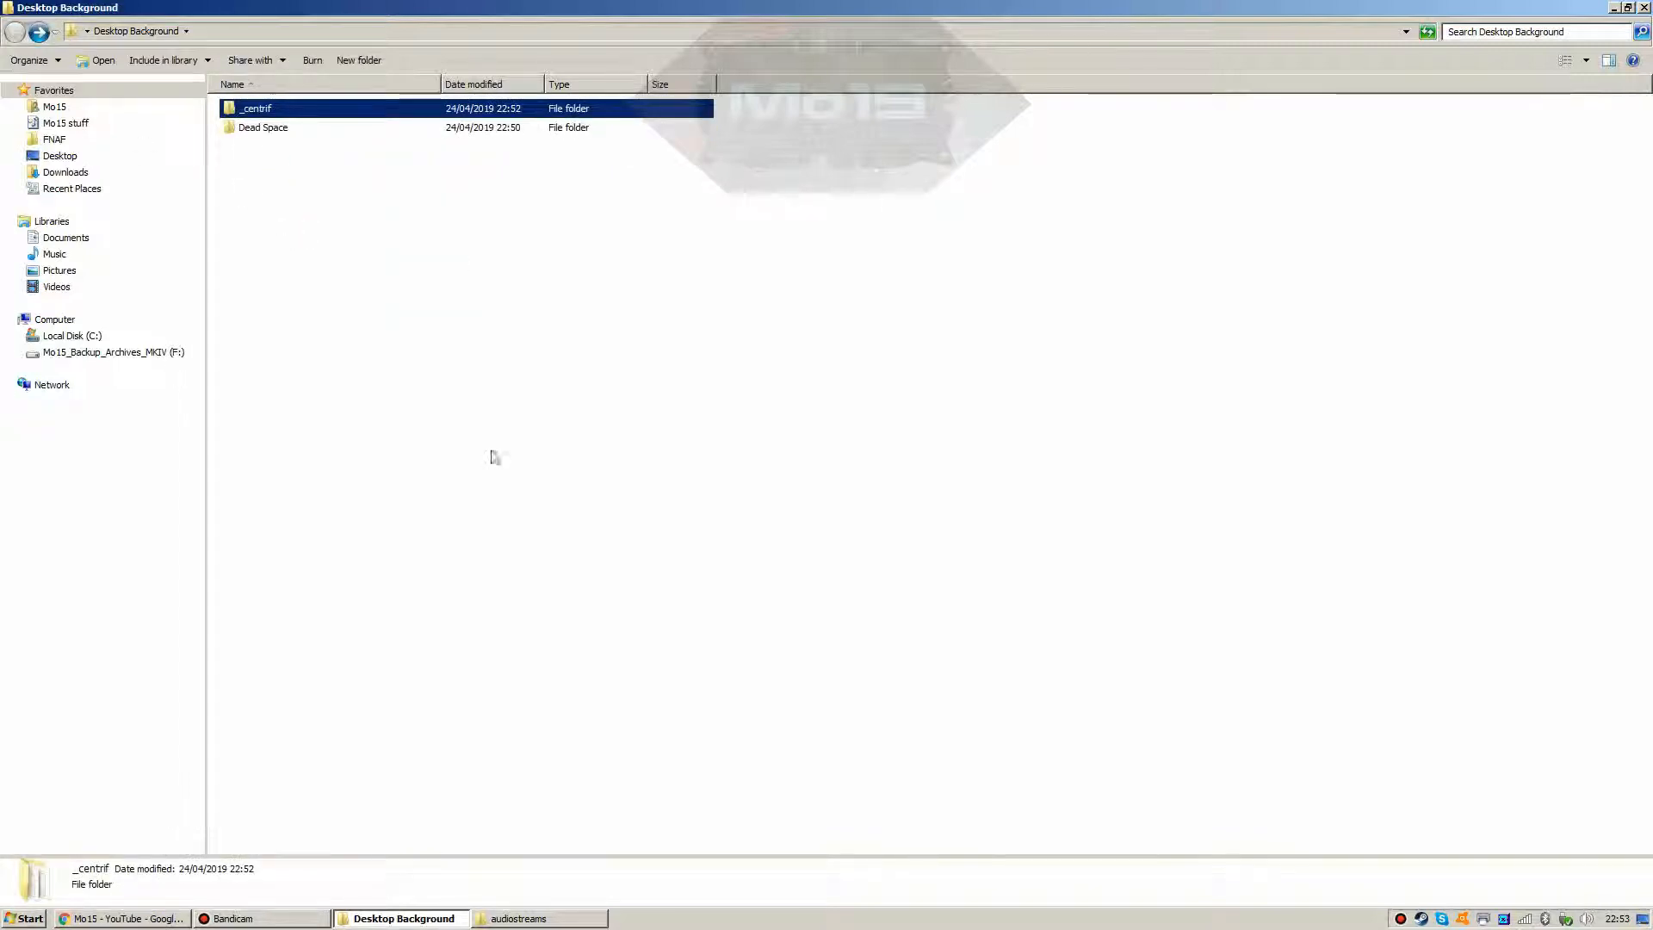
pyautogui.click(518, 917)
pyautogui.click(417, 778)
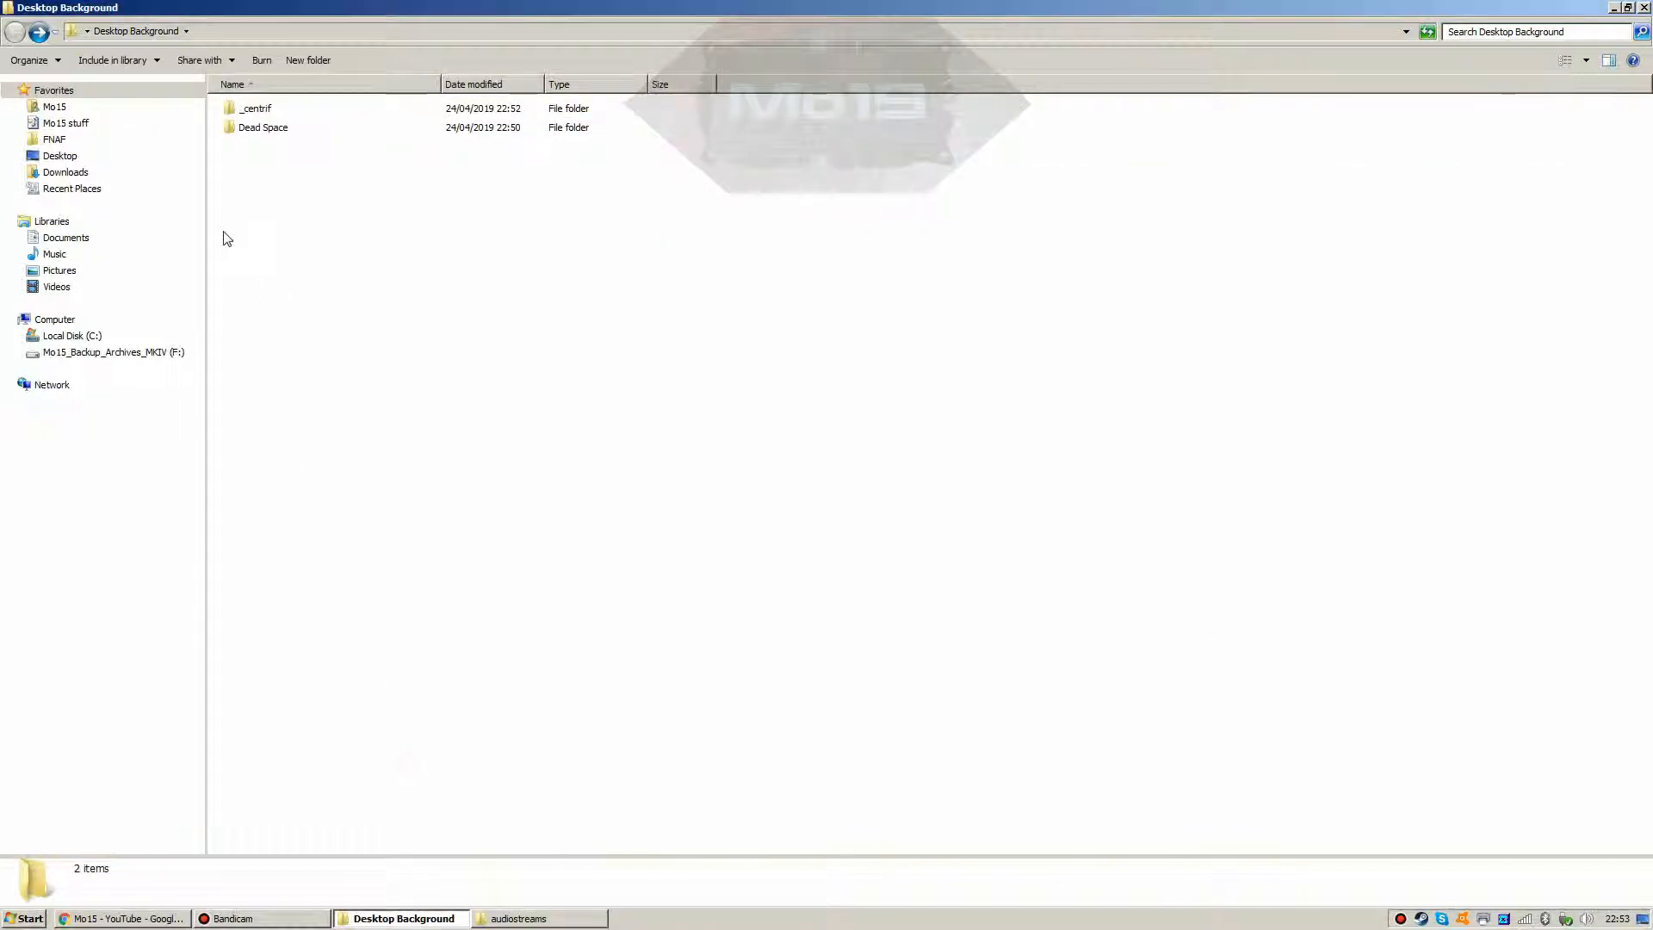
pyautogui.click(248, 111)
# Step: Permanently delete the copied _centrif, then open the original _centrif beside the Dead Space folder
pyautogui.hotkey('shift', 'Delete')
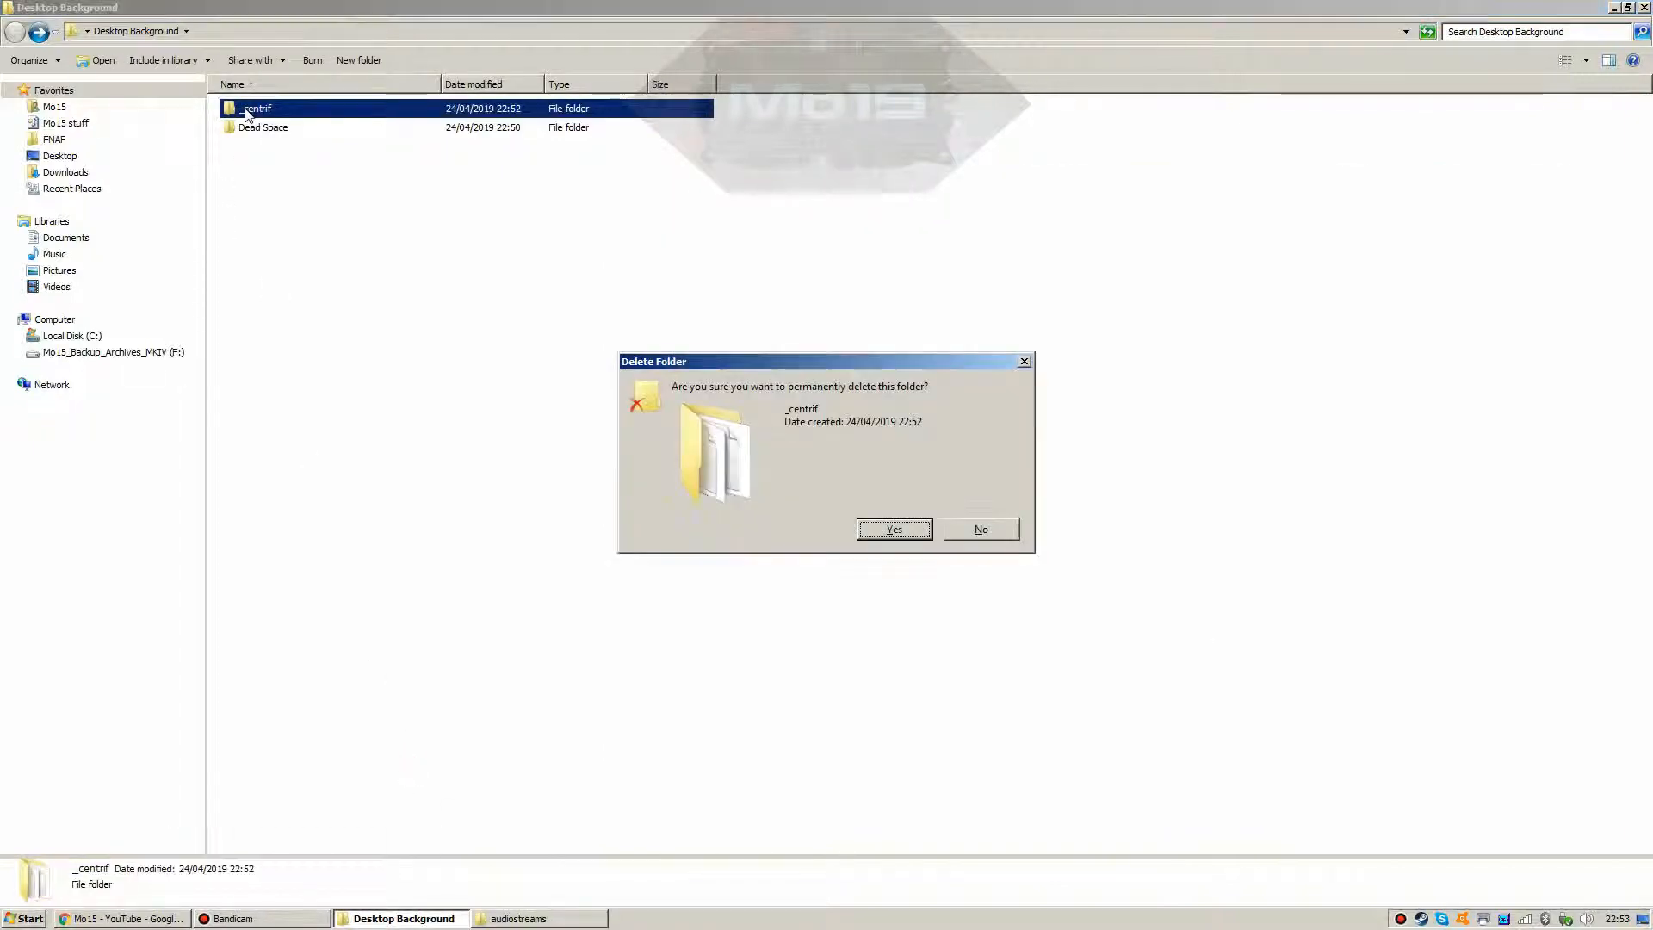
pyautogui.press('Return')
pyautogui.click(518, 917)
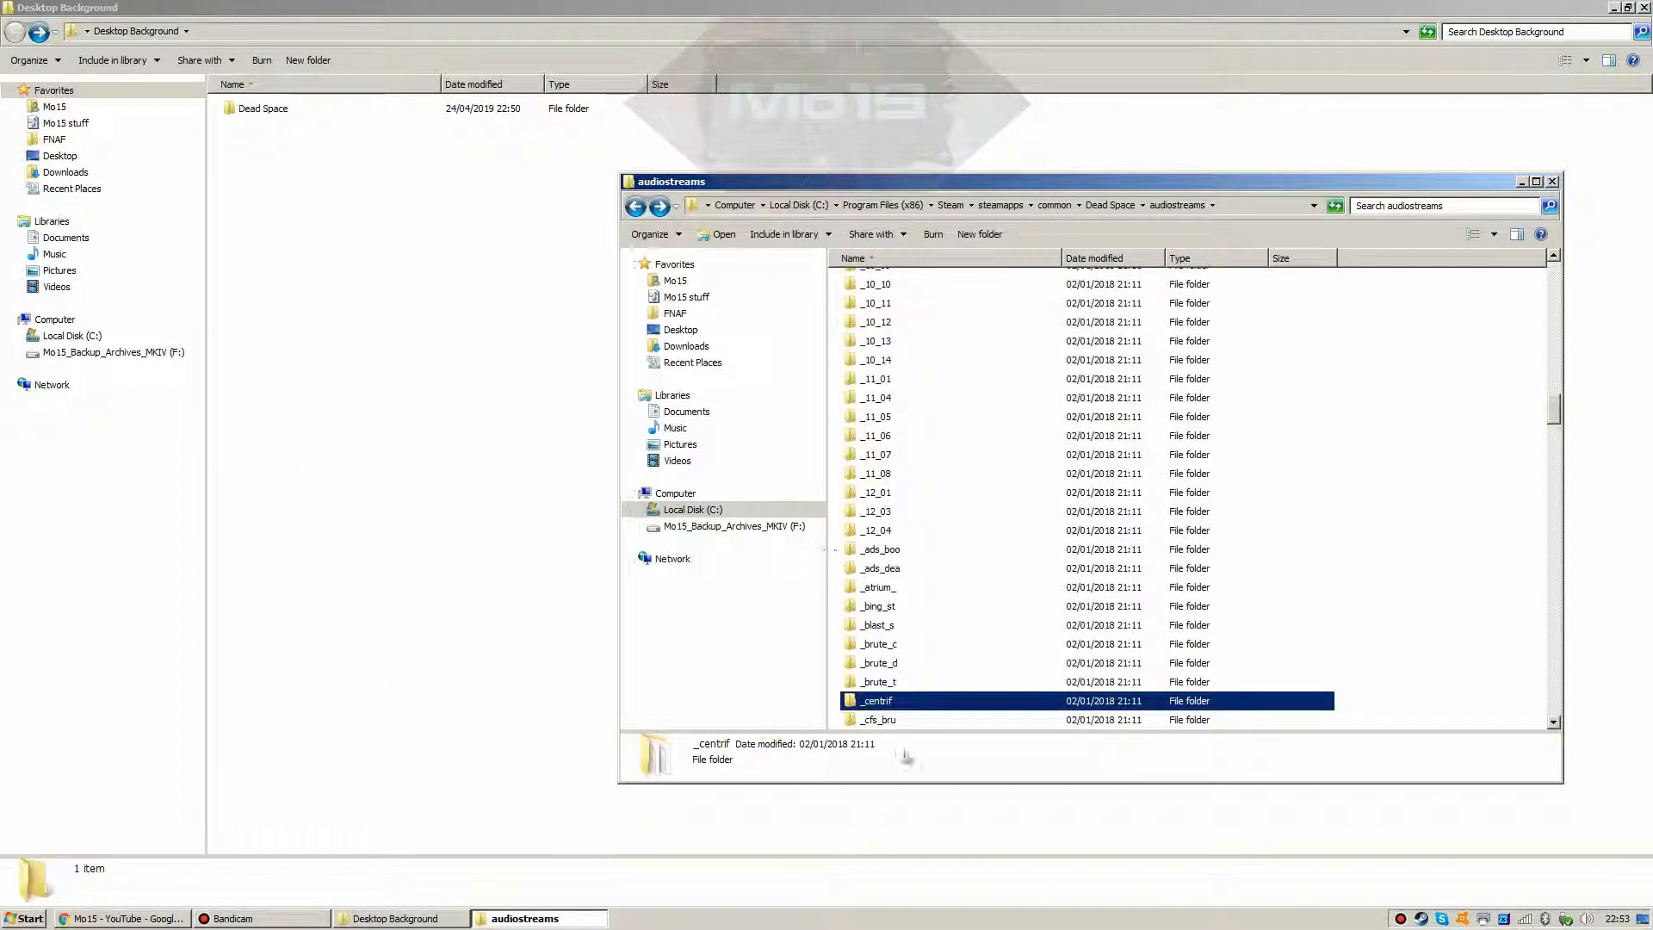
pyautogui.doubleClick(891, 704)
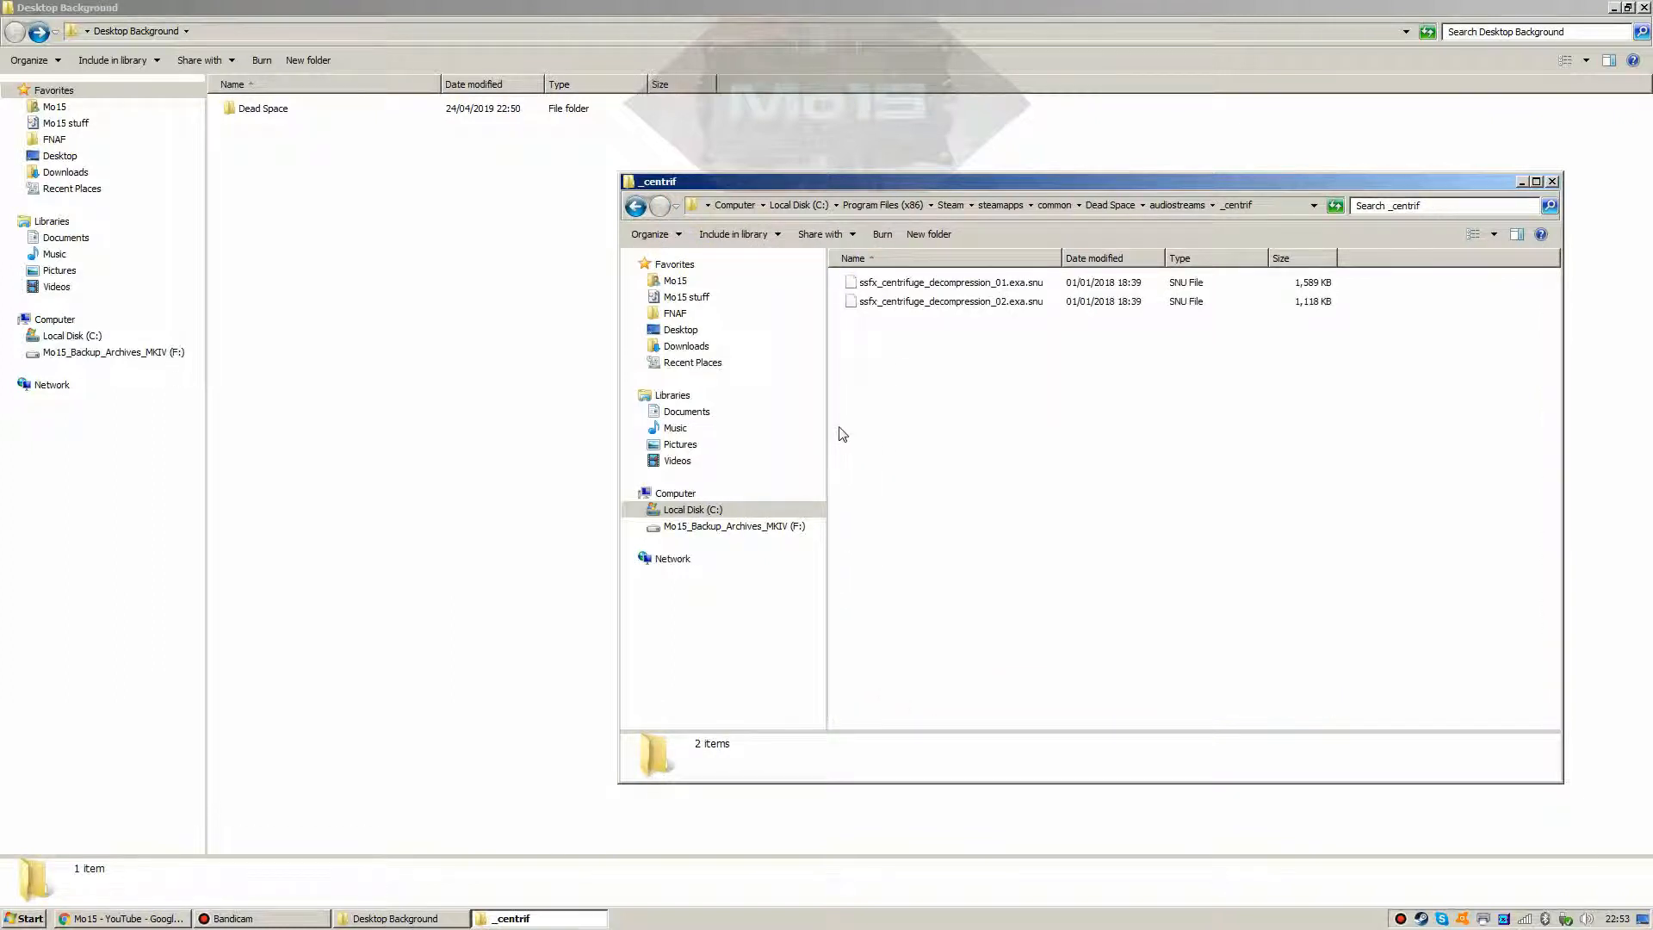
pyautogui.doubleClick(262, 109)
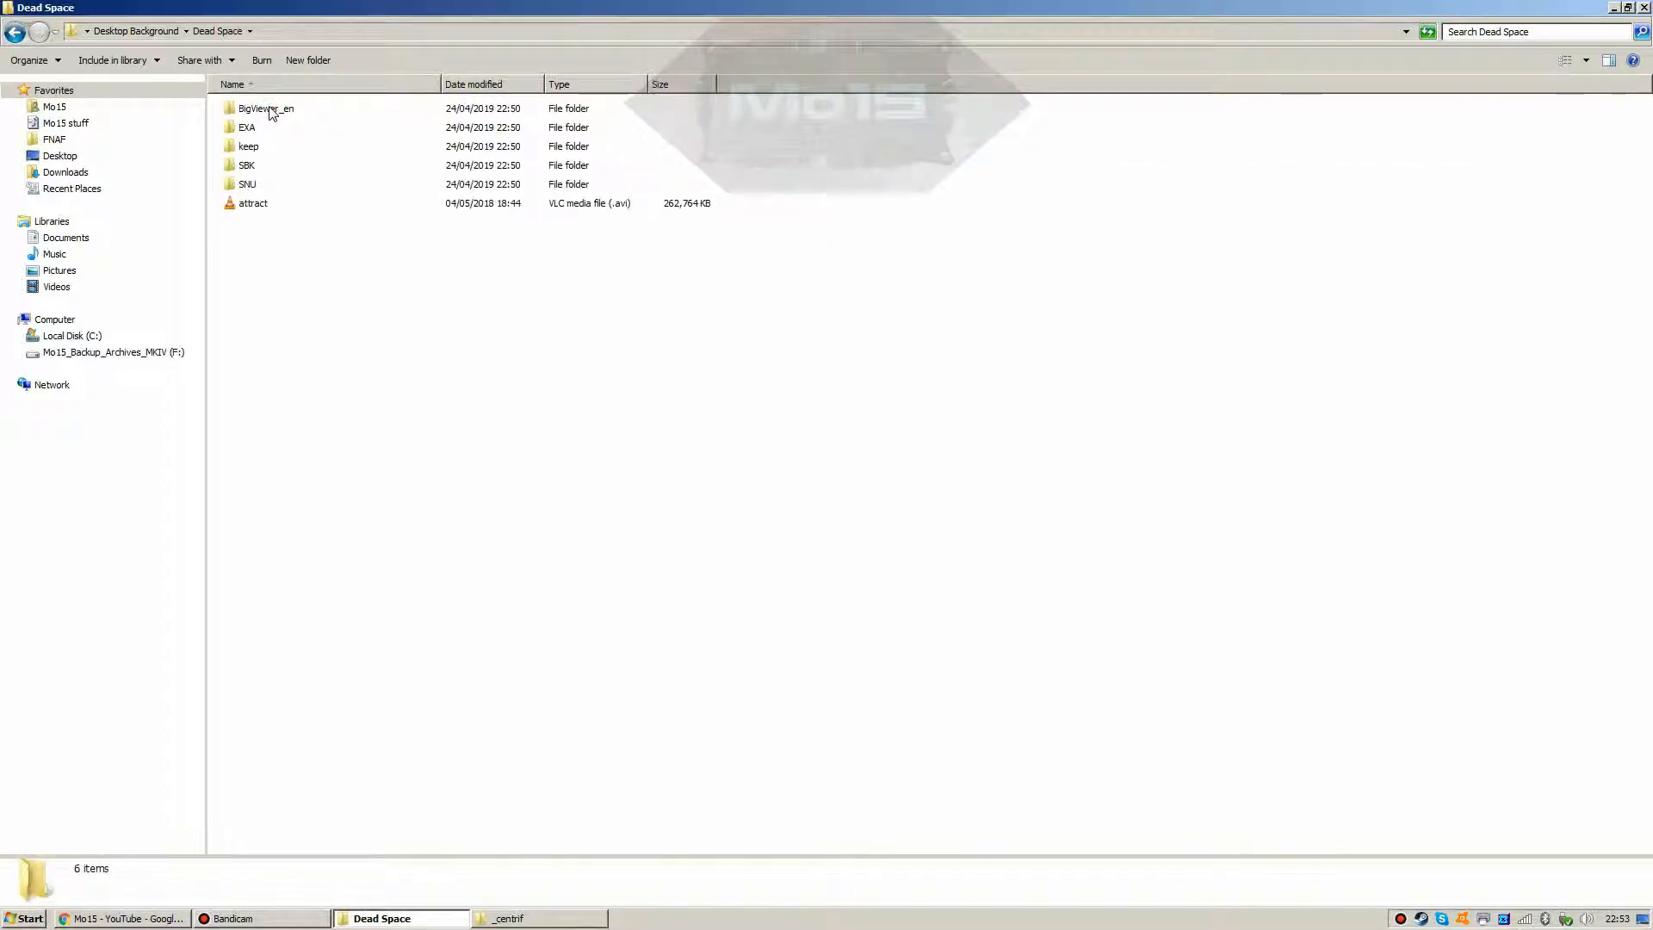
pyautogui.click(517, 918)
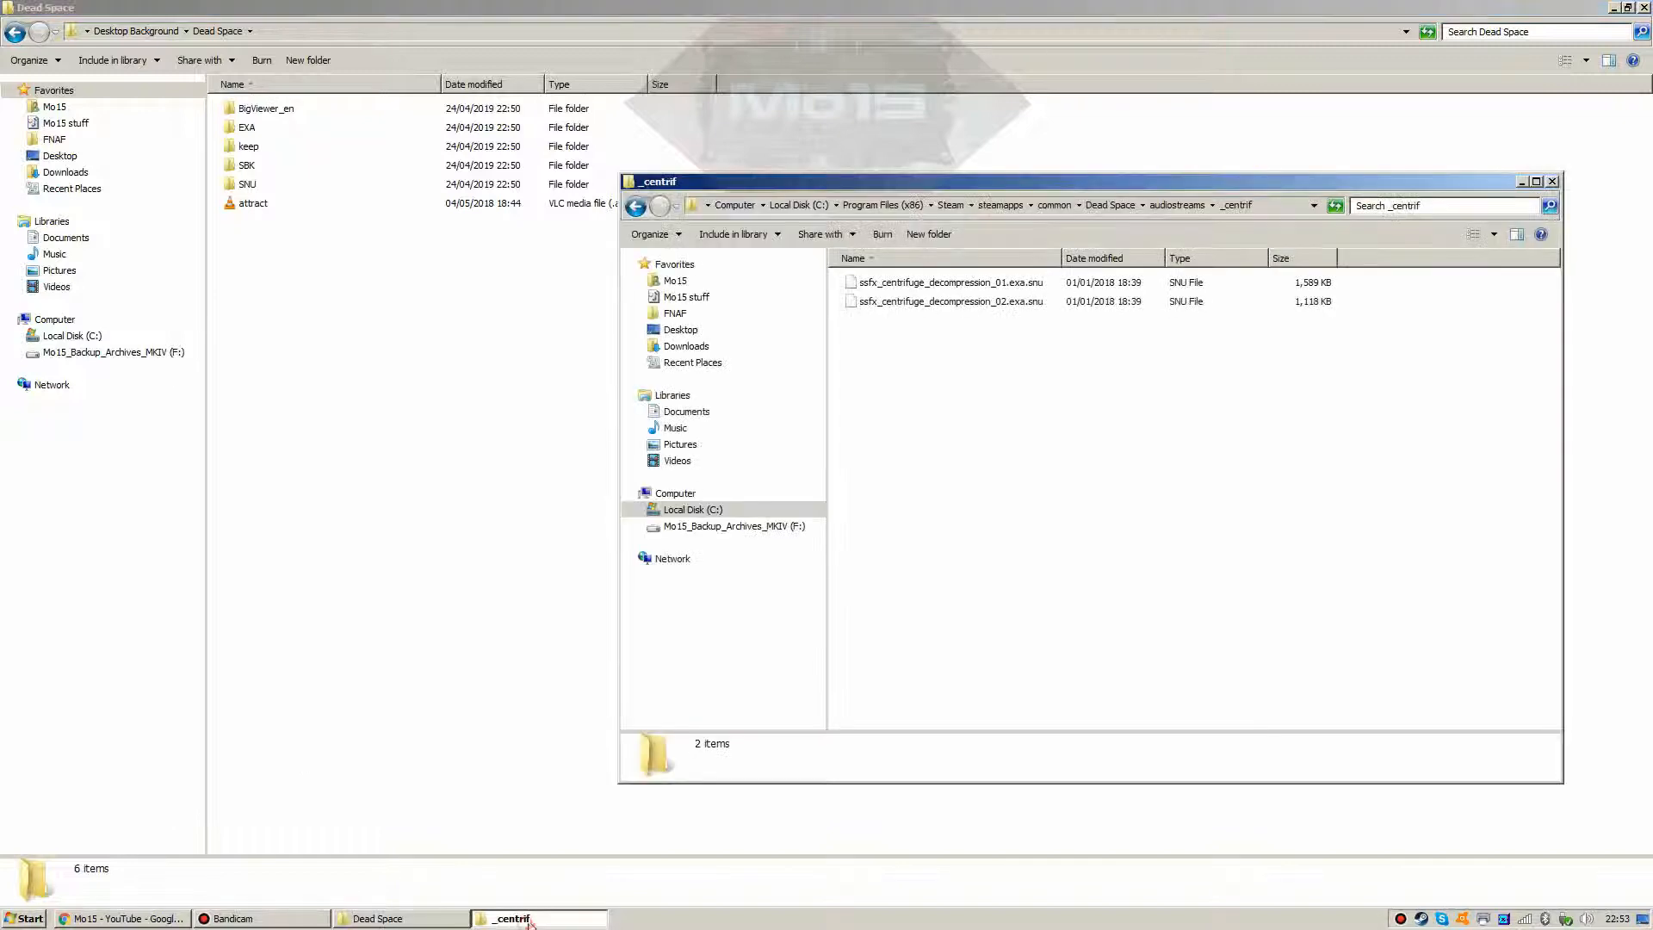
pyautogui.click(1037, 284)
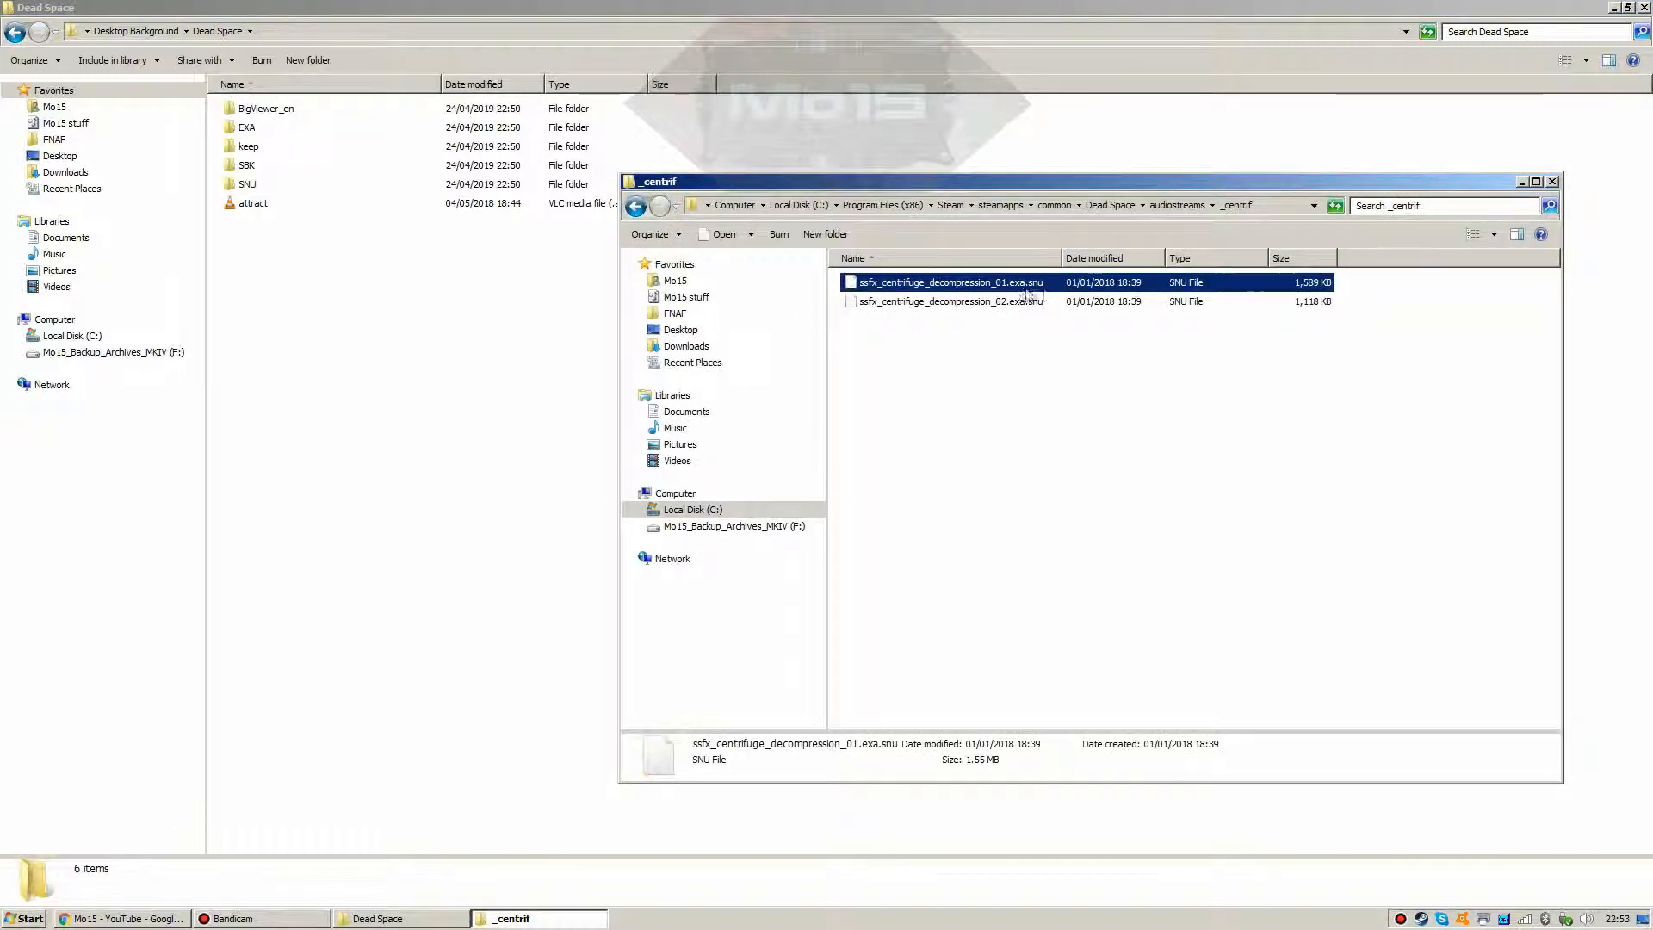
# Step: Open Dead Space's SNU folder and copy both centrifuge decompression .snu files into it
pyautogui.doubleClick(245, 184)
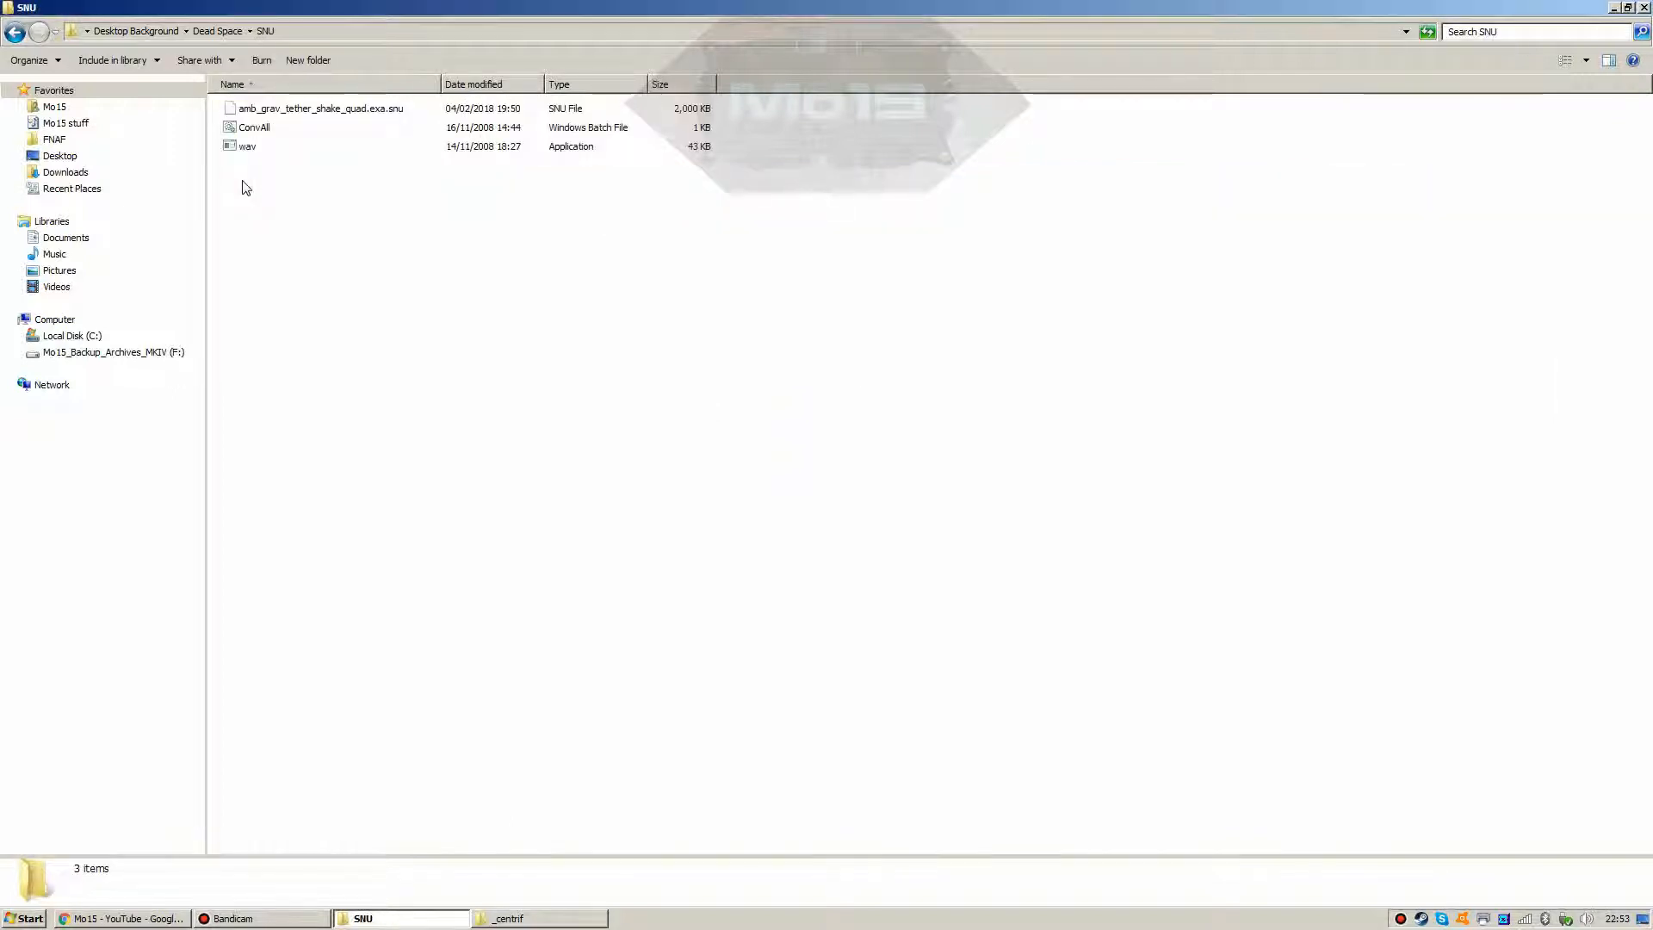
pyautogui.click(516, 918)
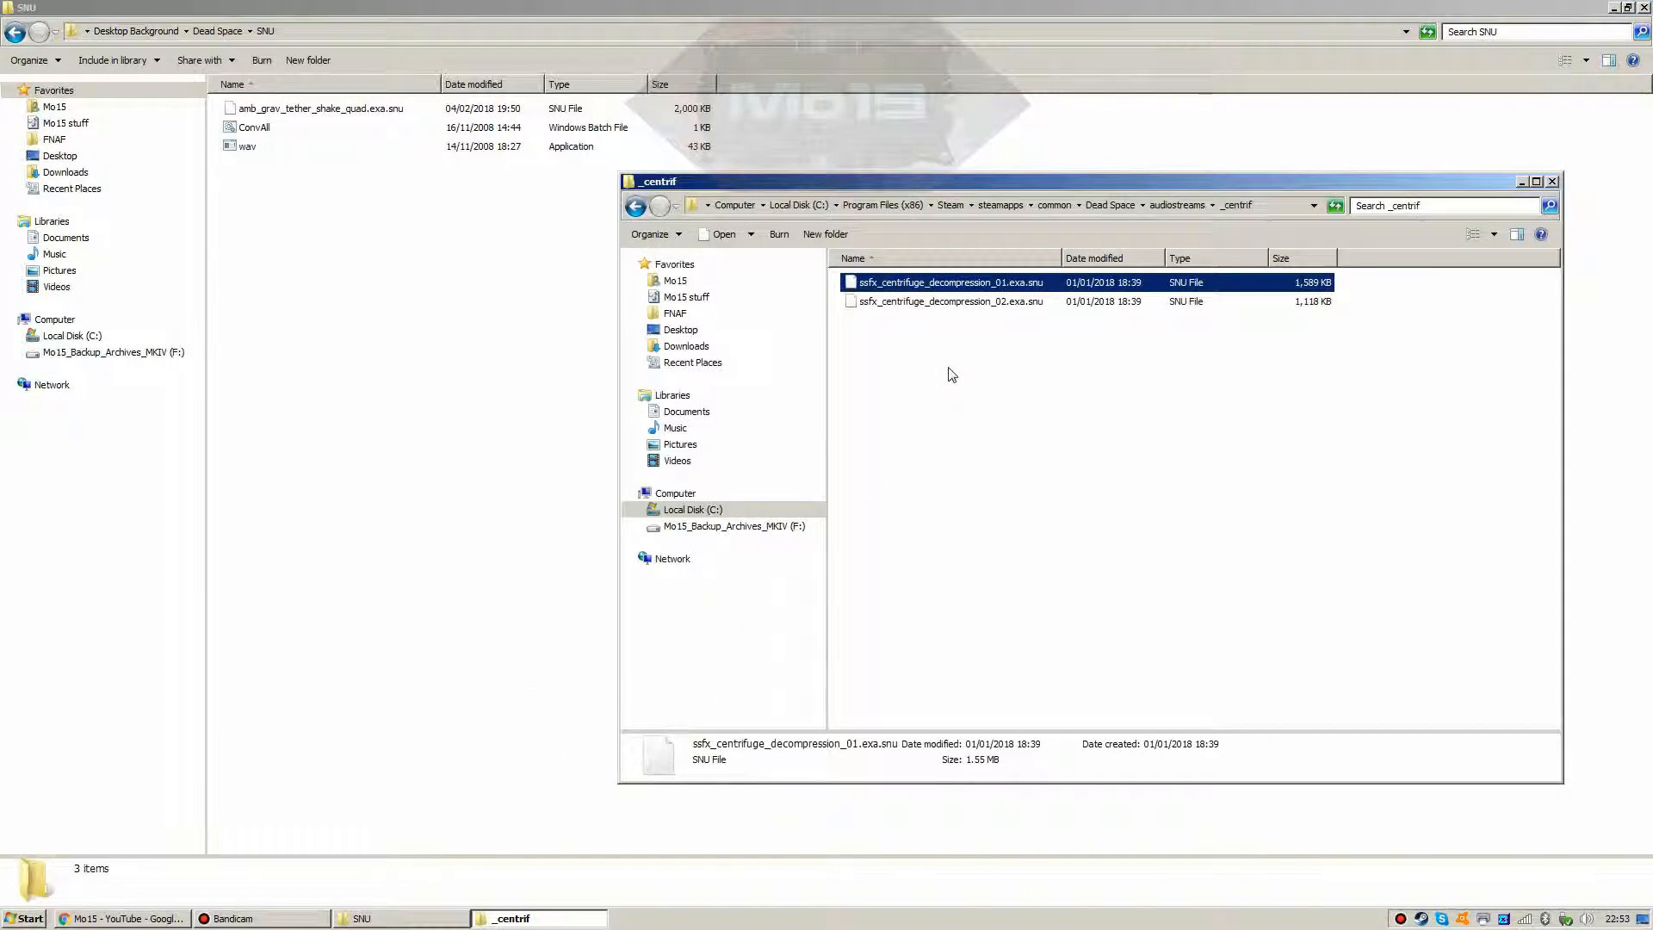
pyautogui.moveTo(951, 374); pyautogui.dragTo(954, 299)
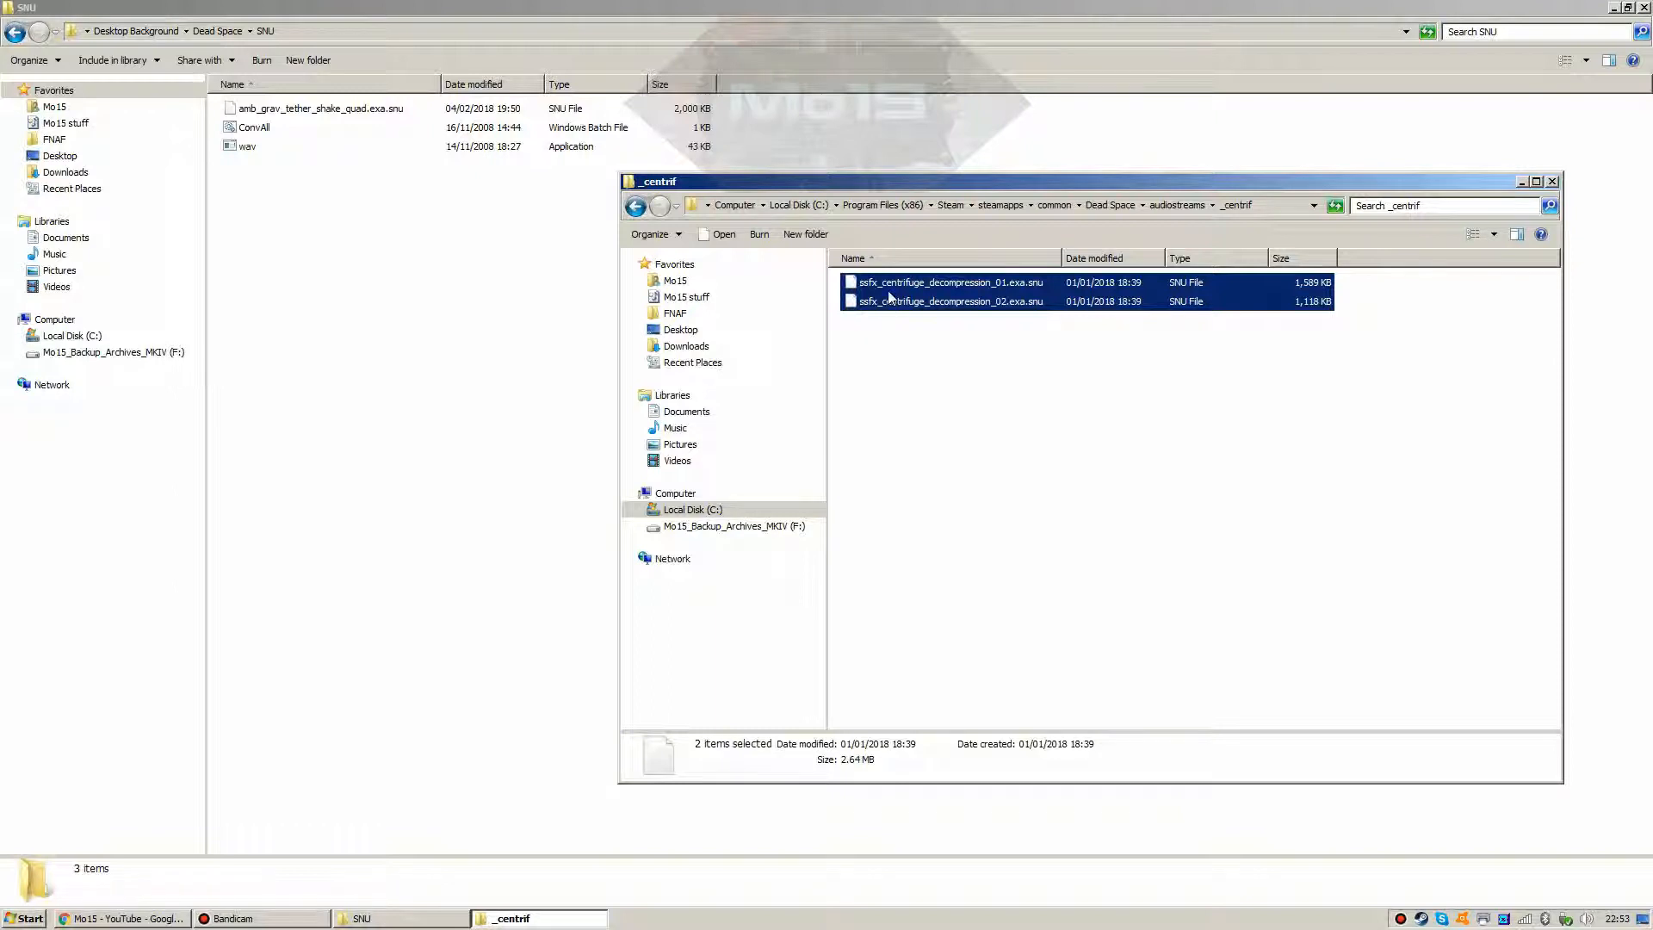
pyautogui.moveTo(890, 298); pyautogui.dragTo(416, 317)
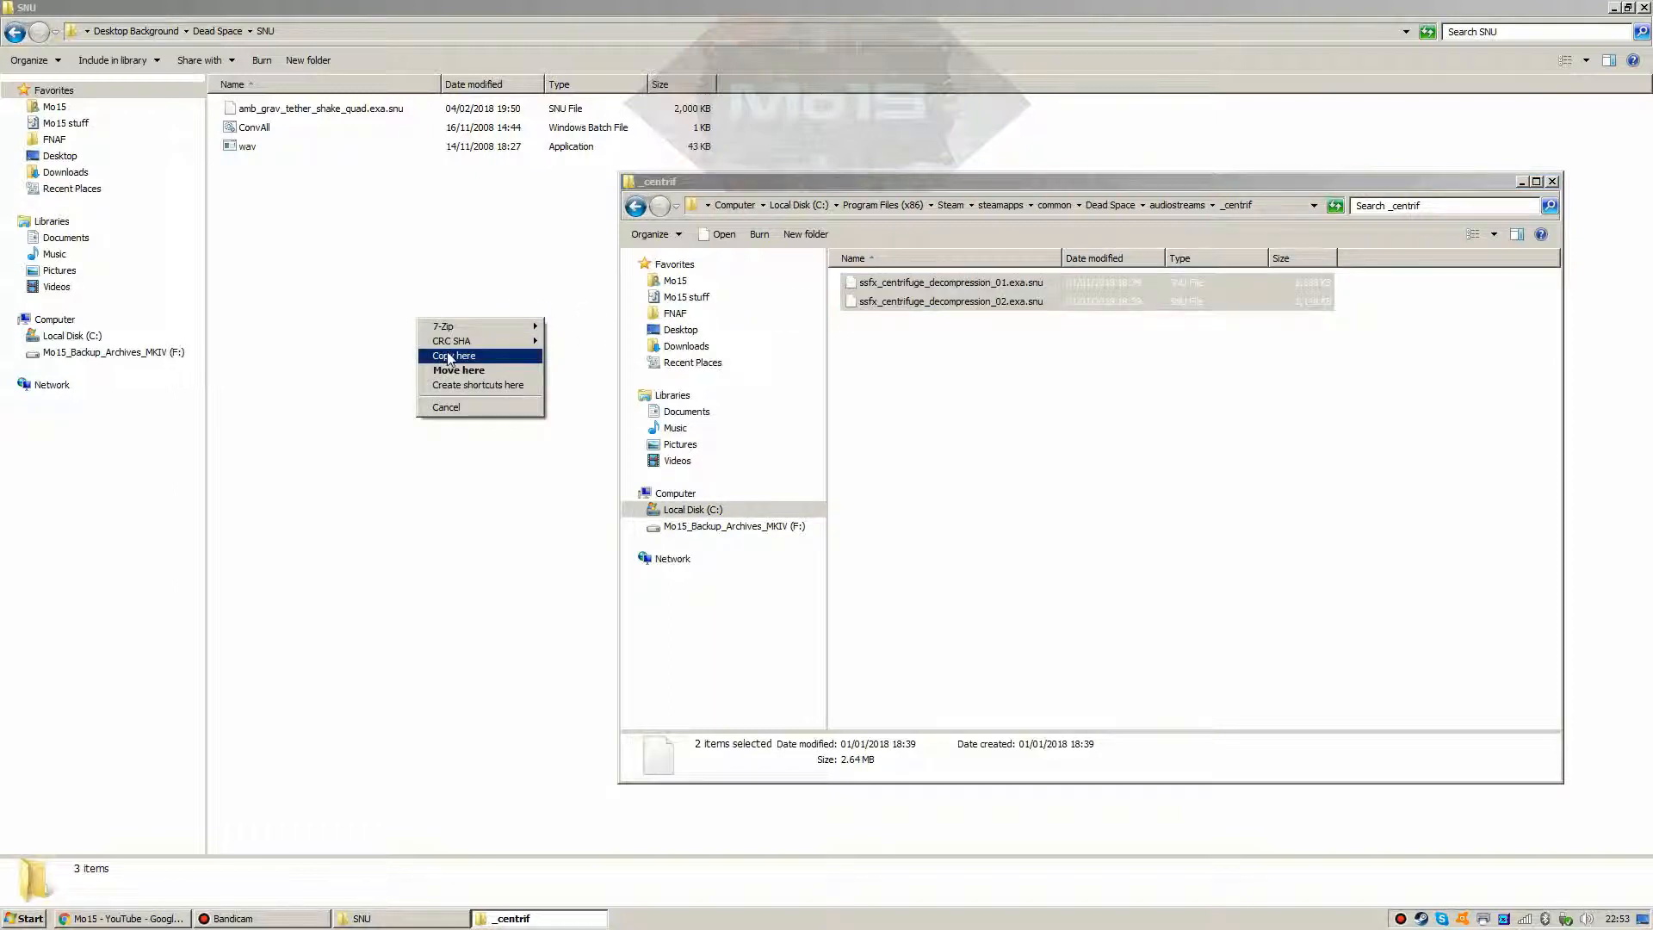
pyautogui.click(447, 352)
pyautogui.click(446, 355)
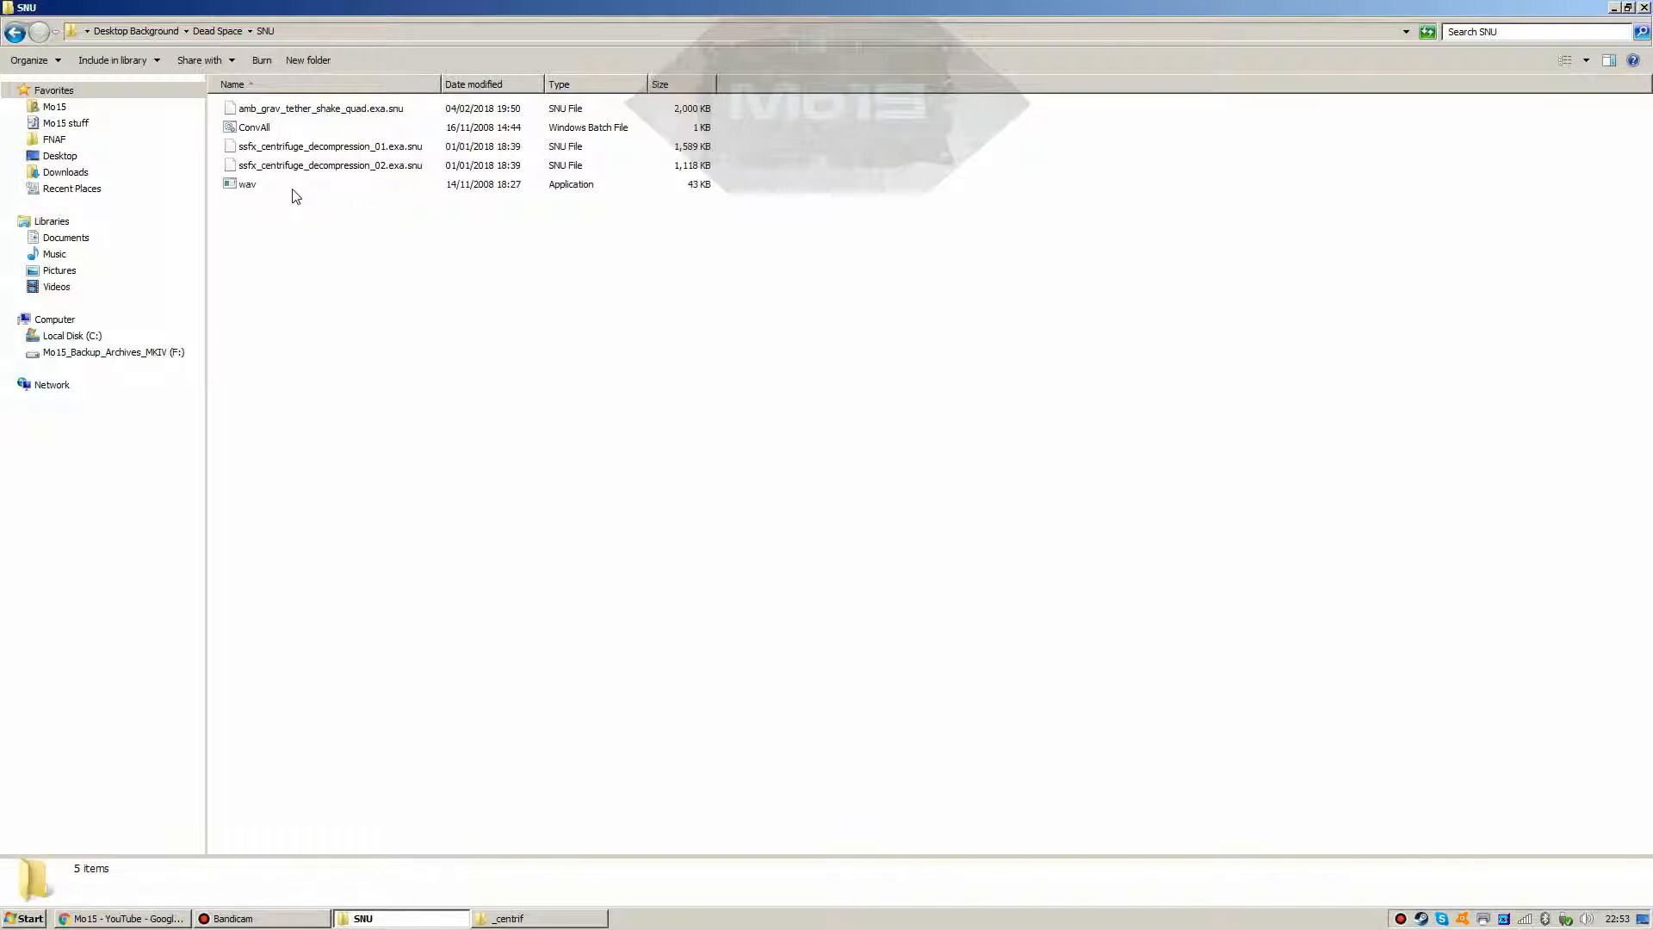
pyautogui.click(259, 129)
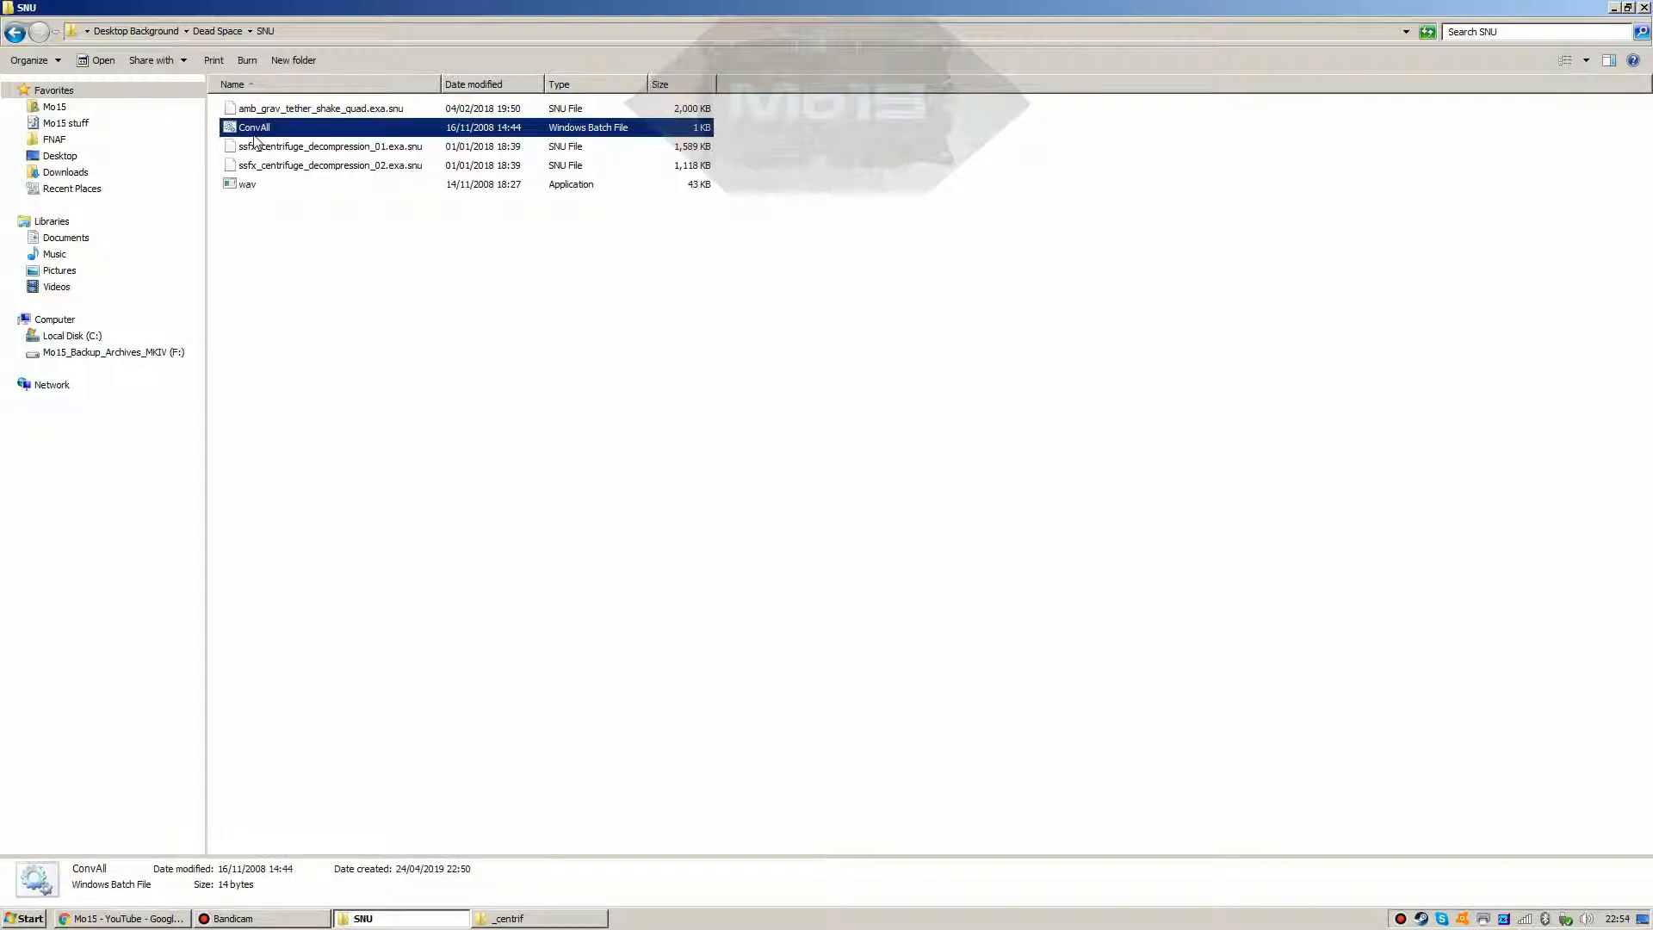
# Step: Open ConvAll in Notepad to check its wav.exe command, then close it
pyautogui.rightClick(256, 138)
pyautogui.click(265, 153)
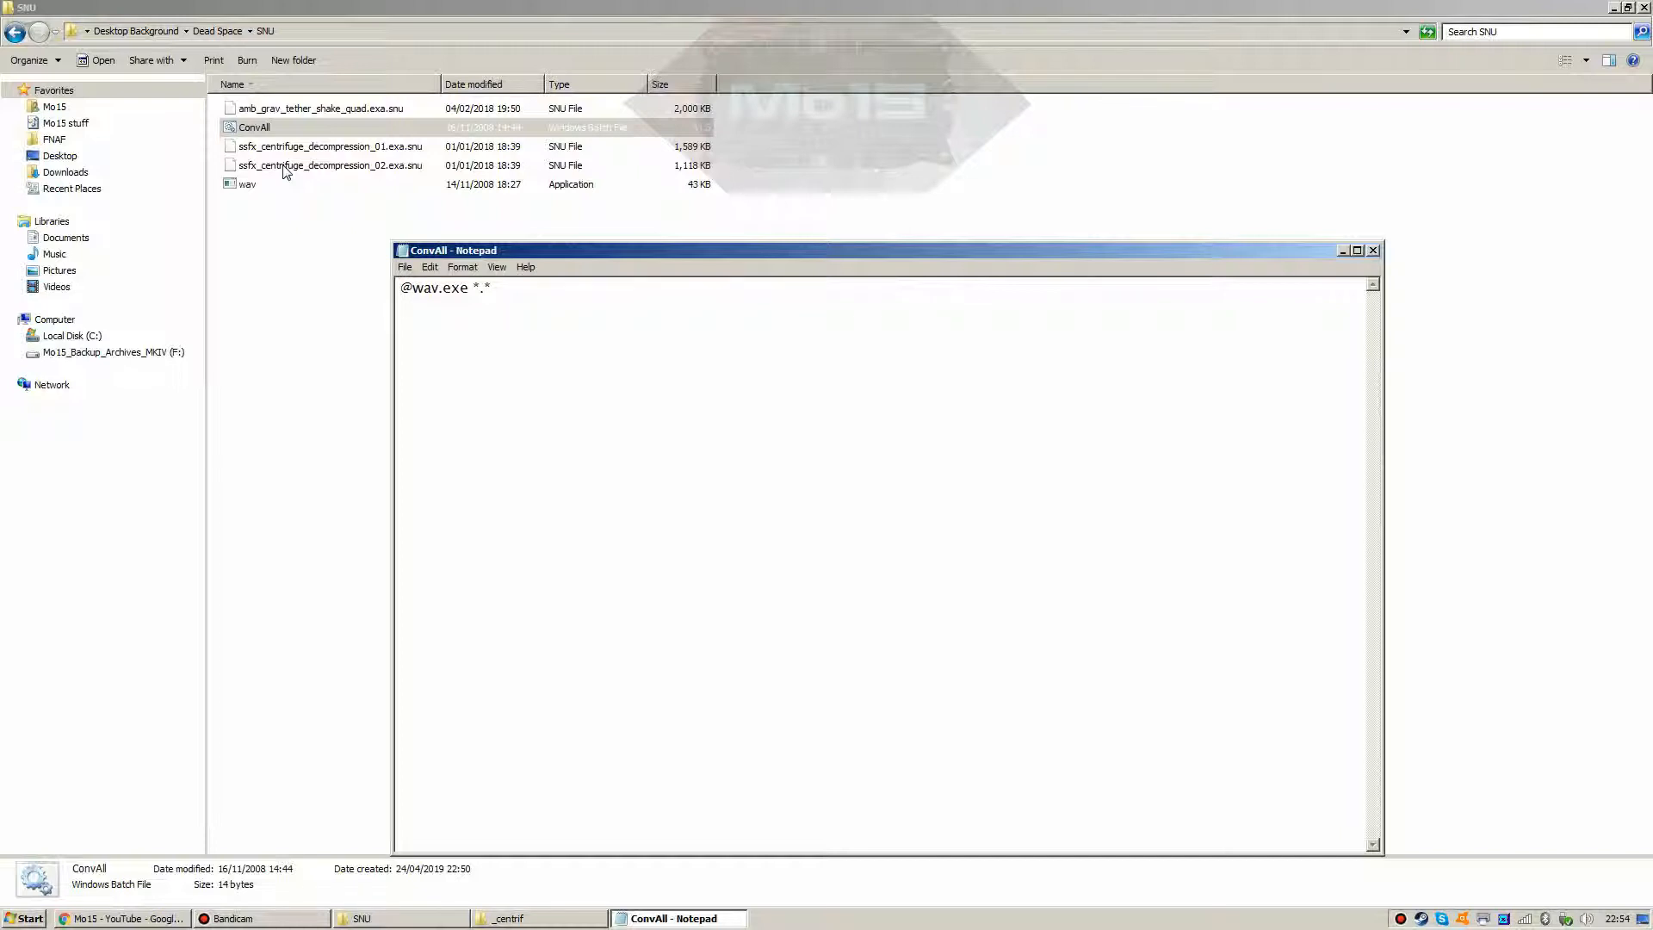
pyautogui.moveTo(611, 250); pyautogui.dragTo(351, 402)
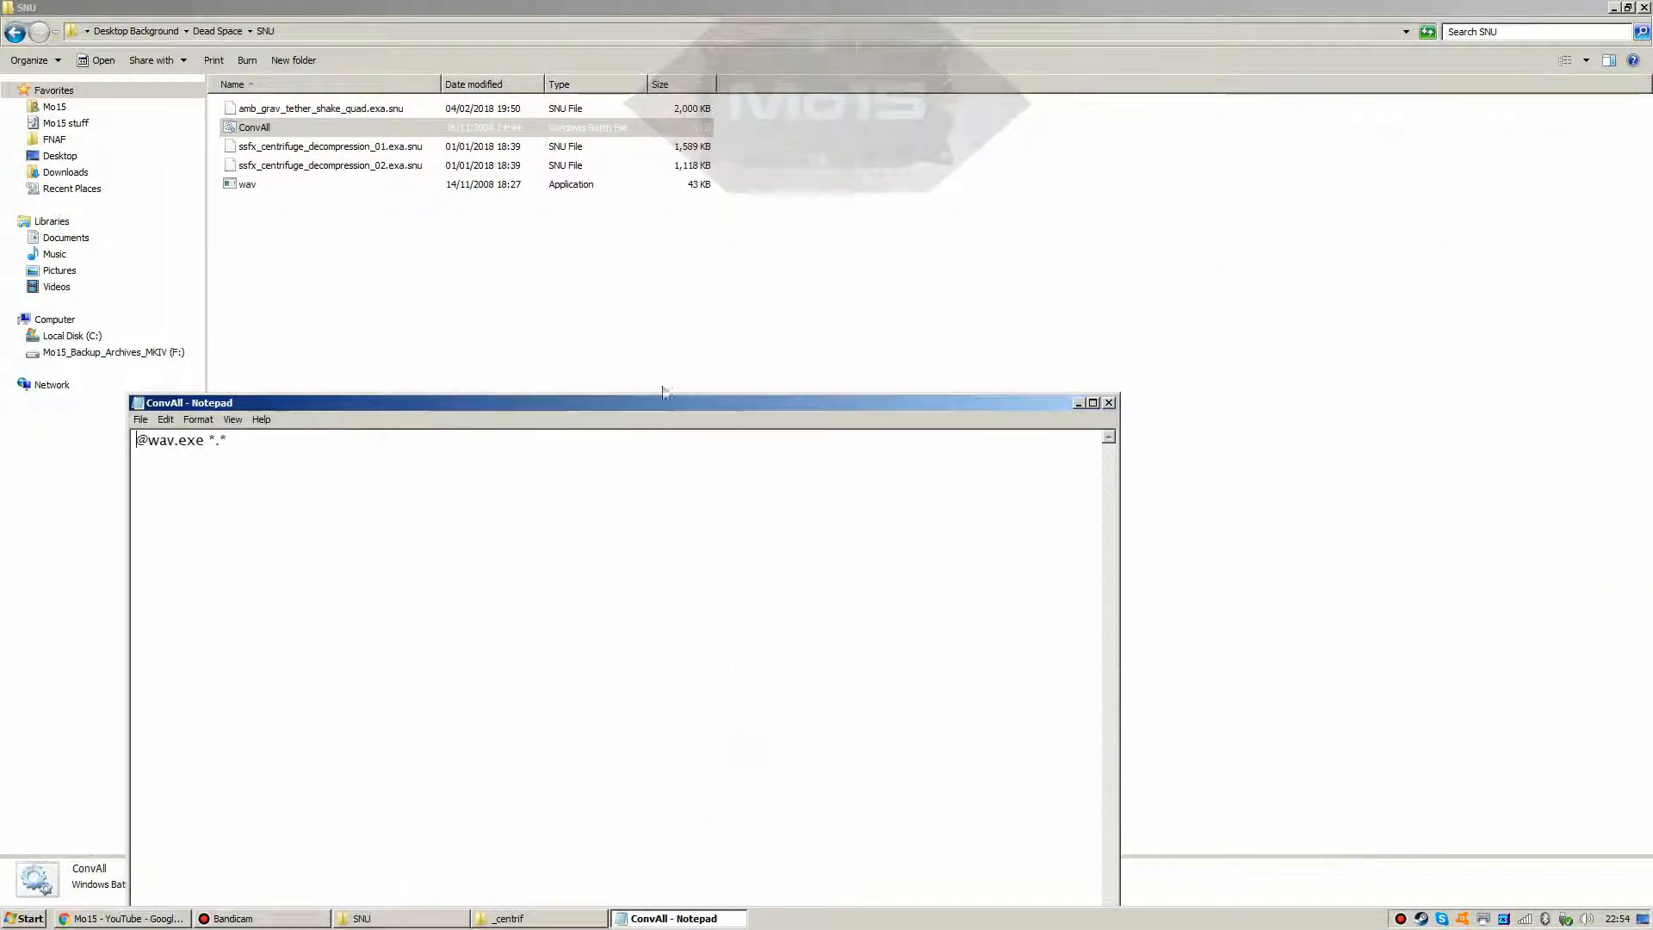
pyautogui.click(1109, 403)
pyautogui.click(375, 276)
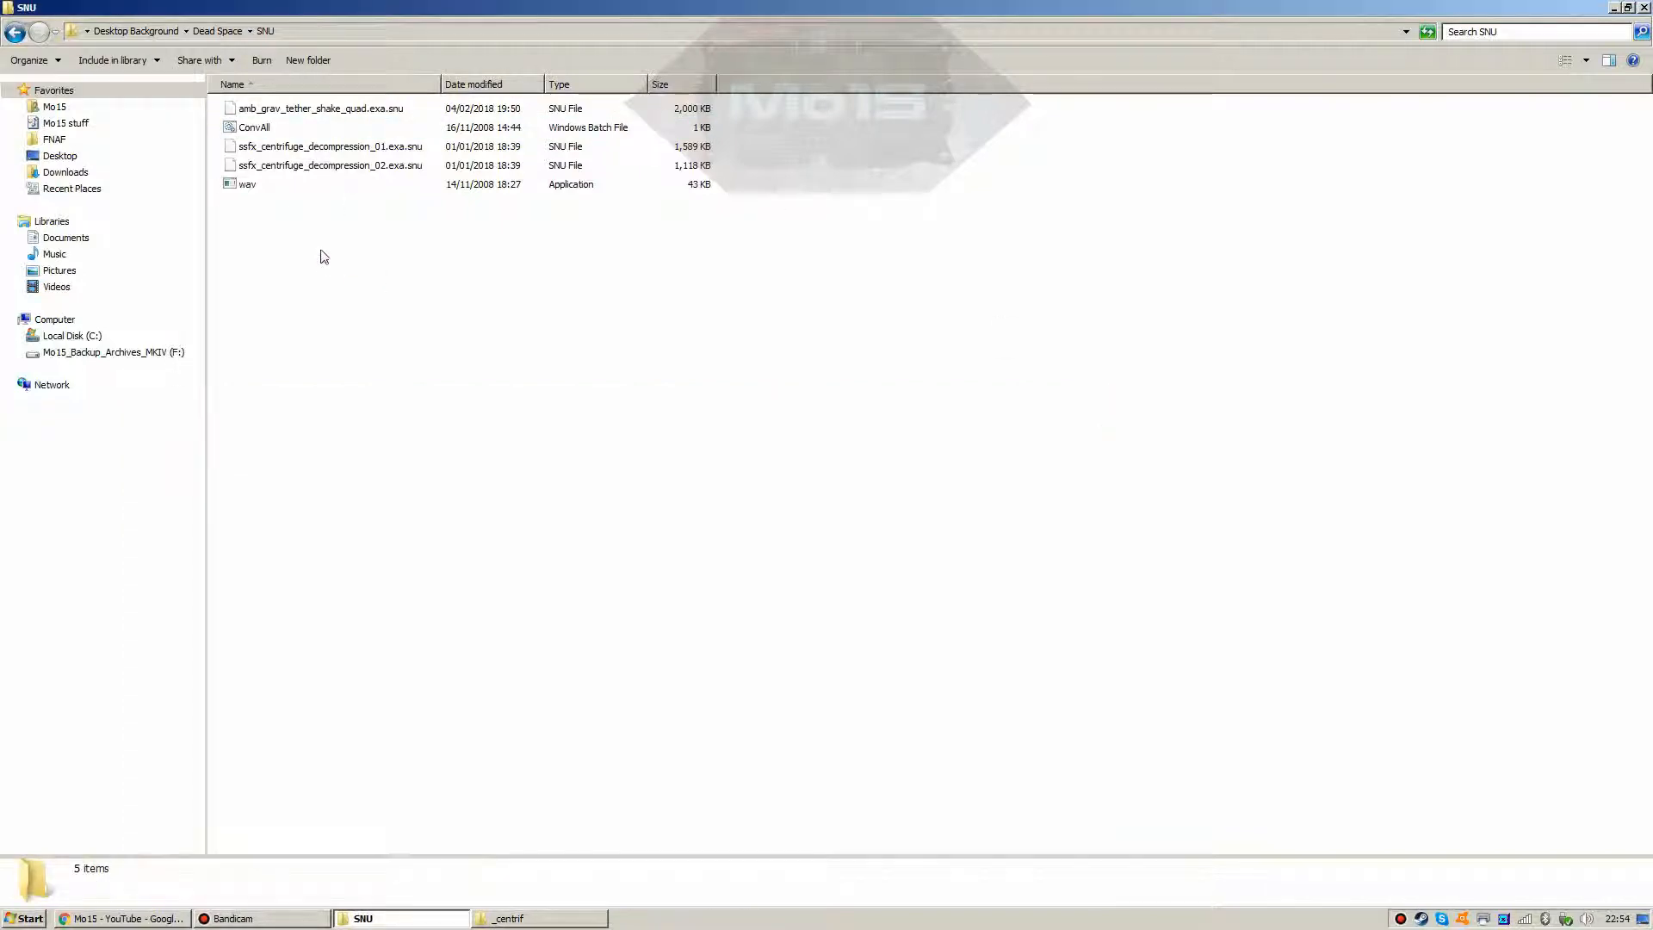
# Step: Run ConvAll.bat and inspect the four resulting centrifuge Wave Sound files
pyautogui.doubleClick(242, 131)
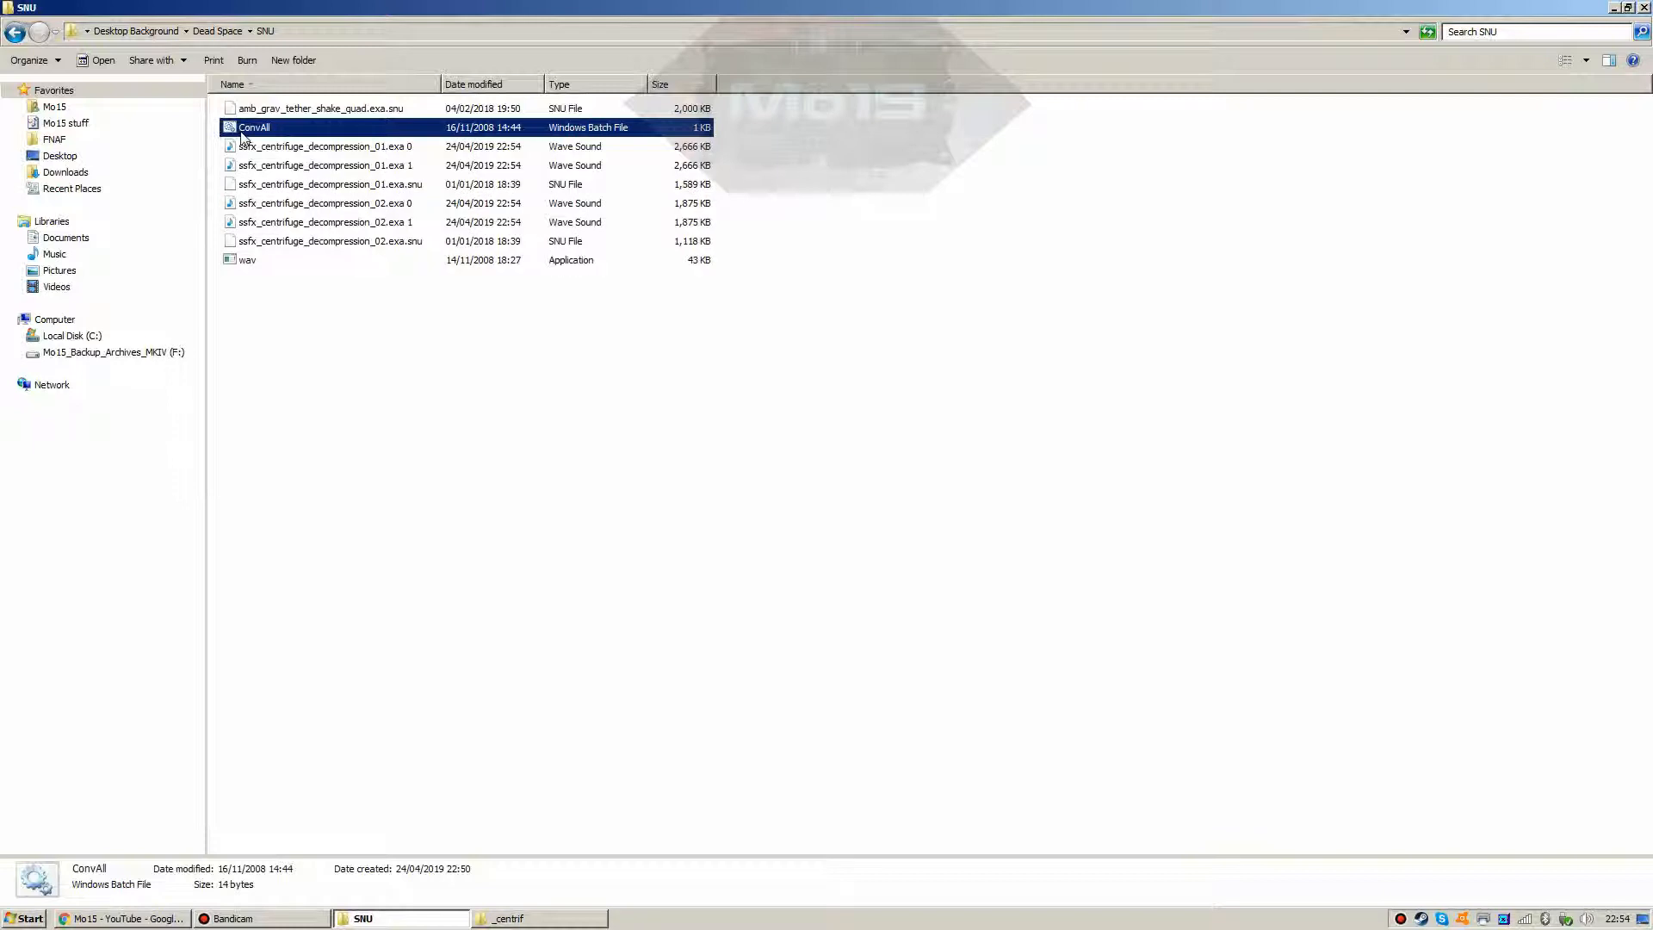
pyautogui.click(243, 146)
pyautogui.click(244, 165)
pyautogui.click(285, 204)
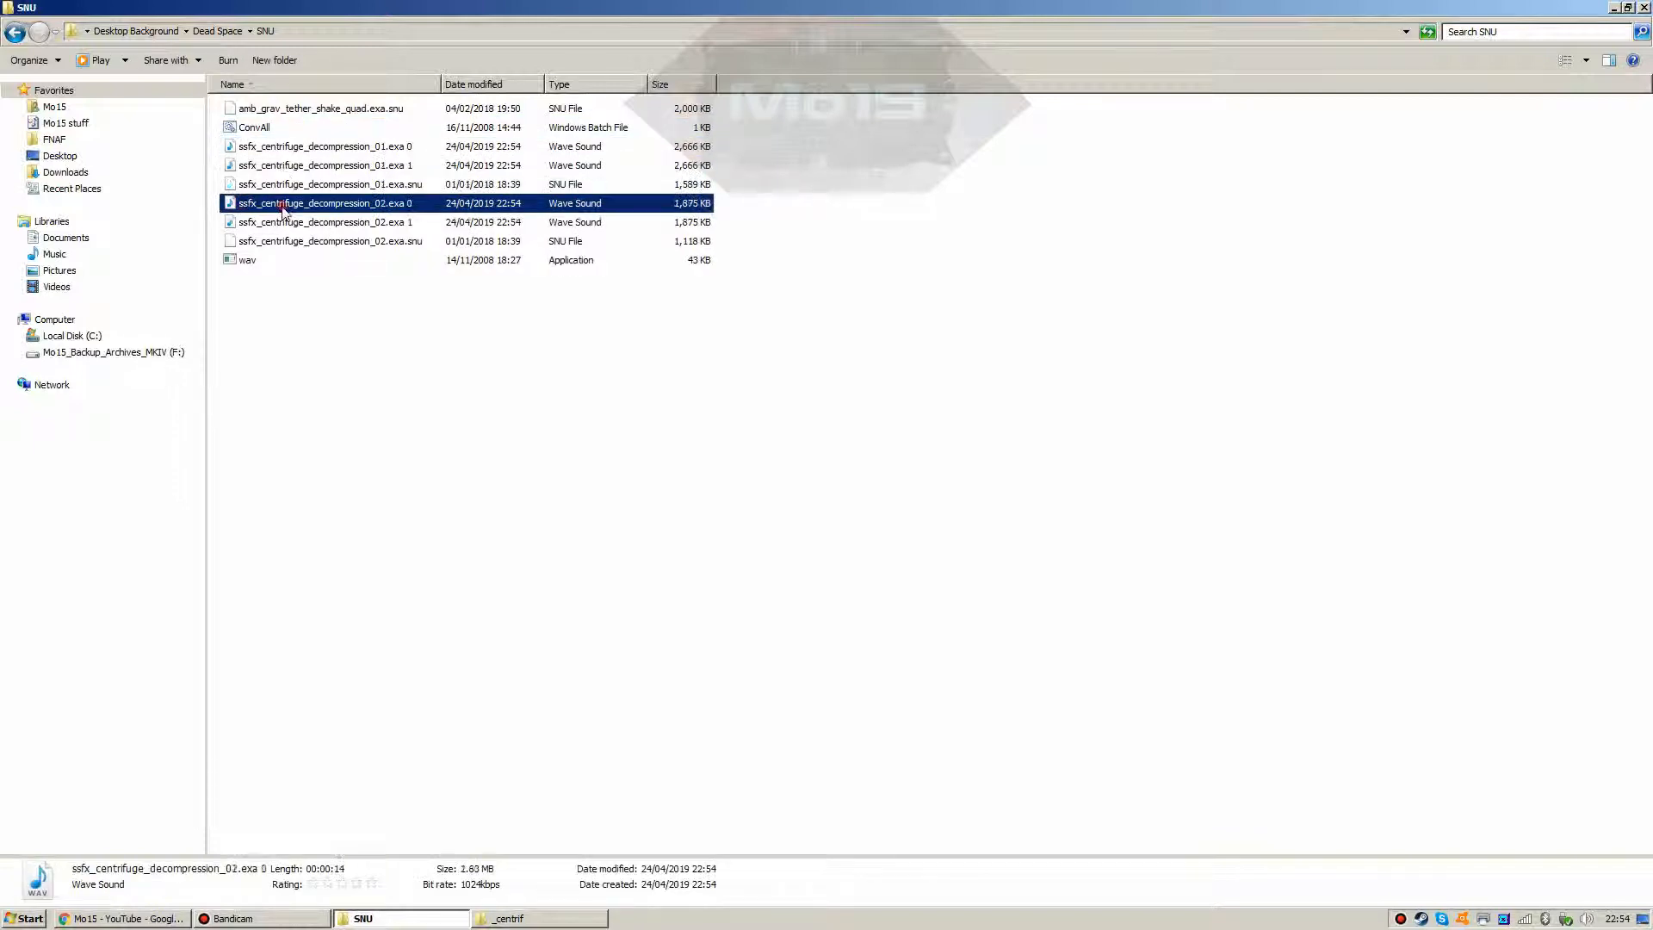
pyautogui.click(287, 223)
pyautogui.click(284, 205)
pyautogui.click(285, 166)
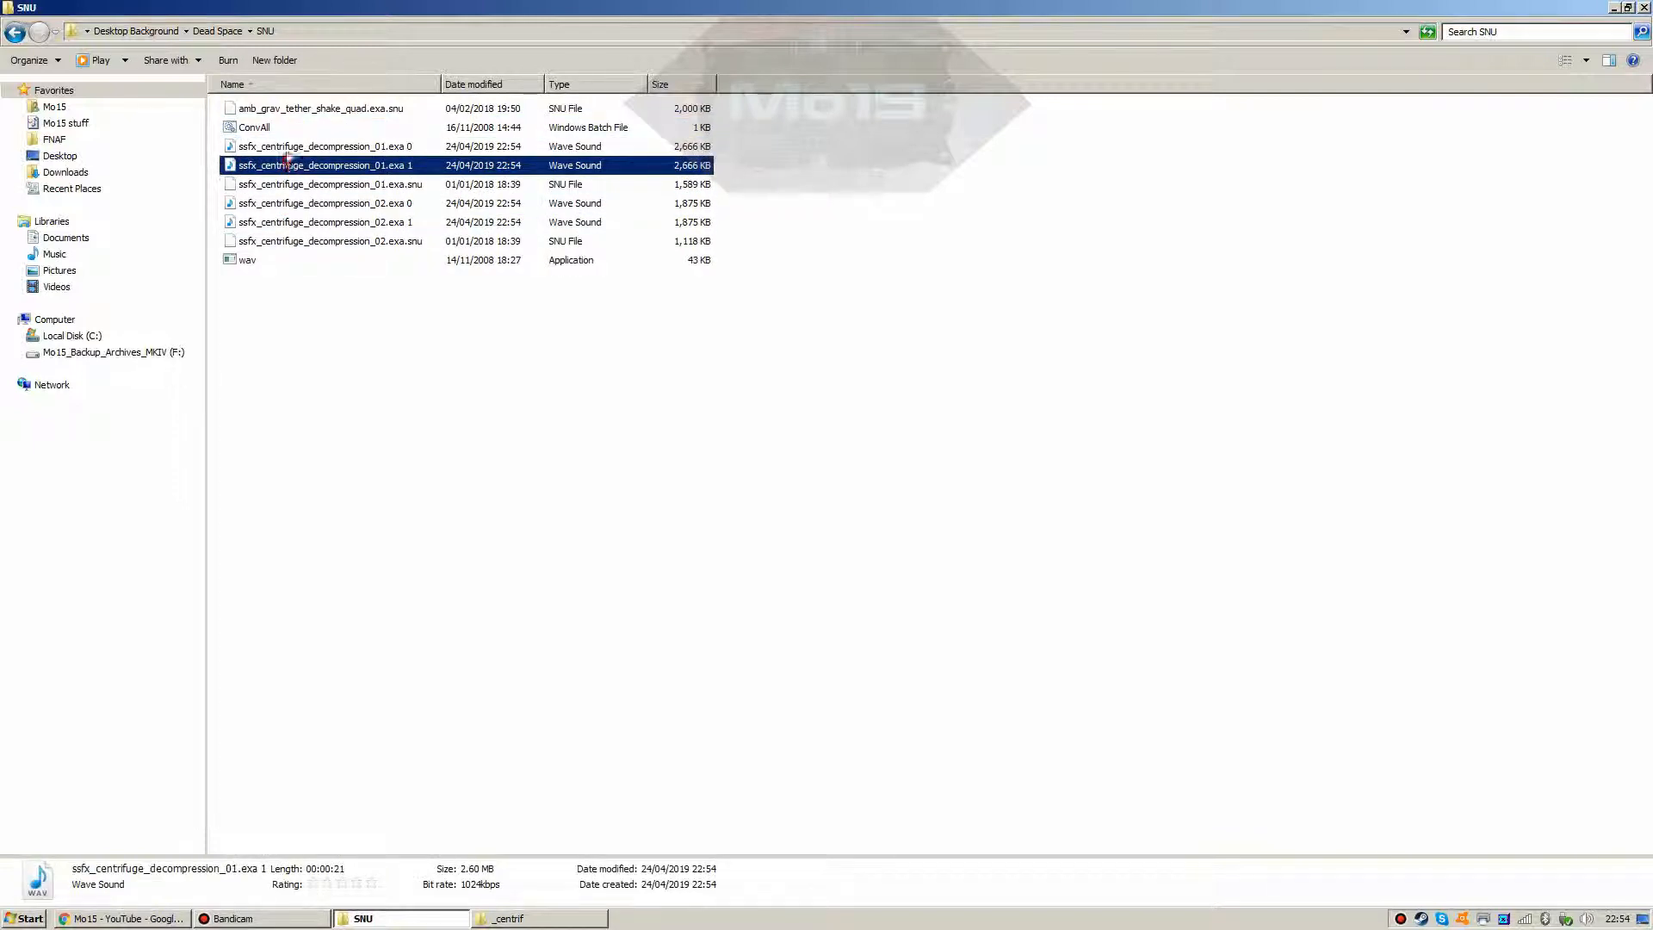
pyautogui.click(286, 148)
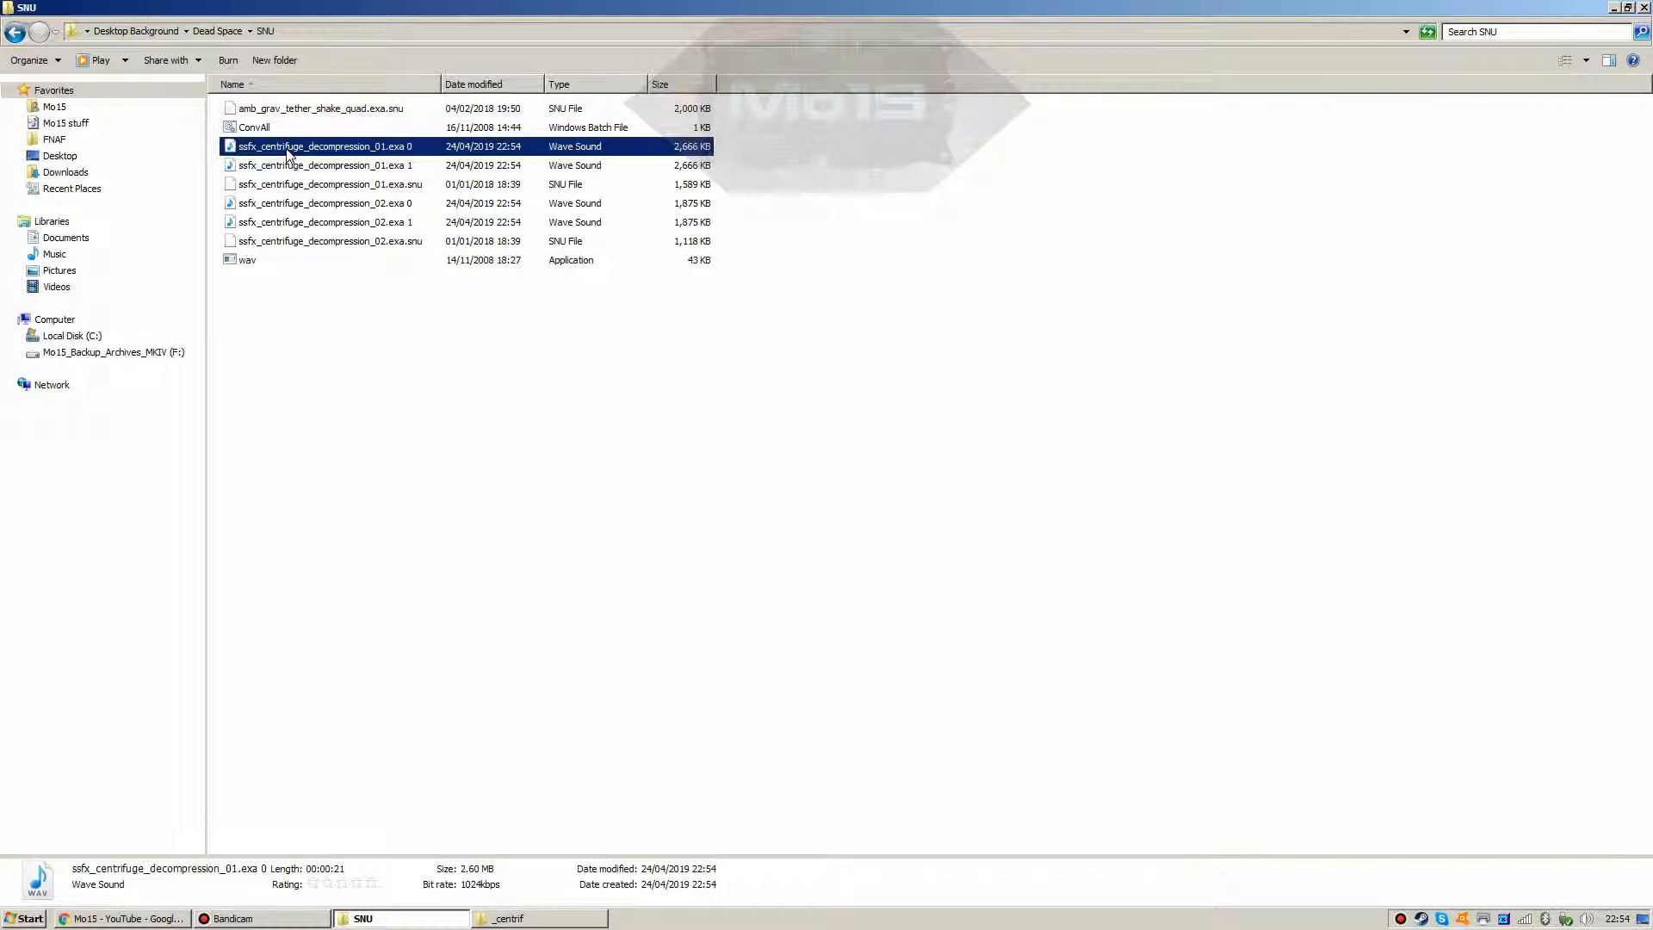
pyautogui.click(246, 261)
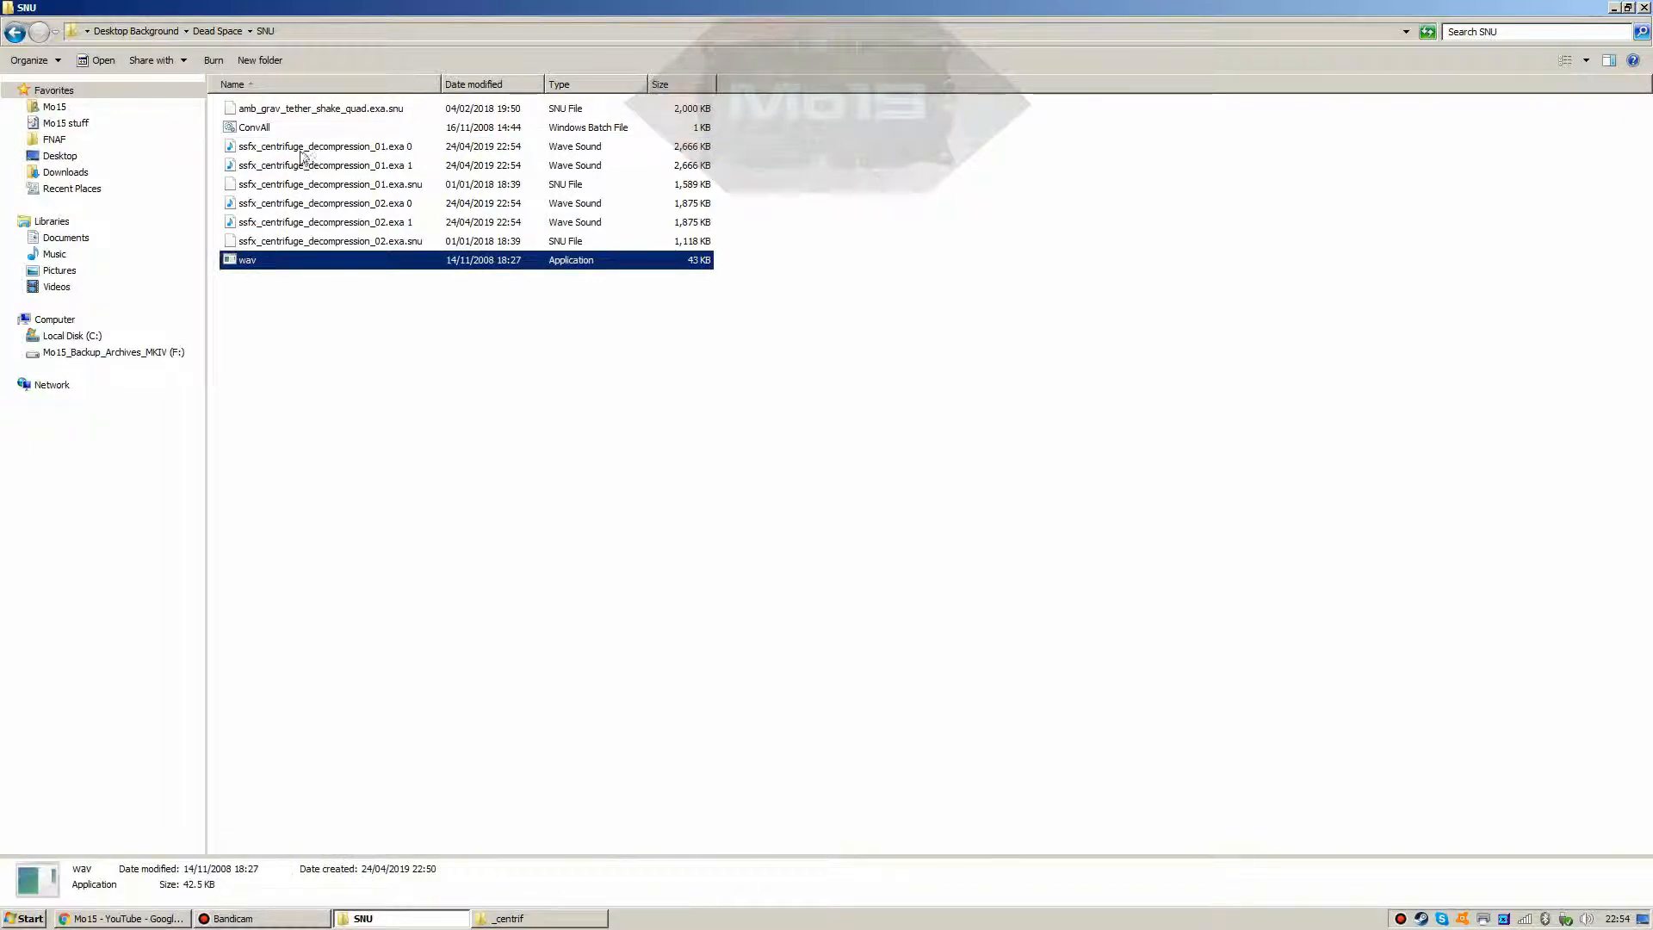
# Step: Delete the original 01.exa.snu and 02.exa.snu files from the SNU folder
pyautogui.click(291, 244)
pyautogui.keyDown('ctrl'); pyautogui.click(272, 189); pyautogui.keyUp('ctrl')
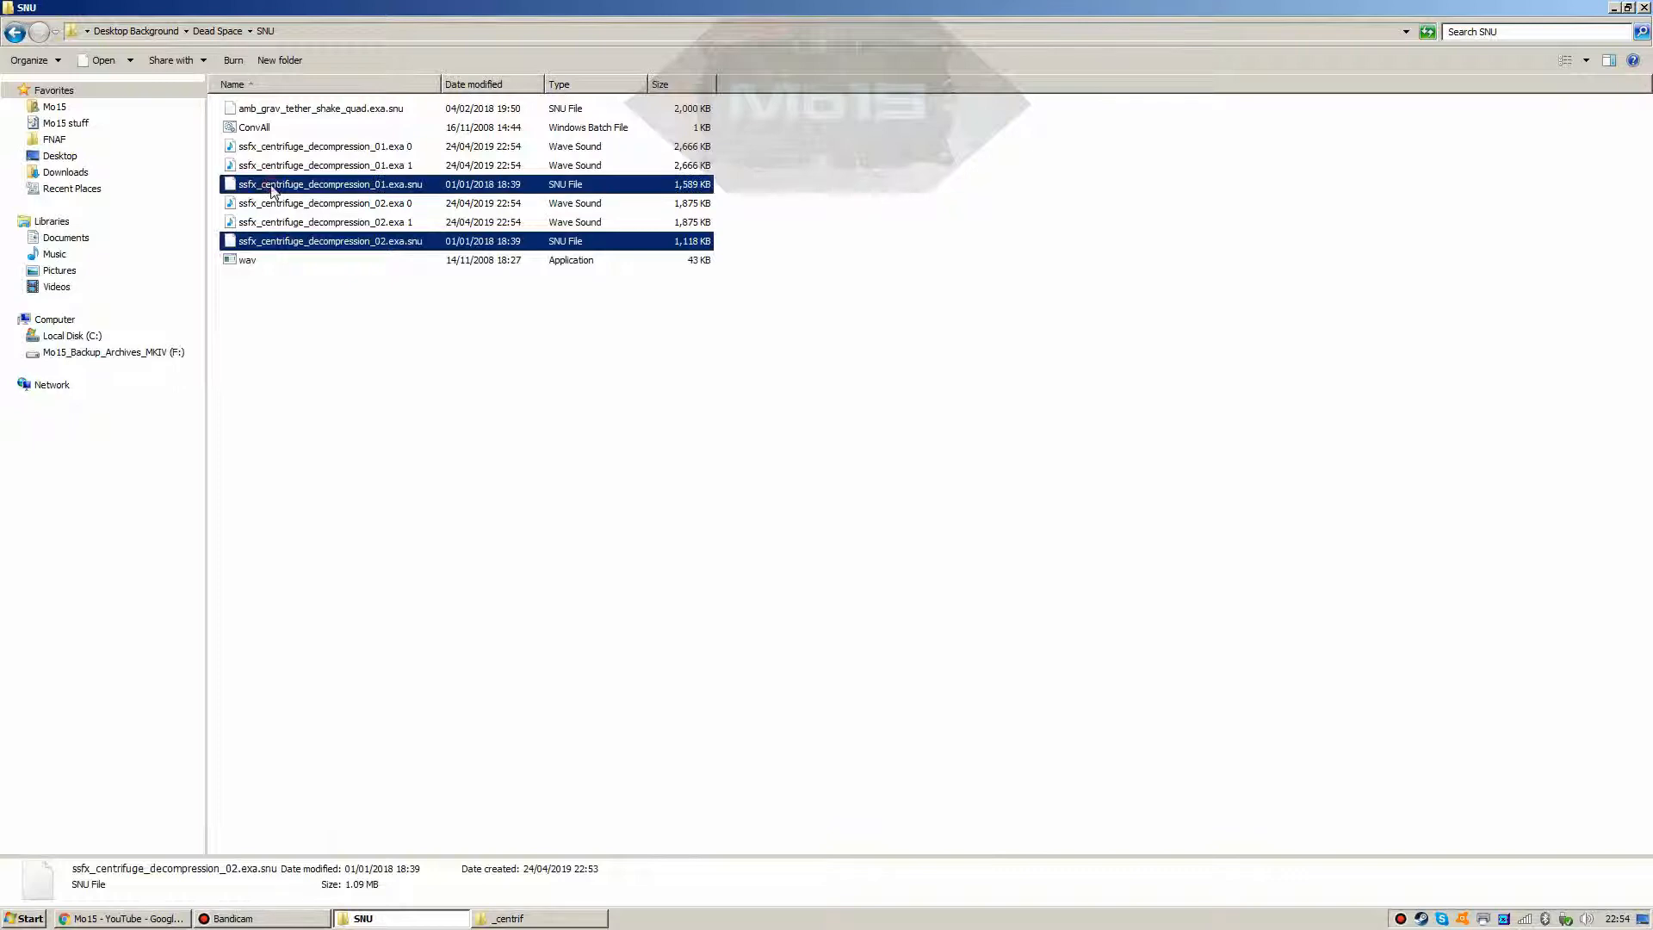
pyautogui.press('Delete')
pyautogui.press('Return')
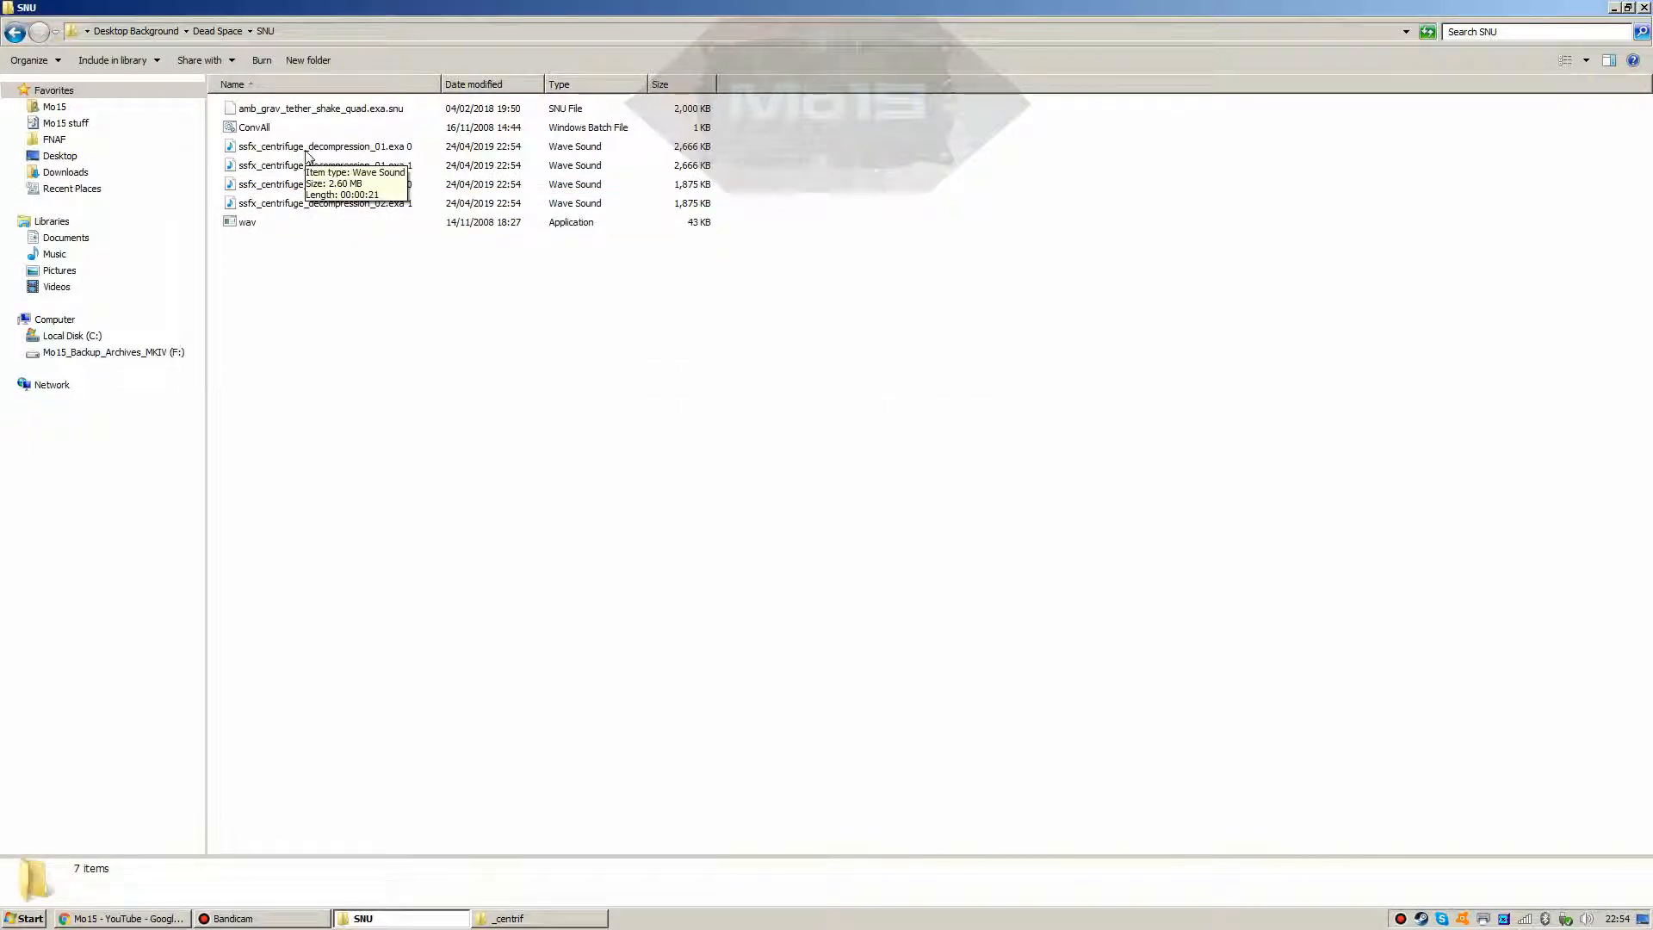
pyautogui.doubleClick(307, 151)
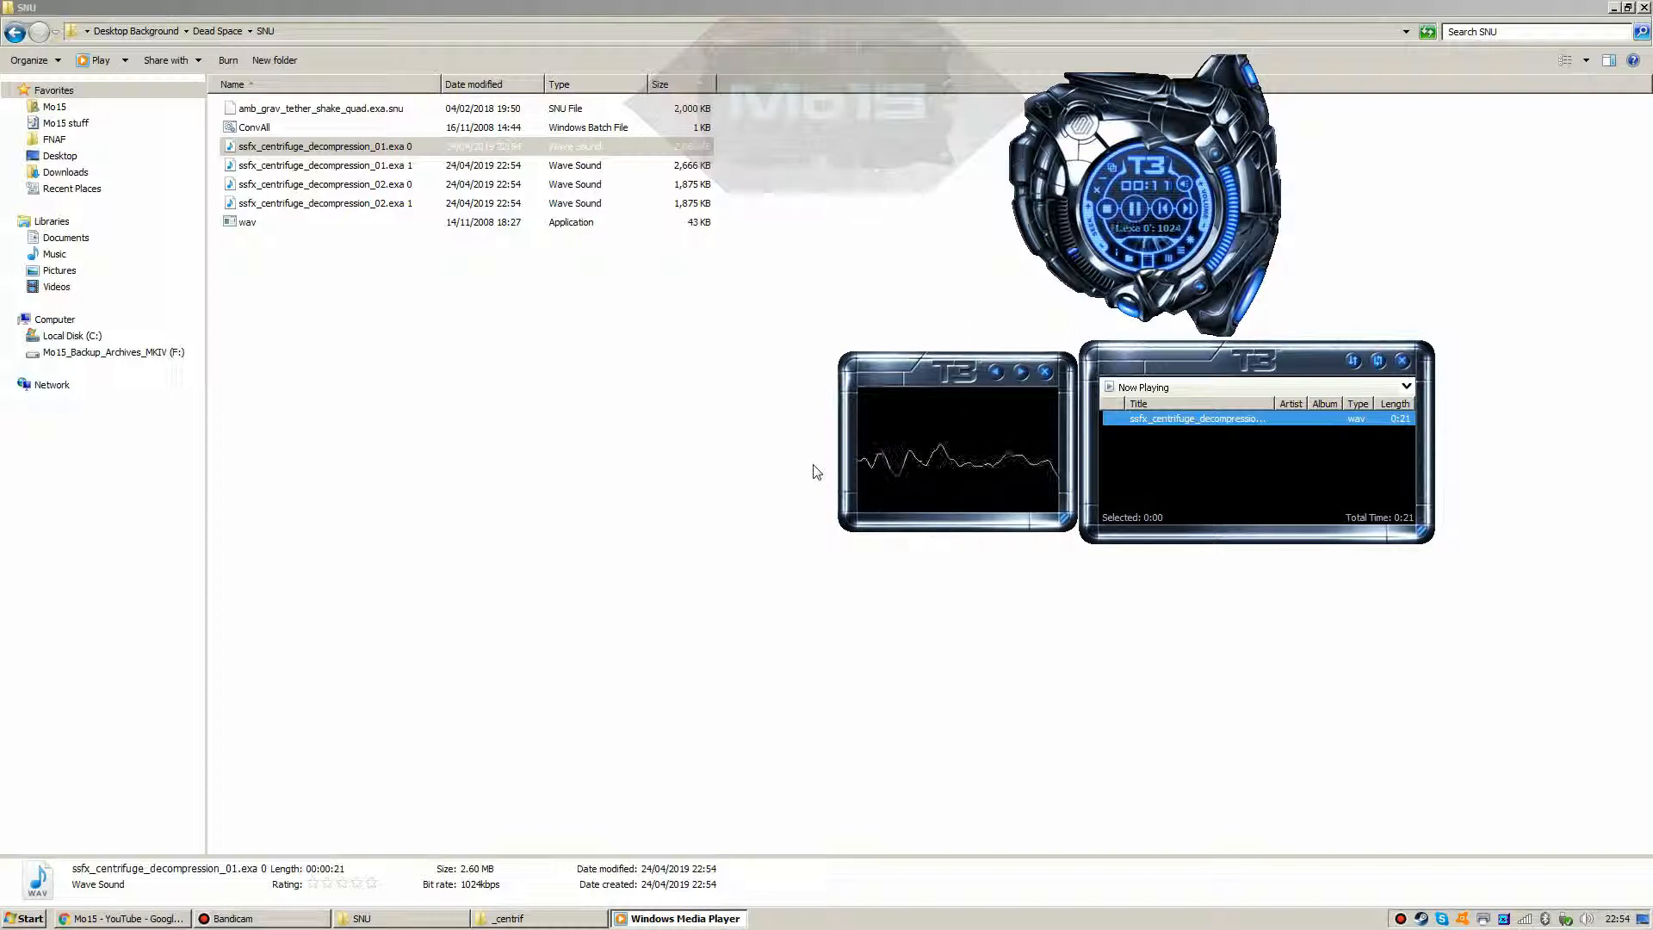
pyautogui.click(1091, 192)
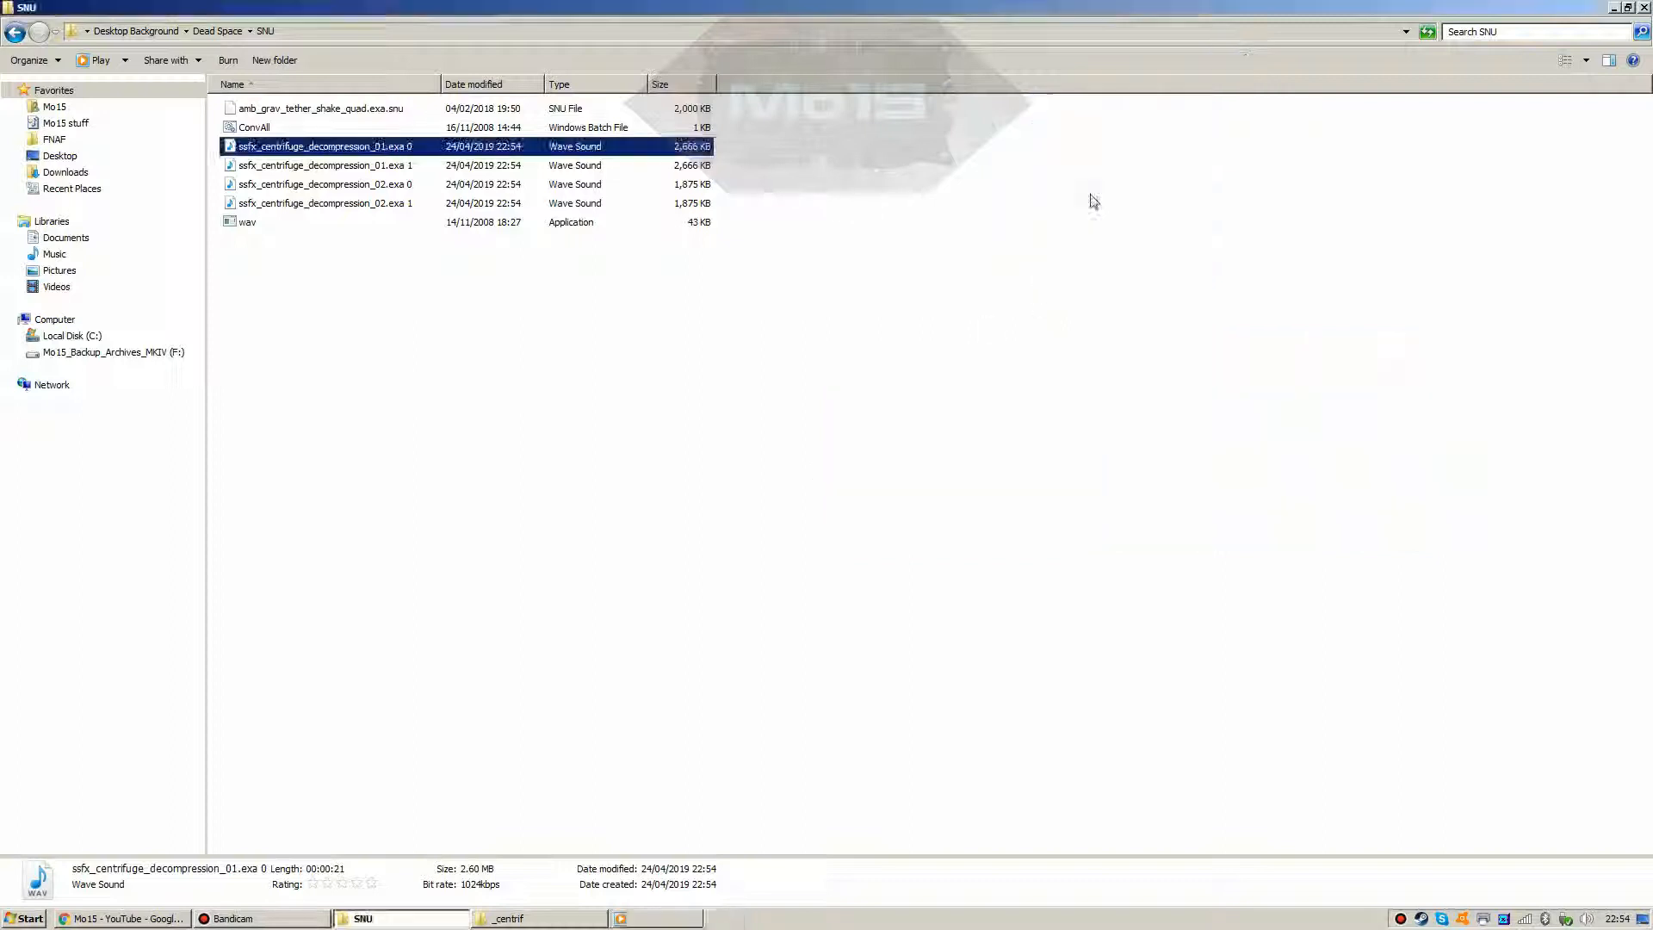
pyautogui.doubleClick(274, 184)
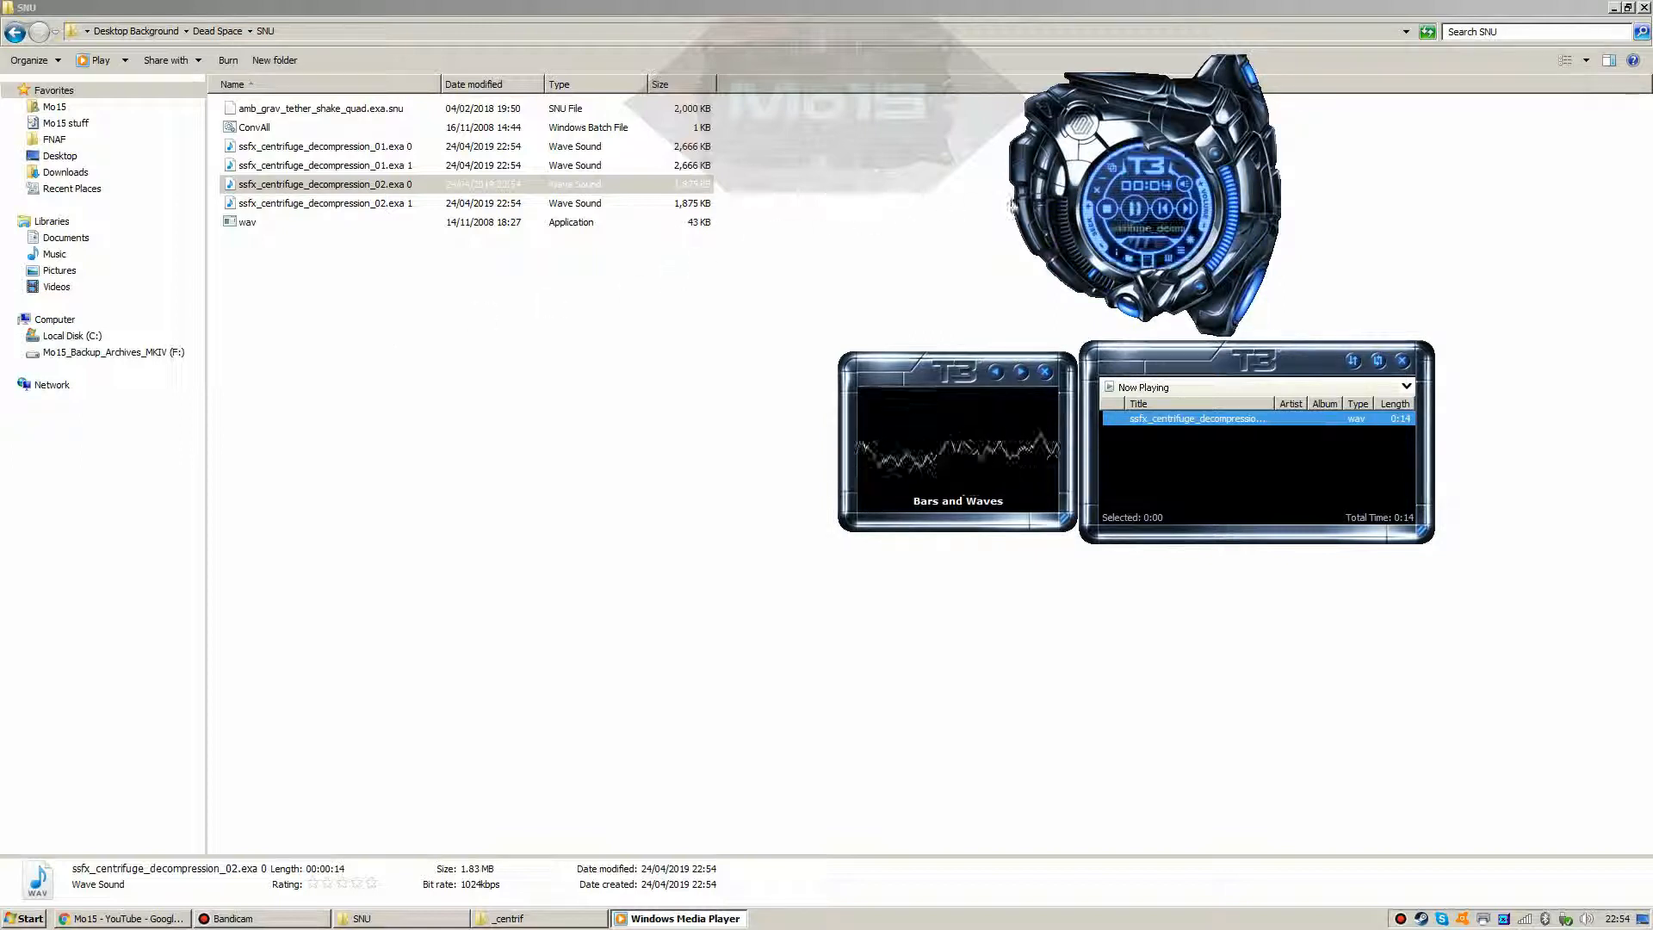
pyautogui.click(1094, 192)
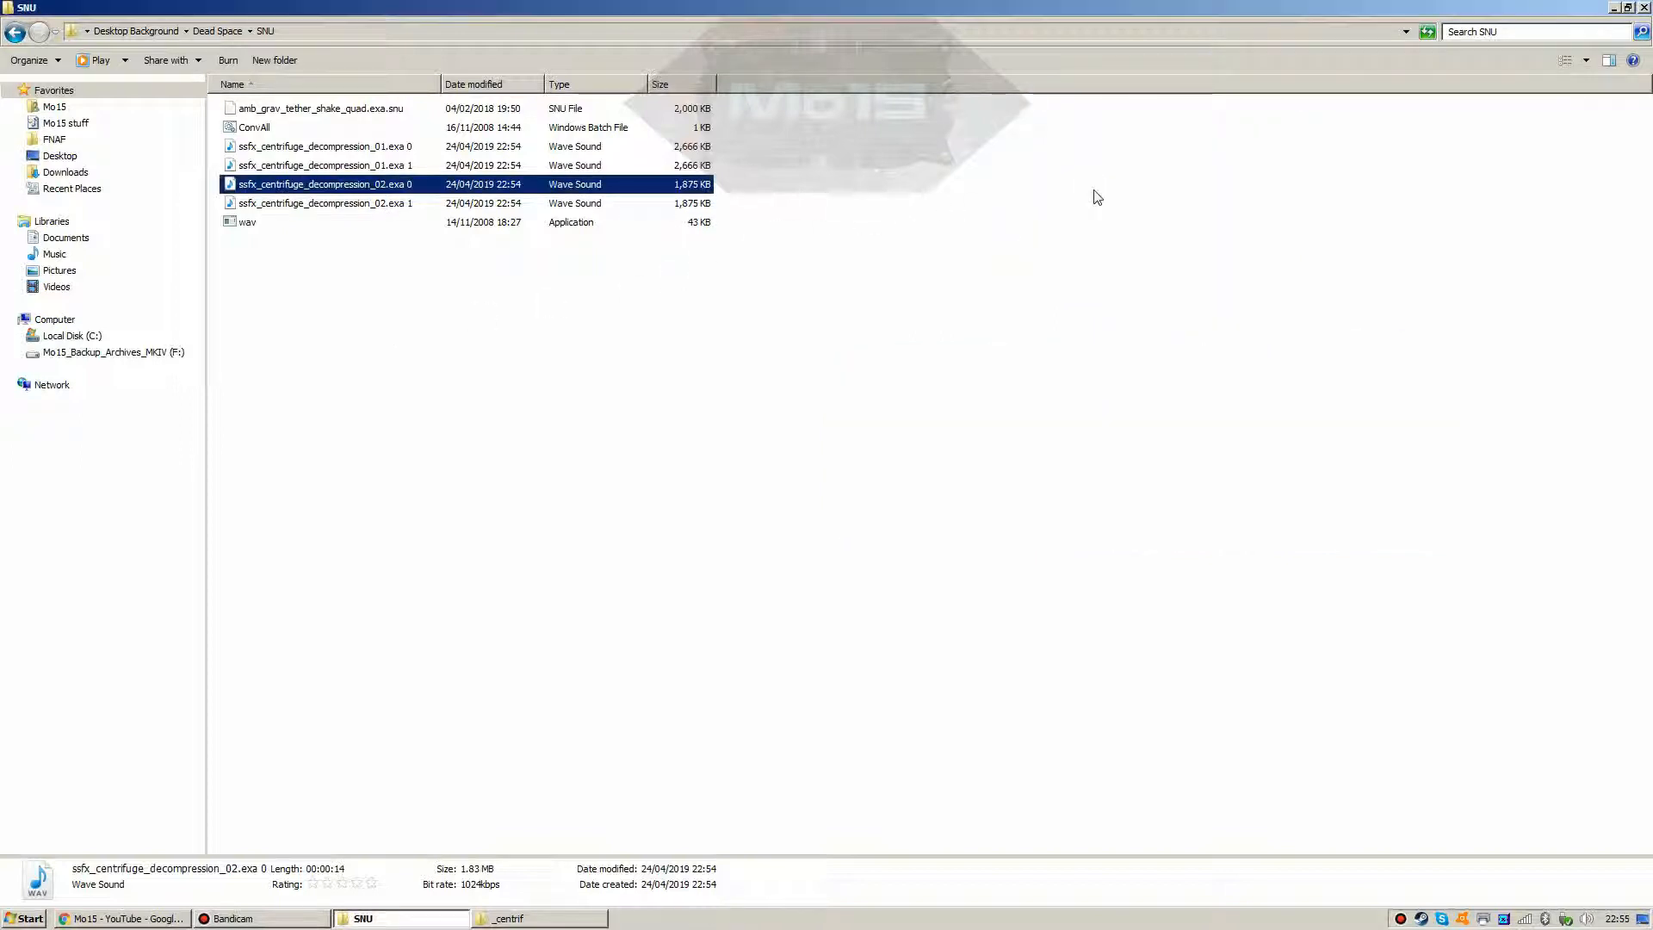
pyautogui.doubleClick(394, 207)
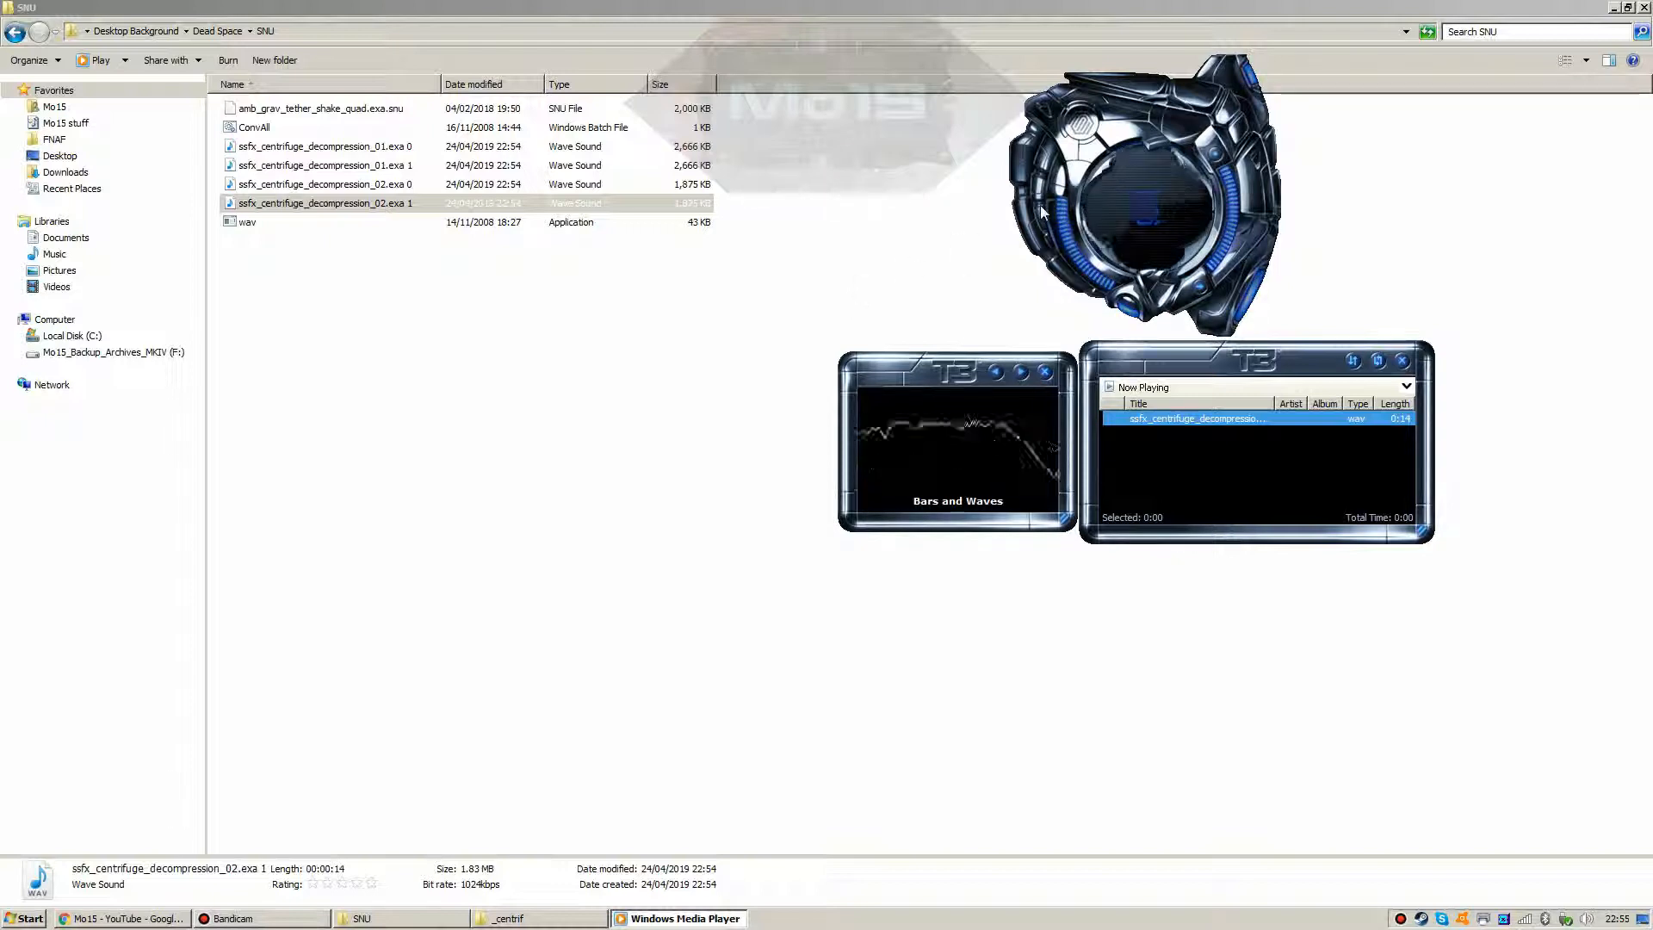
pyautogui.hotkey('alt', 'F4')
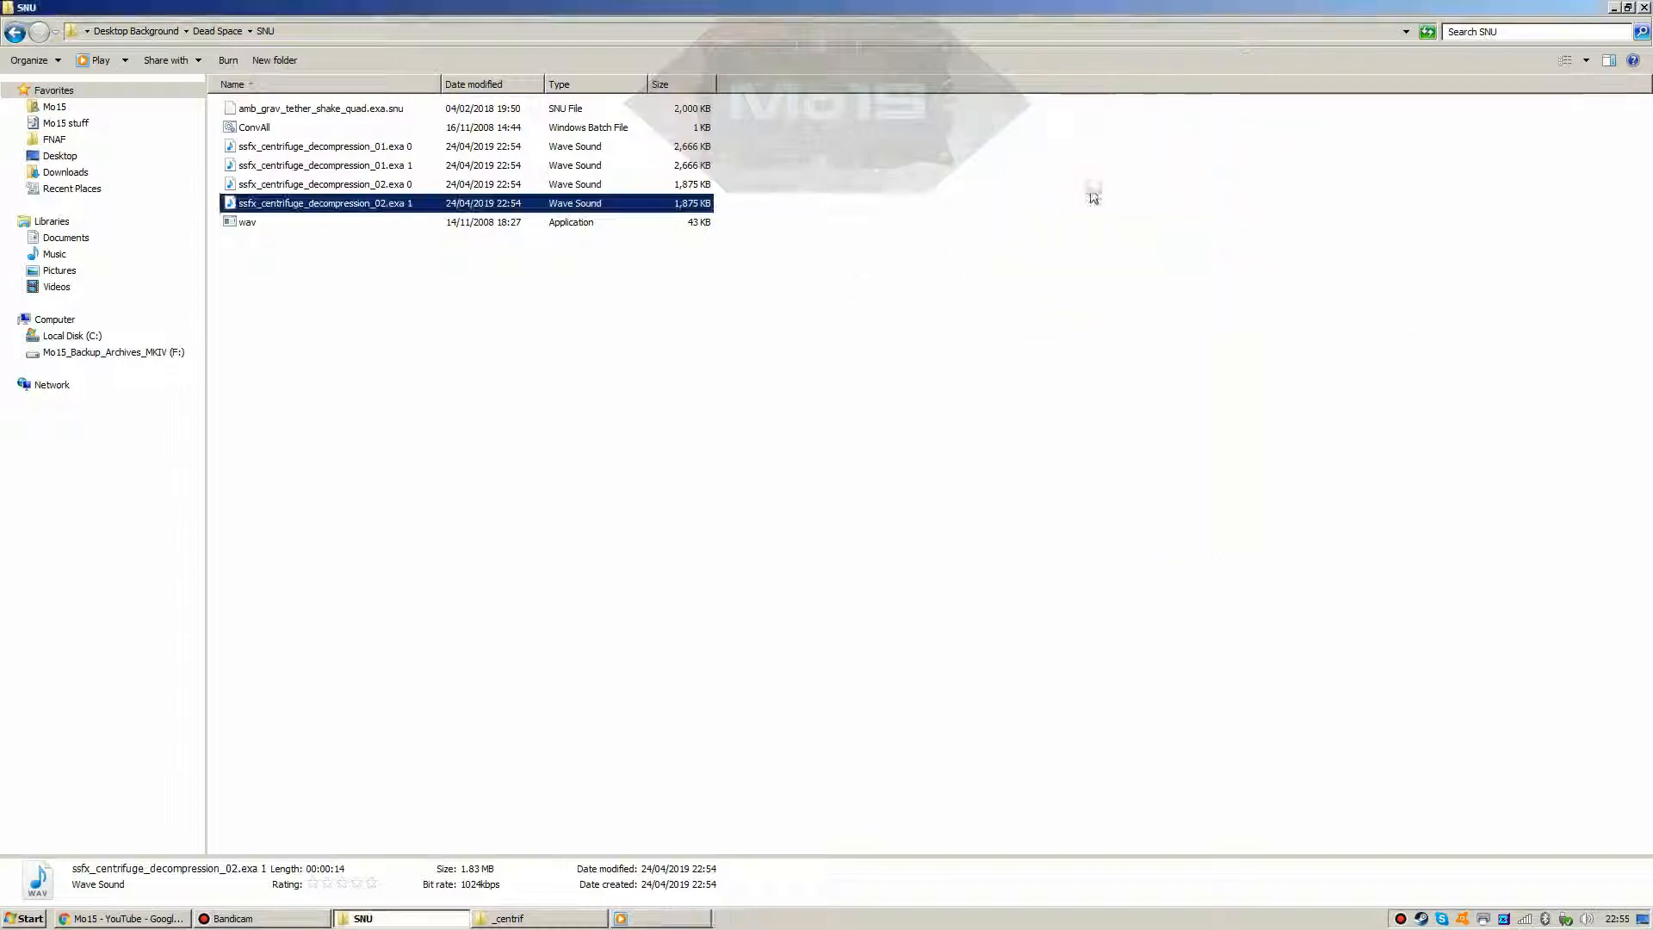
pyautogui.click(552, 256)
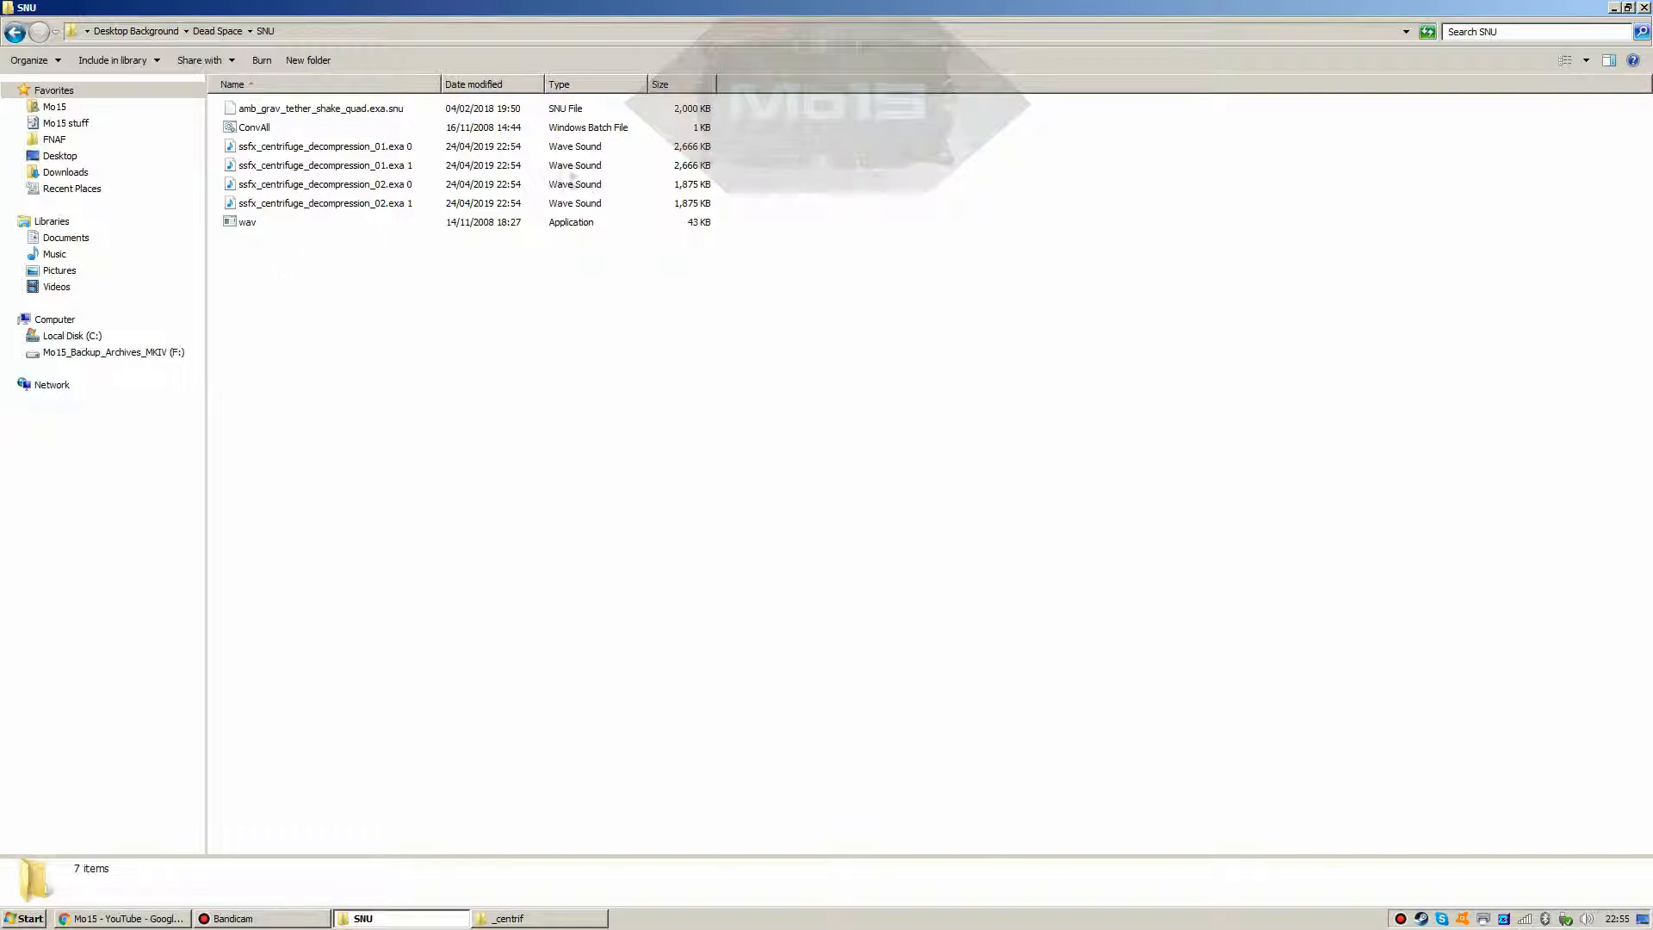
# Step: Delete the four converted Wave Sound files from the SNU folder
pyautogui.click(375, 148)
pyautogui.keyDown('shift'); pyautogui.click(370, 207); pyautogui.keyUp('shift')
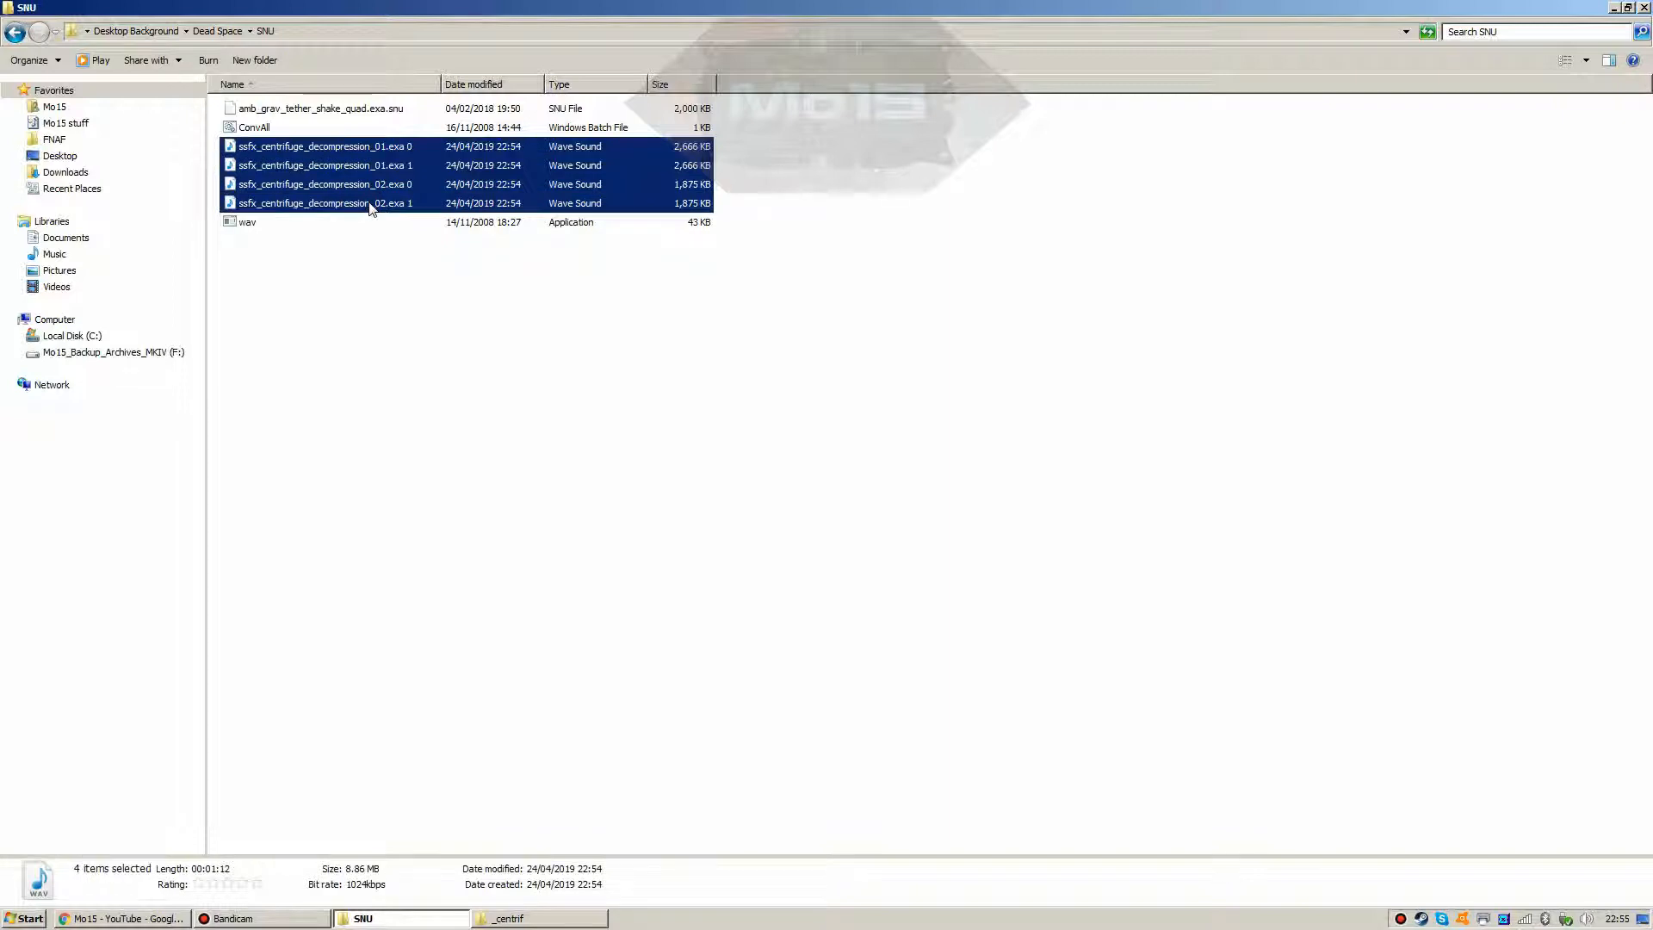
pyautogui.press('Delete')
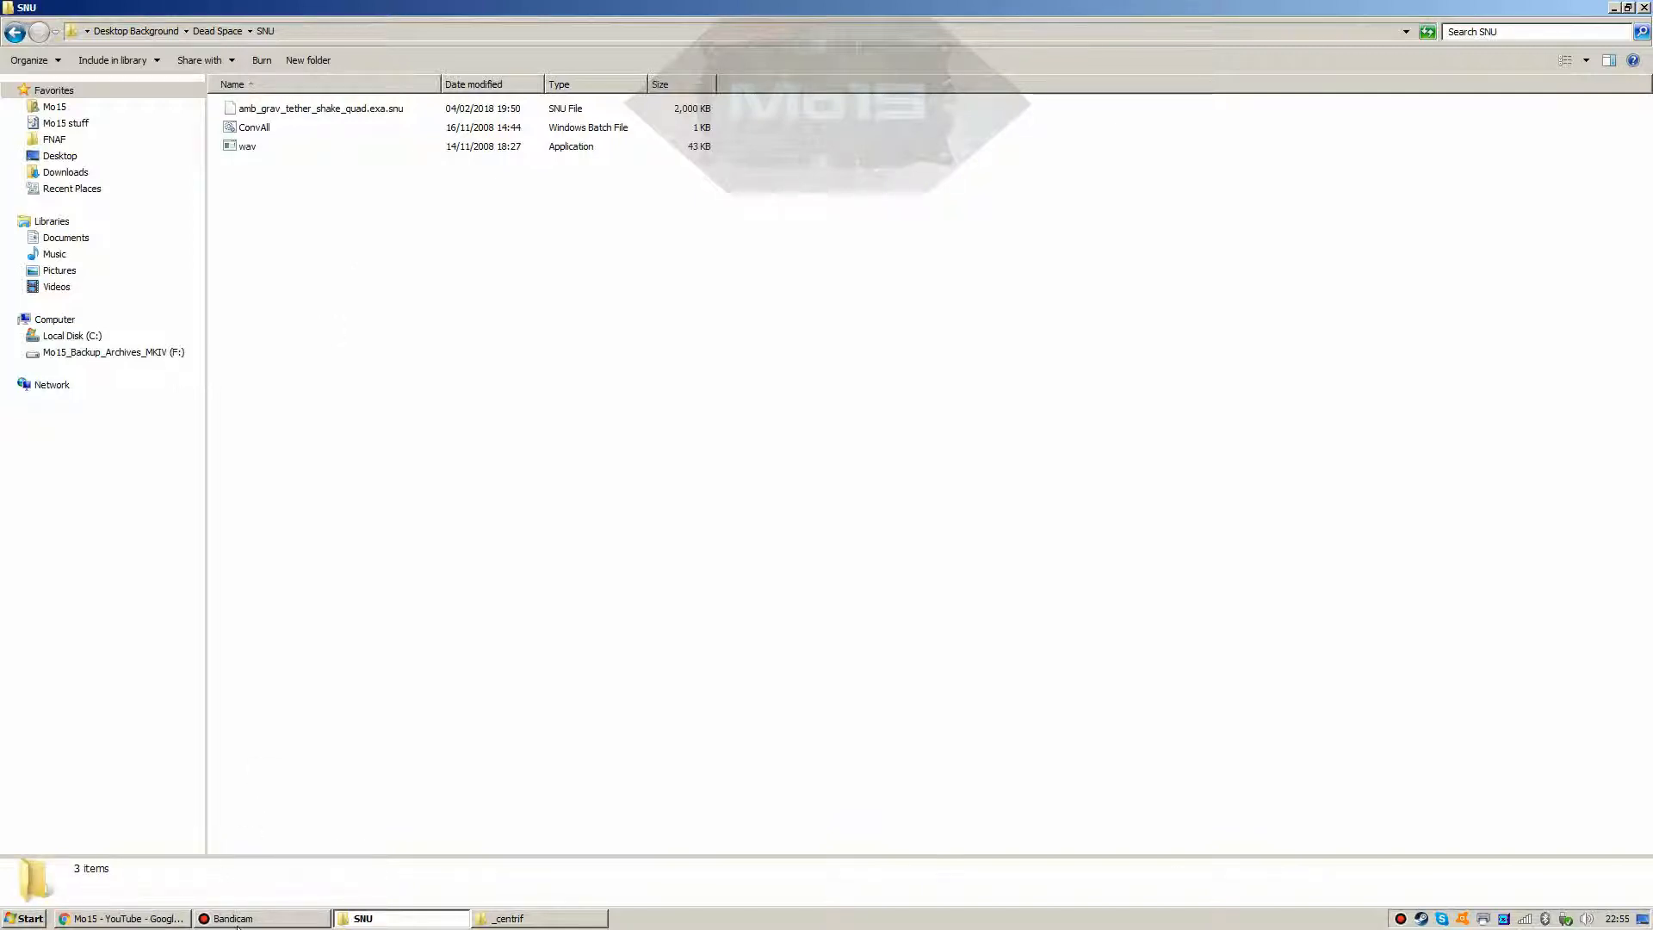
# Step: Switch through the taskbar windows to bring the _centrif folder window forward
pyautogui.click(161, 917)
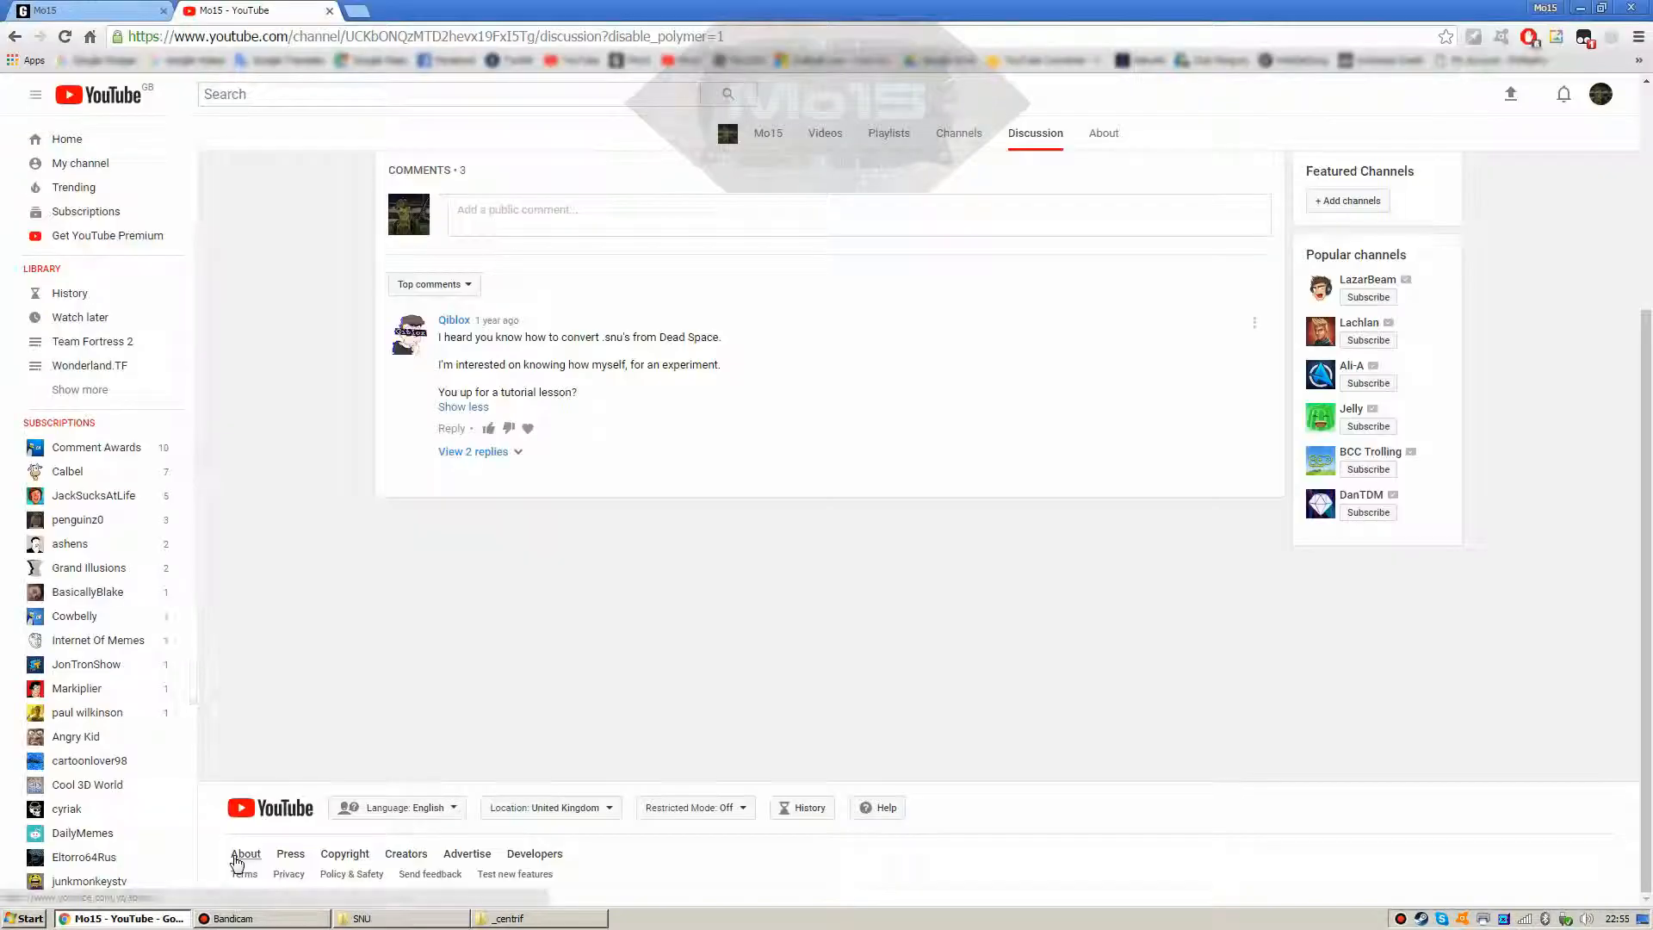
pyautogui.click(172, 918)
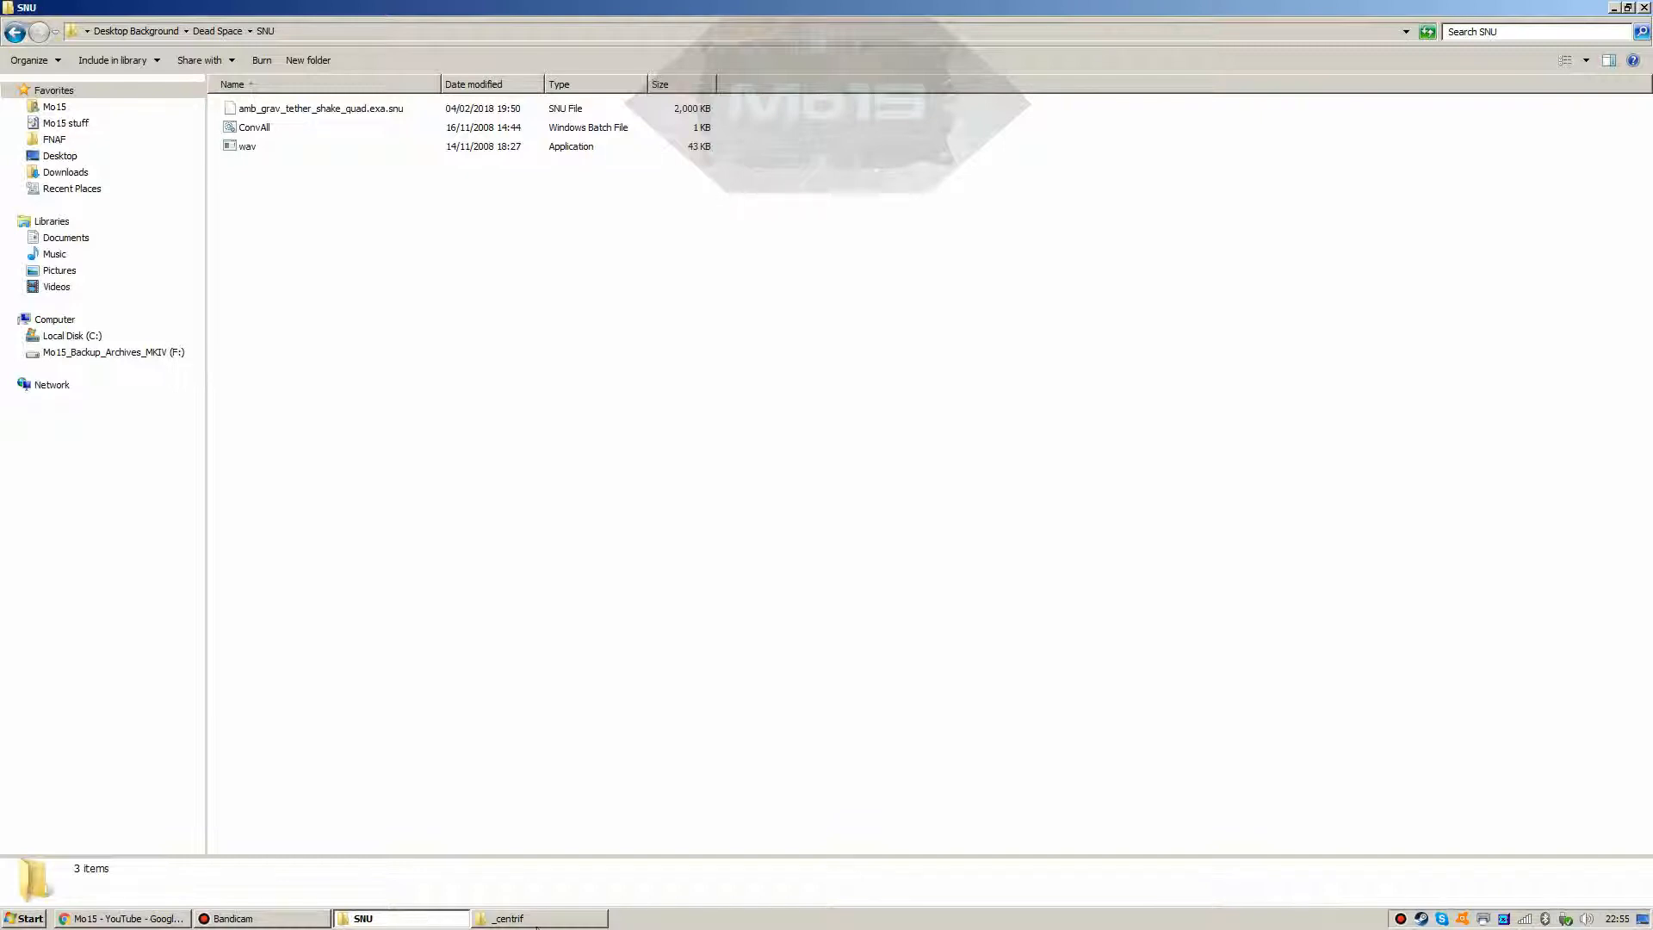
pyautogui.click(537, 921)
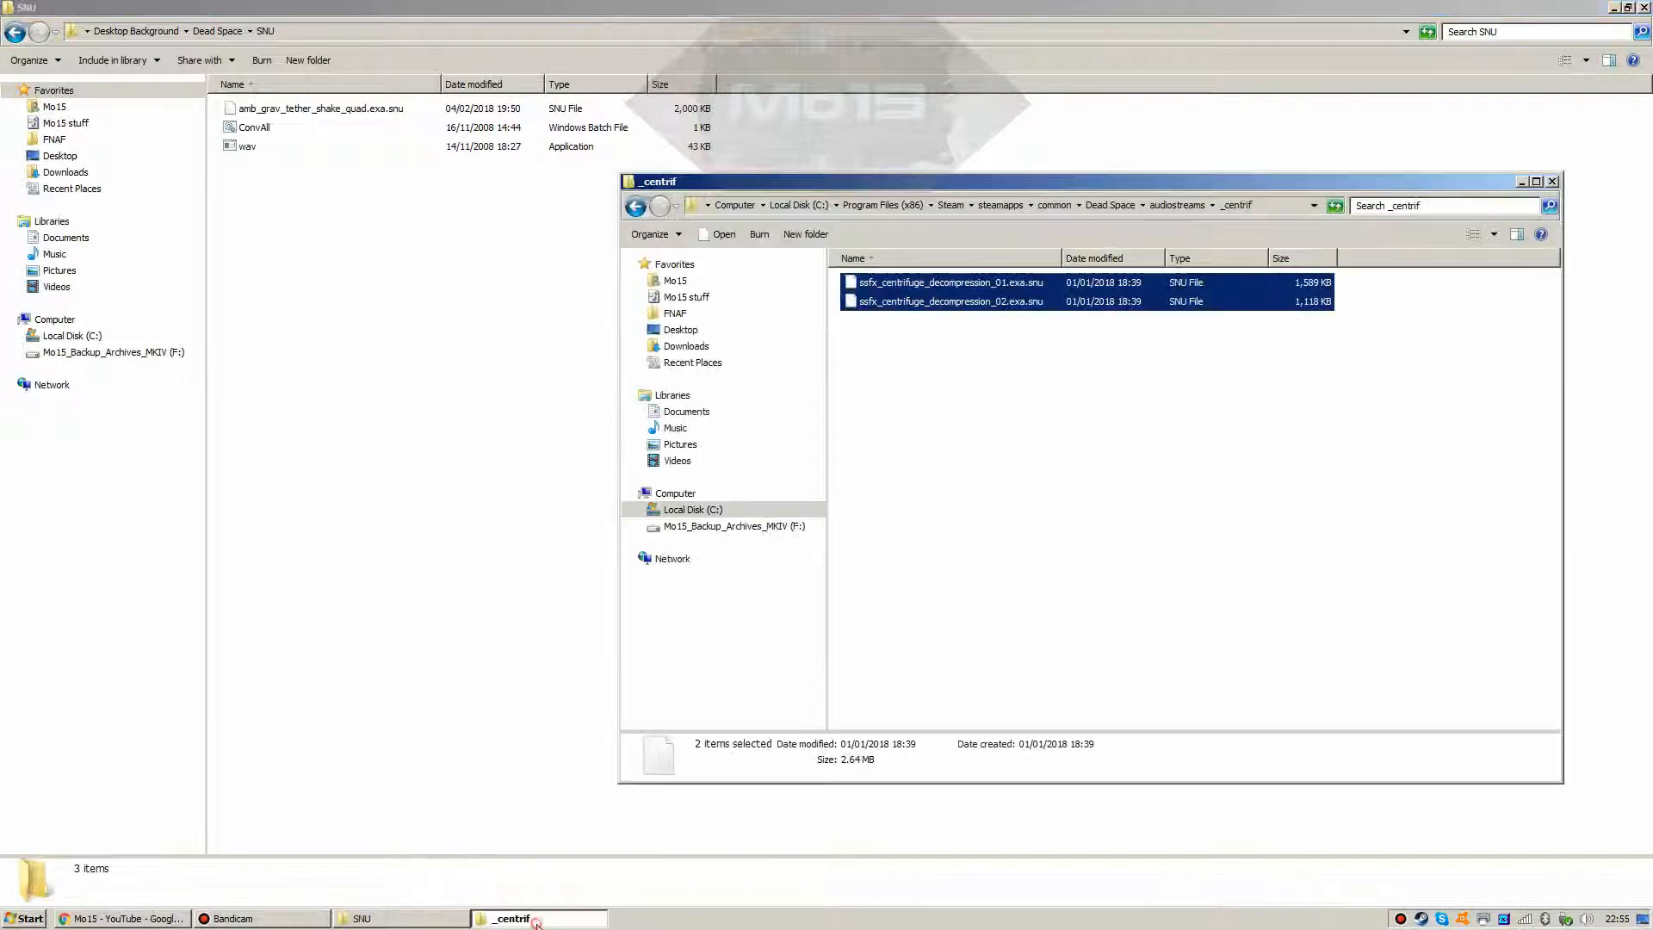
# Step: Return to audiostreams and open _leviath, holding ssfx_leviathan_door_open_lights_on.exa.snu
pyautogui.click(634, 206)
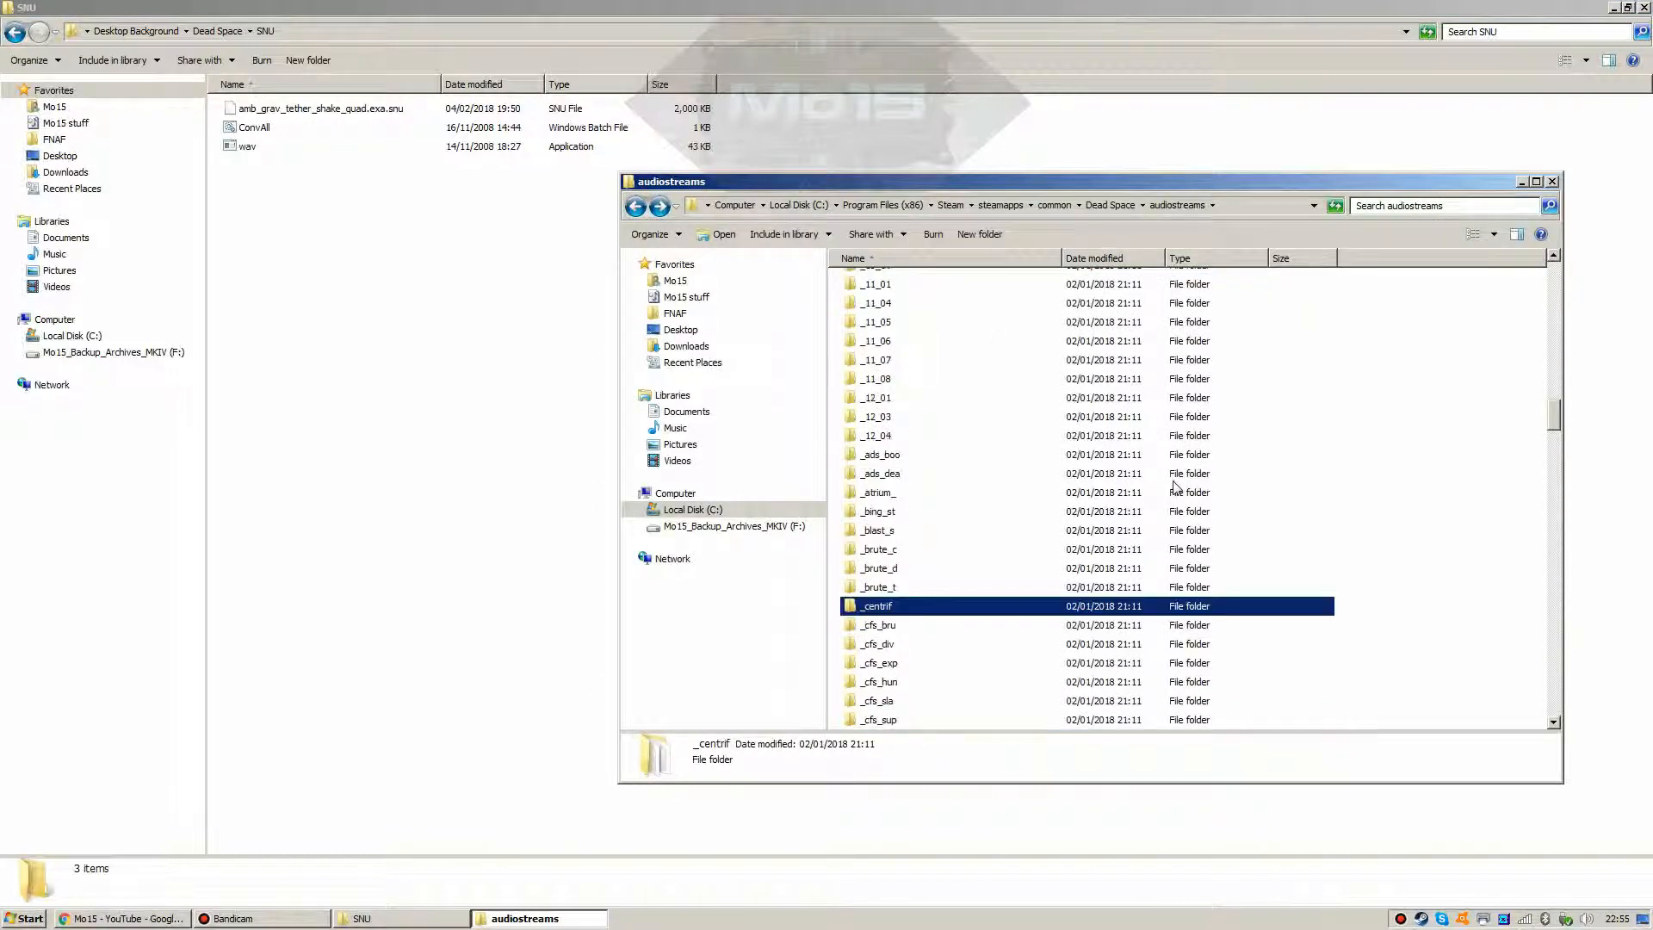
pyautogui.scroll(-7, 1168, 499)
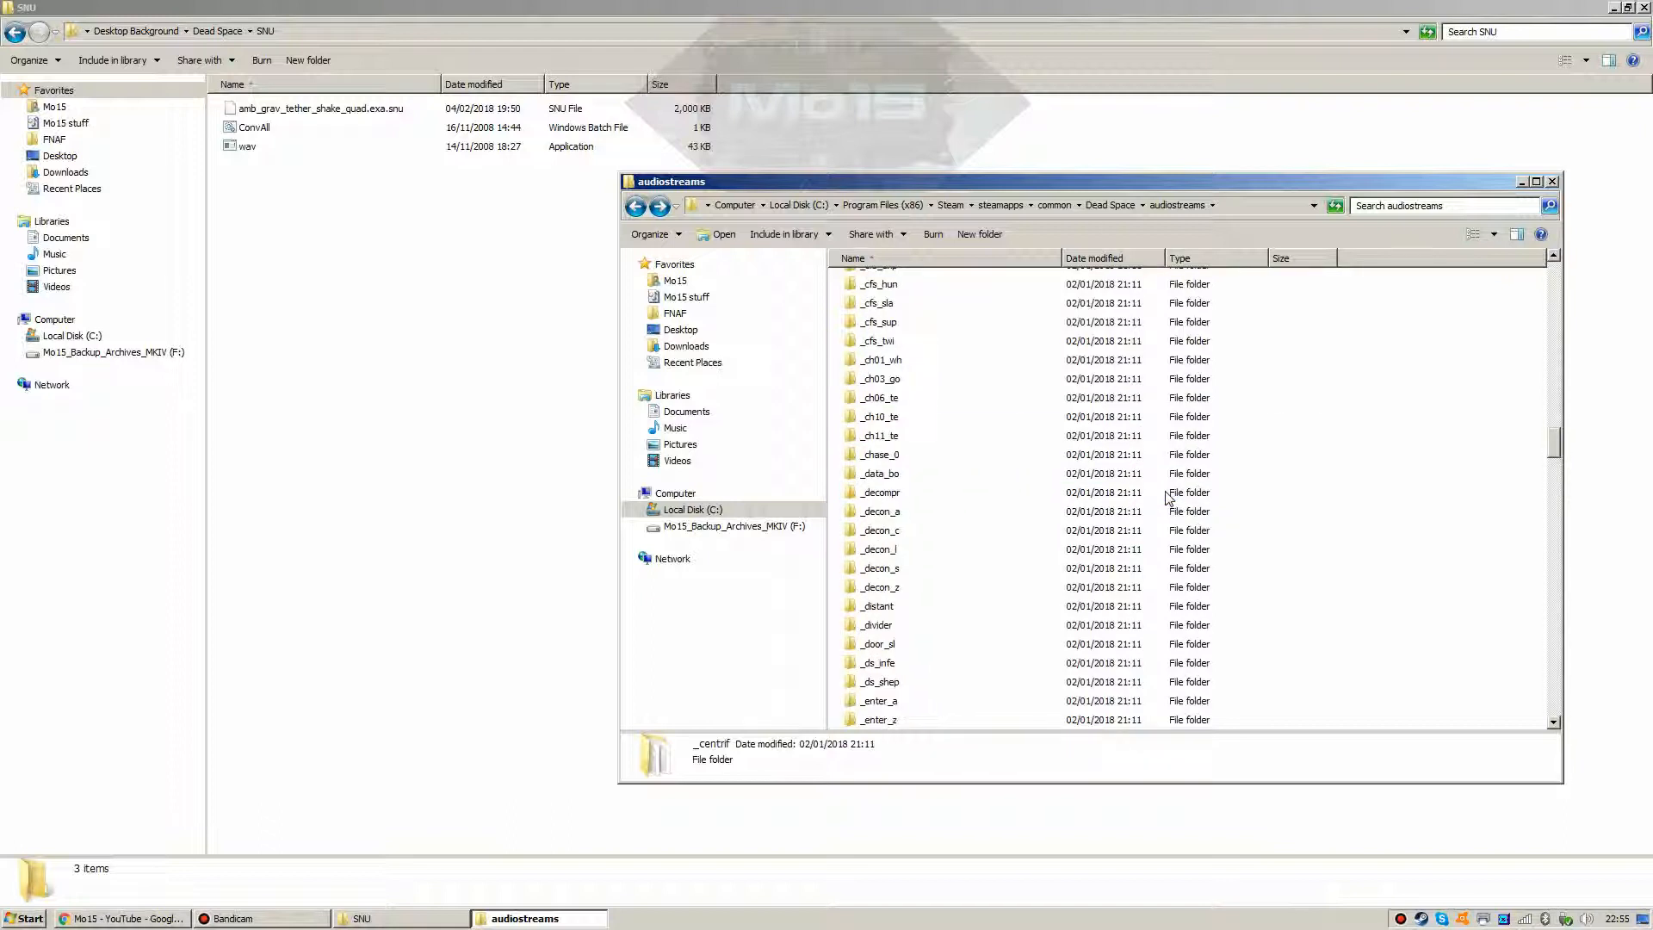
pyautogui.scroll(-7, 1168, 499)
pyautogui.scroll(-6, 1168, 499)
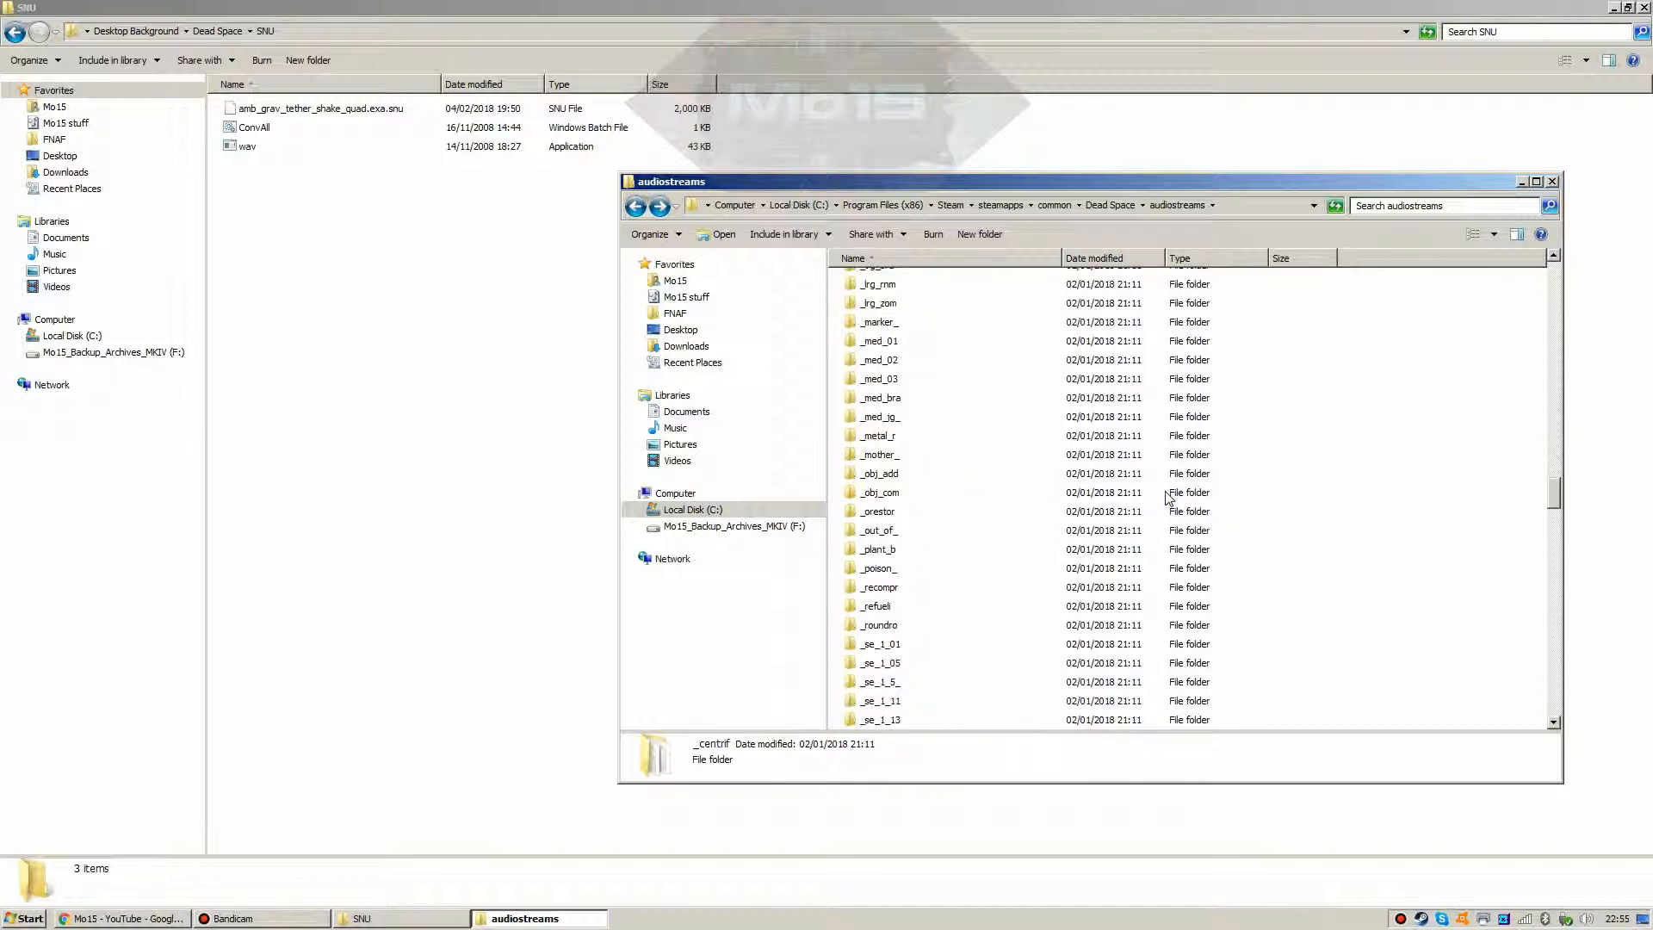
pyautogui.scroll(3, 1168, 498)
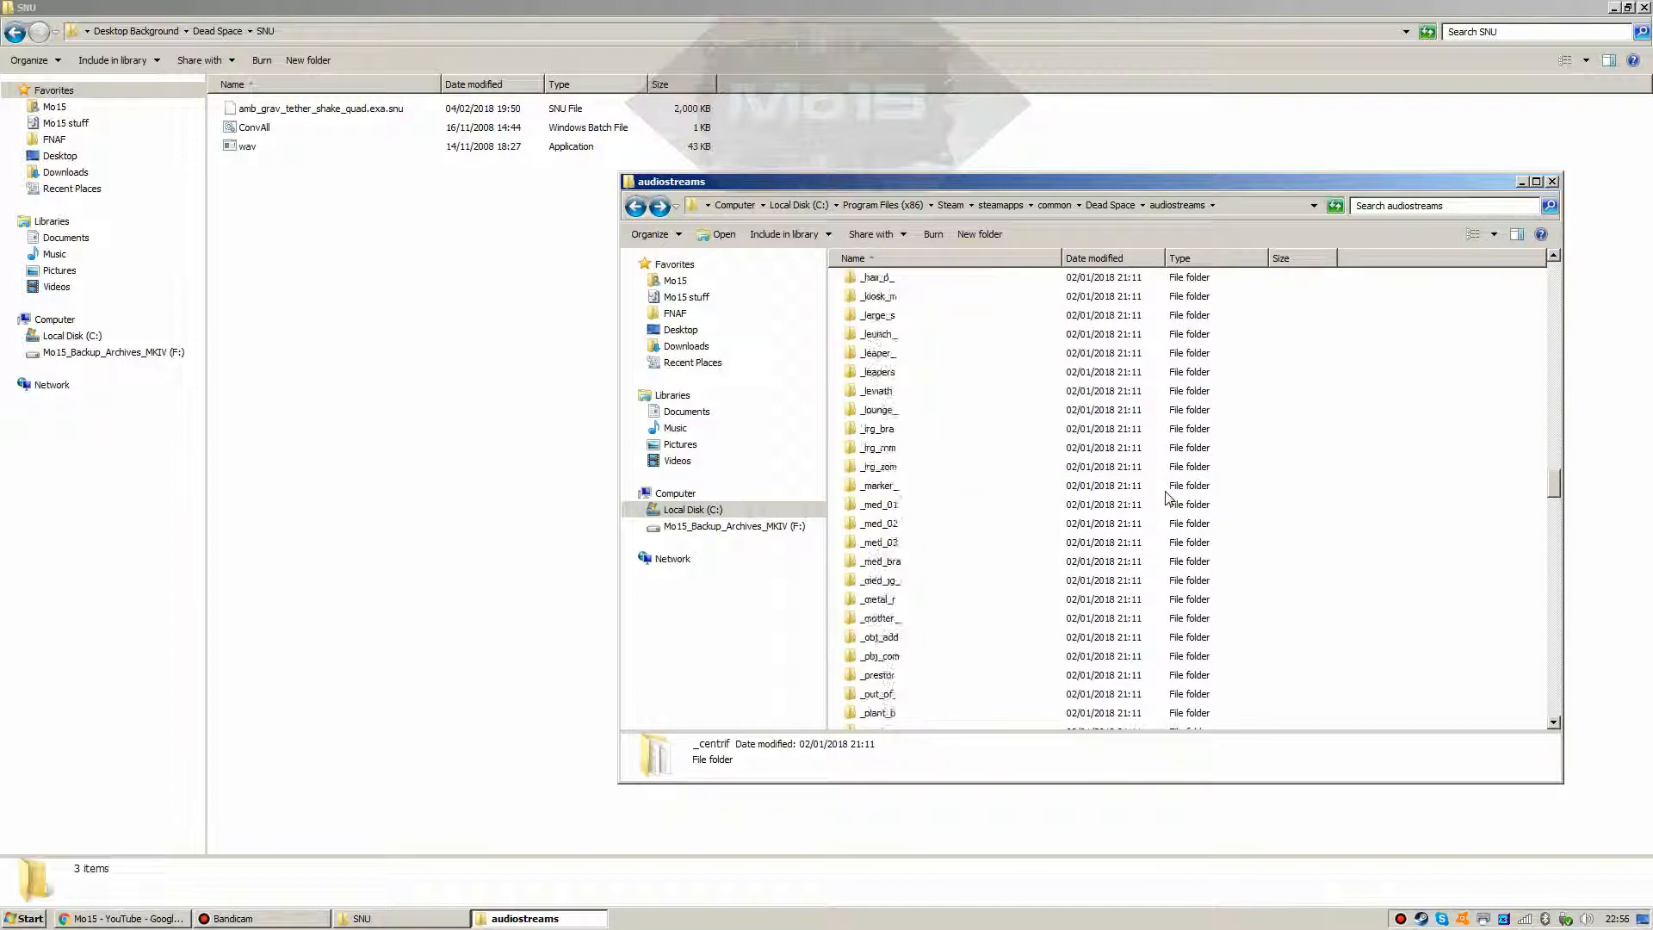
pyautogui.click(886, 392)
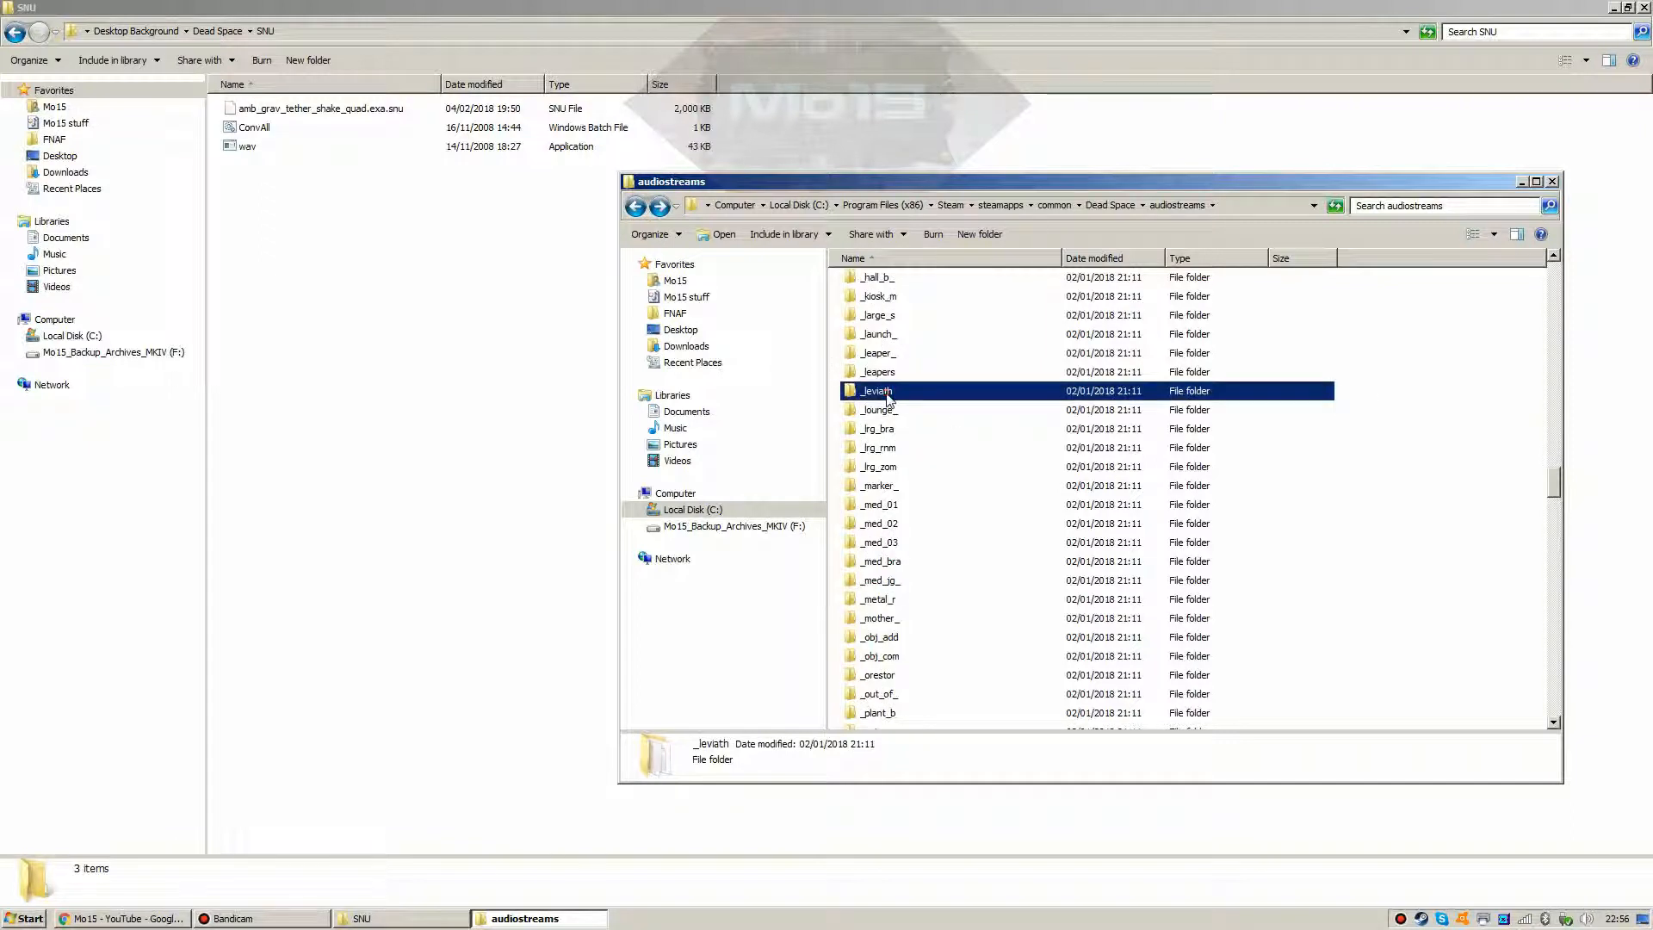
pyautogui.doubleClick(888, 396)
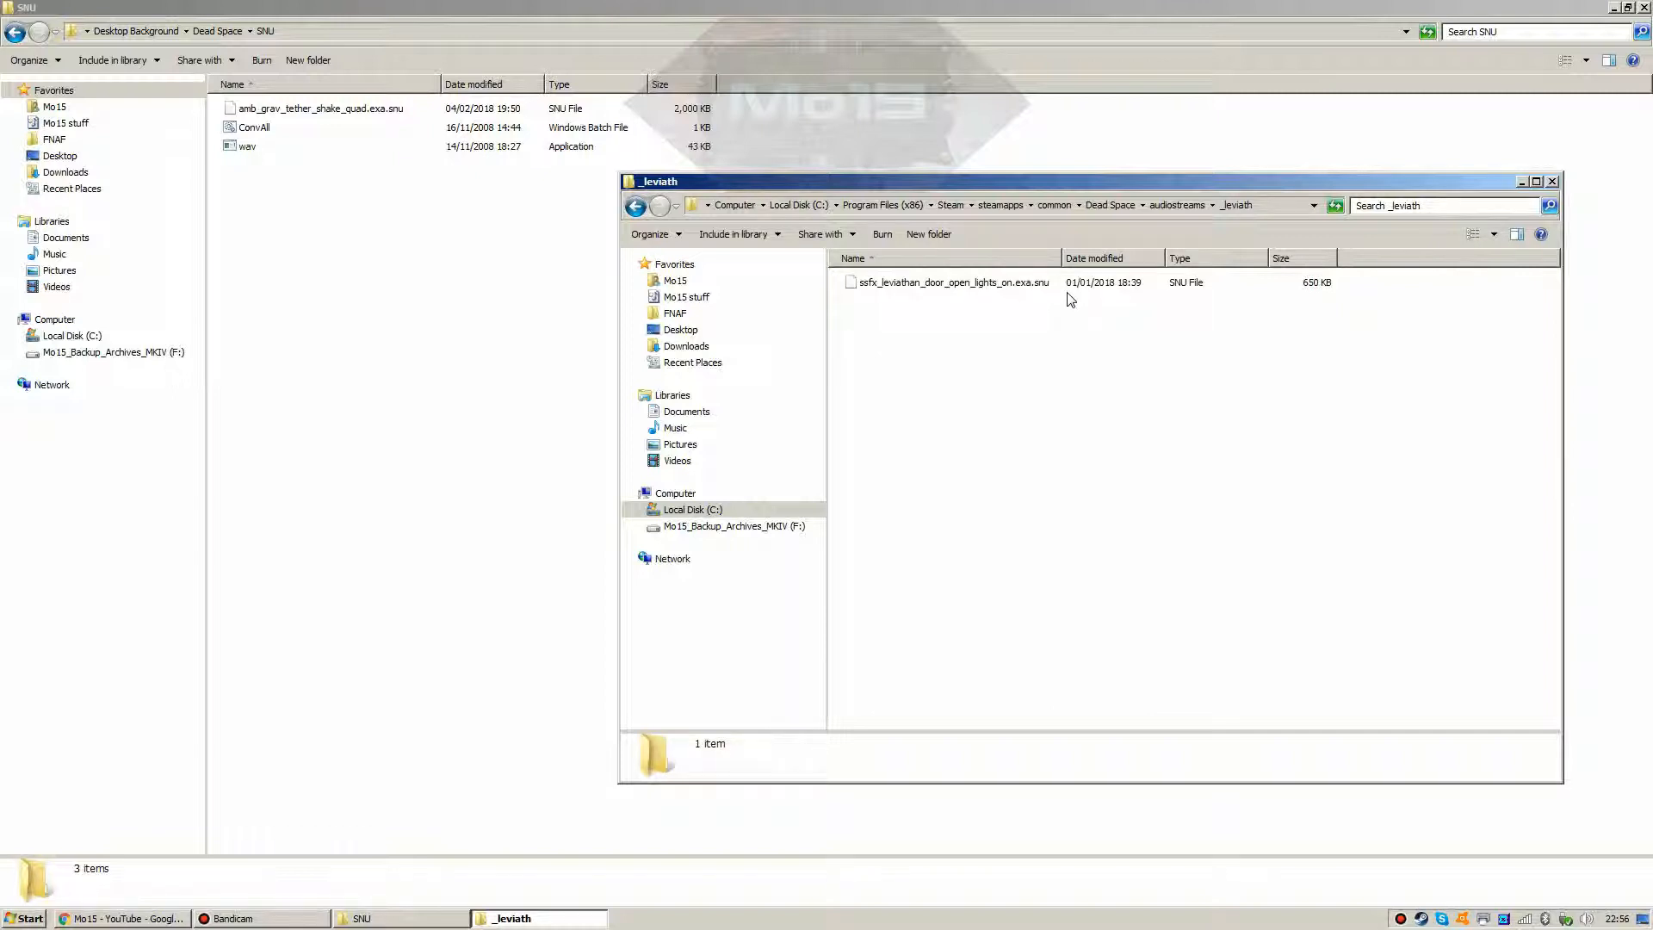
# Step: Copy the leviathan door .snu file into SNU, convert it with ConvAll and play the WAV
pyautogui.moveTo(1011, 285); pyautogui.dragTo(463, 318)
pyautogui.click(487, 356)
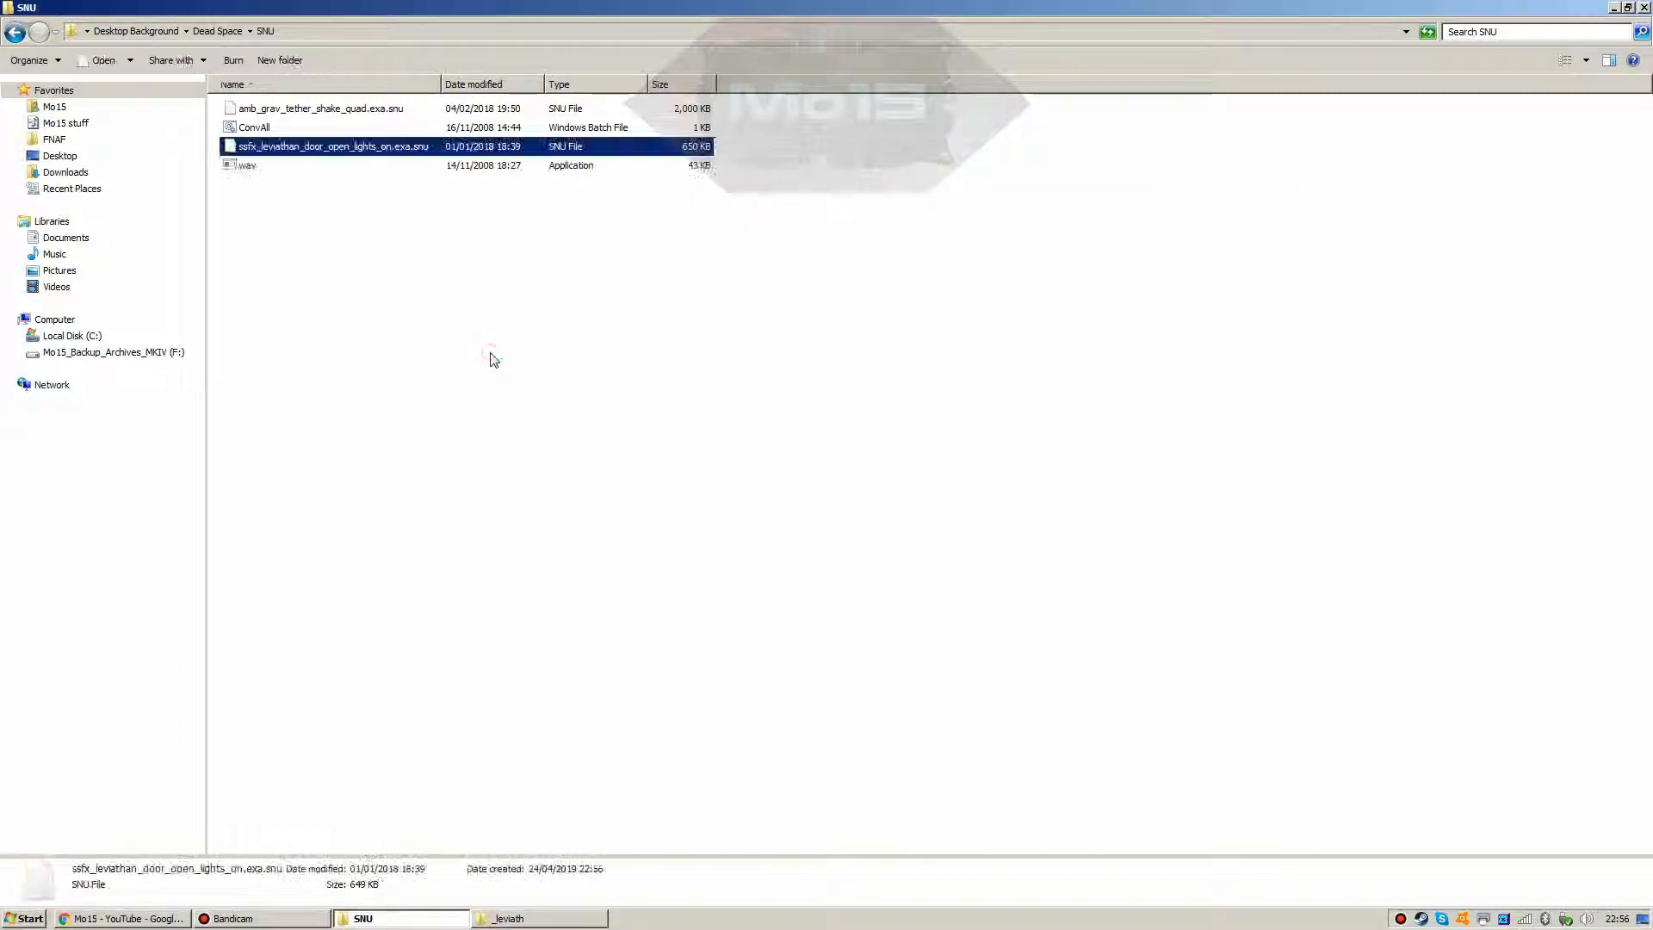
pyautogui.doubleClick(262, 131)
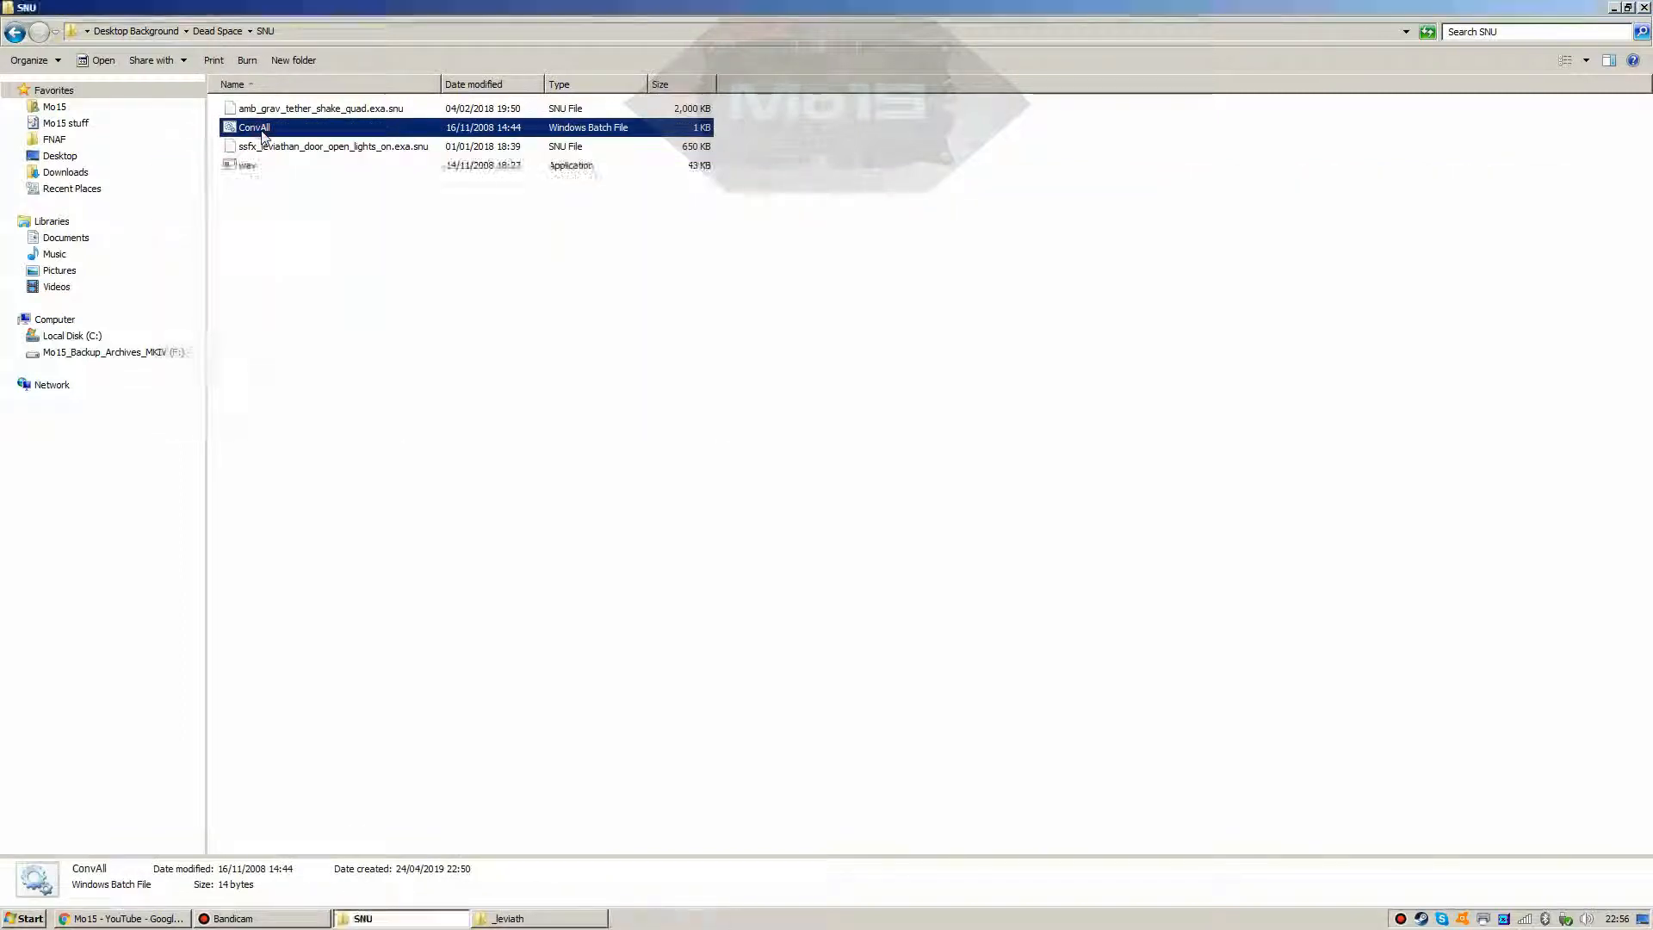
pyautogui.doubleClick(283, 148)
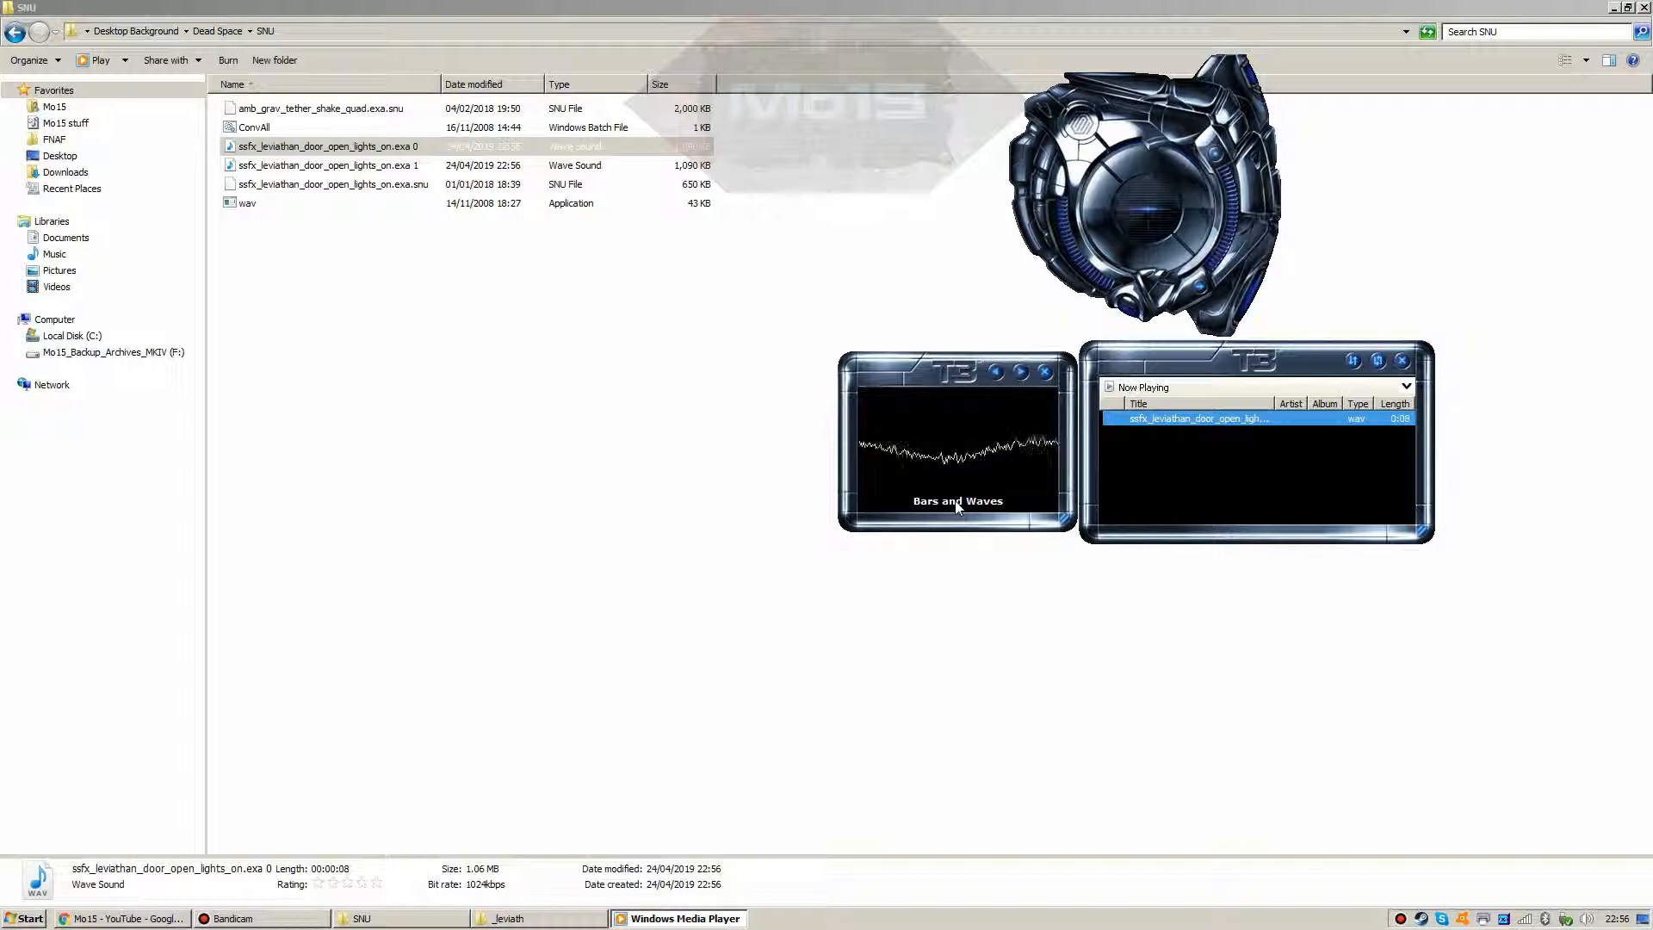
# Step: Close the media player and delete the three leviathan door sound files from SNU
pyautogui.moveTo(1110, 198)
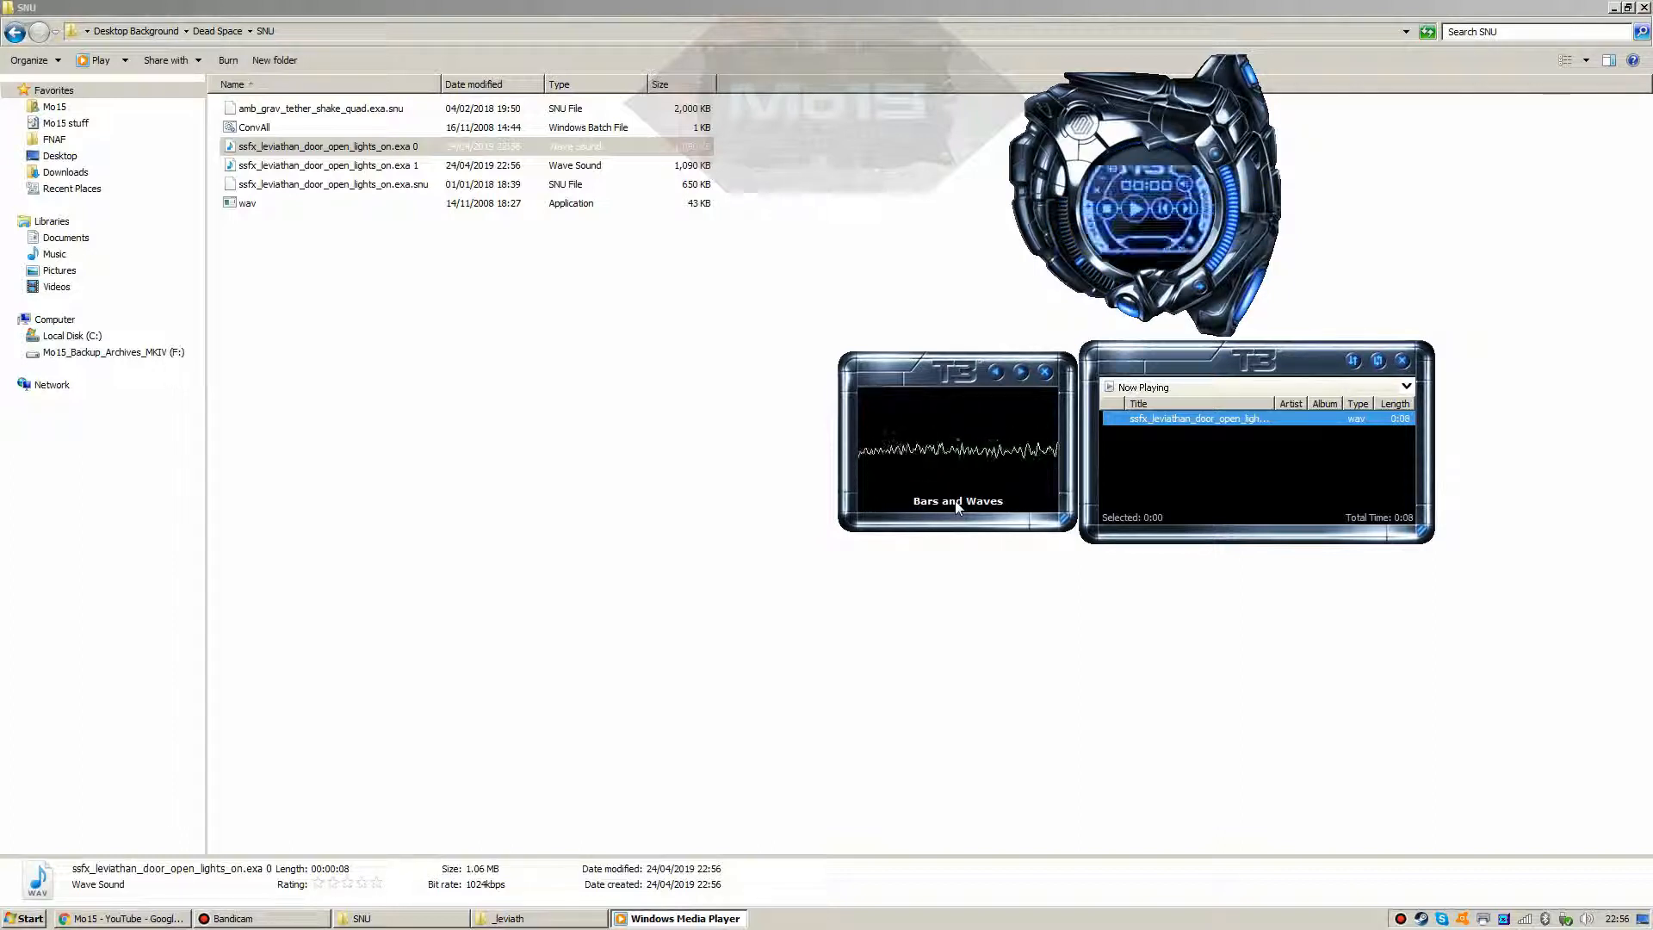
pyautogui.click(1097, 189)
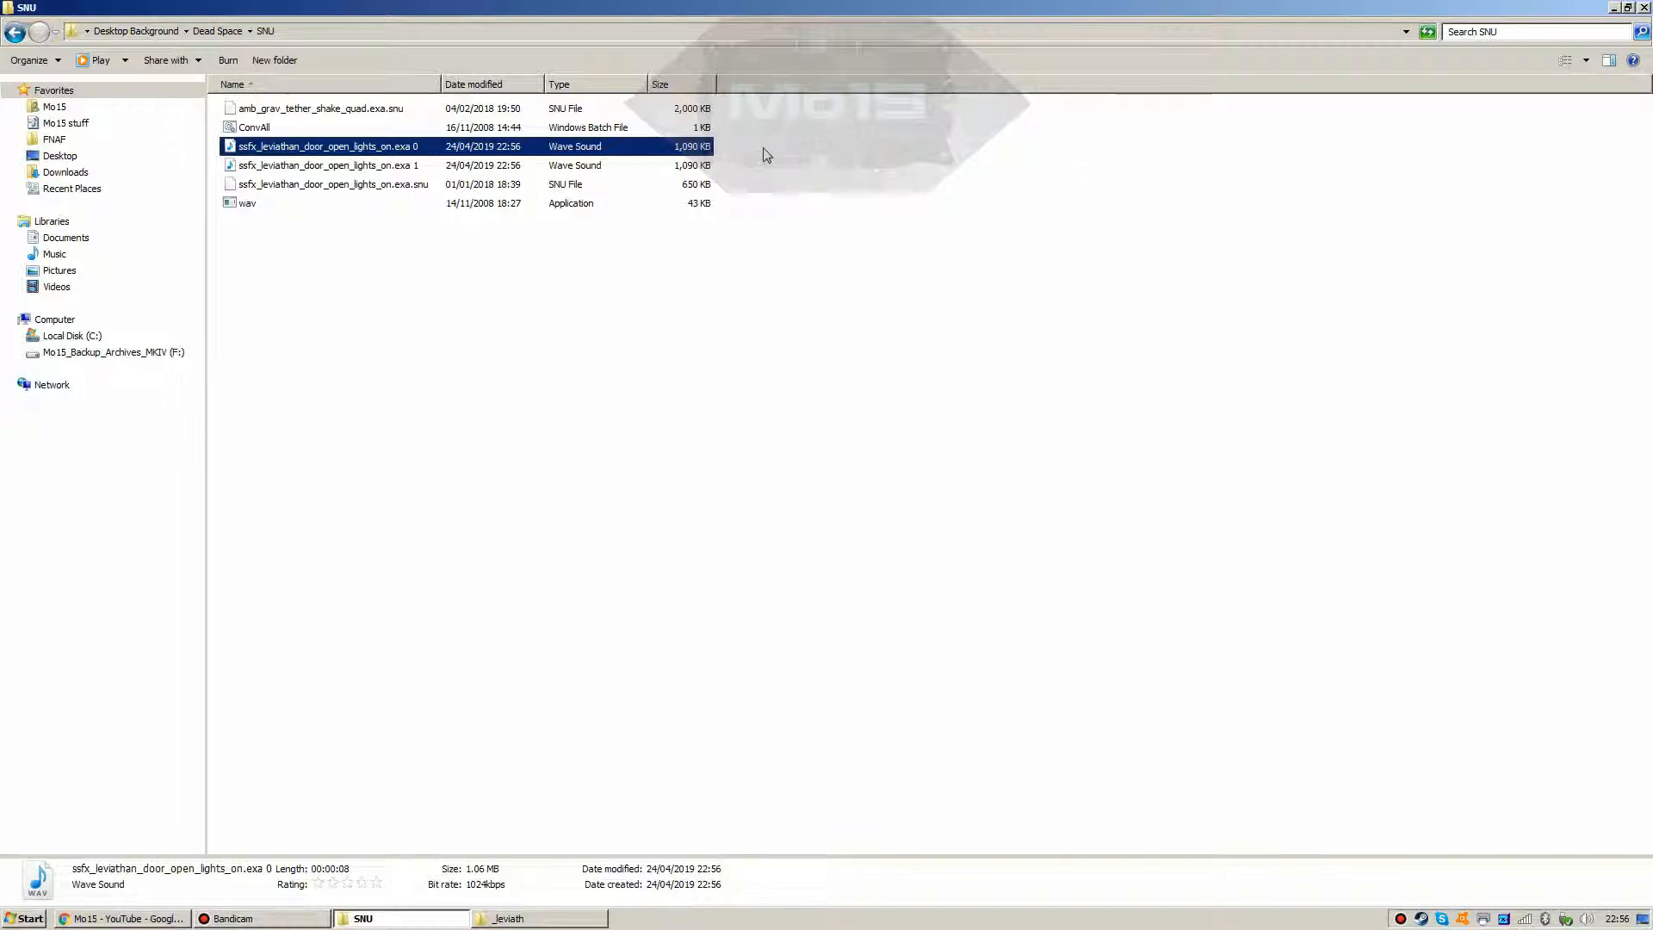
pyautogui.moveTo(763, 153); pyautogui.dragTo(615, 184)
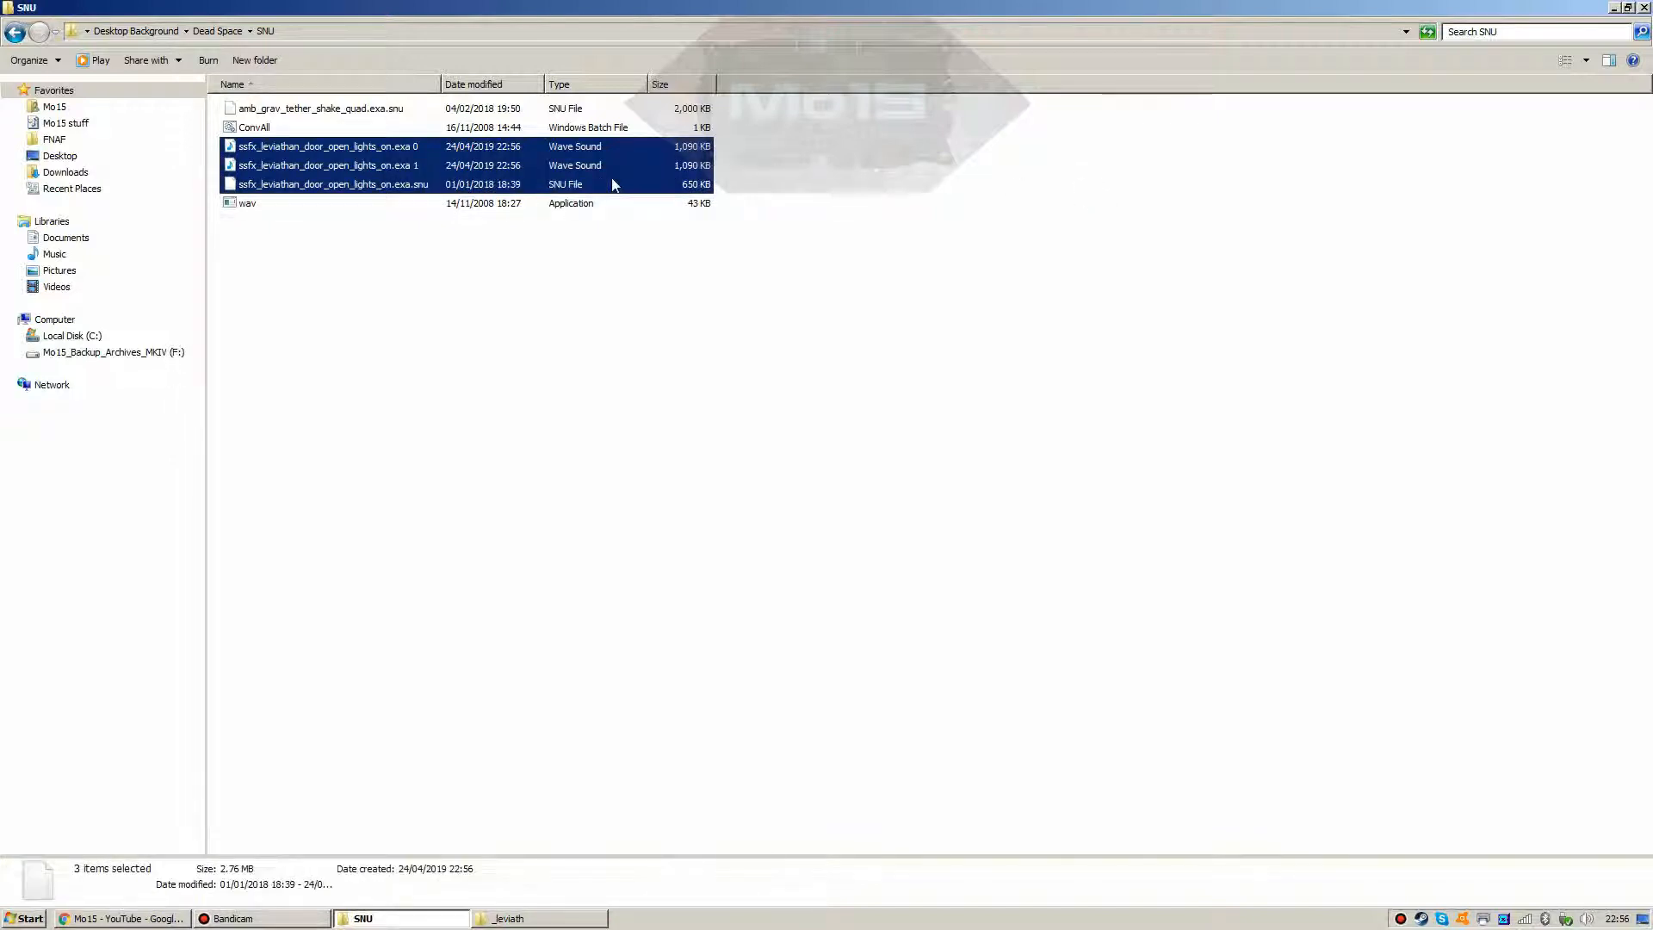
pyautogui.press('Delete')
pyautogui.click(605, 919)
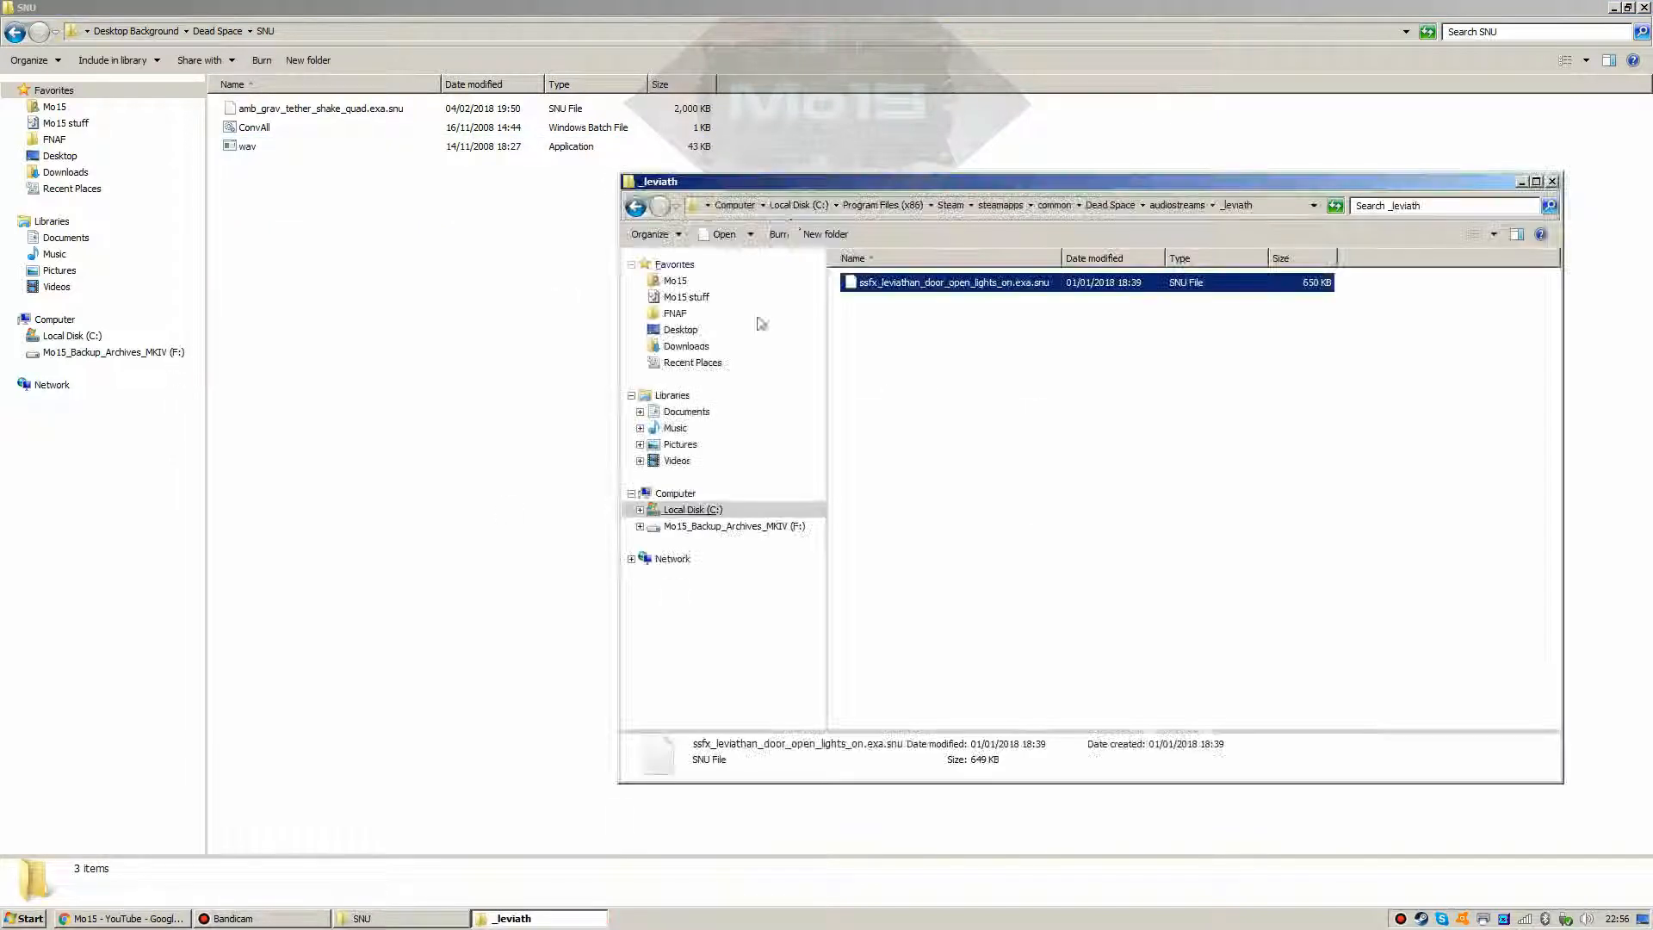
# Step: Go back up to the Dead Space folder and look inside ch05_med
pyautogui.click(634, 208)
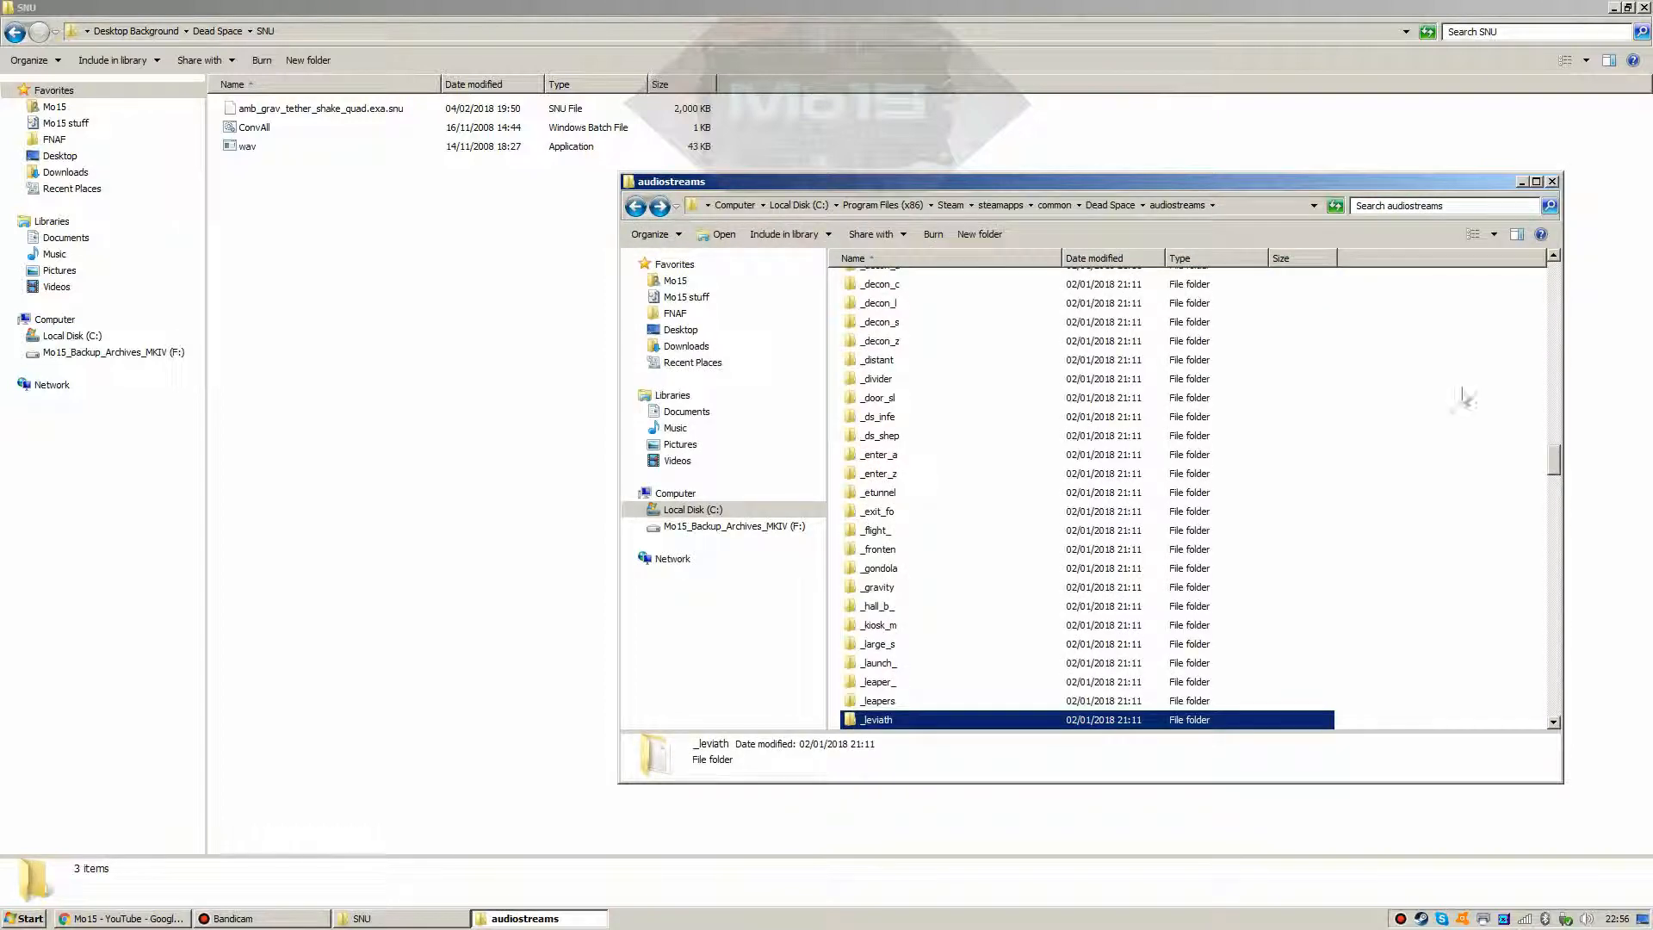
pyautogui.moveTo(1554, 462); pyautogui.dragTo(1555, 303)
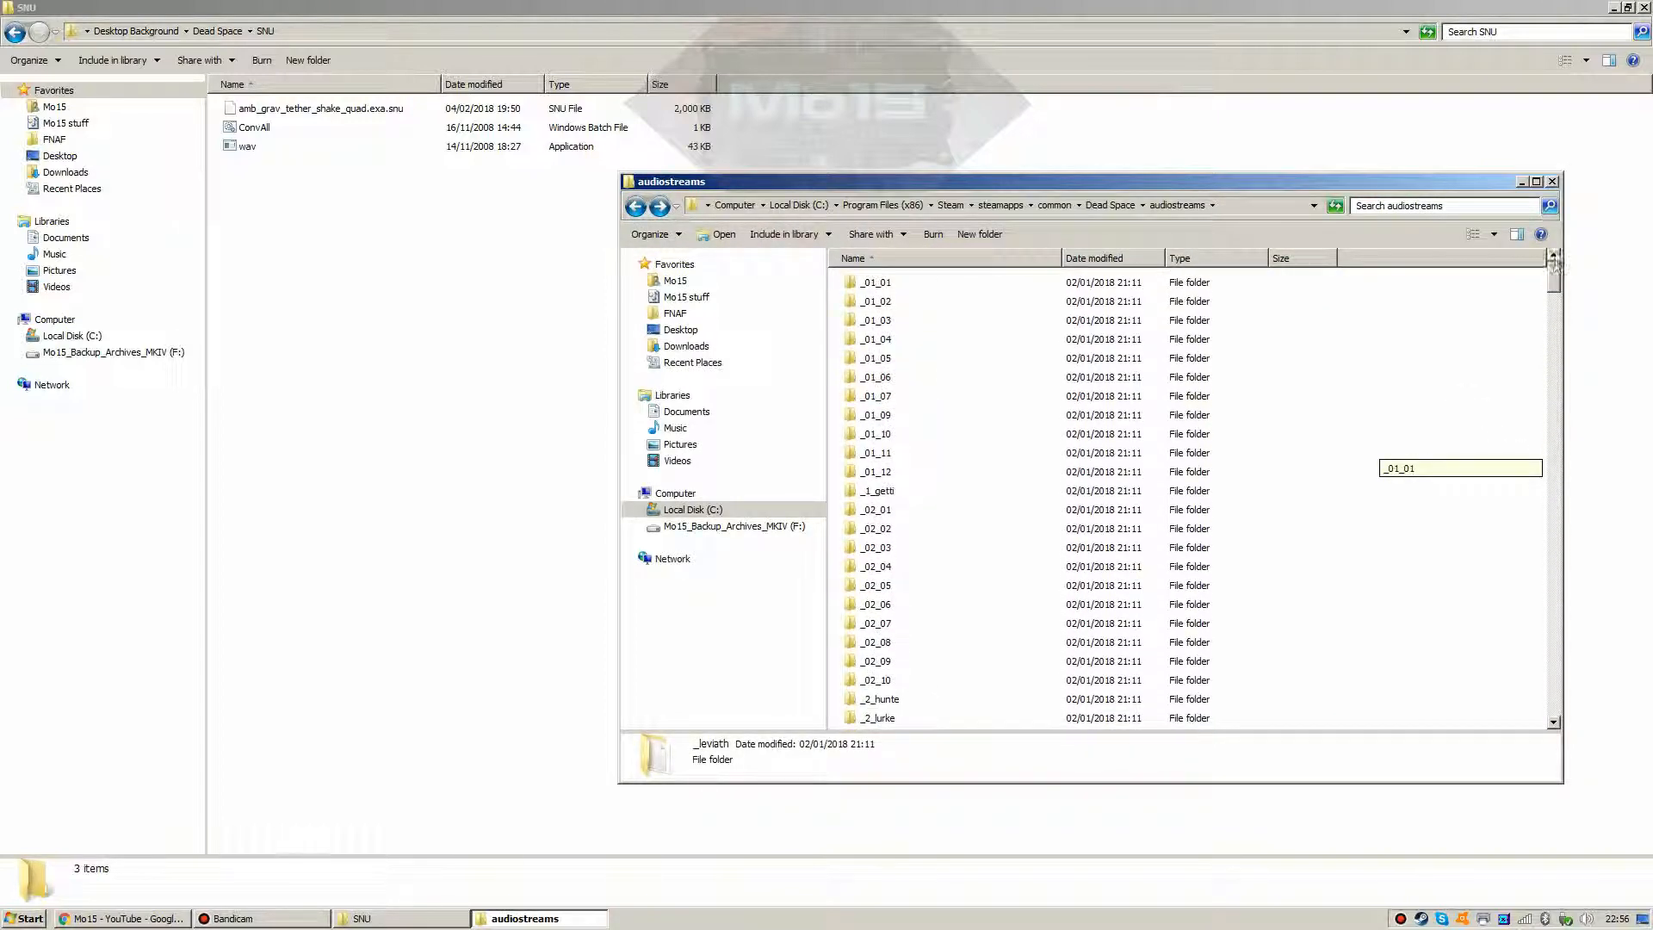
pyautogui.click(635, 207)
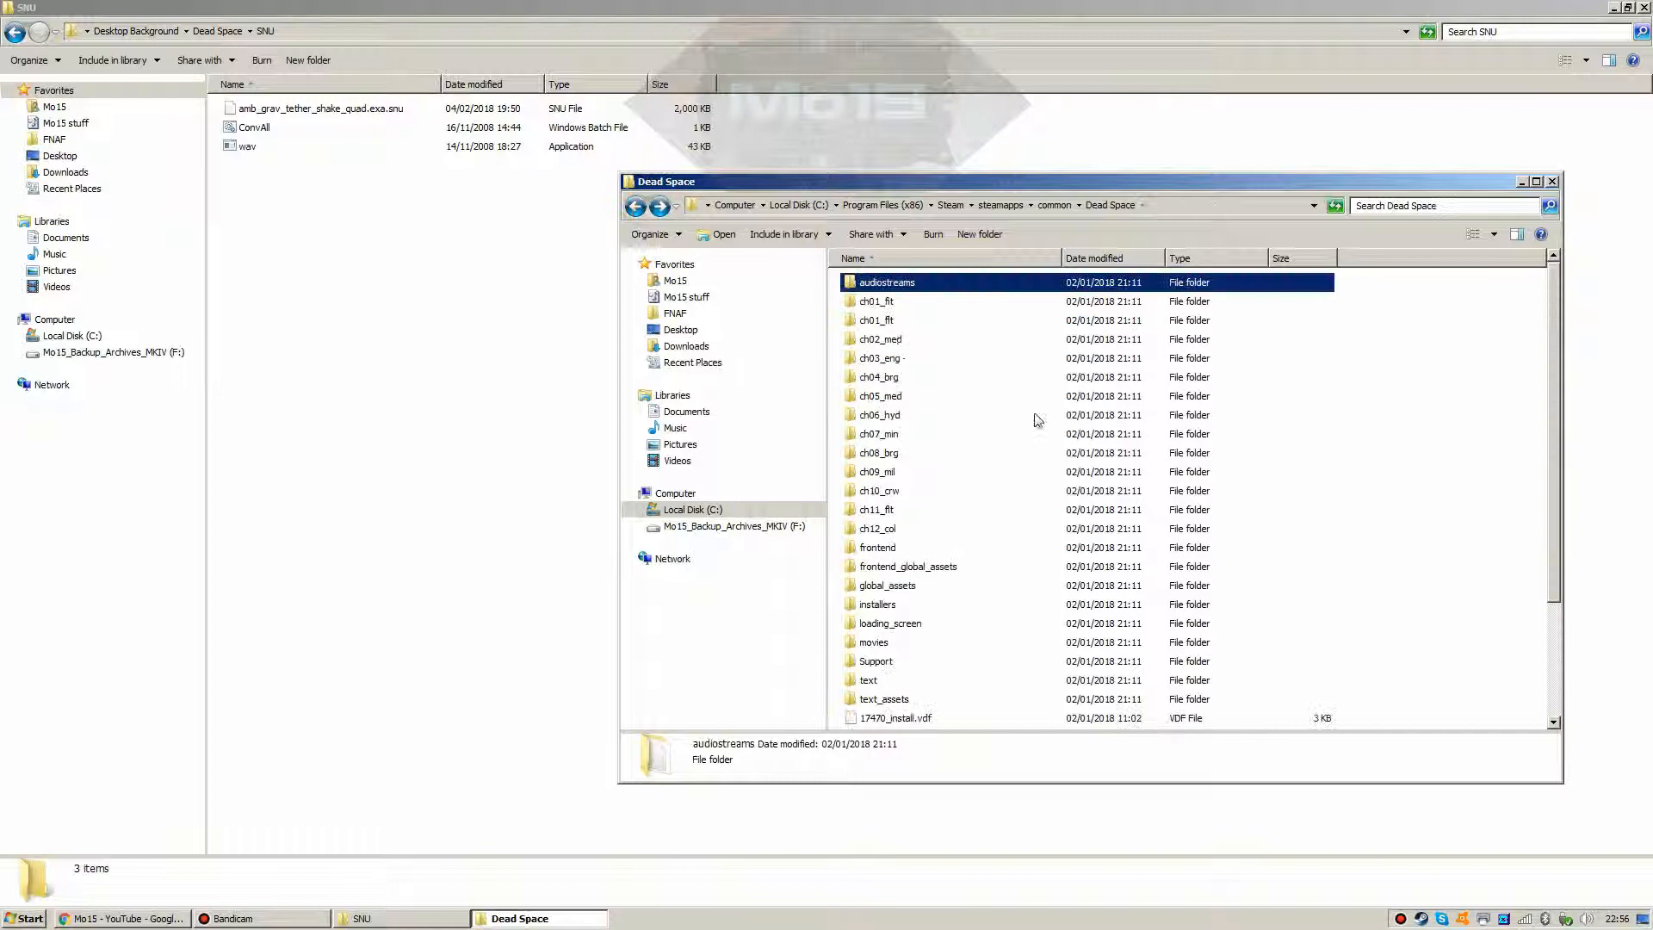
pyautogui.doubleClick(869, 394)
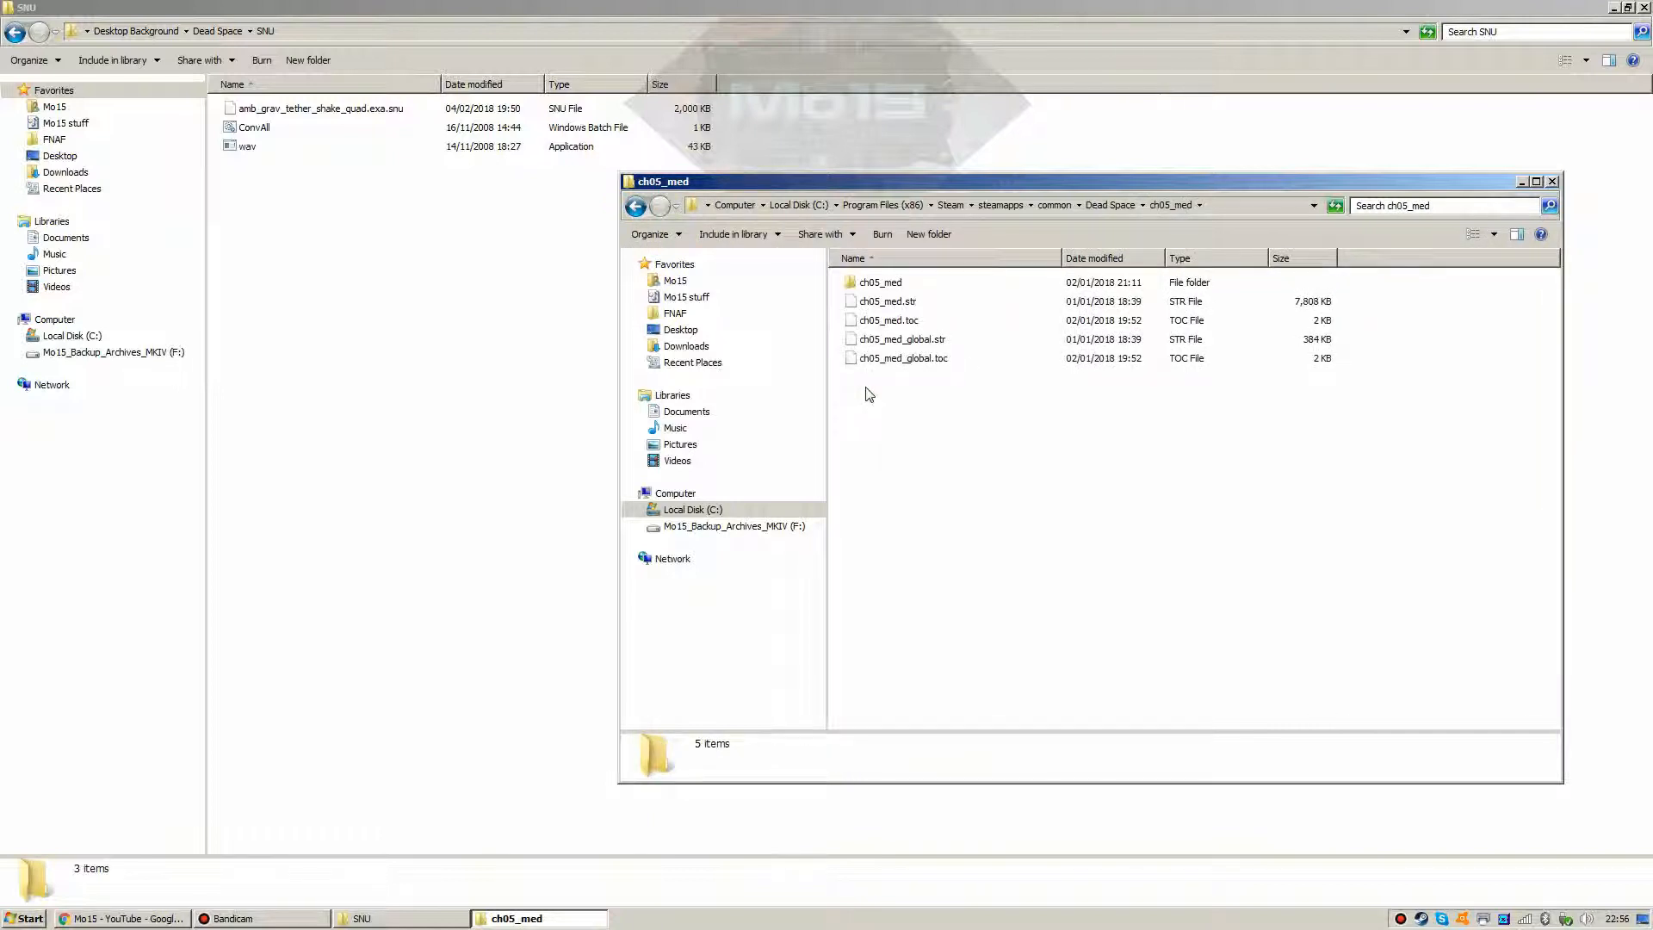
pyautogui.click(635, 207)
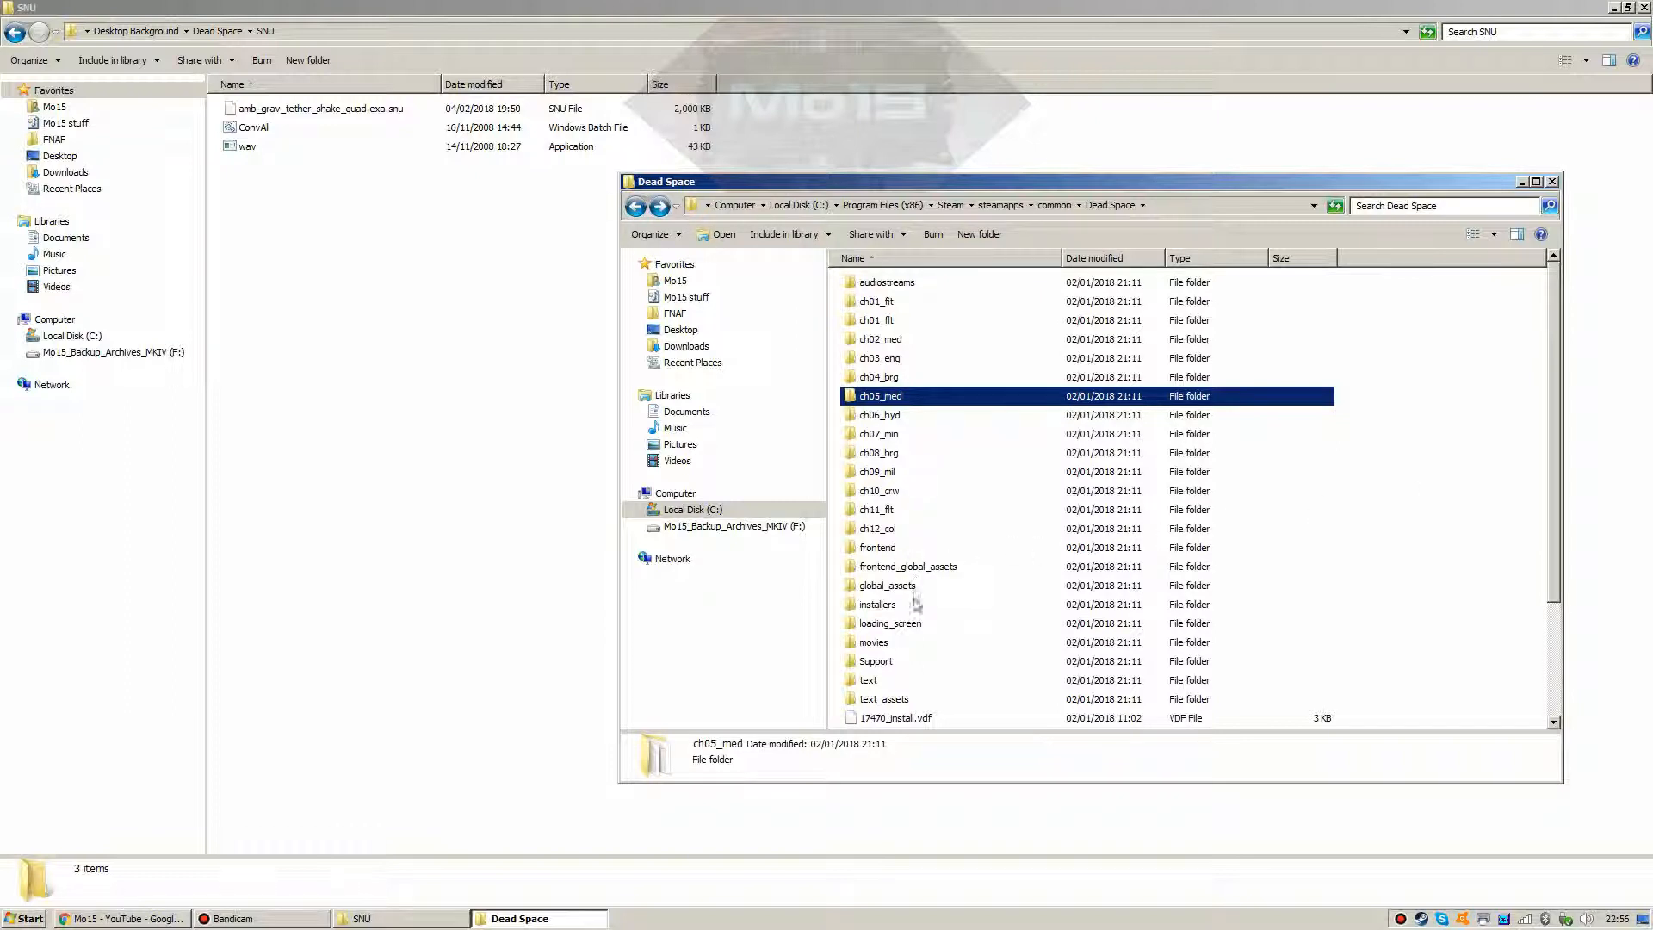
# Step: Inspect the VP6 videos in movies\en, then go back up to Steam's common games folder
pyautogui.doubleClick(887, 648)
pyautogui.doubleClick(873, 284)
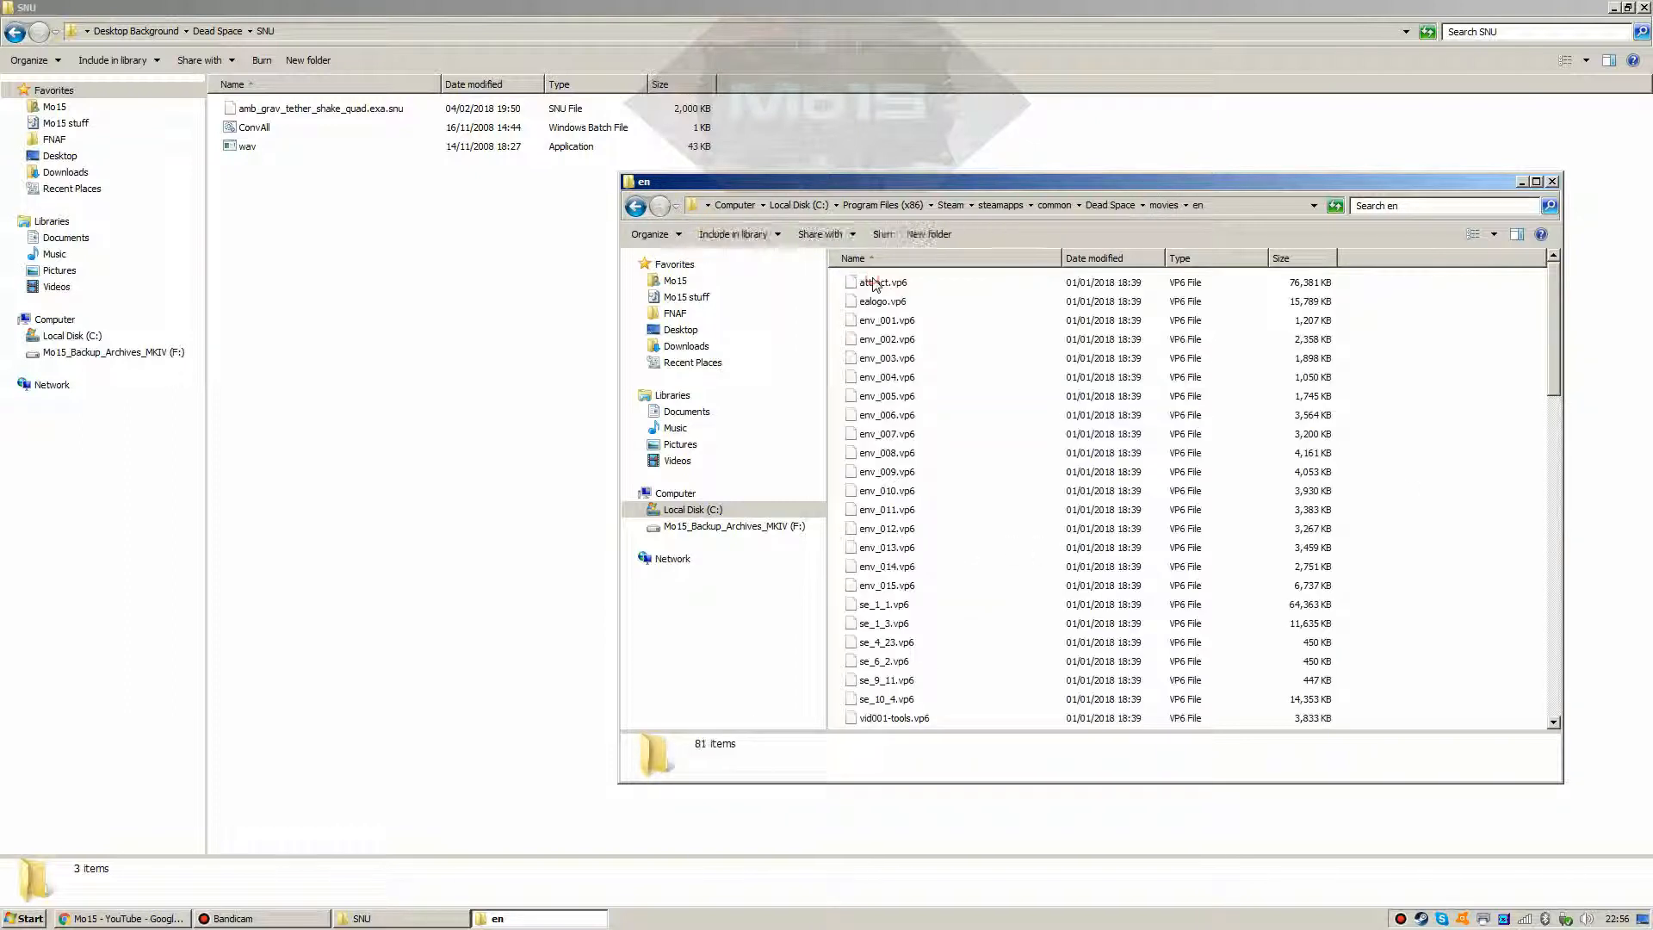
pyautogui.scroll(-2, 1102, 435)
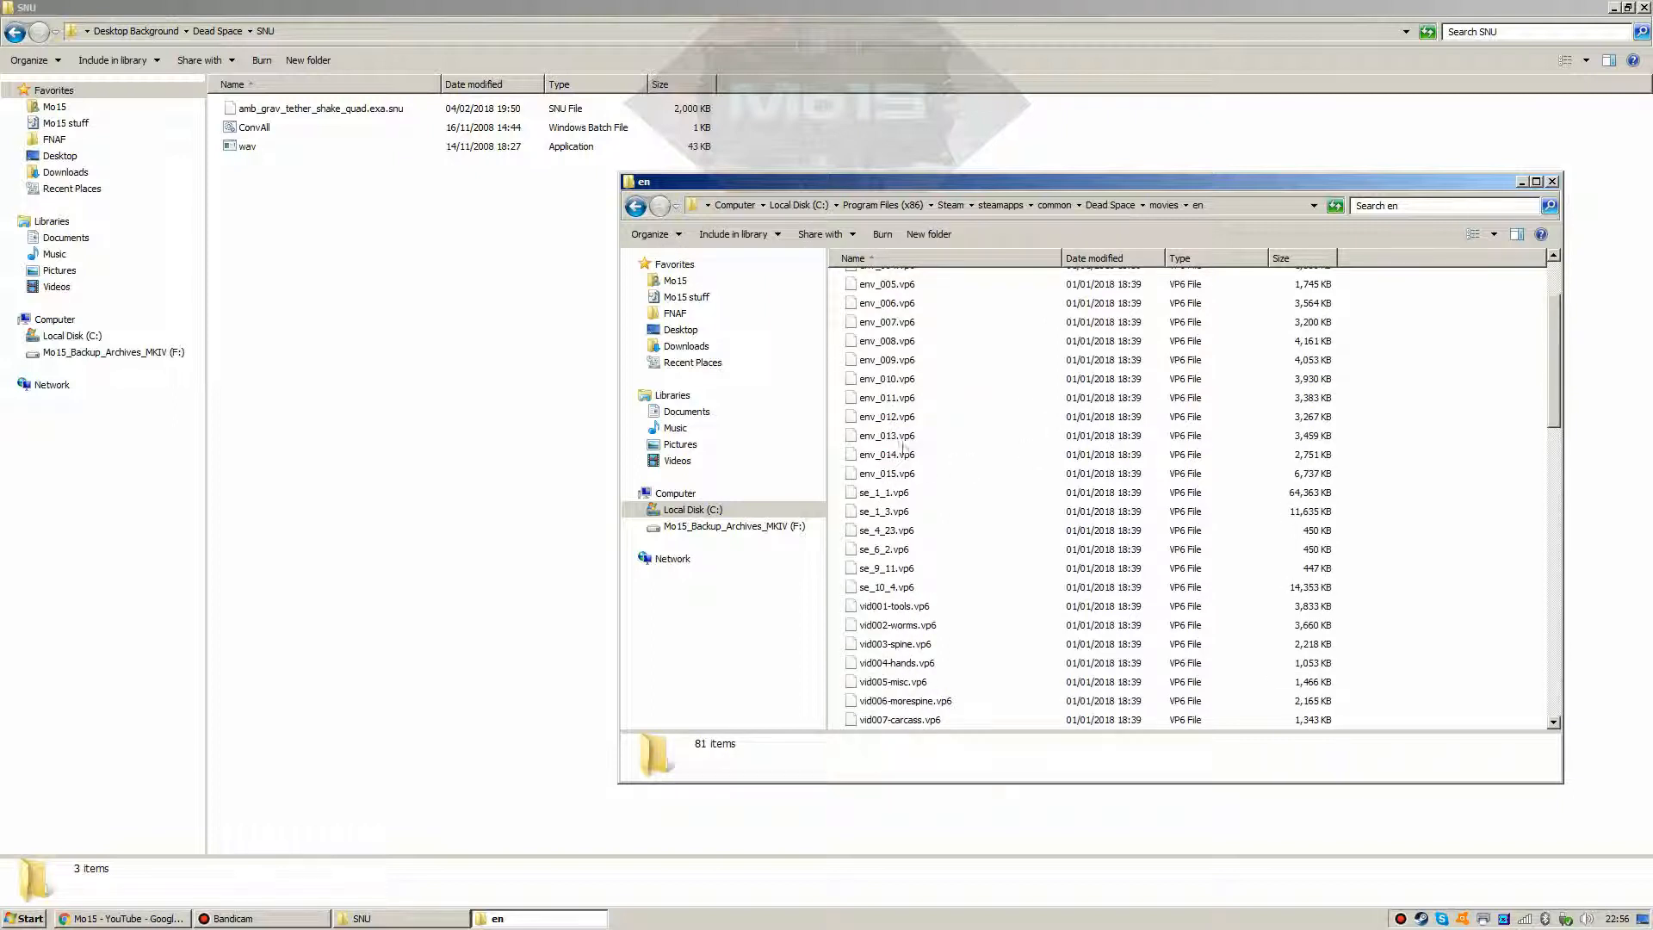
pyautogui.moveTo(1547, 353)
pyautogui.mouseDown()
pyautogui.moveTo(1547, 475)
pyautogui.moveTo(1544, 320)
pyautogui.mouseUp()
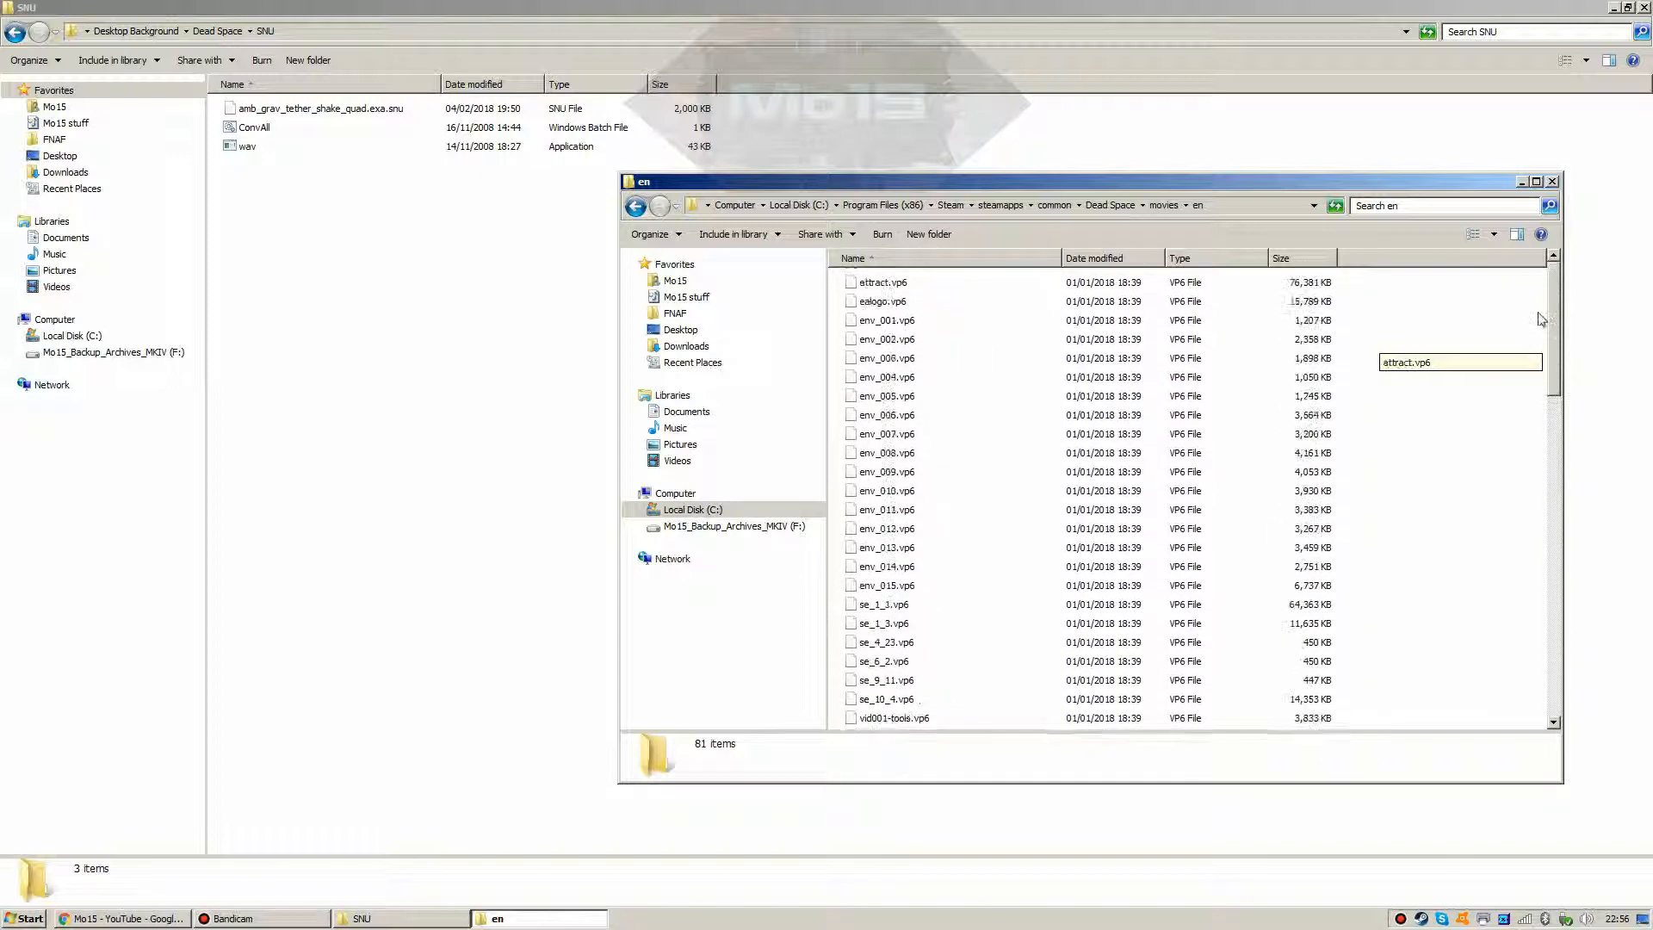
pyautogui.click(643, 208)
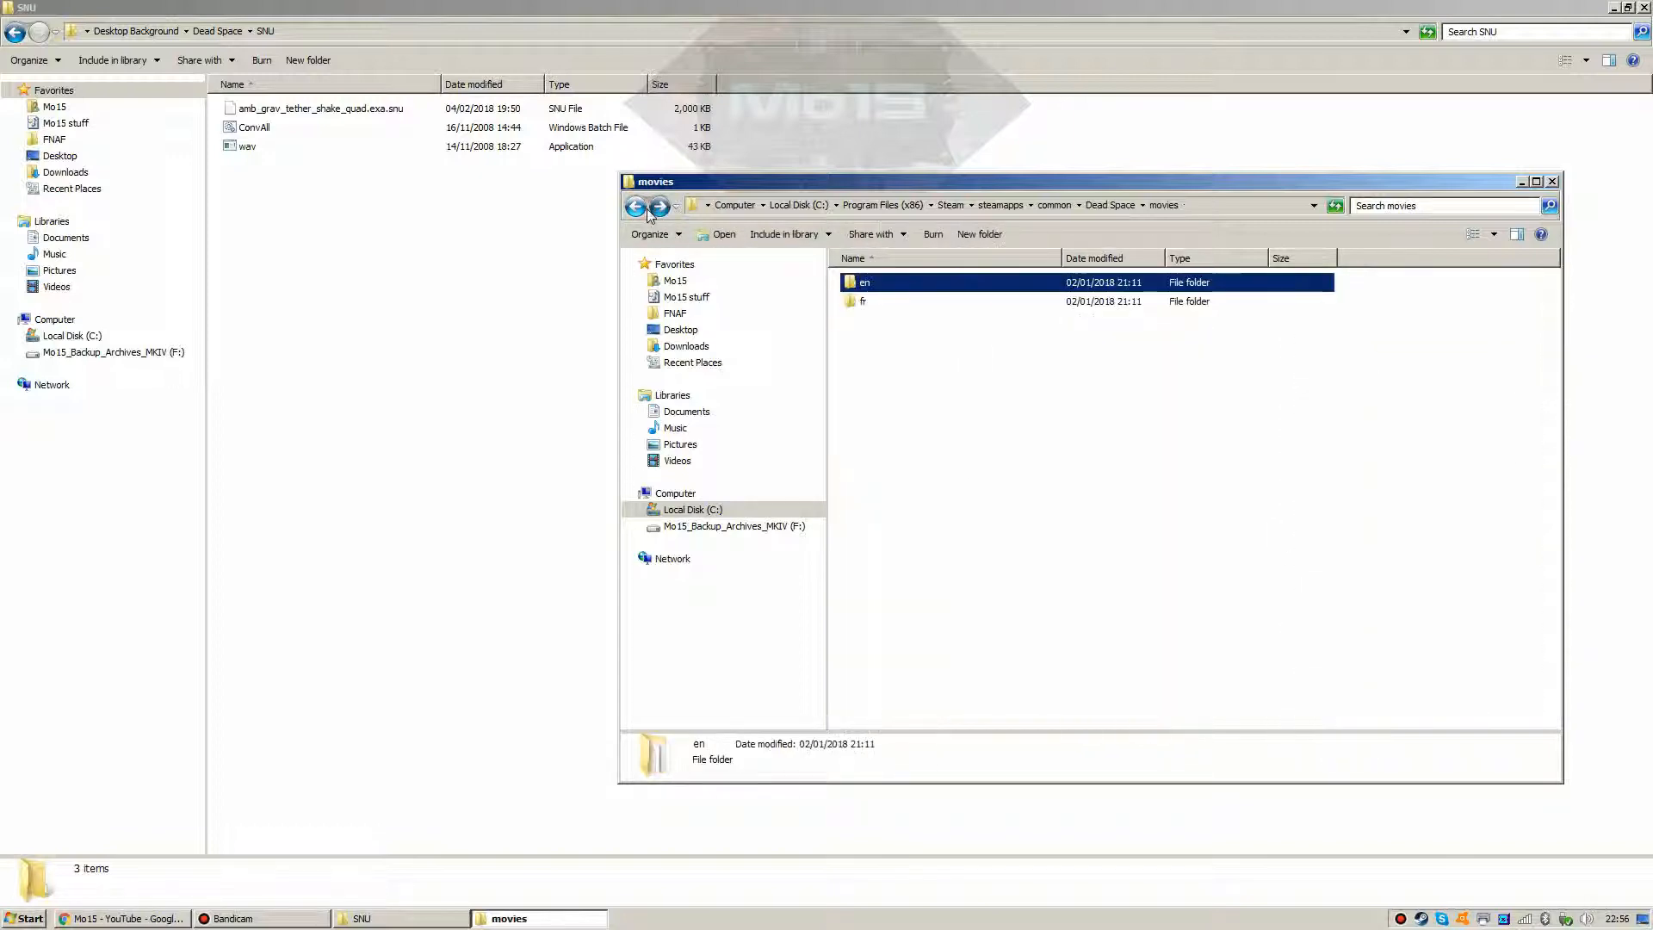
pyautogui.click(647, 210)
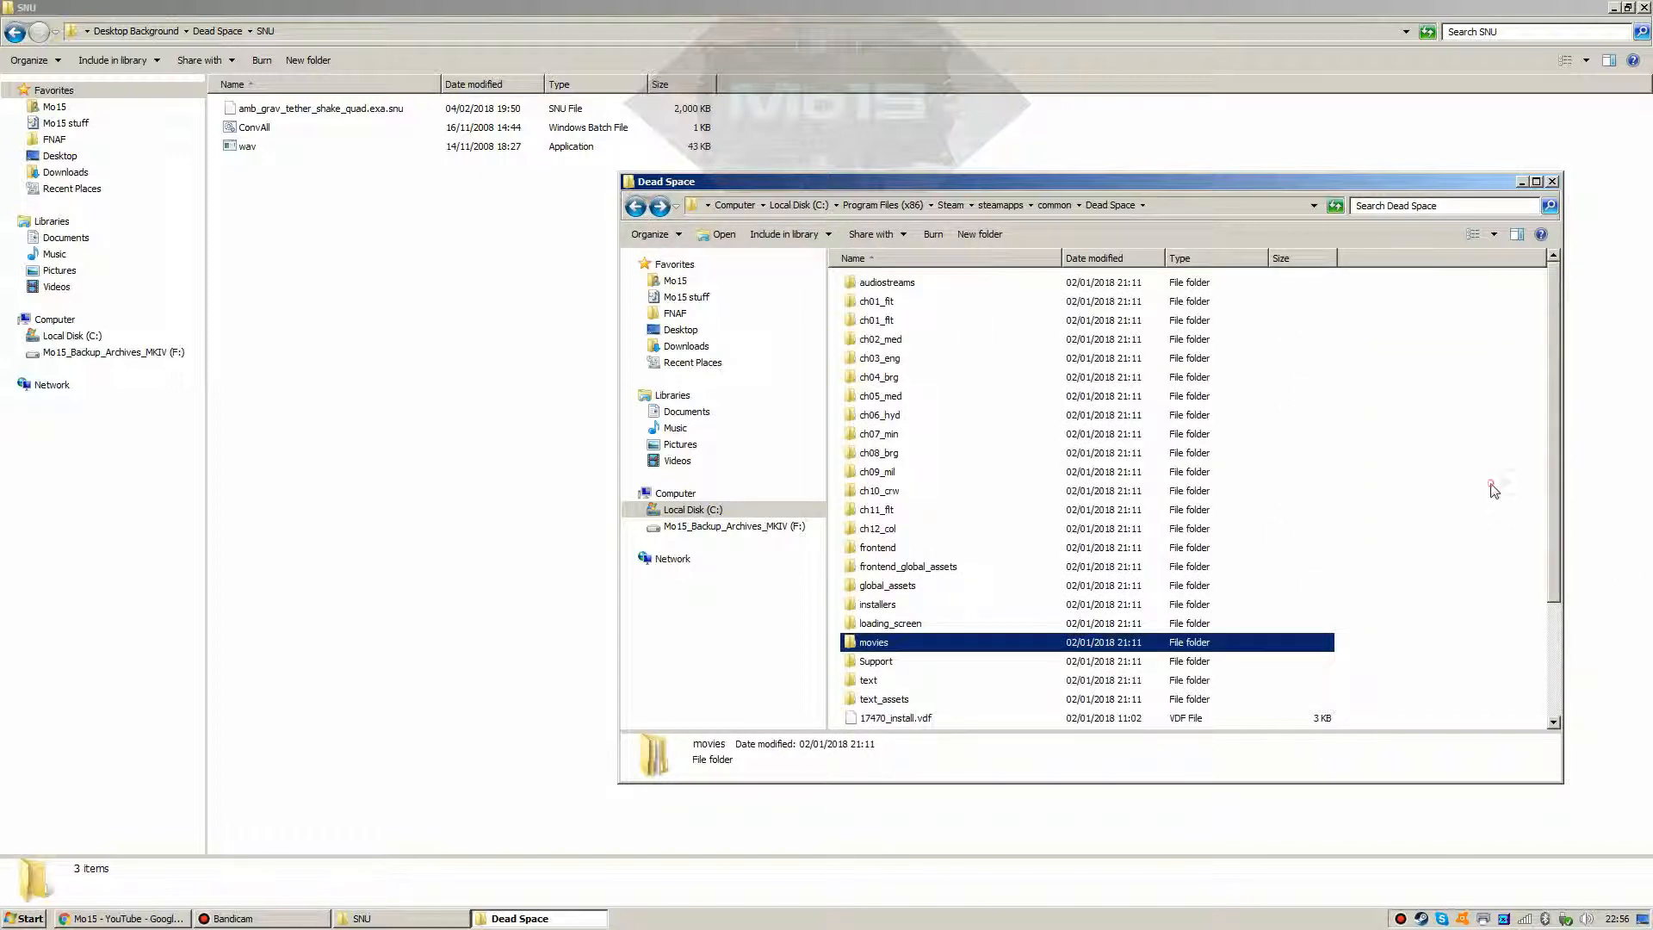
pyautogui.click(1487, 506)
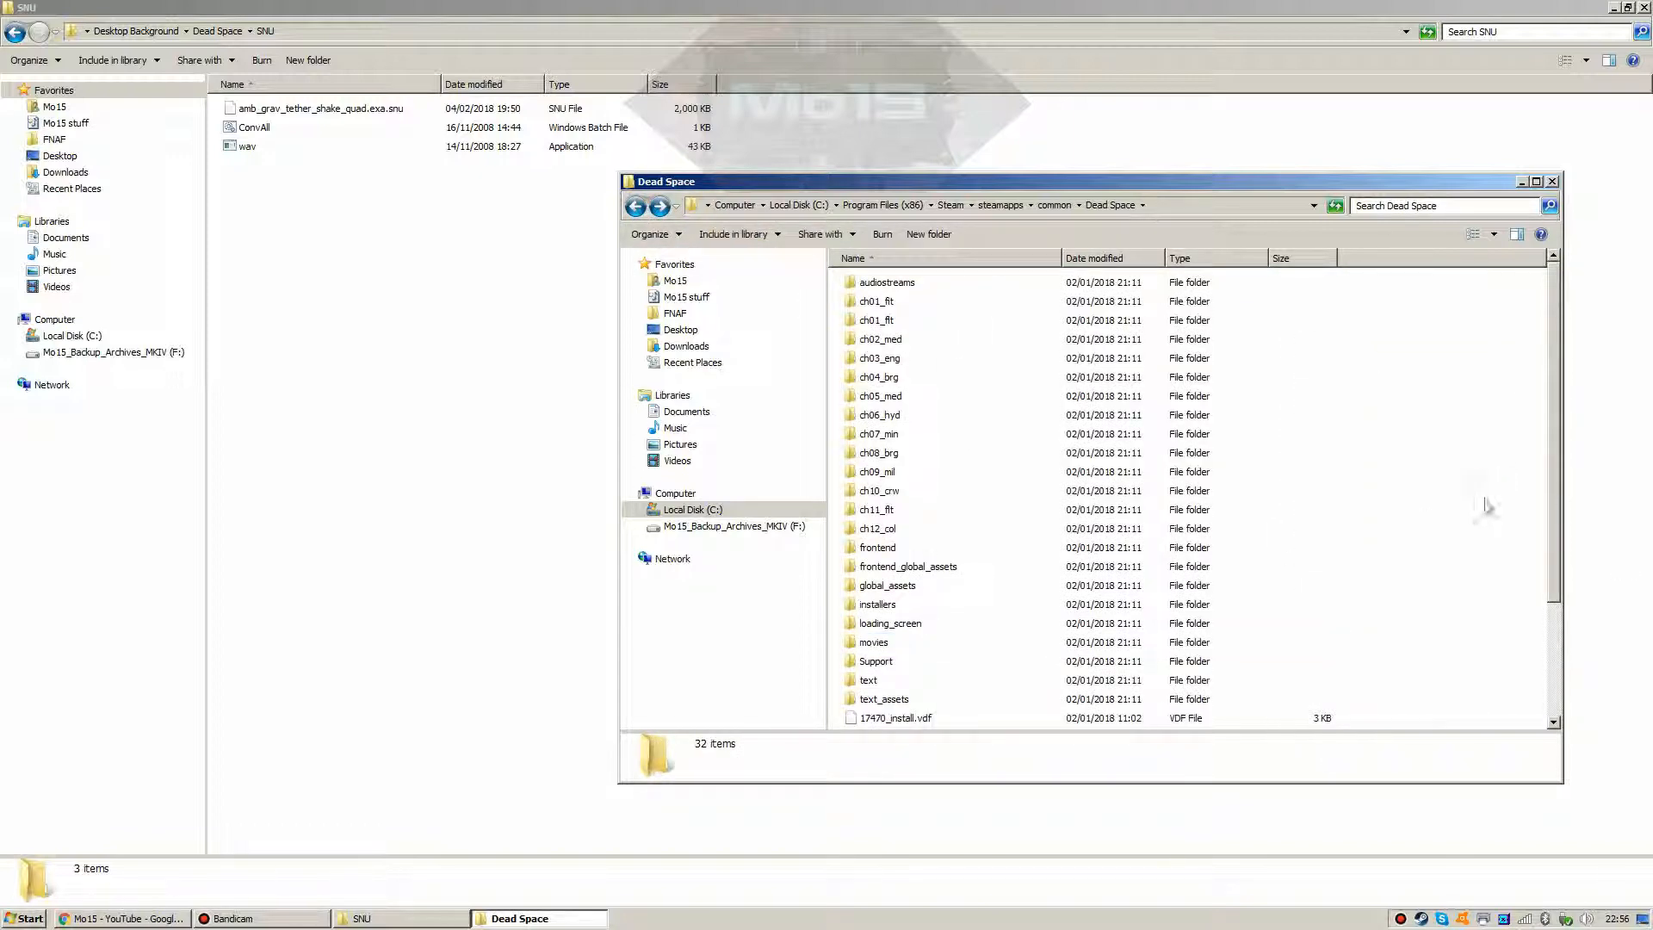
pyautogui.click(636, 206)
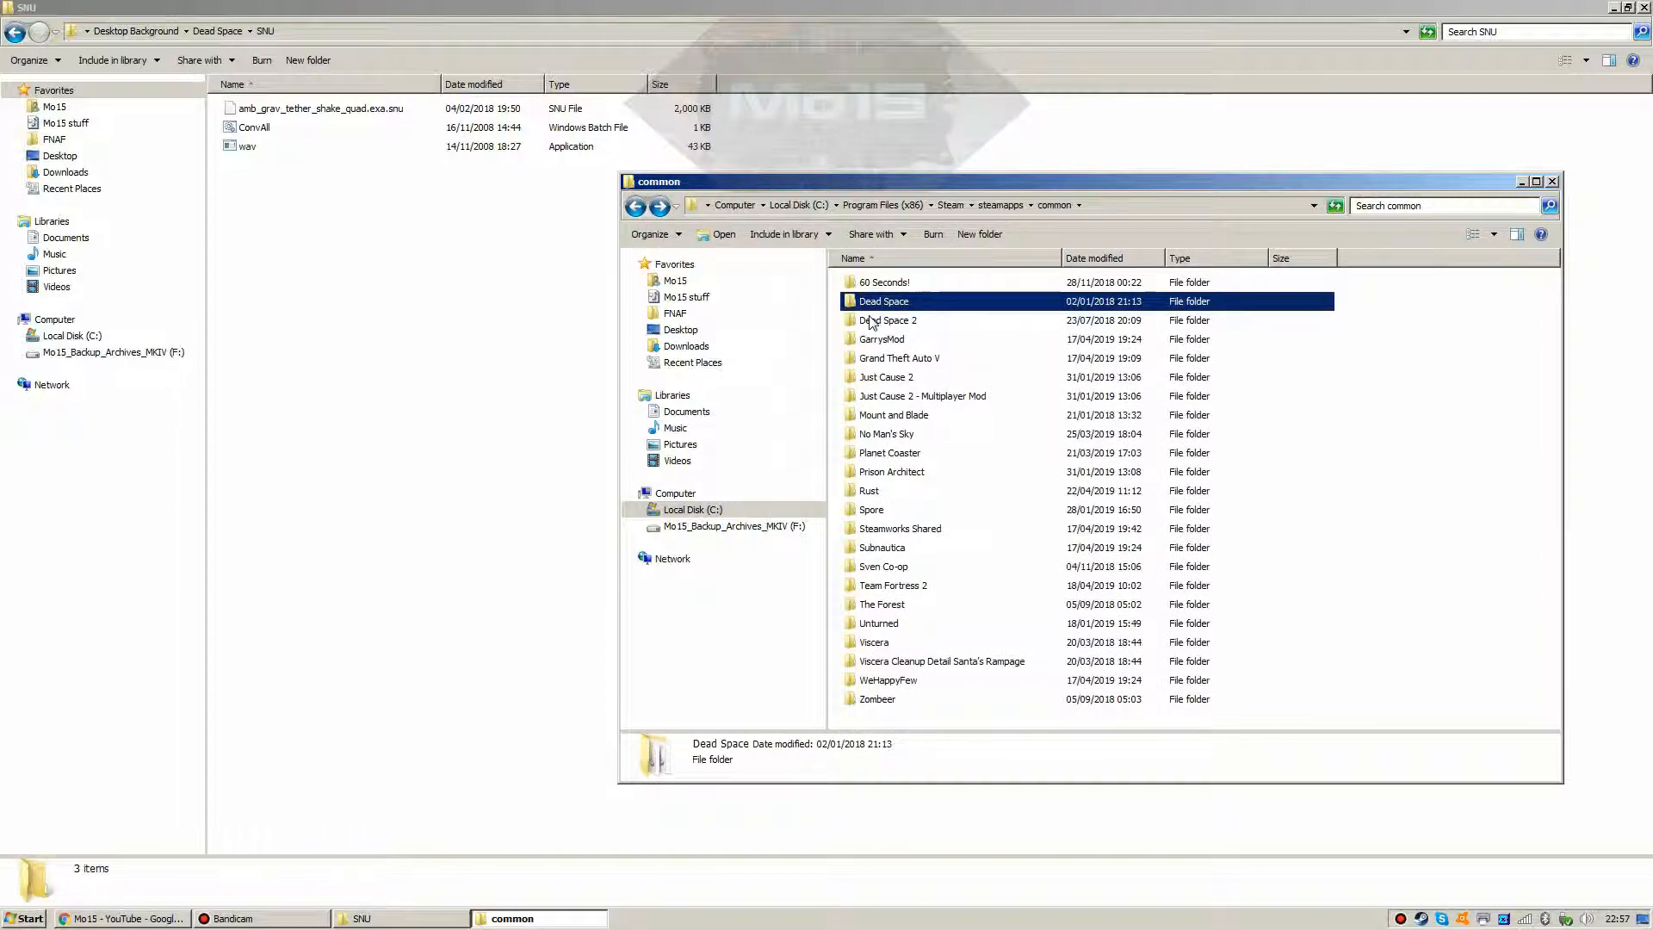
# Step: Open the Dead Space 2 folder, look into movies\en, and return to the game folder
pyautogui.doubleClick(871, 320)
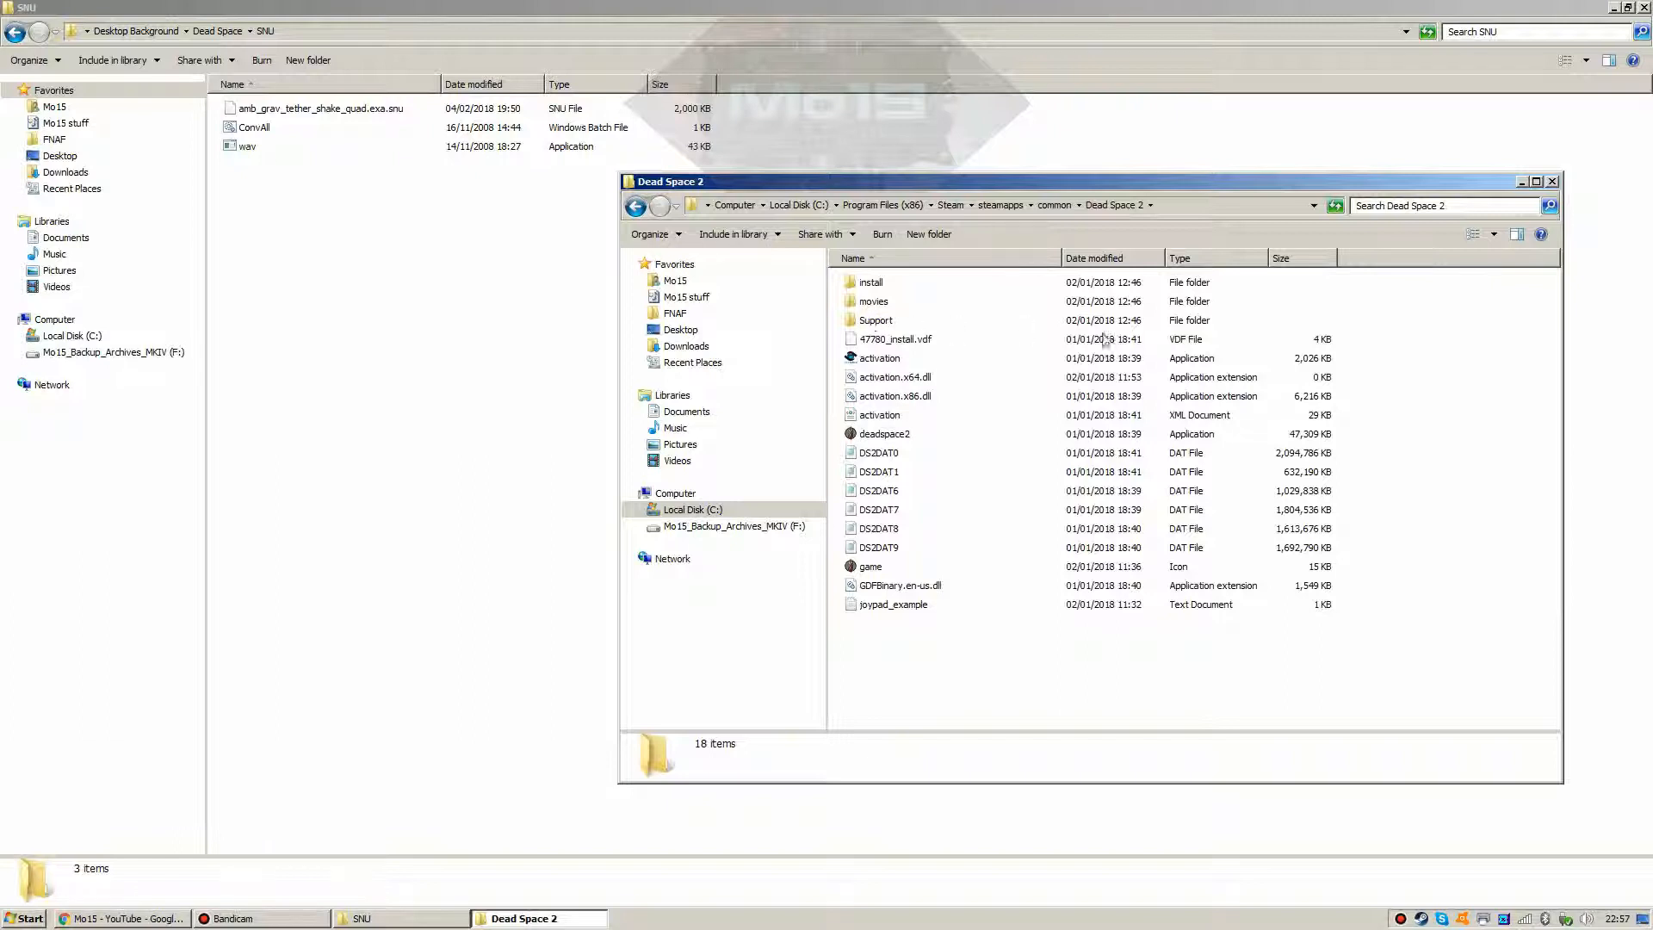
pyautogui.doubleClick(882, 303)
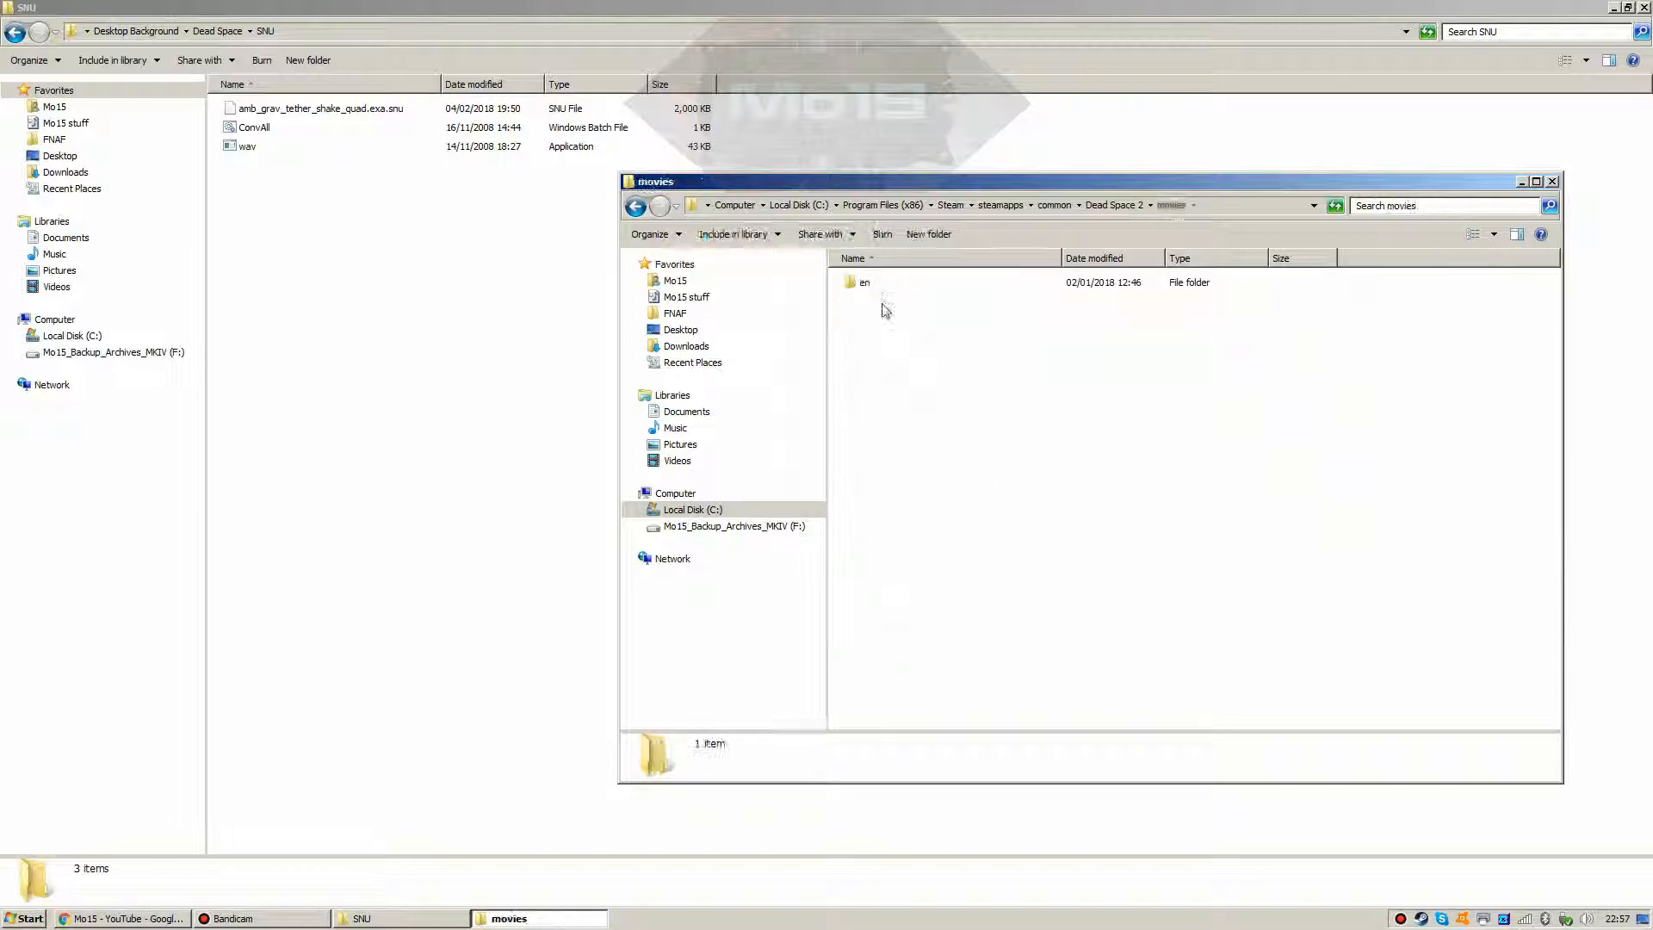
pyautogui.doubleClick(871, 282)
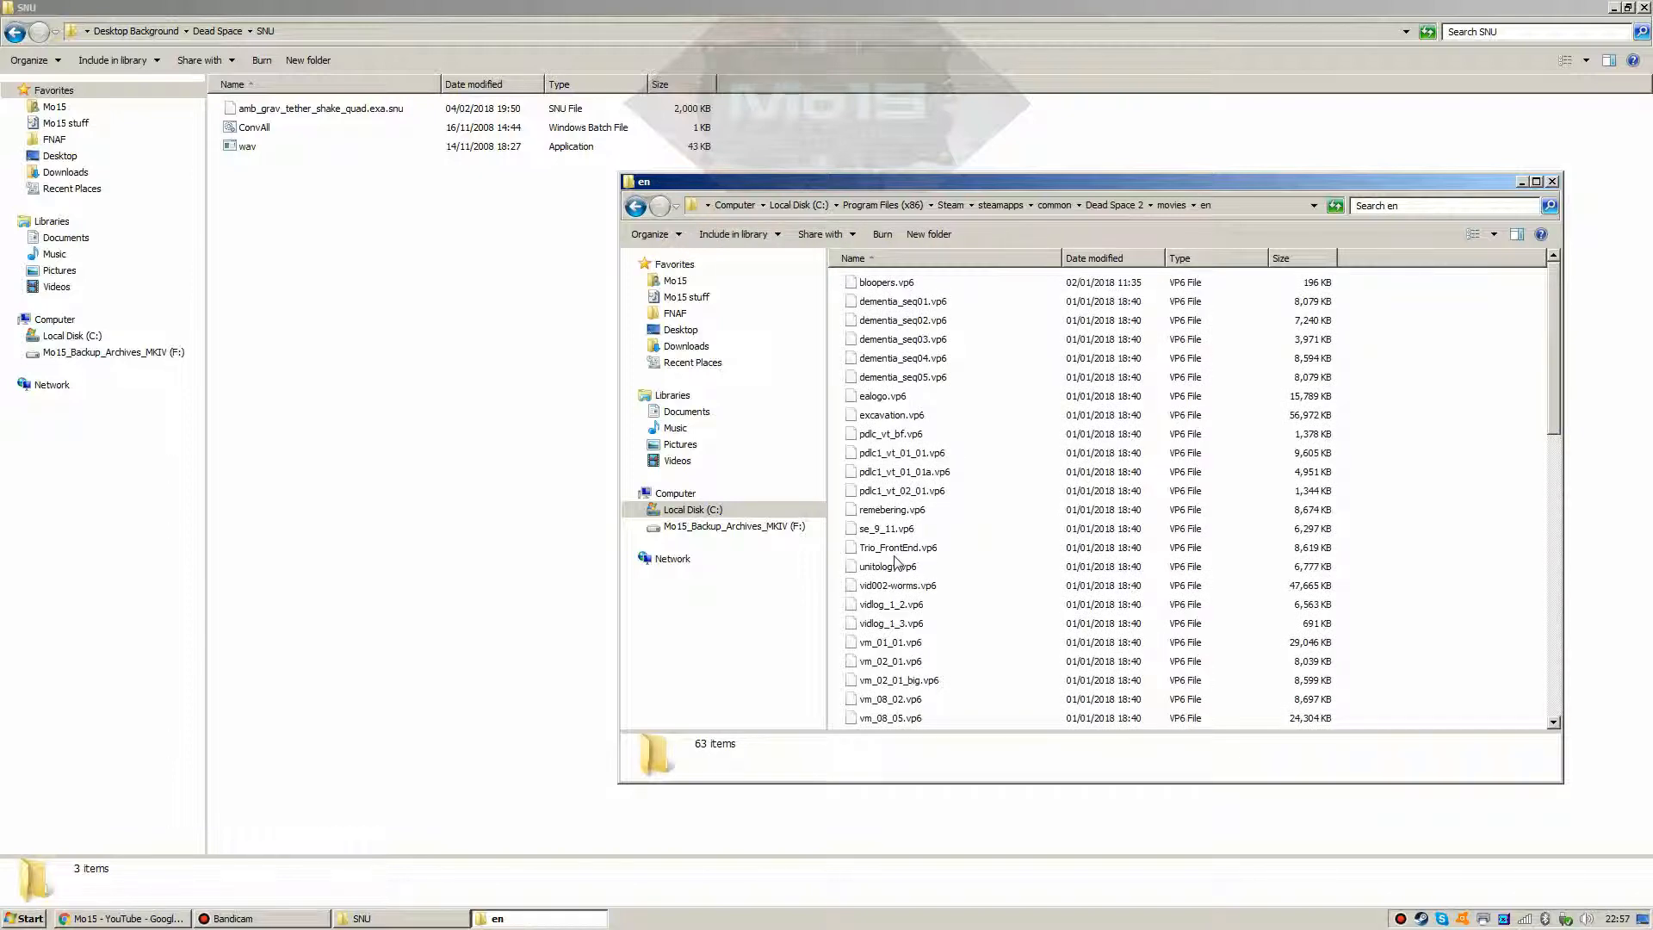
pyautogui.click(637, 207)
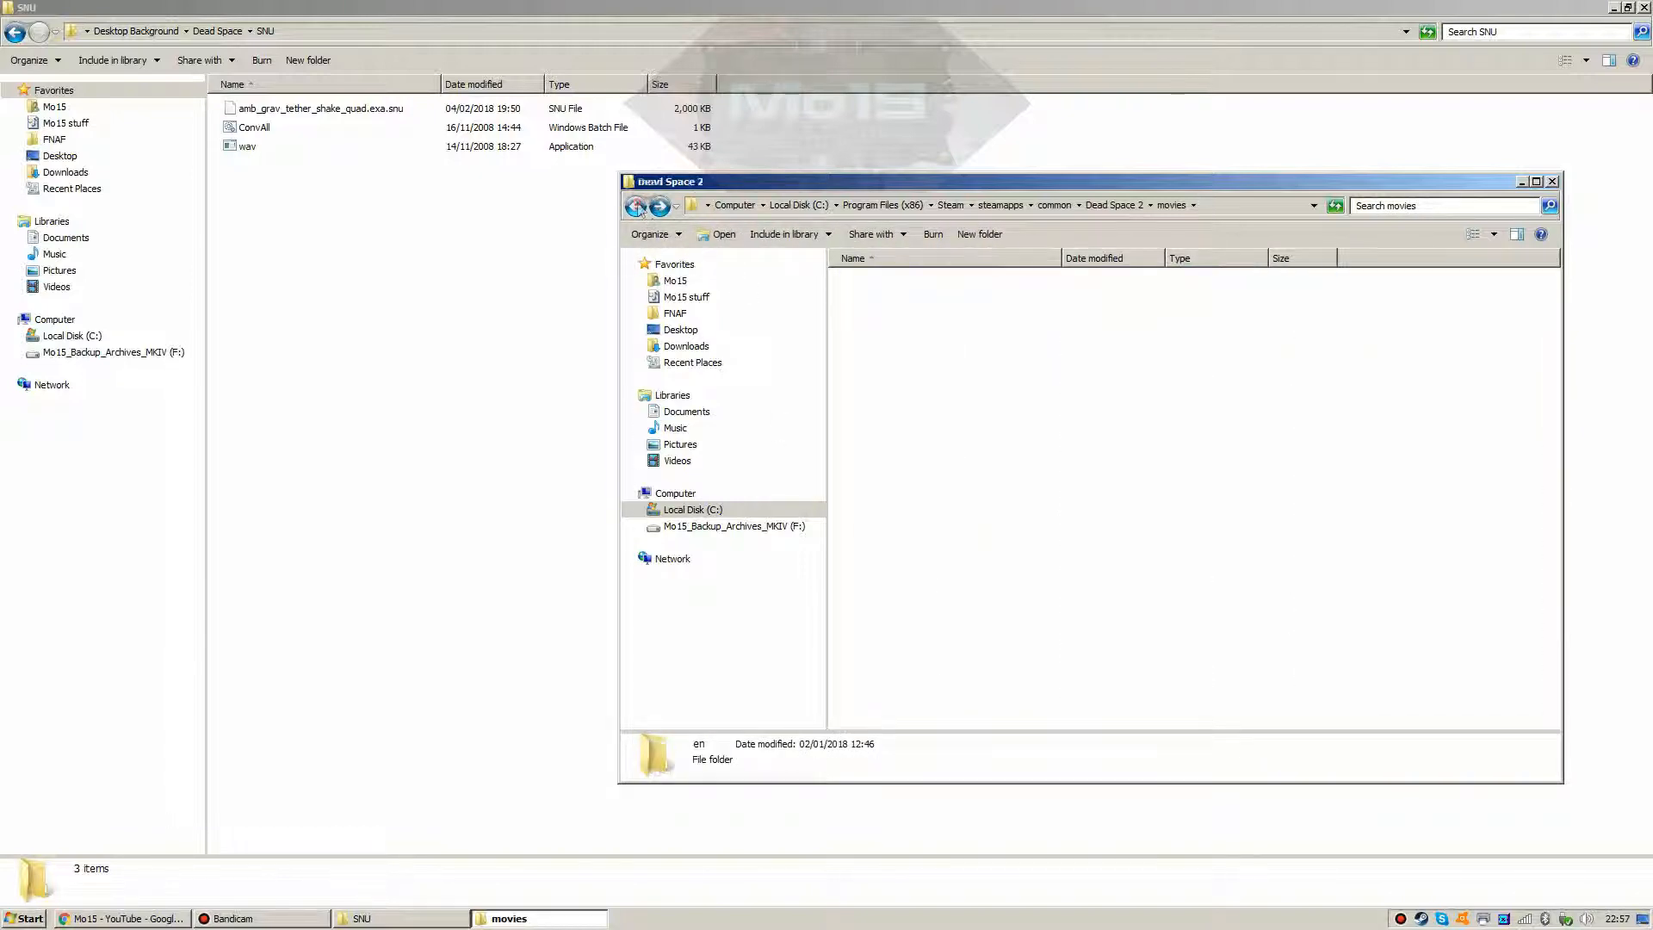
pyautogui.click(637, 207)
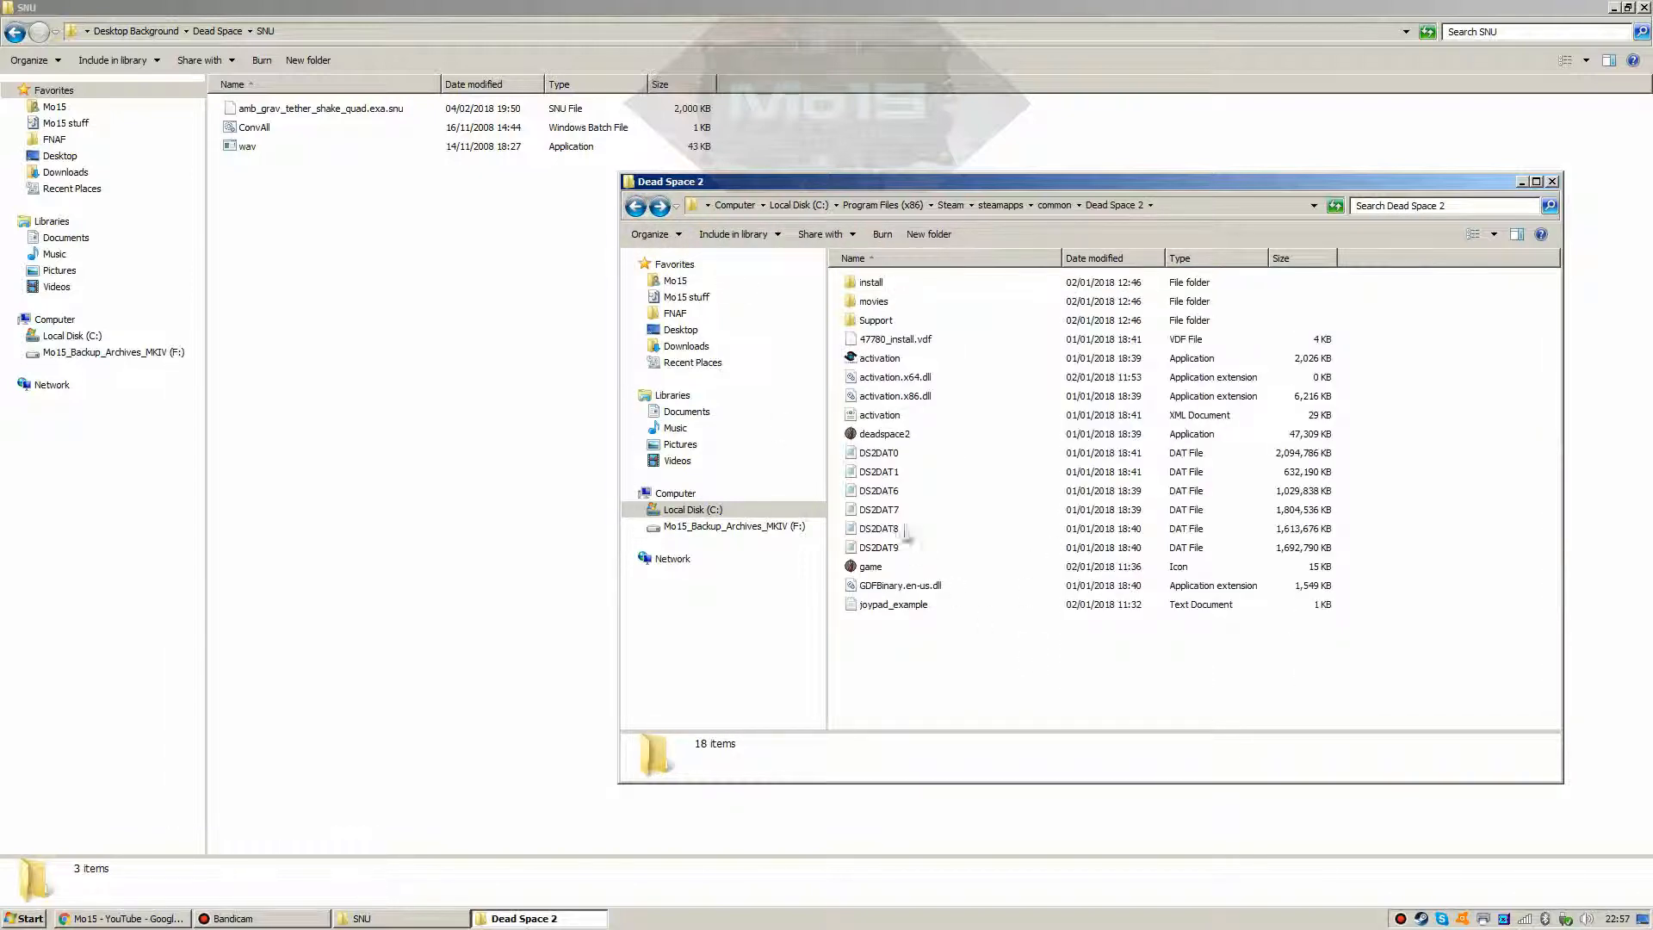
# Step: Select the DS2DAT0–DS2DAT9 archives, clear the selection, then select DS2DAT0 through joypad_example
pyautogui.click(873, 453)
pyautogui.keyDown('shift'); pyautogui.click(874, 550); pyautogui.keyUp('shift')
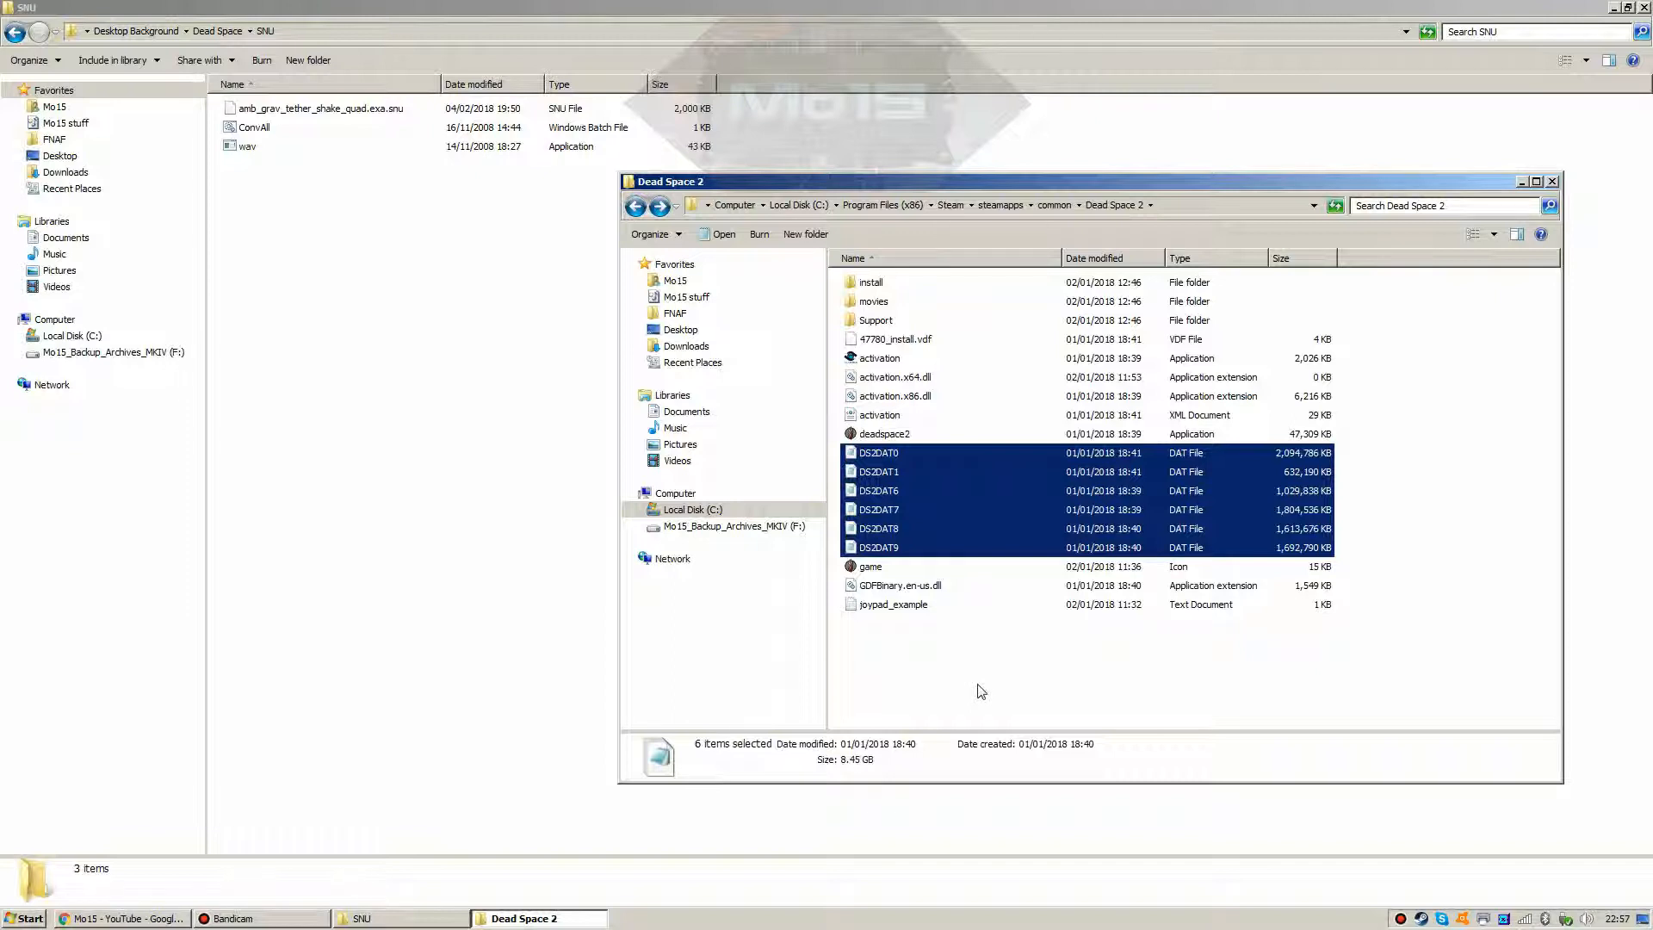
pyautogui.click(982, 691)
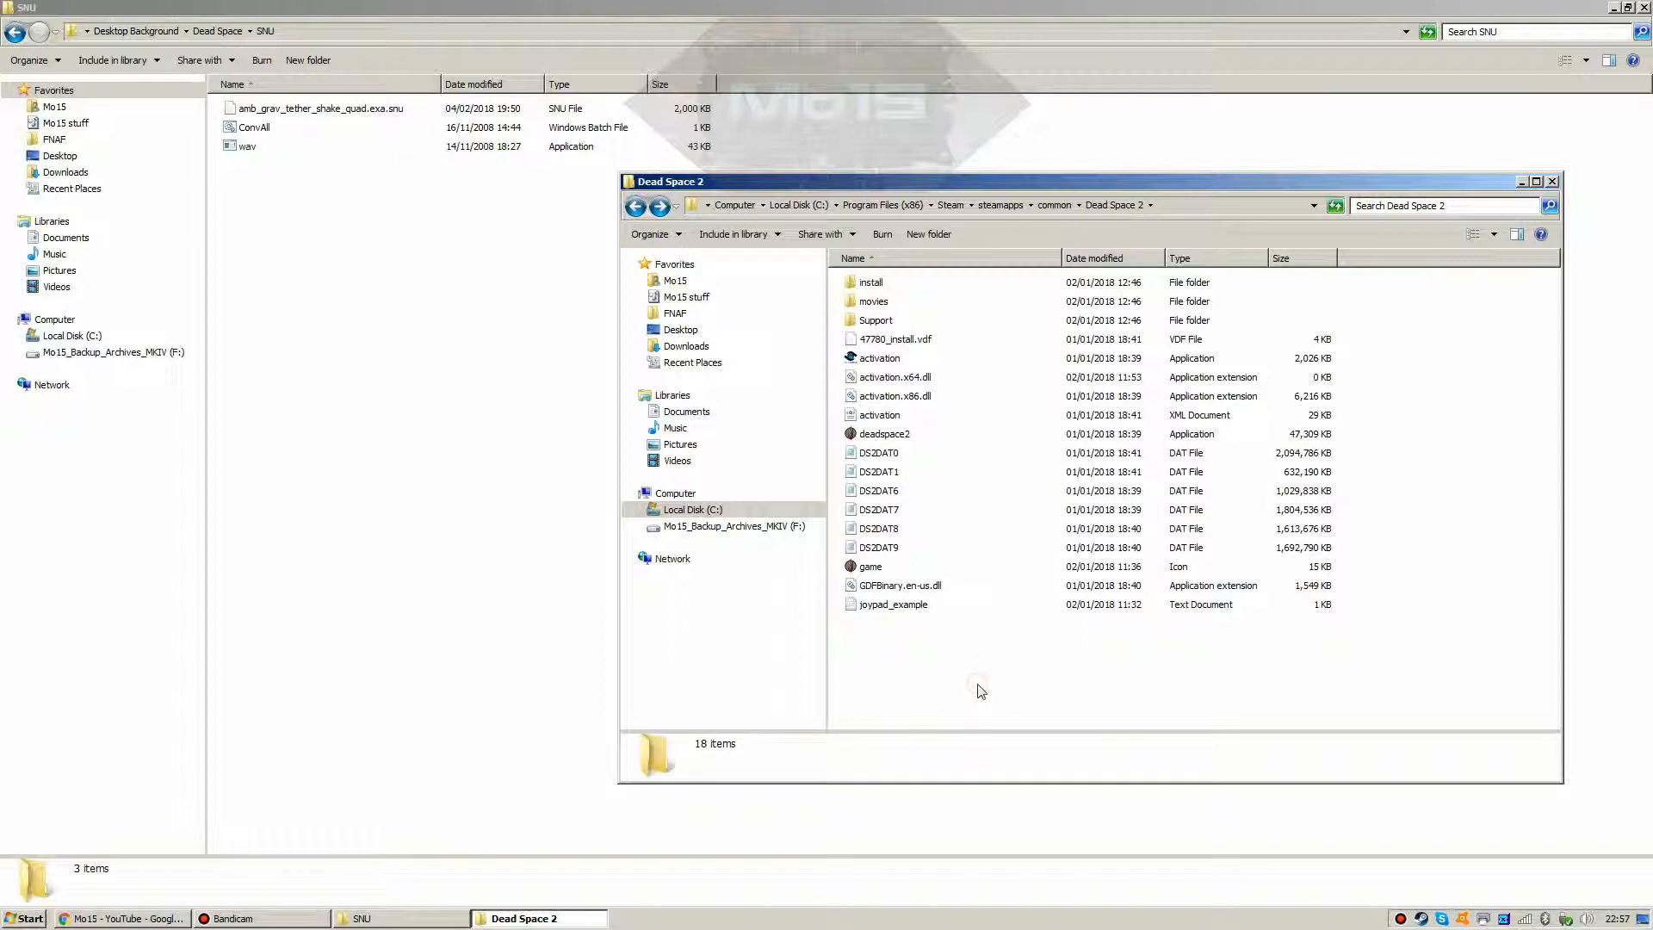
pyautogui.click(869, 573)
pyautogui.moveTo(871, 656); pyautogui.dragTo(979, 668)
# Step: Launch Gibbed.Visceral.BigViewer from the BigViewer_en folder and move its window to the upper right
pyautogui.click(14, 32)
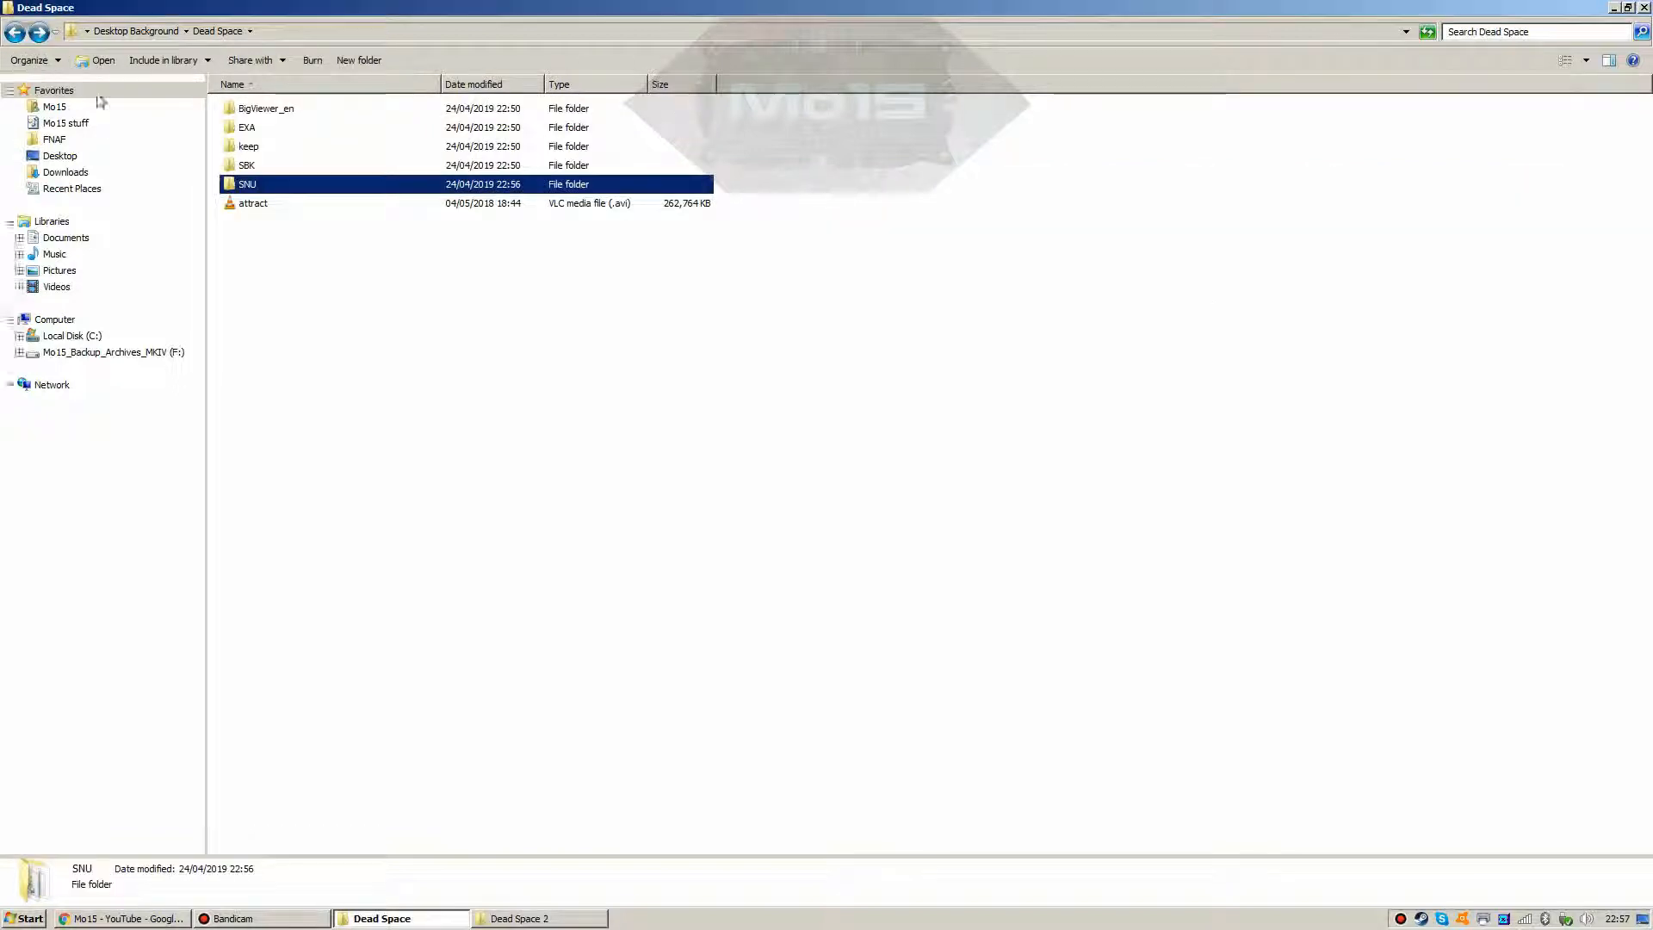
pyautogui.click(307, 260)
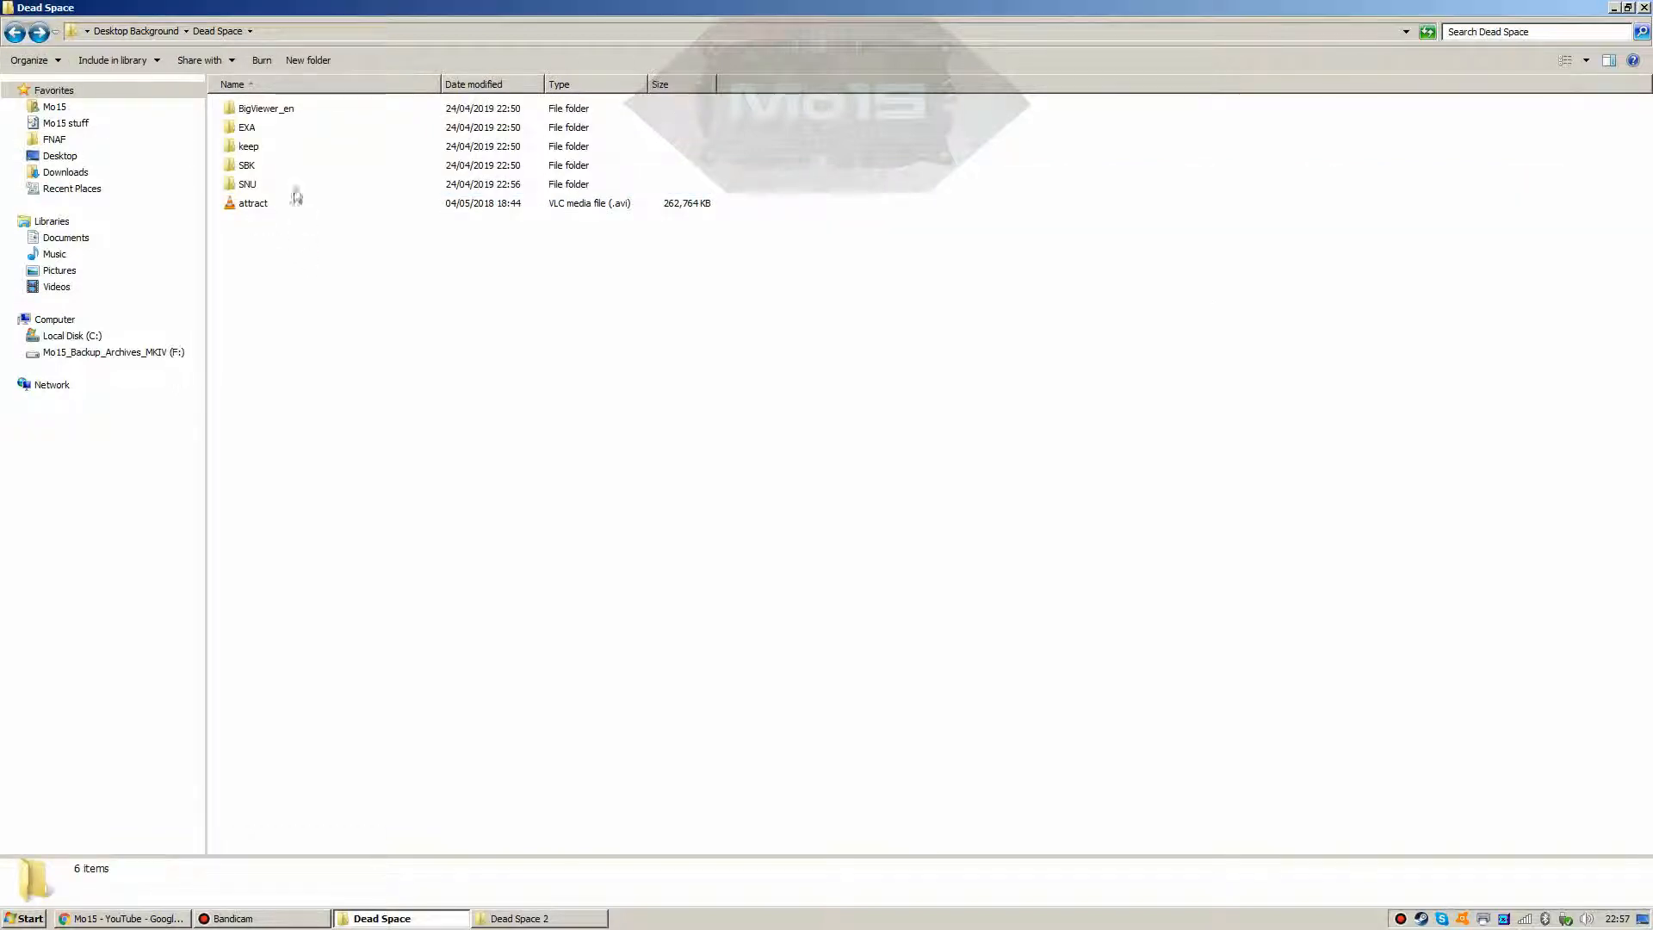
pyautogui.doubleClick(274, 119)
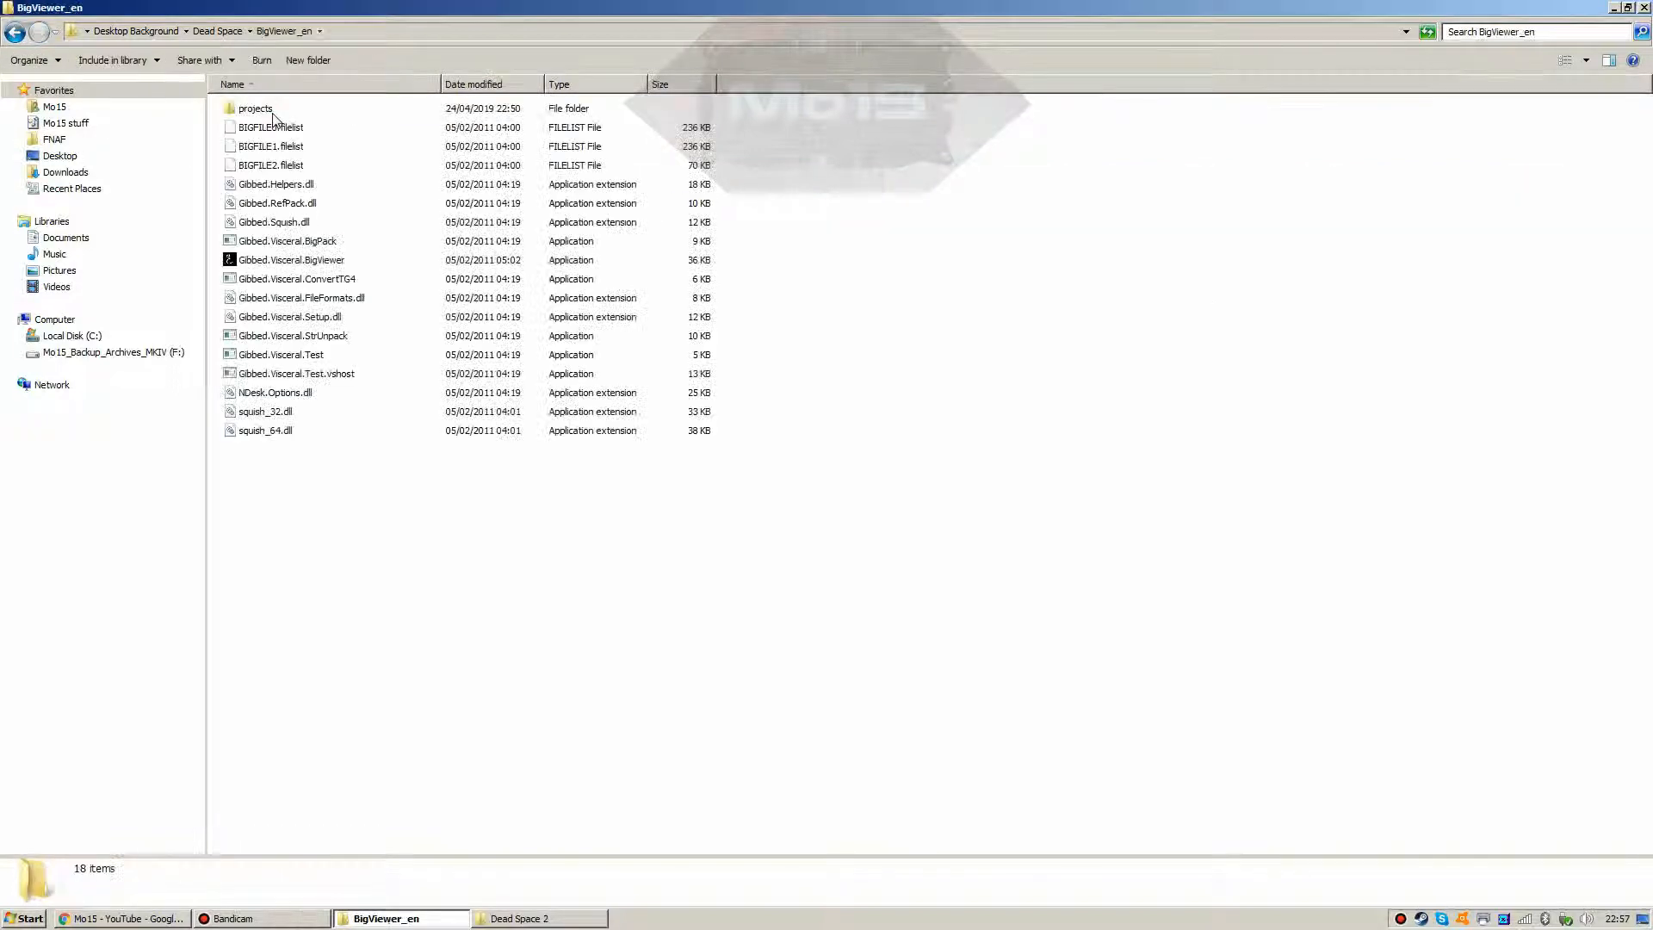
pyautogui.click(275, 263)
pyautogui.doubleClick(274, 262)
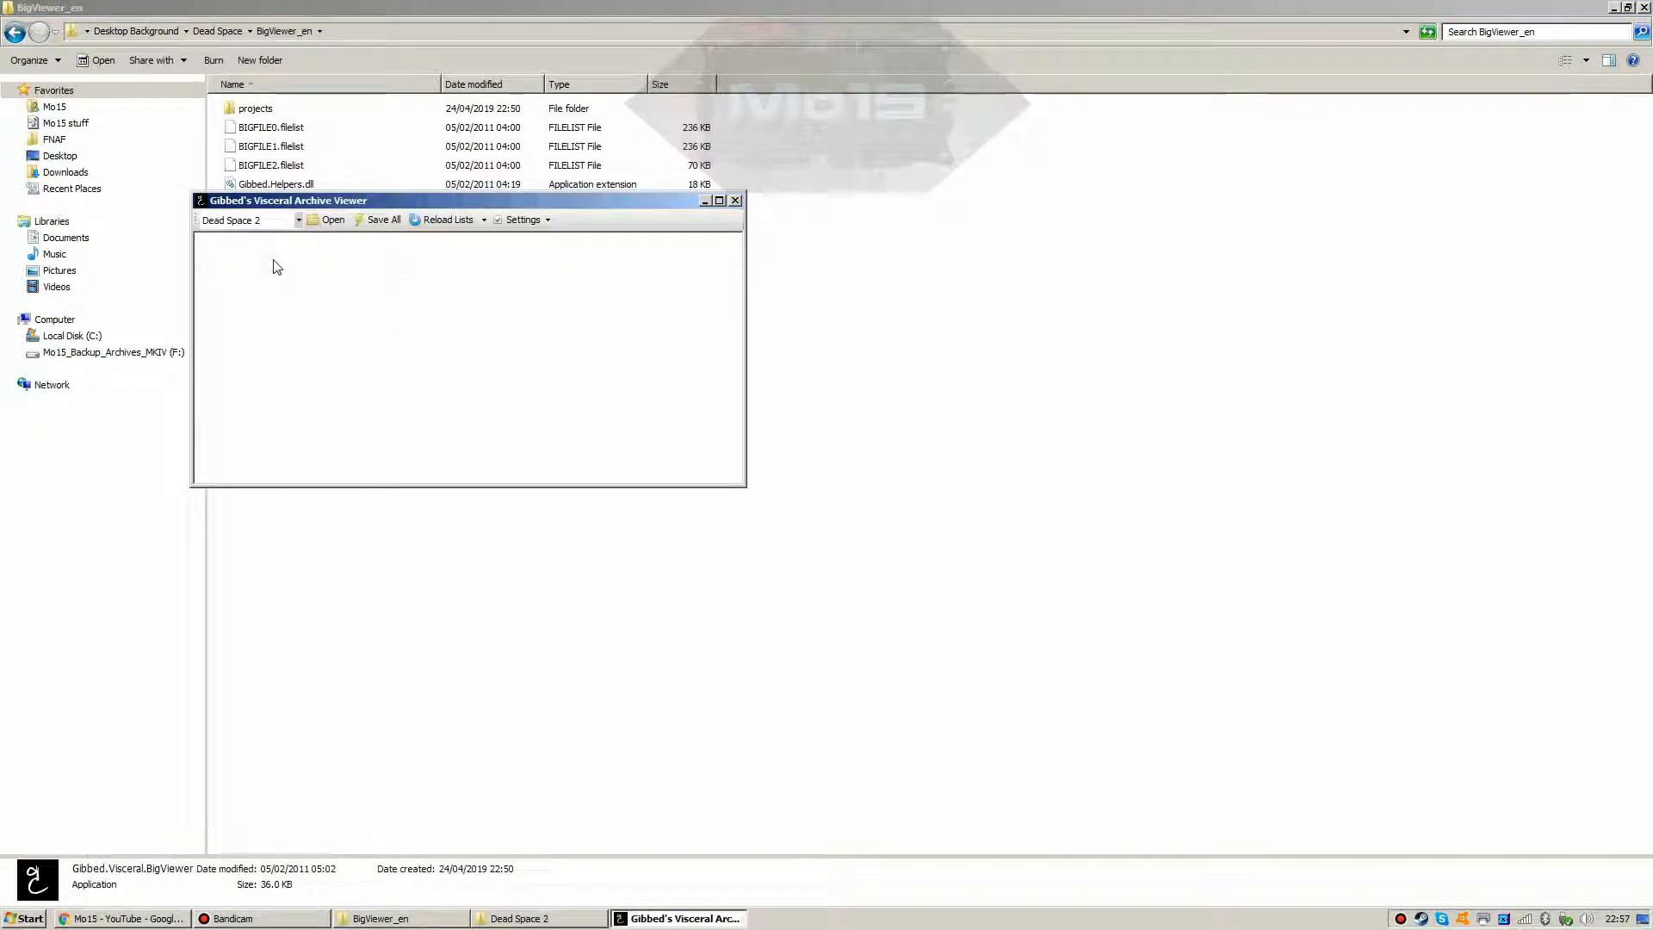
pyautogui.moveTo(292, 199); pyautogui.dragTo(883, 143)
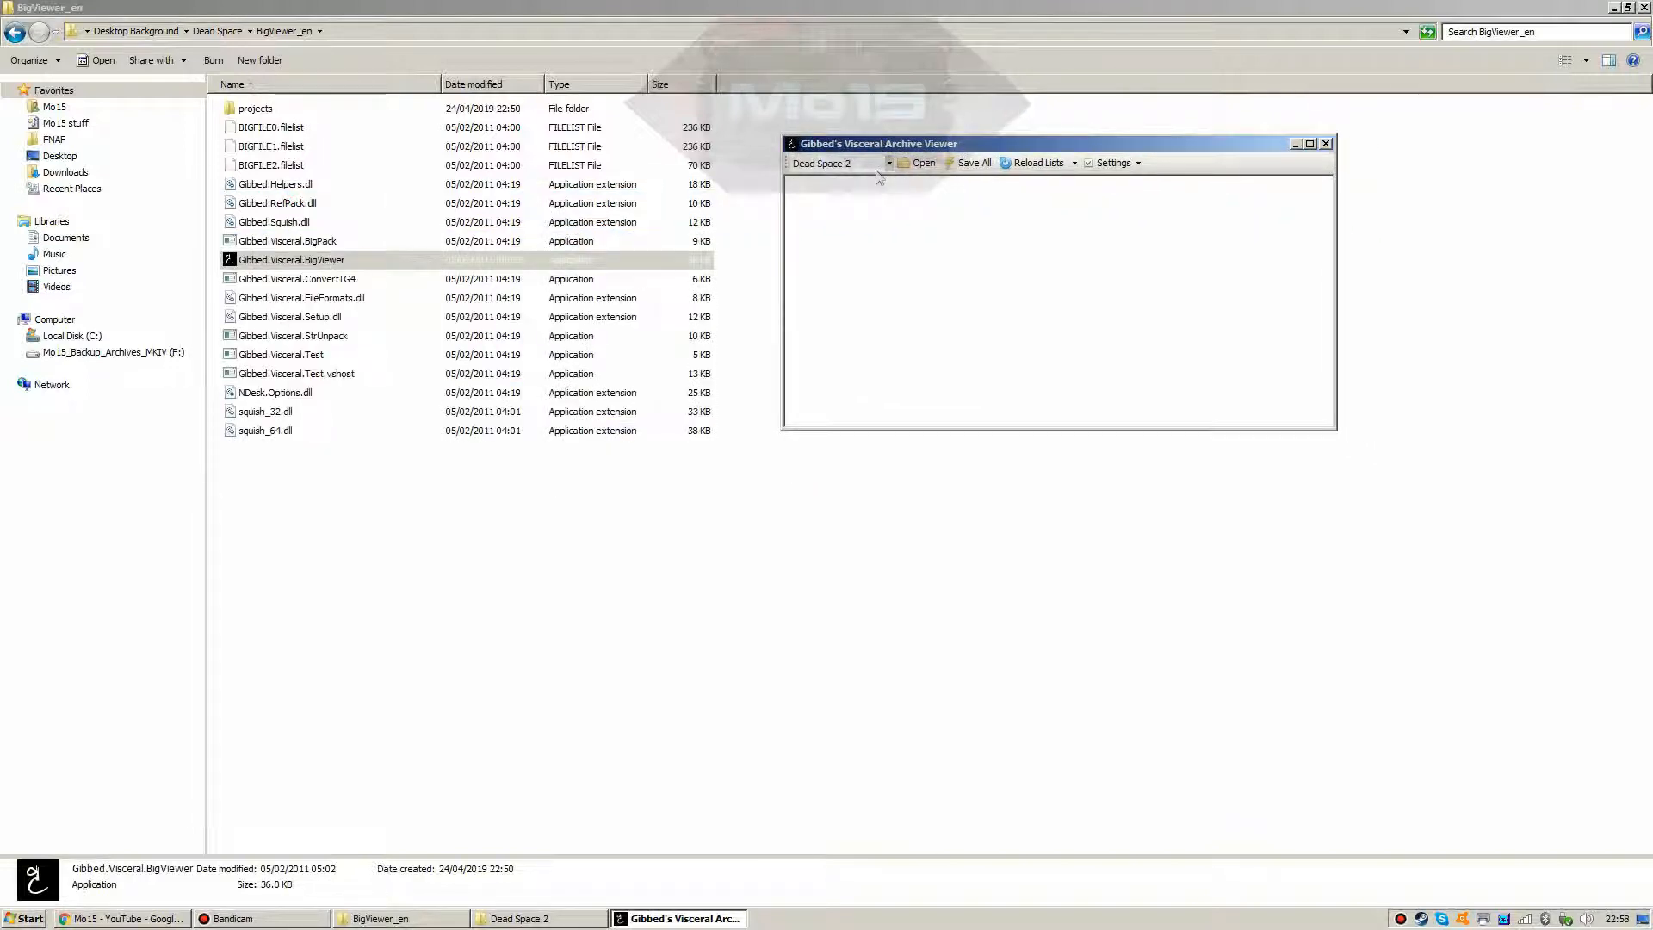
# Step: Choose Dead Space 2 as the game and bring up the archive Open dialog
pyautogui.click(888, 164)
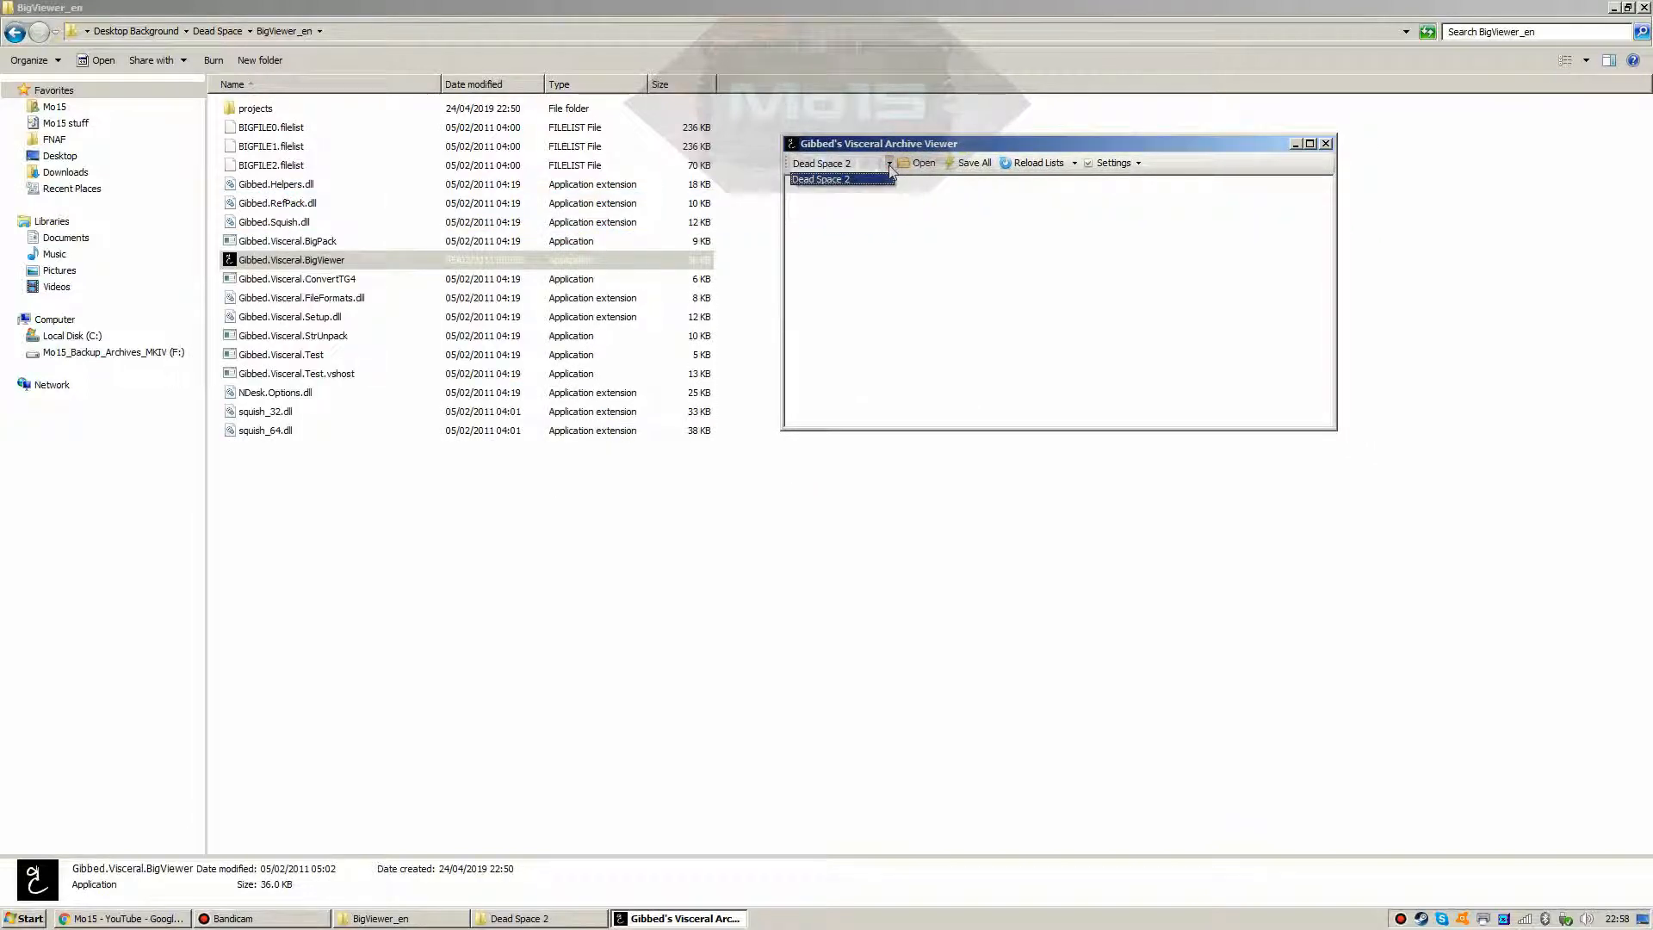
pyautogui.click(889, 165)
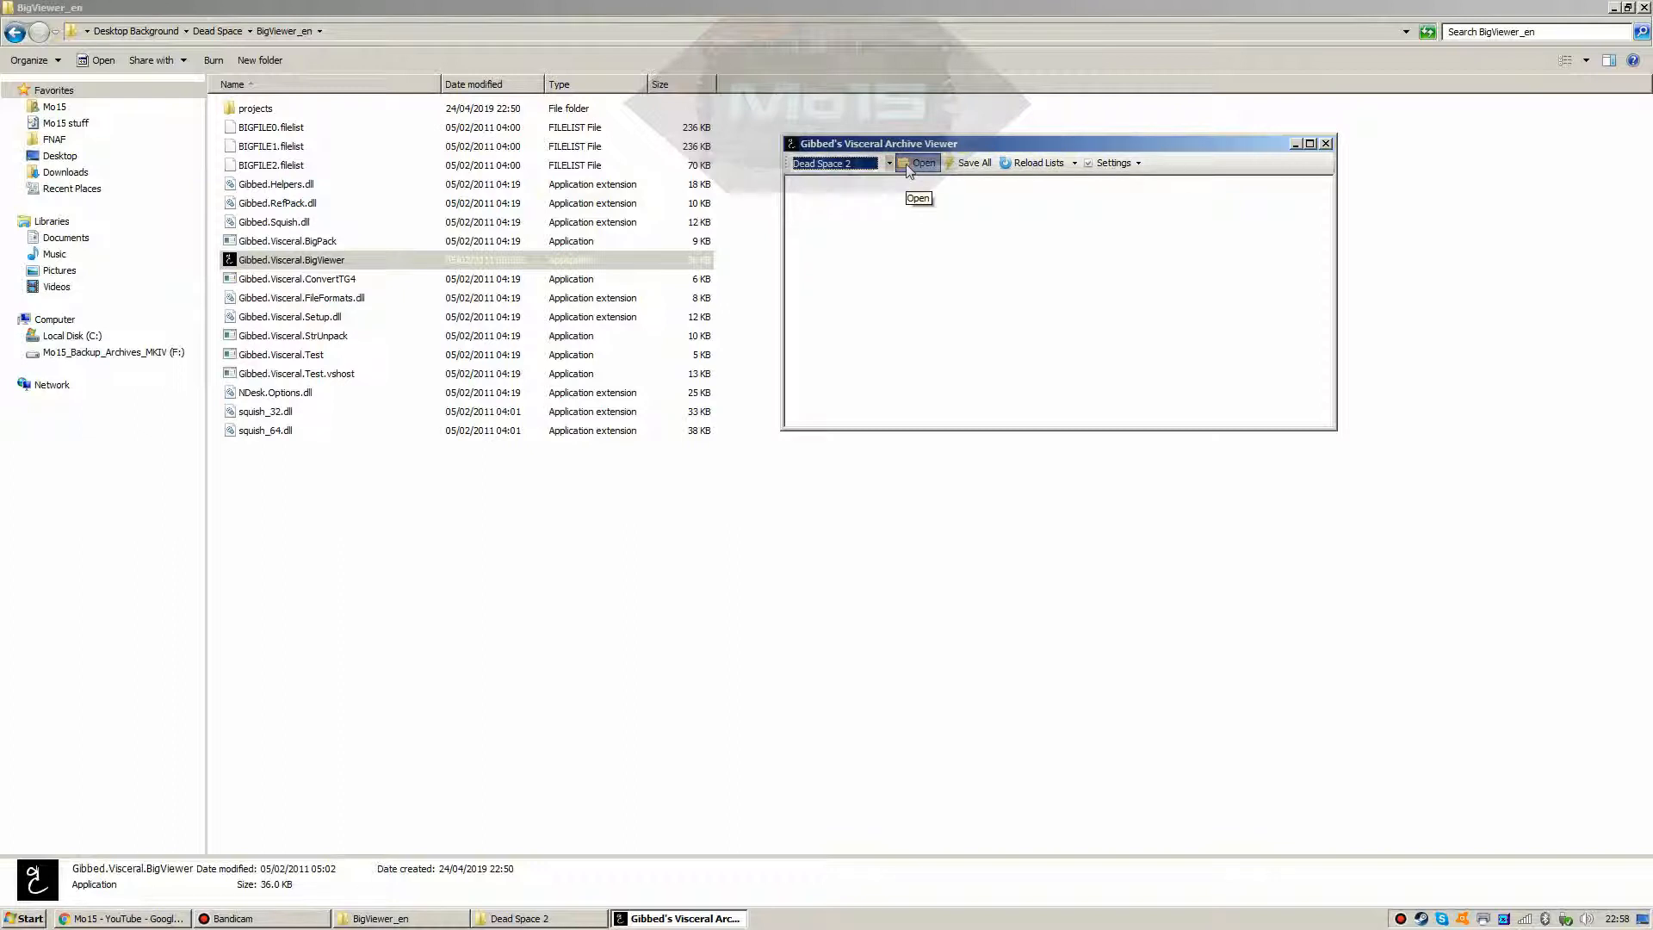
pyautogui.click(397, 488)
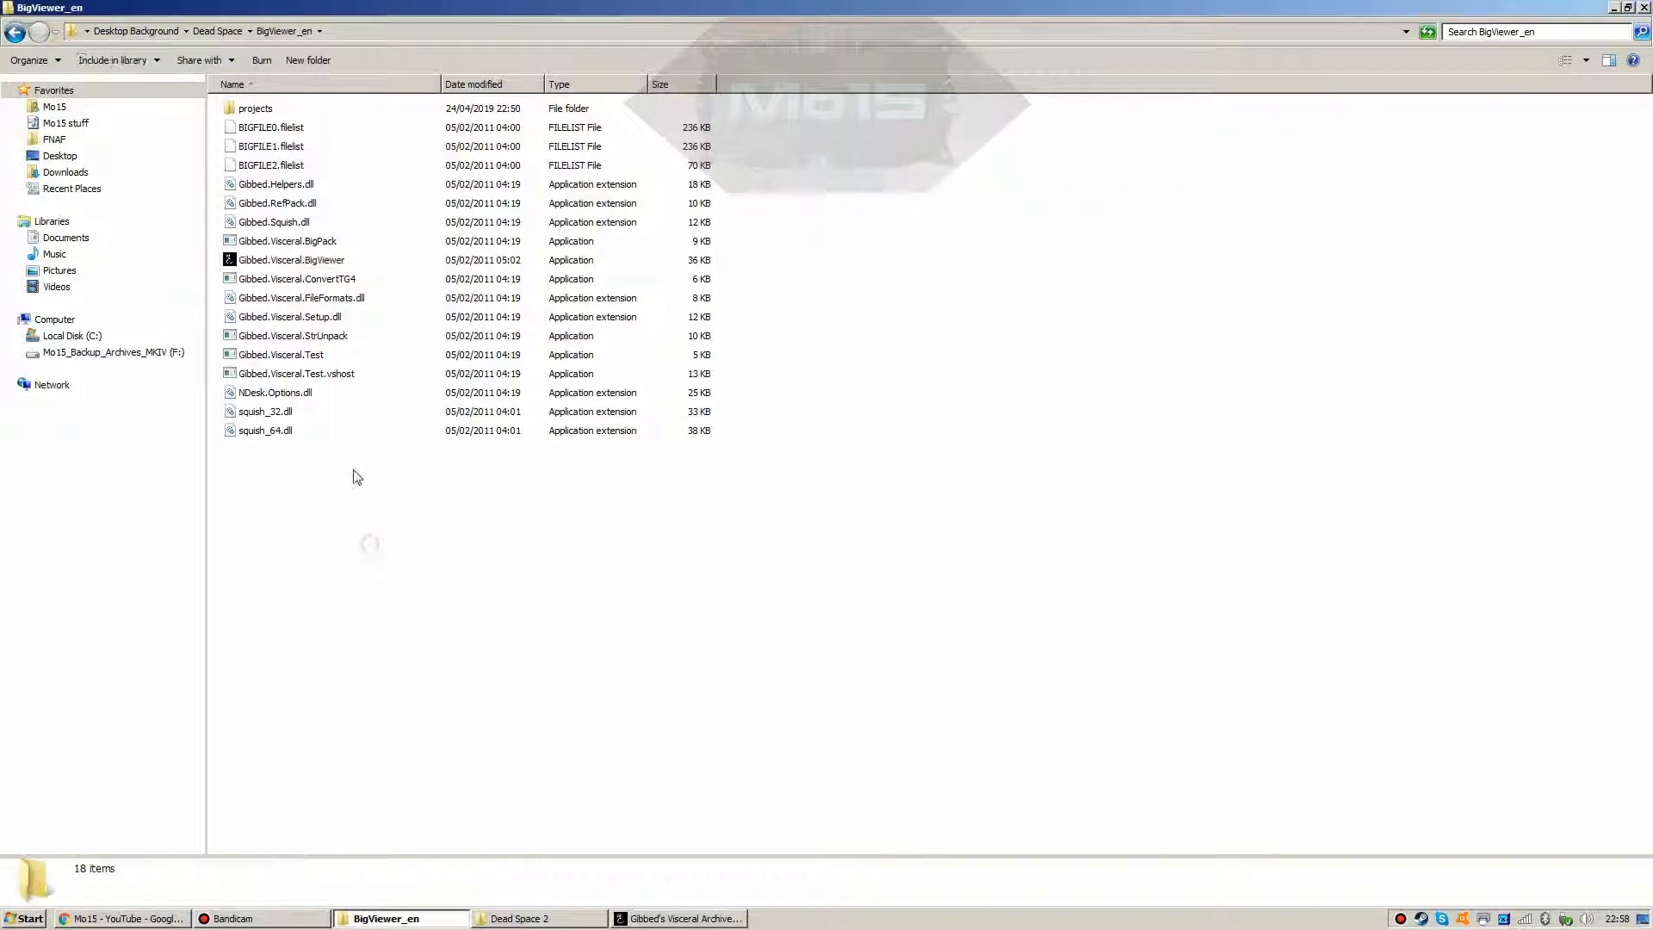
pyautogui.click(271, 263)
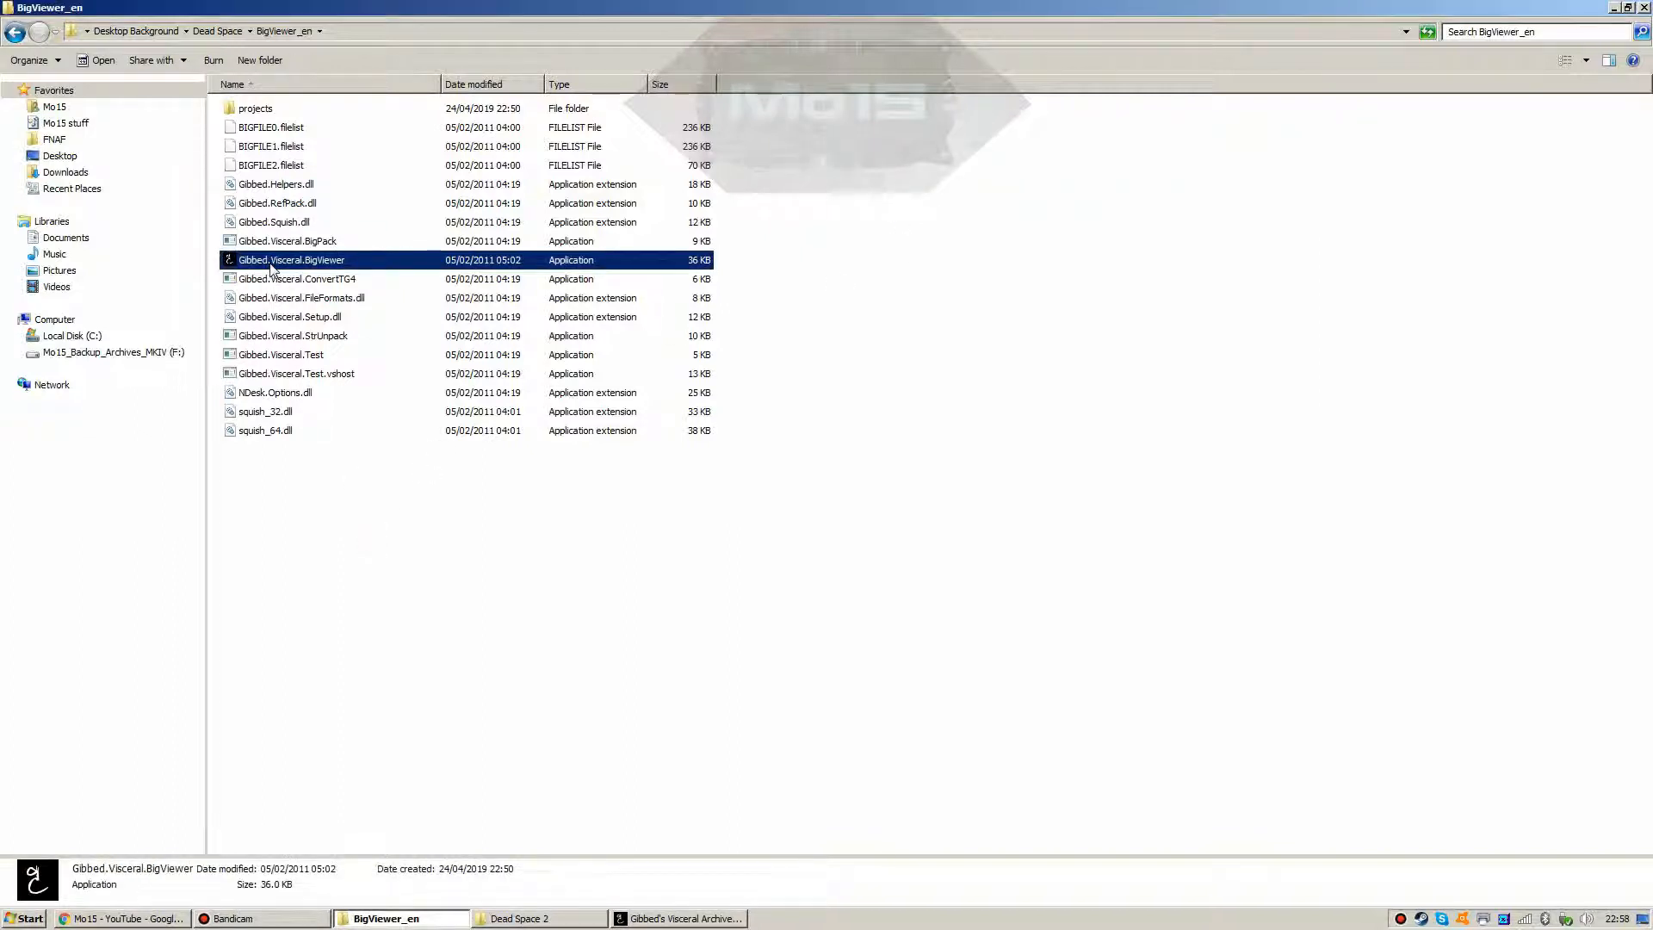
pyautogui.click(679, 917)
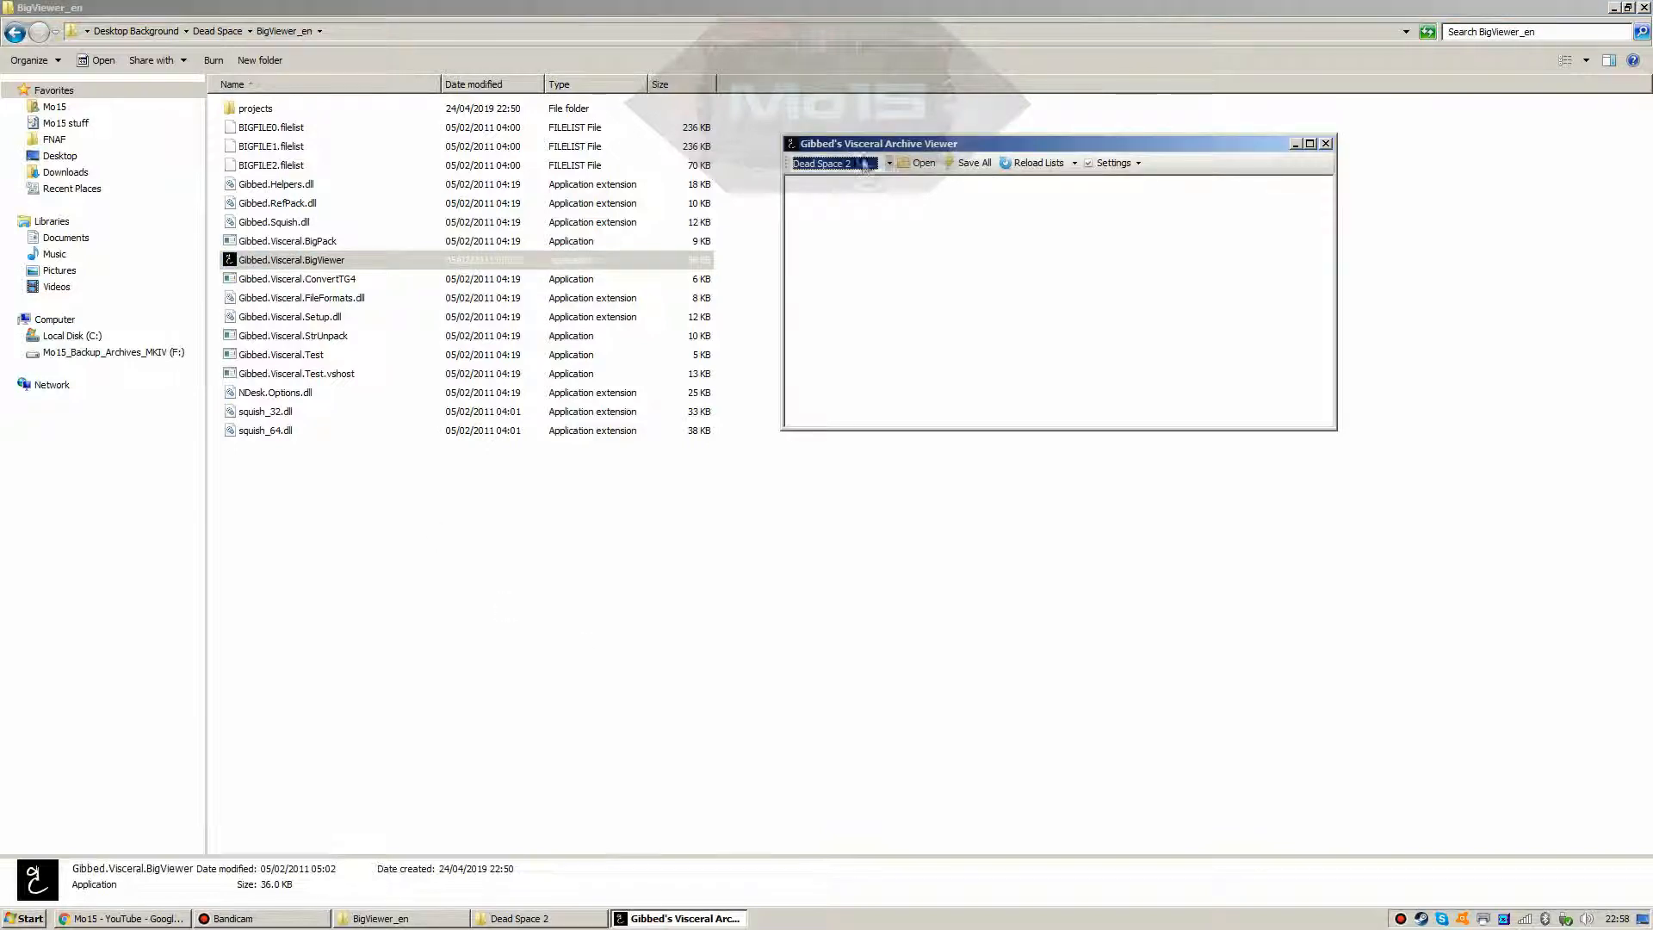
pyautogui.click(918, 168)
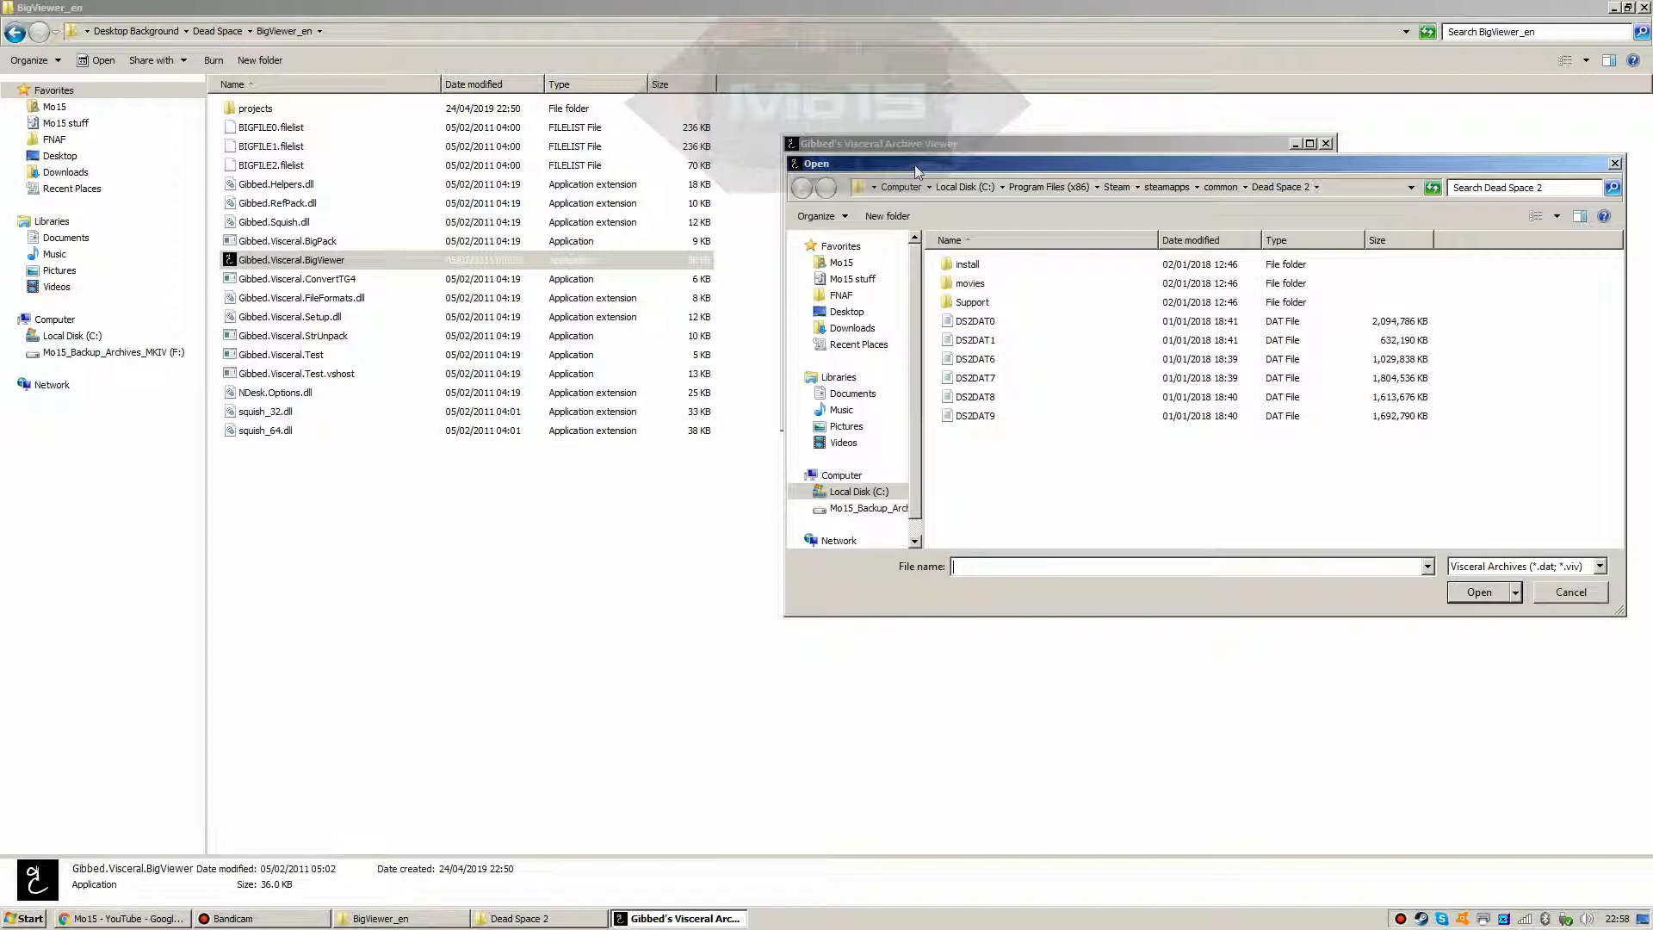
pyautogui.moveTo(930, 168); pyautogui.dragTo(774, 188)
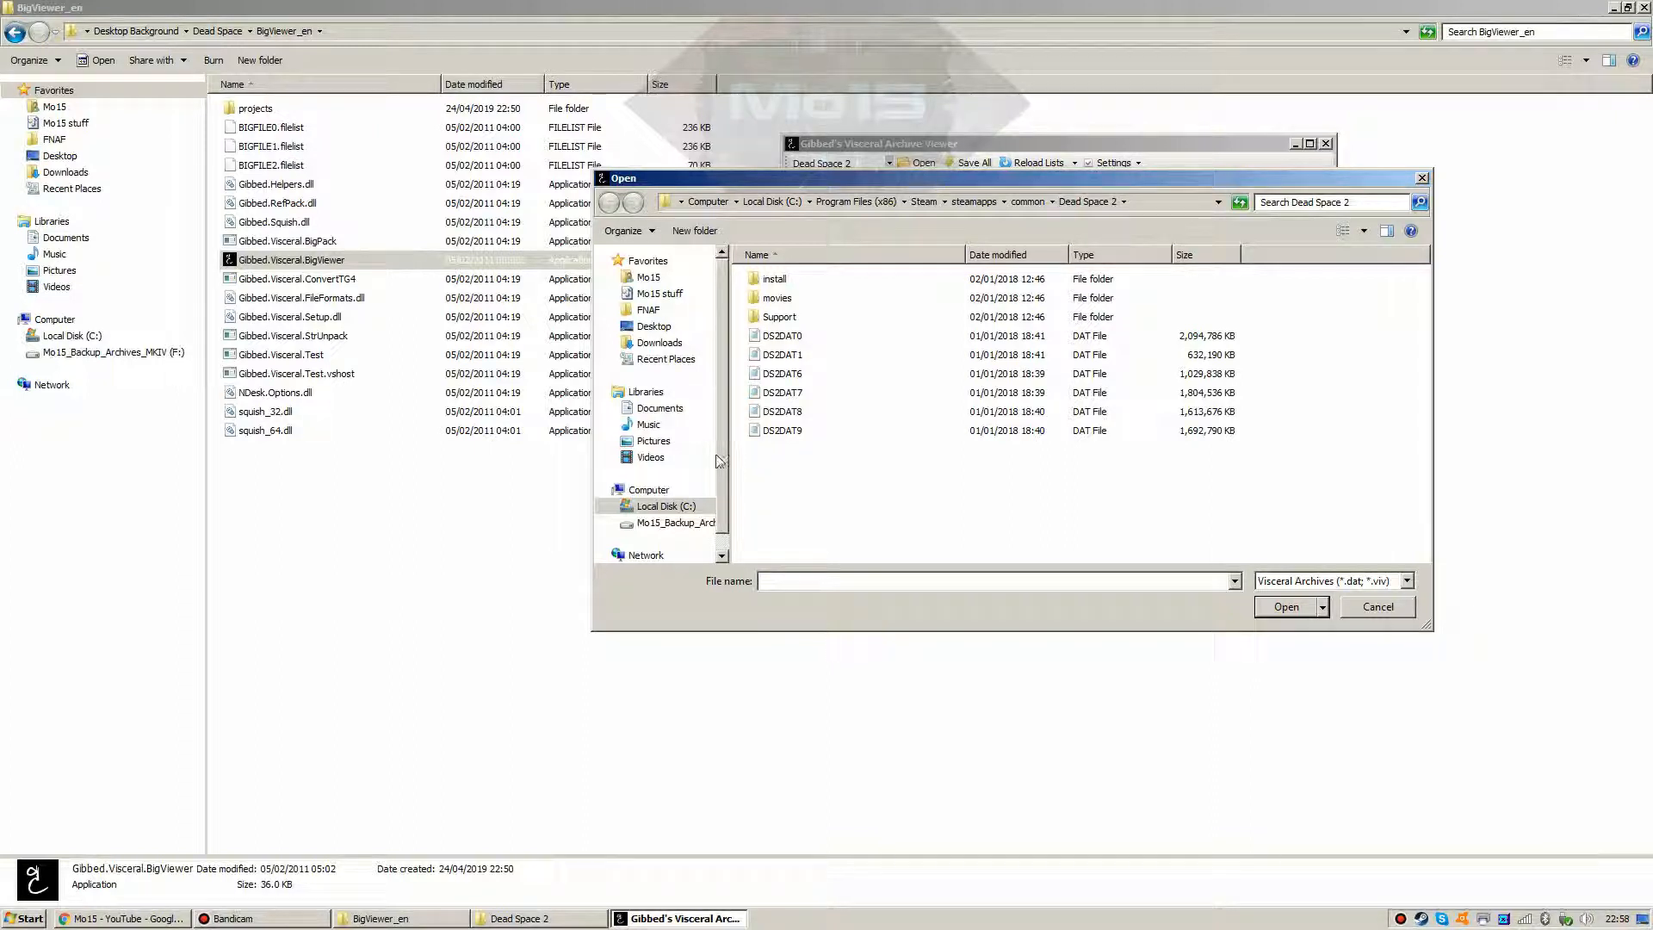
pyautogui.moveTo(723, 442)
pyautogui.mouseDown()
pyautogui.moveTo(721, 474)
pyautogui.moveTo(720, 437)
pyautogui.mouseUp()
pyautogui.moveTo(1098, 181); pyautogui.dragTo(1241, 220)
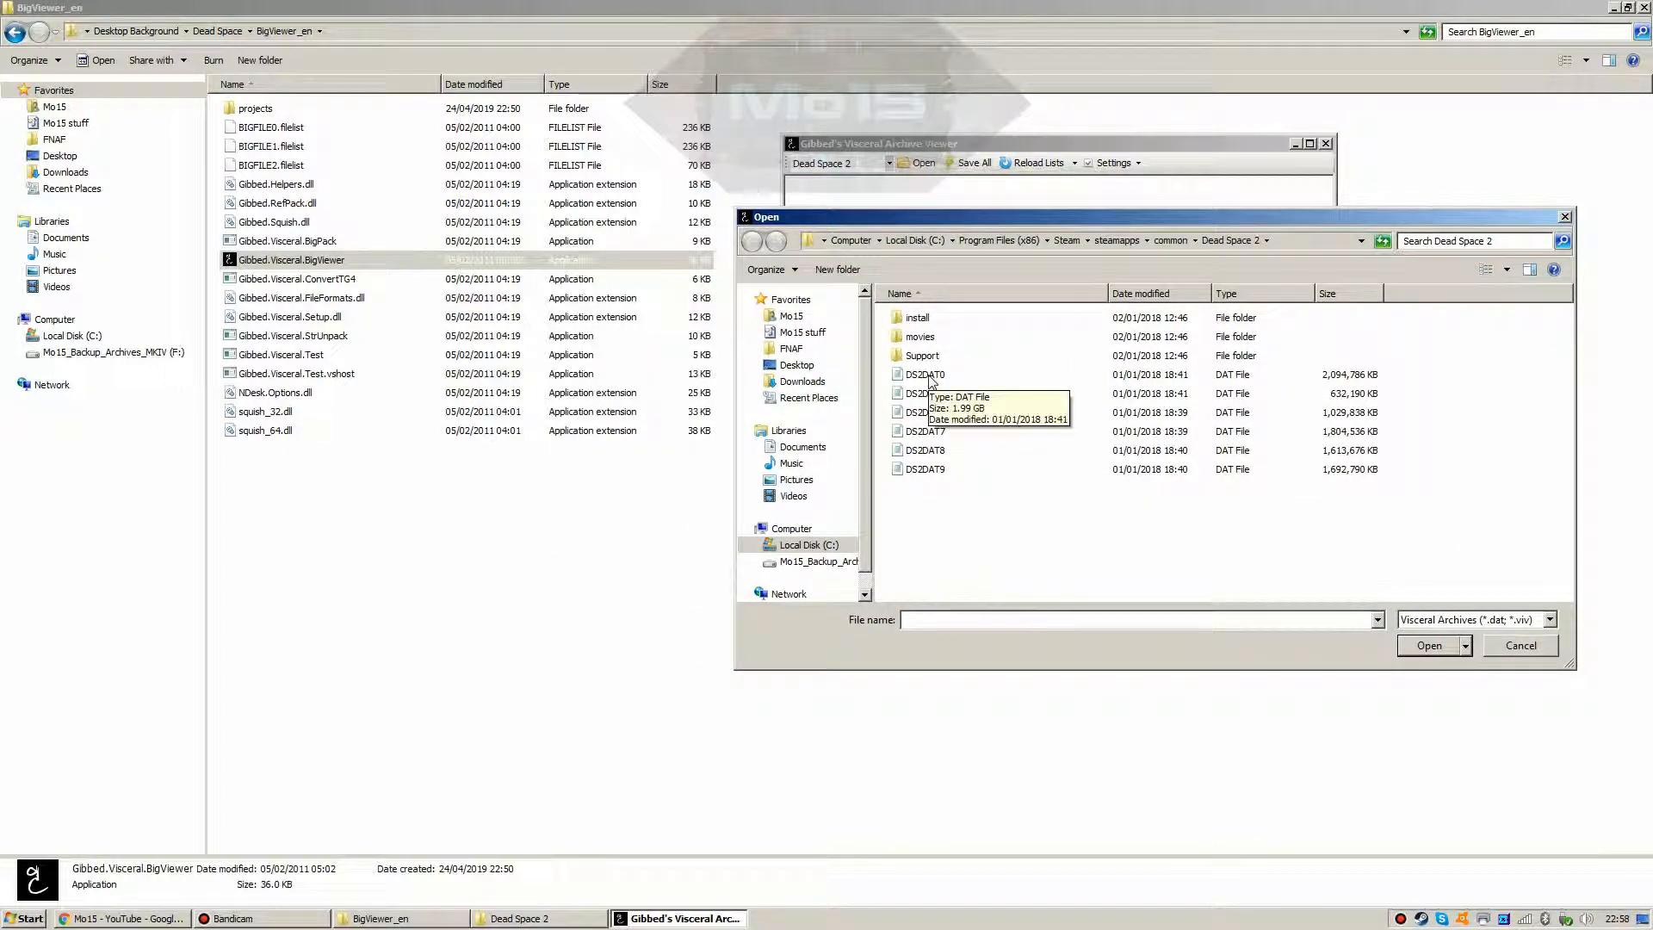
# Step: Load DS2DAT0 and then DS2DAT1, expanding and scrolling through each archive's audiostreams list
pyautogui.doubleClick(909, 376)
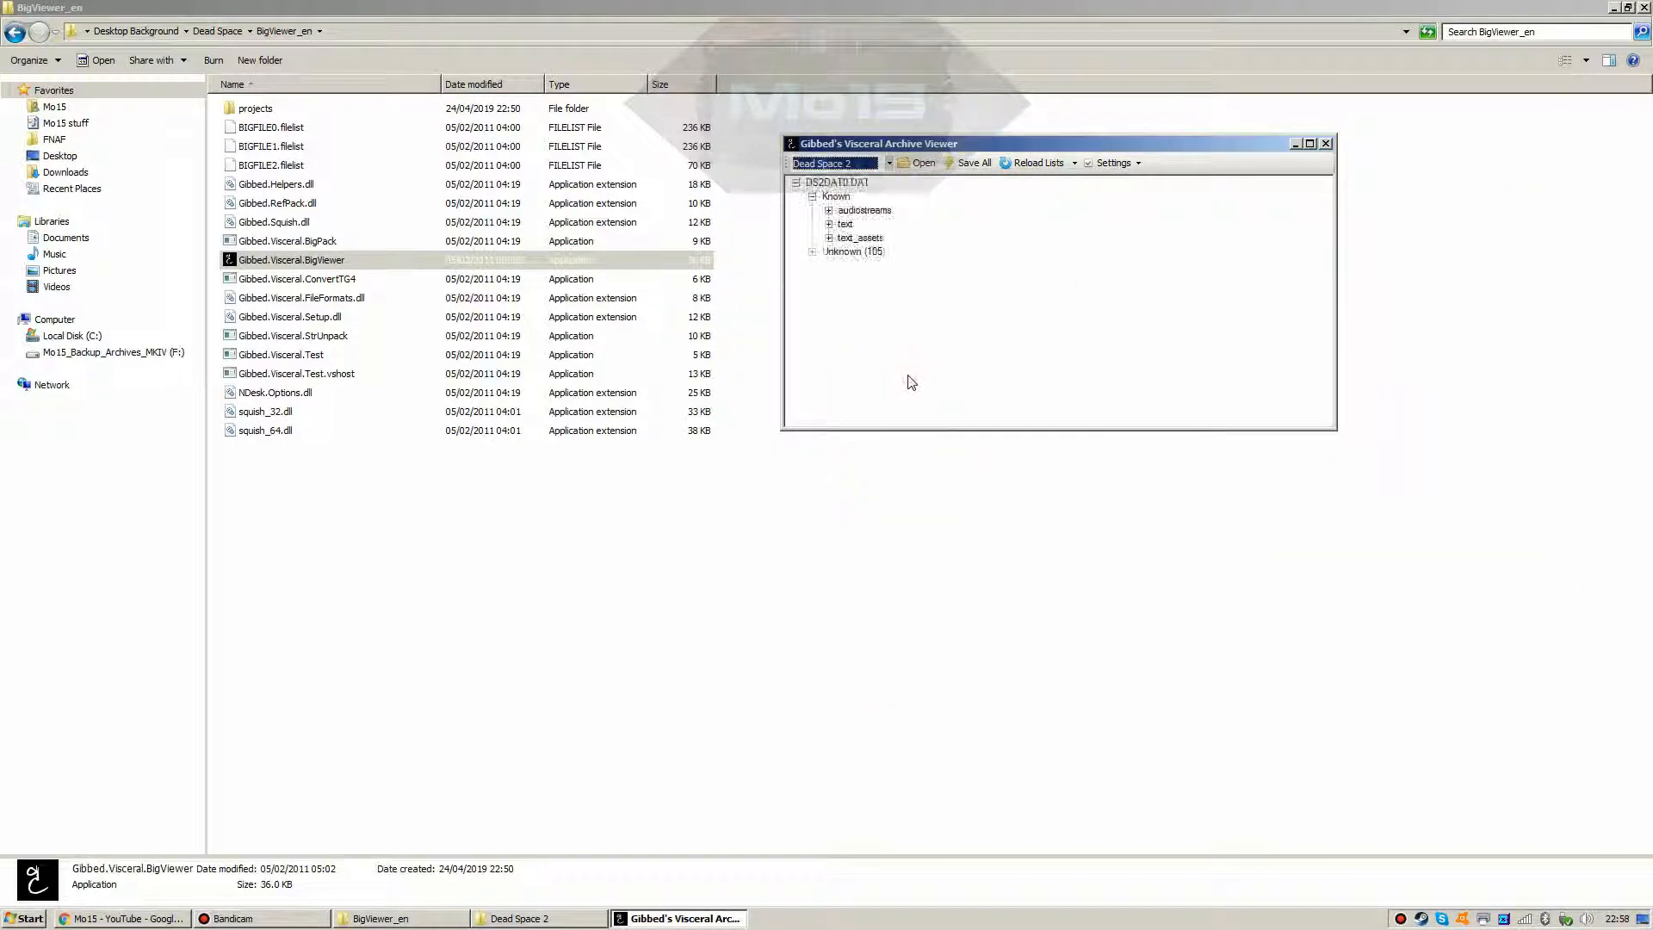
pyautogui.click(829, 223)
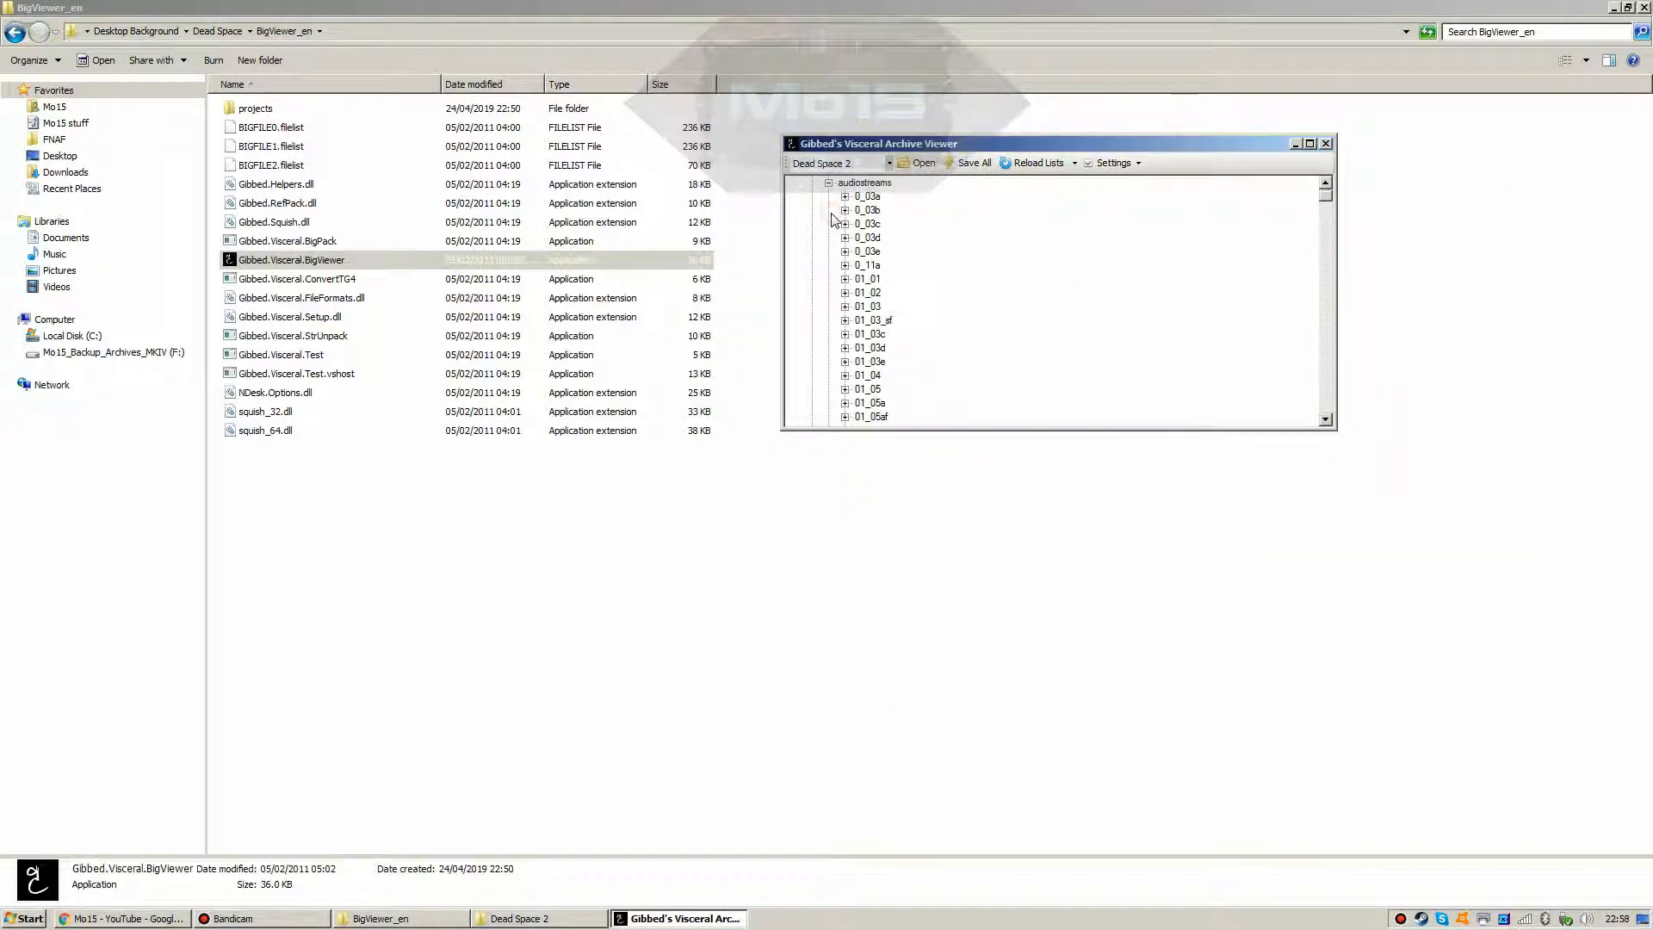
pyautogui.scroll(-4, 908, 333)
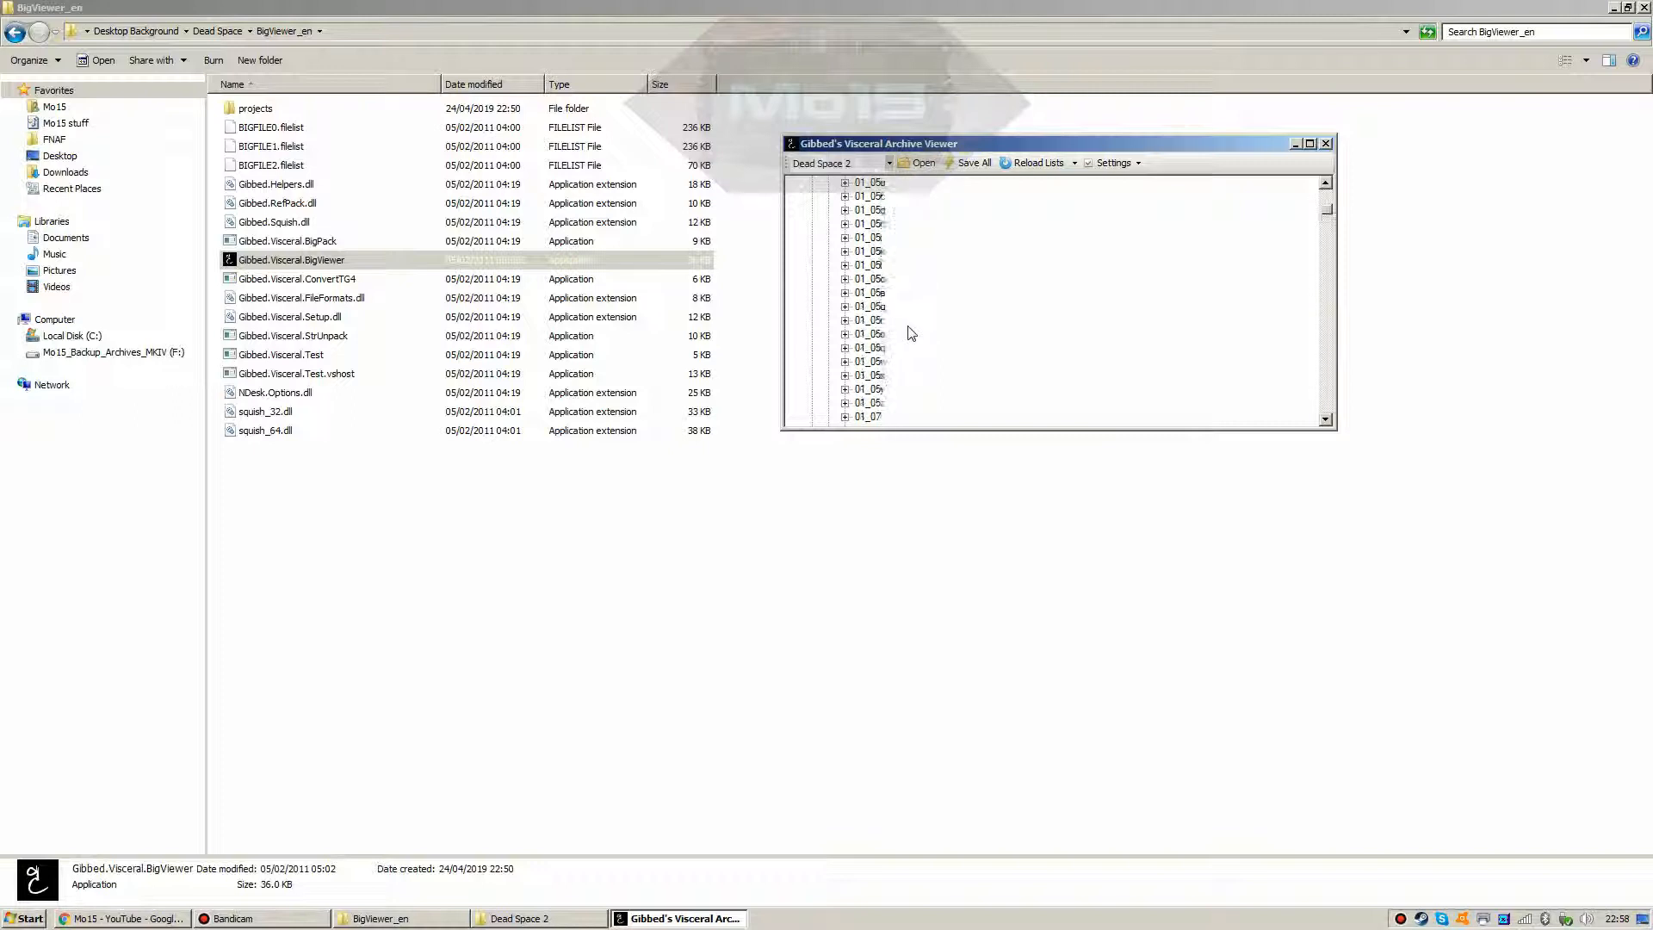
pyautogui.scroll(5, 886, 275)
pyautogui.click(920, 163)
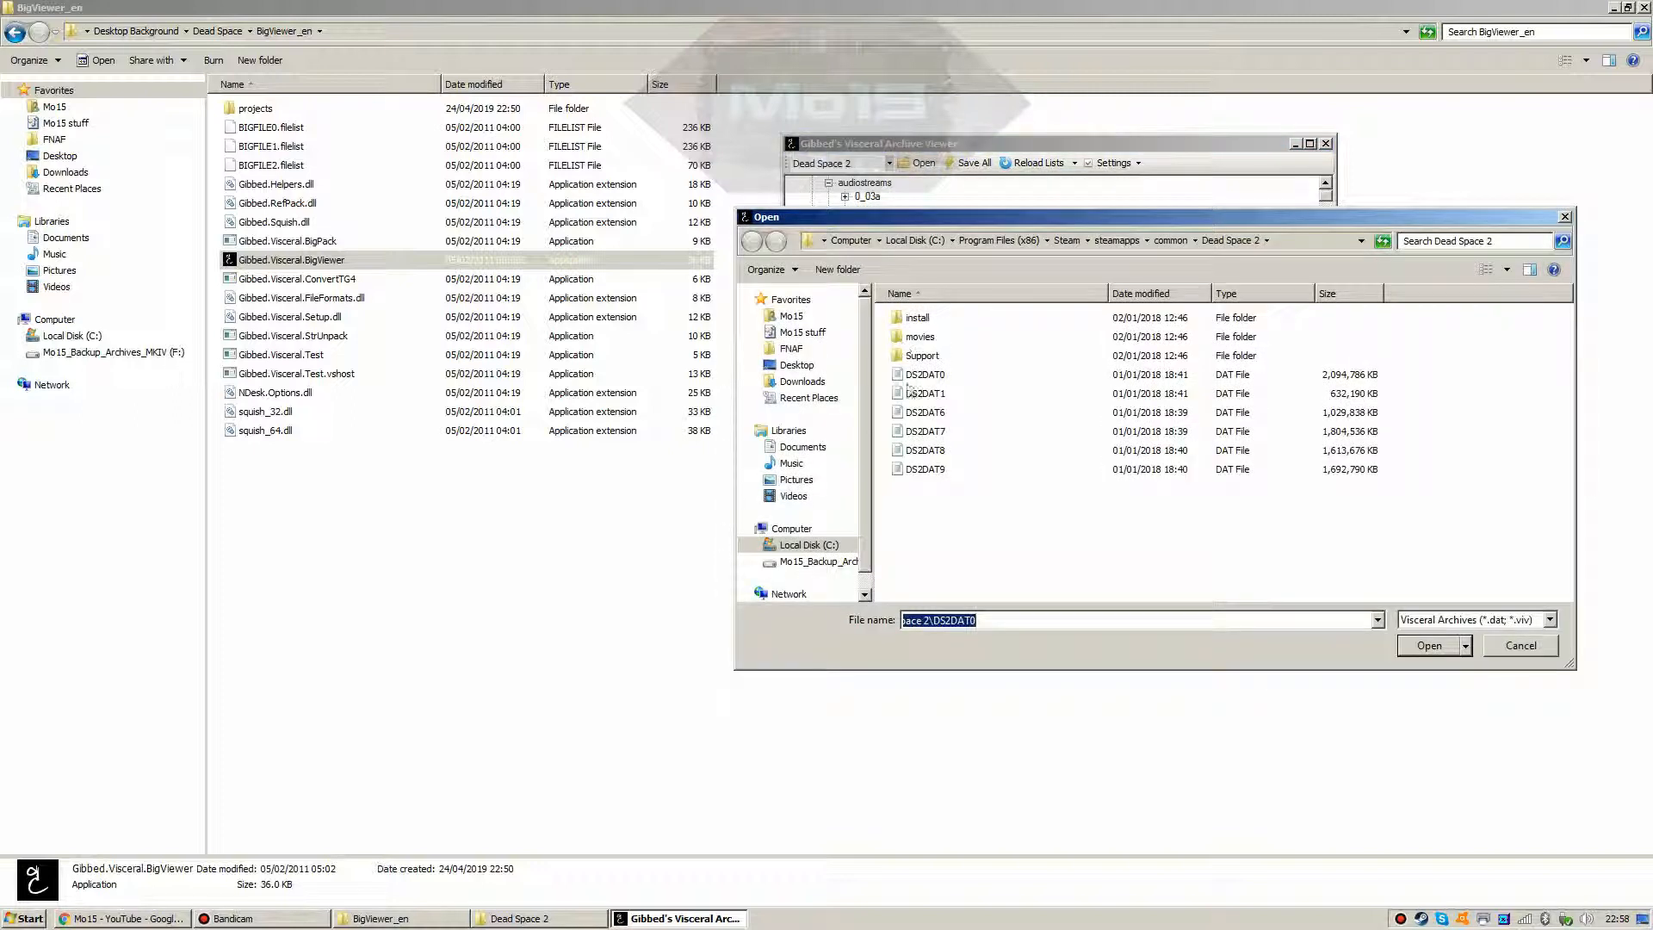
pyautogui.doubleClick(910, 393)
pyautogui.click(829, 211)
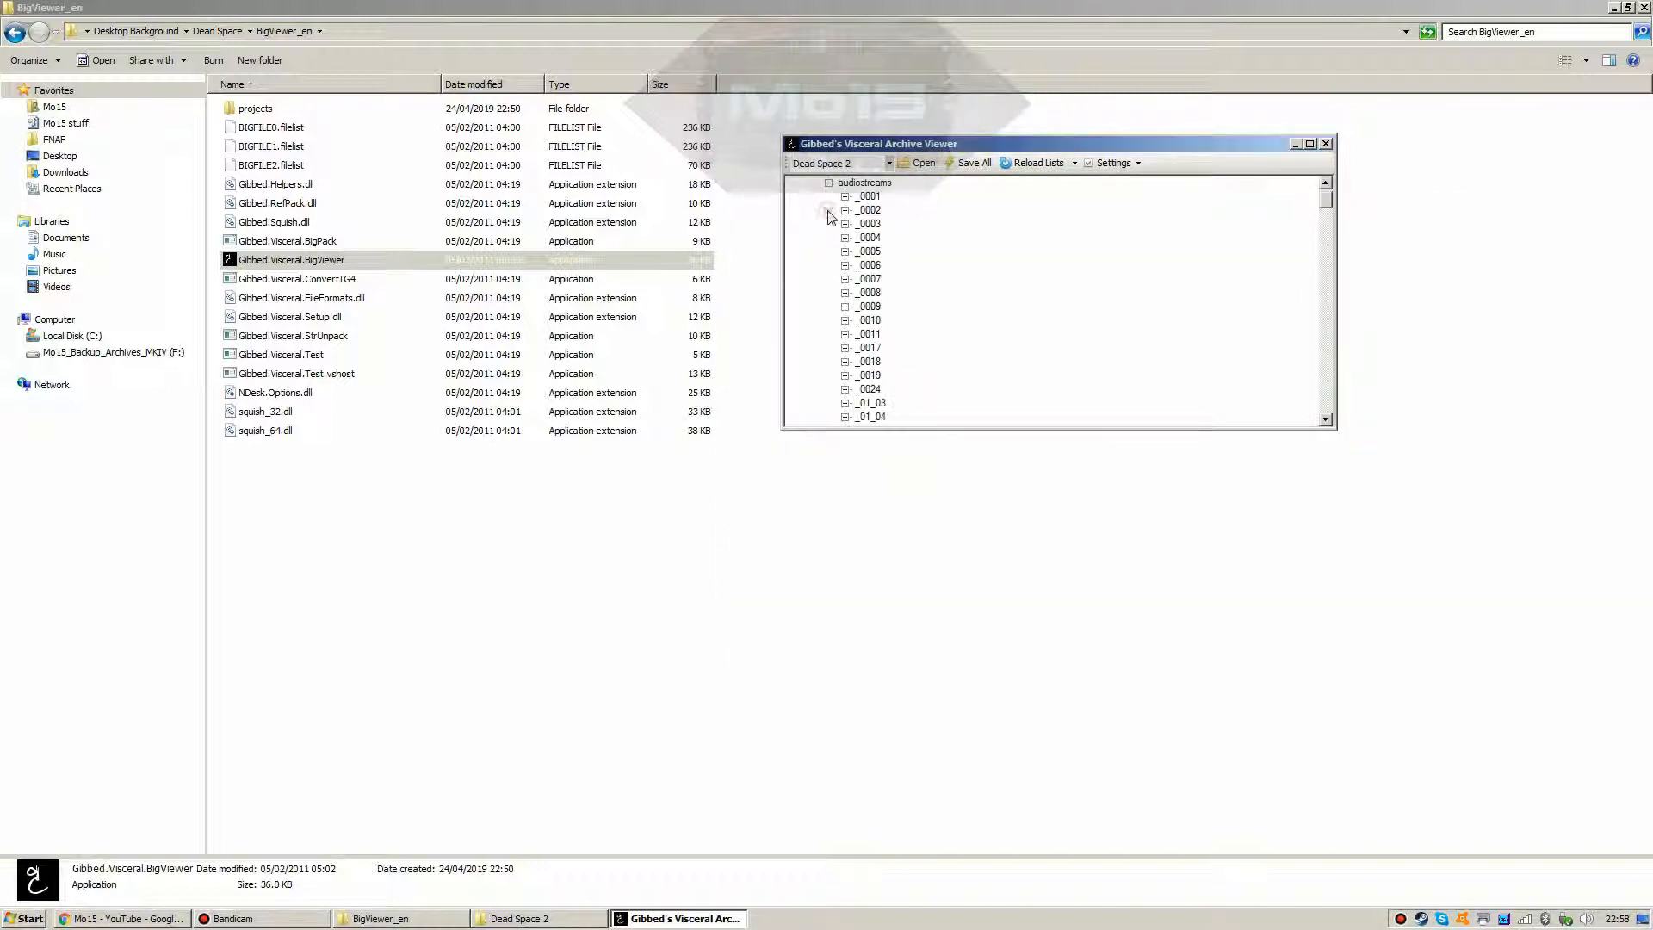
pyautogui.scroll(-4, 860, 344)
pyautogui.scroll(-5, 861, 343)
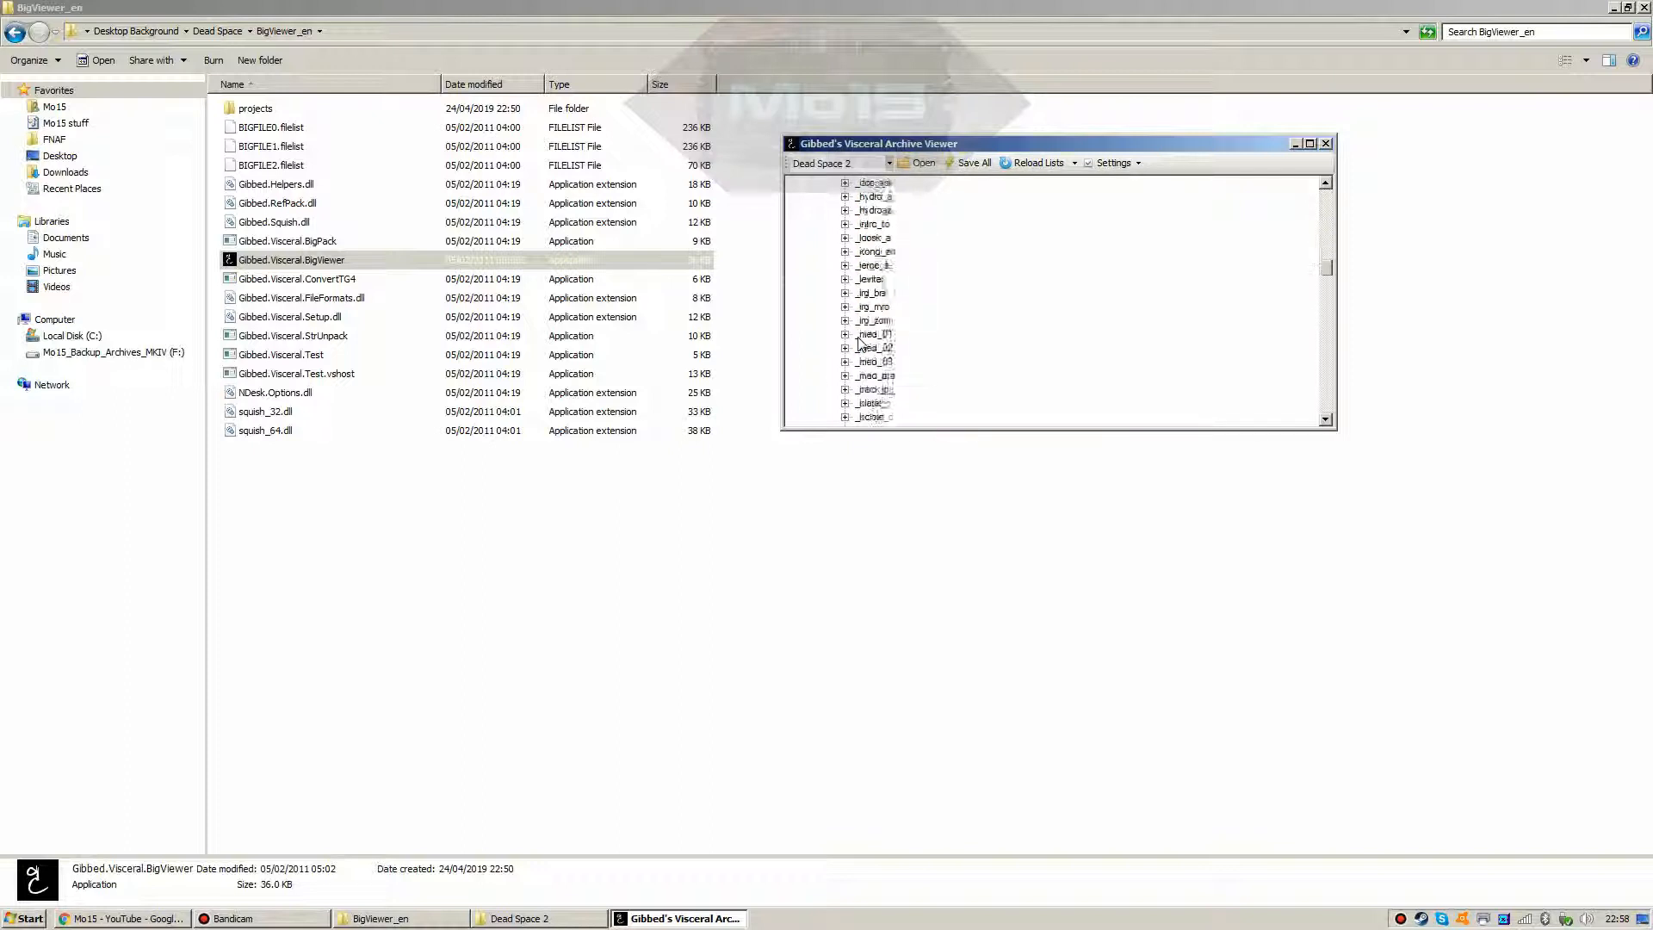
# Step: Load DS2DAT6, DS2DAT7, DS2DAT8 and DS2DAT9 in turn, then reload DS2DAT1.DAT
pyautogui.click(918, 163)
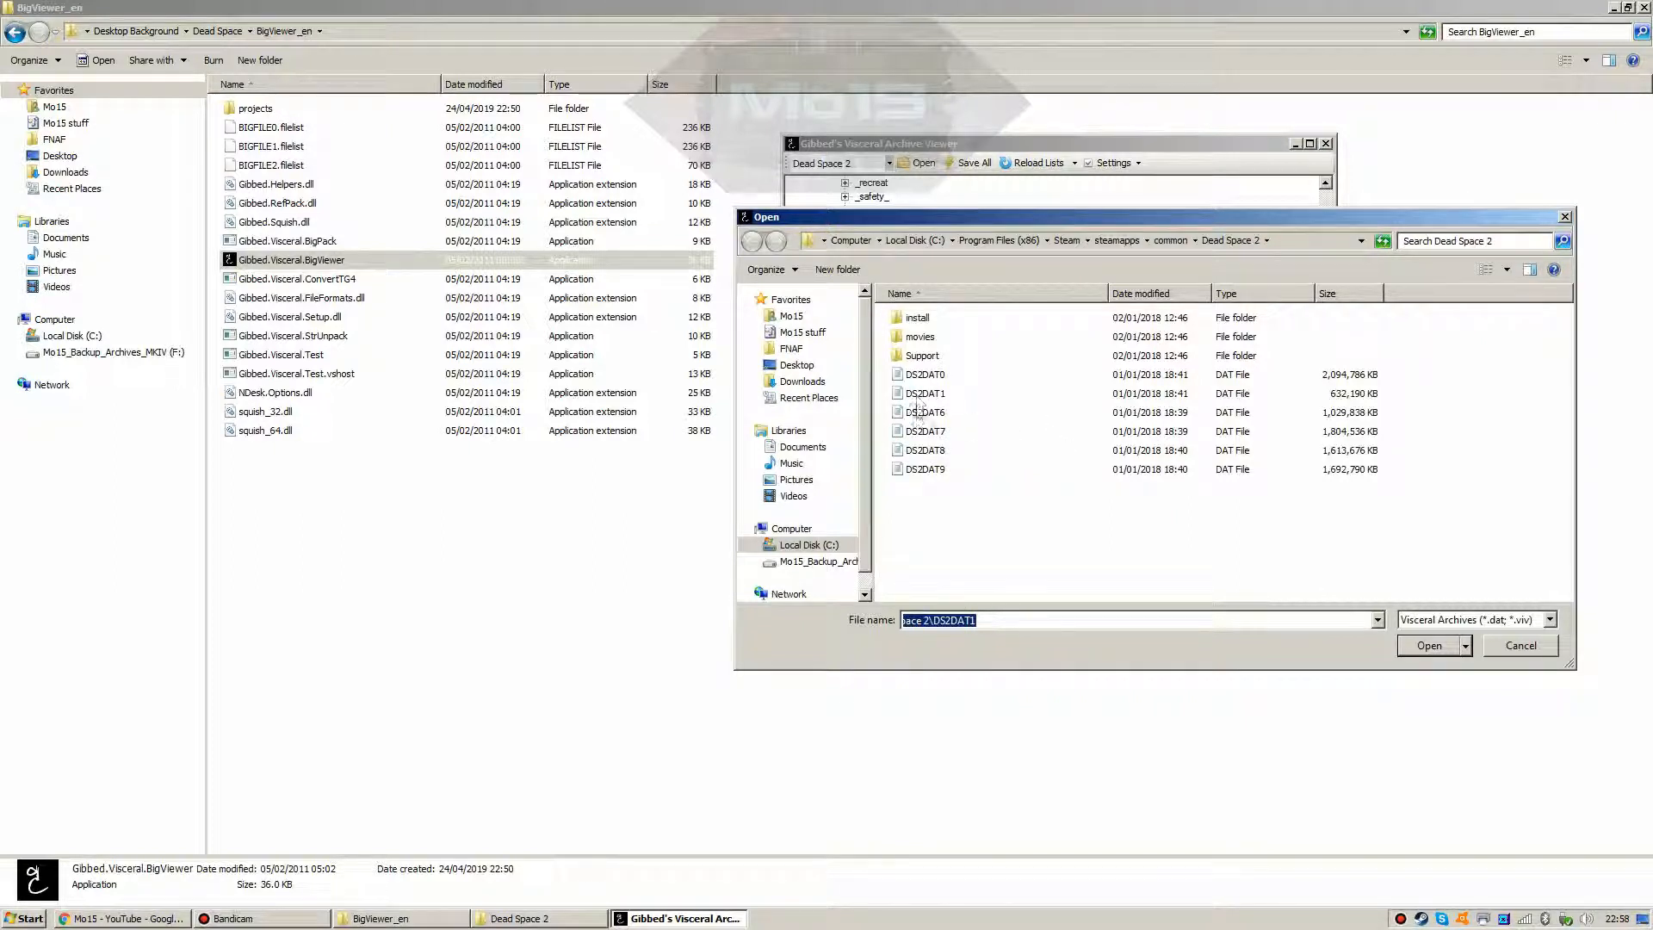
pyautogui.doubleClick(920, 414)
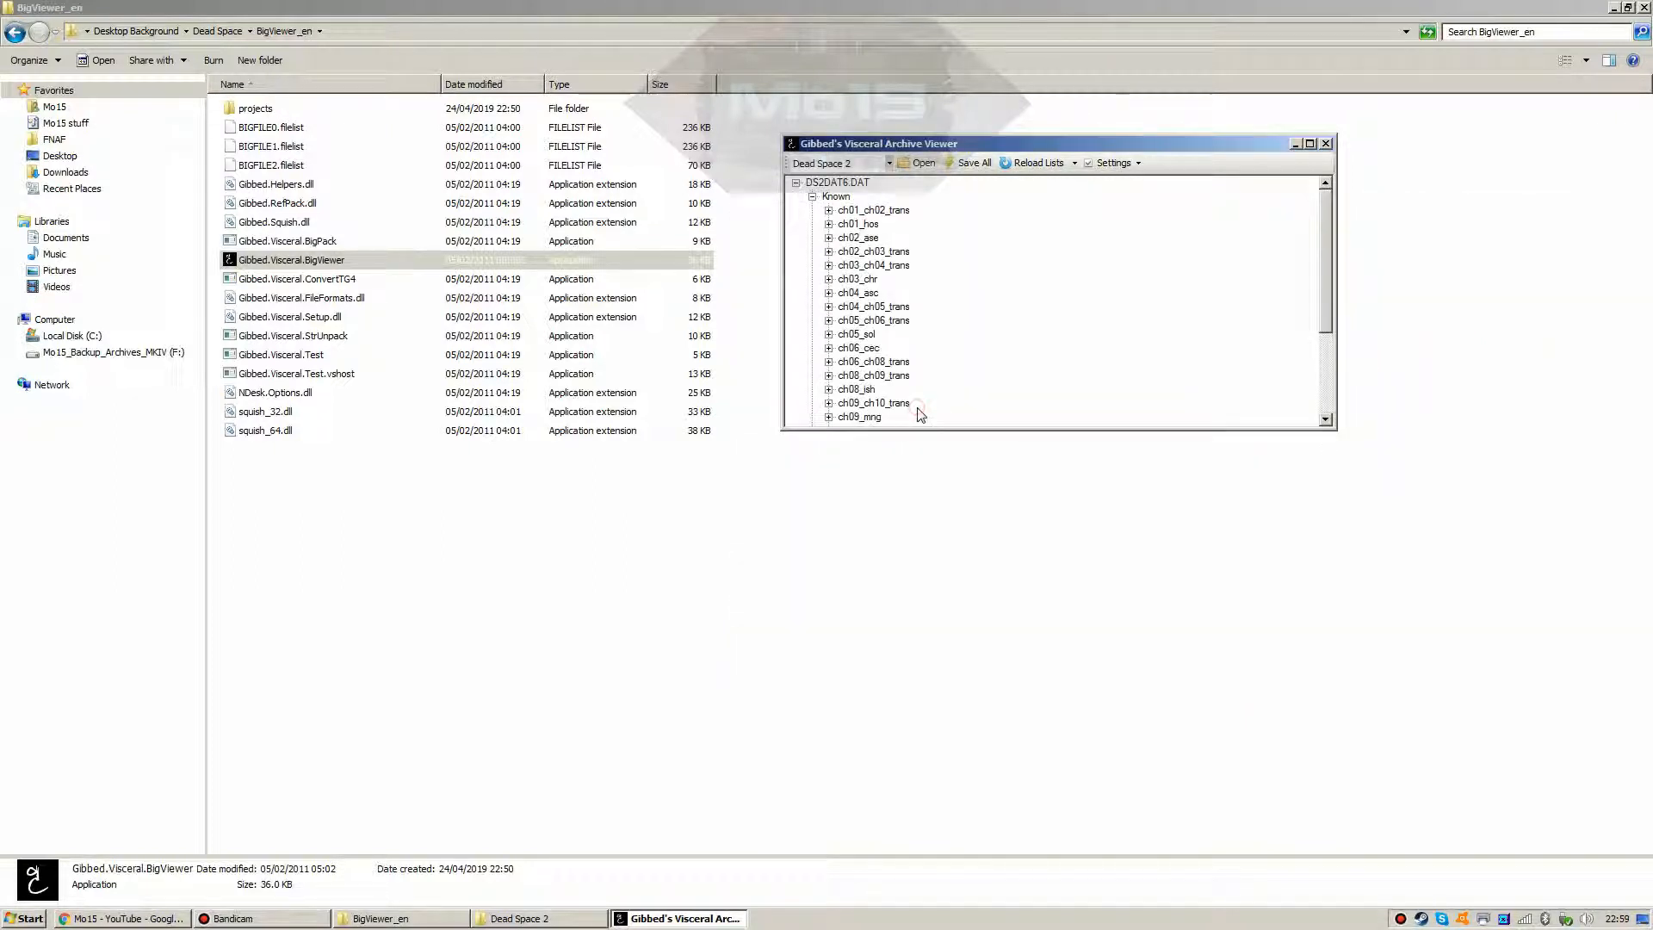
pyautogui.scroll(-4, 884, 331)
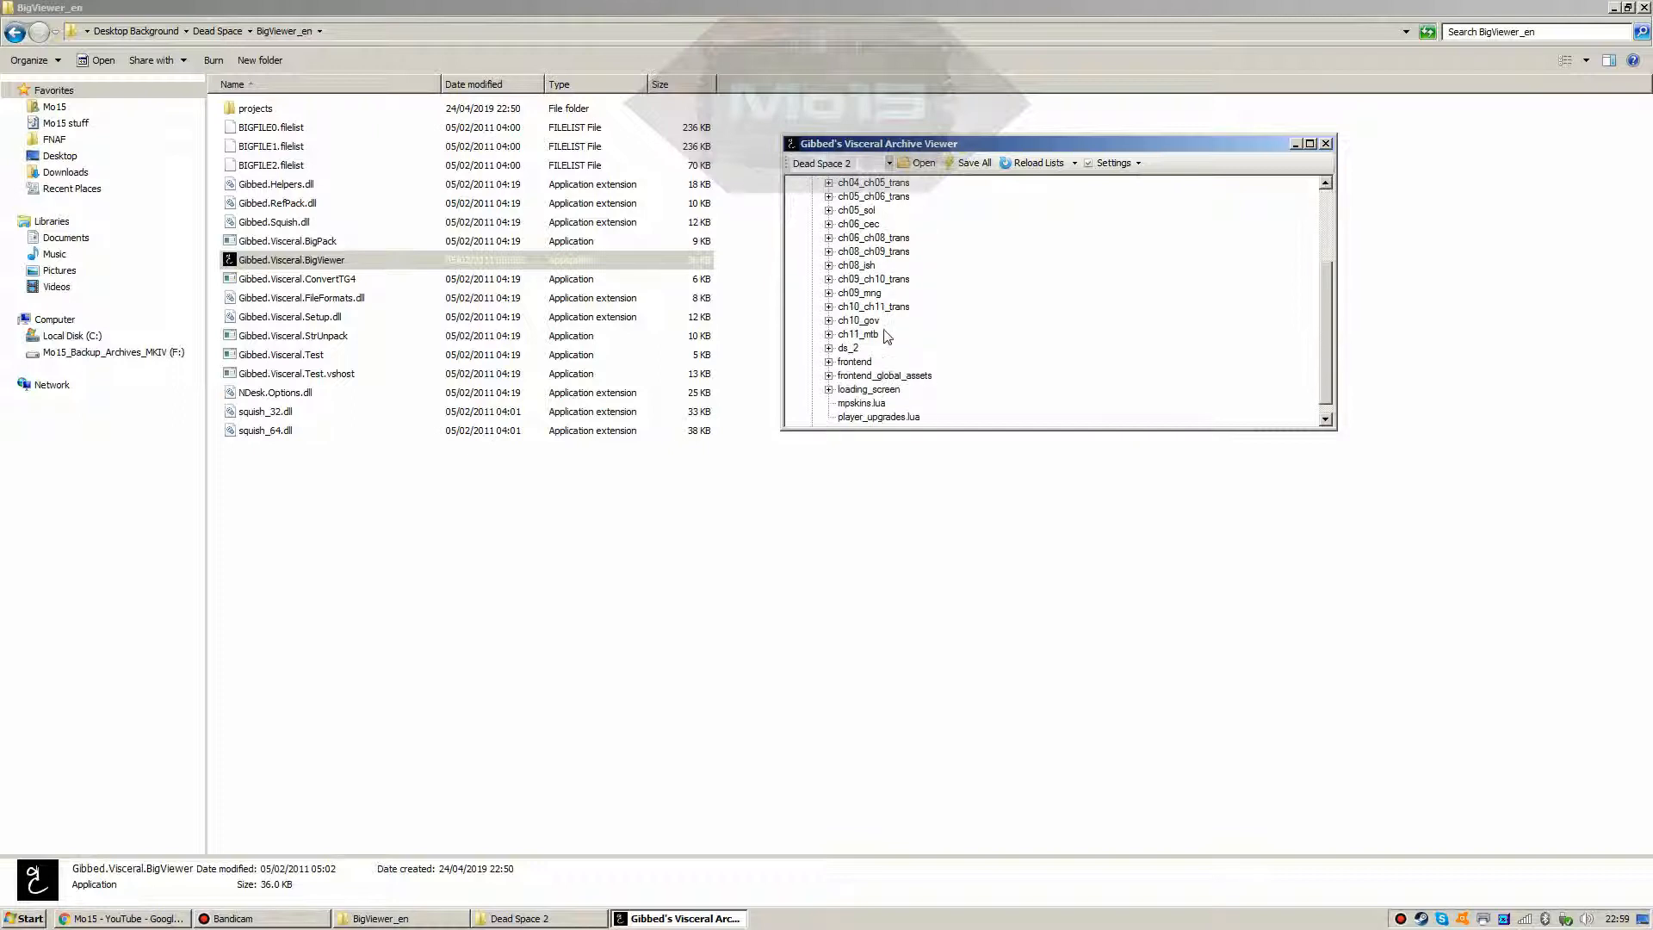
pyautogui.scroll(4, 884, 330)
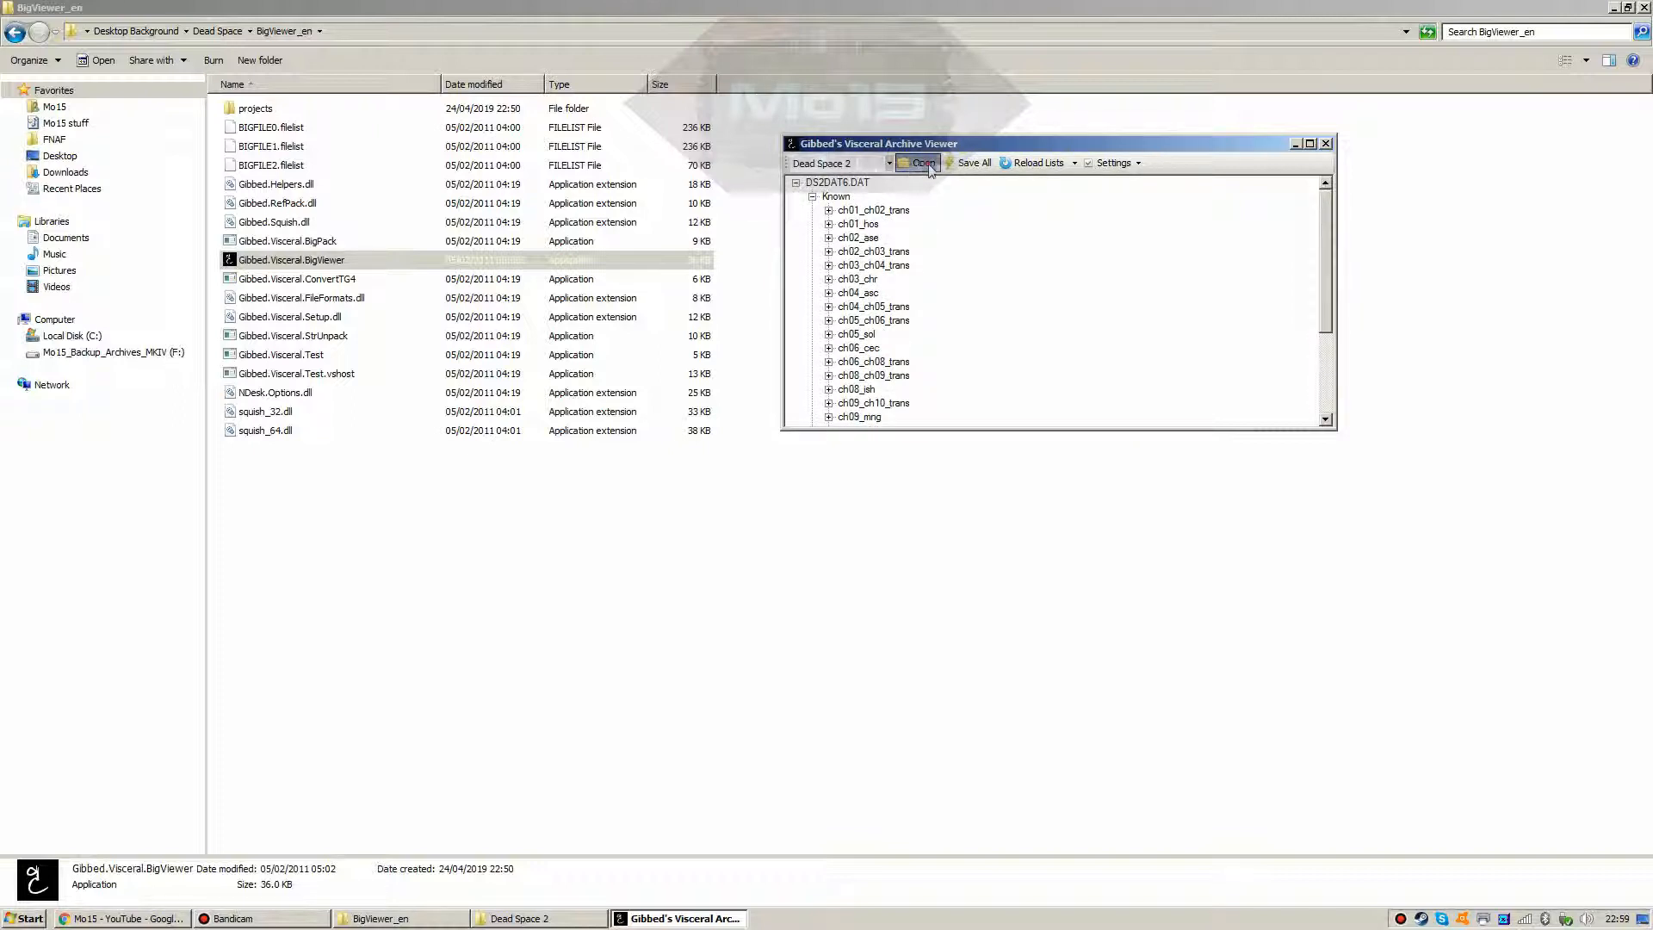
pyautogui.click(918, 163)
pyautogui.doubleClick(914, 433)
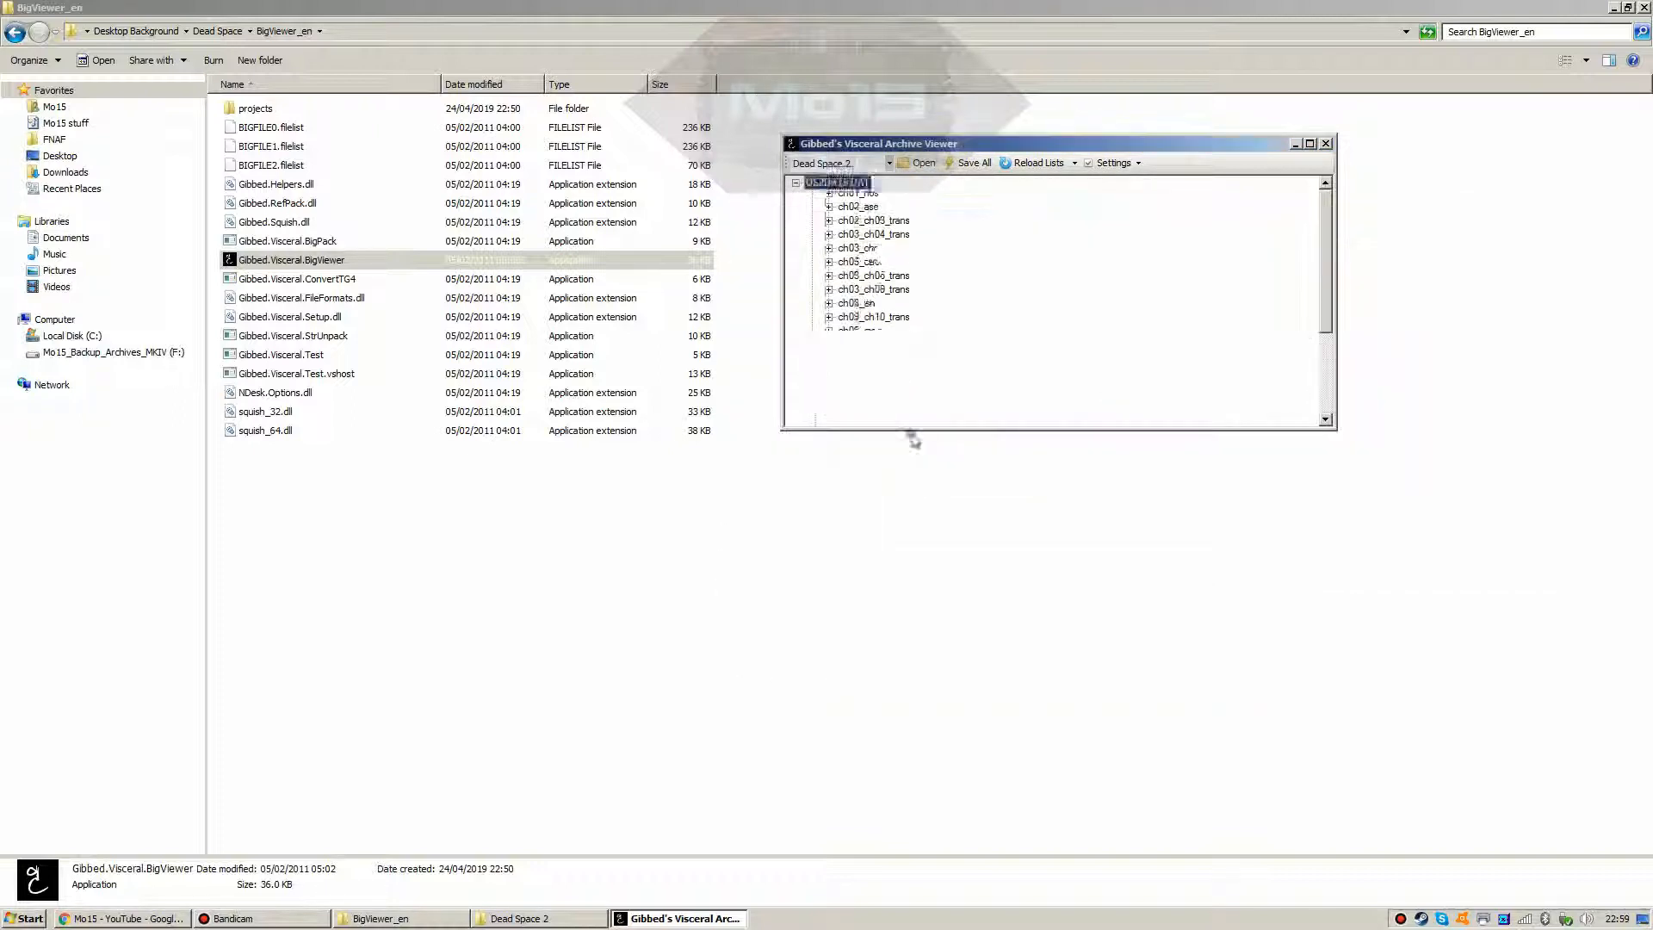
pyautogui.click(919, 164)
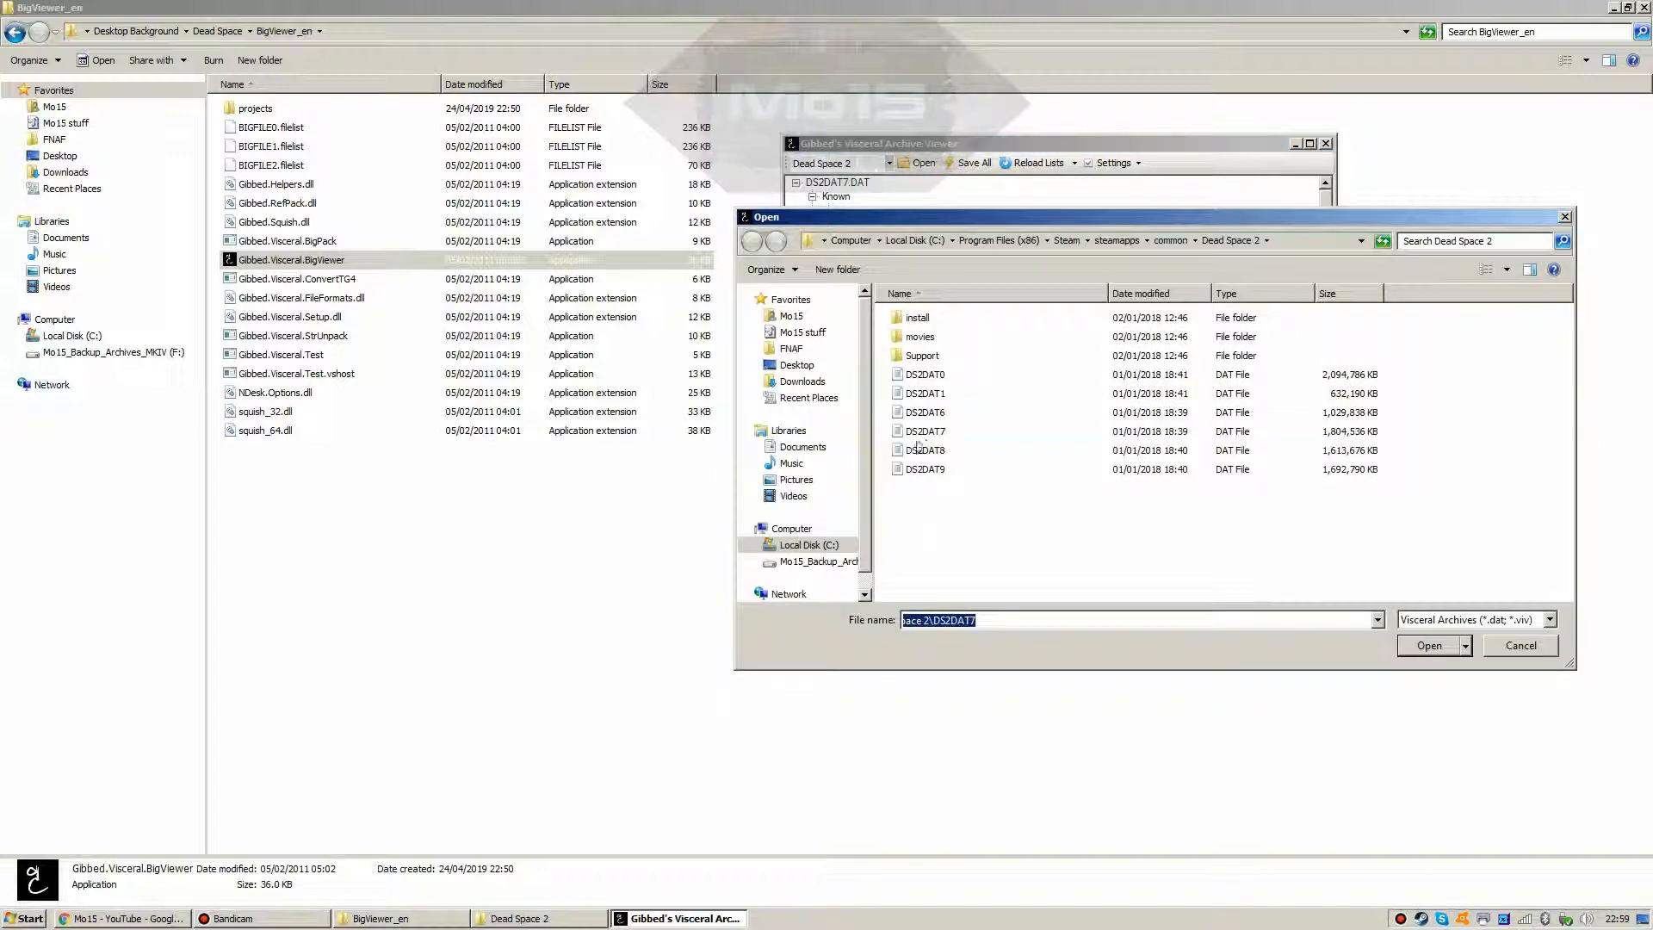
pyautogui.doubleClick(916, 451)
pyautogui.click(919, 164)
pyautogui.doubleClick(917, 469)
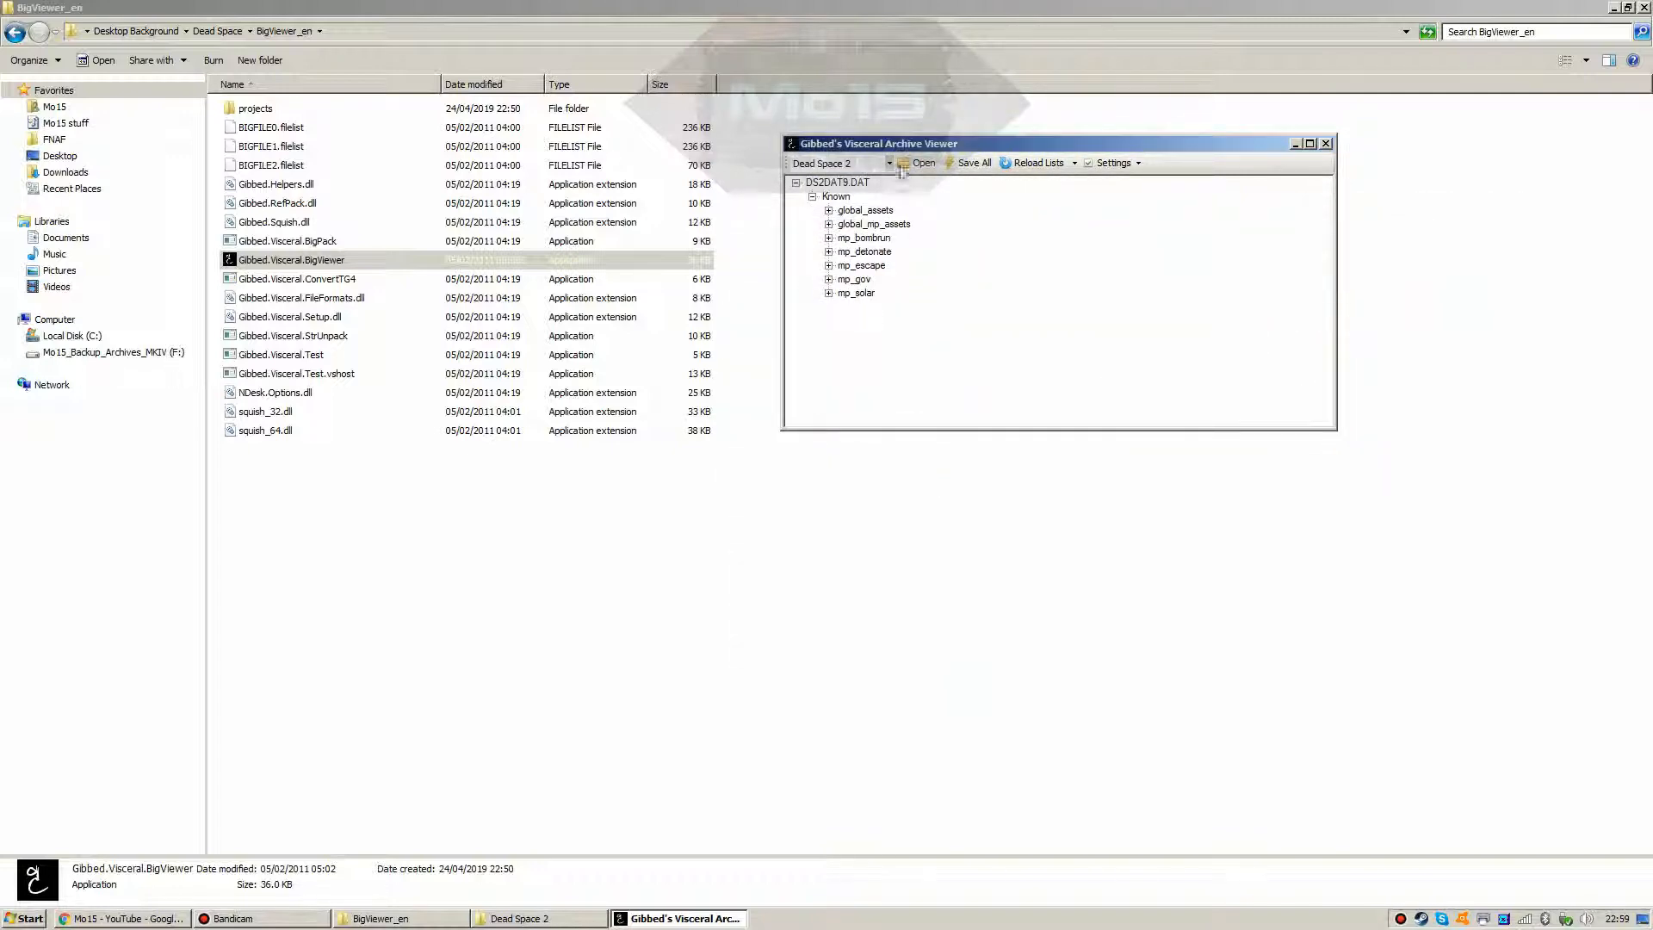
pyautogui.click(919, 163)
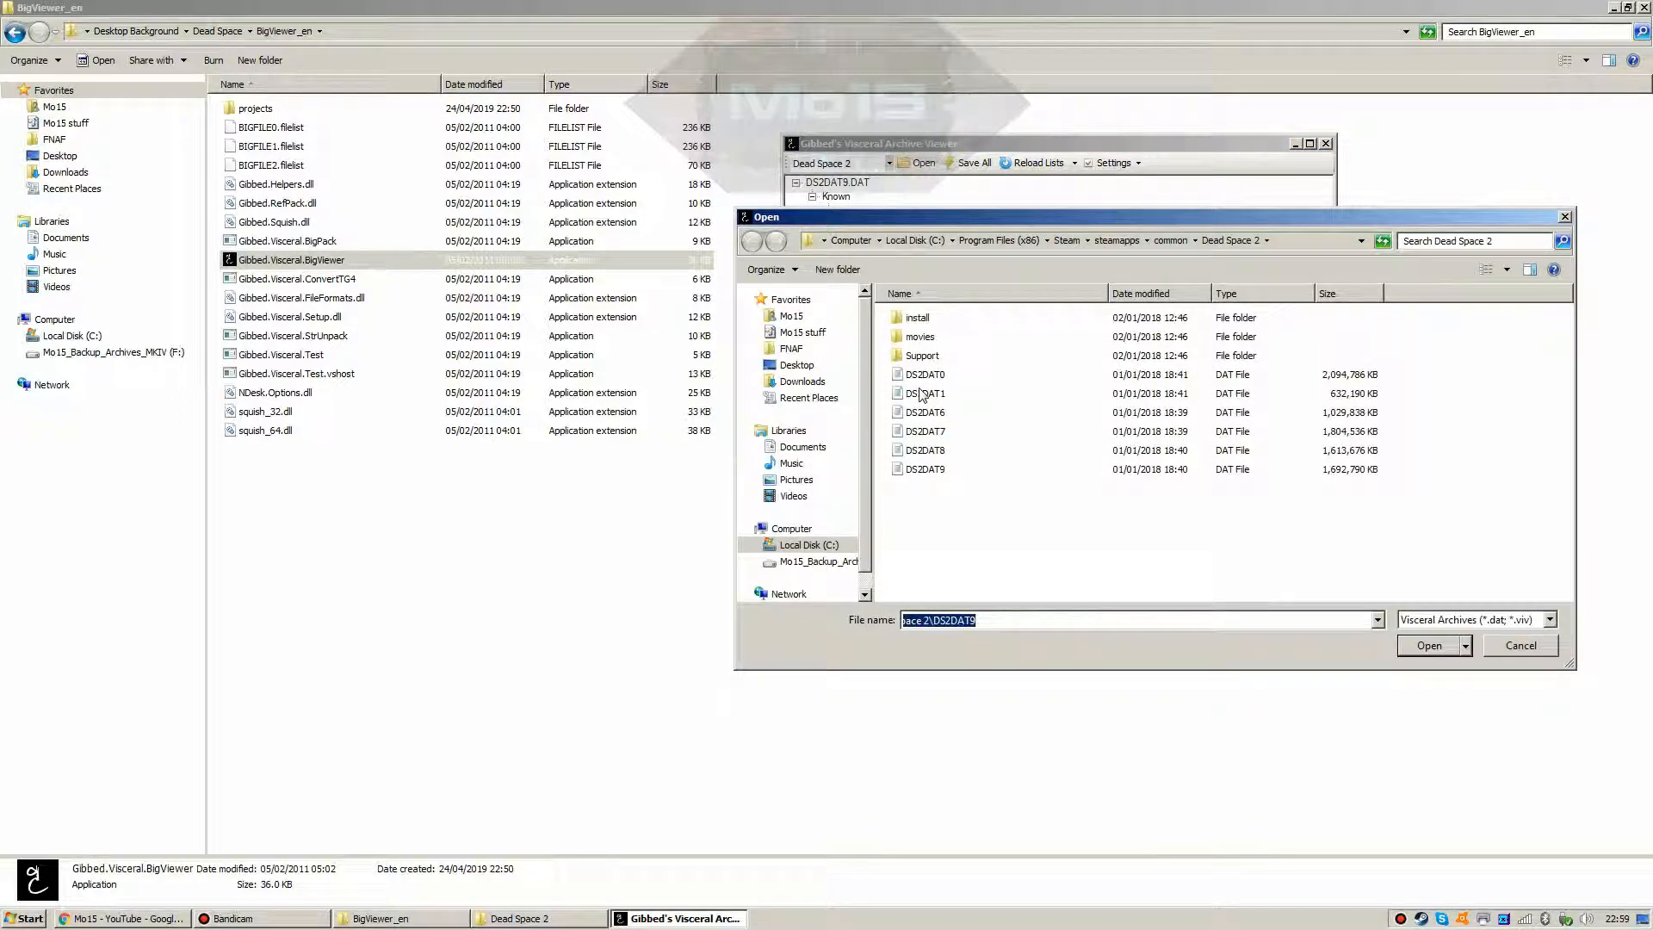
pyautogui.doubleClick(921, 393)
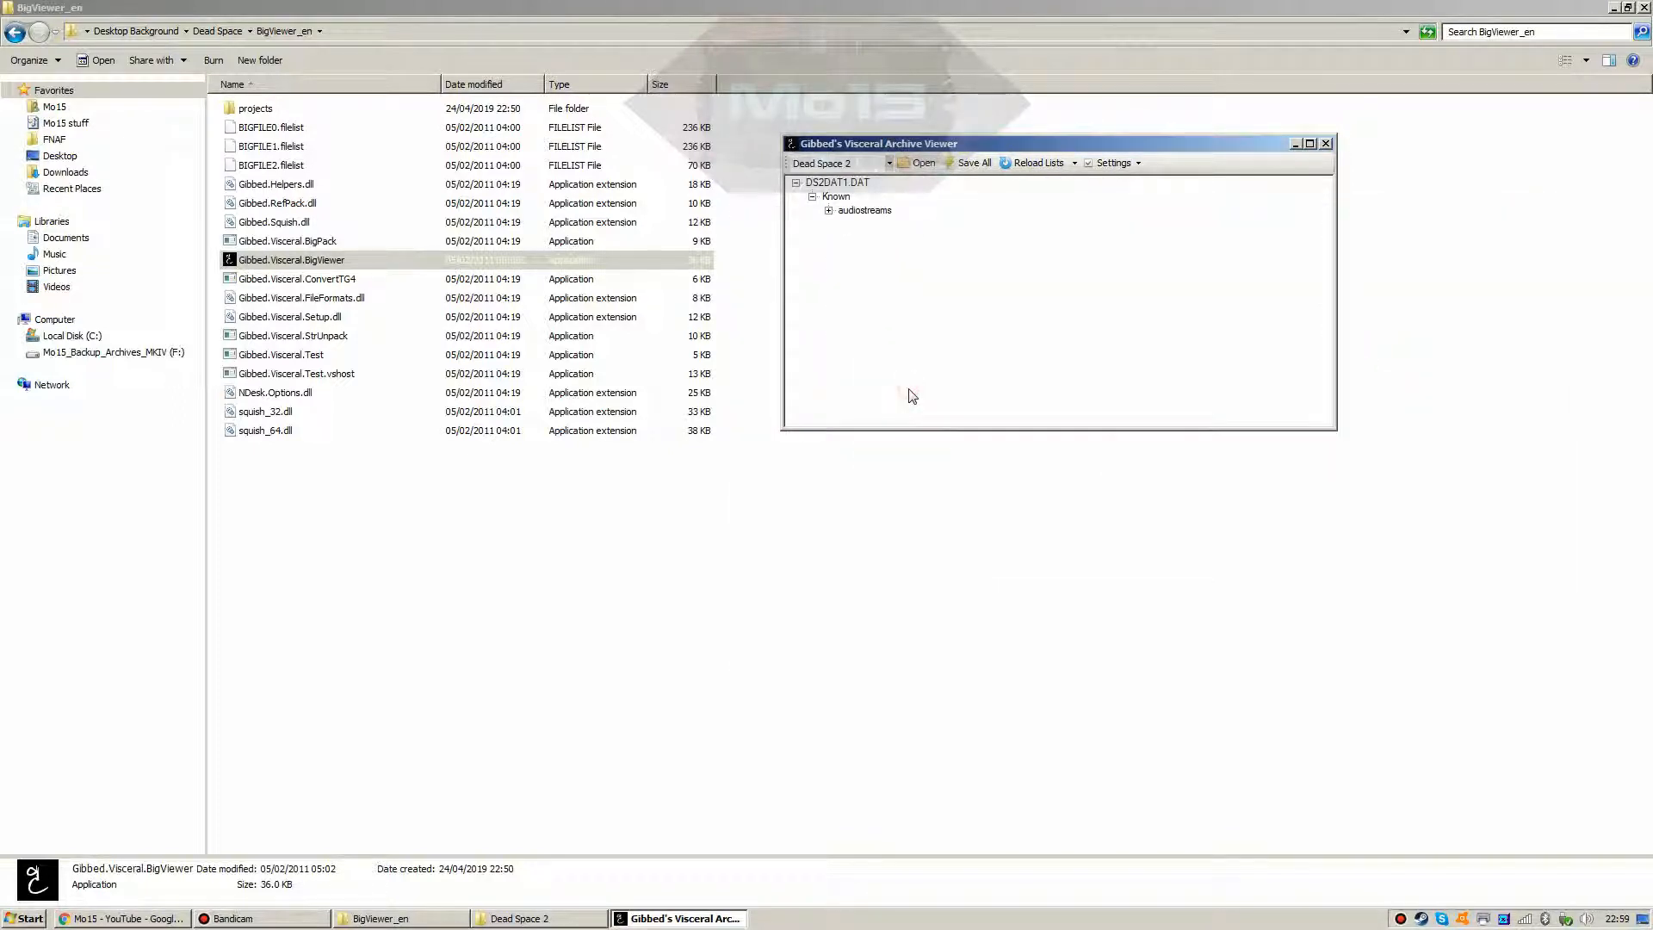
# Step: Expand DS2DAT1's audiostreams and scroll down to the _obj_add group
pyautogui.click(828, 210)
pyautogui.scroll(-5, 862, 359)
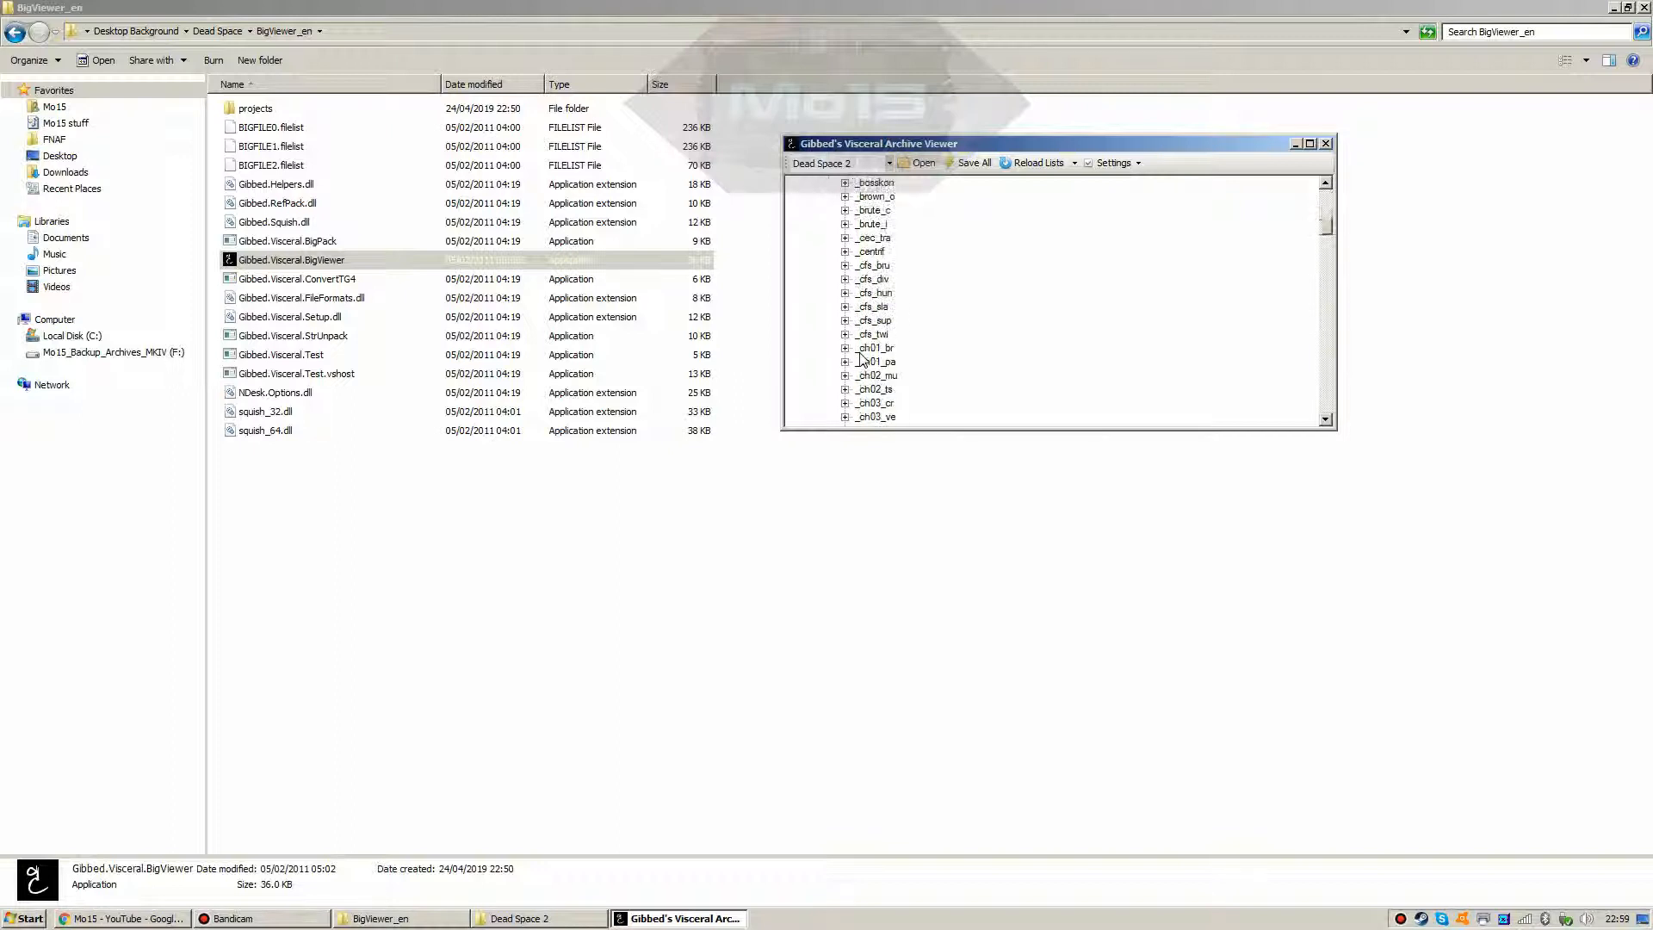
pyautogui.scroll(-5, 789, 406)
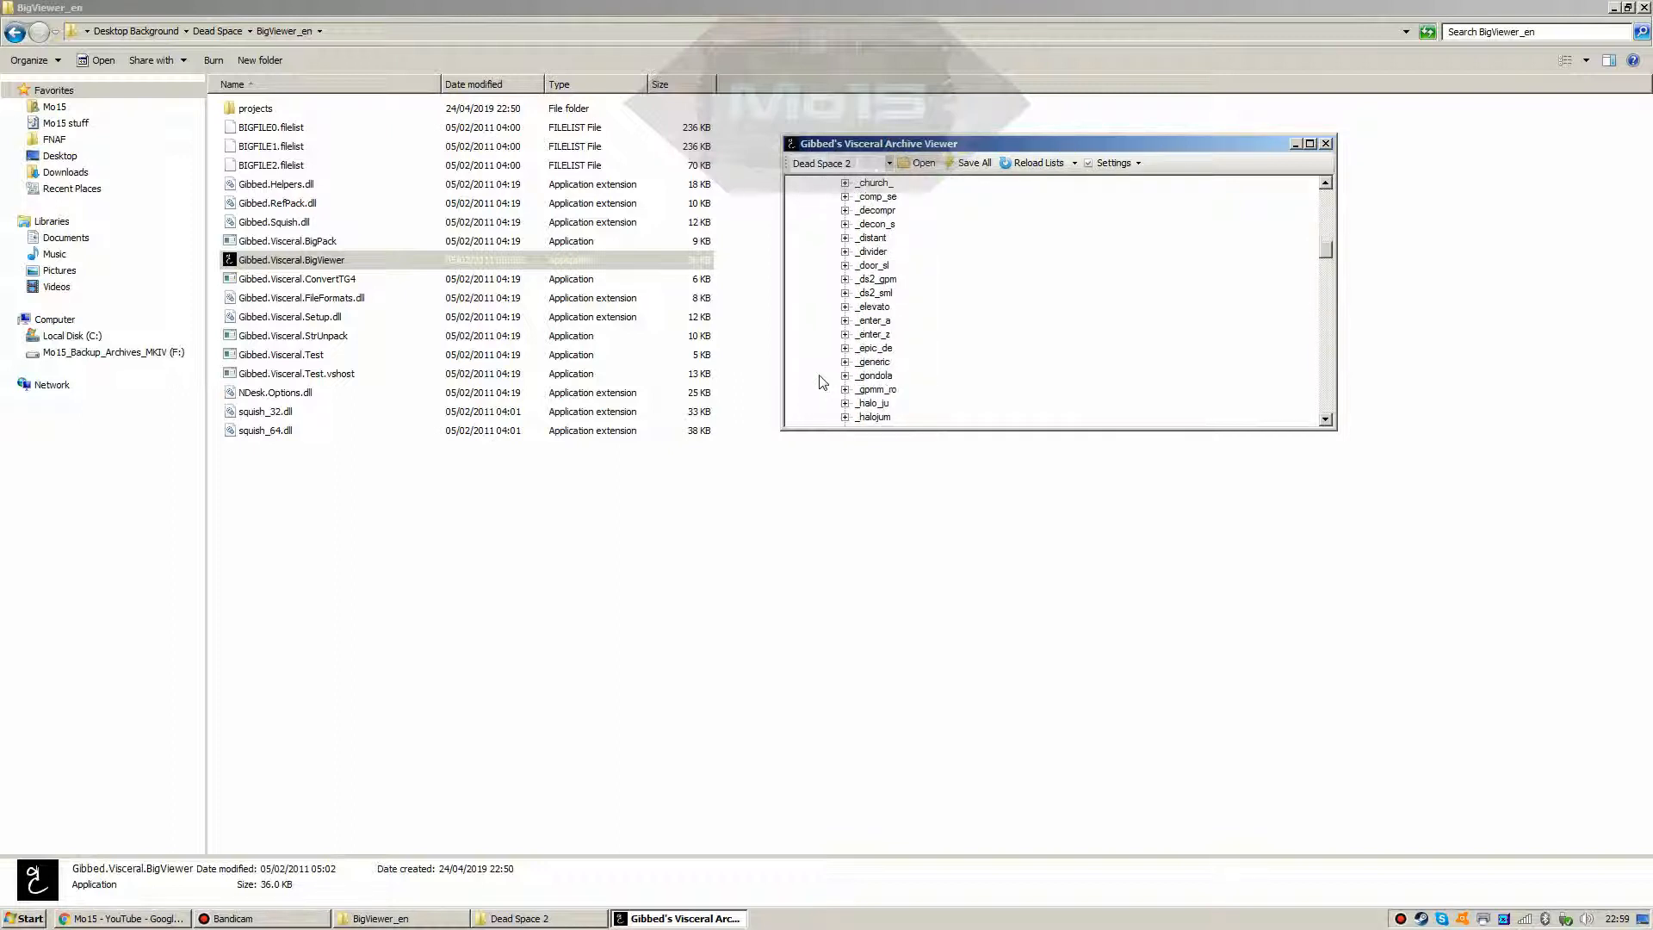
pyautogui.scroll(-1, 822, 381)
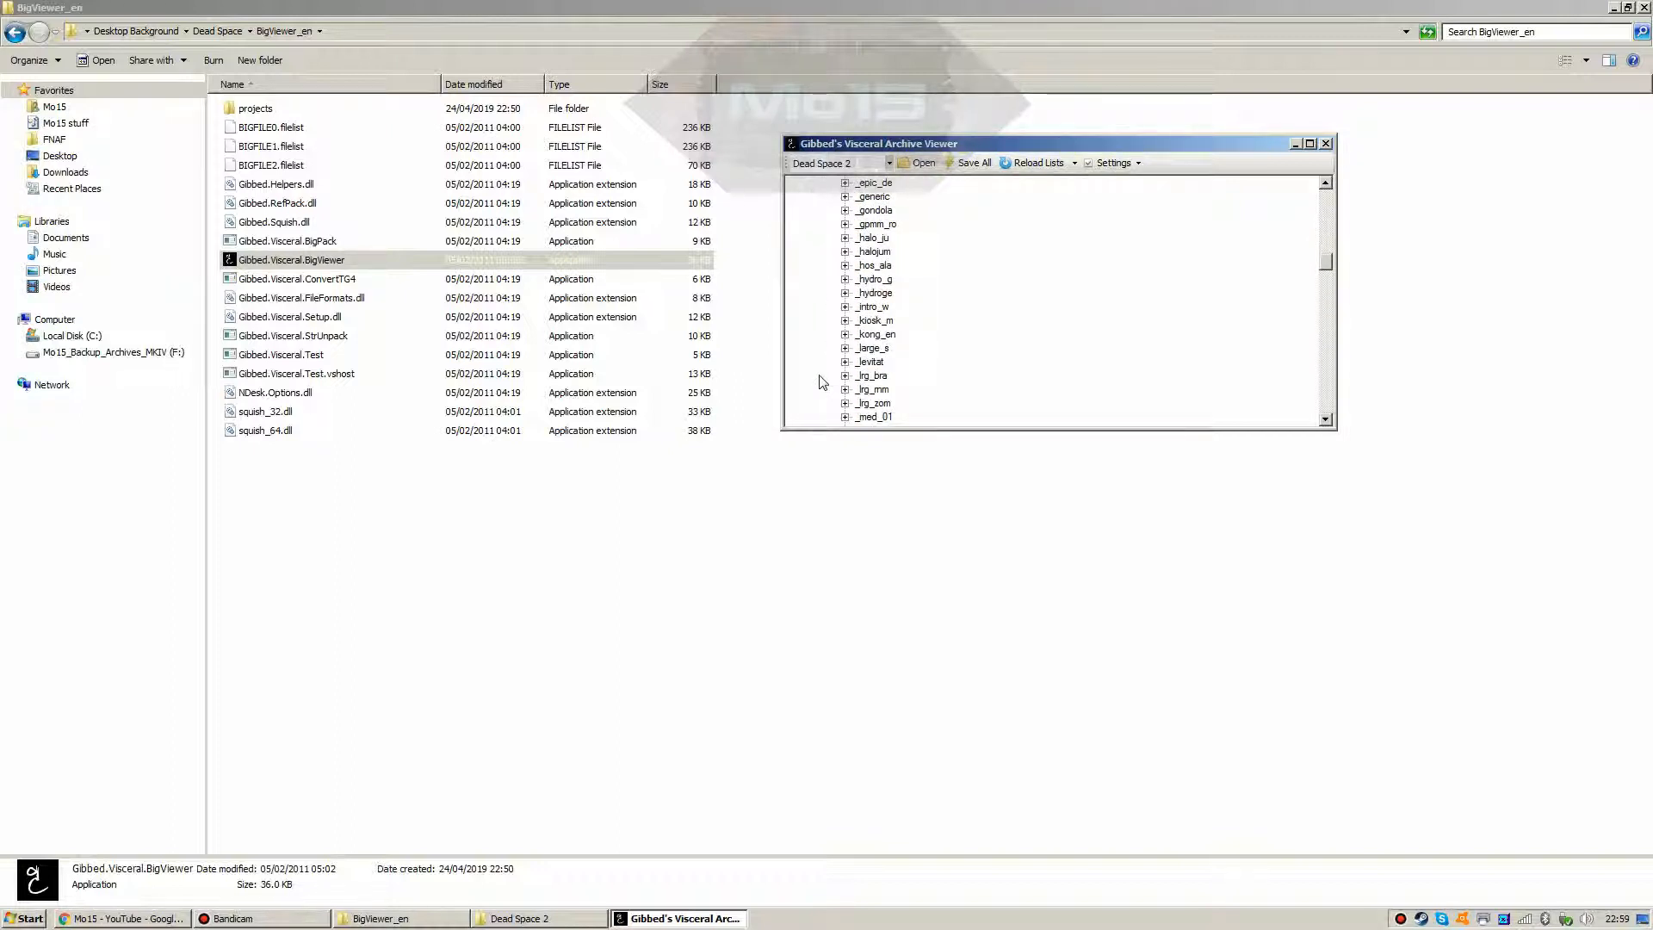
pyautogui.scroll(-4, 822, 382)
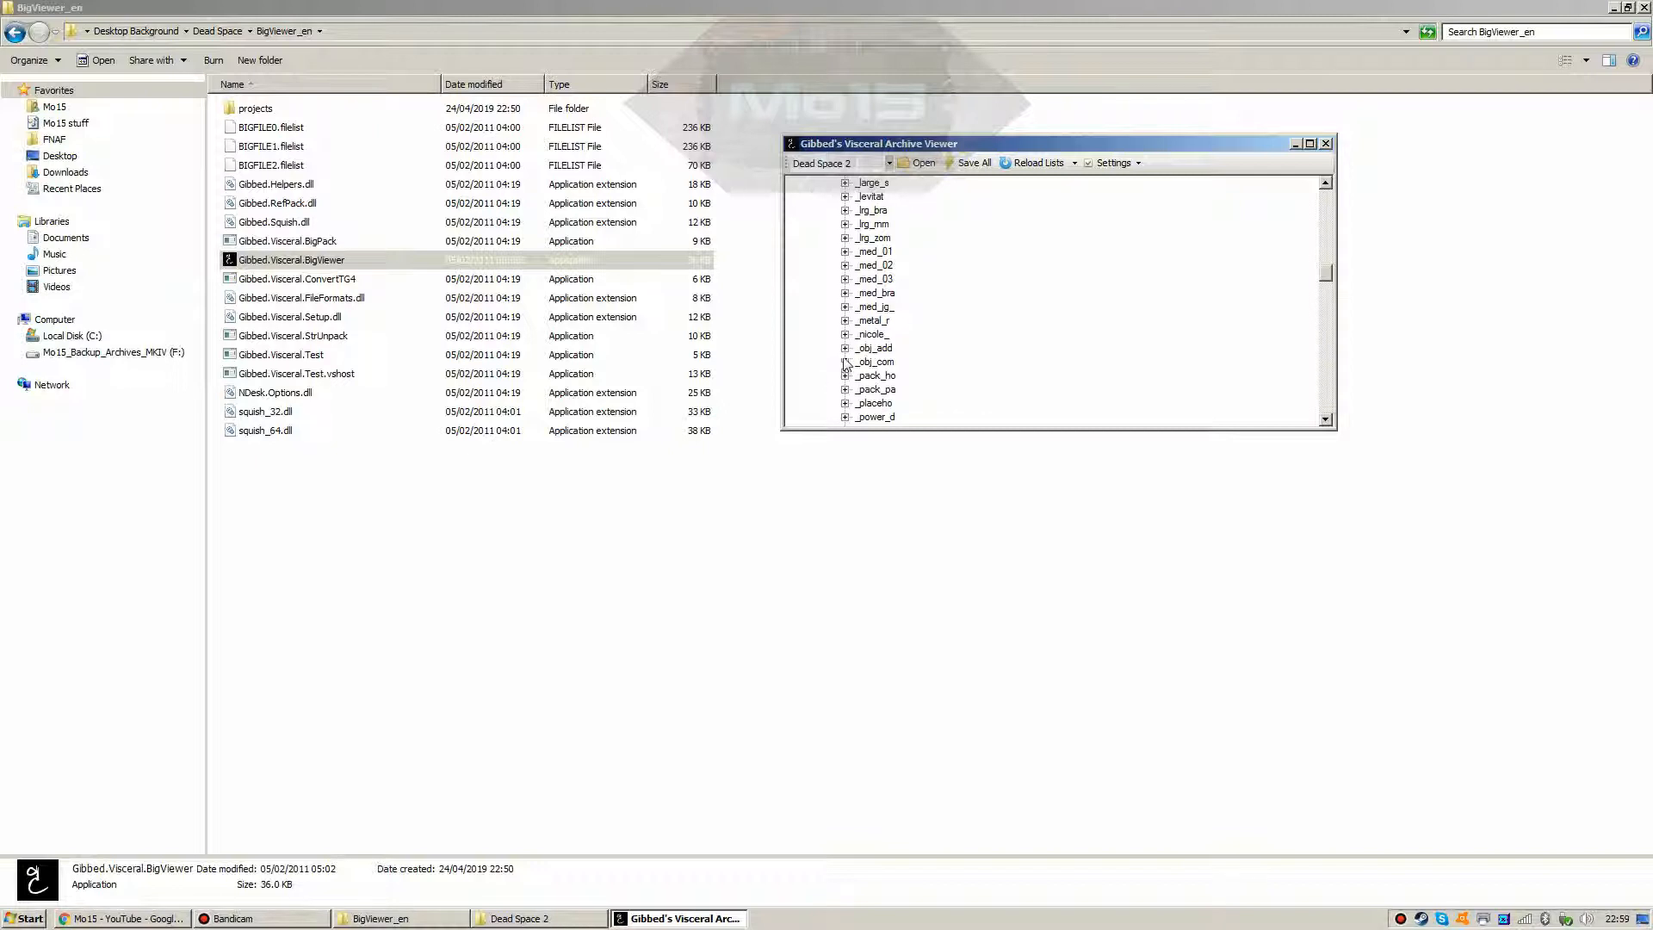
pyautogui.click(844, 349)
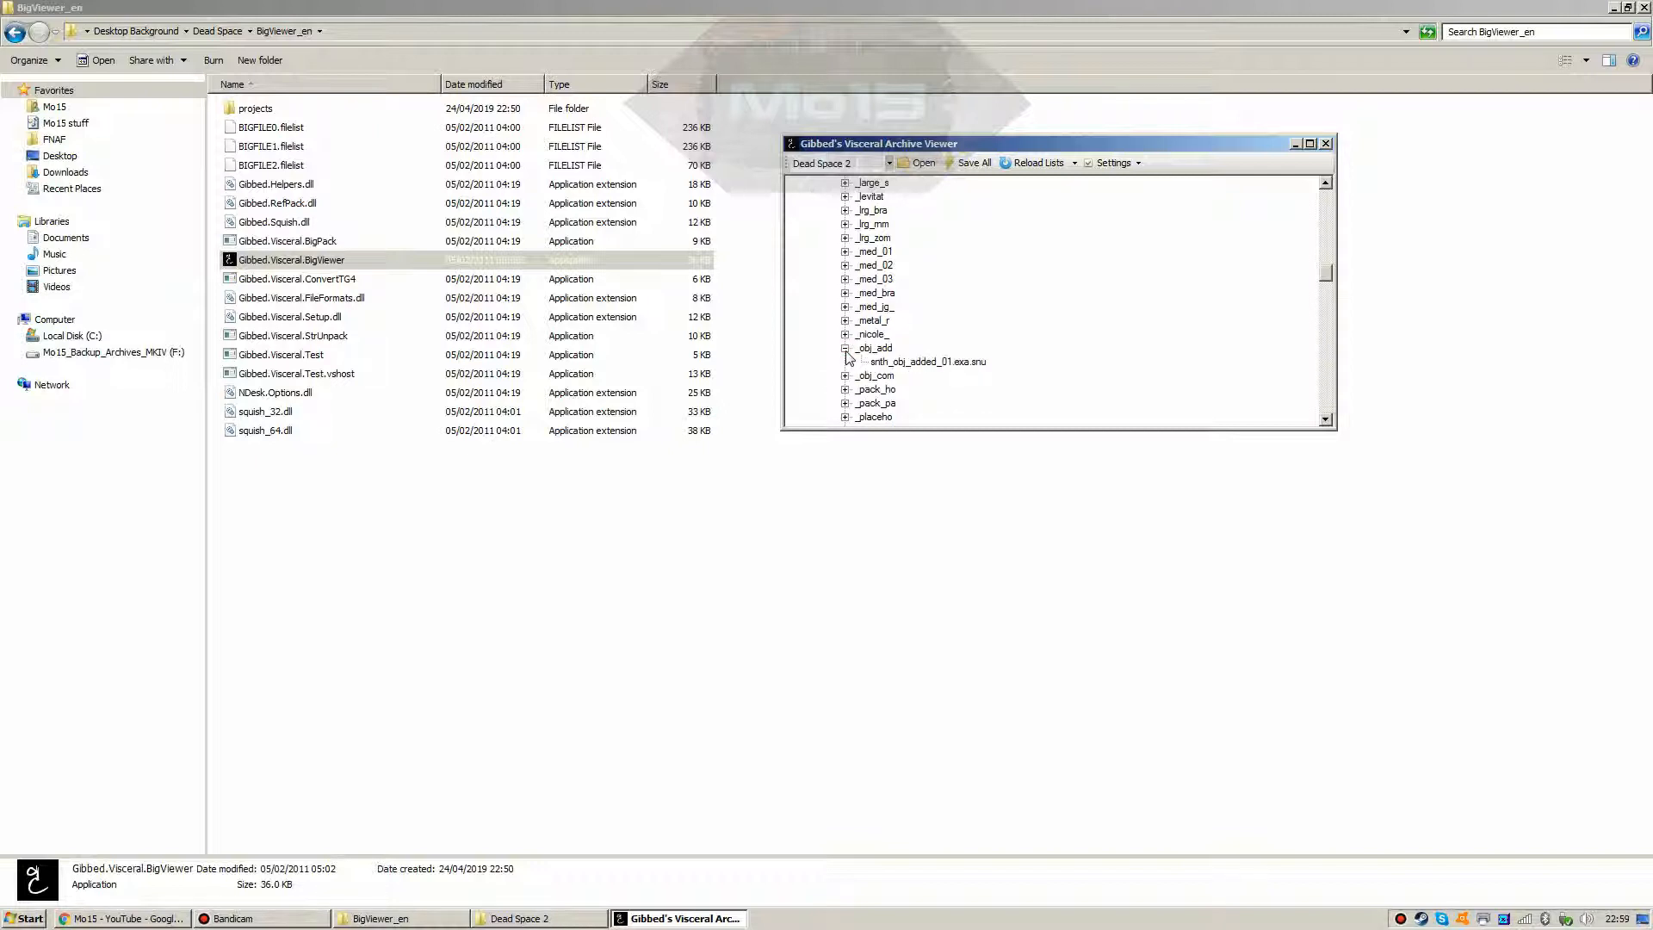
pyautogui.click(844, 349)
# Step: Save the _obj_add sounds to the Desktop Background > Dead Space folder
pyautogui.rightClick(871, 350)
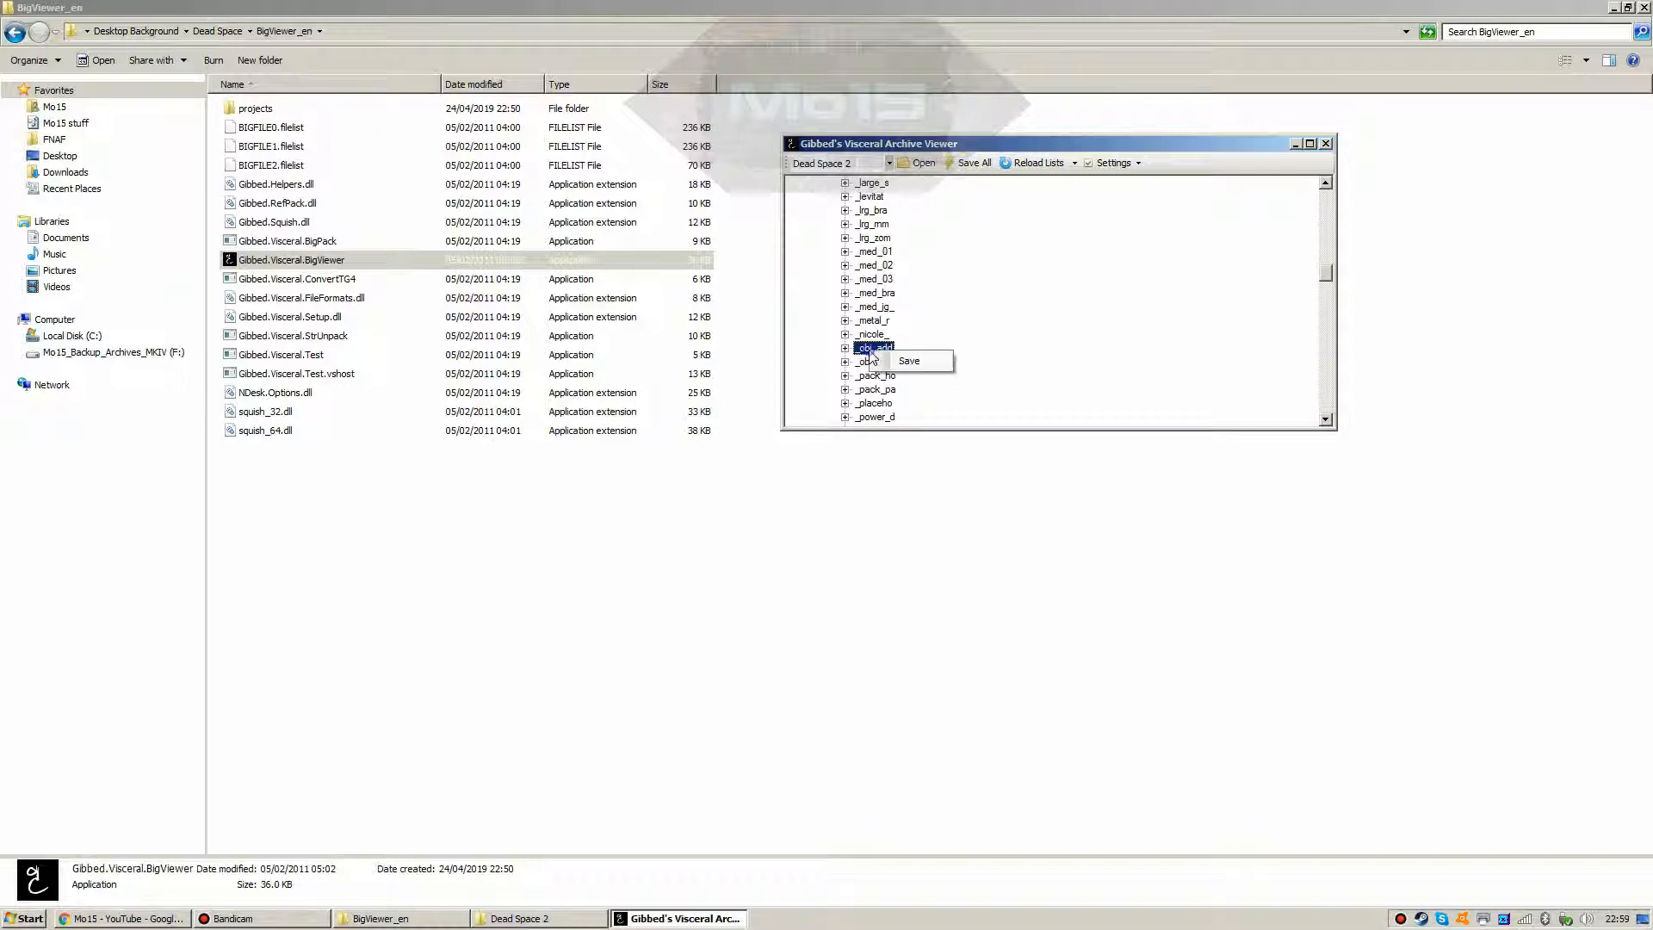
pyautogui.click(860, 351)
pyautogui.rightClick(863, 352)
pyautogui.click(881, 363)
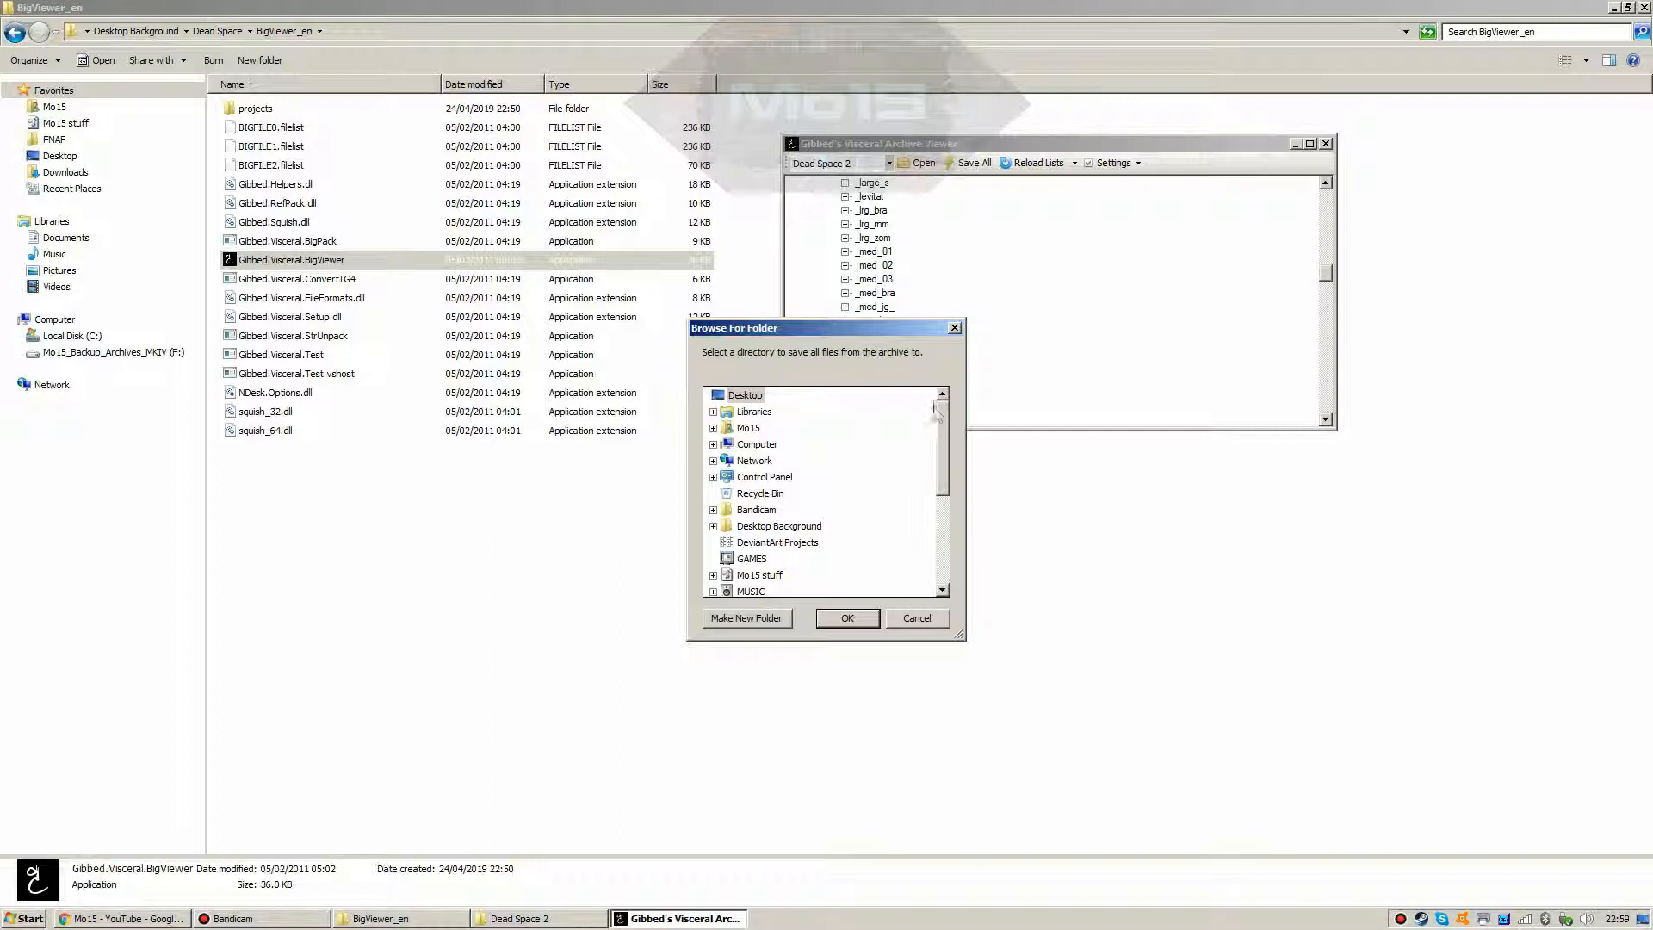
pyautogui.moveTo(944, 422); pyautogui.dragTo(942, 465)
pyautogui.moveTo(942, 462)
pyautogui.mouseDown()
pyautogui.moveTo(939, 504)
pyautogui.moveTo(948, 442)
pyautogui.mouseUp()
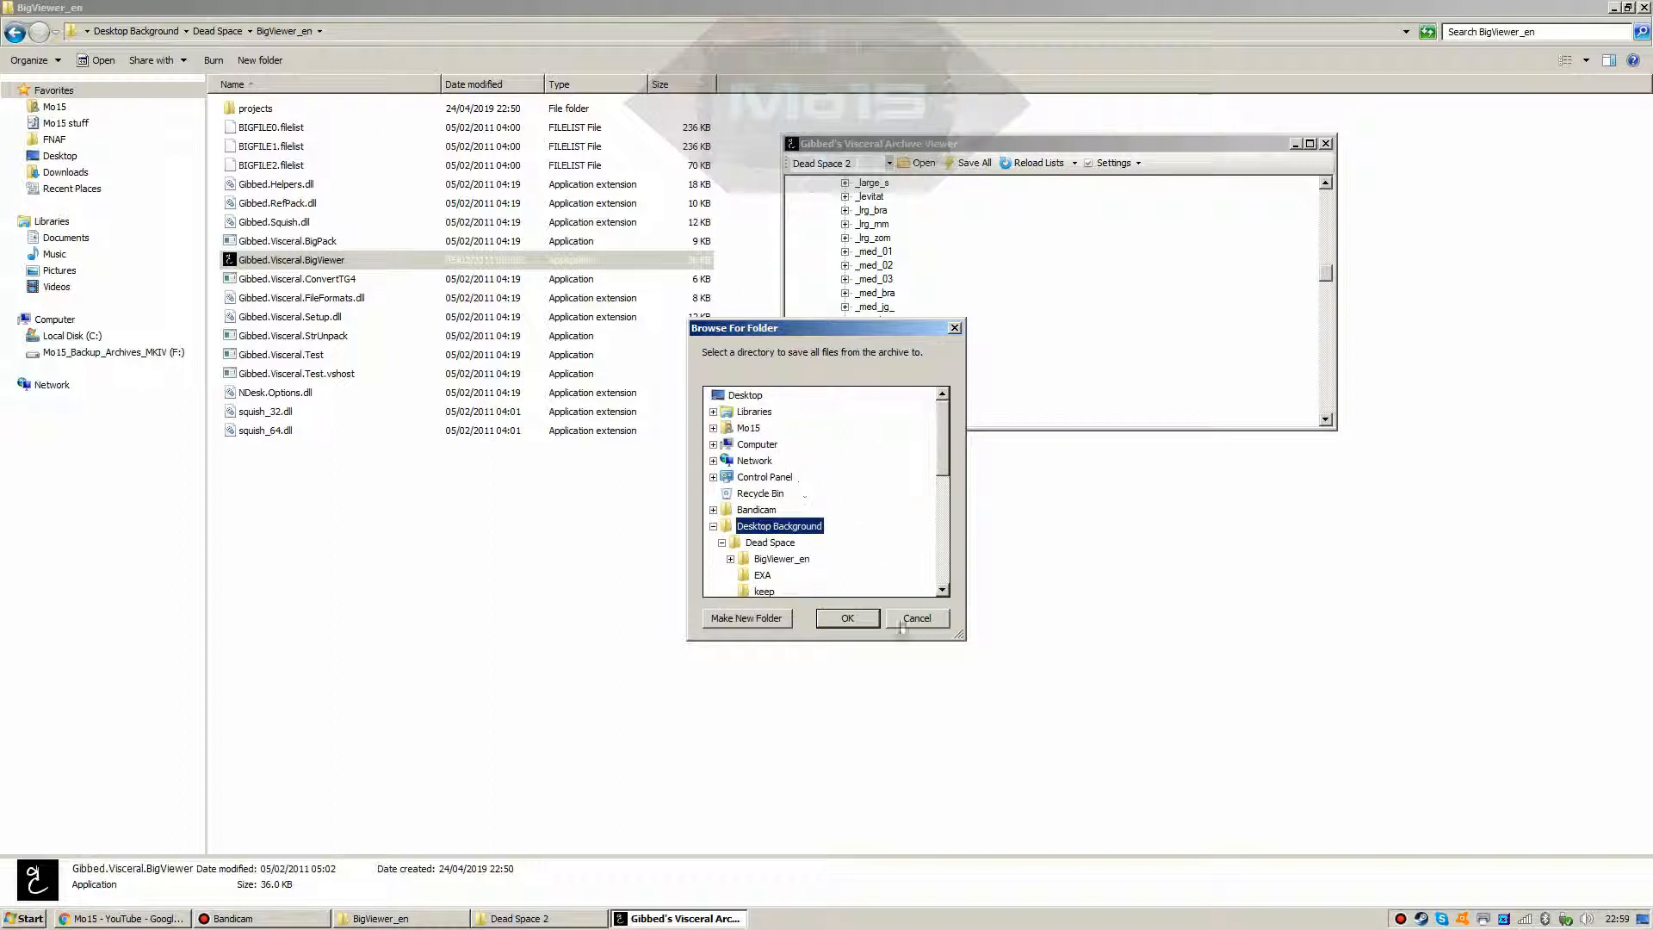
pyautogui.click(835, 618)
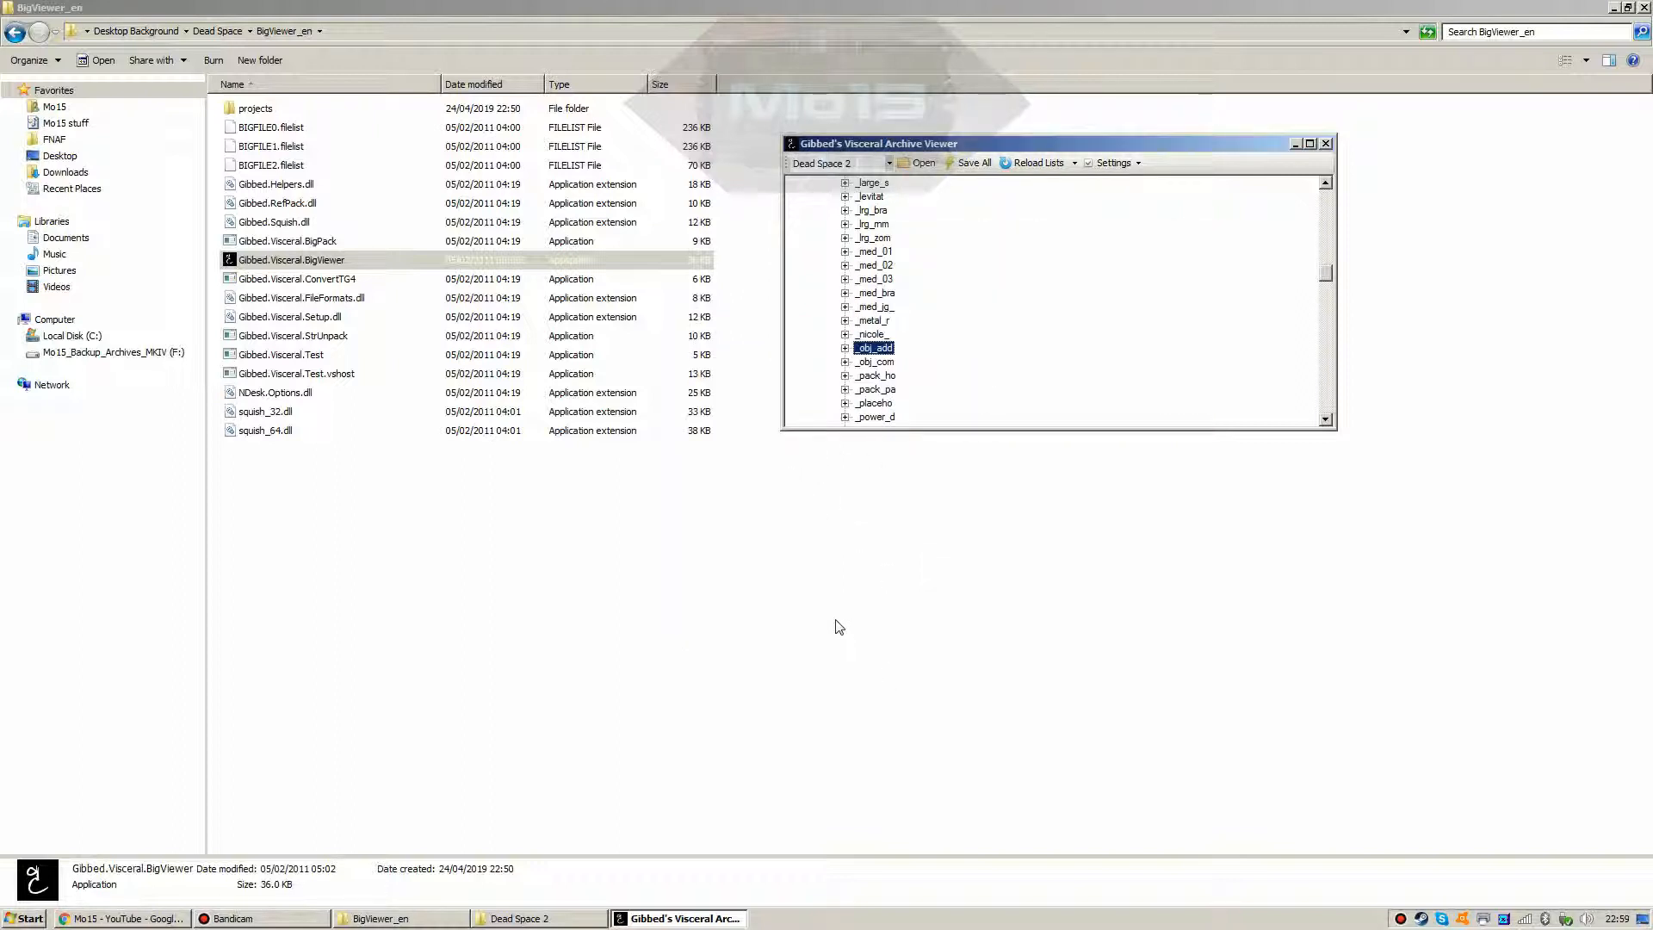
# Step: Cut snth_obj_added_01.exa.snu from the audiostreams\_obj_add folder
pyautogui.click(16, 32)
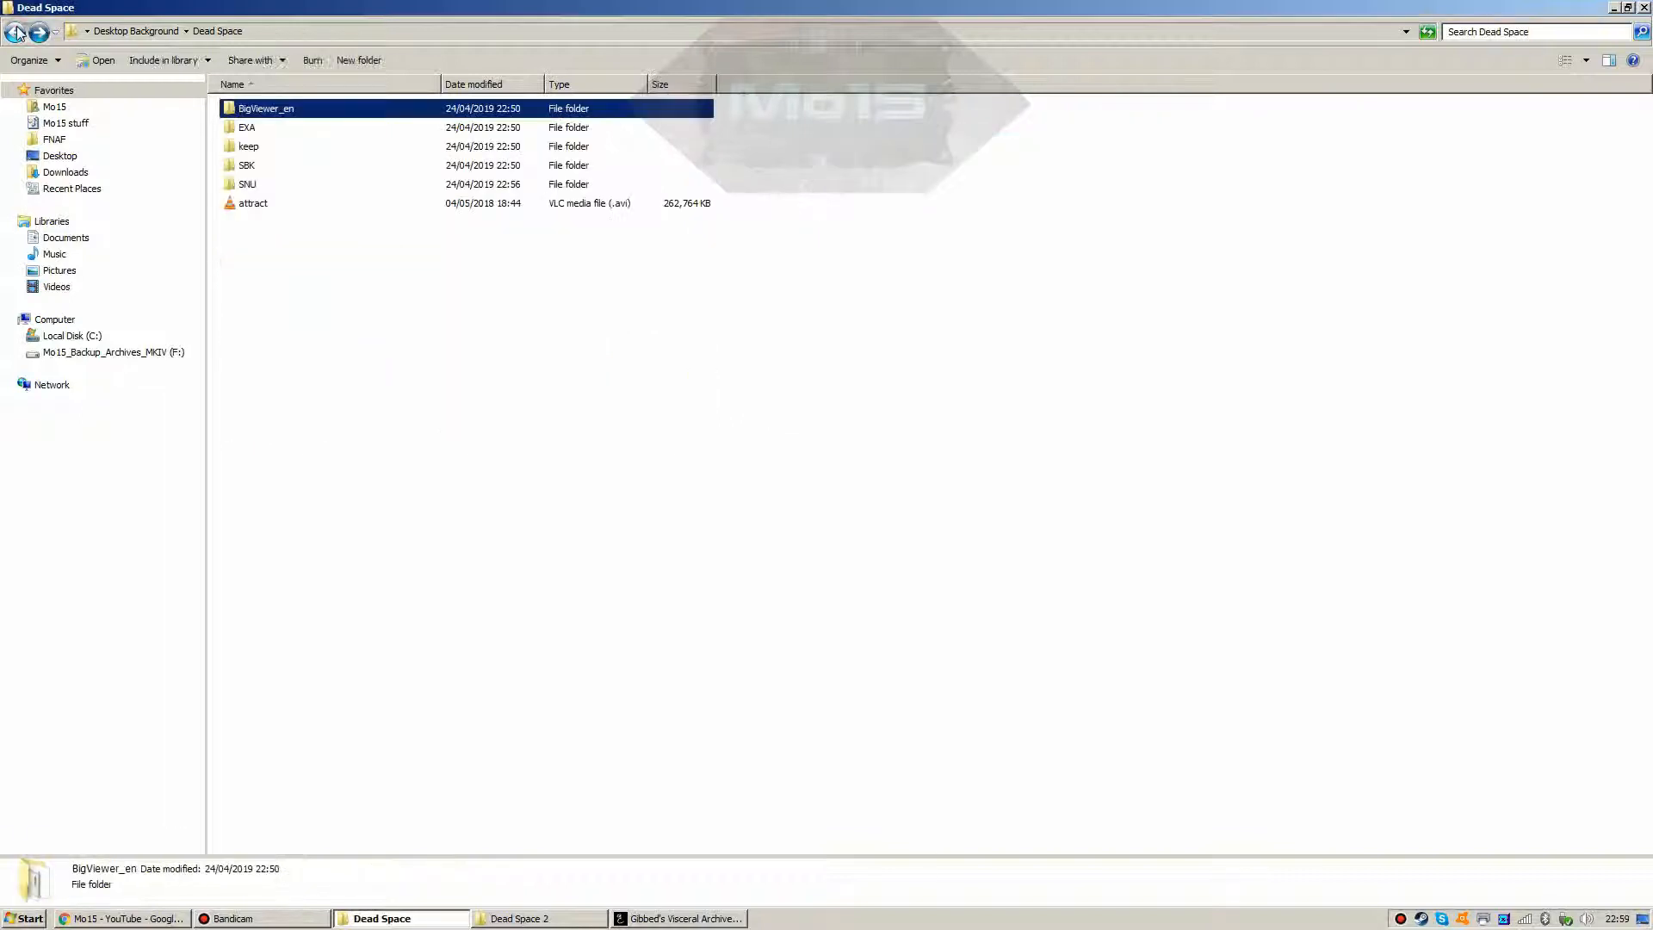
pyautogui.click(15, 33)
pyautogui.doubleClick(241, 111)
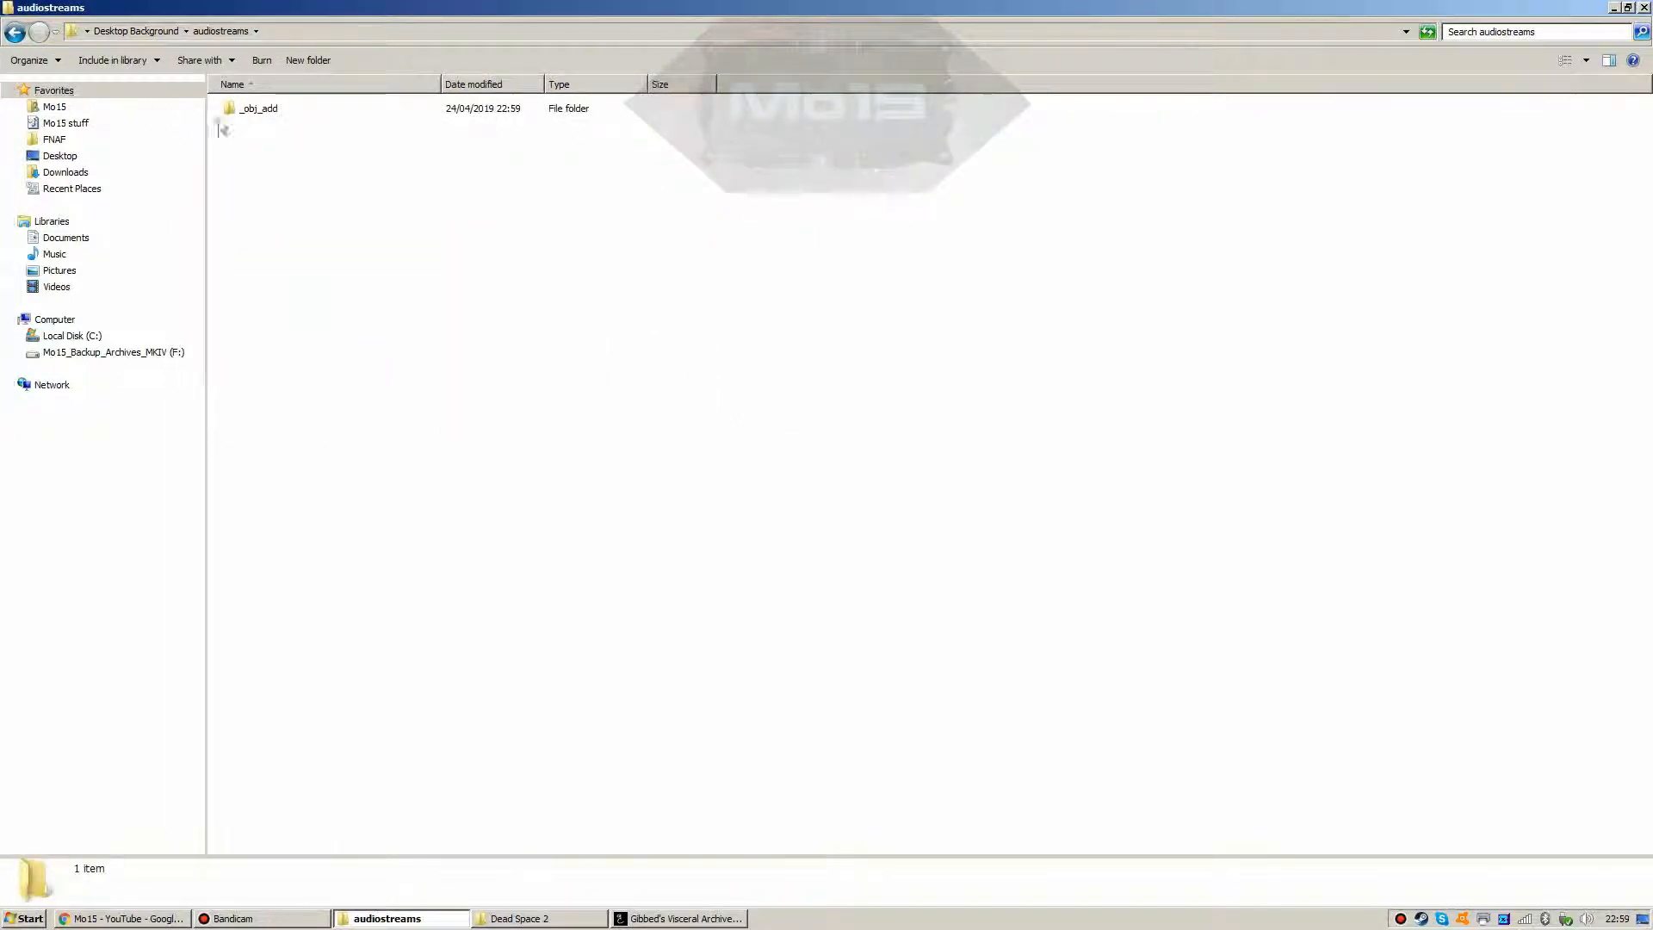
pyautogui.doubleClick(235, 109)
pyautogui.rightClick(234, 112)
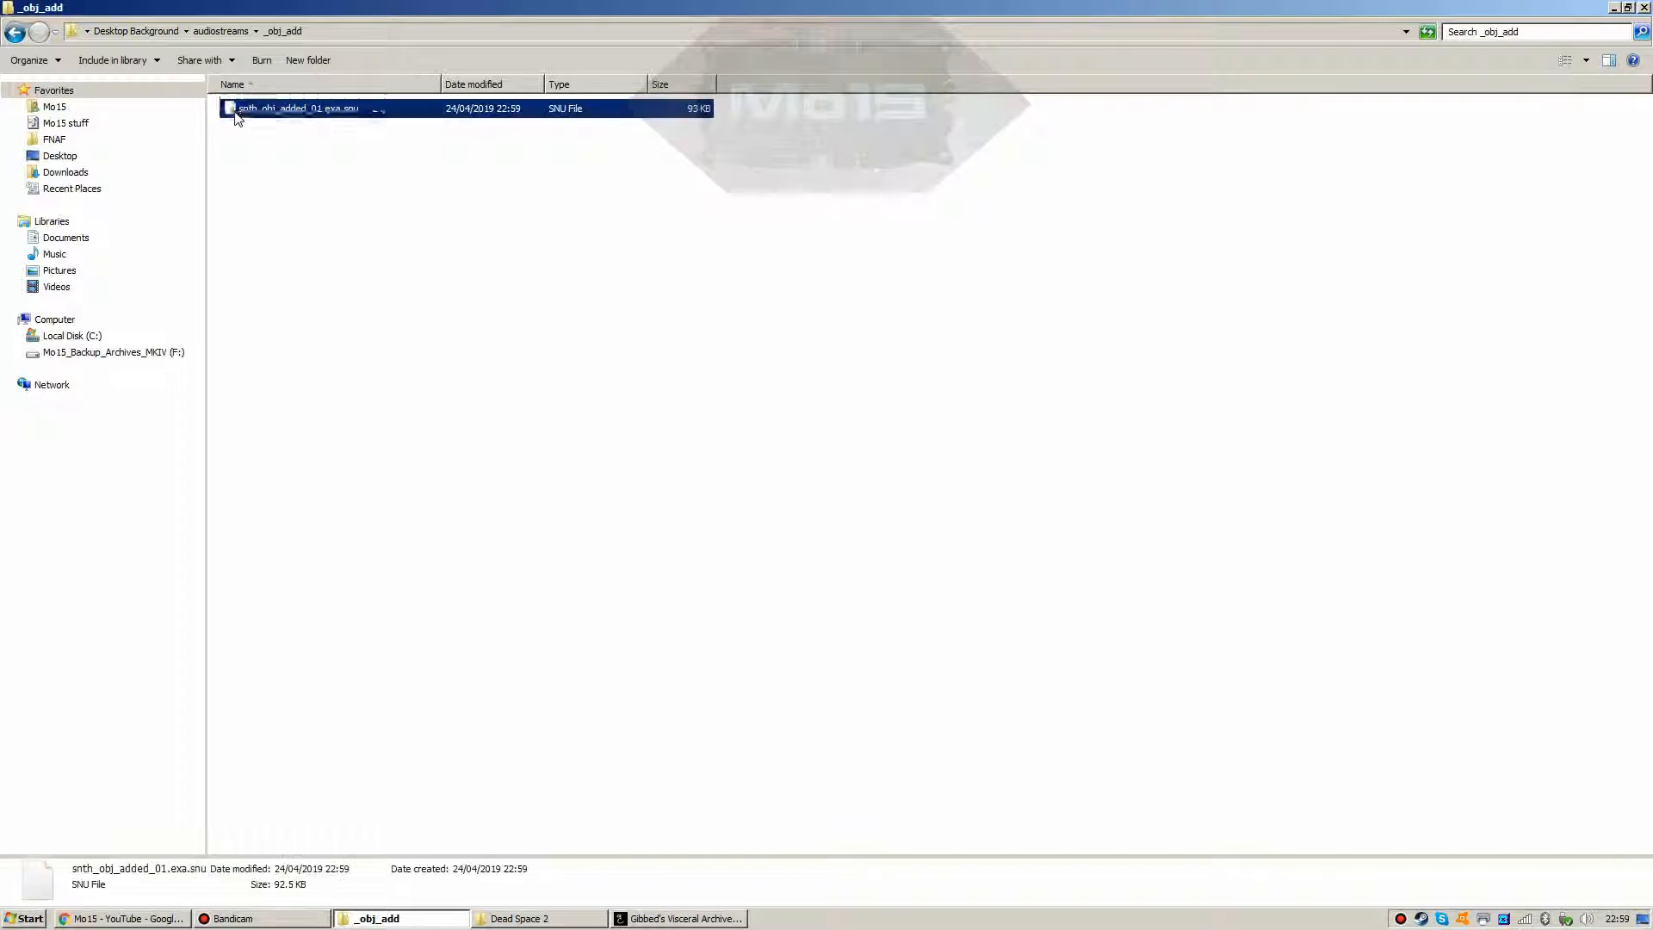
pyautogui.click(287, 261)
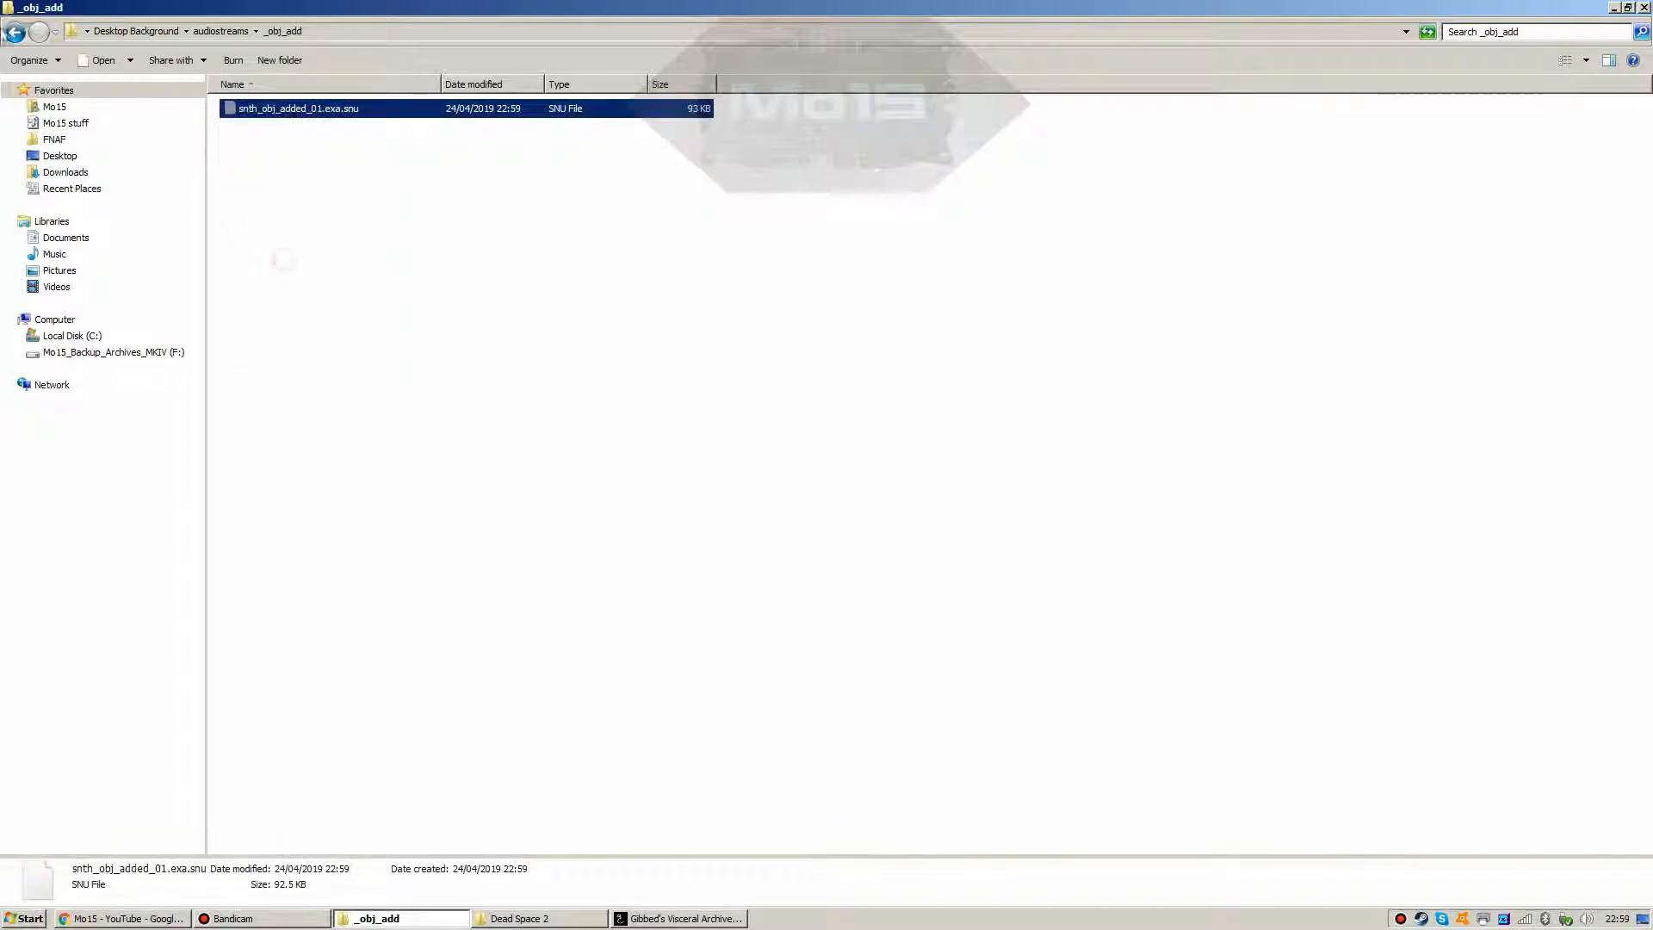
# Step: Paste the file into Dead Space\SNU and run ConvAll to convert it to WAV
pyautogui.click(17, 33)
pyautogui.click(17, 33)
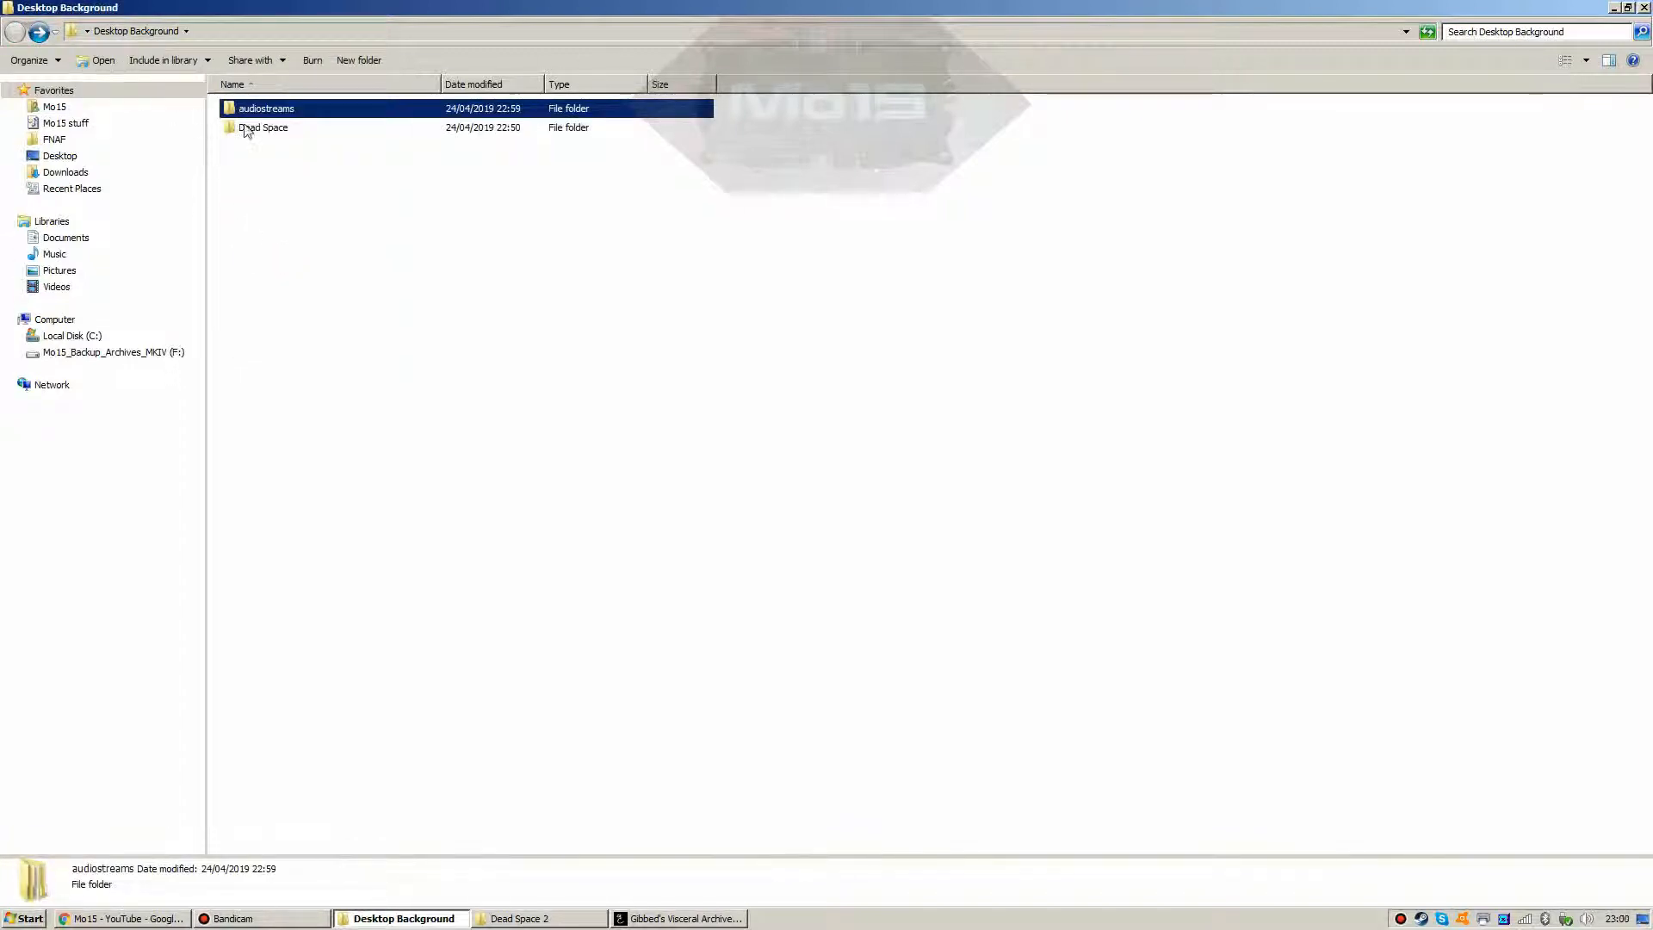
pyautogui.doubleClick(258, 127)
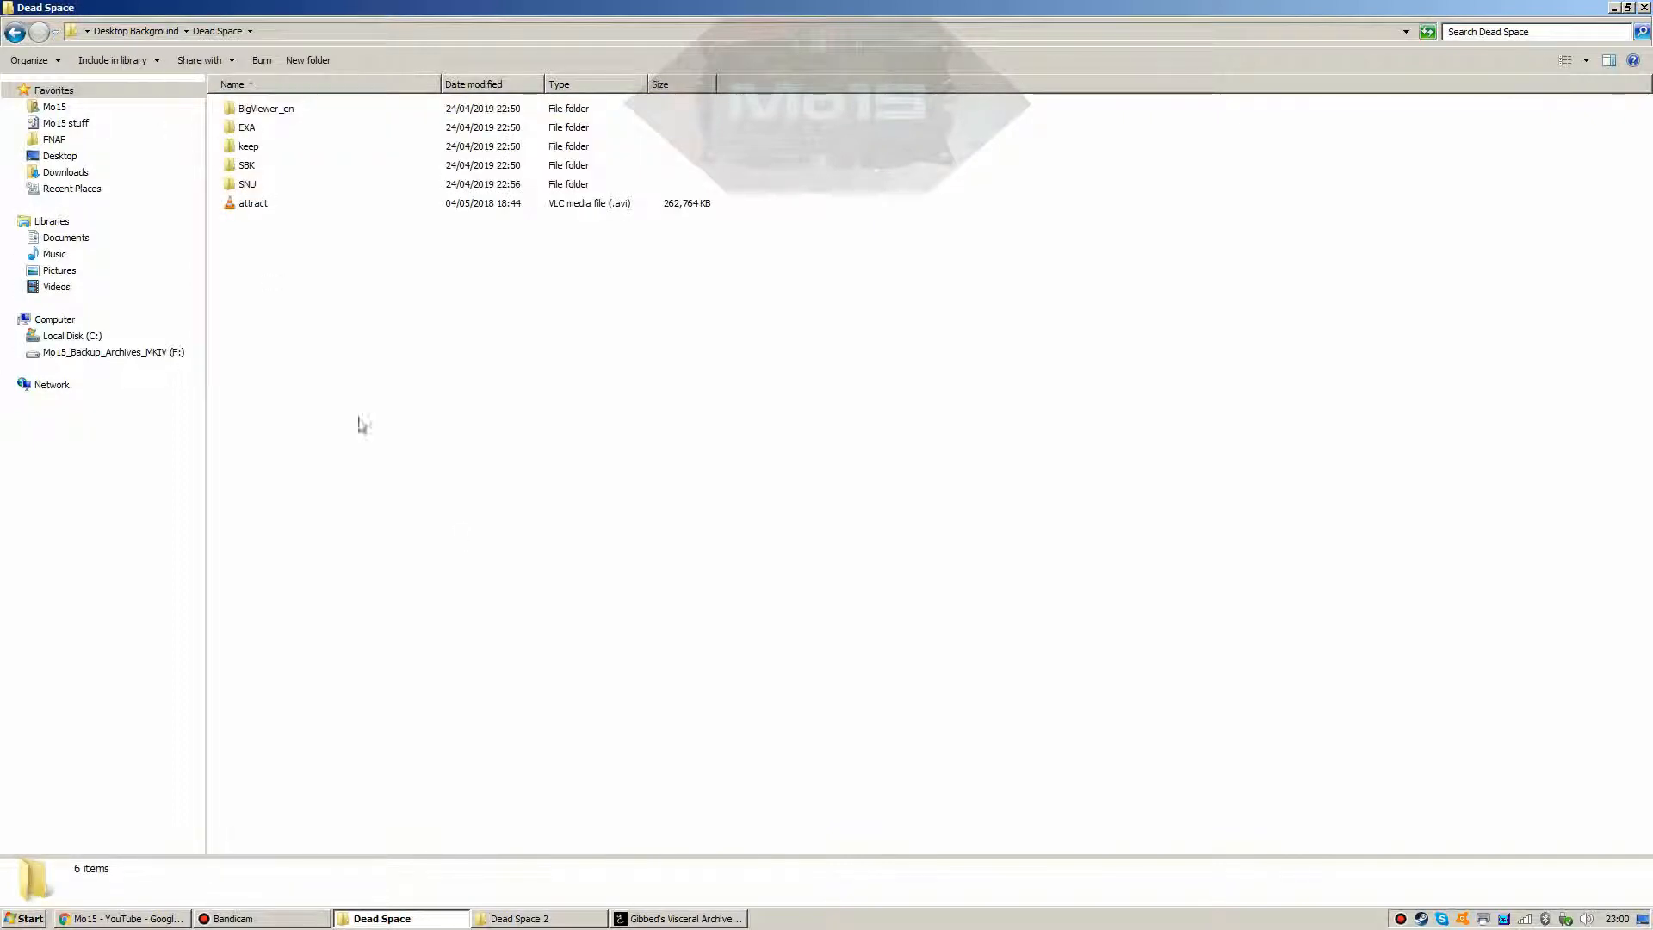
pyautogui.doubleClick(245, 184)
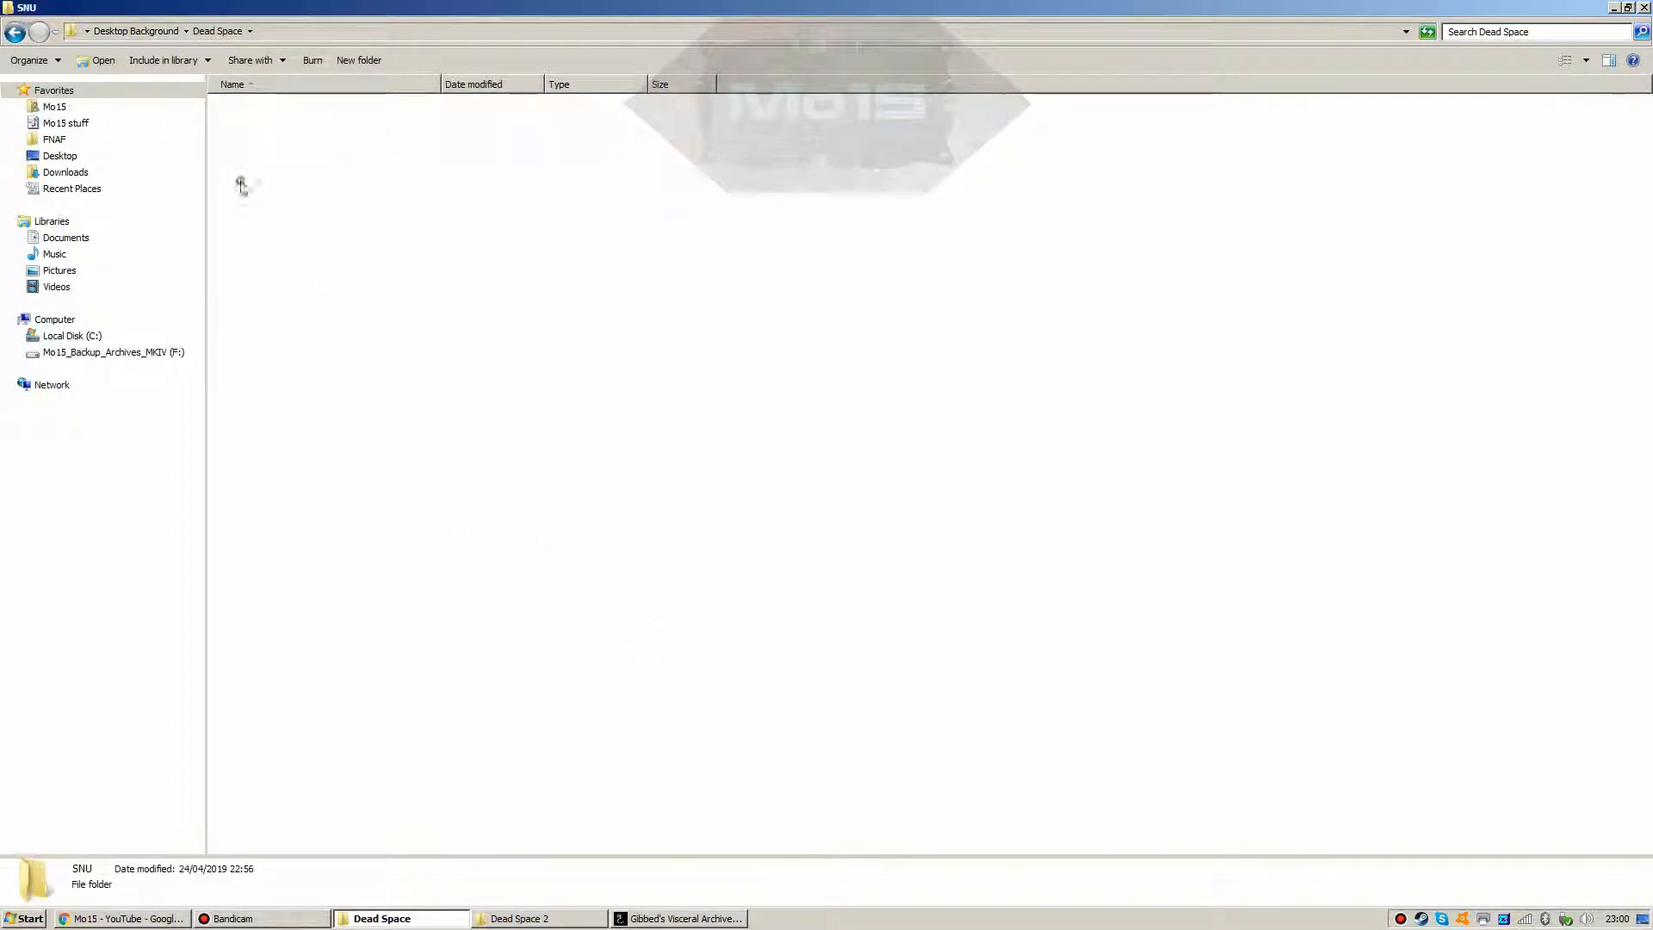
pyautogui.rightClick(289, 255)
pyautogui.click(314, 352)
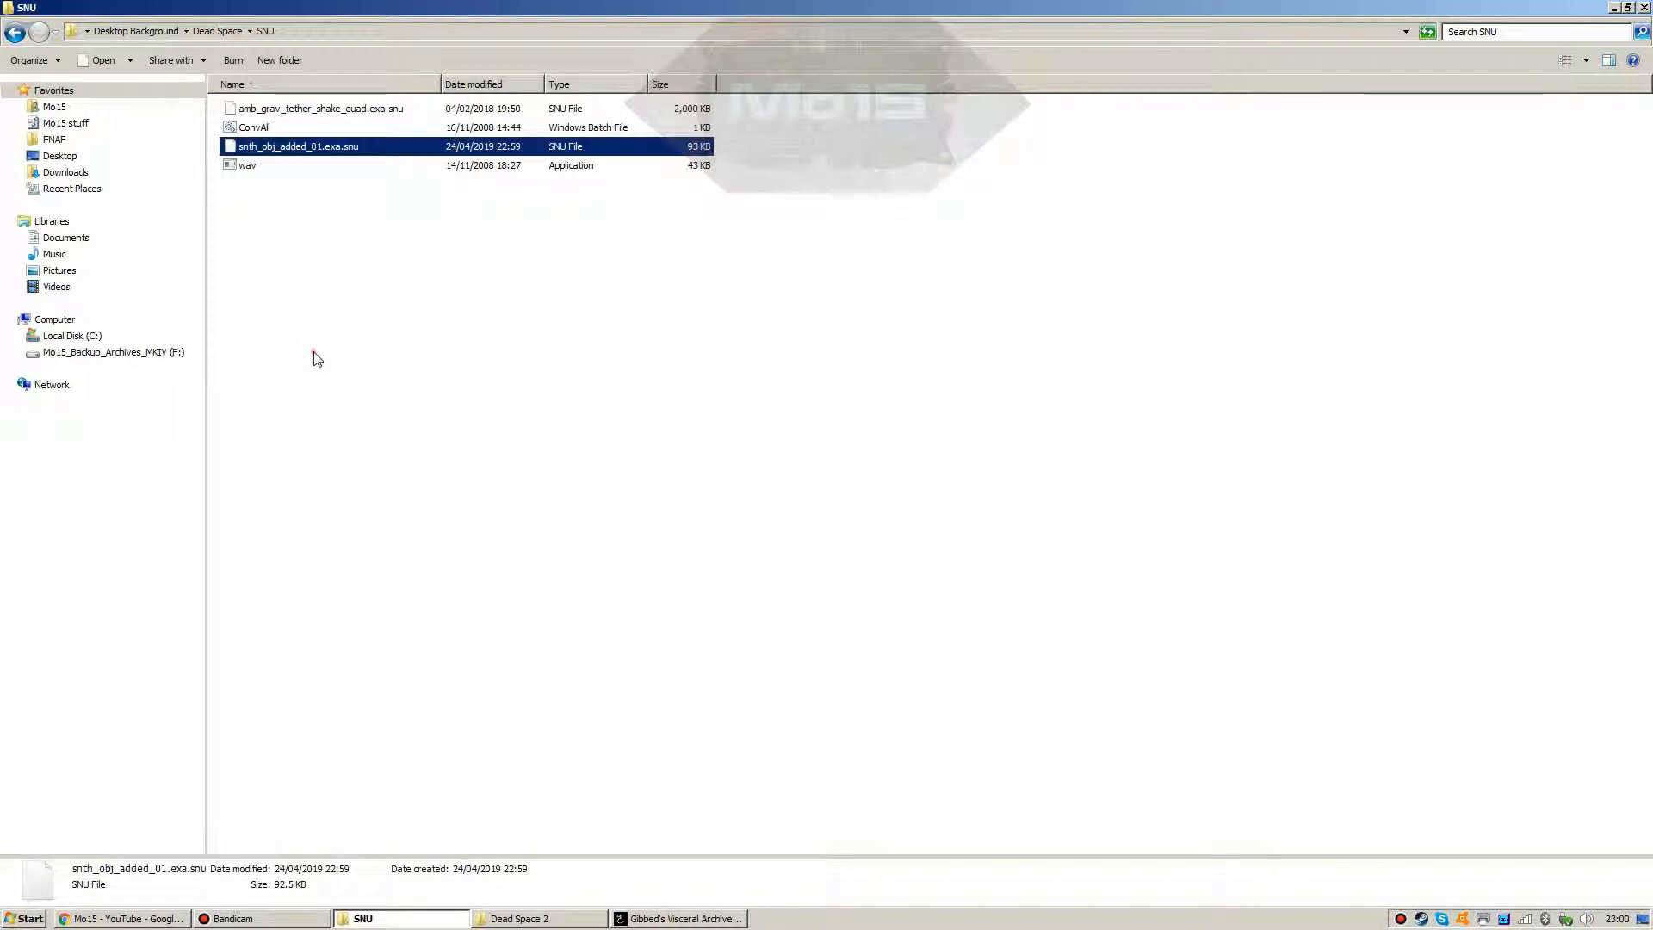
pyautogui.click(316, 359)
pyautogui.doubleClick(252, 129)
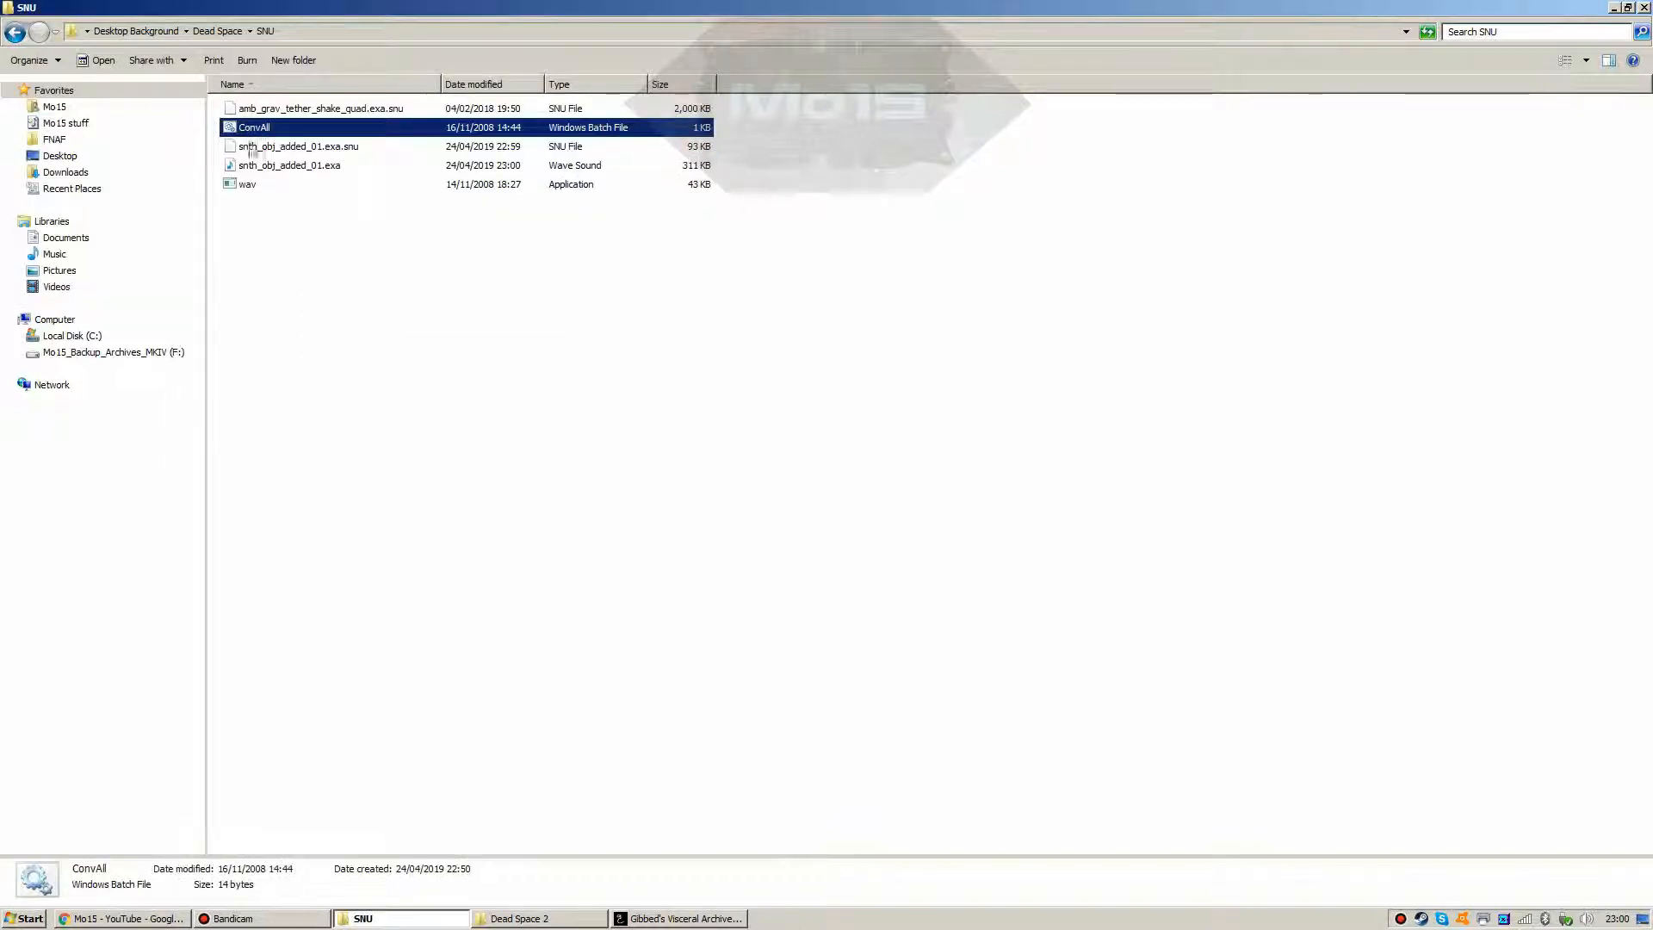
# Step: Play the converted snth_obj_added_01.exa sound in Windows Media Player, then close the player
pyautogui.click(259, 246)
pyautogui.click(603, 919)
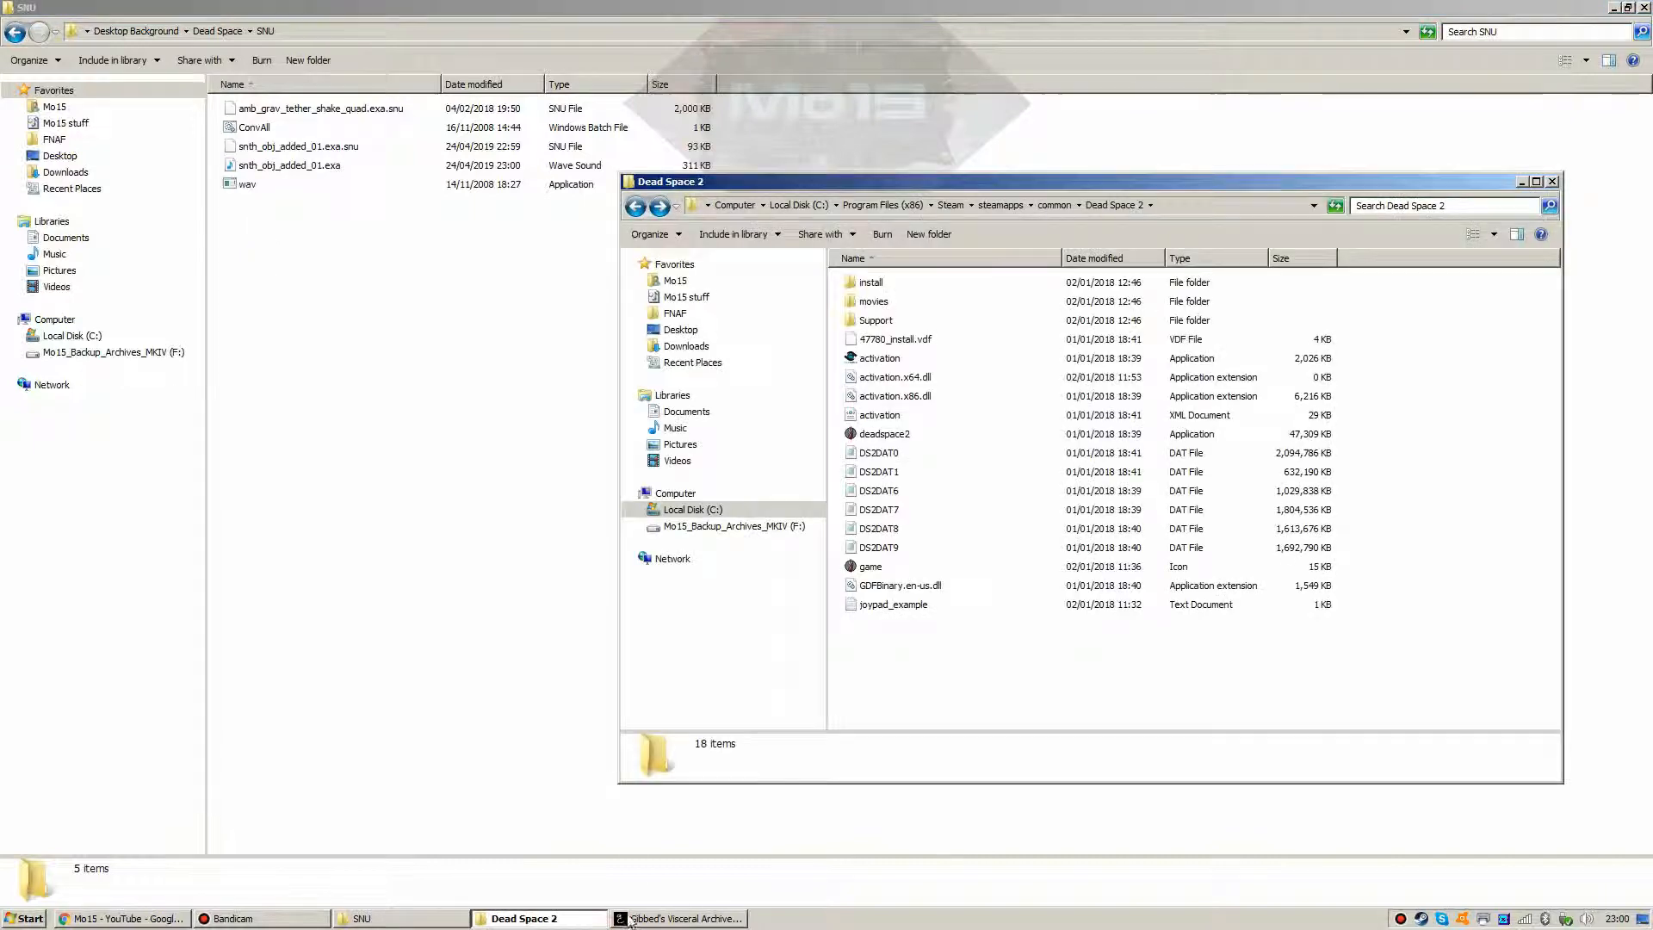
pyautogui.click(684, 918)
pyautogui.scroll(-2, 856, 407)
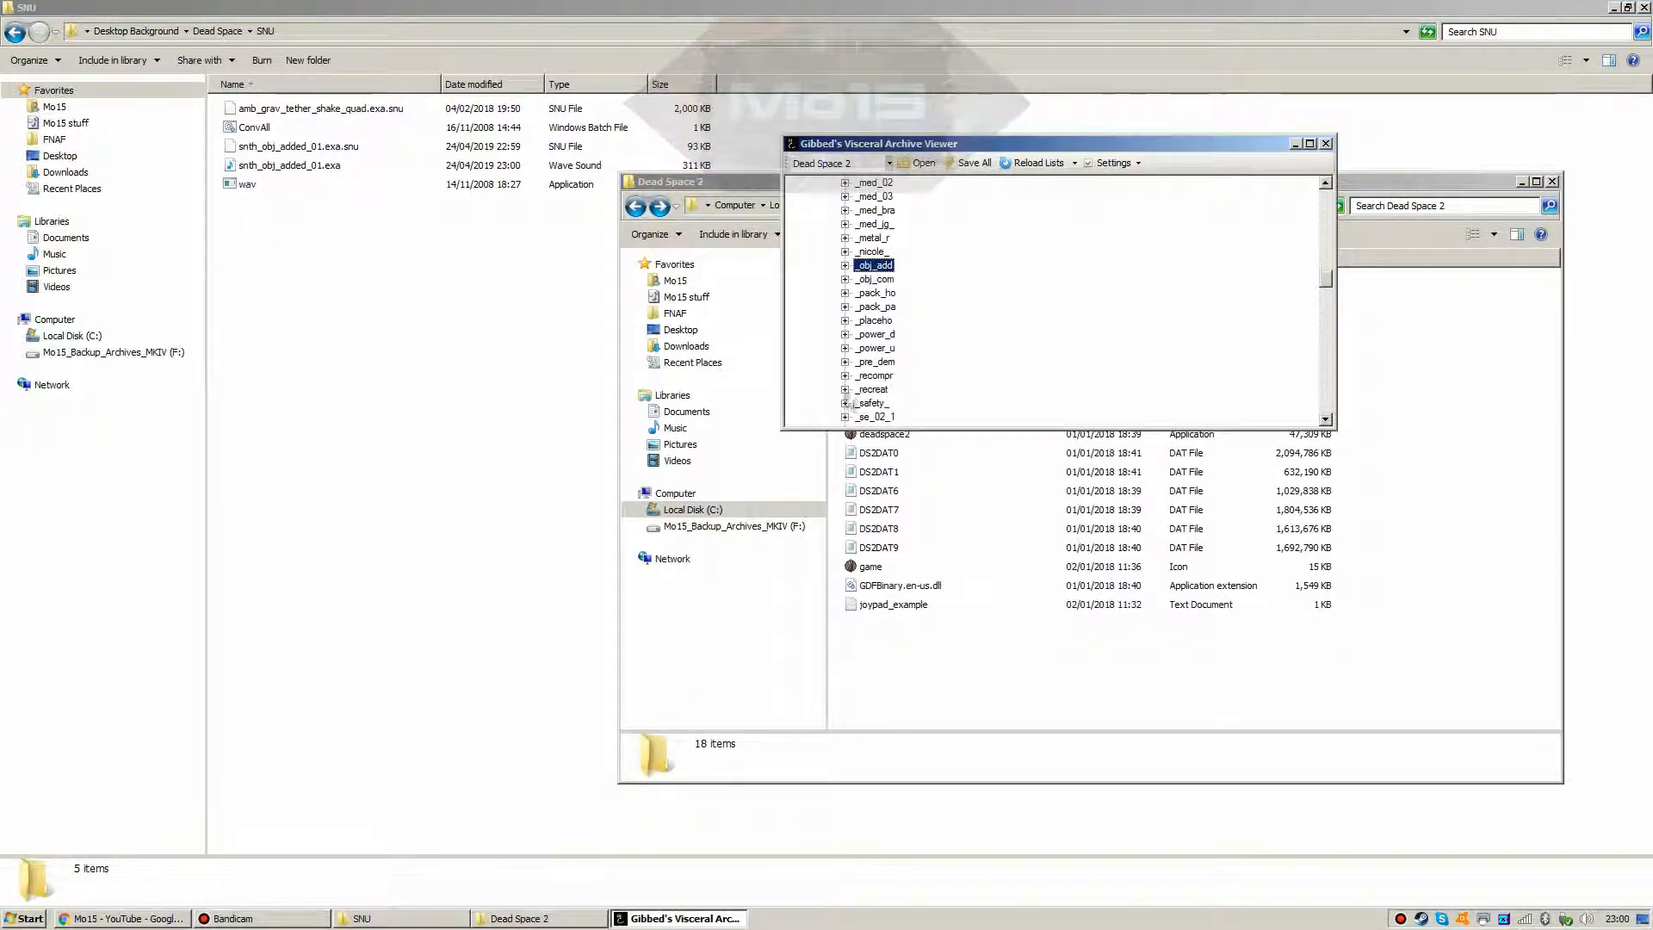
pyautogui.click(269, 166)
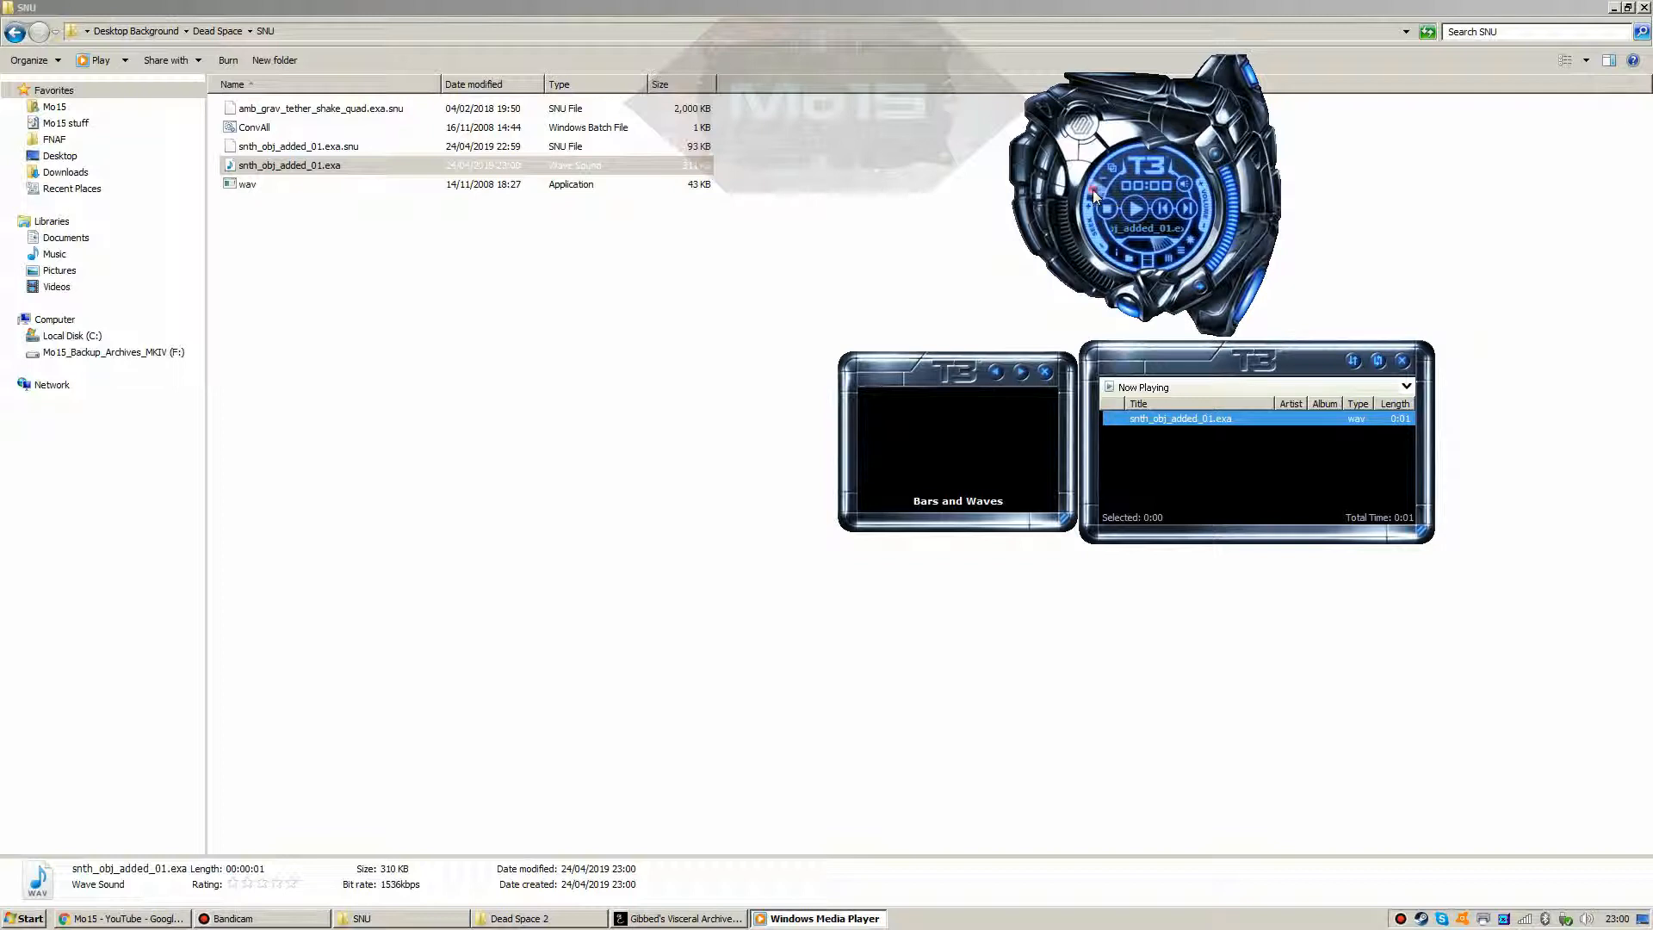
pyautogui.hotkey('alt', 'F4')
# Step: Expand the _obj_com folder in the archive viewer and bring up its actions menu
pyautogui.click(662, 919)
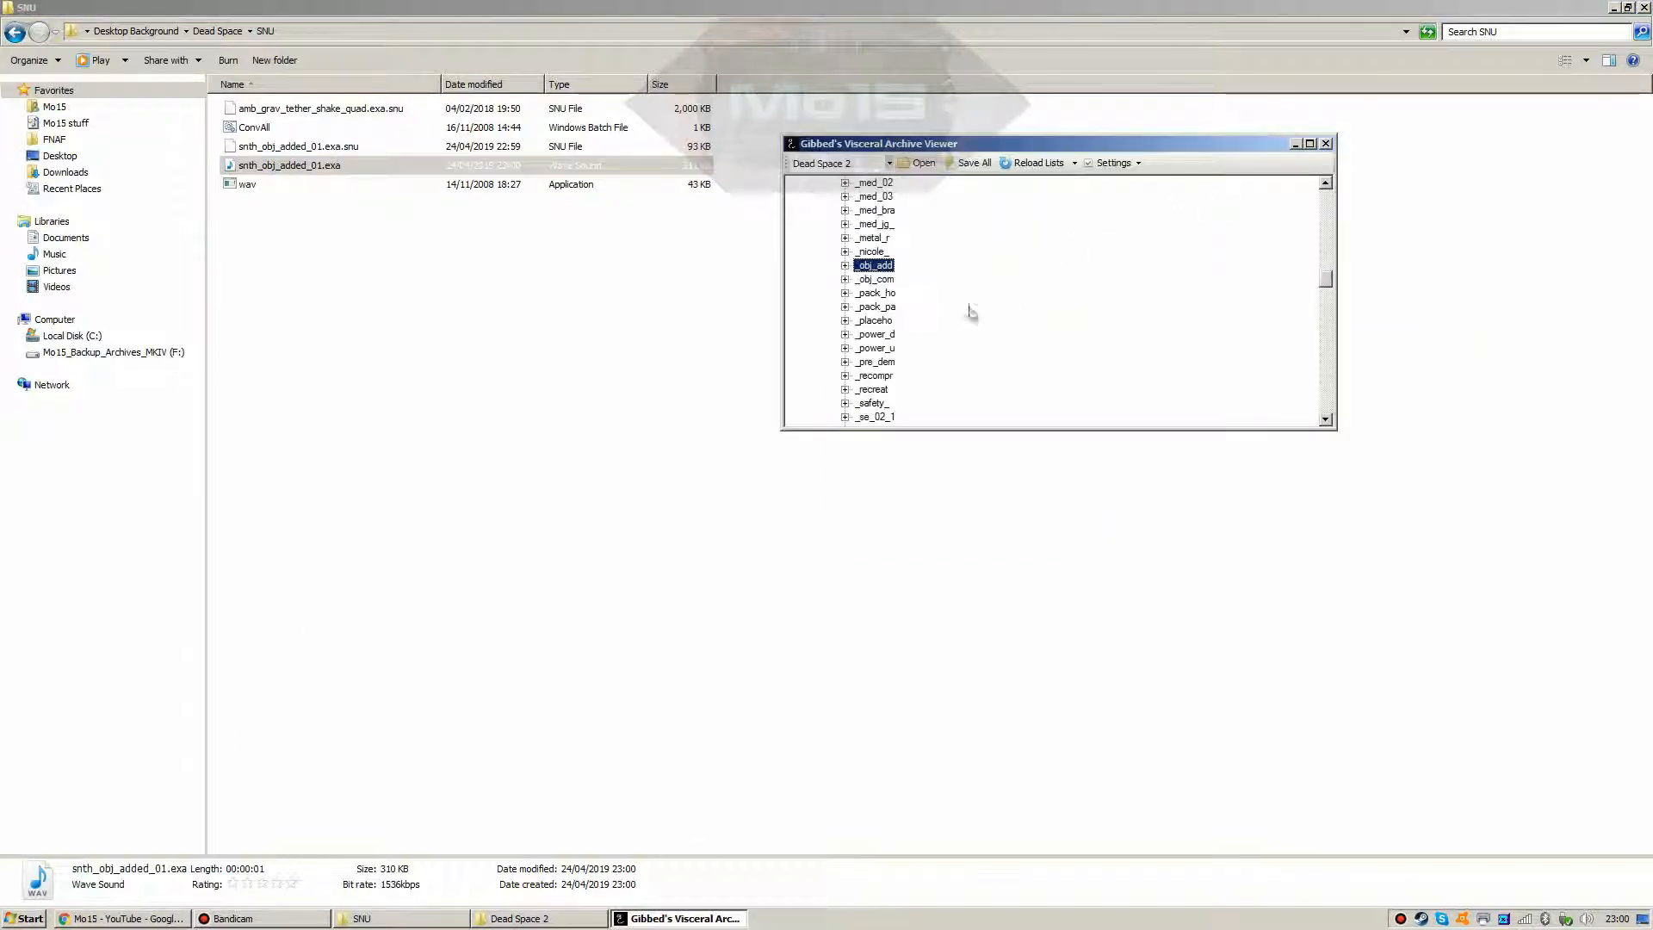
pyautogui.click(849, 280)
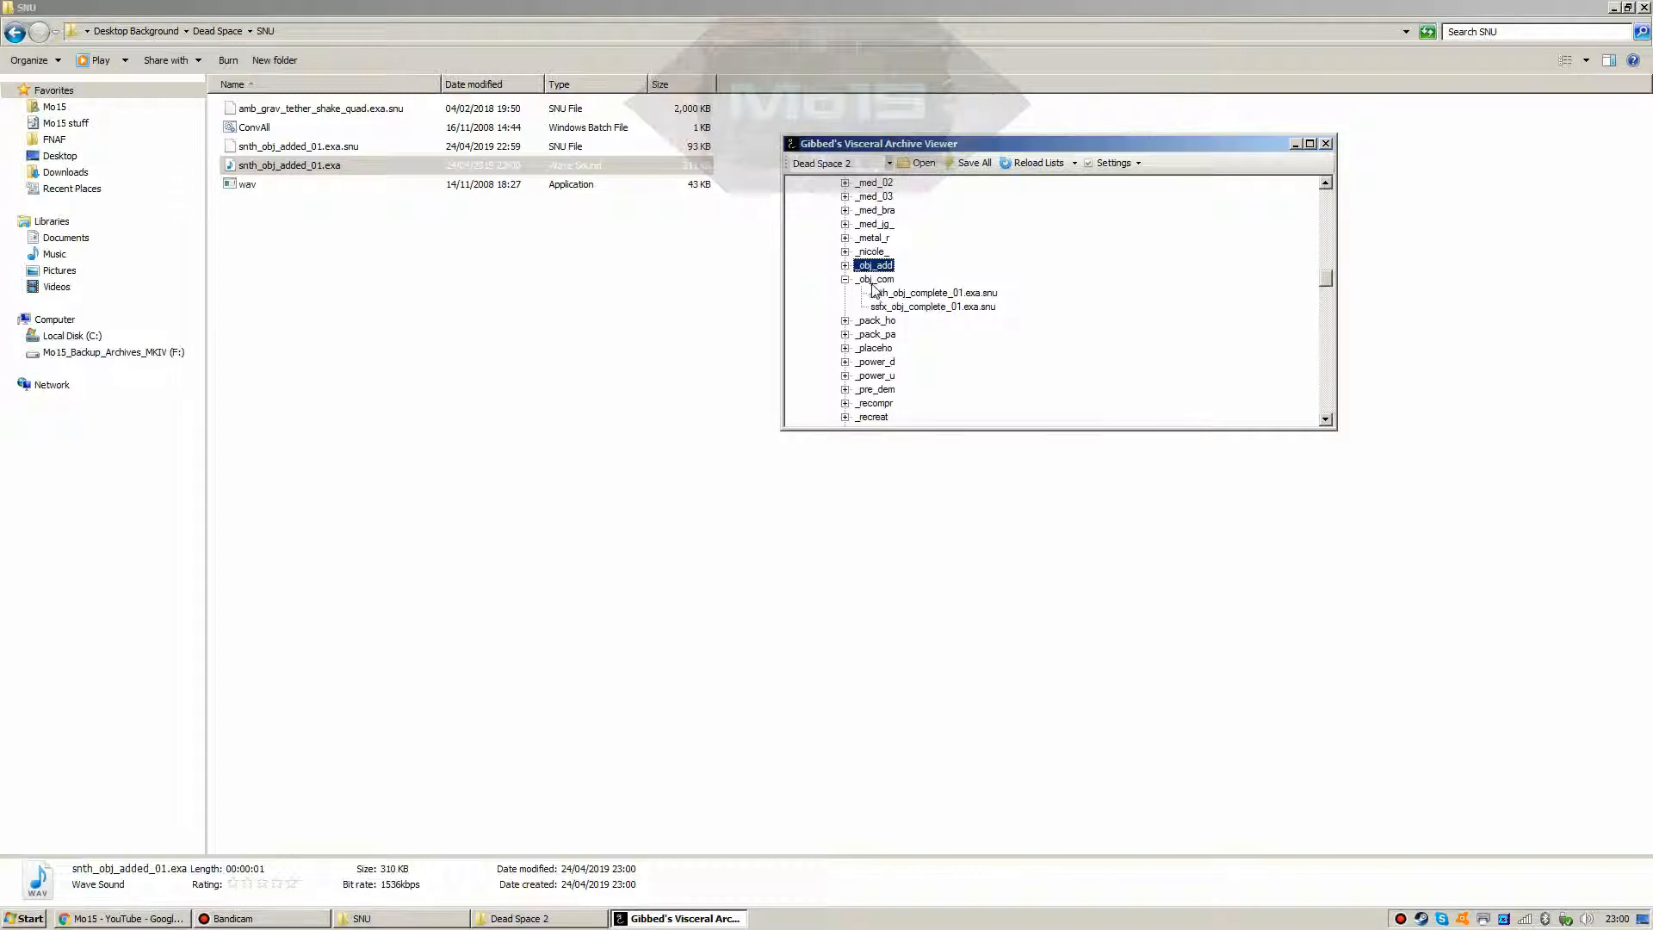
pyautogui.rightClick(874, 282)
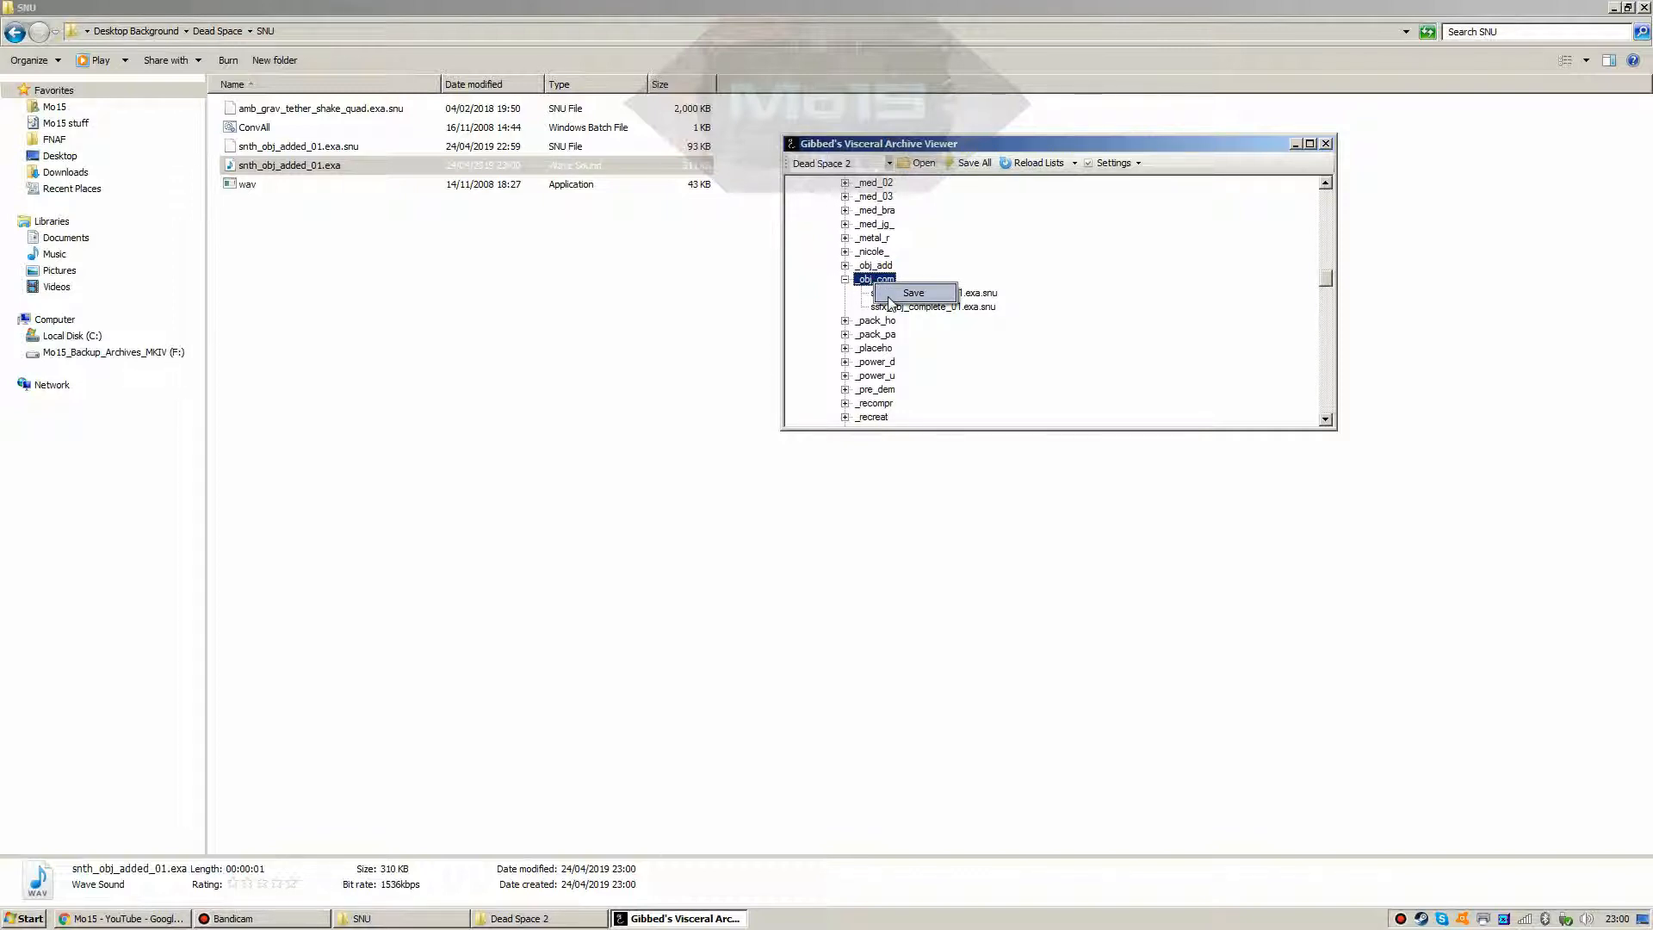
# Step: Save the _obj_com sounds out of the archive to the desktop folder
pyautogui.click(890, 297)
pyautogui.click(803, 528)
pyautogui.click(854, 619)
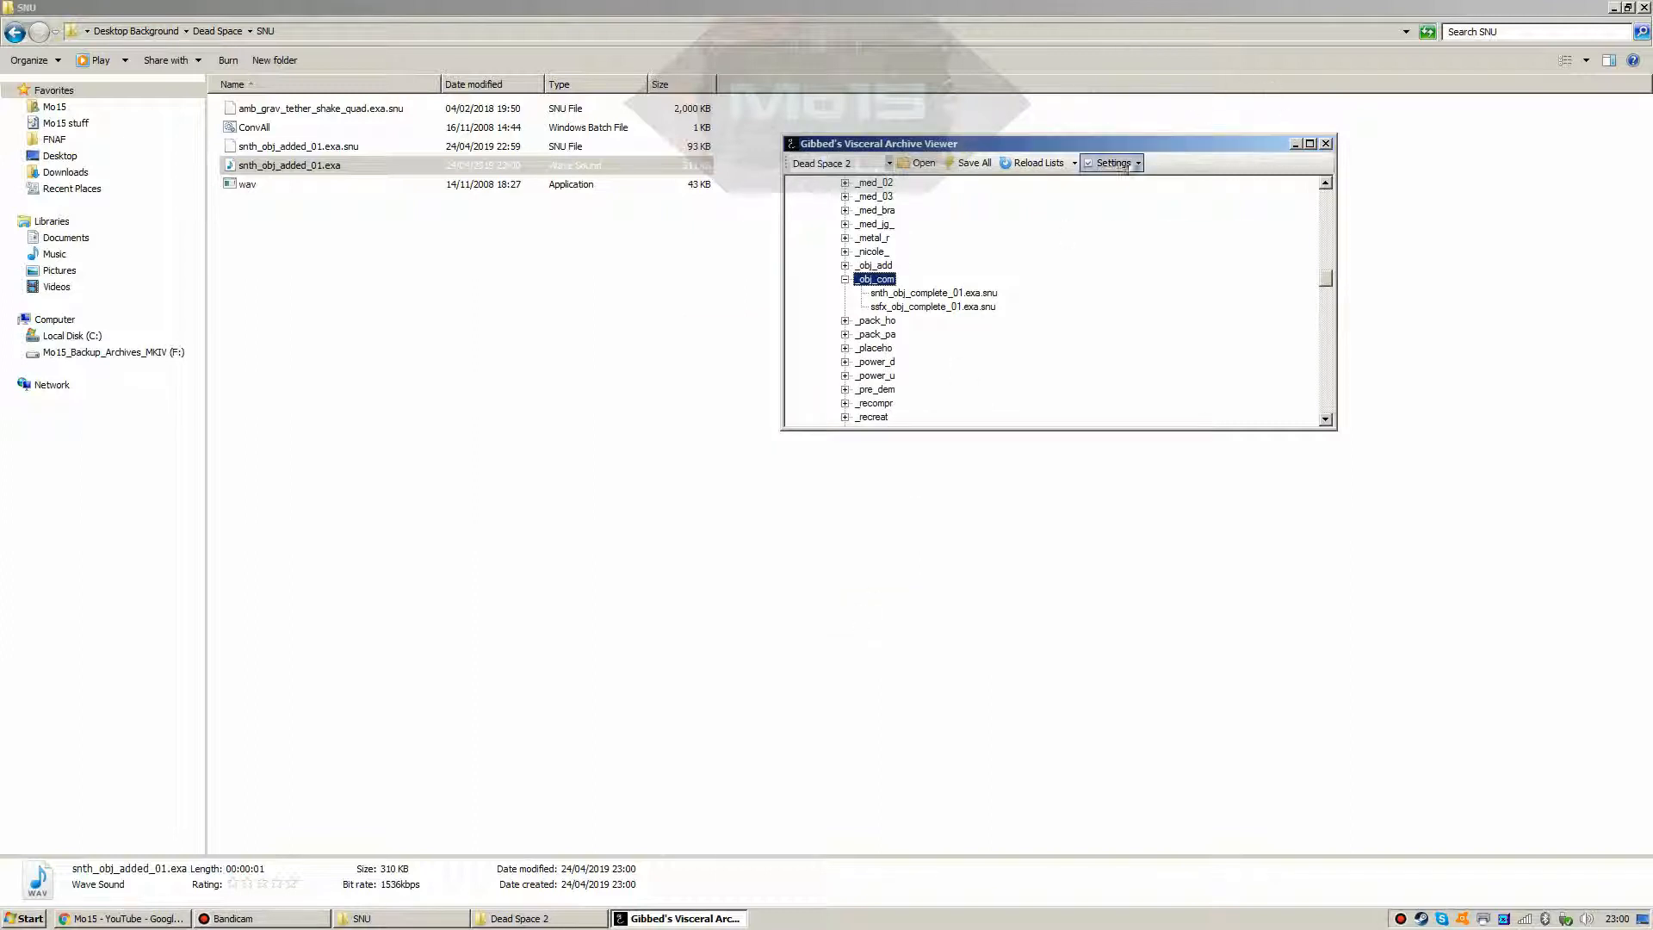
# Step: Copy both .exa.snu files from the audiostreams\_obj_com folder
pyautogui.click(8, 41)
pyautogui.click(9, 41)
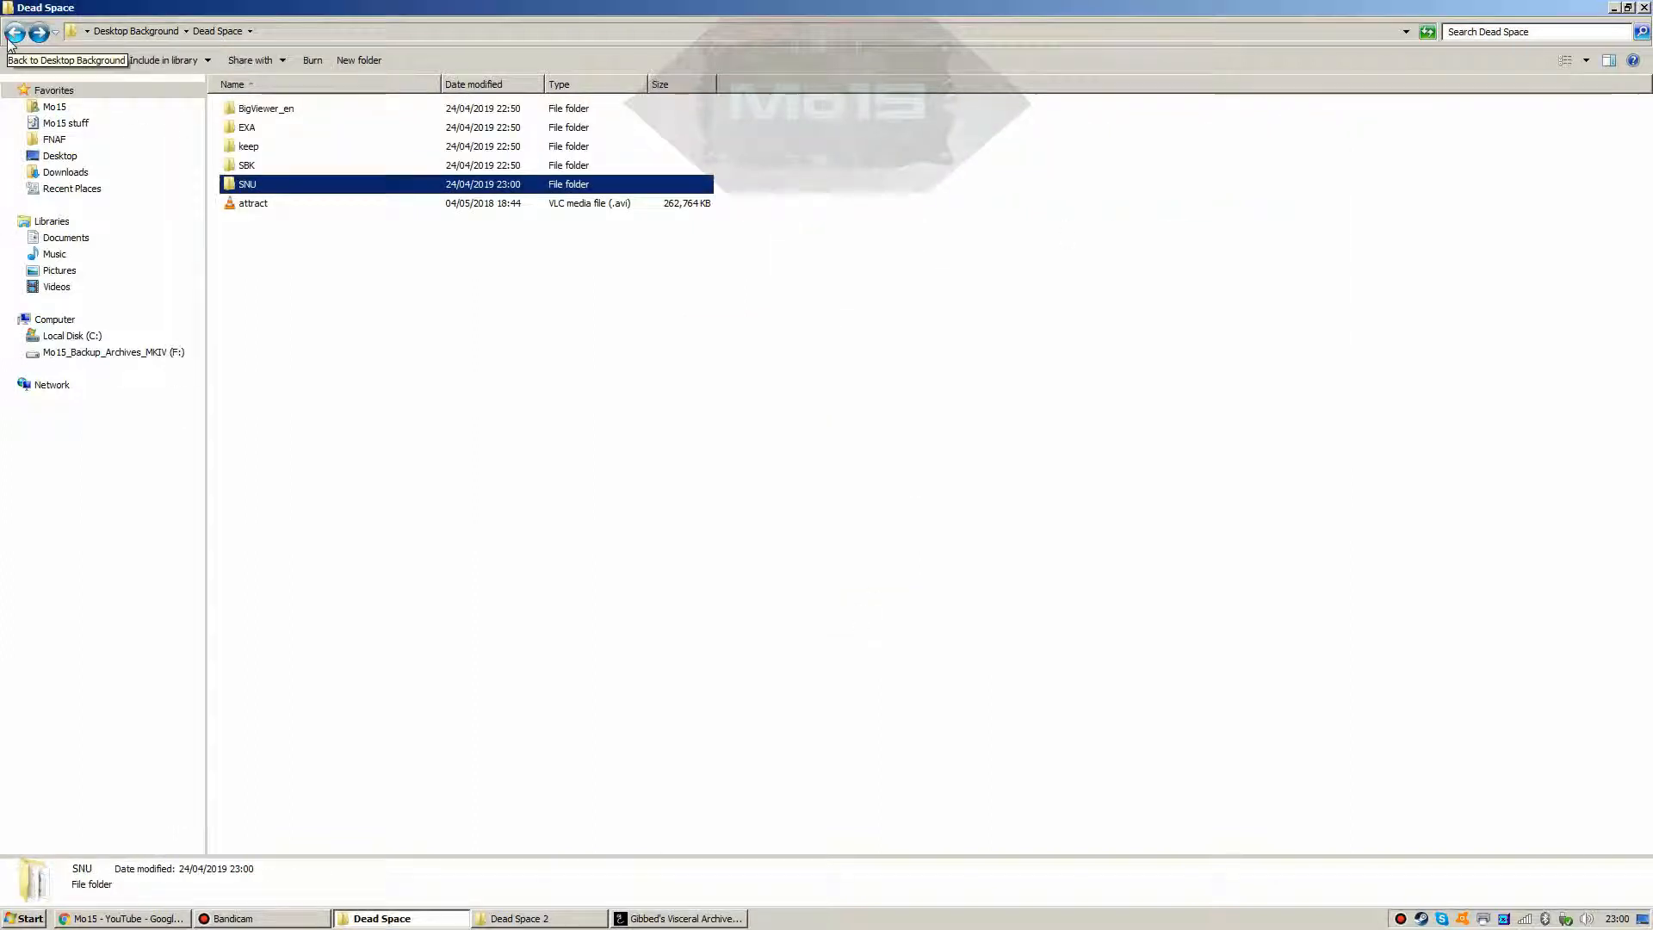
pyautogui.click(9, 41)
pyautogui.doubleClick(251, 110)
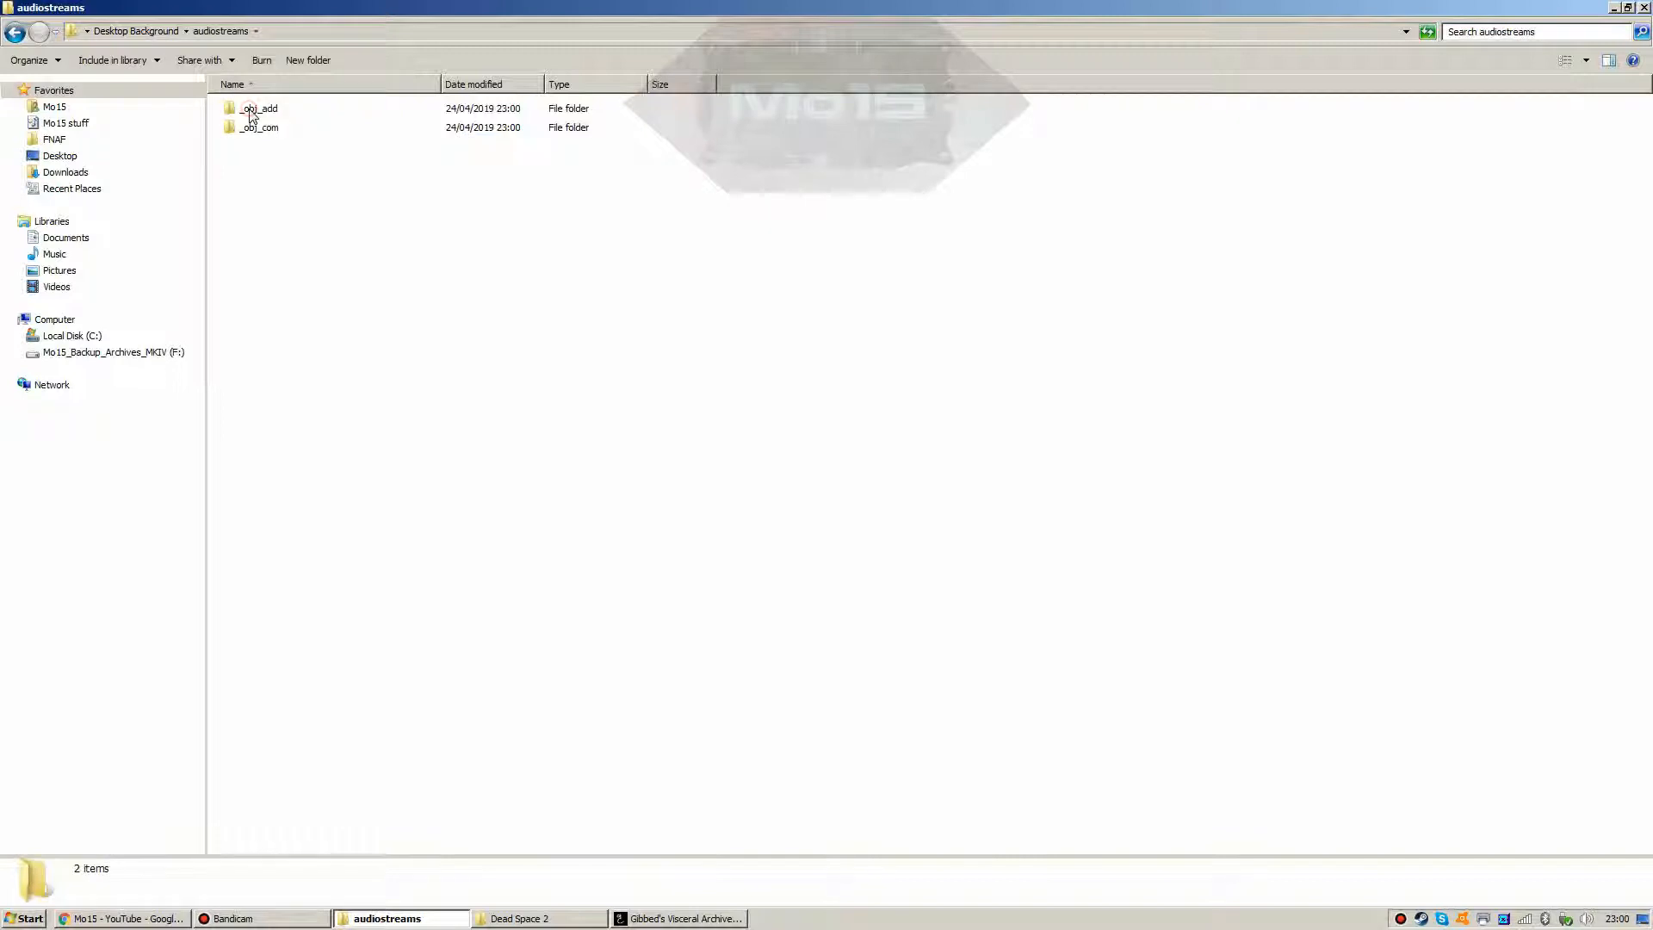
pyautogui.doubleClick(254, 128)
pyautogui.hotkey('ctrl', 'a')
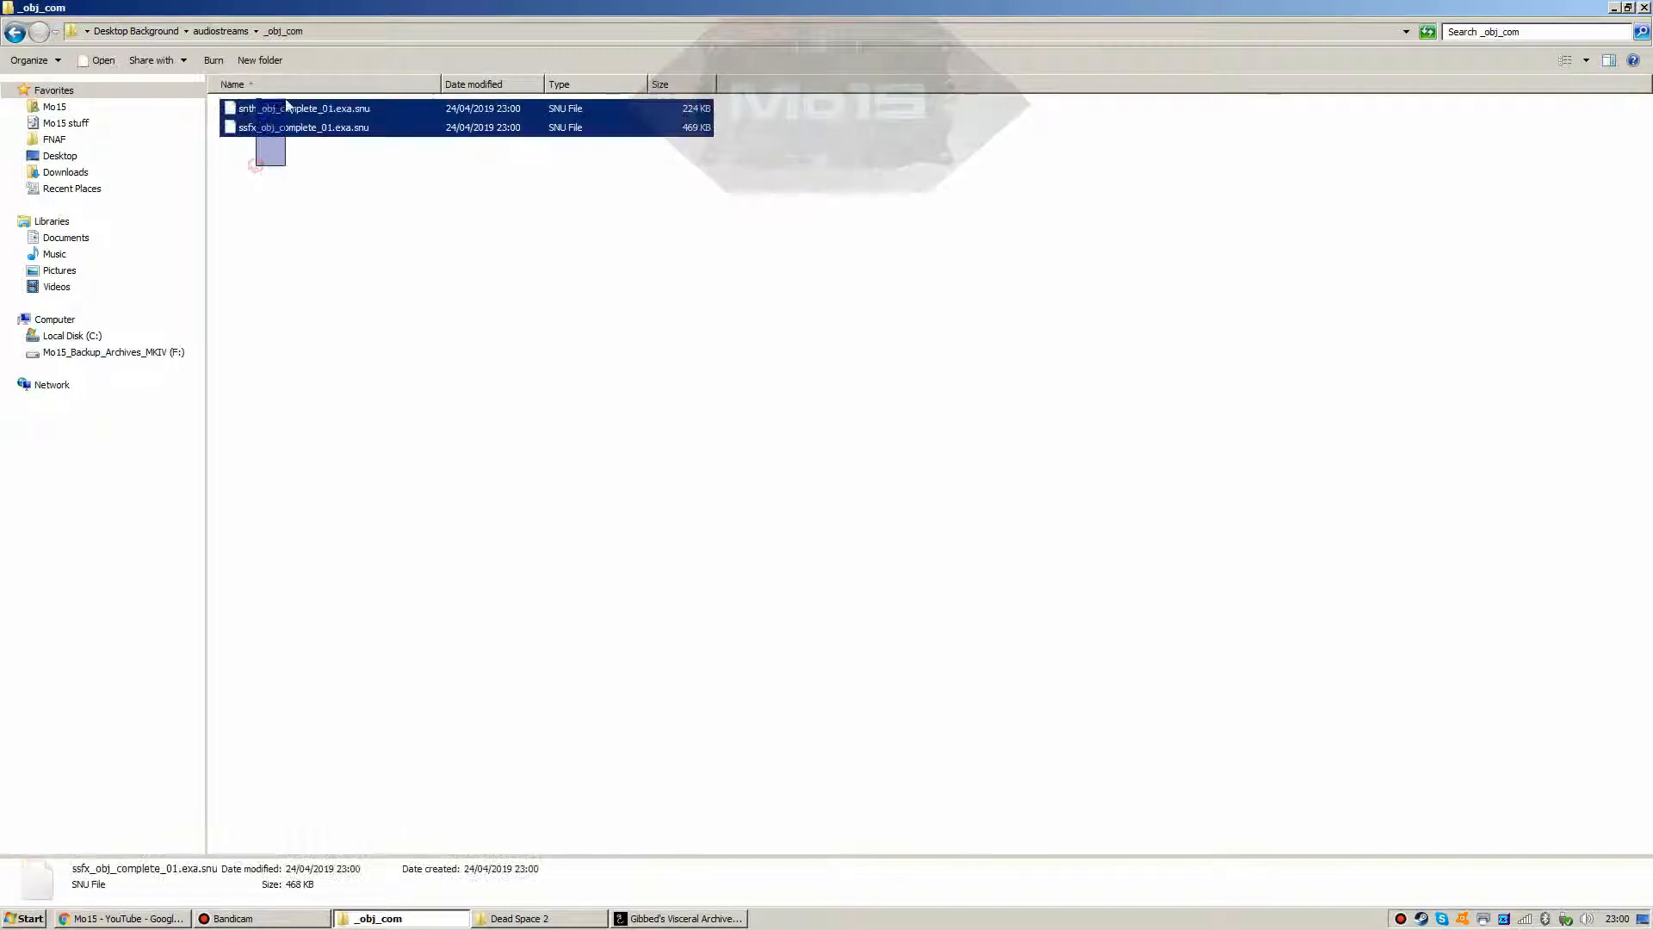
pyautogui.rightClick(287, 107)
pyautogui.click(306, 238)
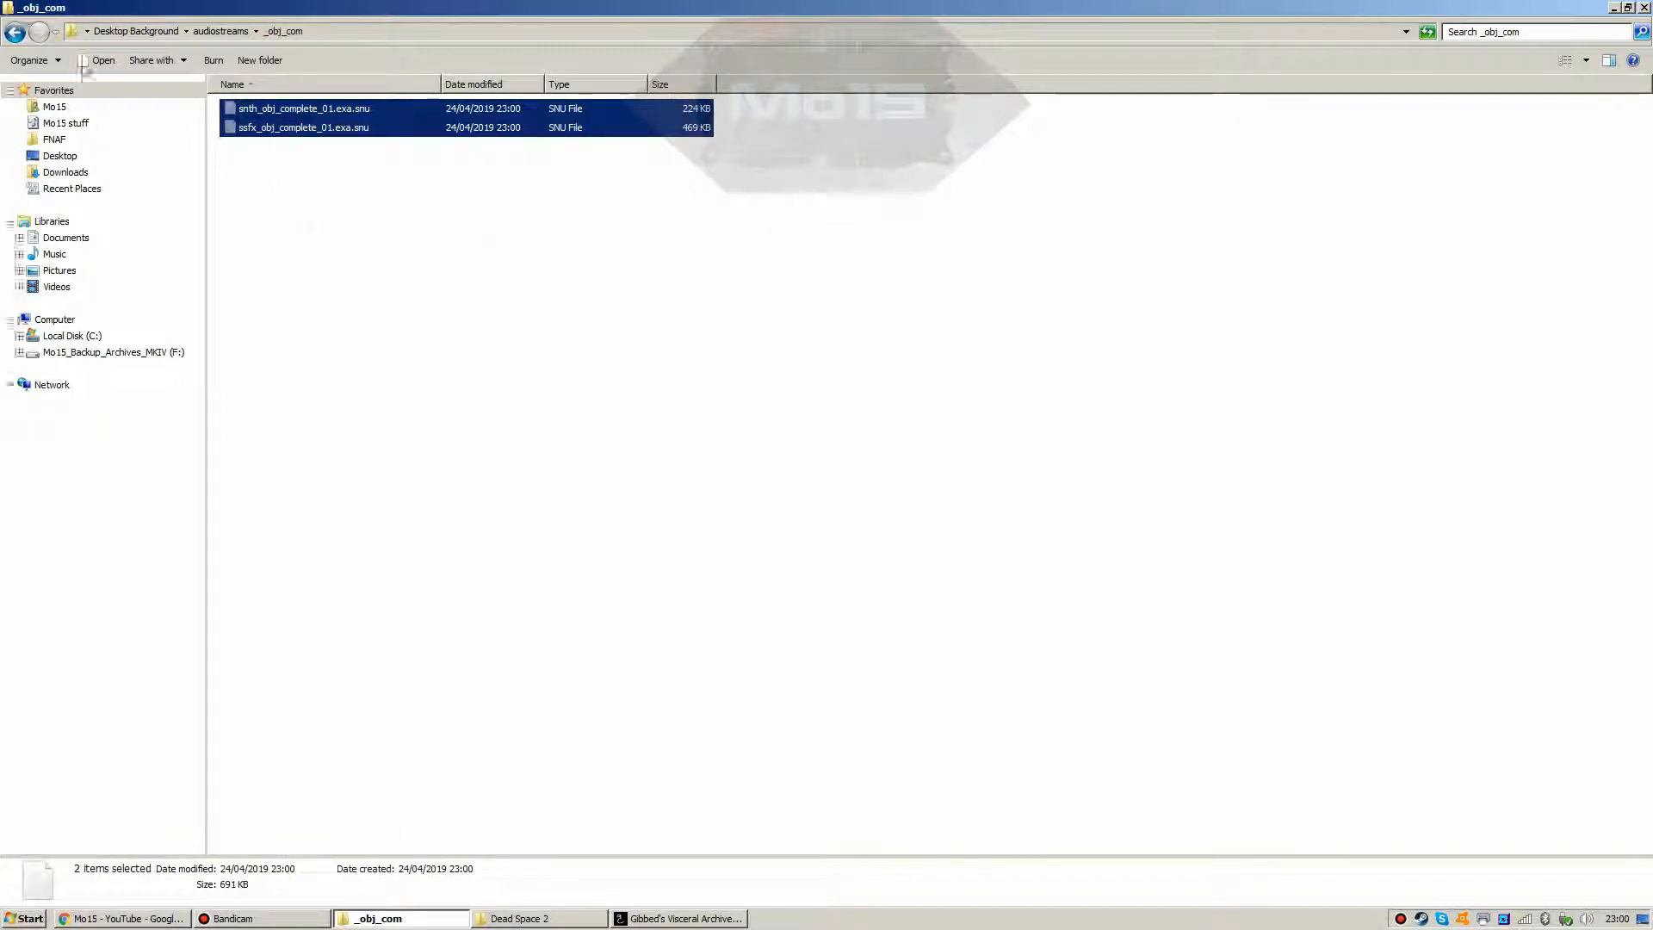
# Step: Paste both obj_complete sound files into the Dead Space\SNU folder
pyautogui.click(14, 32)
pyautogui.click(15, 33)
pyautogui.doubleClick(249, 127)
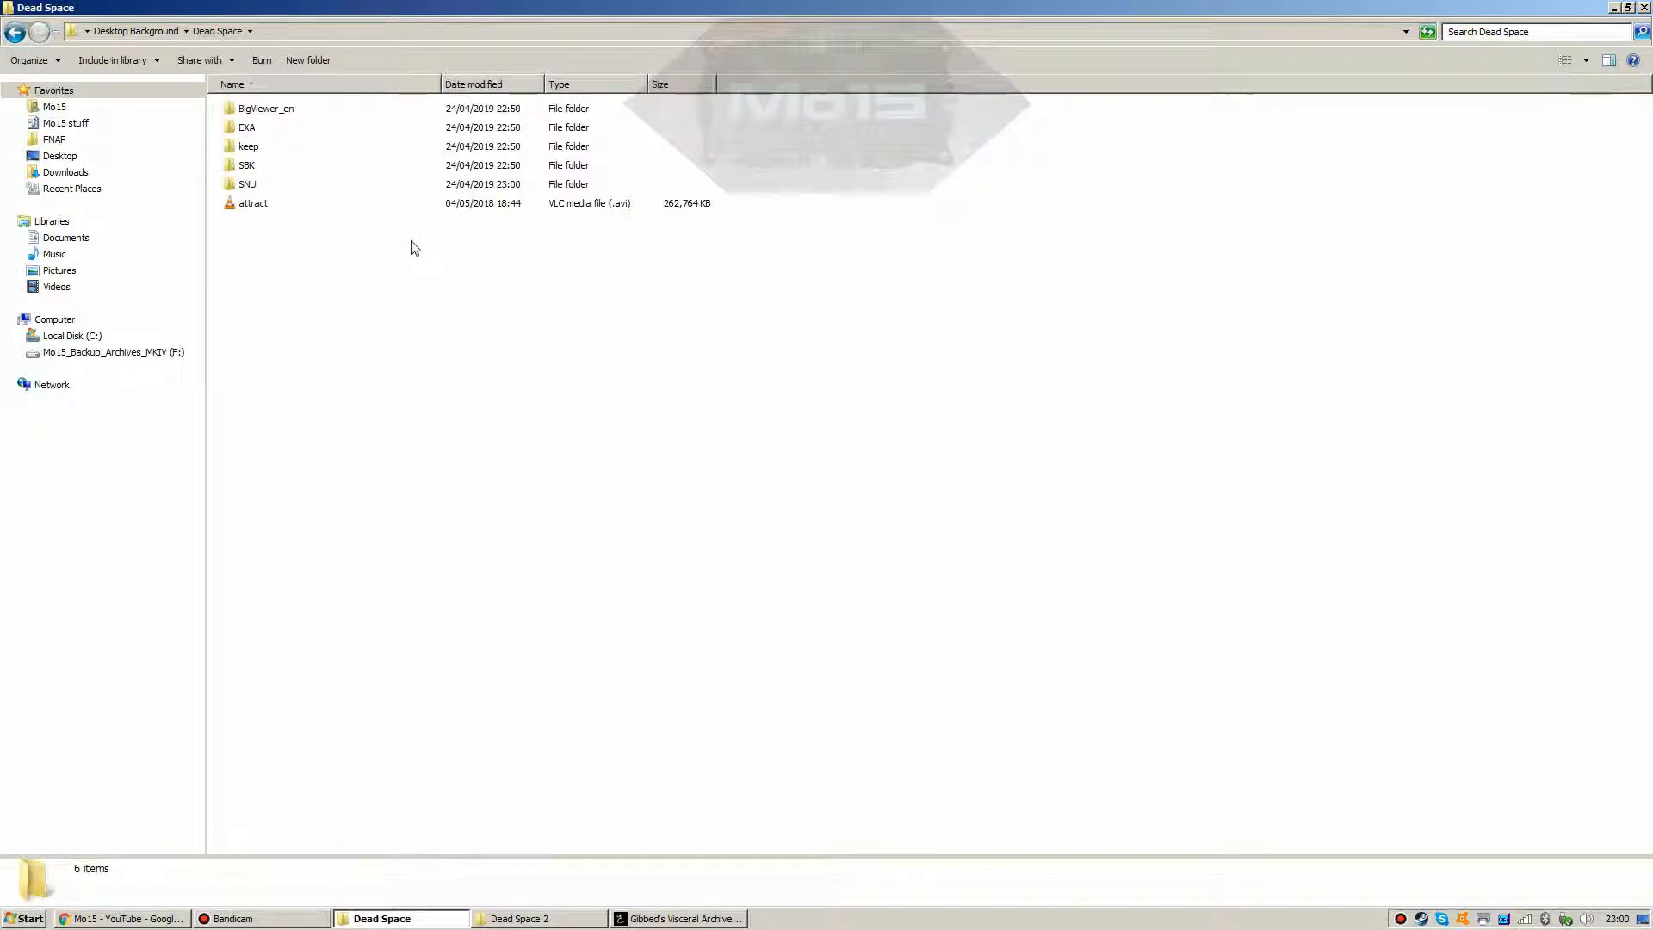
pyautogui.doubleClick(247, 183)
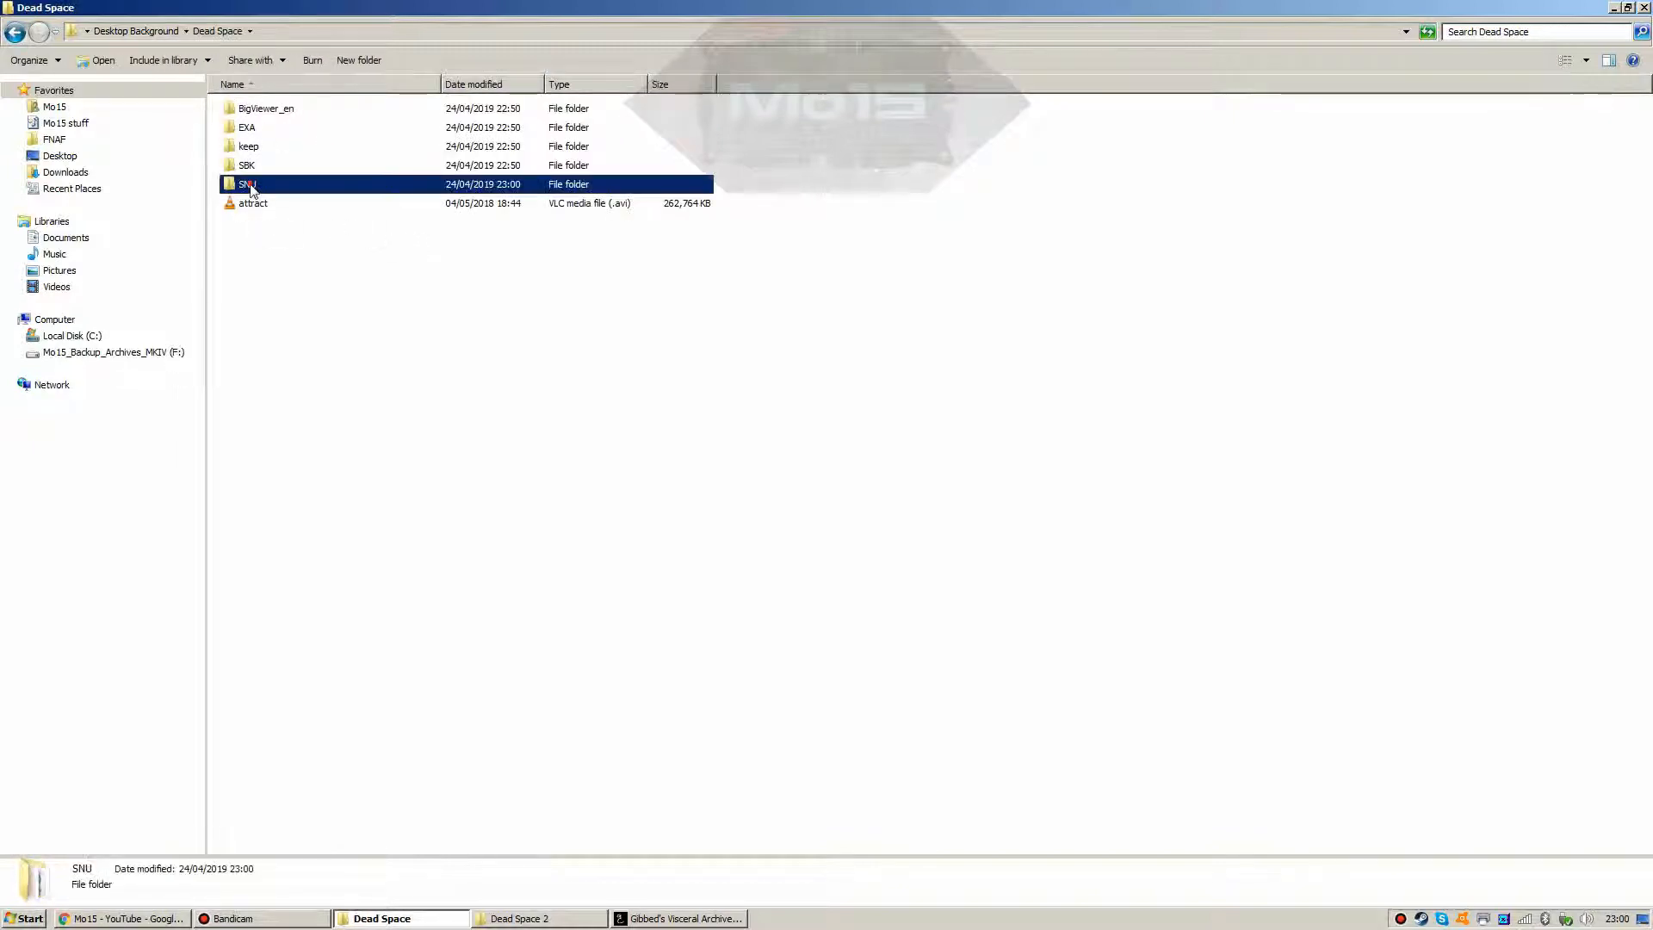
pyautogui.rightClick(299, 317)
pyautogui.click(339, 413)
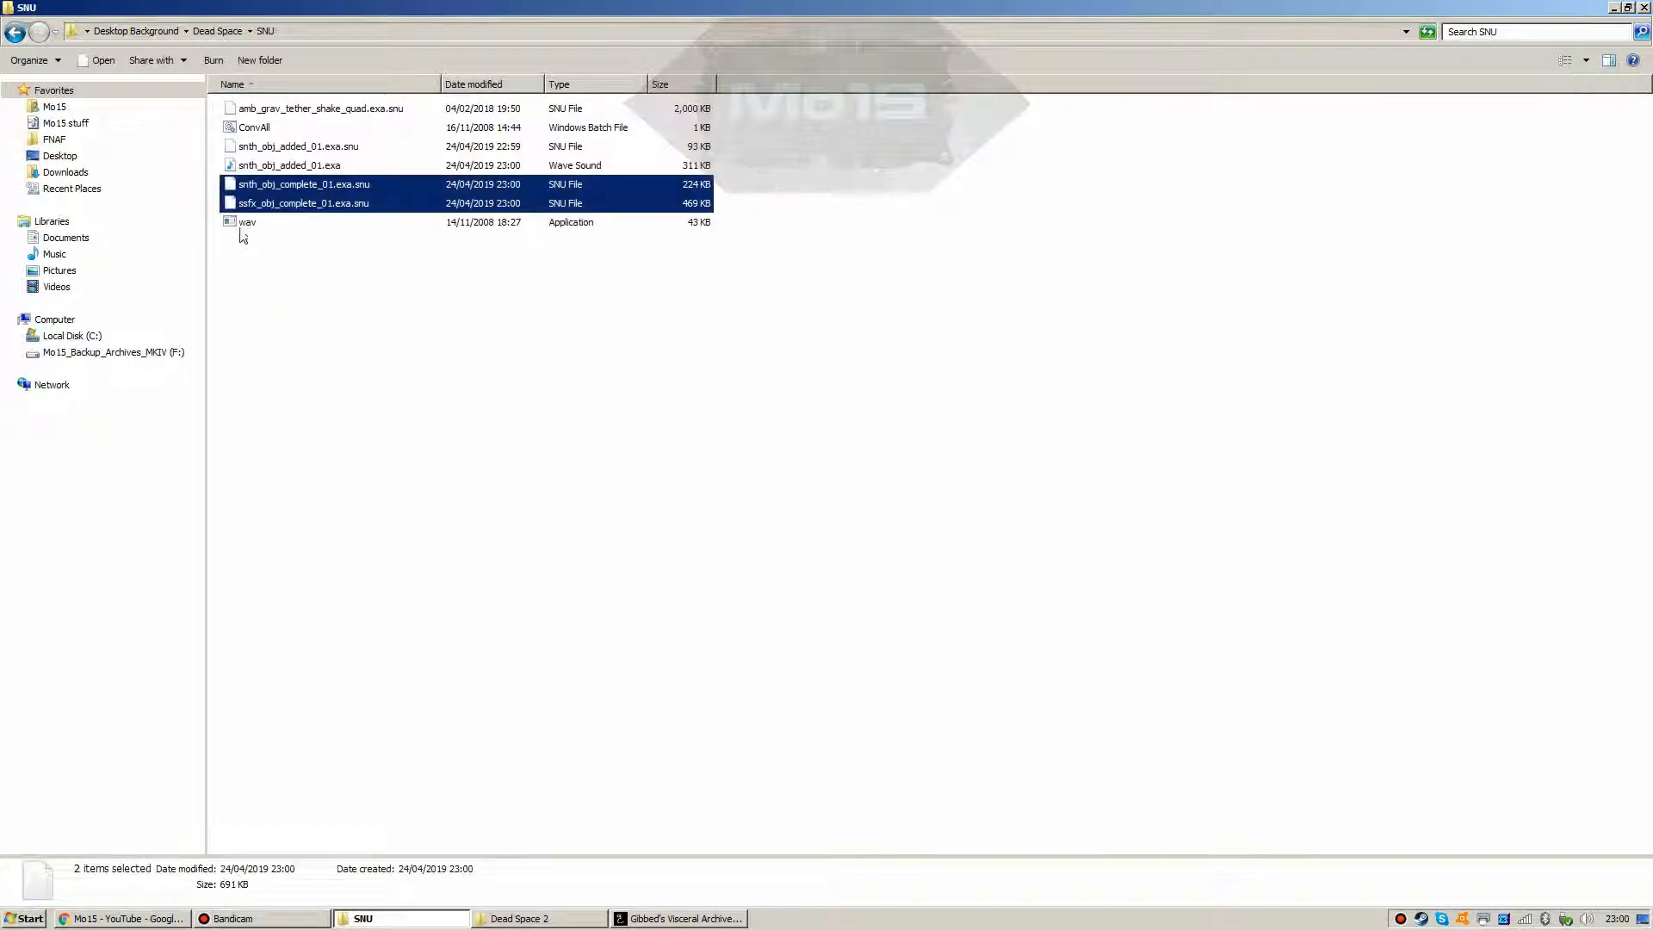
# Step: Run ConvAll, play snth_obj_complete_01.exa in Media Player, then select the seven working files
pyautogui.doubleClick(250, 129)
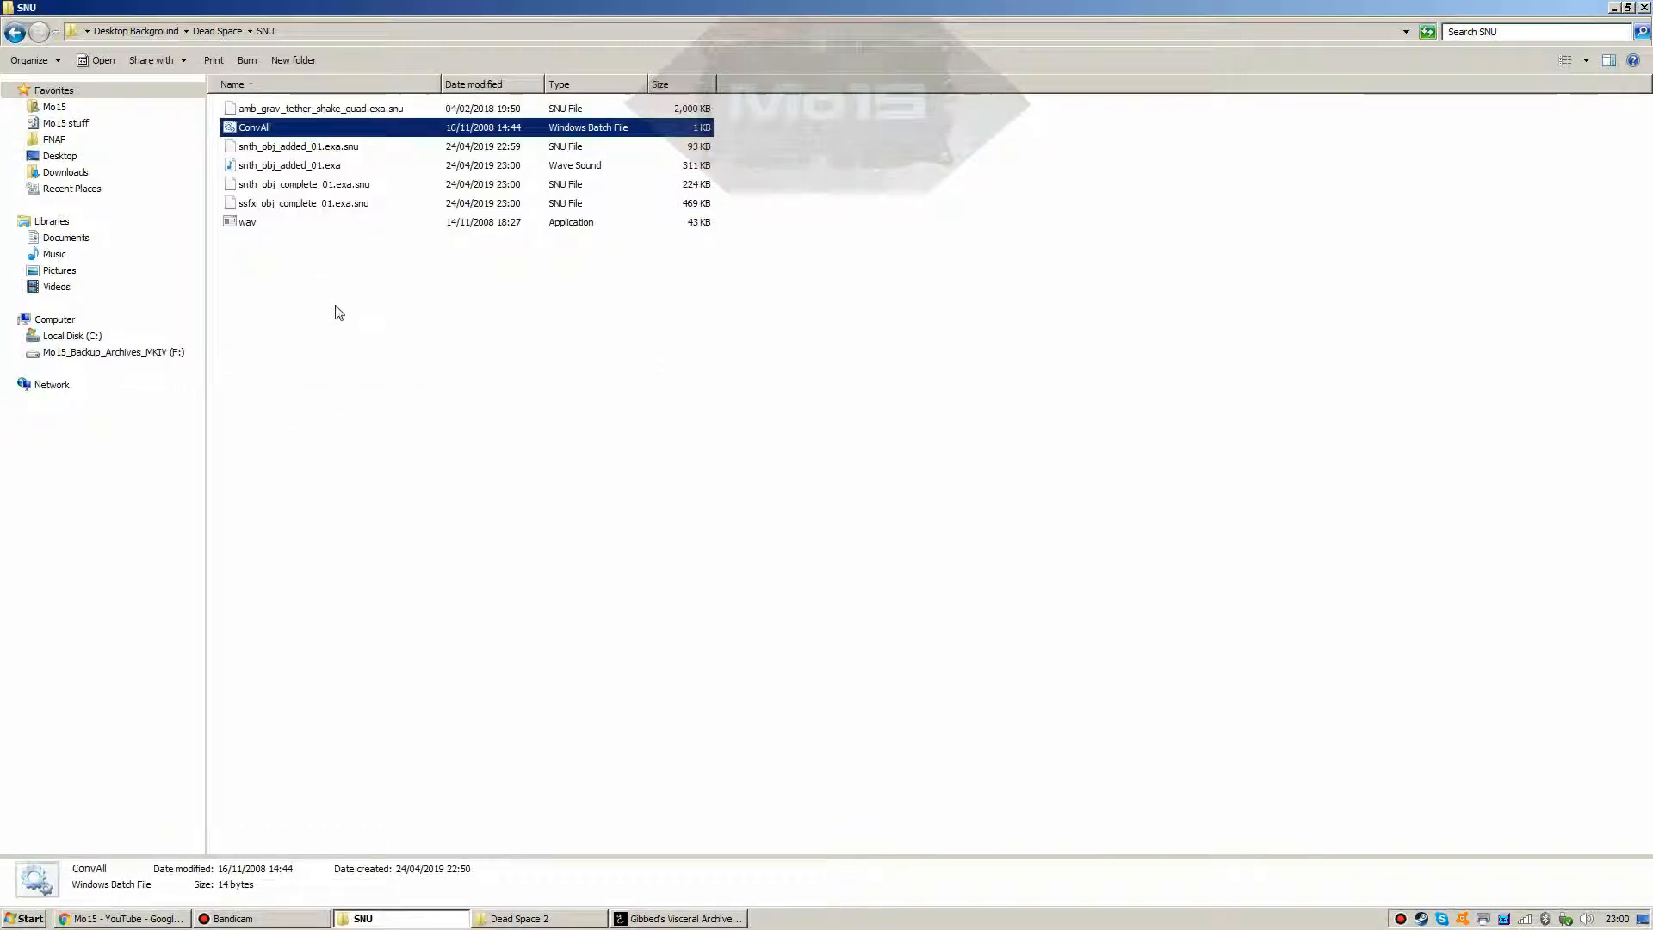
pyautogui.click(303, 167)
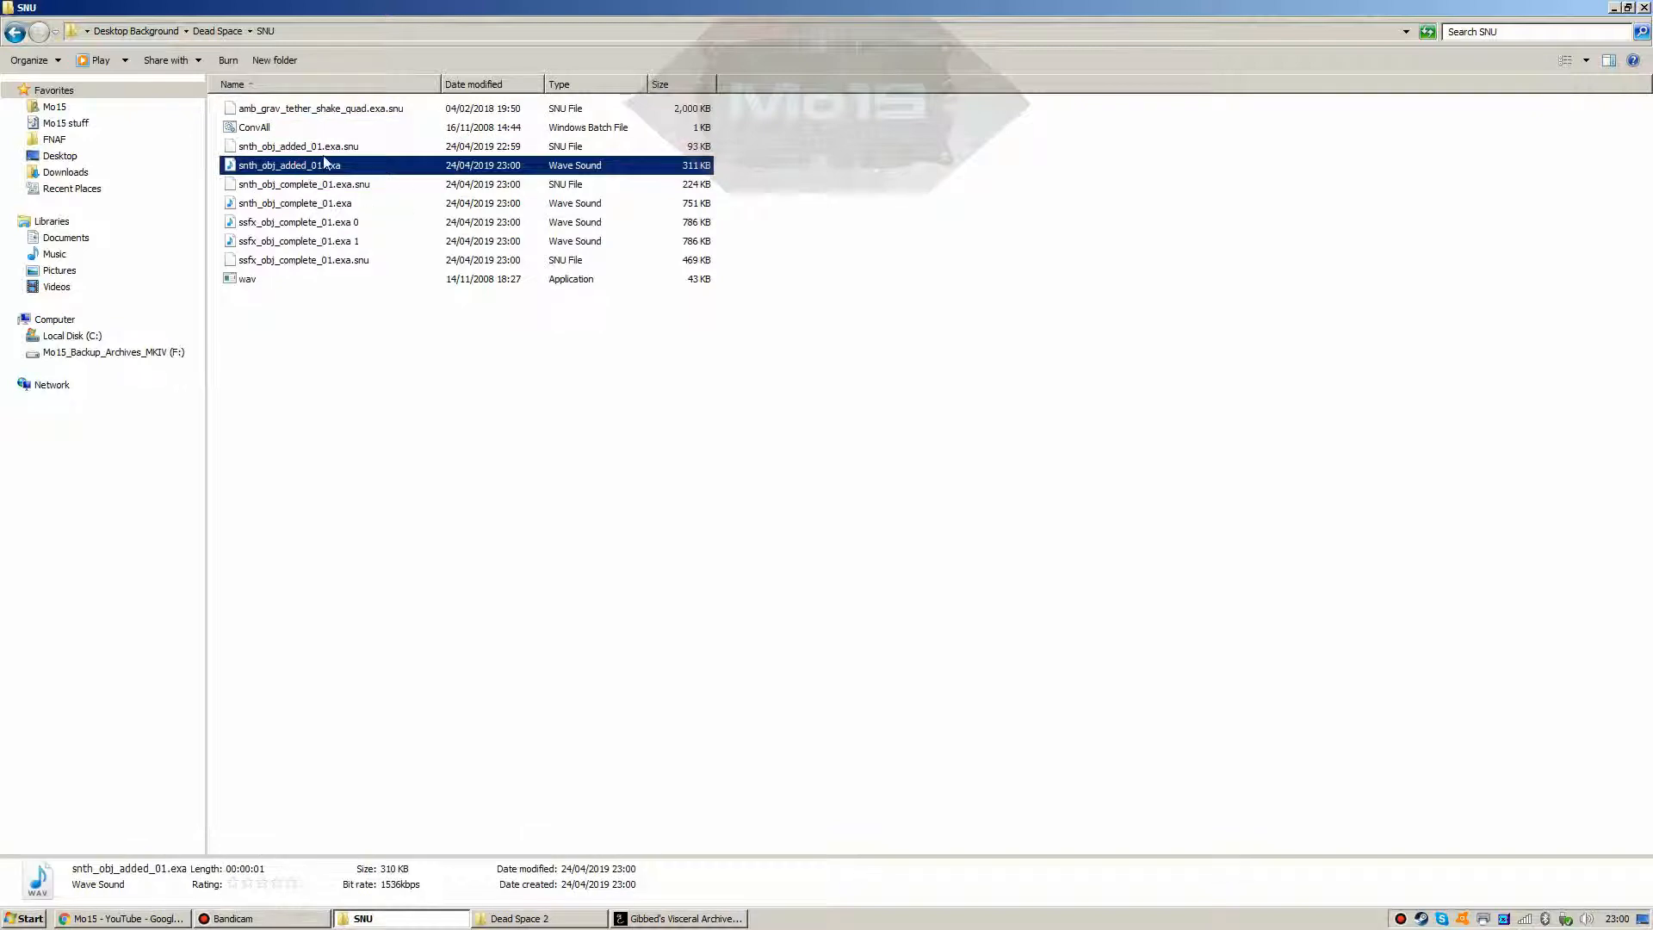
pyautogui.doubleClick(350, 204)
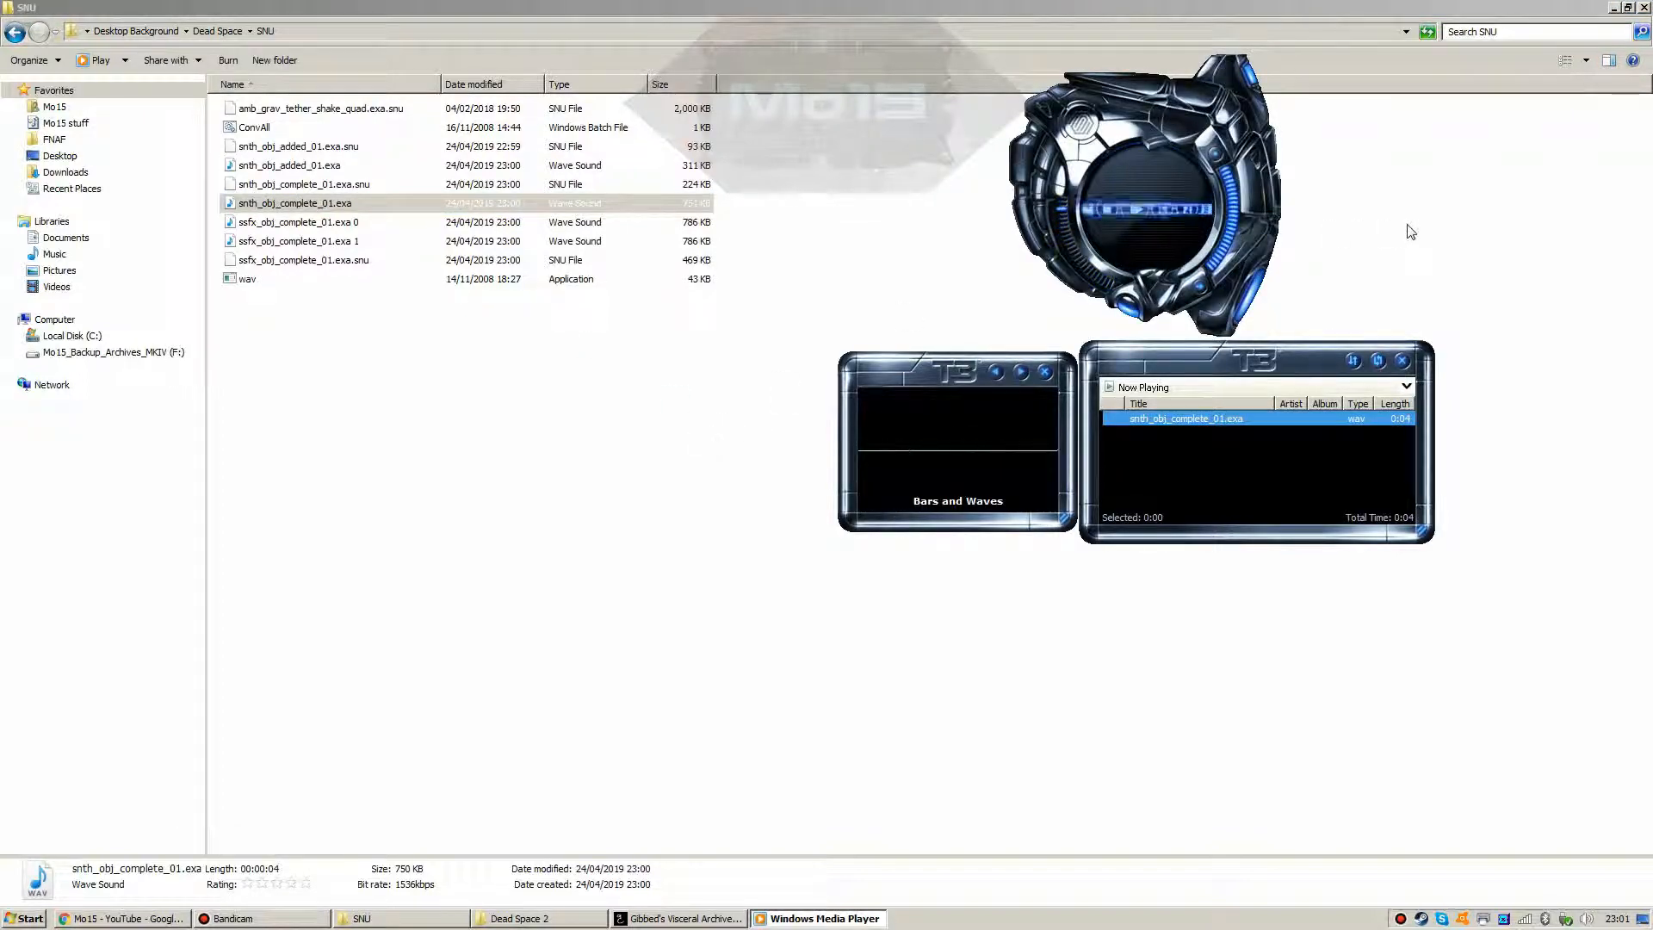
pyautogui.click(1168, 167)
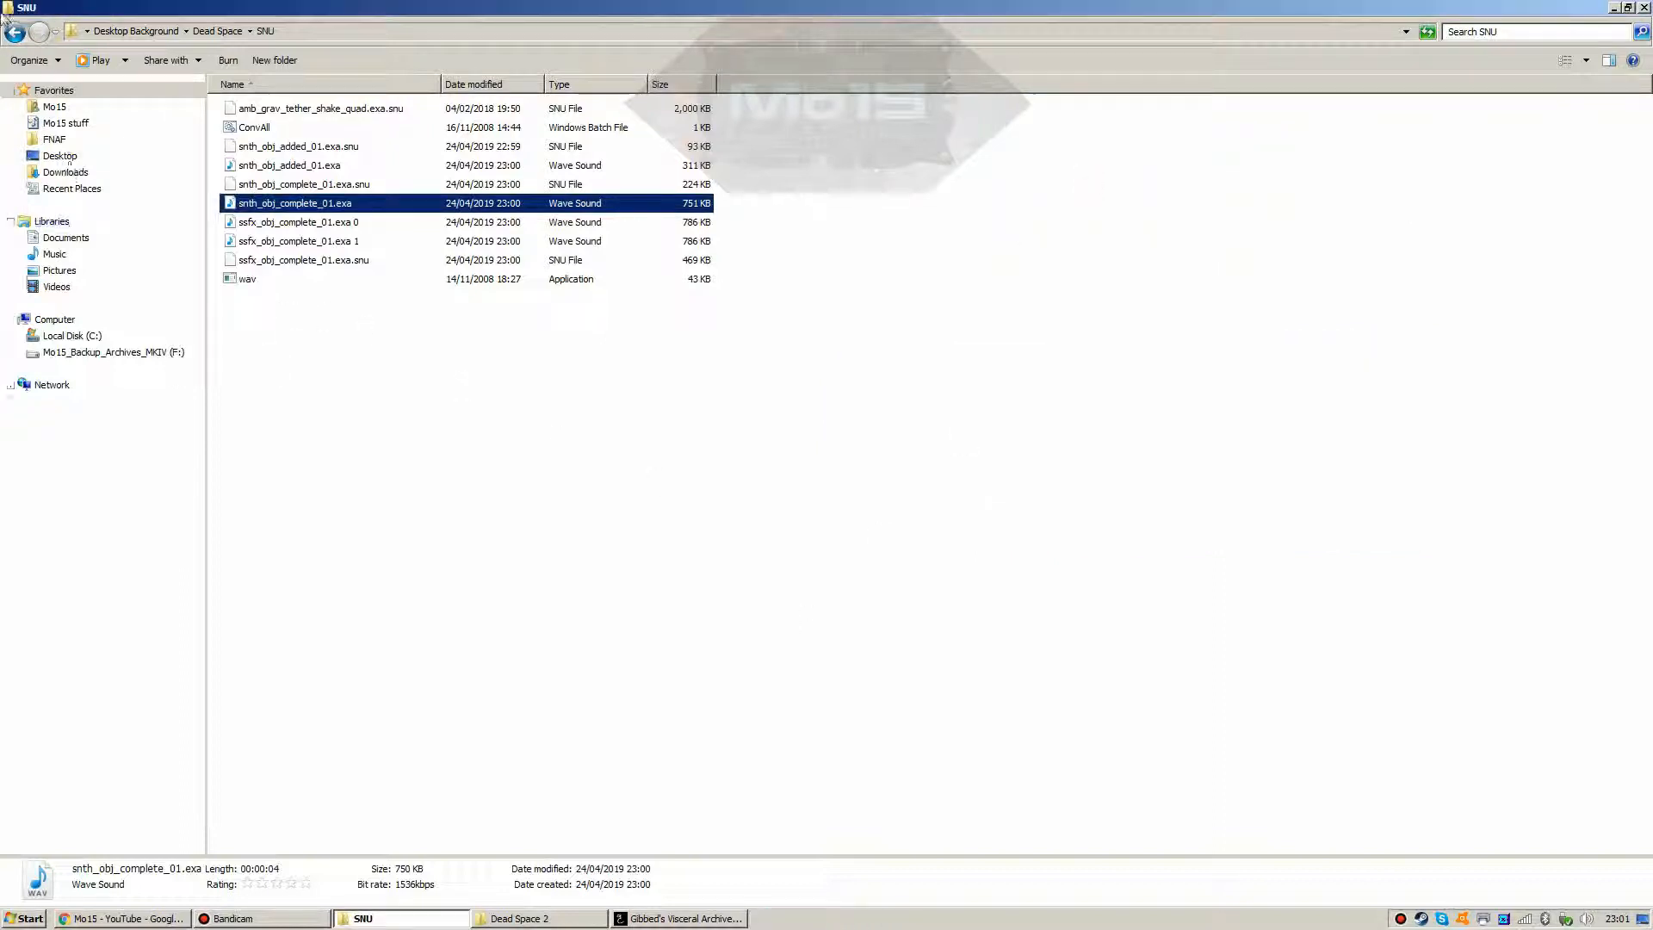
pyautogui.click(276, 260)
pyautogui.keyDown('shift'); pyautogui.click(274, 148); pyautogui.keyUp('shift')
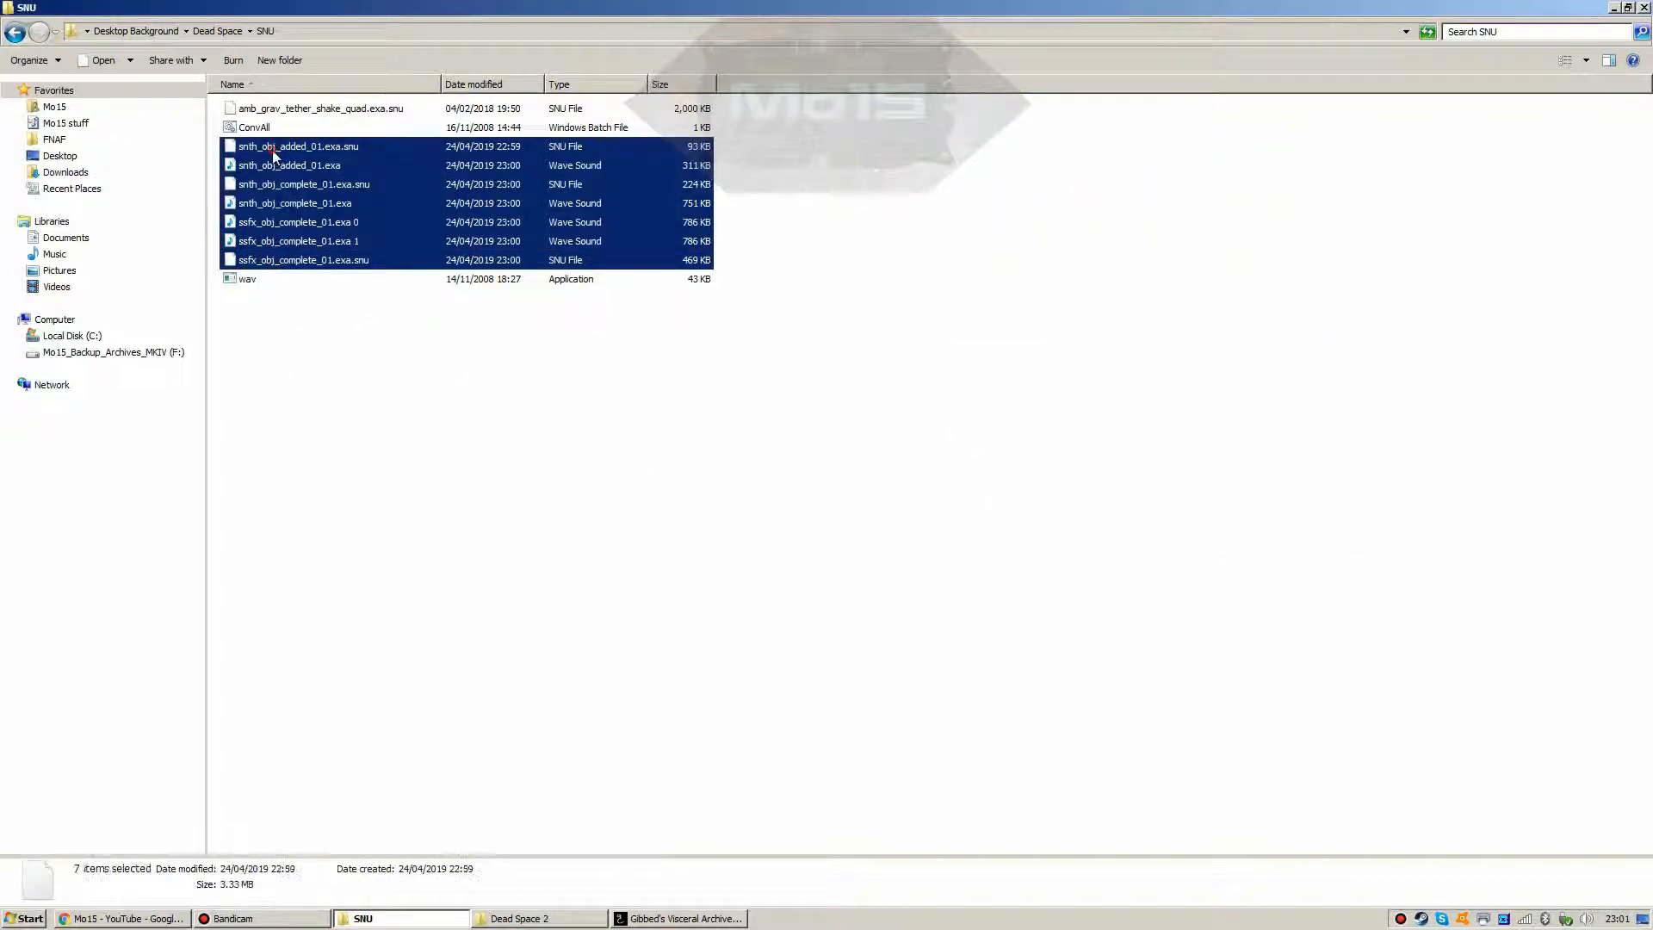
# Step: Delete the seven selected obj sound files and collapse _obj_com in the archive viewer
pyautogui.press('Delete')
pyautogui.press('Return')
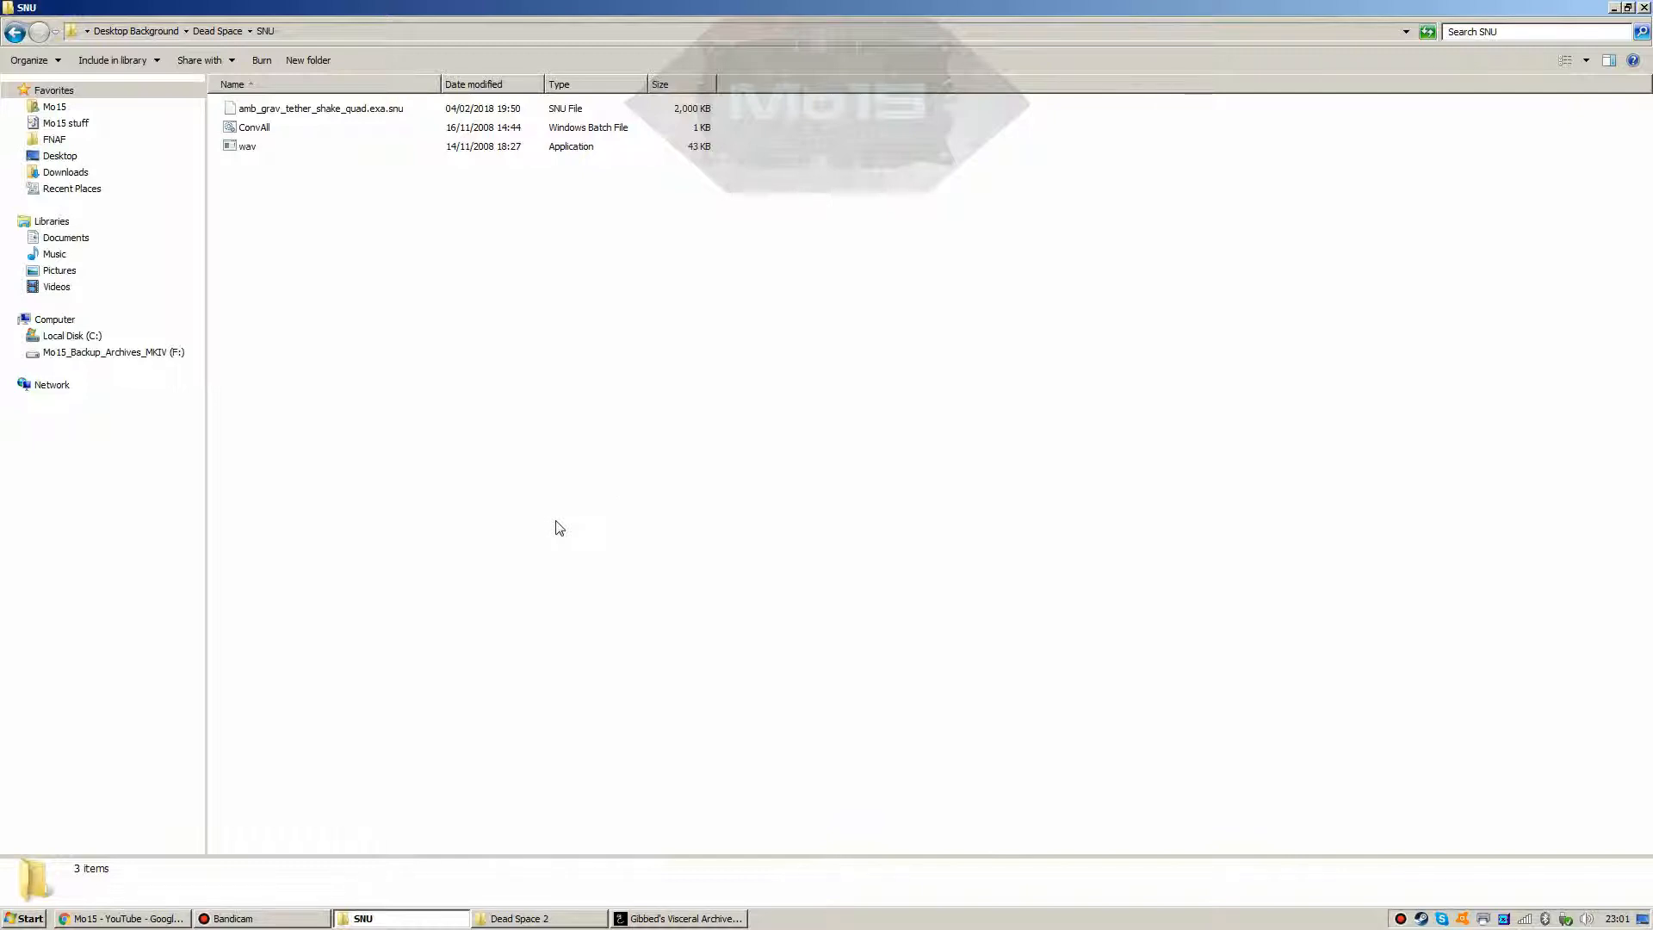
pyautogui.click(689, 918)
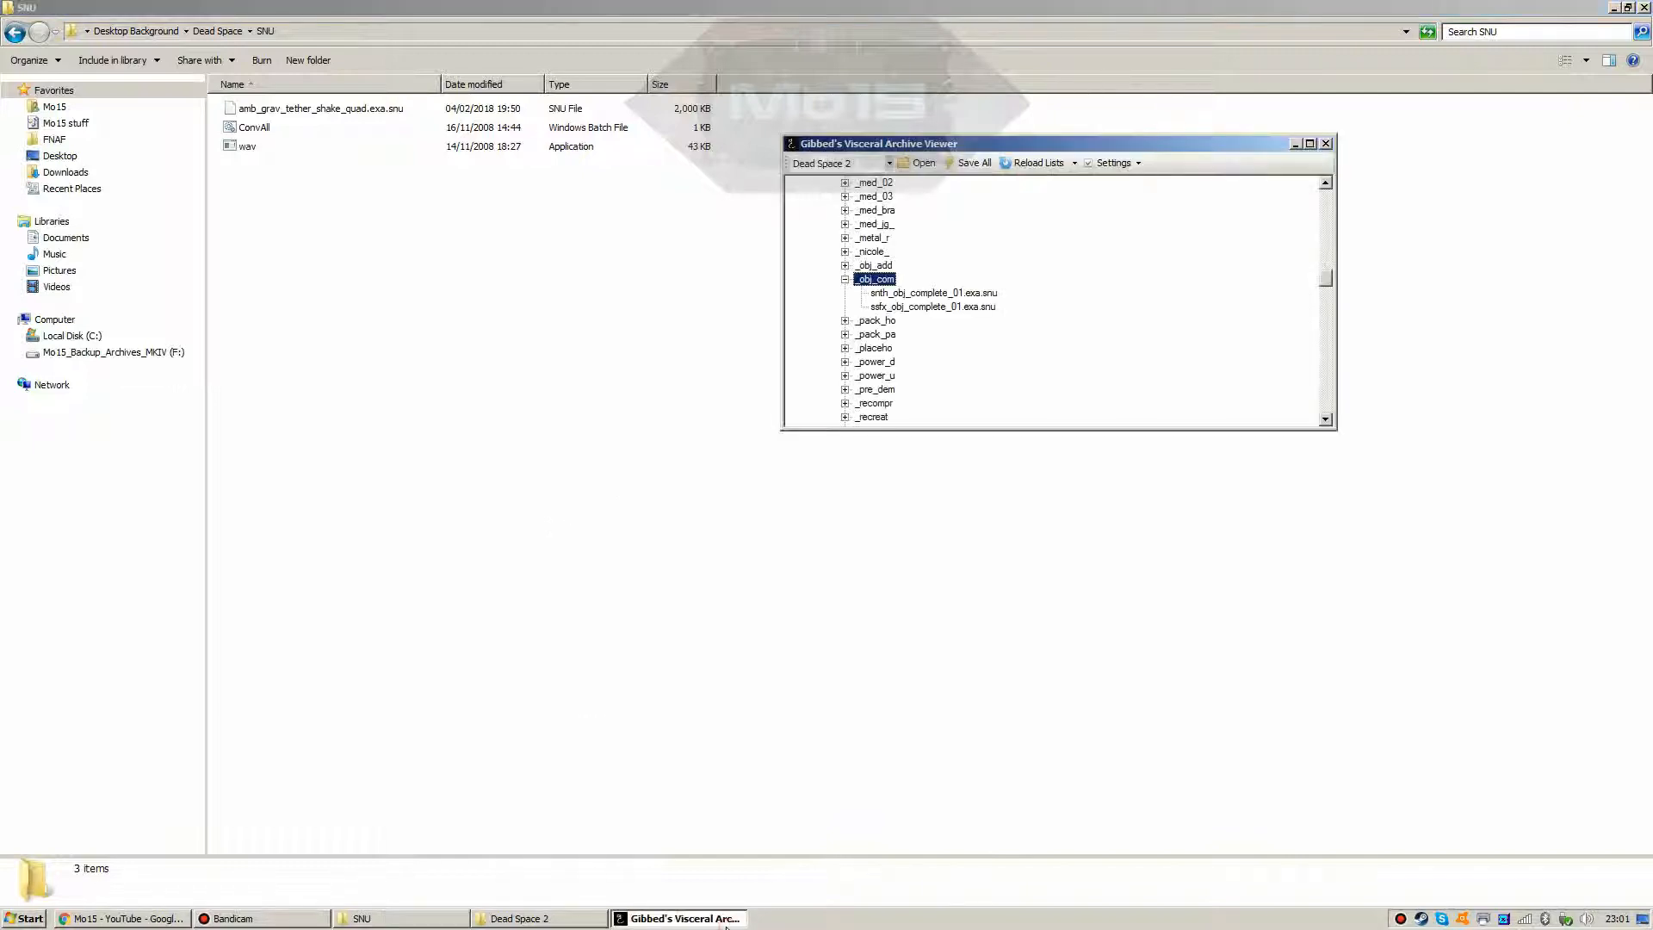
pyautogui.scroll(3, 1328, 287)
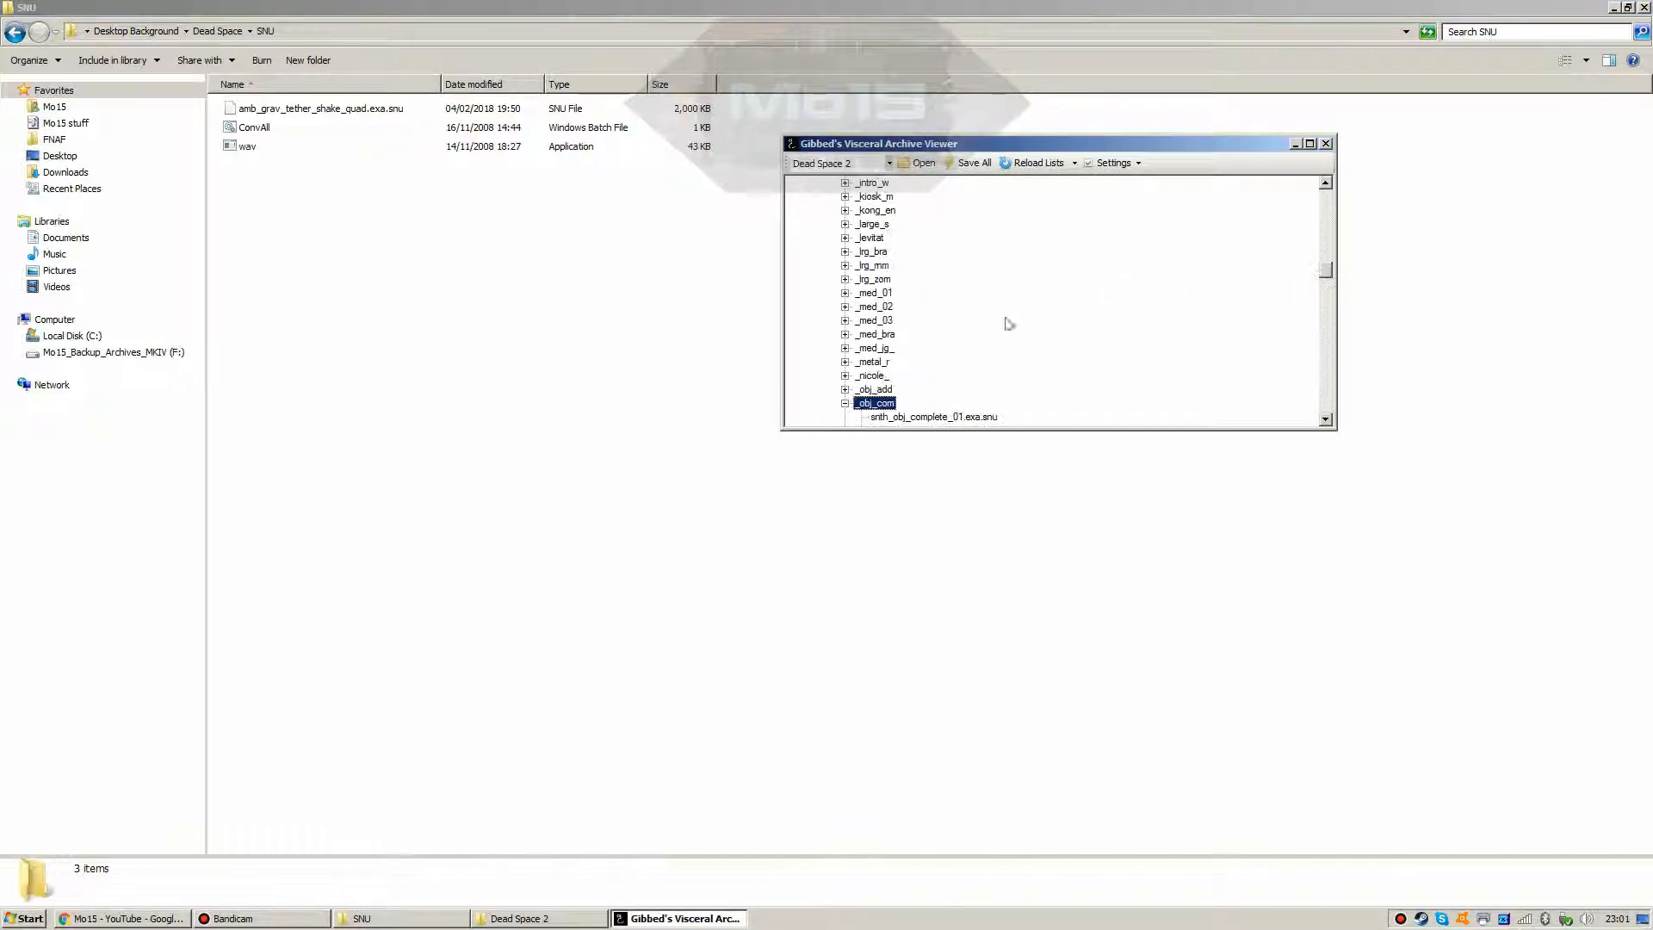
pyautogui.press('Left')
pyautogui.moveTo(1329, 272); pyautogui.dragTo(1325, 222)
# Step: Browse the _centrif and _cfs_div entries, collapse the DS2DAT1.DAT tree, and close the viewer
pyautogui.click(846, 279)
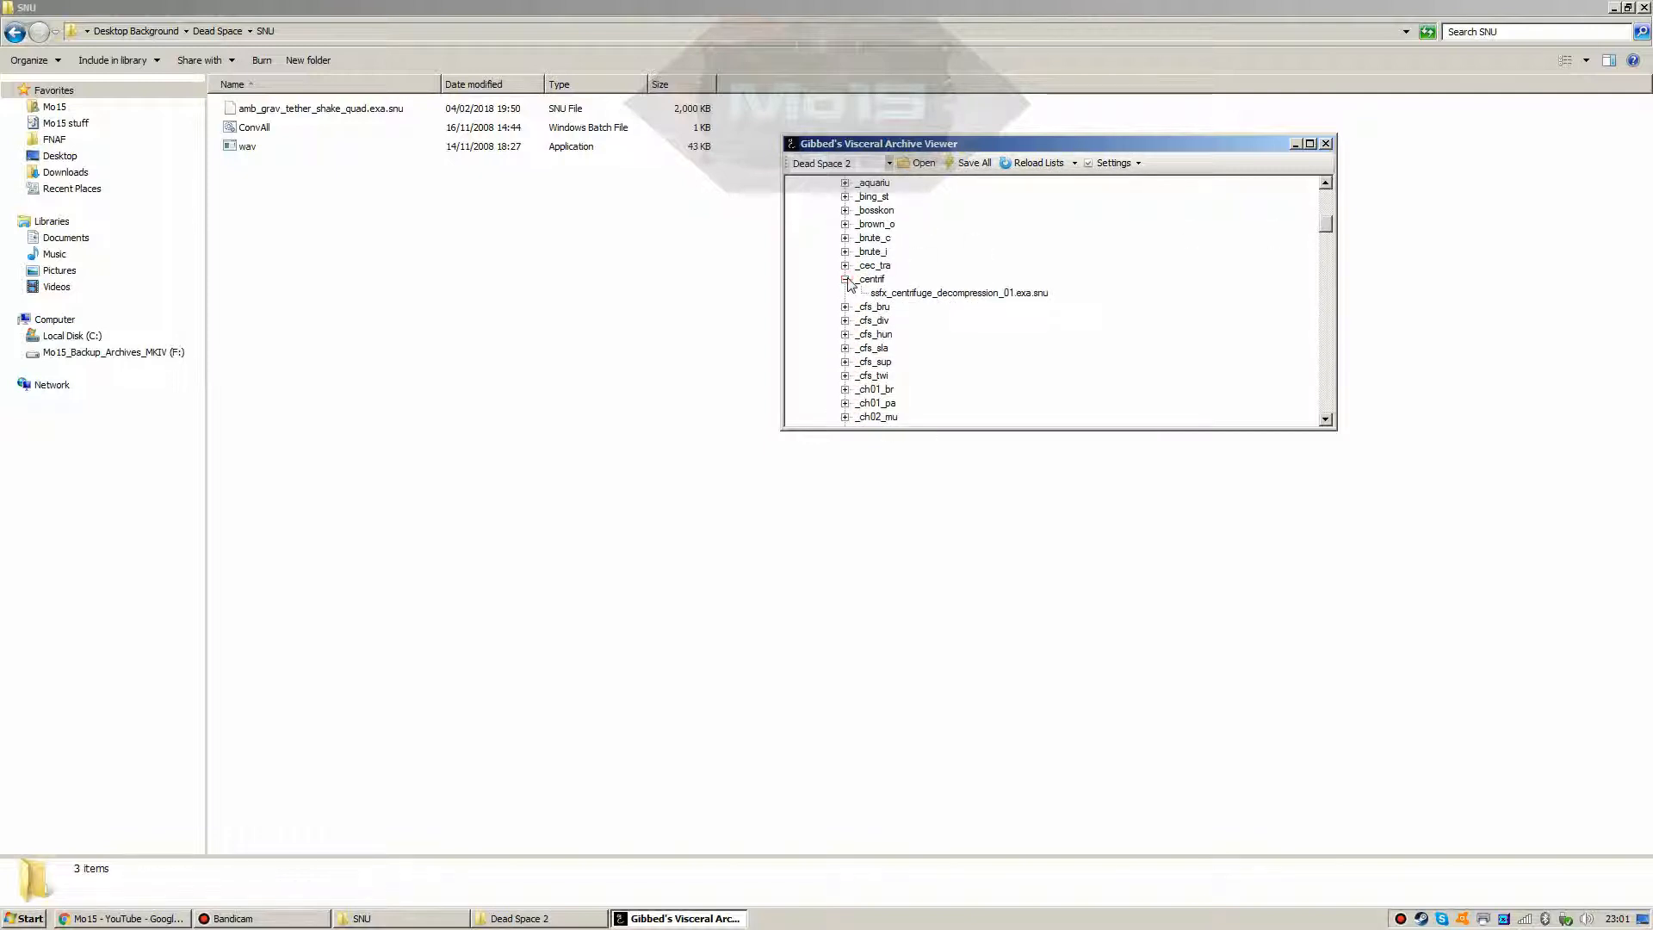
pyautogui.click(917, 295)
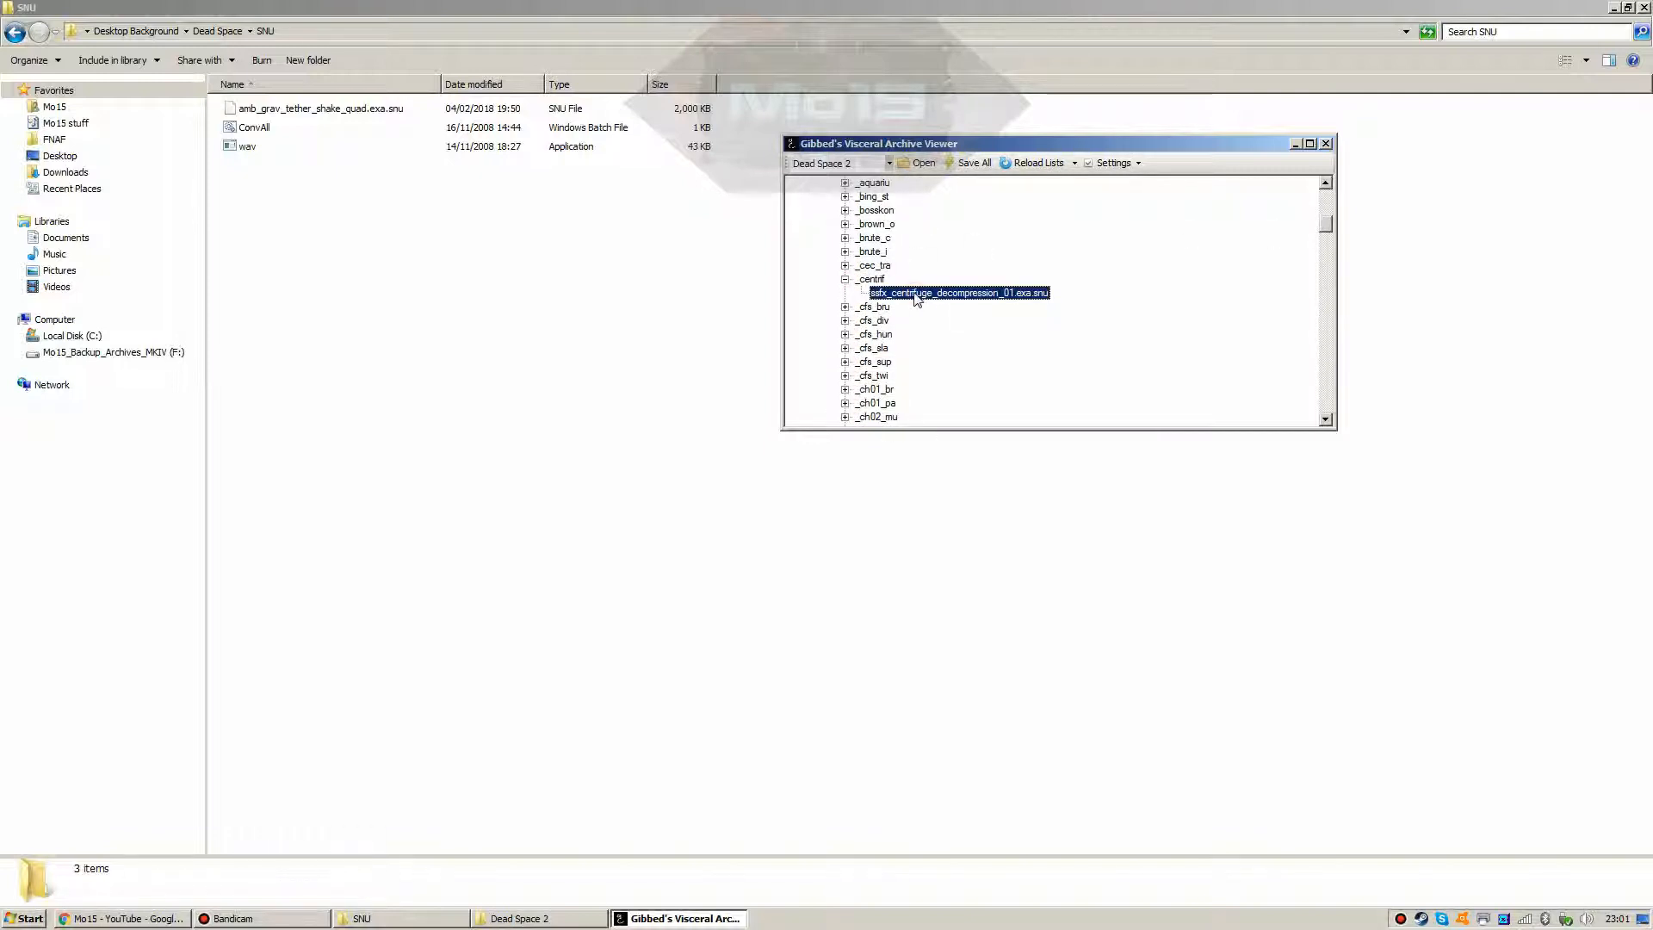
pyautogui.click(845, 320)
pyautogui.scroll(-3, 891, 405)
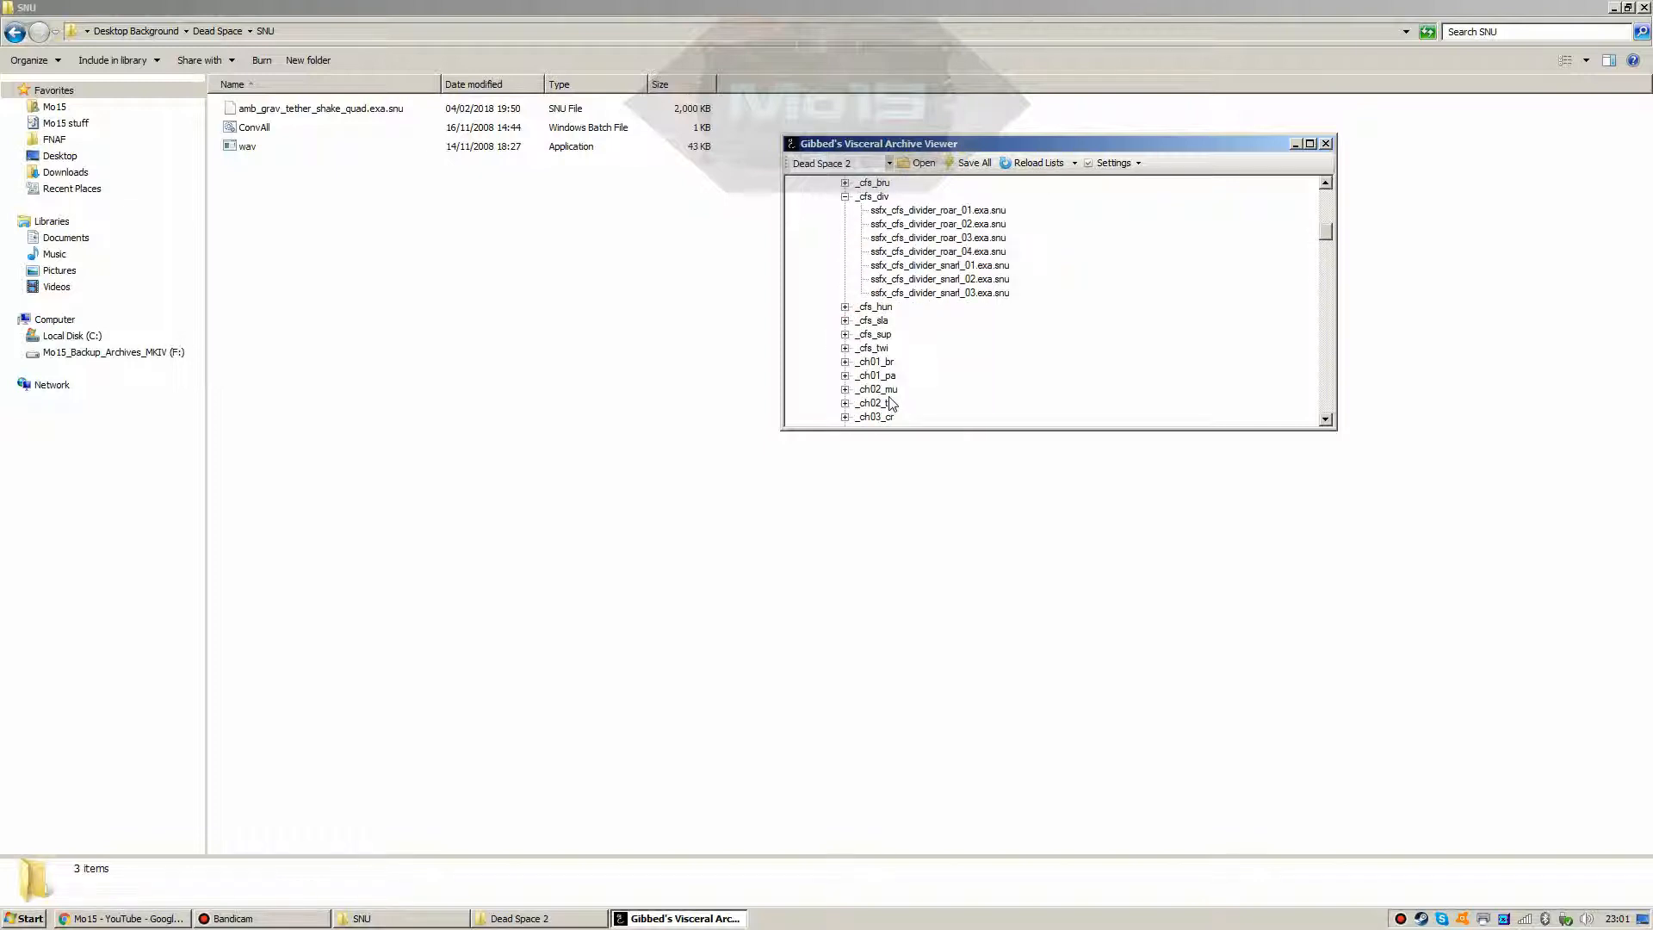
pyautogui.scroll(3, 890, 404)
pyautogui.scroll(15, 891, 405)
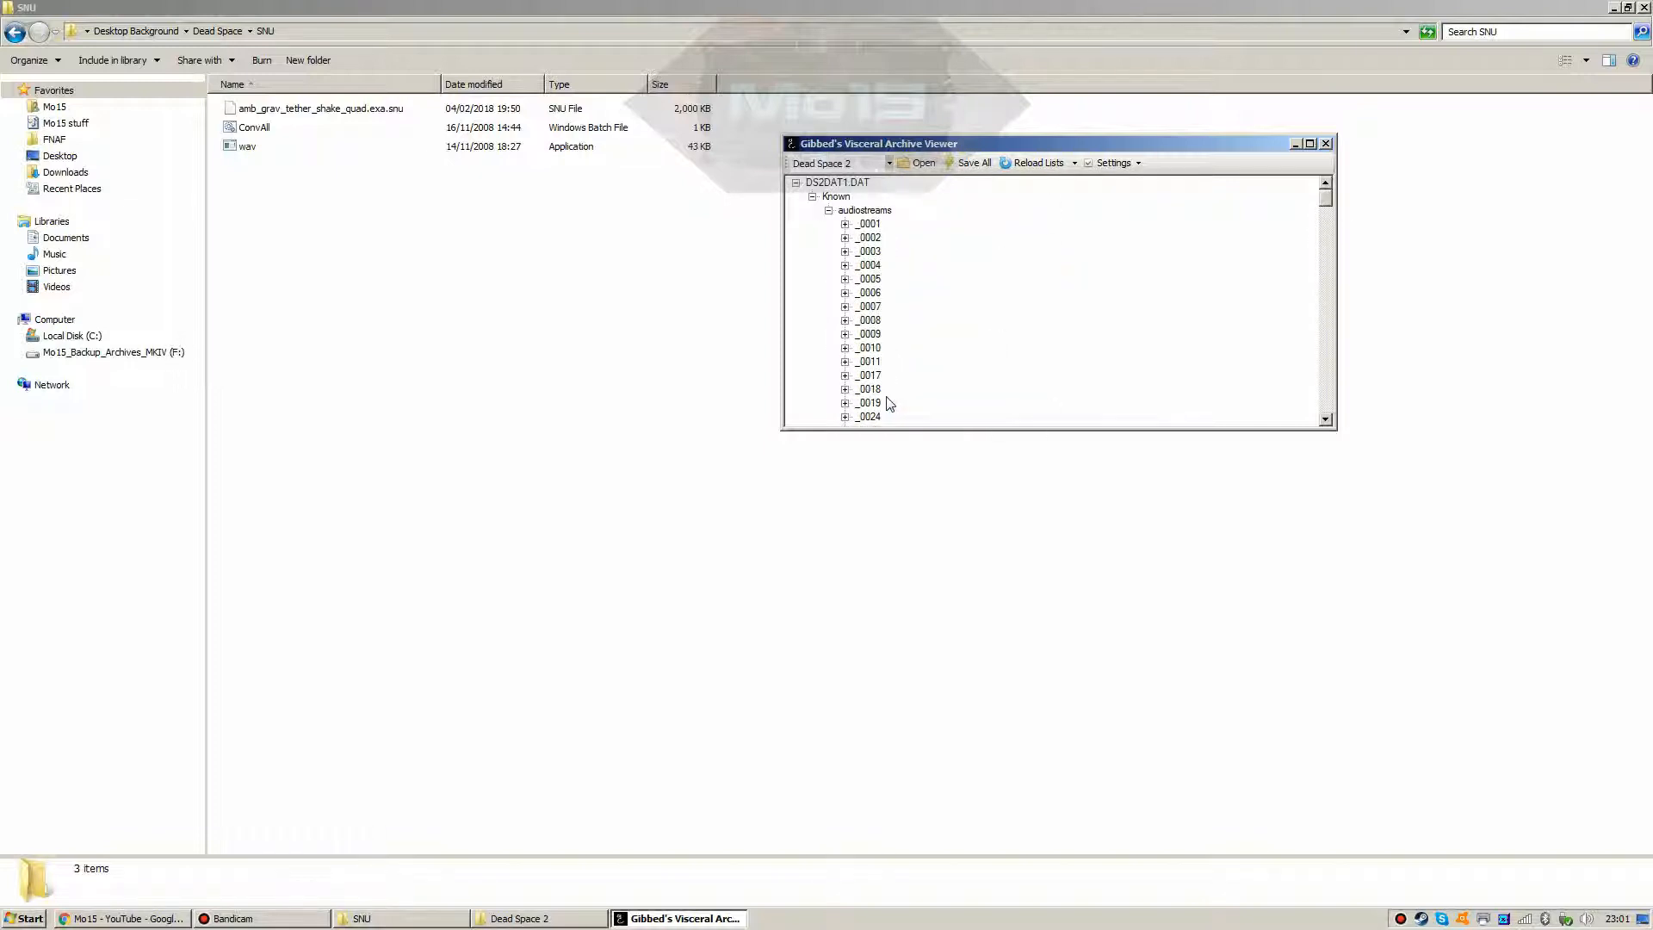
pyautogui.click(812, 197)
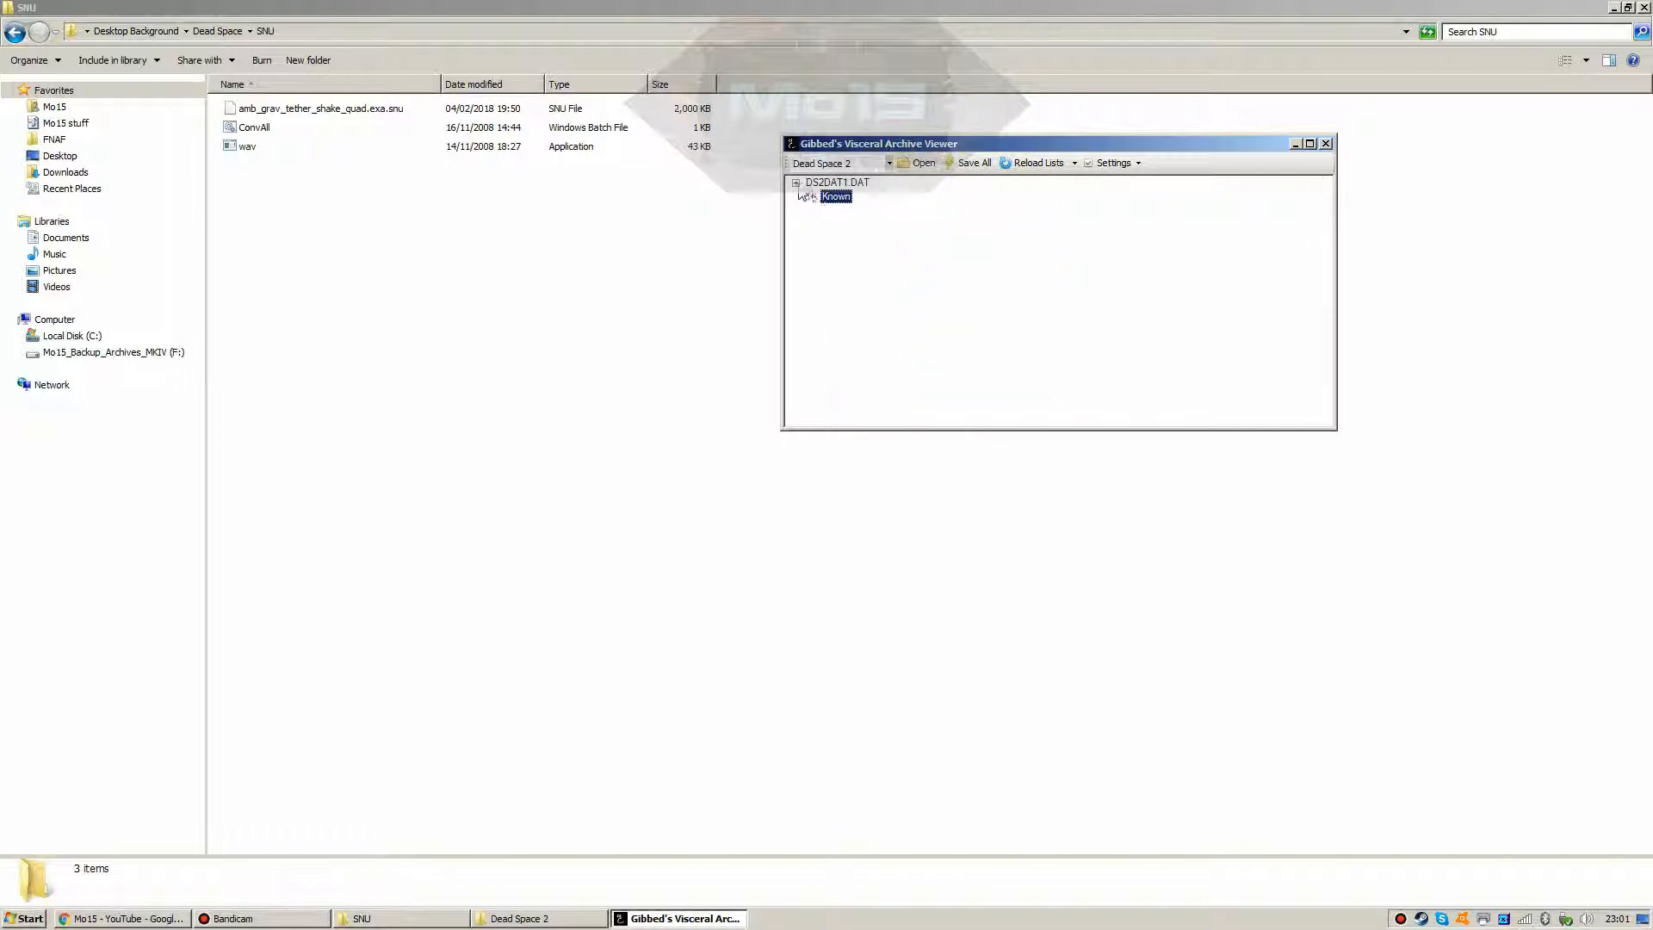
pyautogui.doubleClick(841, 185)
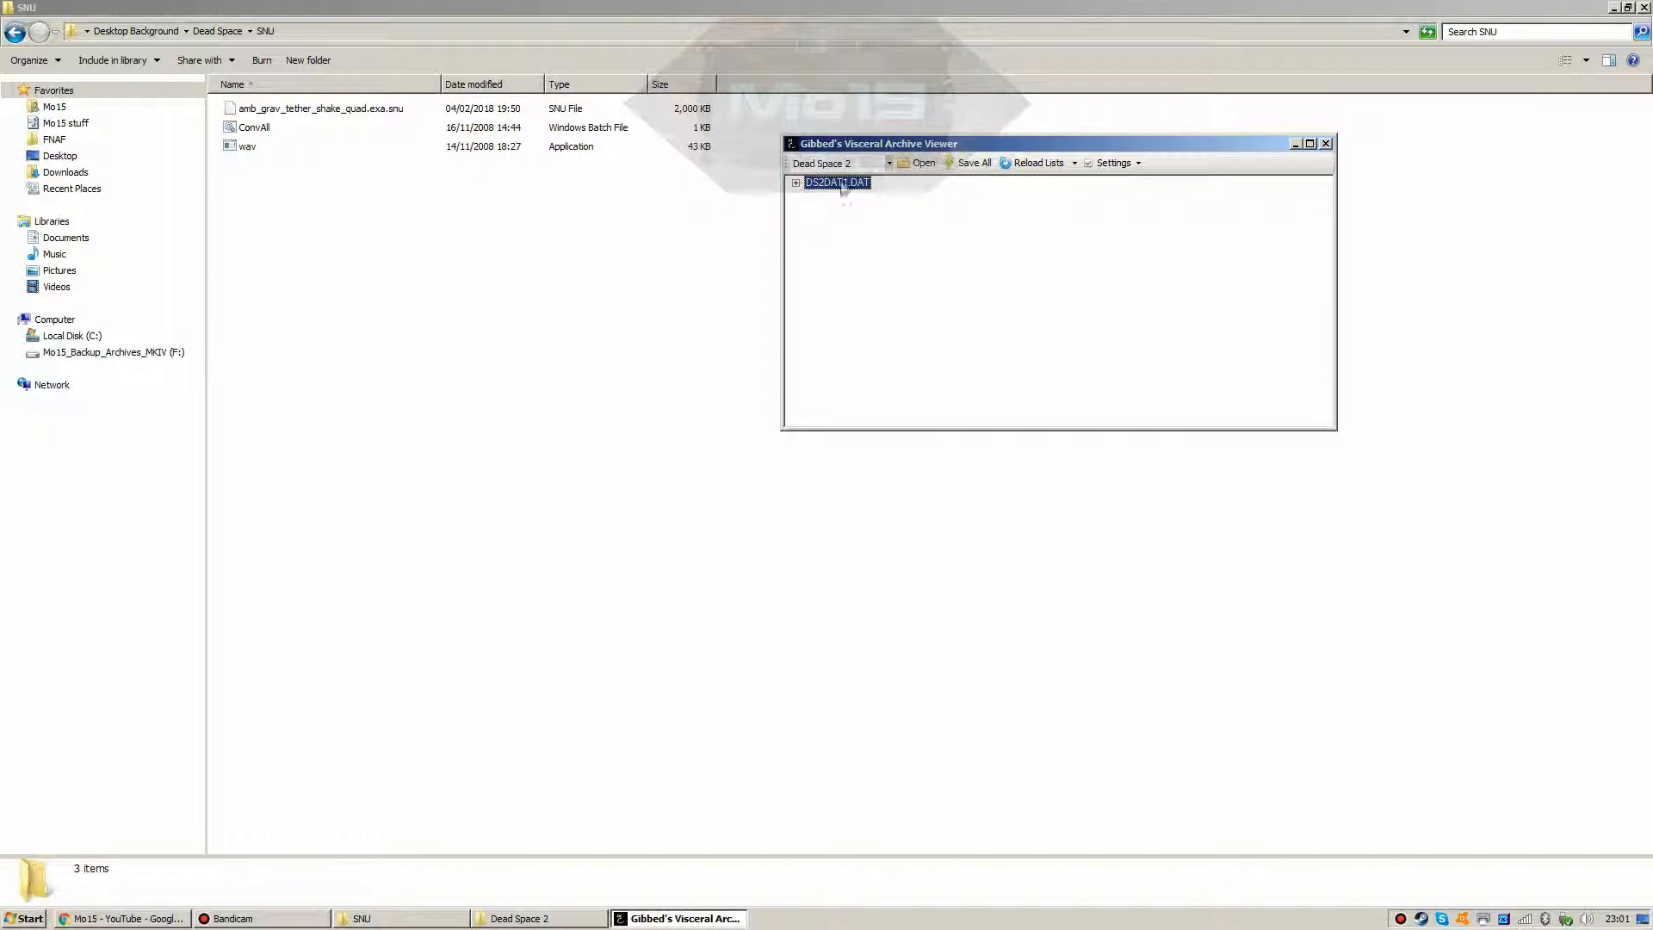
pyautogui.click(1325, 144)
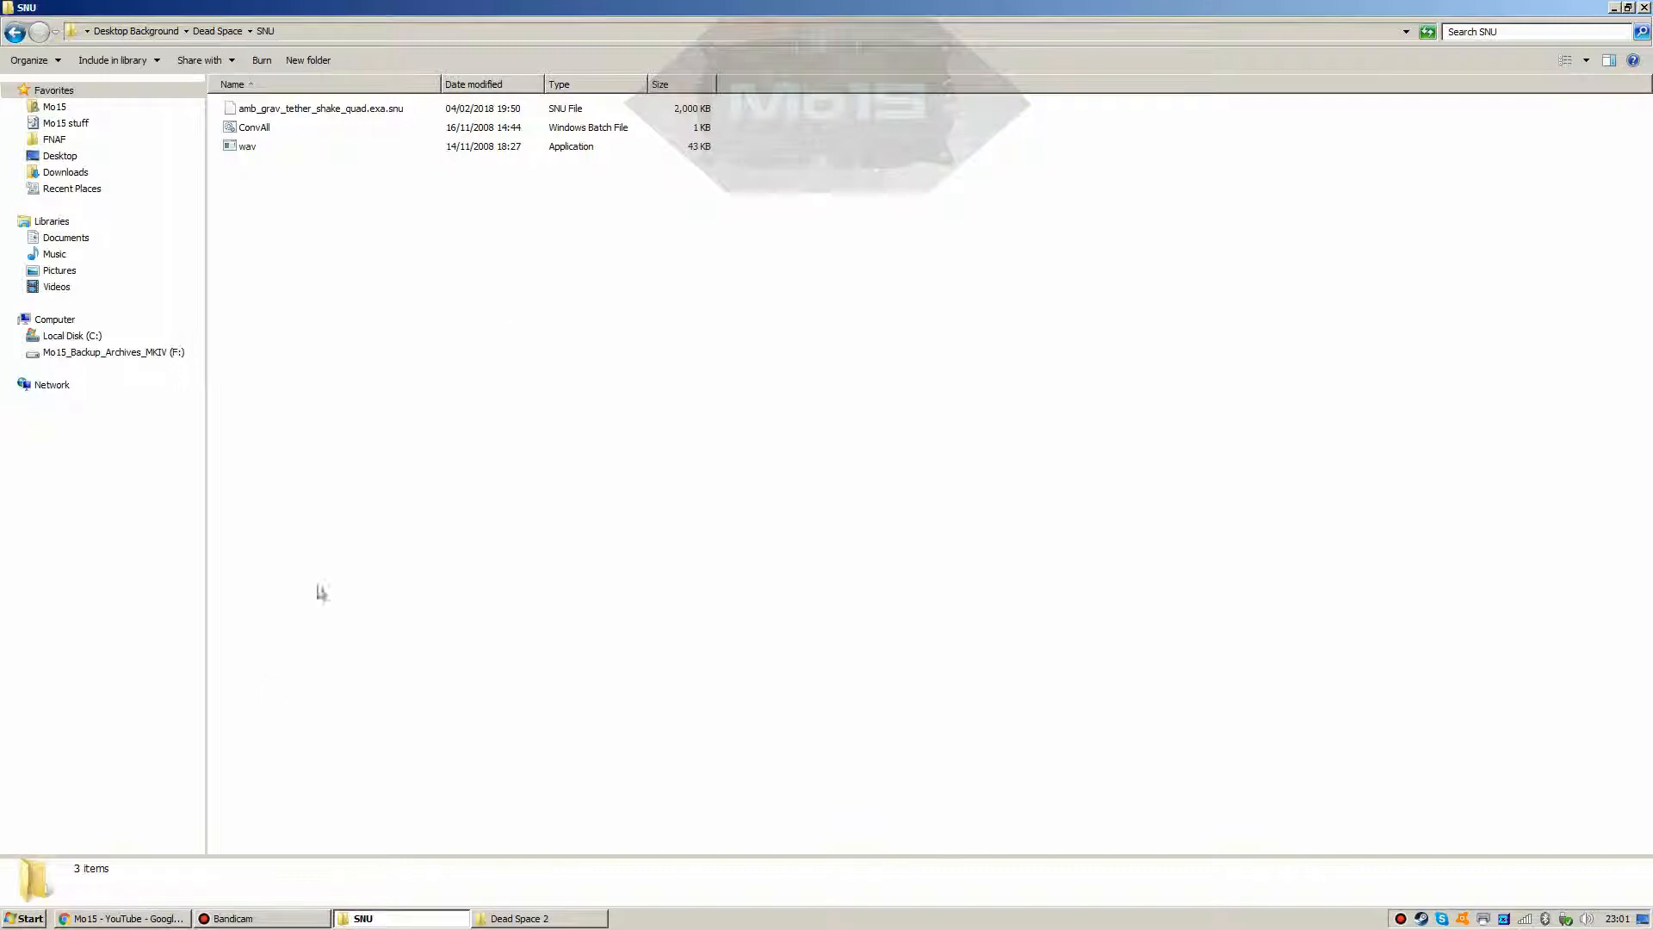
# Step: Browse to Dead Space\movies\en and select the attract.vp6 video
pyautogui.click(525, 918)
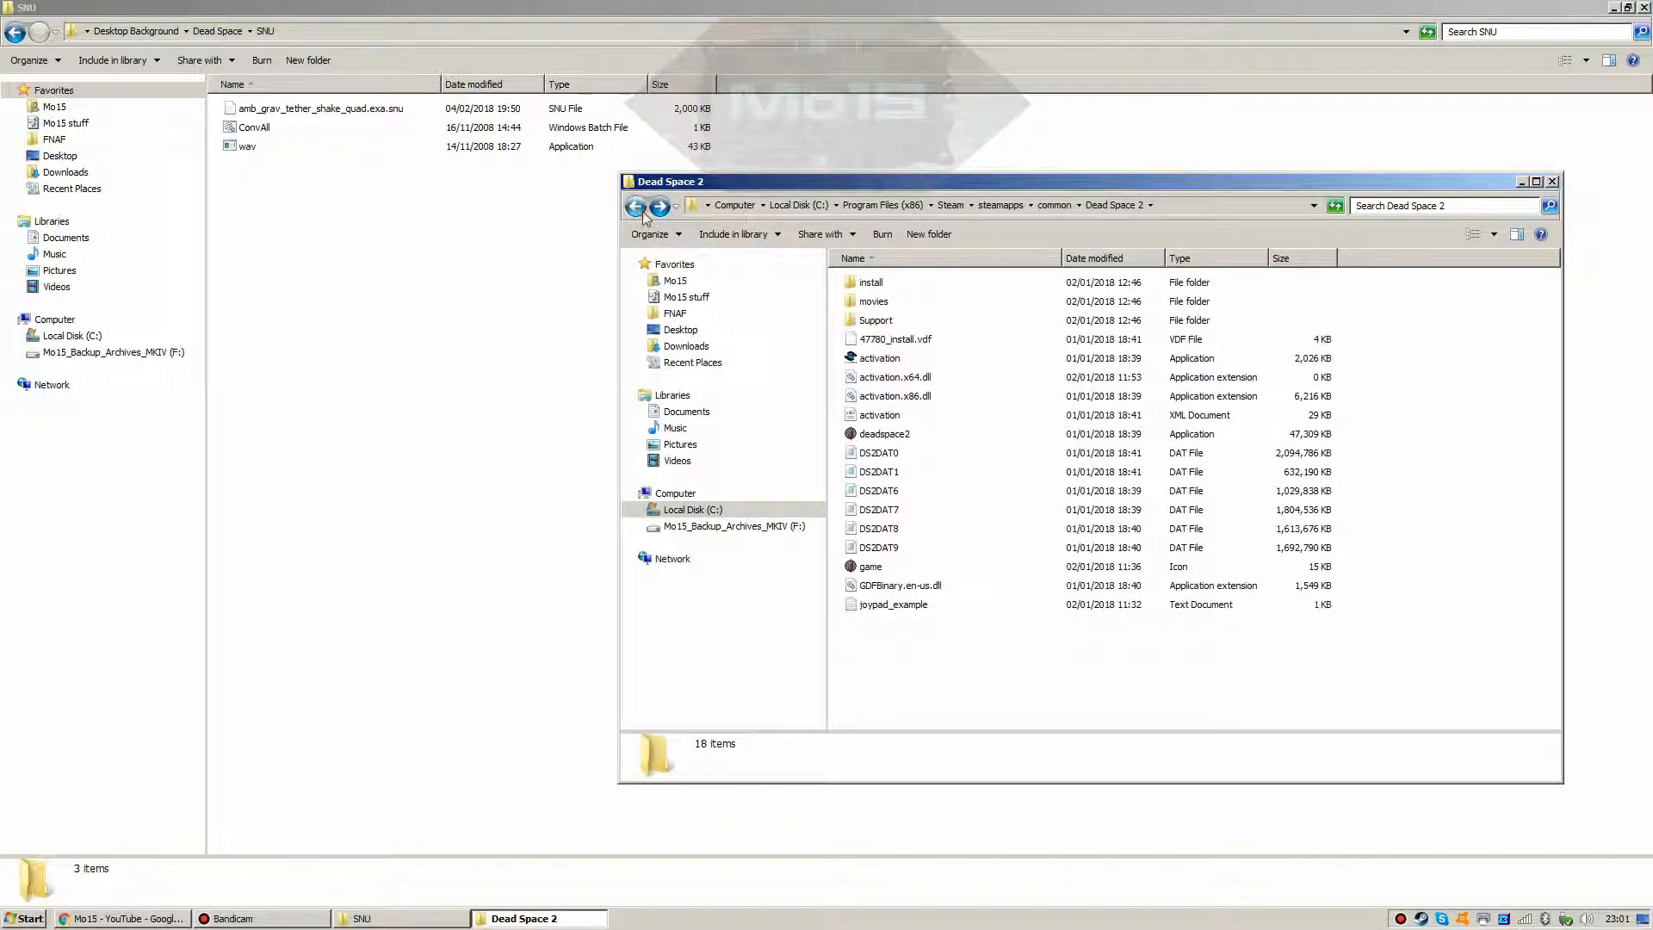
pyautogui.click(635, 205)
pyautogui.doubleClick(868, 301)
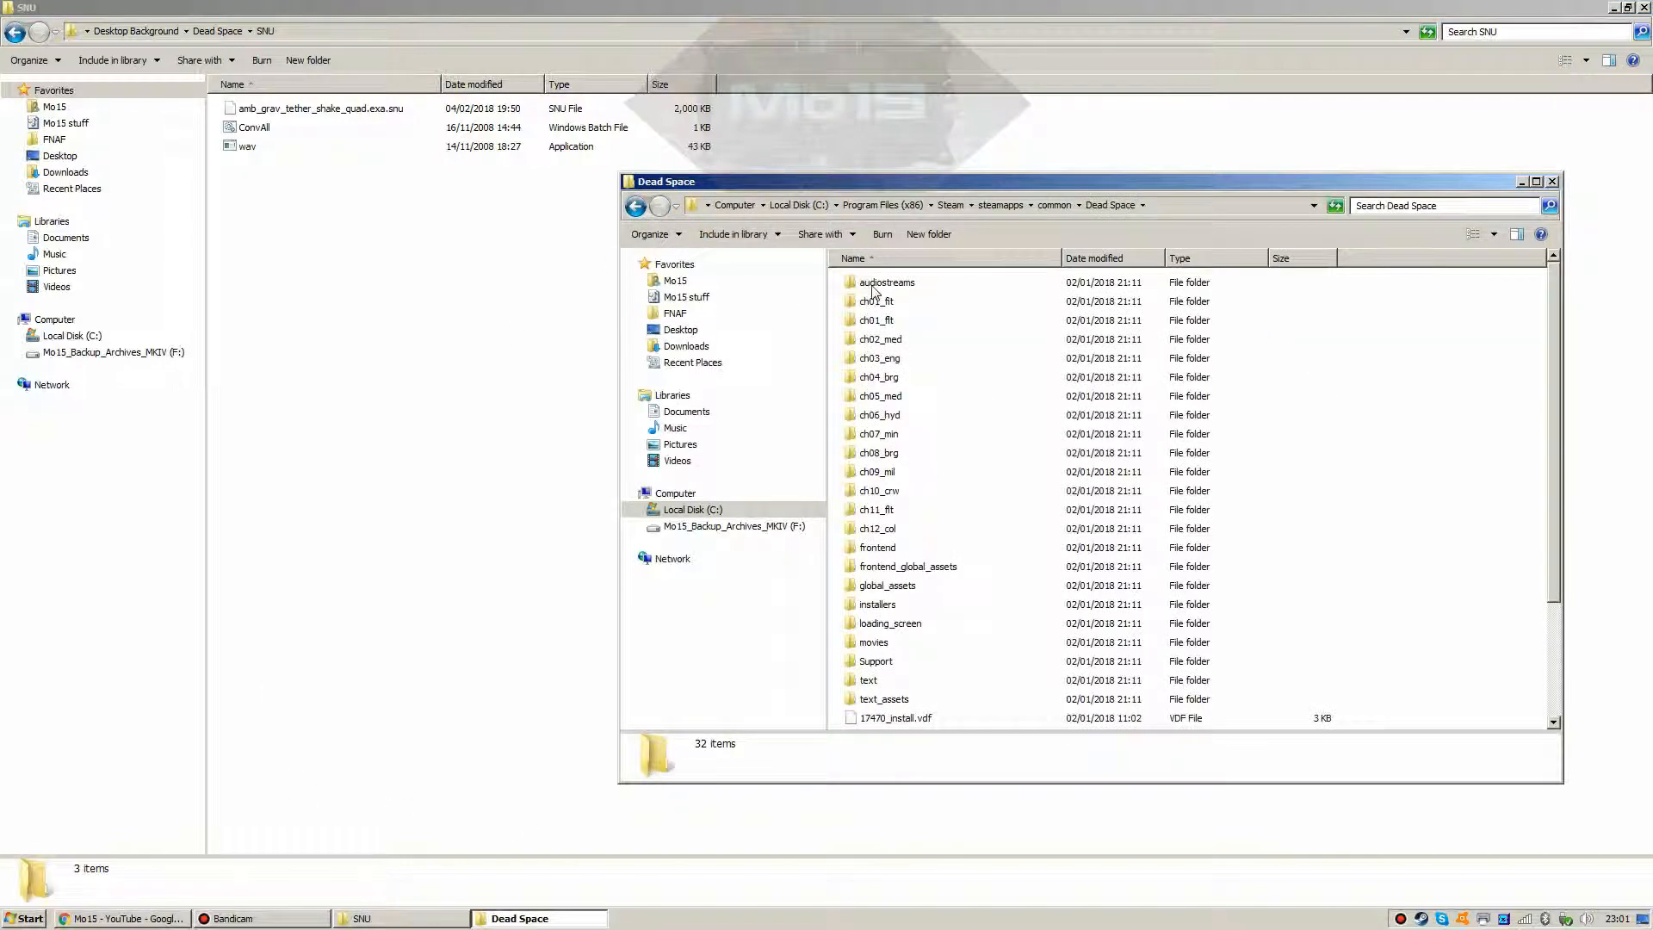
pyautogui.doubleClick(871, 642)
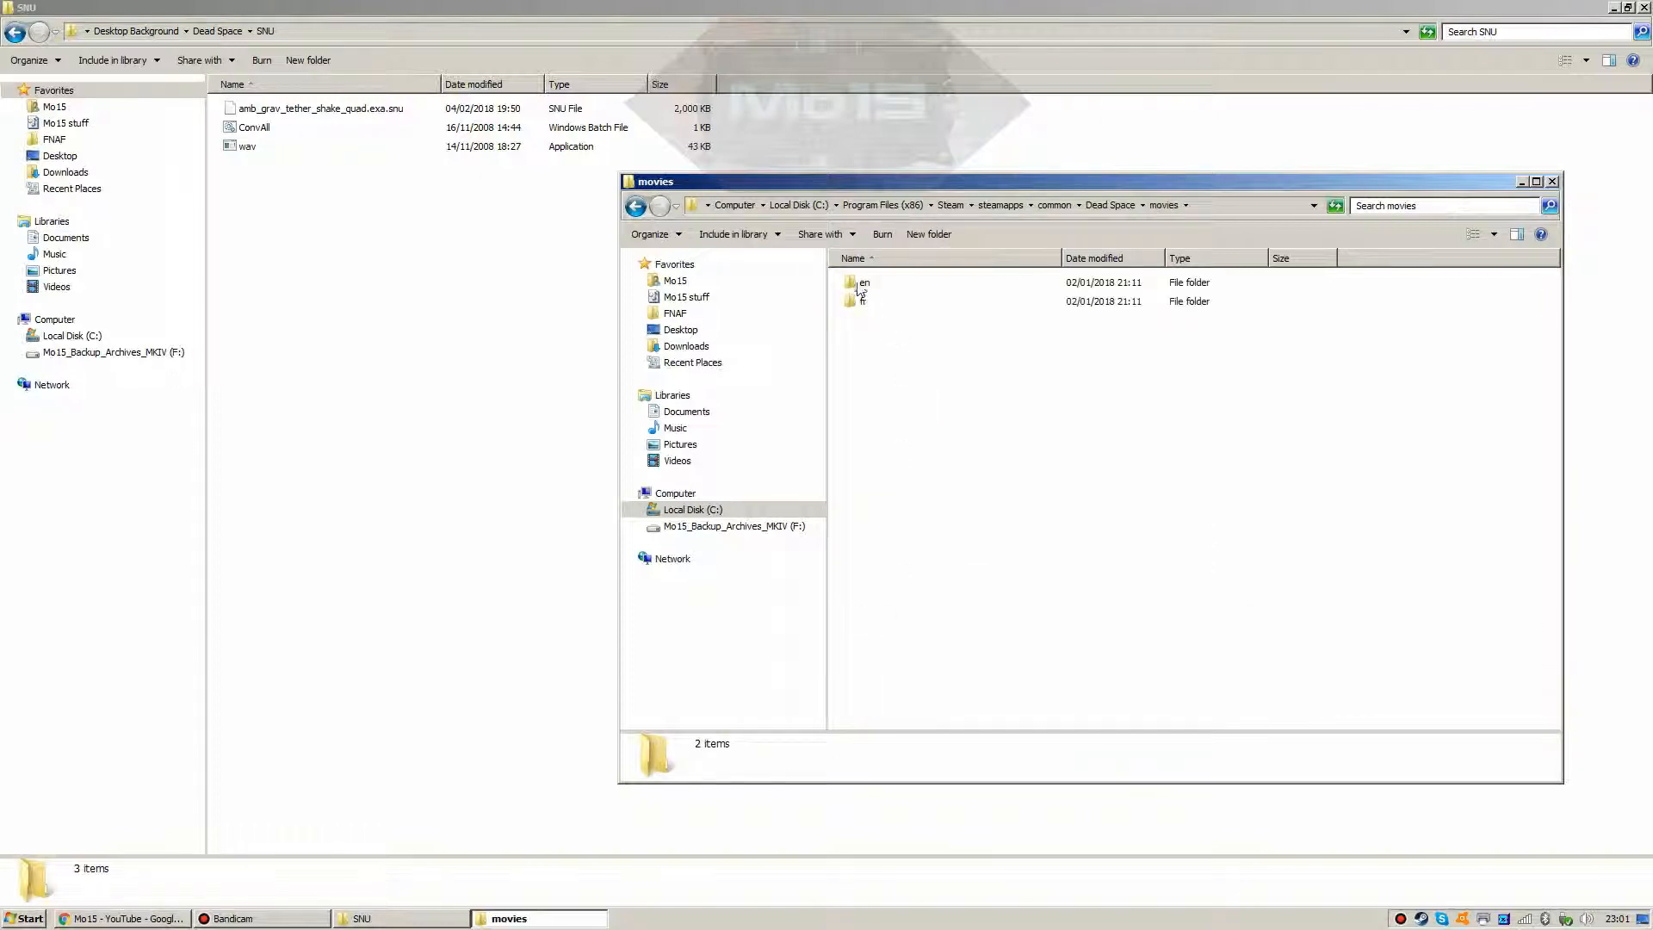
pyautogui.doubleClick(862, 284)
pyautogui.scroll(-8, 1517, 320)
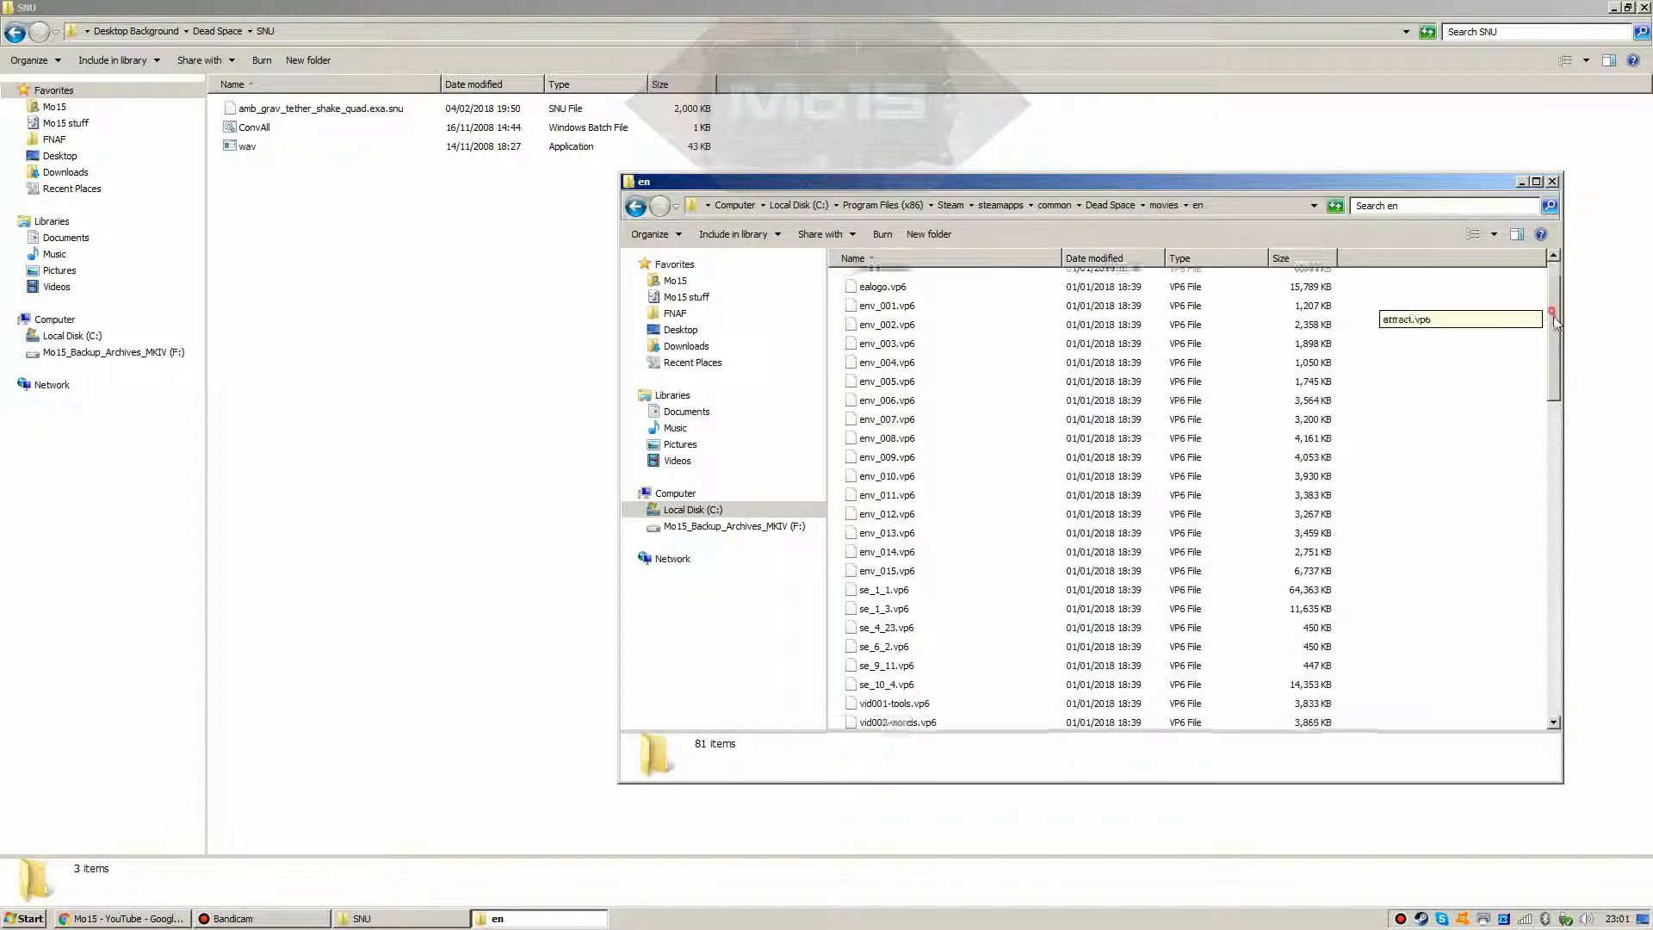
pyautogui.moveTo(1564, 460); pyautogui.dragTo(1581, 299)
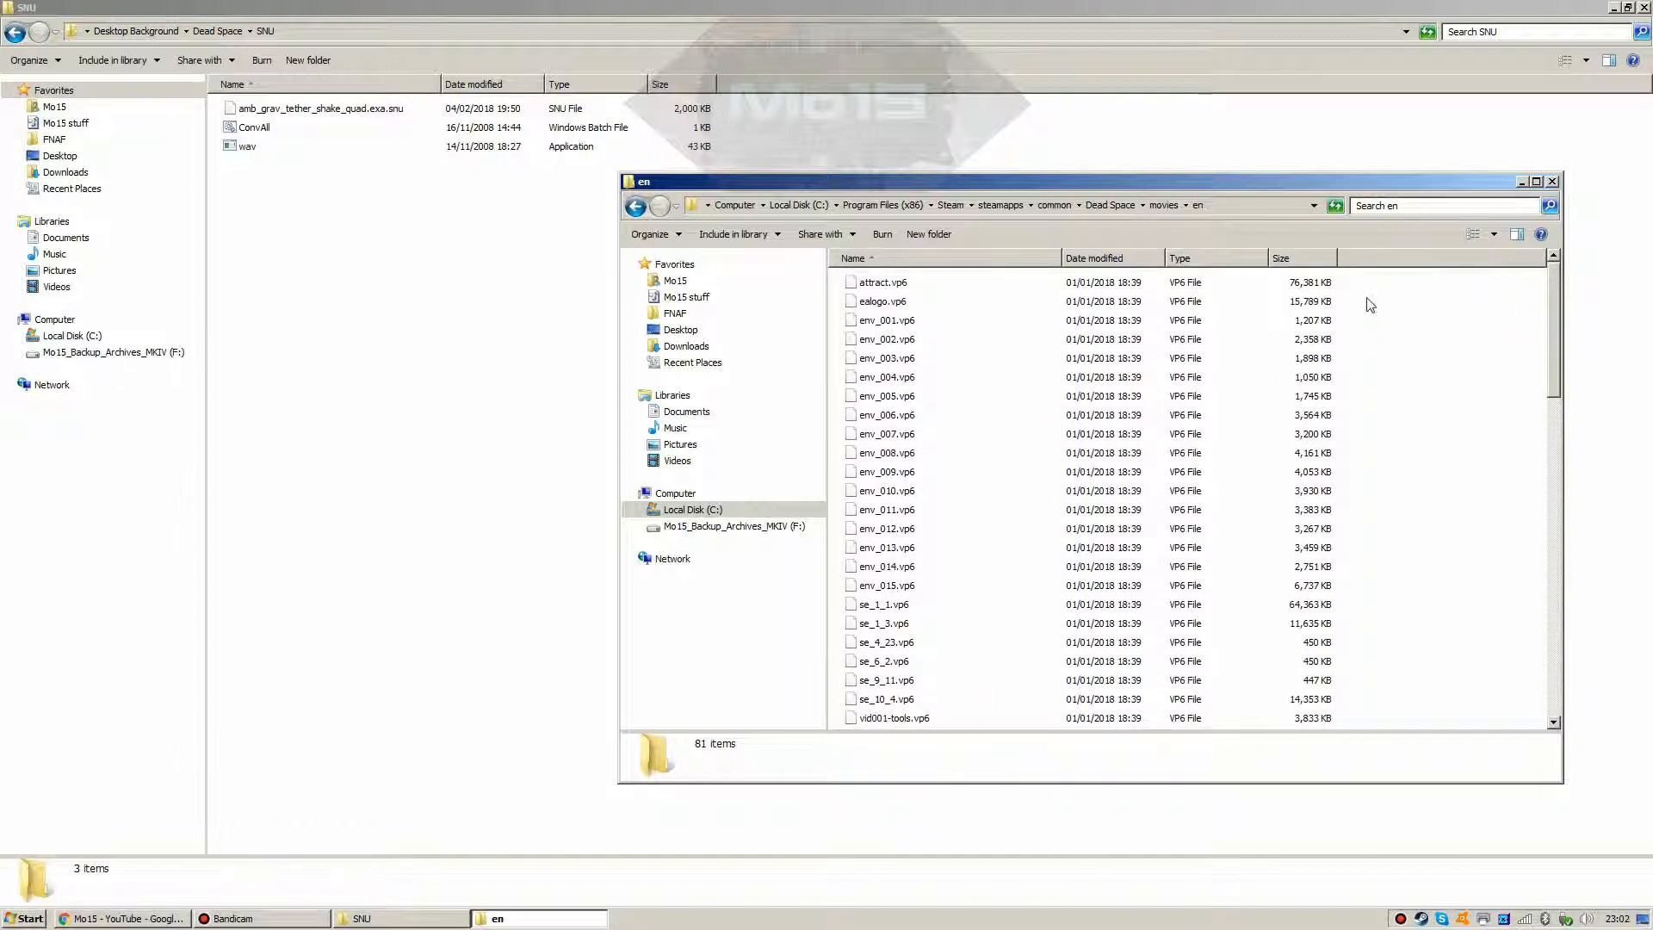
pyautogui.click(875, 290)
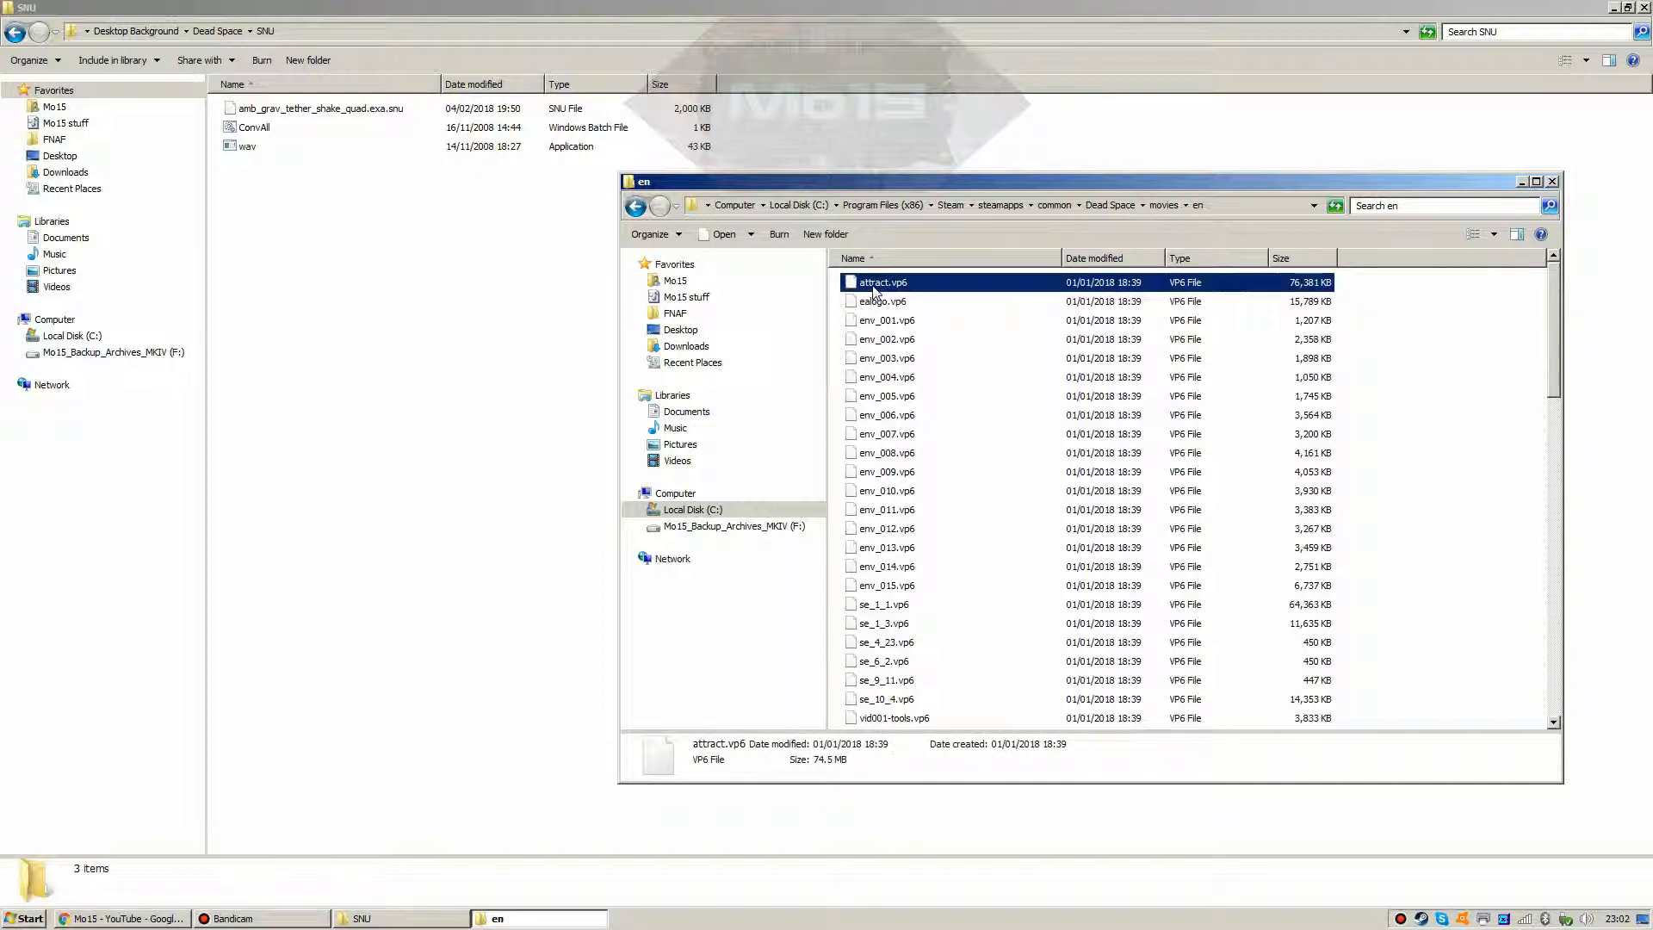
# Step: Copy attract.vp6 into the Desktop Background folder with a right-drag Copy here
pyautogui.click(4, 90)
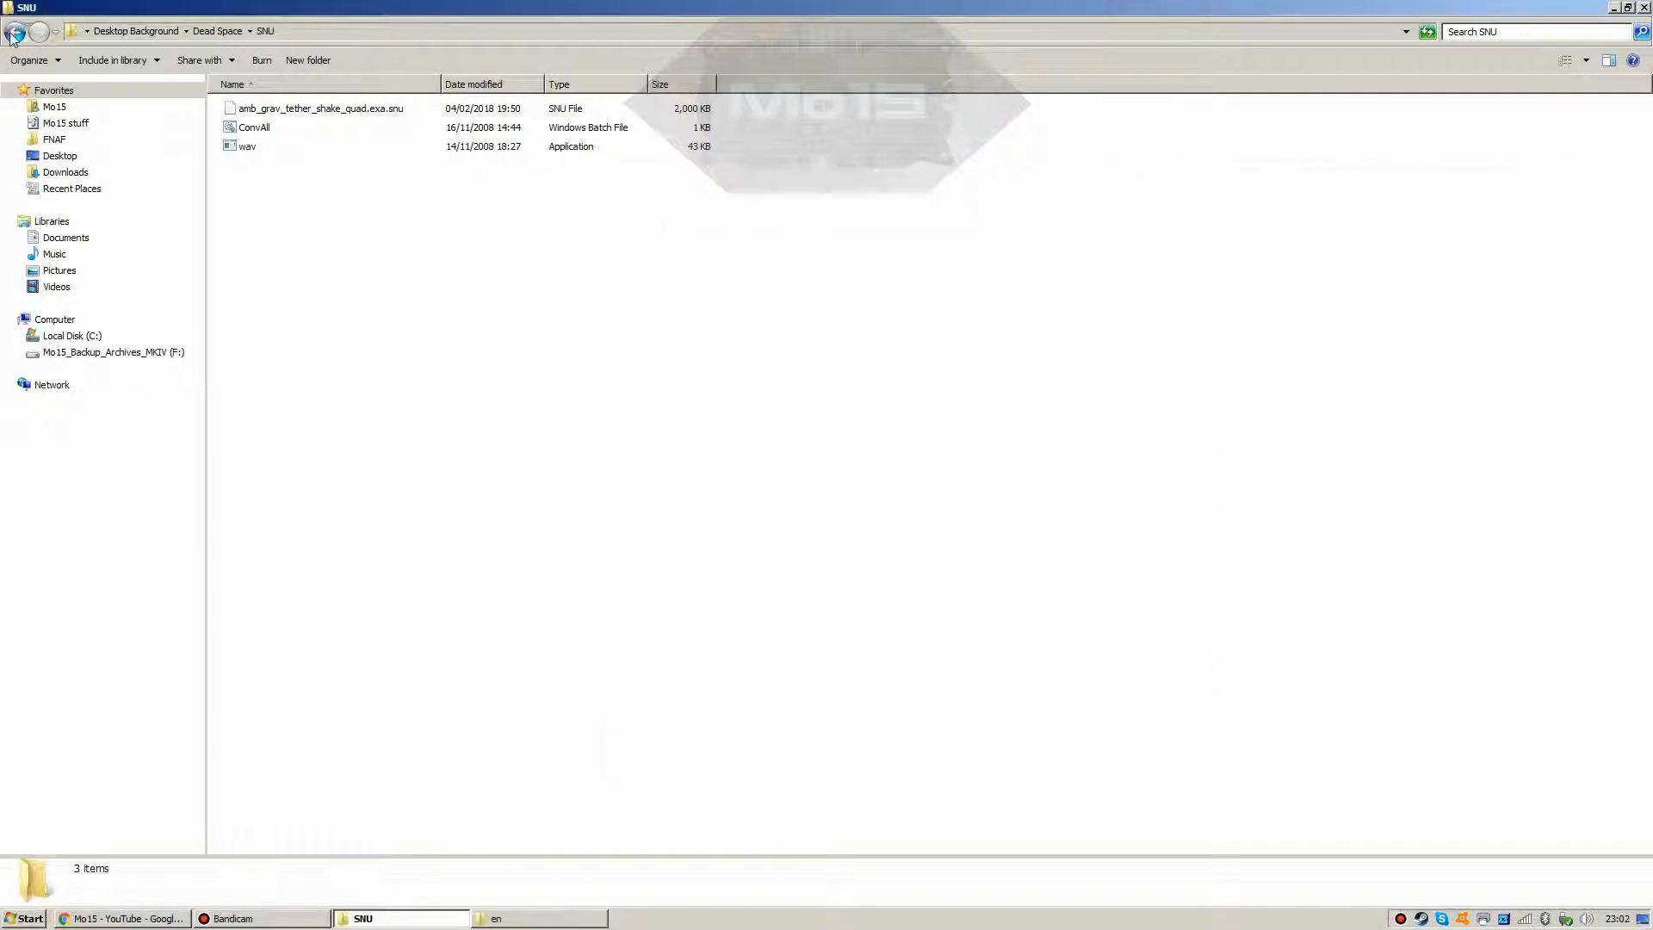
pyautogui.press('BackSpace')
pyautogui.press('BackSpace')
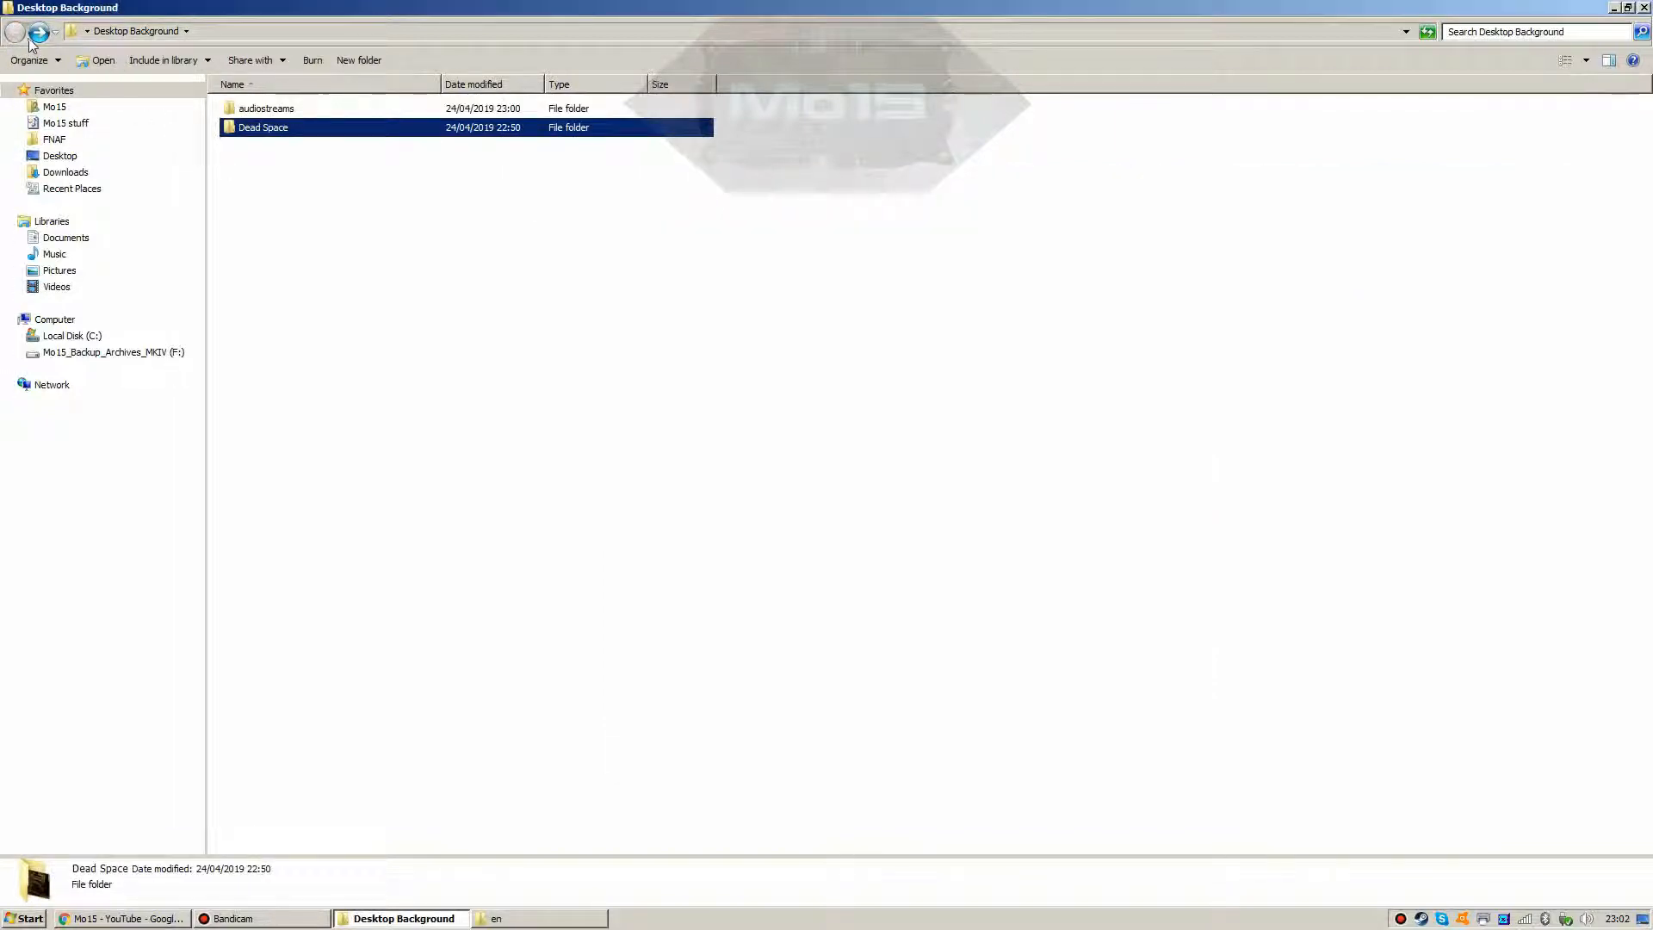
pyautogui.click(255, 169)
pyautogui.click(521, 919)
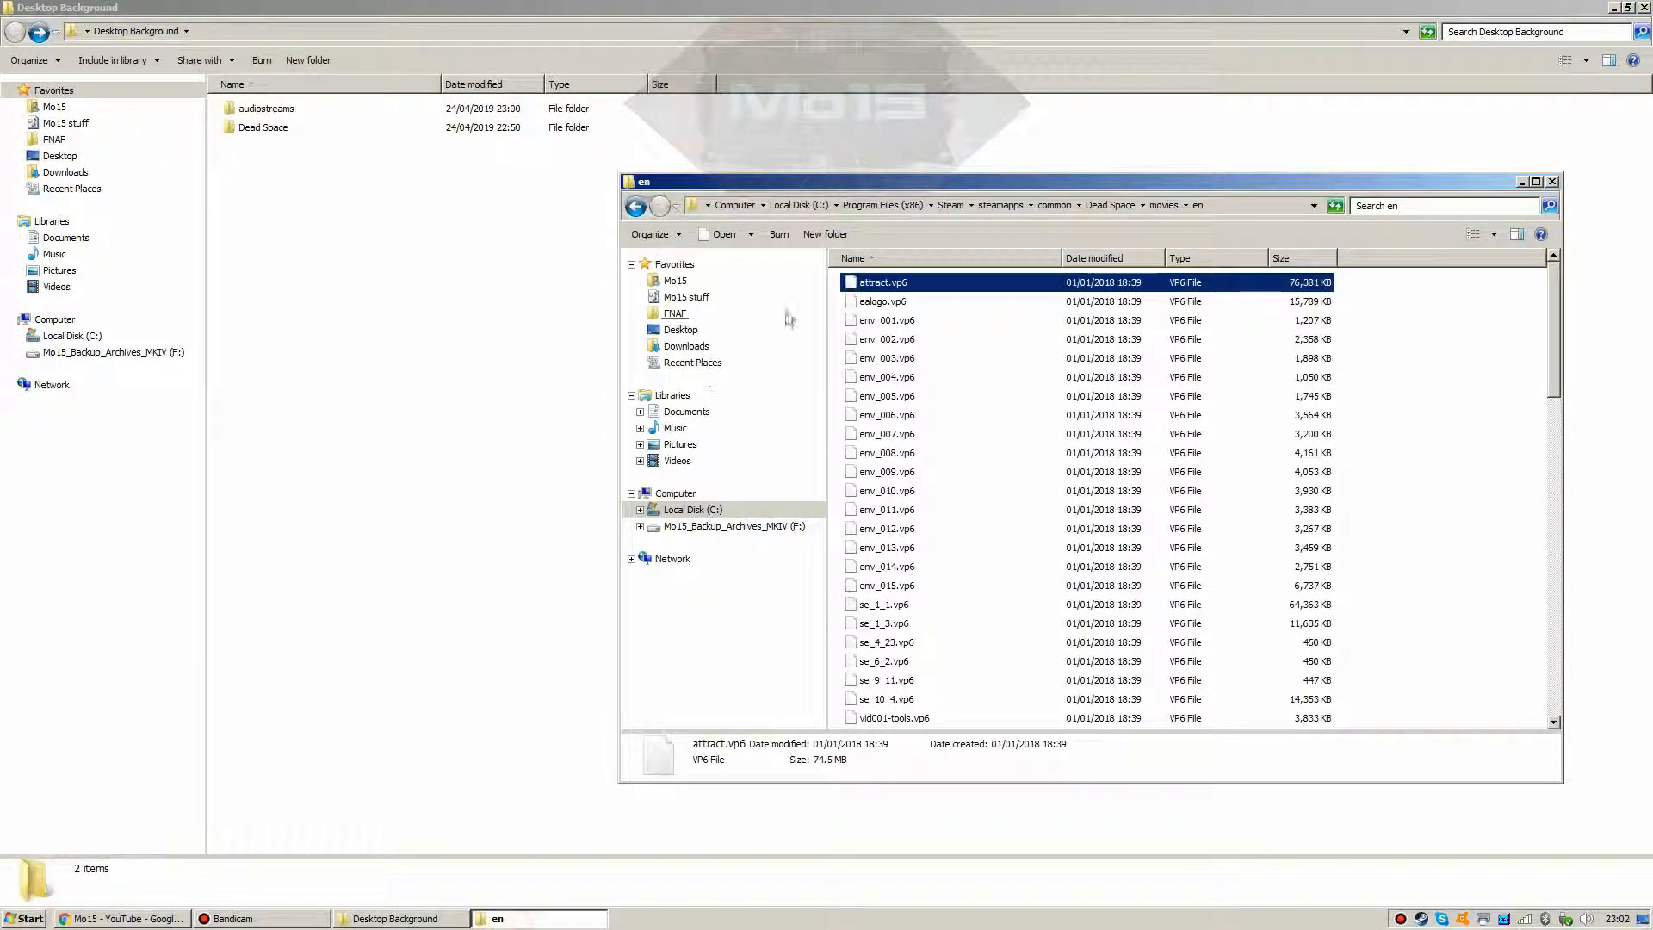
pyautogui.moveTo(867, 287); pyautogui.dragTo(400, 306)
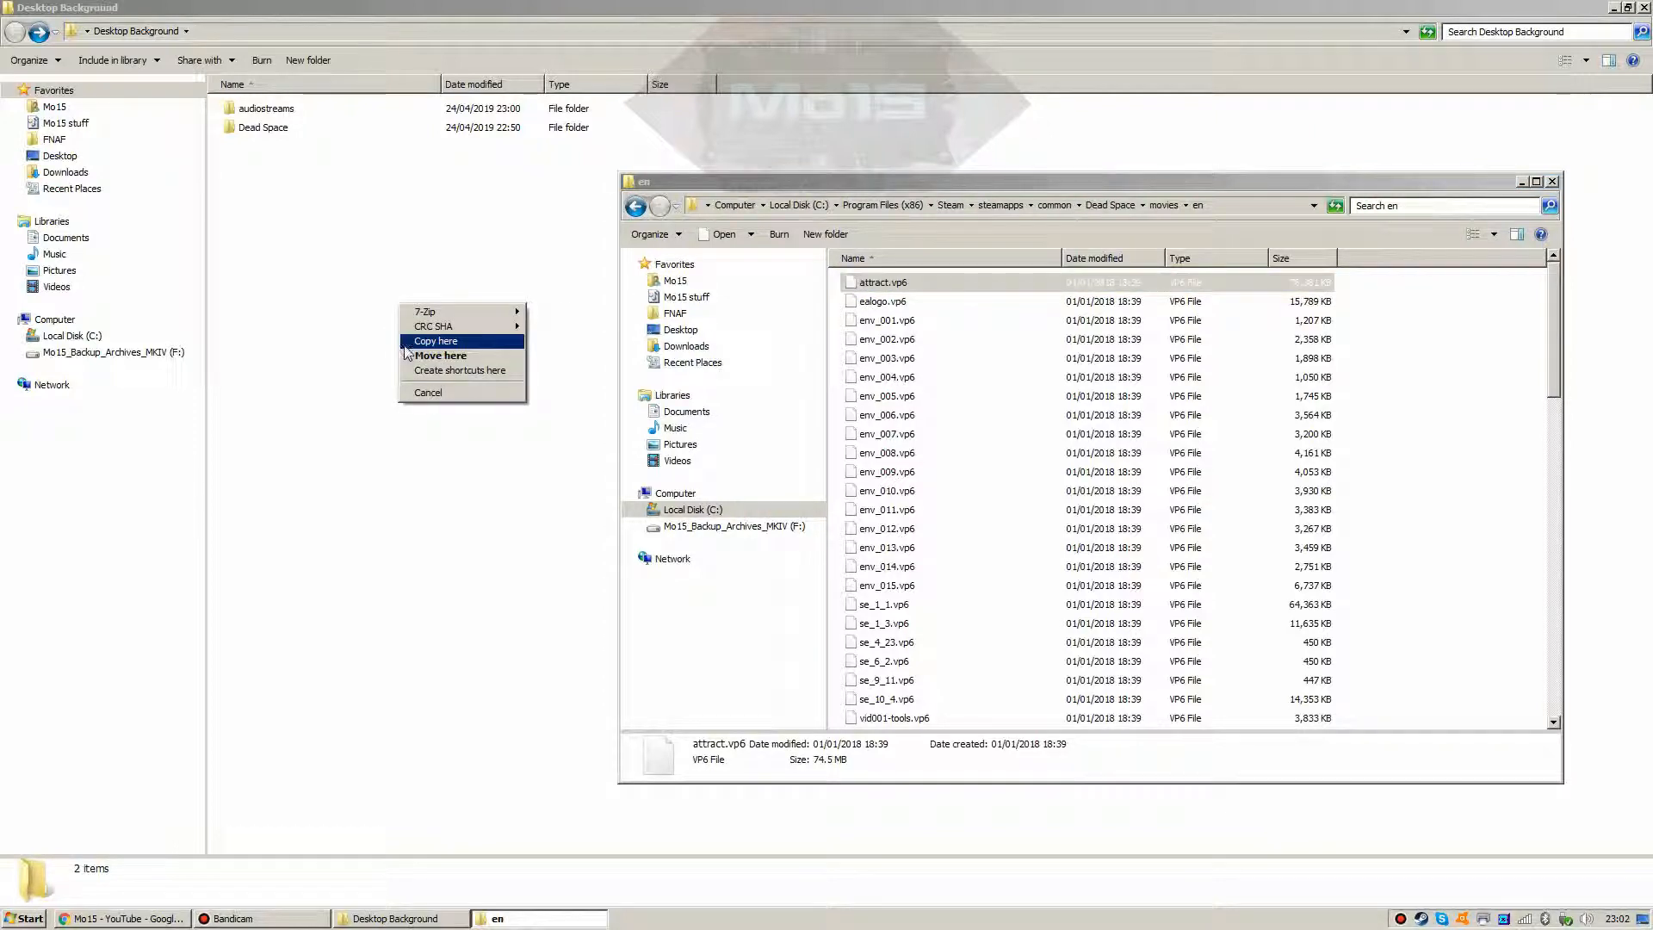
pyautogui.click(430, 340)
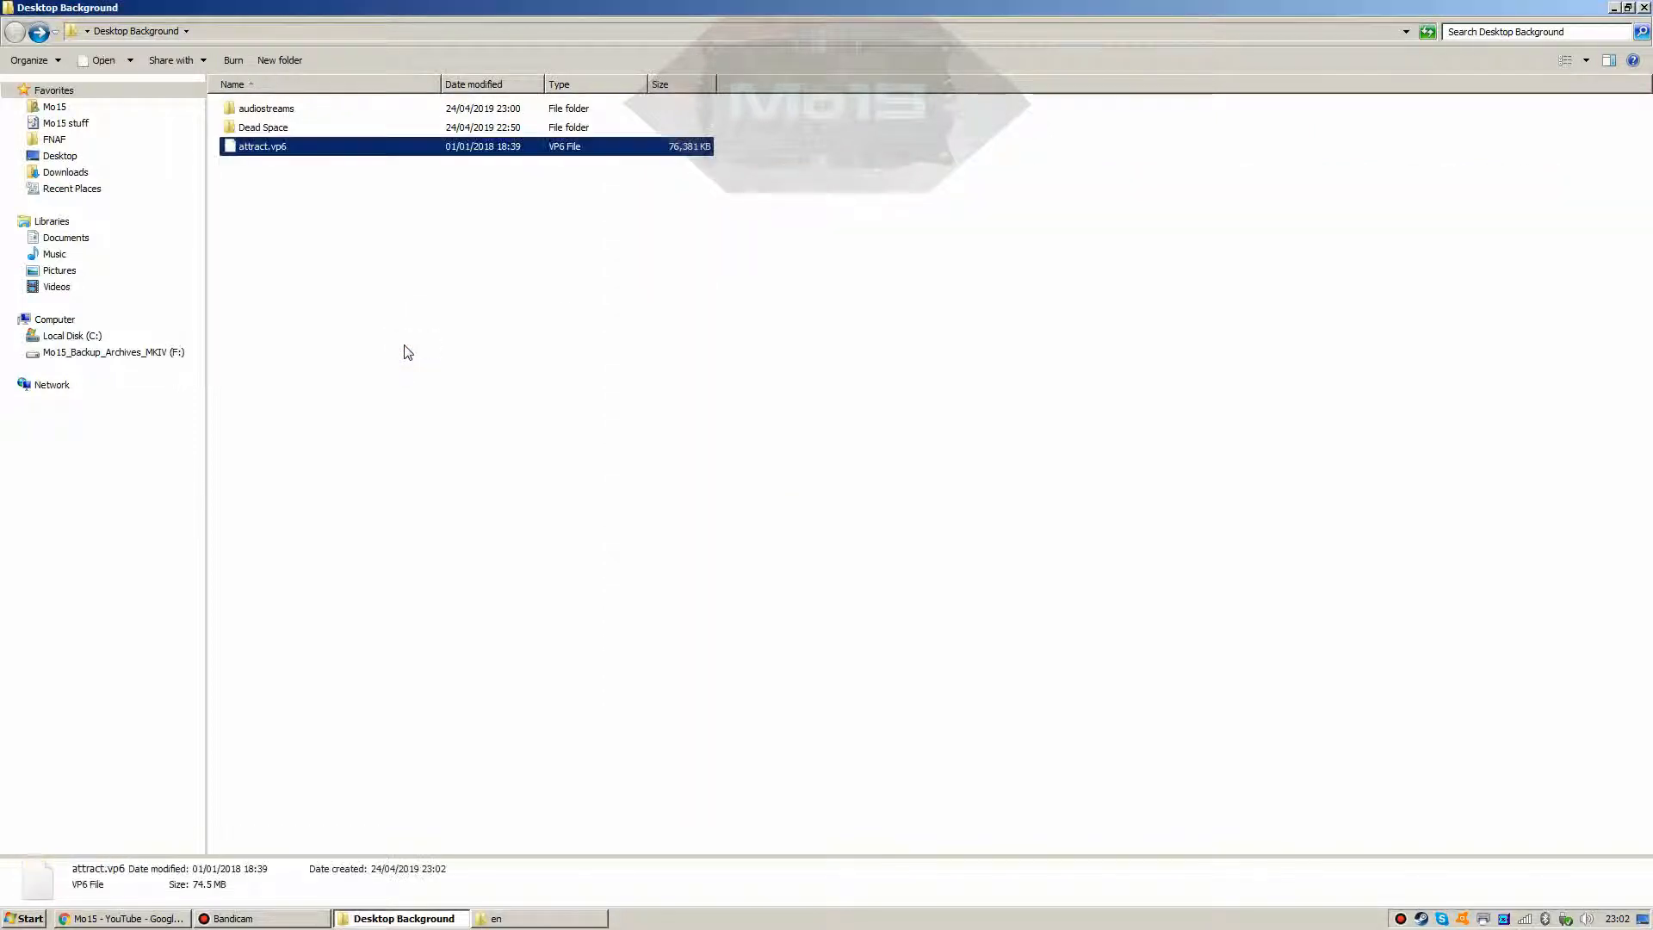
pyautogui.click(269, 146)
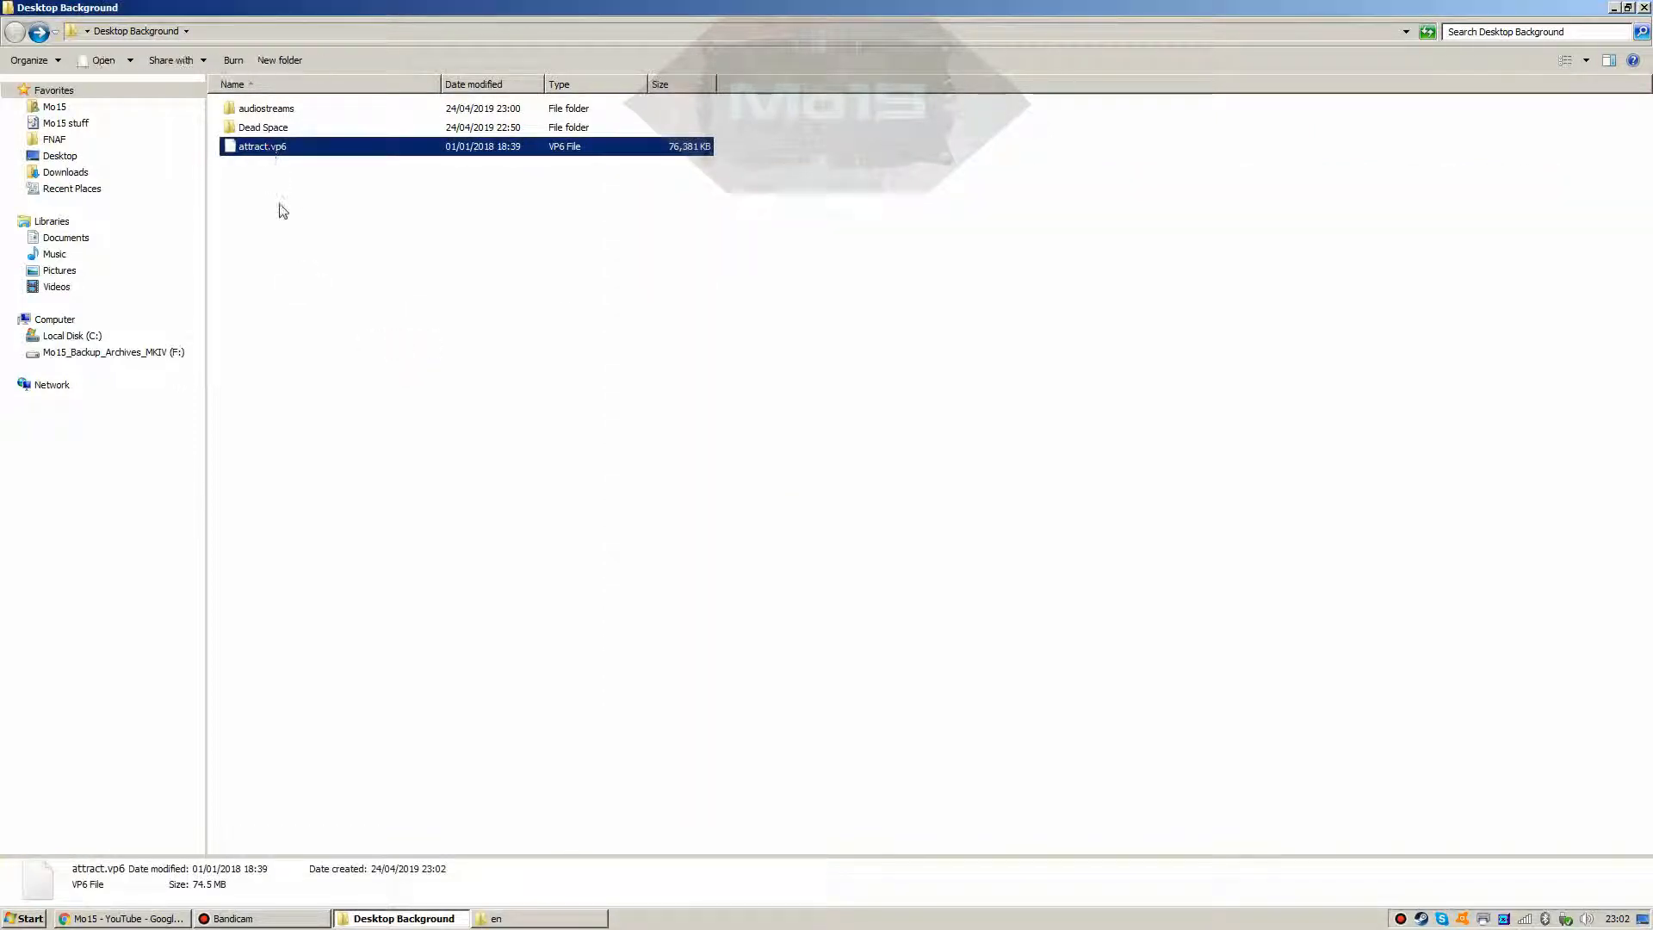
pyautogui.click(517, 713)
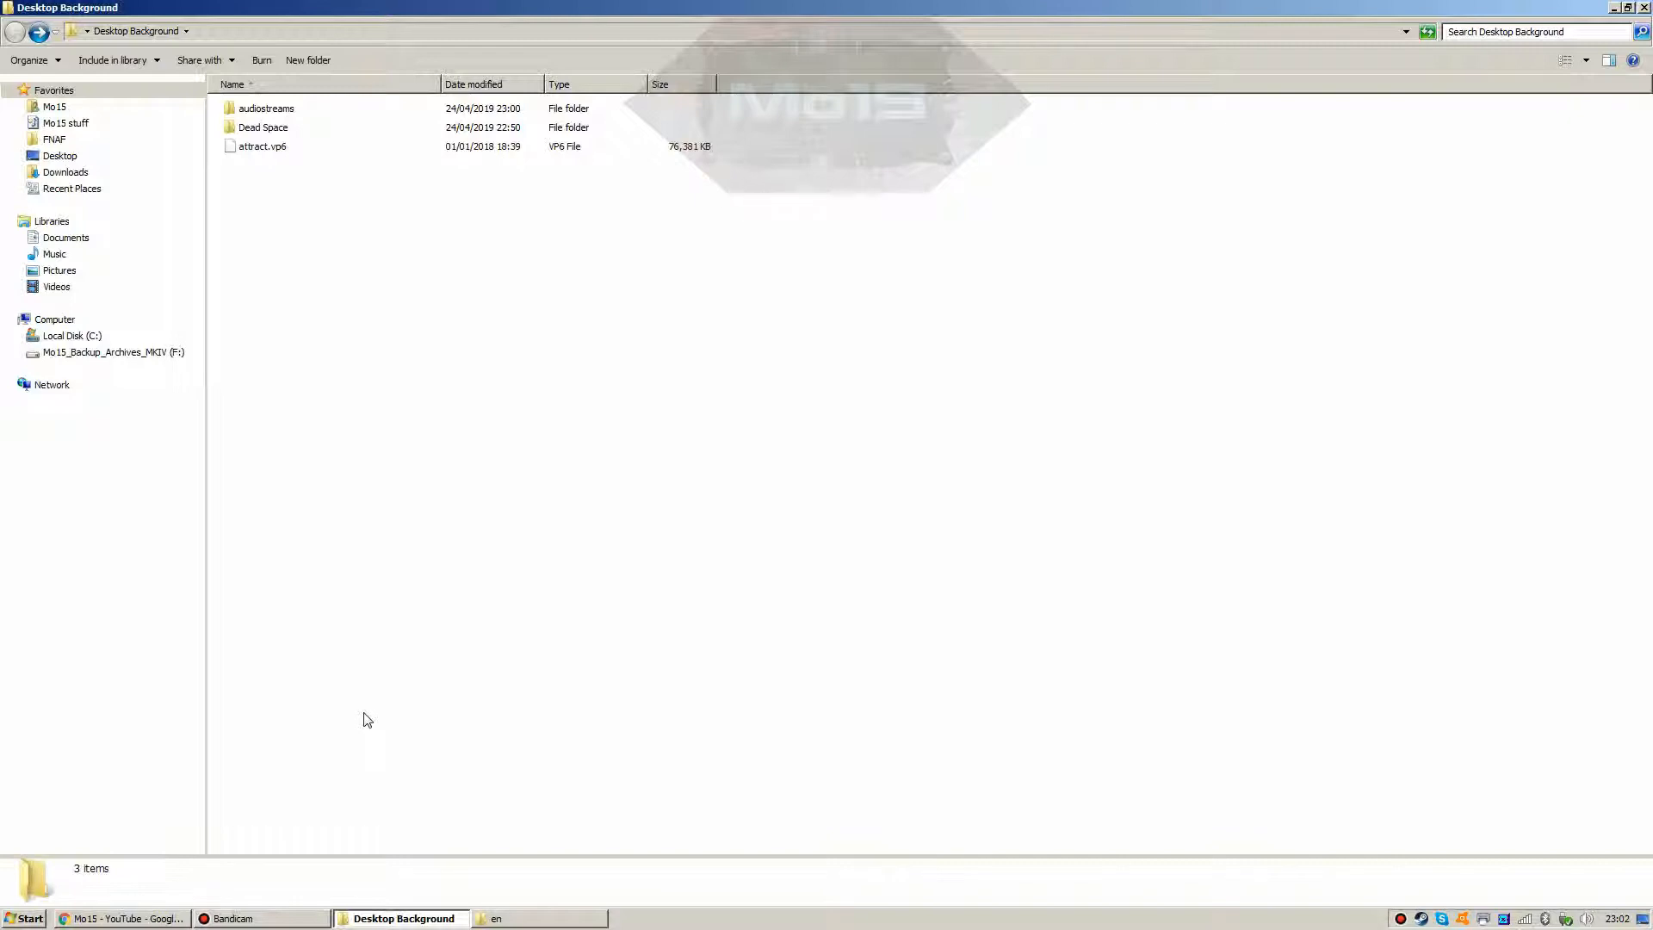
# Step: Open the Online converter bookmark from Chrome's bookmarks overflow in a new tab
pyautogui.click(108, 919)
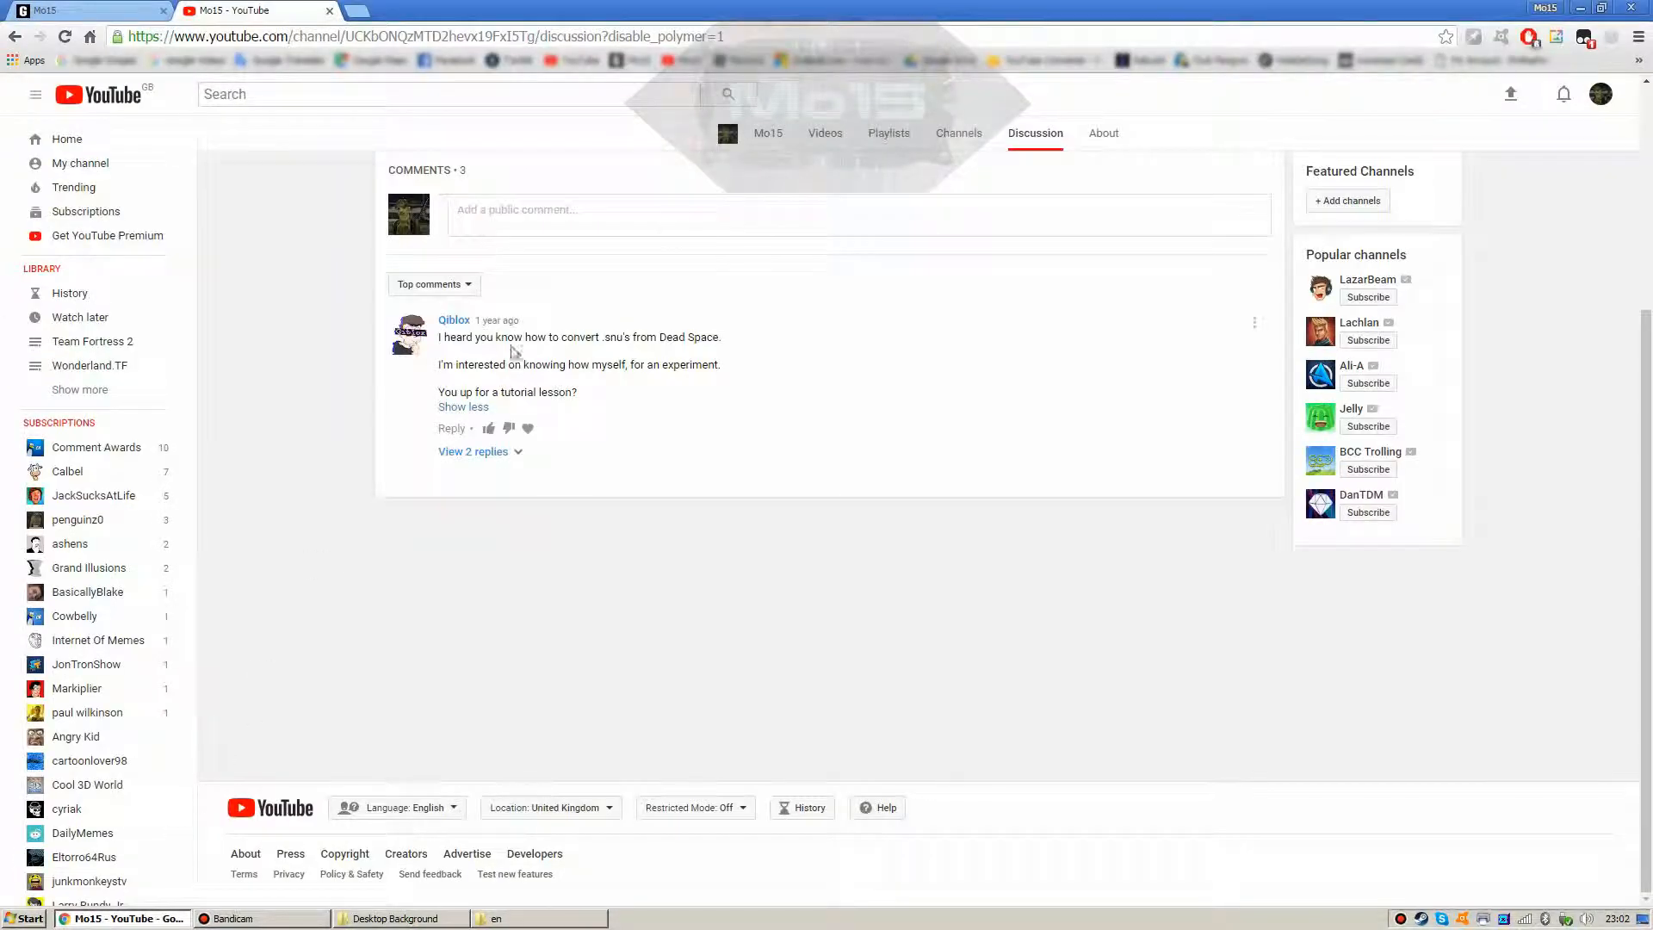
pyautogui.click(1638, 66)
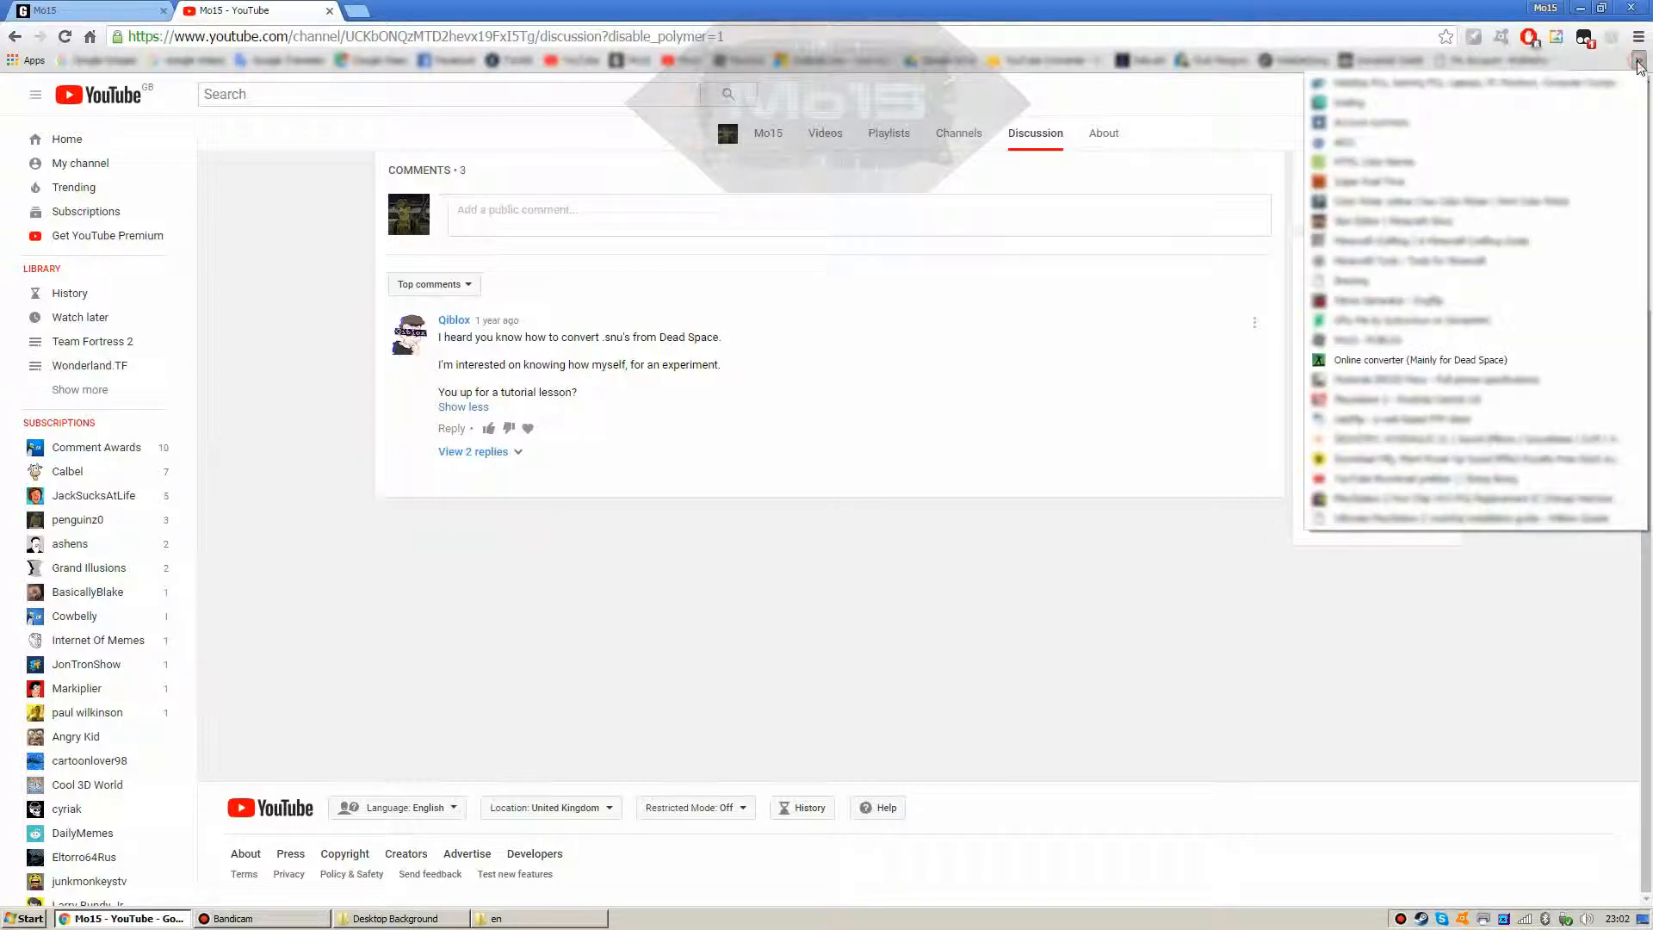
pyautogui.rightClick(1438, 360)
pyautogui.click(1476, 377)
pyautogui.click(370, 10)
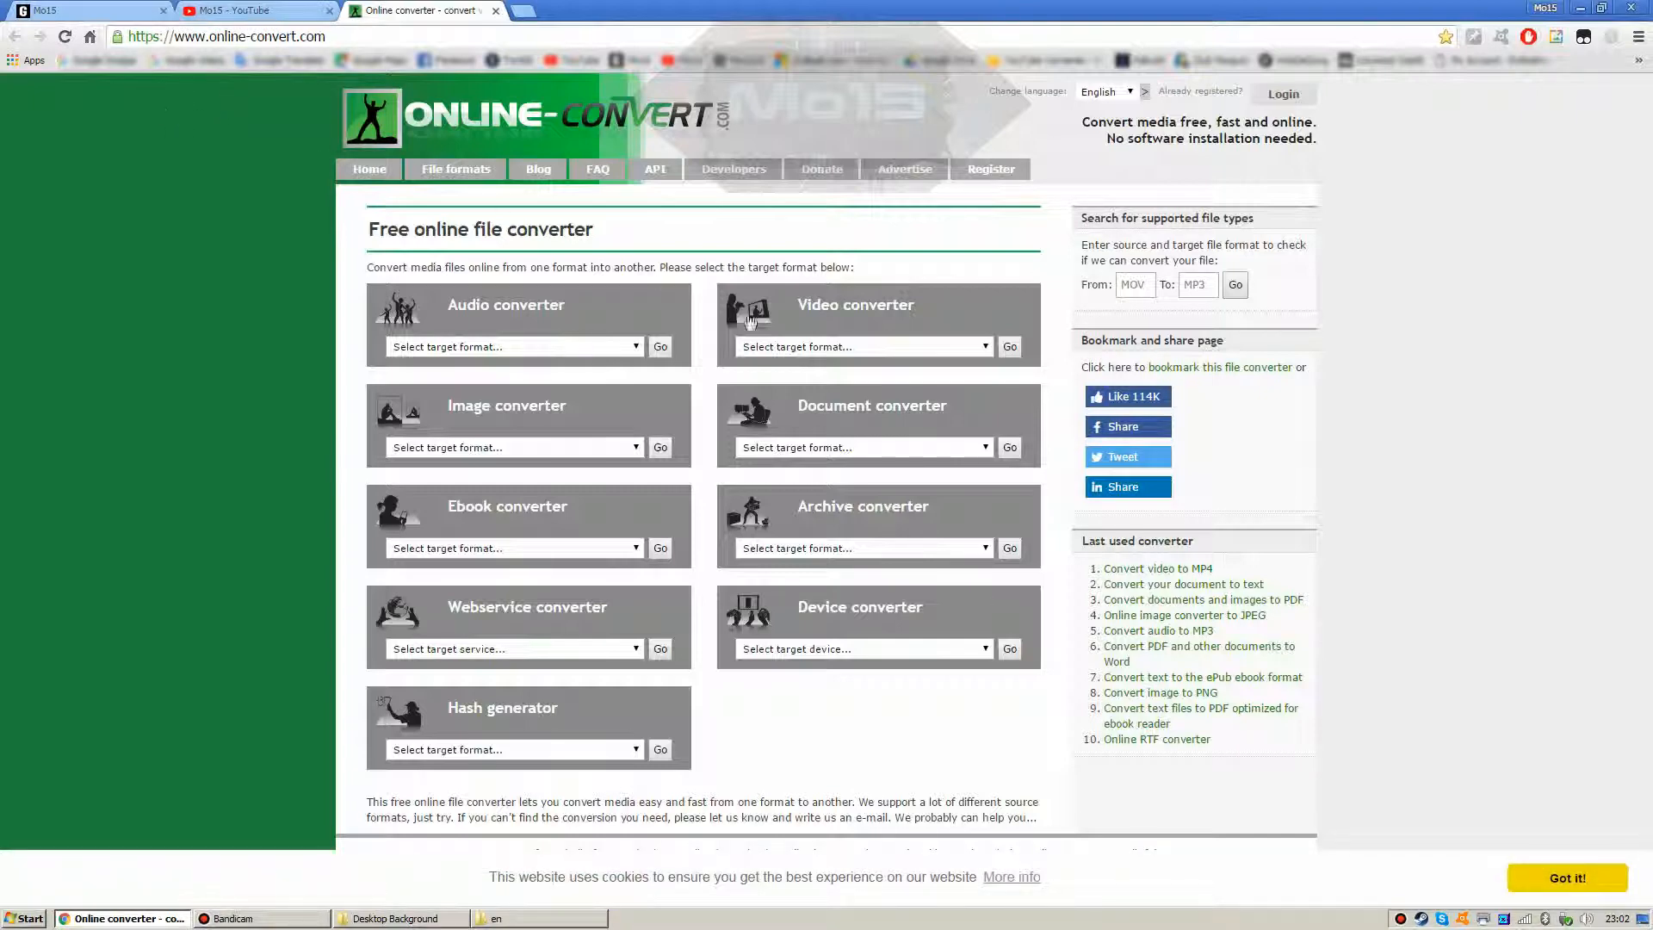
# Step: Choose Convert to AVI in the video converter, then bring back the Desktop Background folder
pyautogui.click(848, 346)
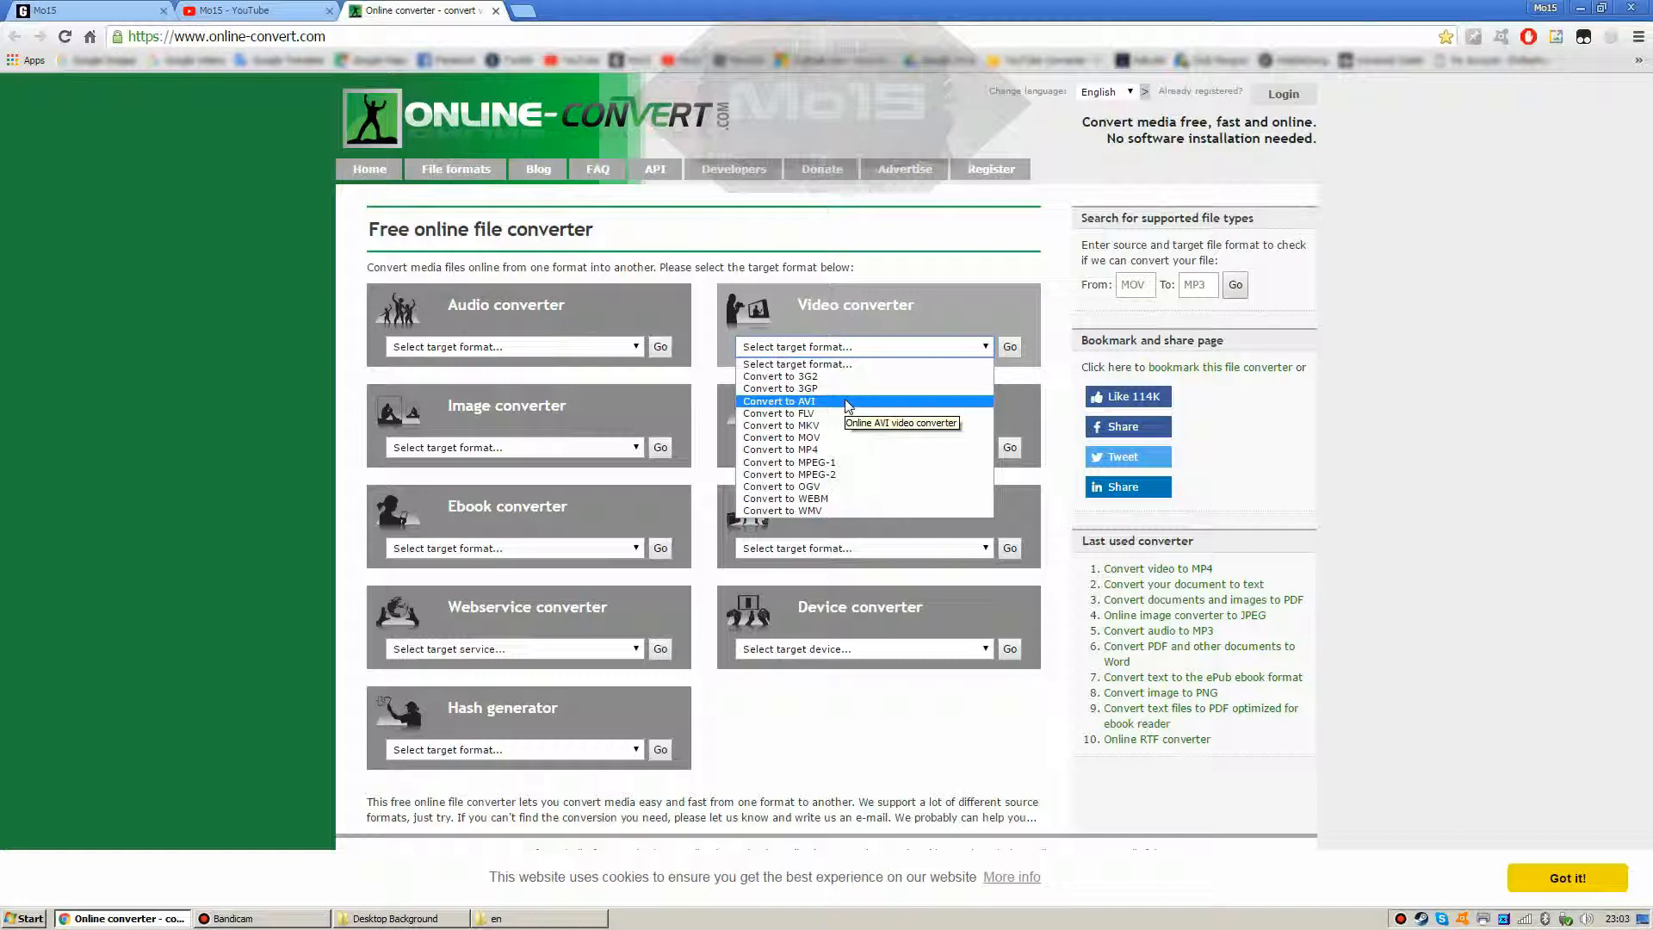
pyautogui.click(846, 402)
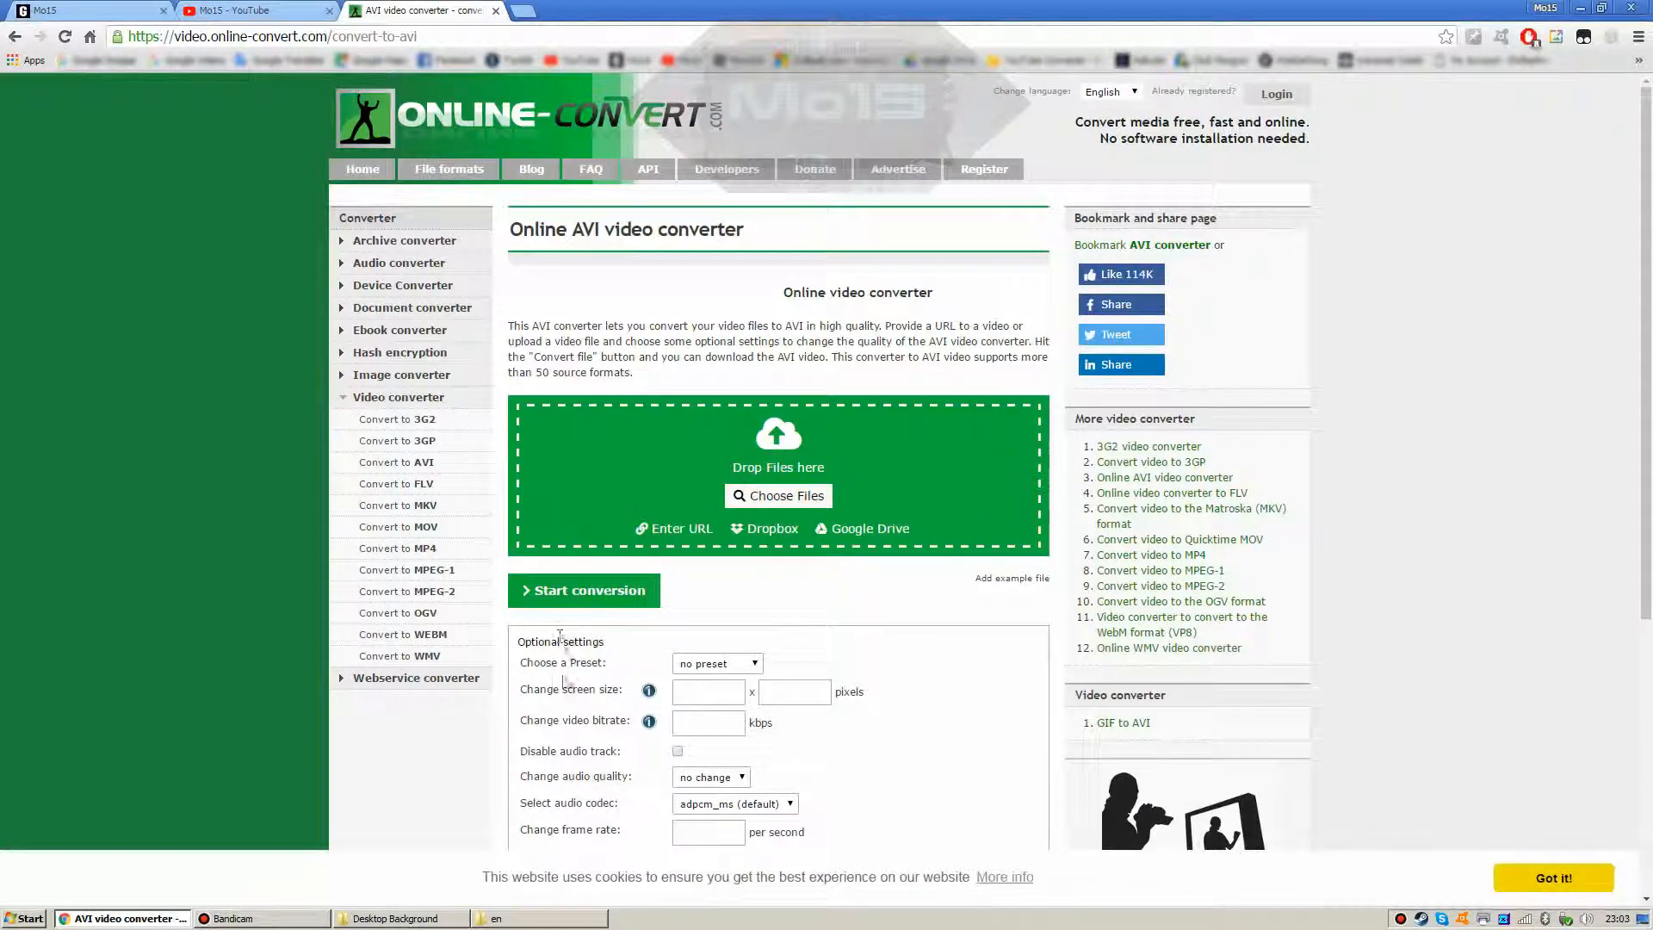
pyautogui.click(405, 919)
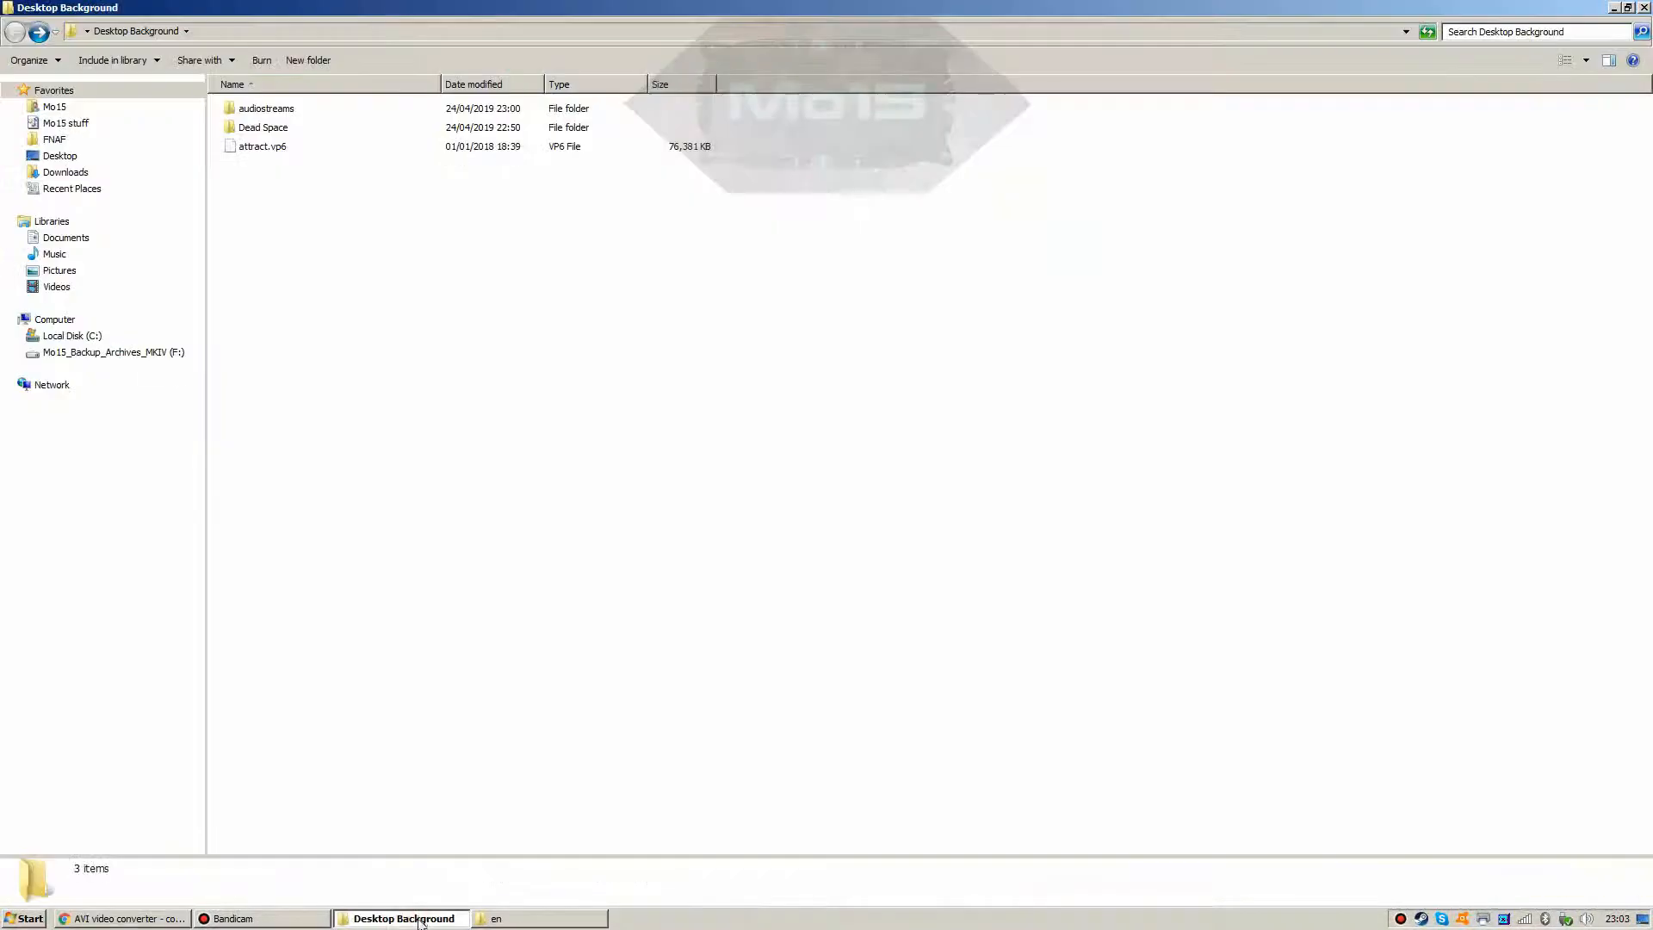
# Step: Drag attract.vp6 onto the AVI converter's drop area and let the 74.59 MB upload finish
pyautogui.click(255, 148)
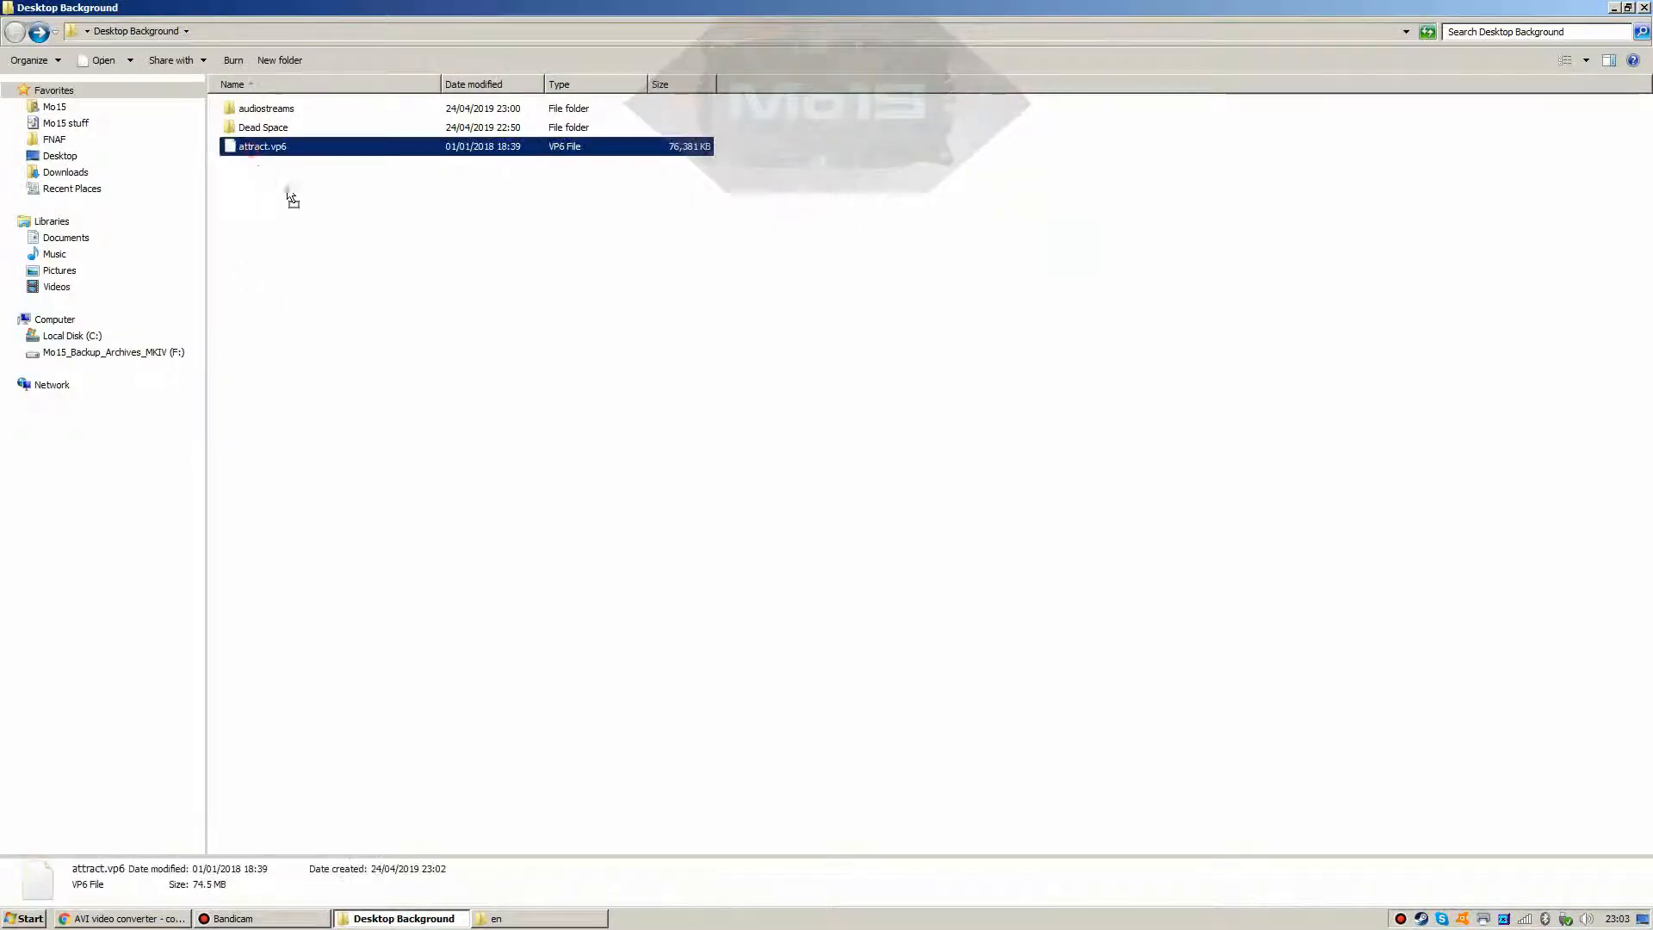
pyautogui.moveTo(466, 925); pyautogui.dragTo(683, 487)
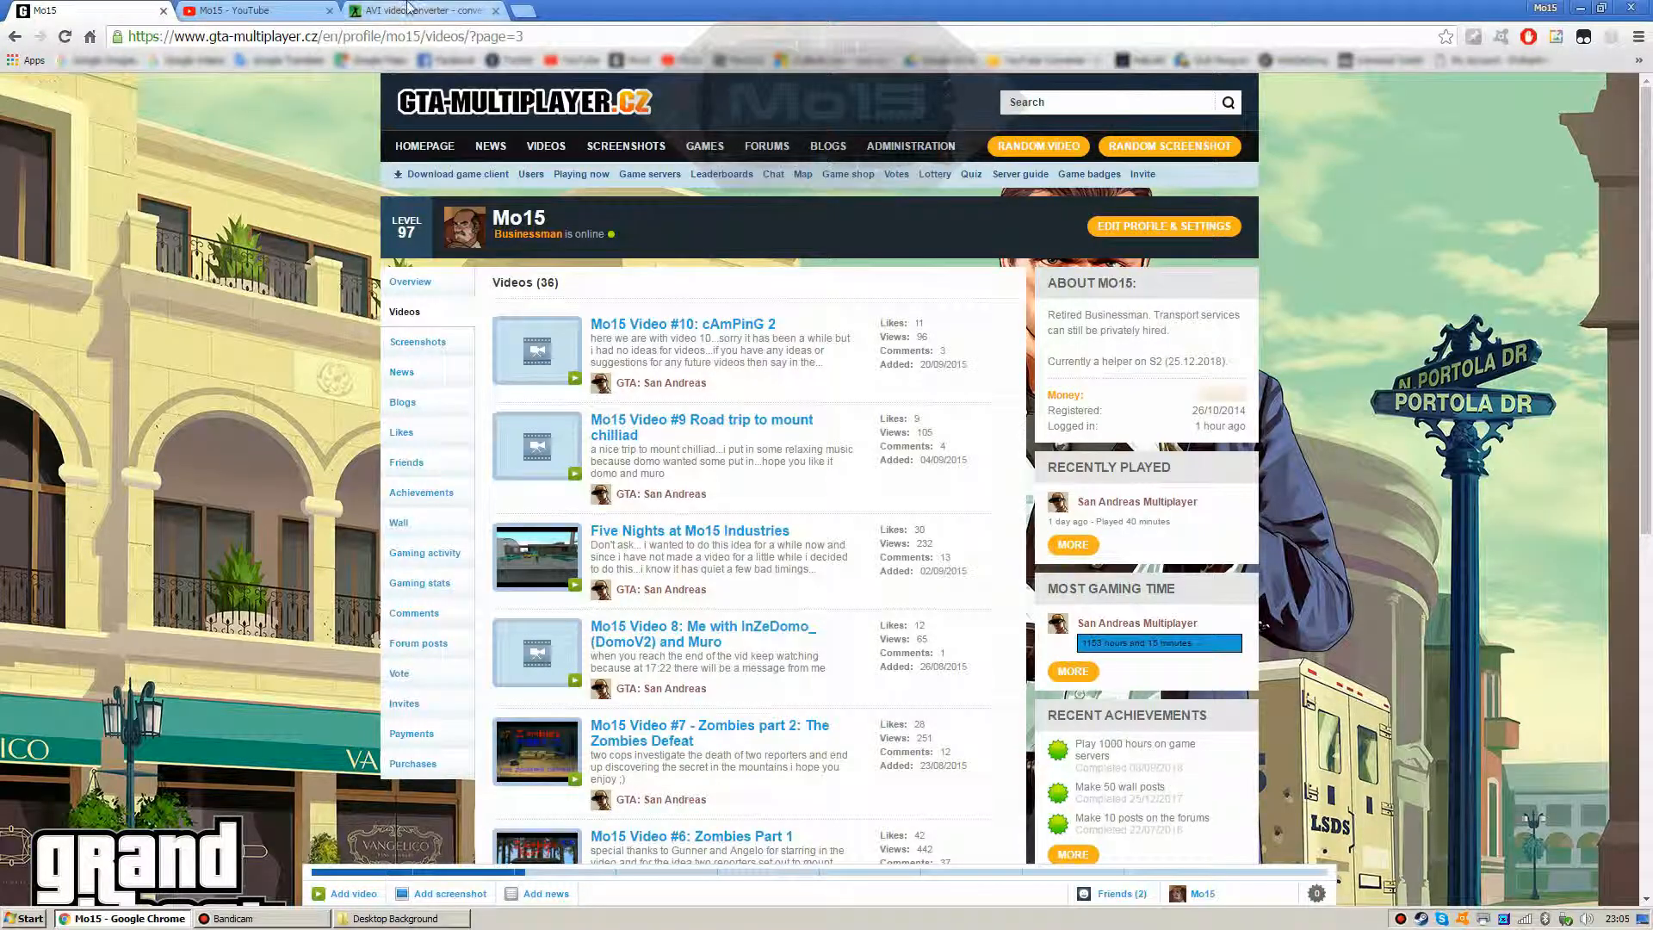
pyautogui.click(399, 10)
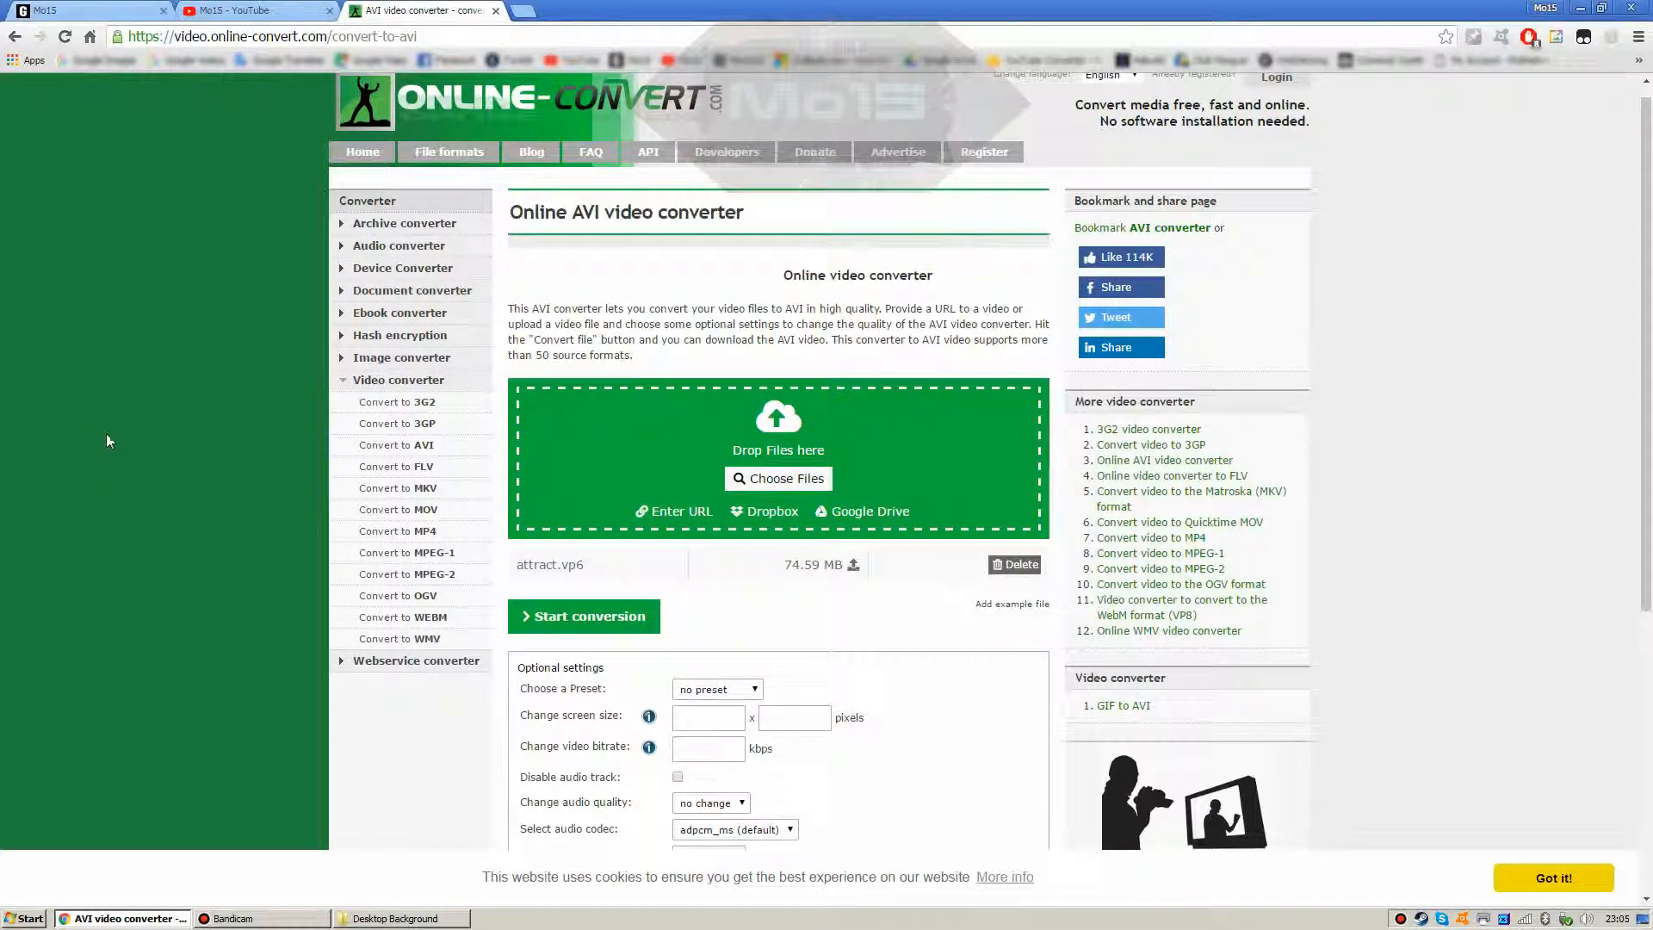
# Step: Set the video codec to xvid and start converting attract.vp6 to AVI
pyautogui.scroll(-4, 785, 585)
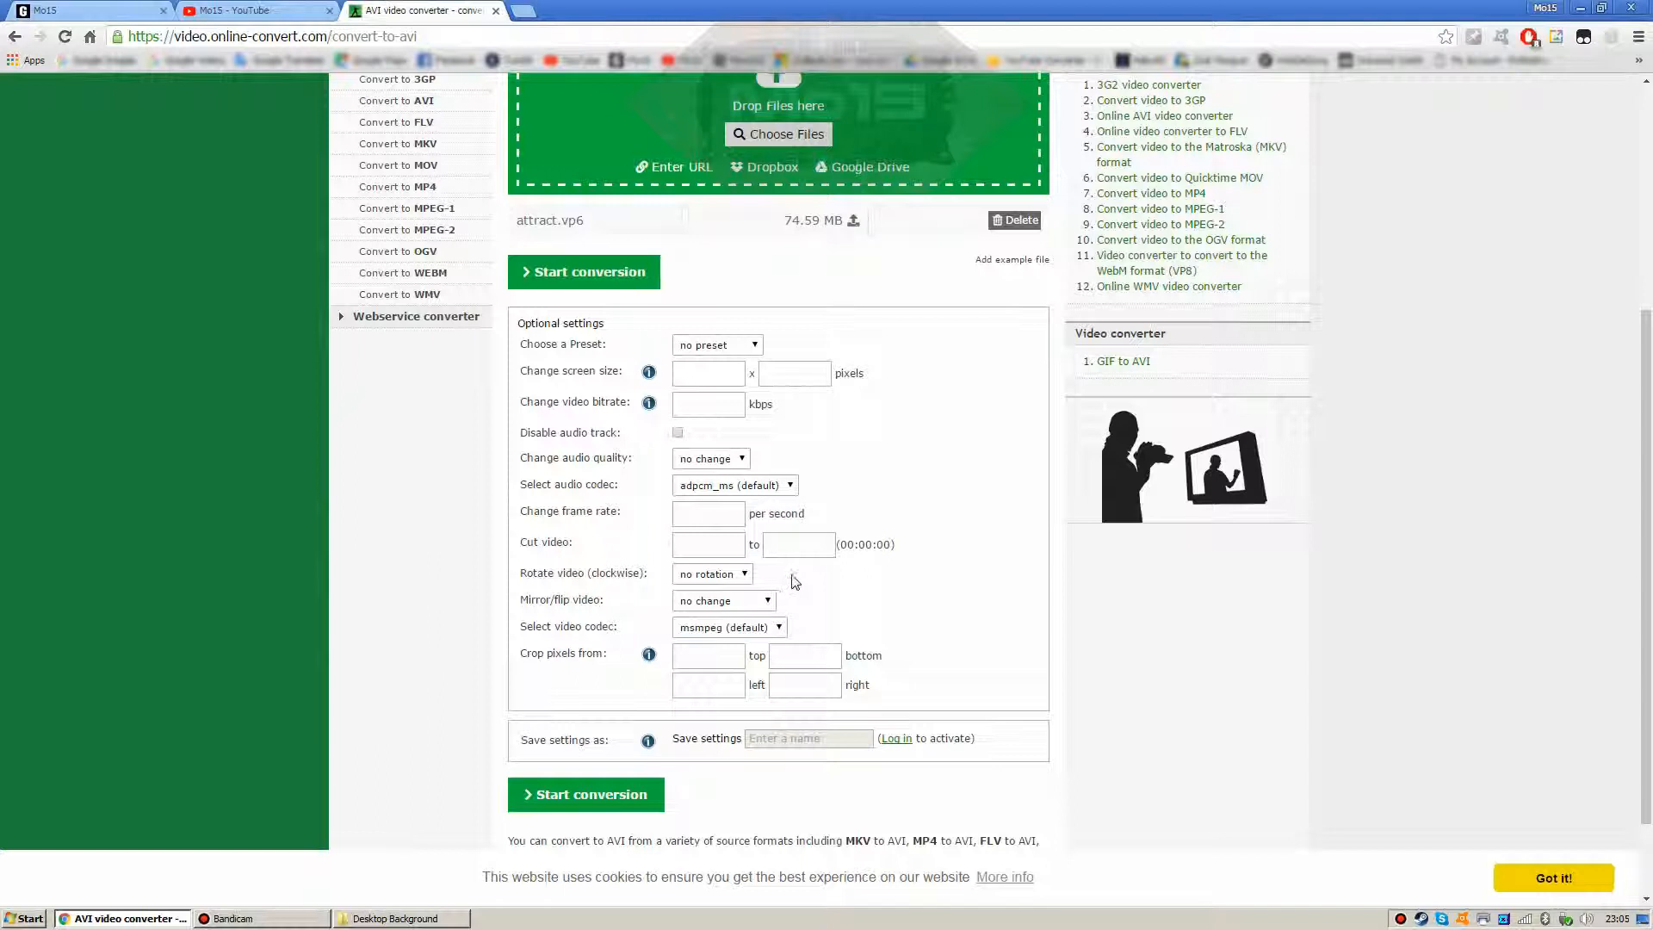
pyautogui.click(761, 628)
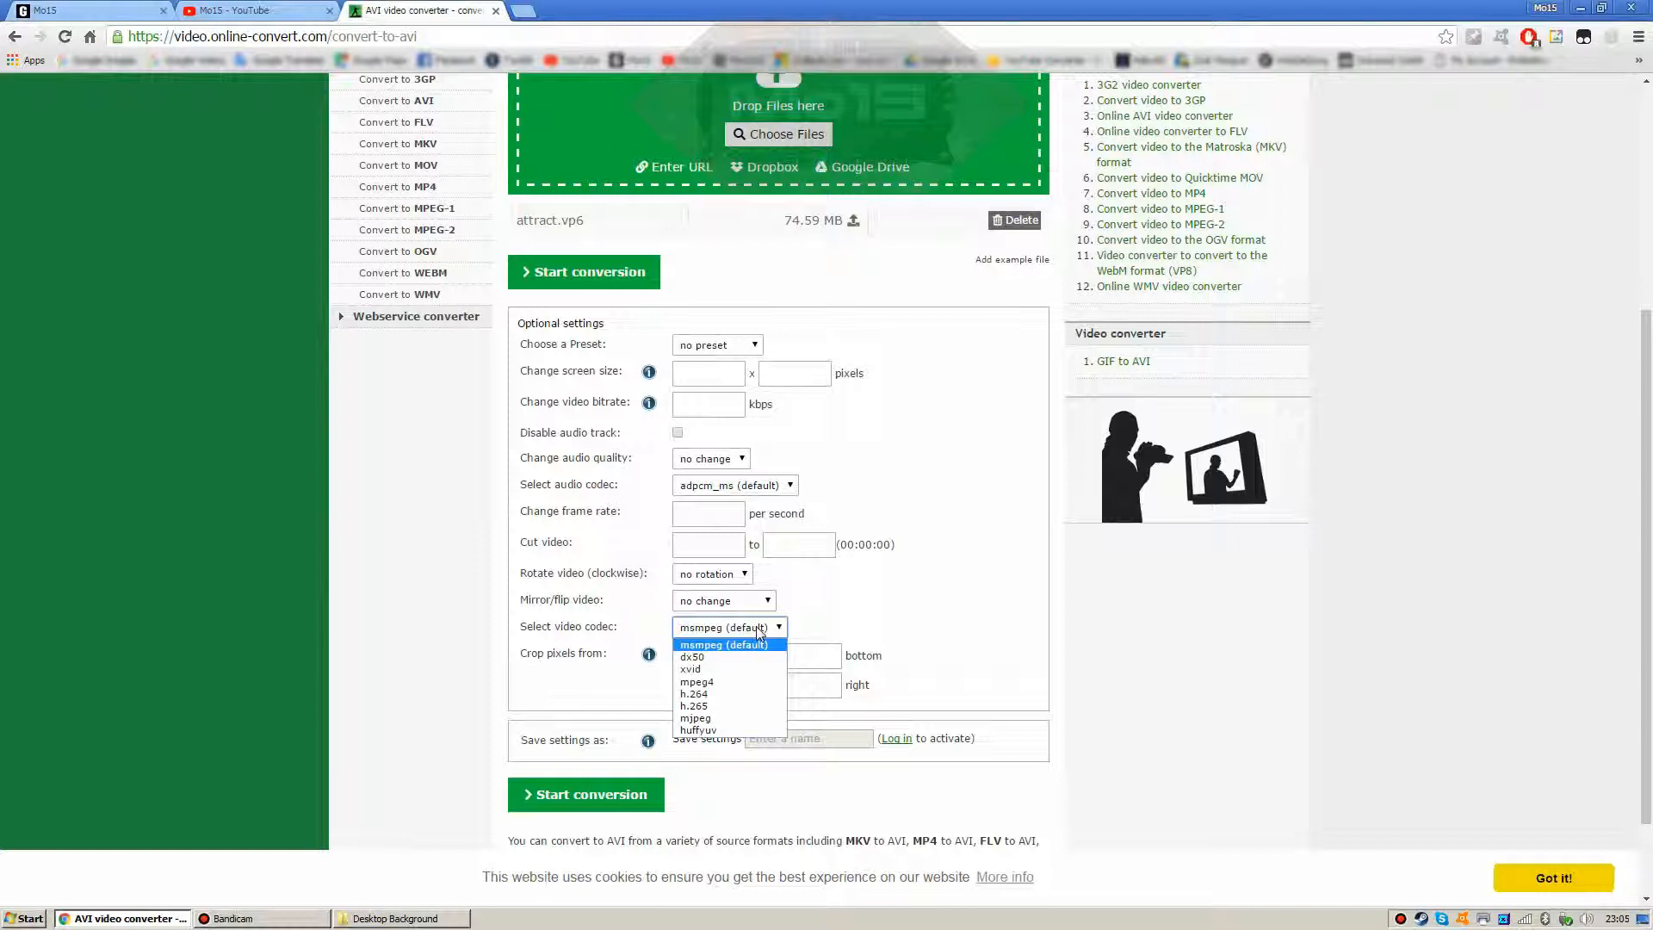
pyautogui.click(741, 670)
pyautogui.click(751, 633)
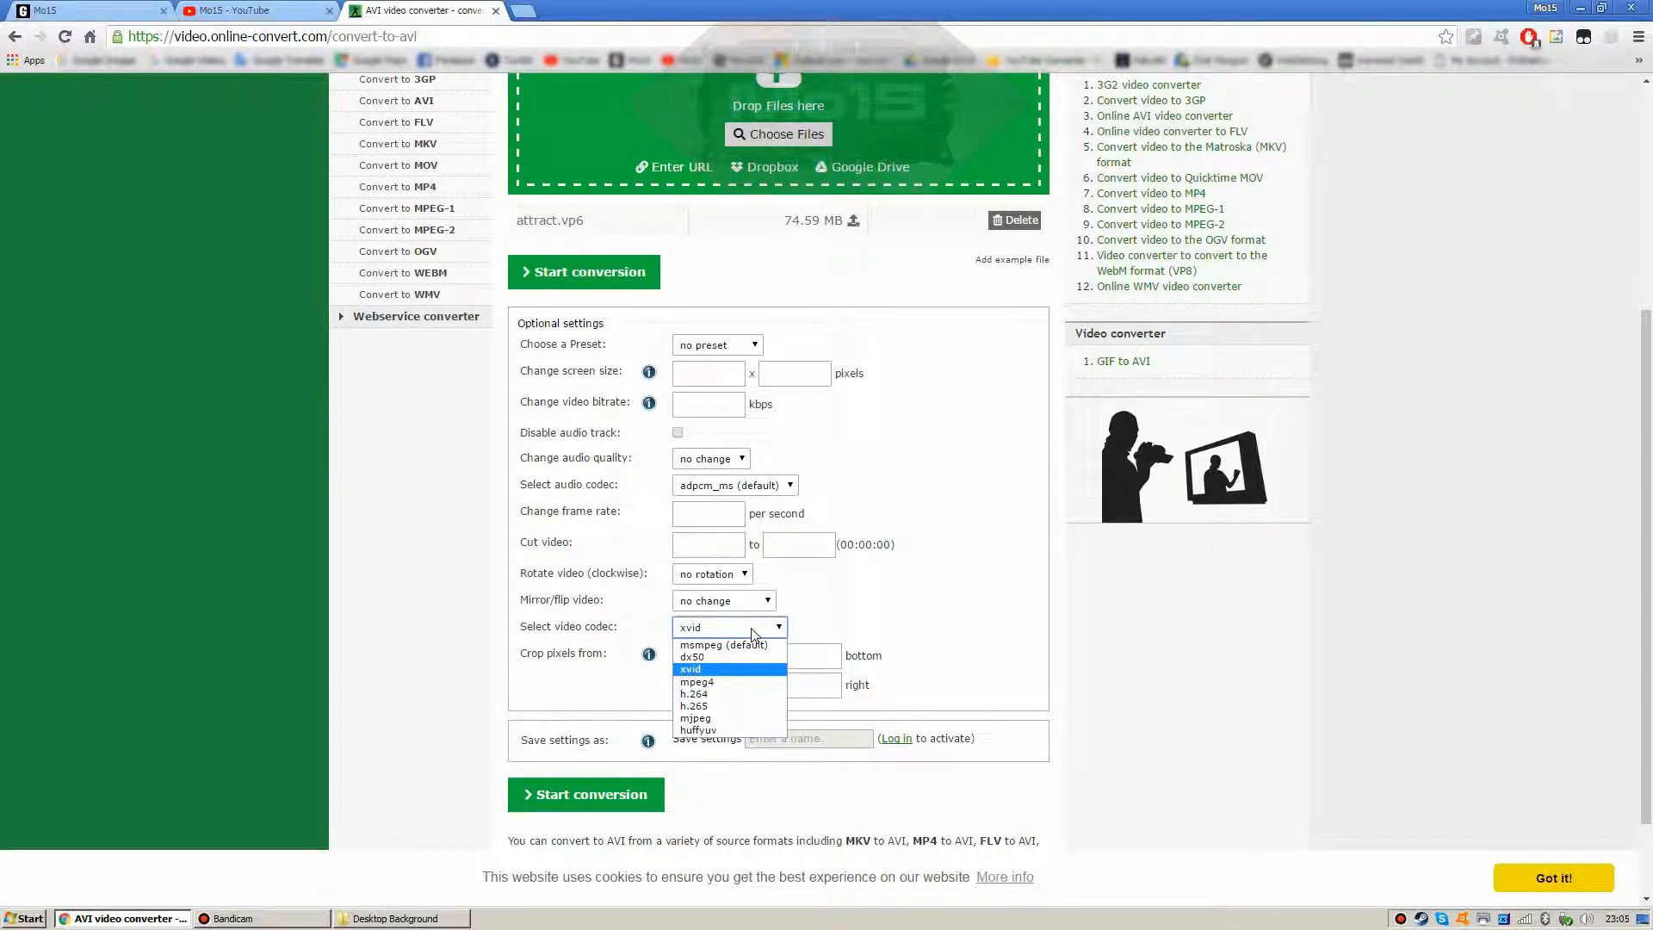
pyautogui.click(752, 635)
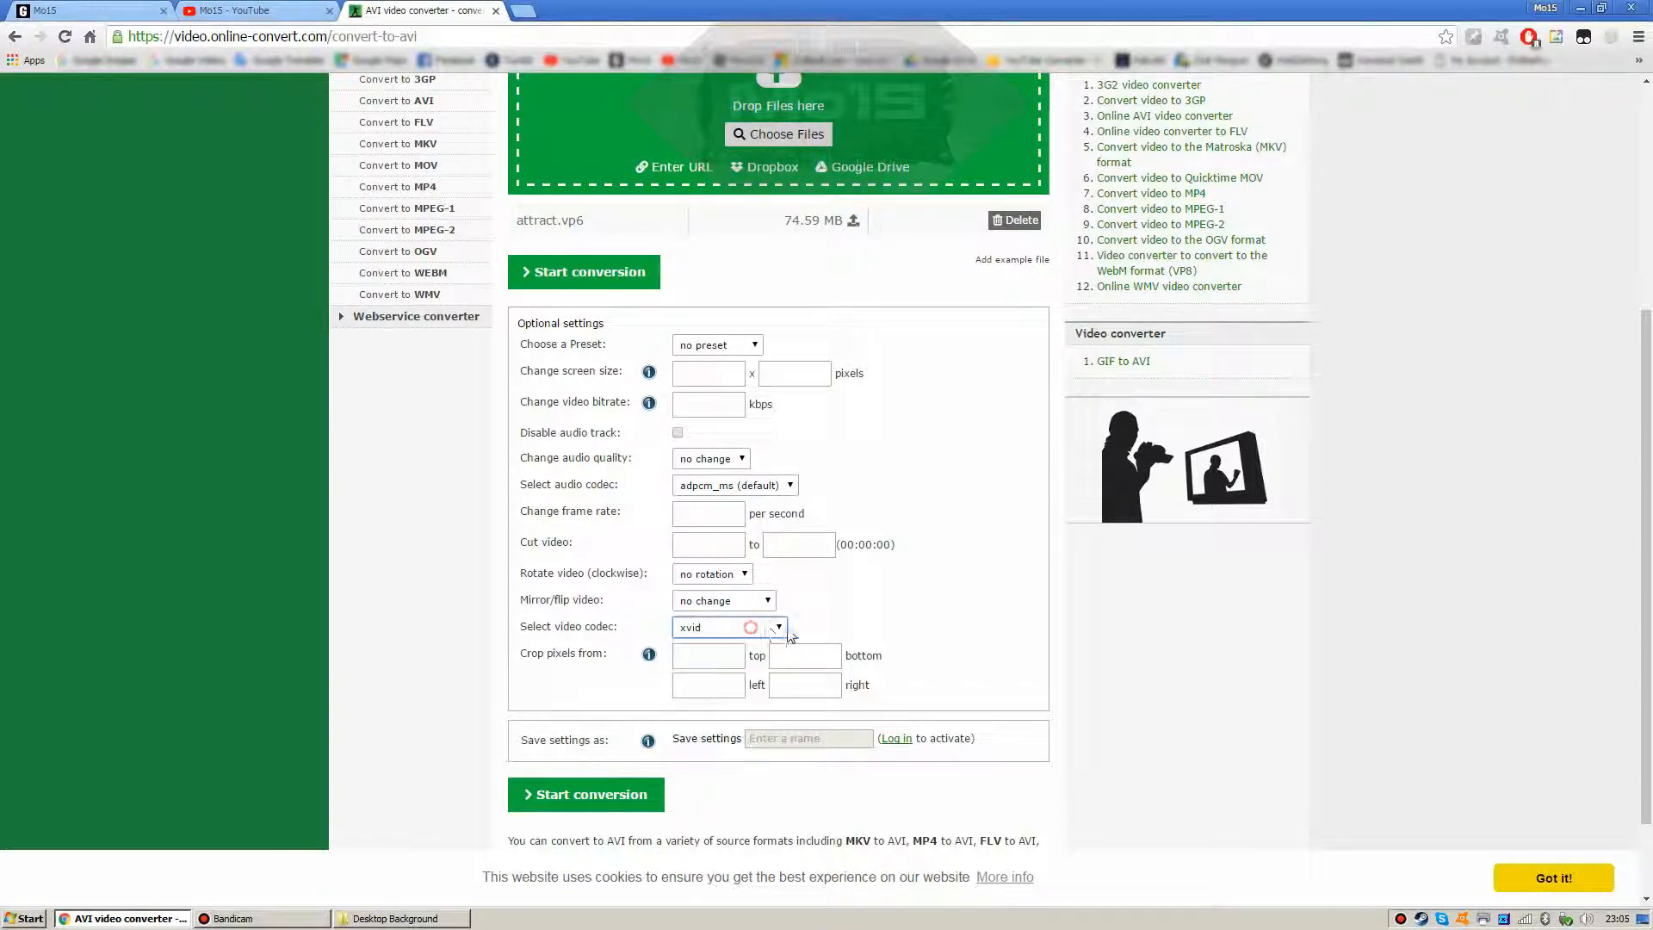
pyautogui.click(647, 790)
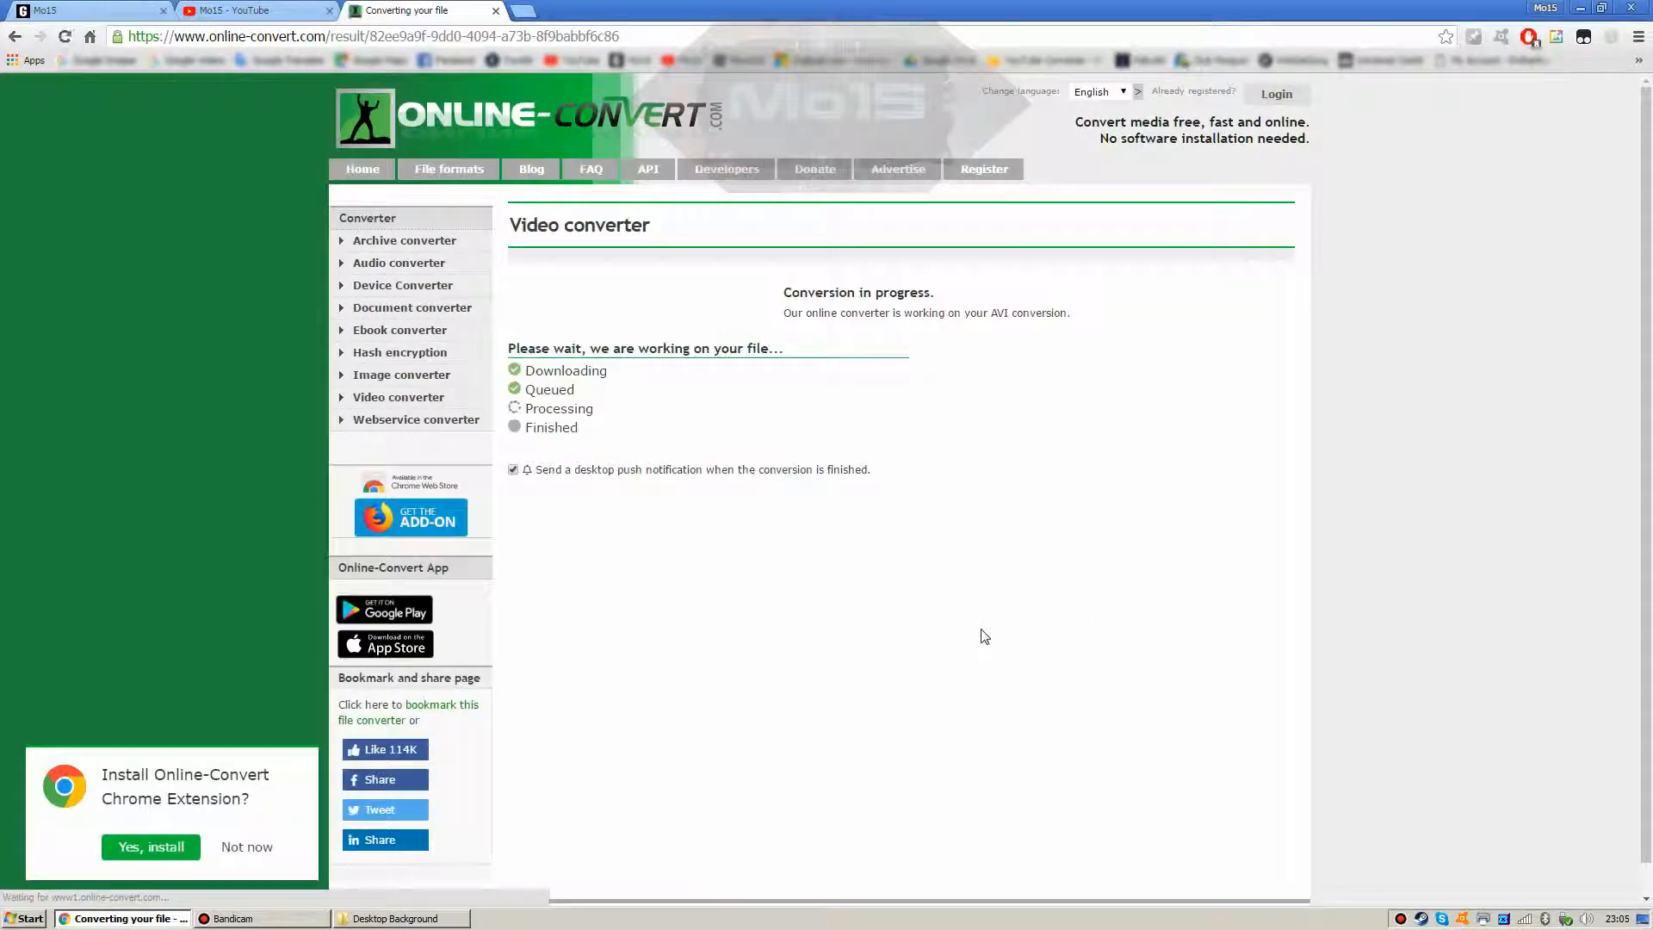
# Step: Turn off the desktop notification and wait for the 27.31 MB attract.avi to download
pyautogui.click(513, 469)
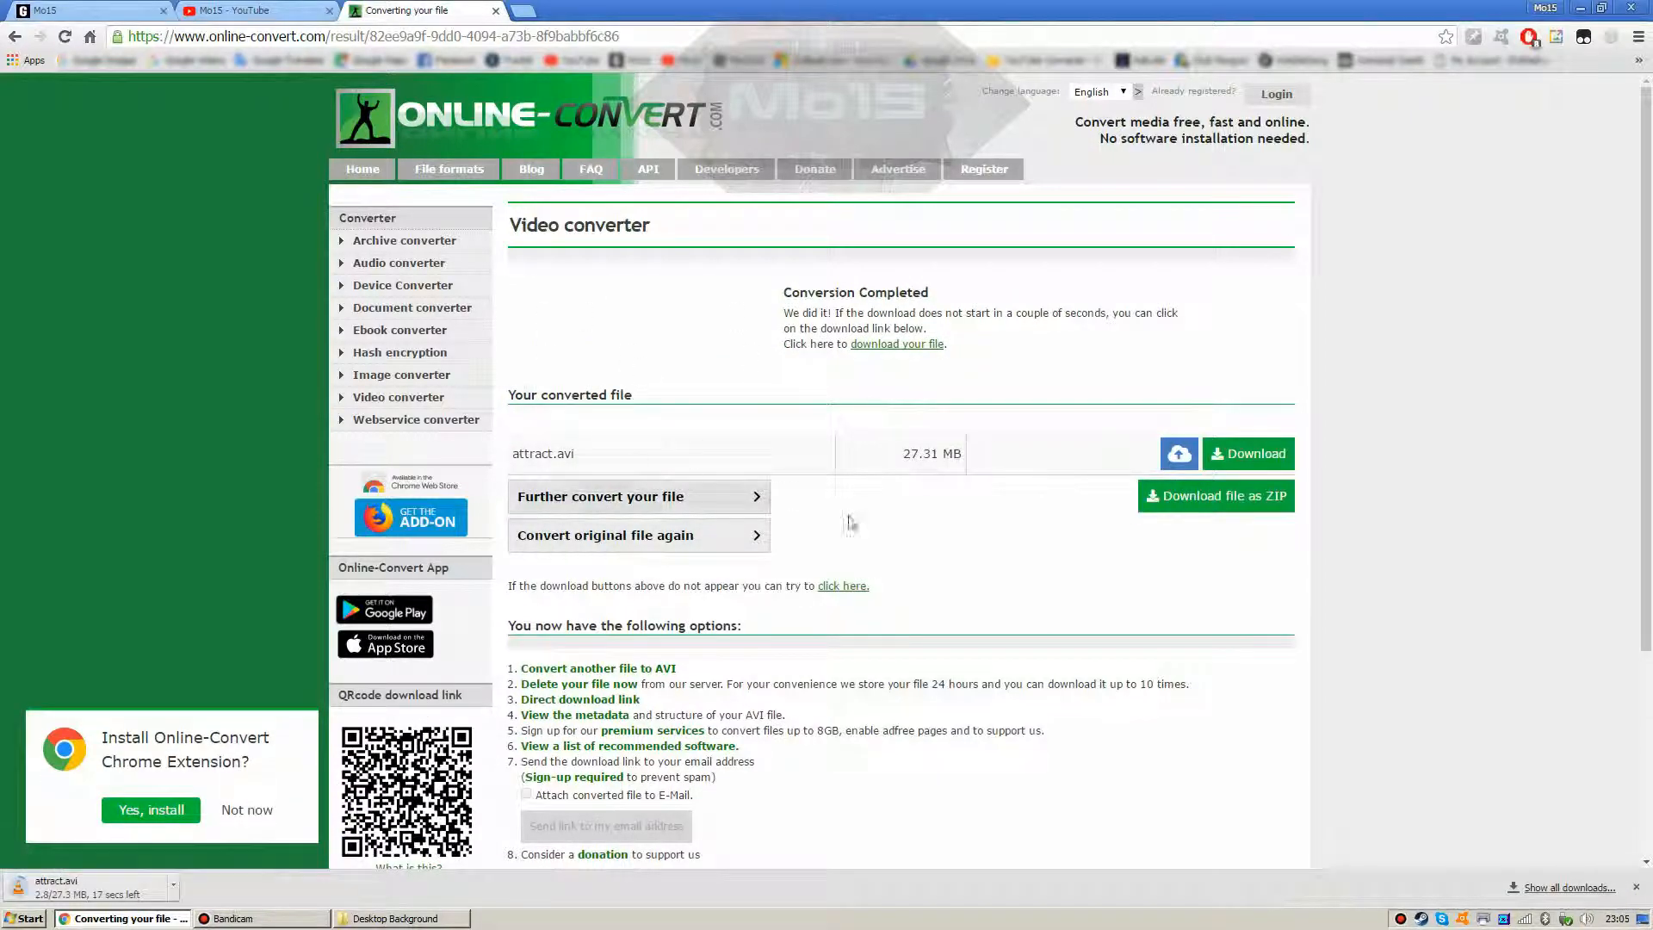
pyautogui.scroll(-3, 835, 605)
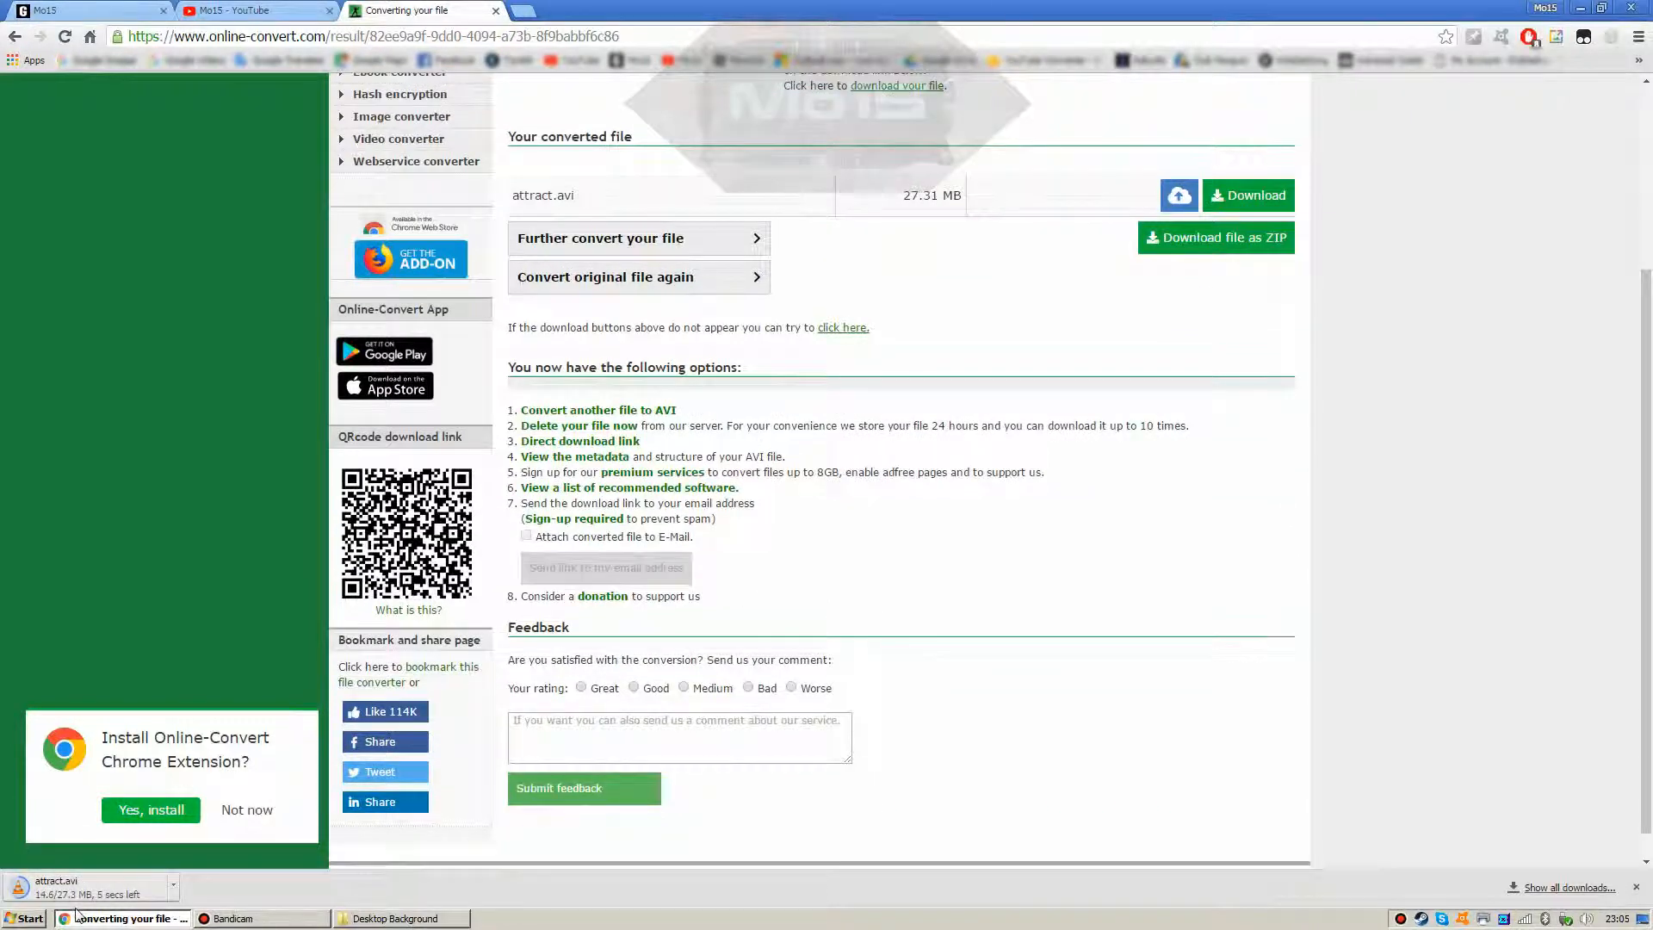
pyautogui.scroll(3, 565, 571)
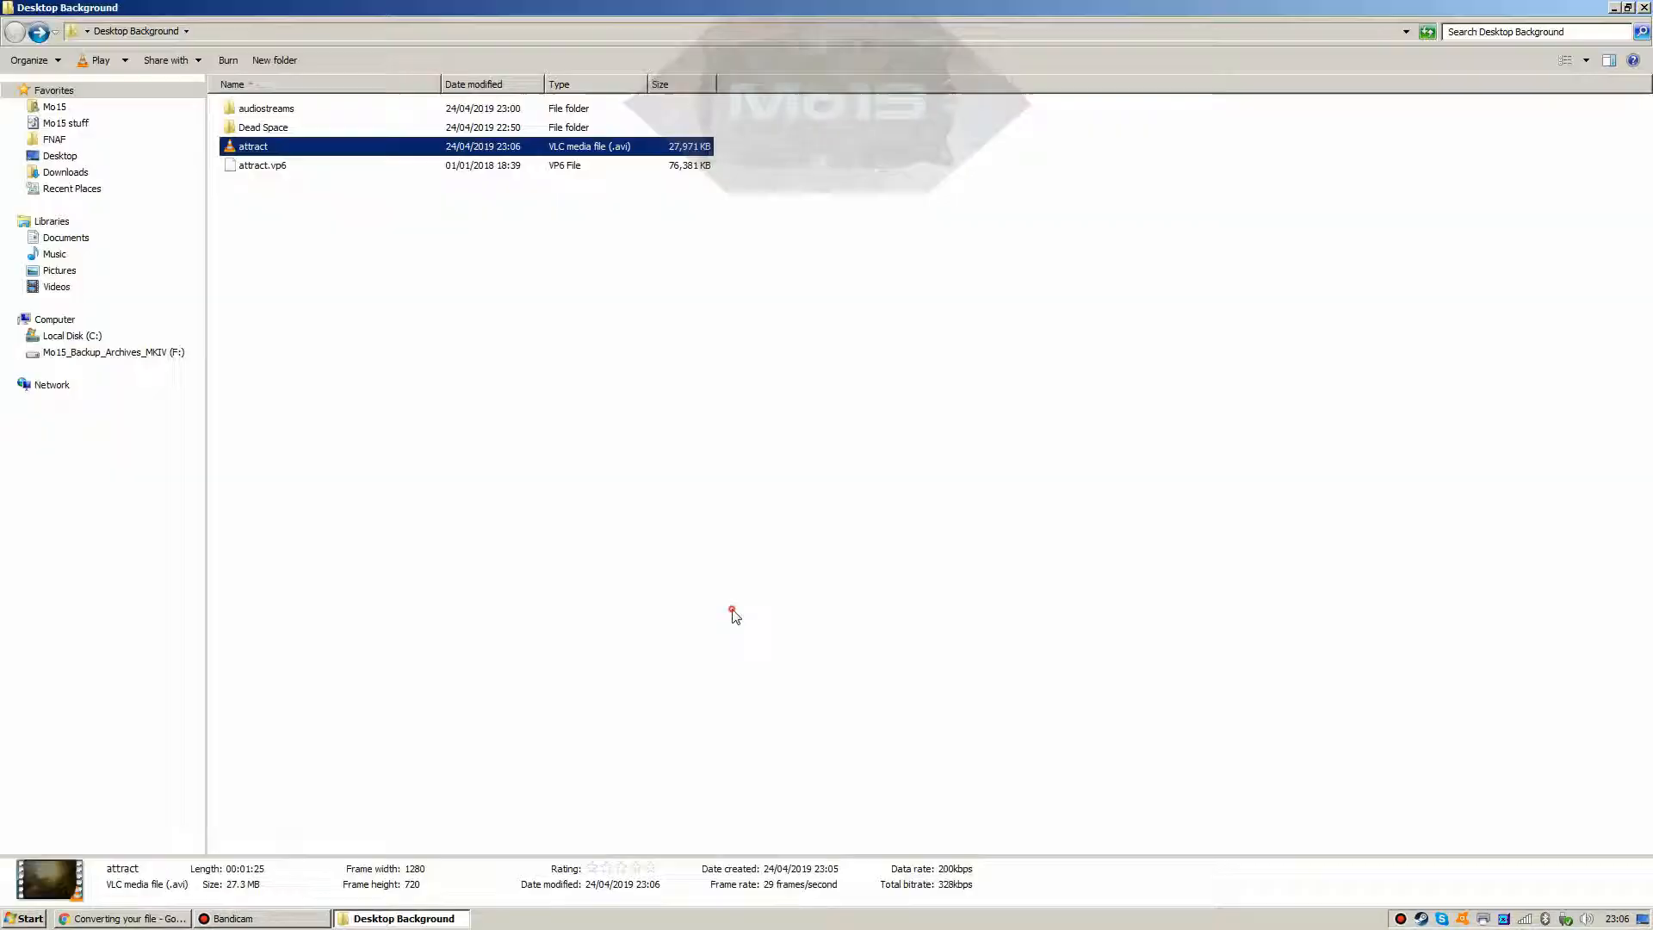
# Step: Play the downloaded attract.avi in VLC, exit full screen, close VLC, and reselect the file
pyautogui.click(730, 610)
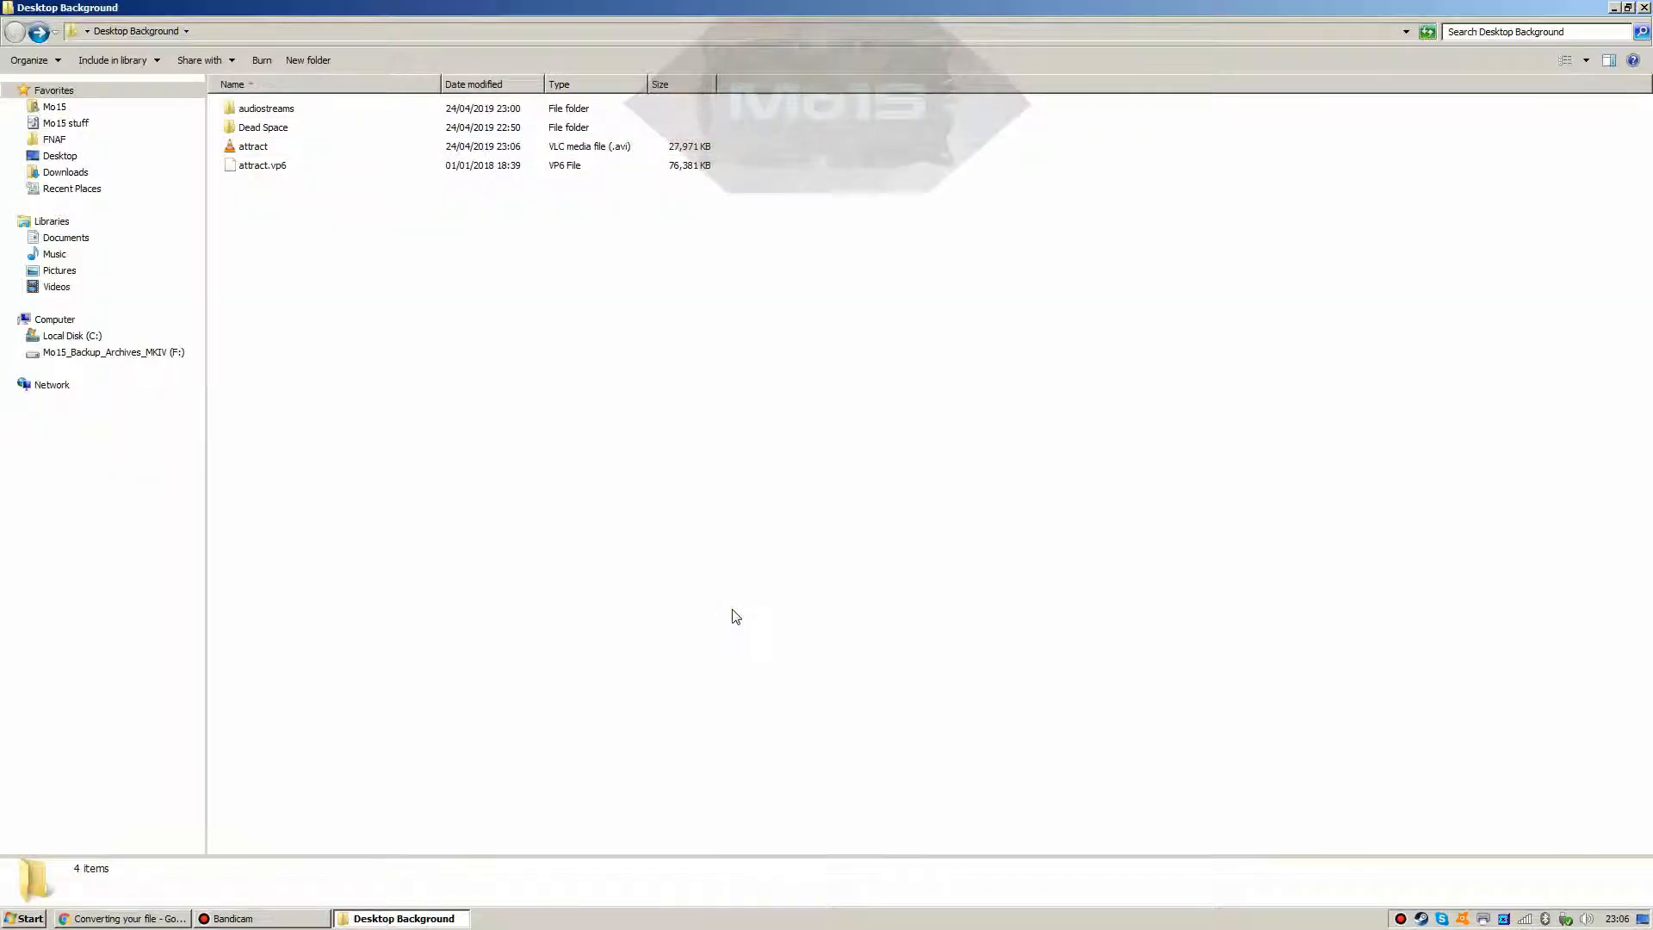
pyautogui.click(232, 151)
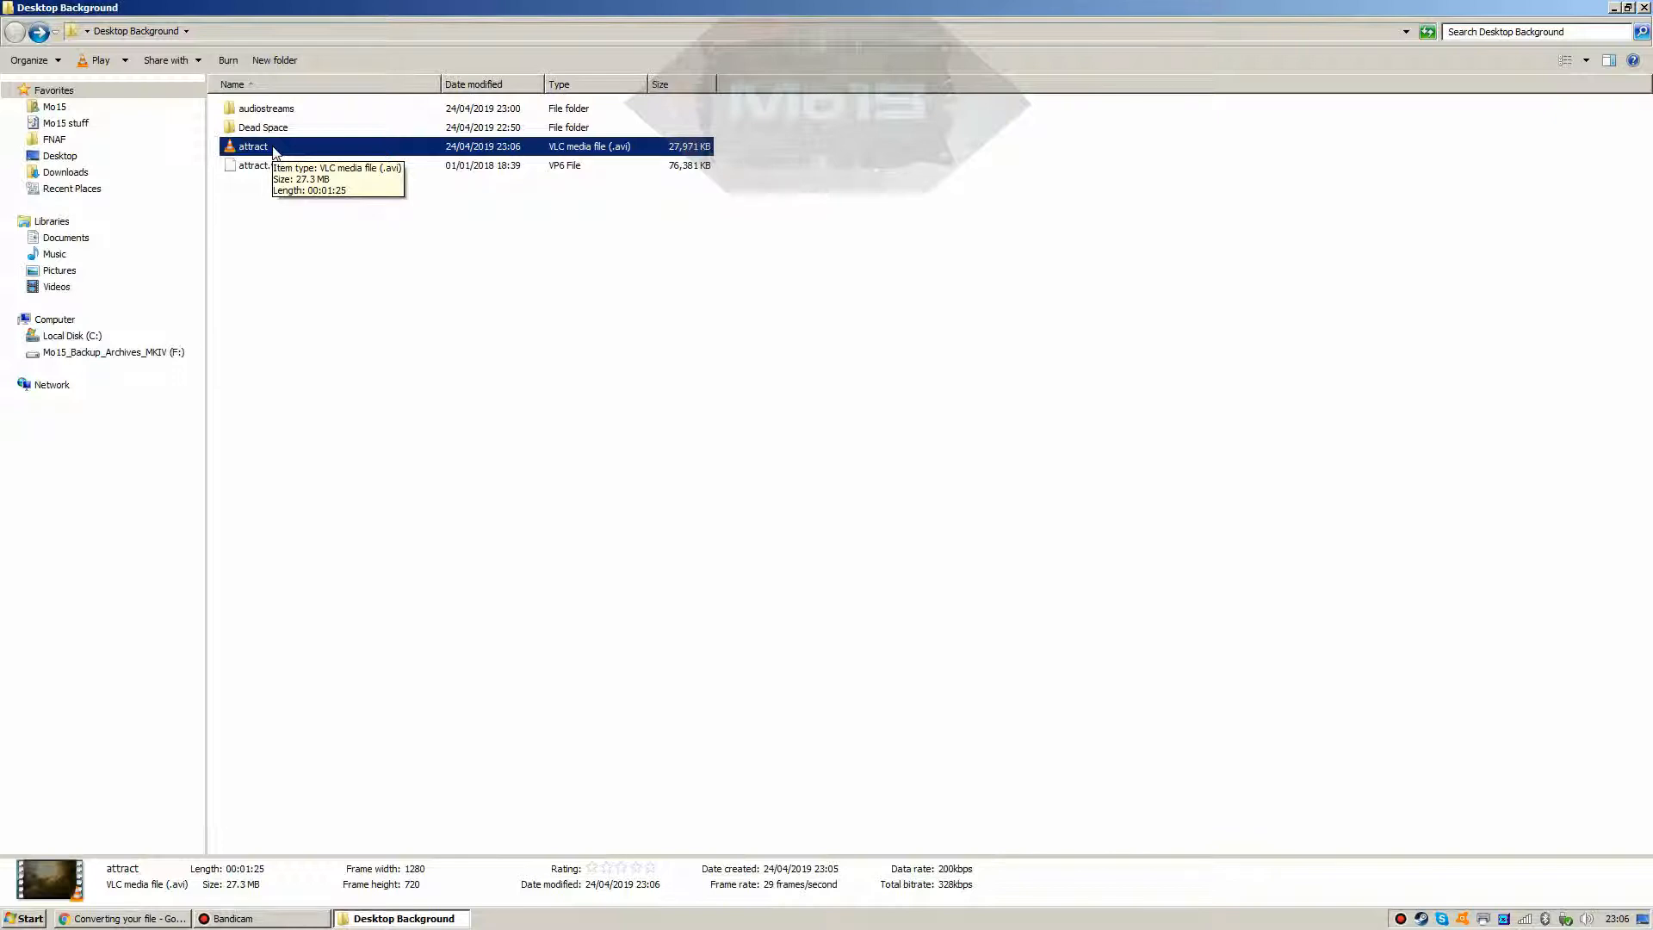
pyautogui.doubleClick(276, 148)
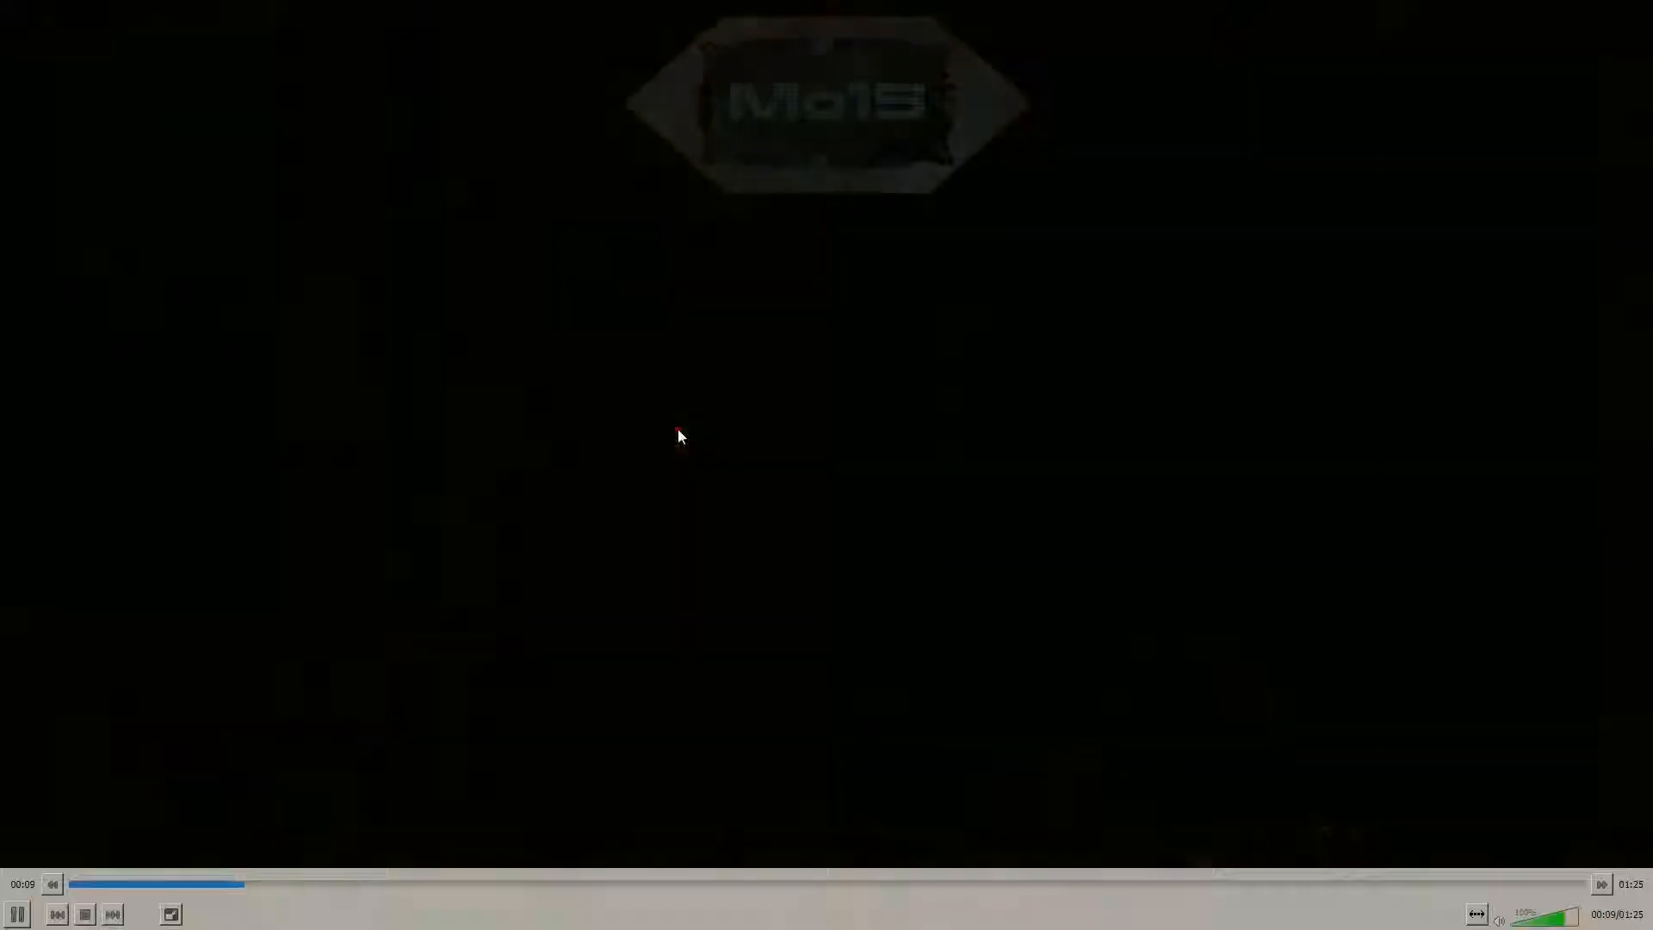
pyautogui.doubleClick(679, 429)
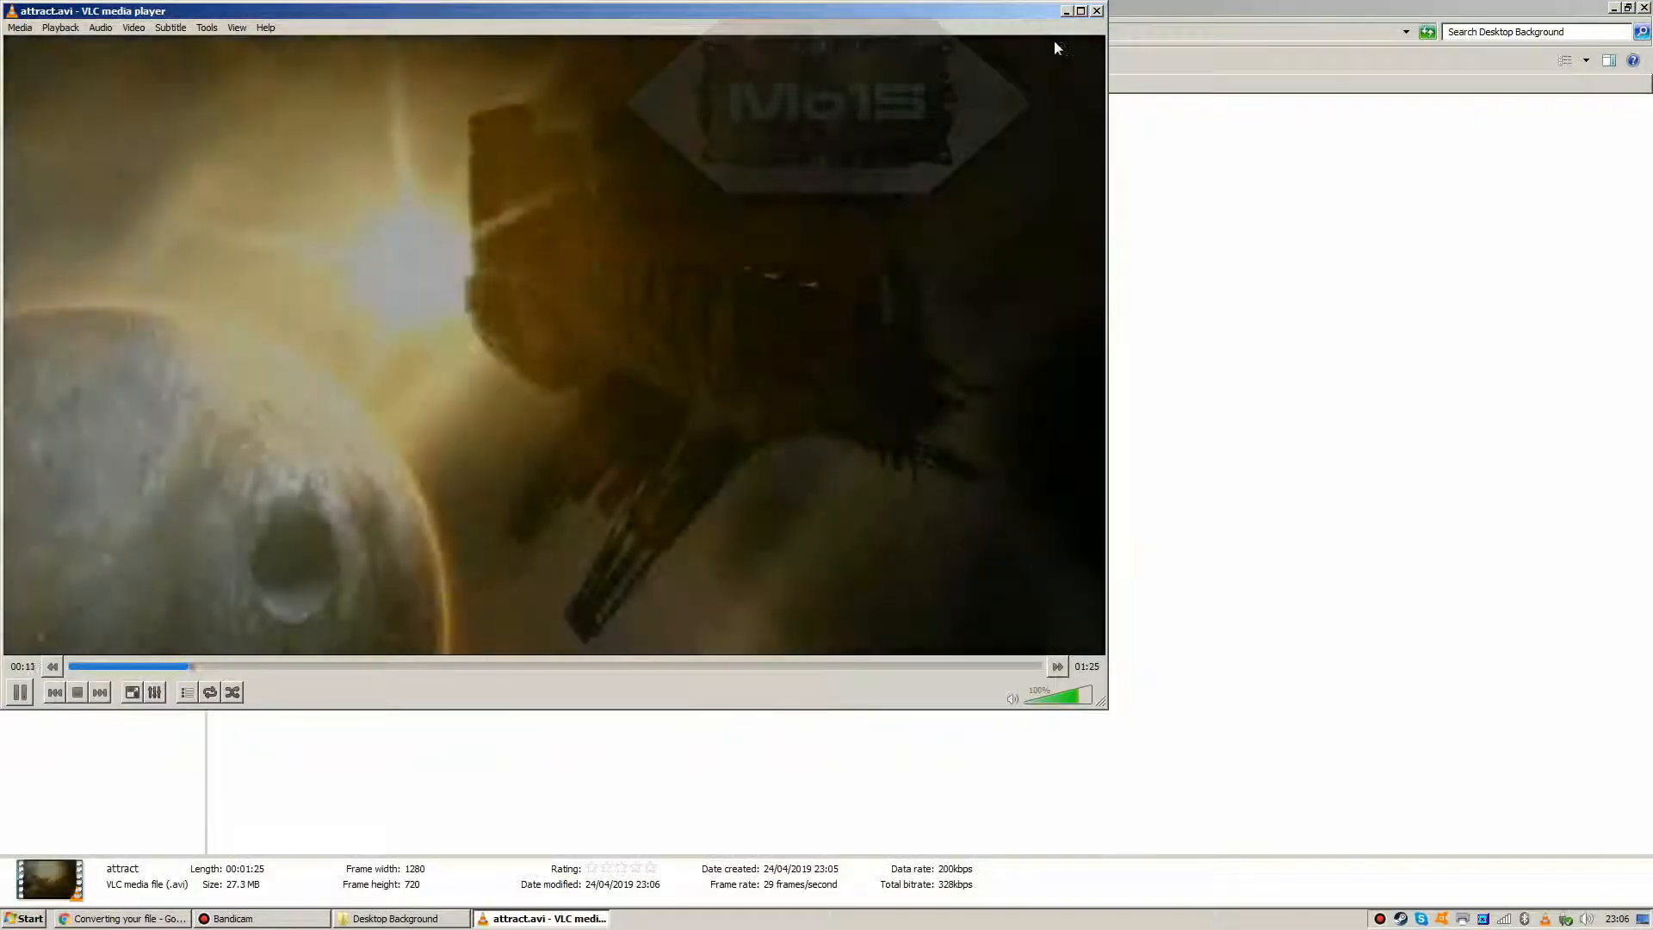
pyautogui.click(1097, 11)
pyautogui.click(918, 273)
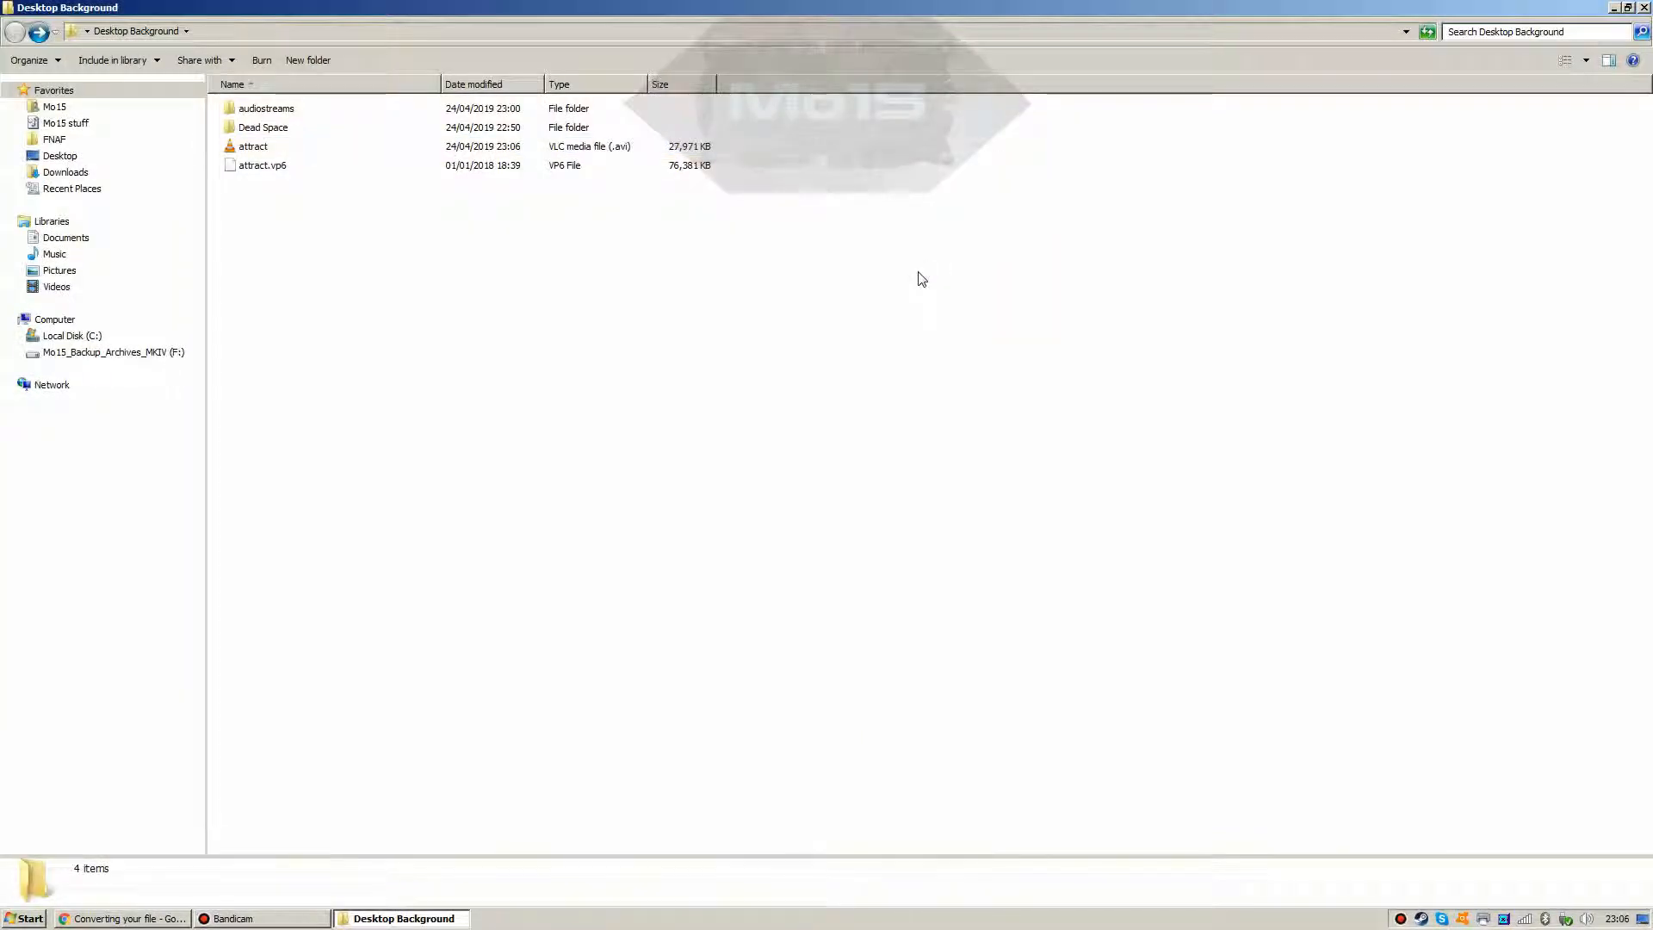
pyautogui.click(259, 147)
# Step: Permanently delete the downloaded attract video with Shift+Delete and confirm
pyautogui.press('Delete')
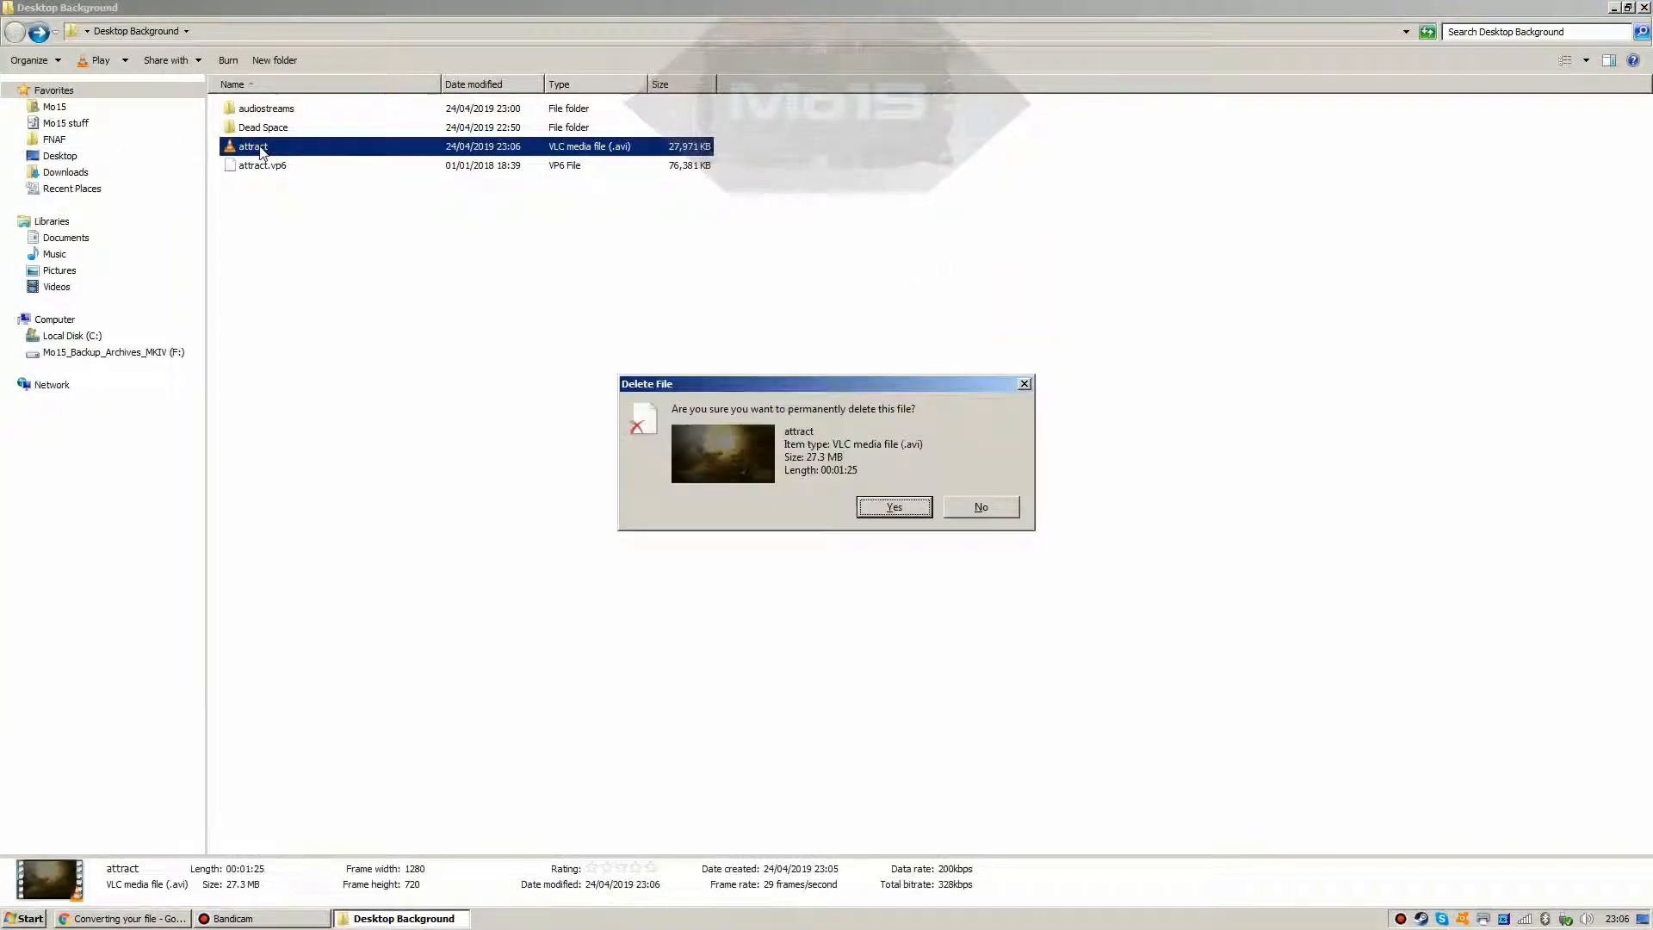
pyautogui.press('Return')
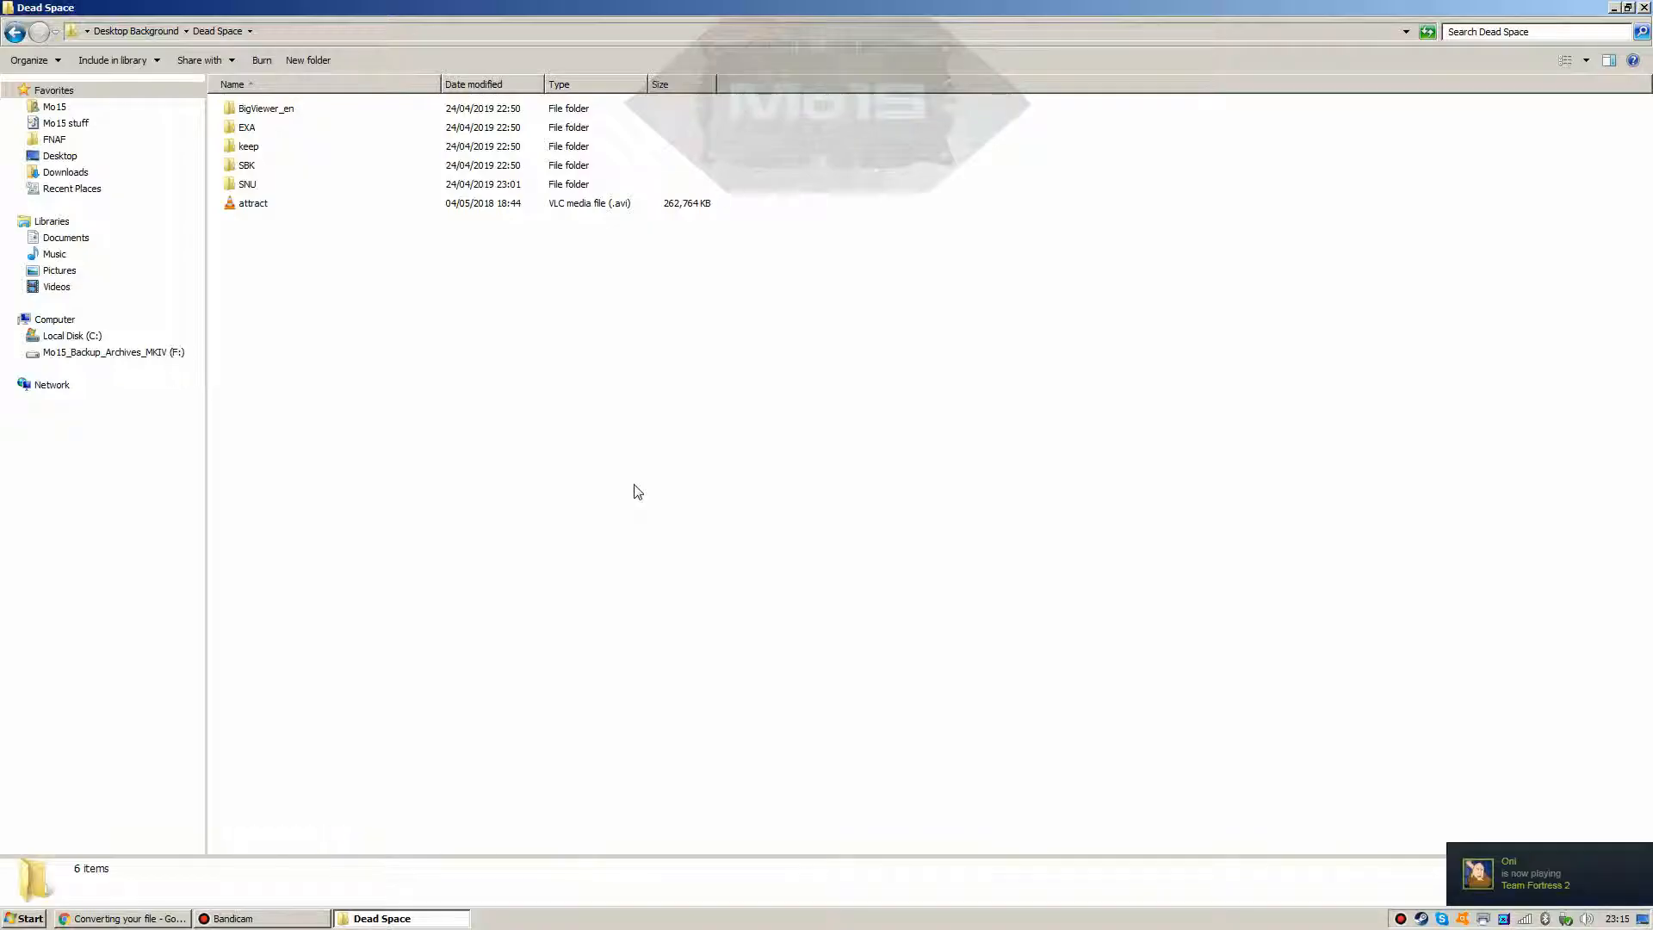
pyautogui.moveTo(247, 921)
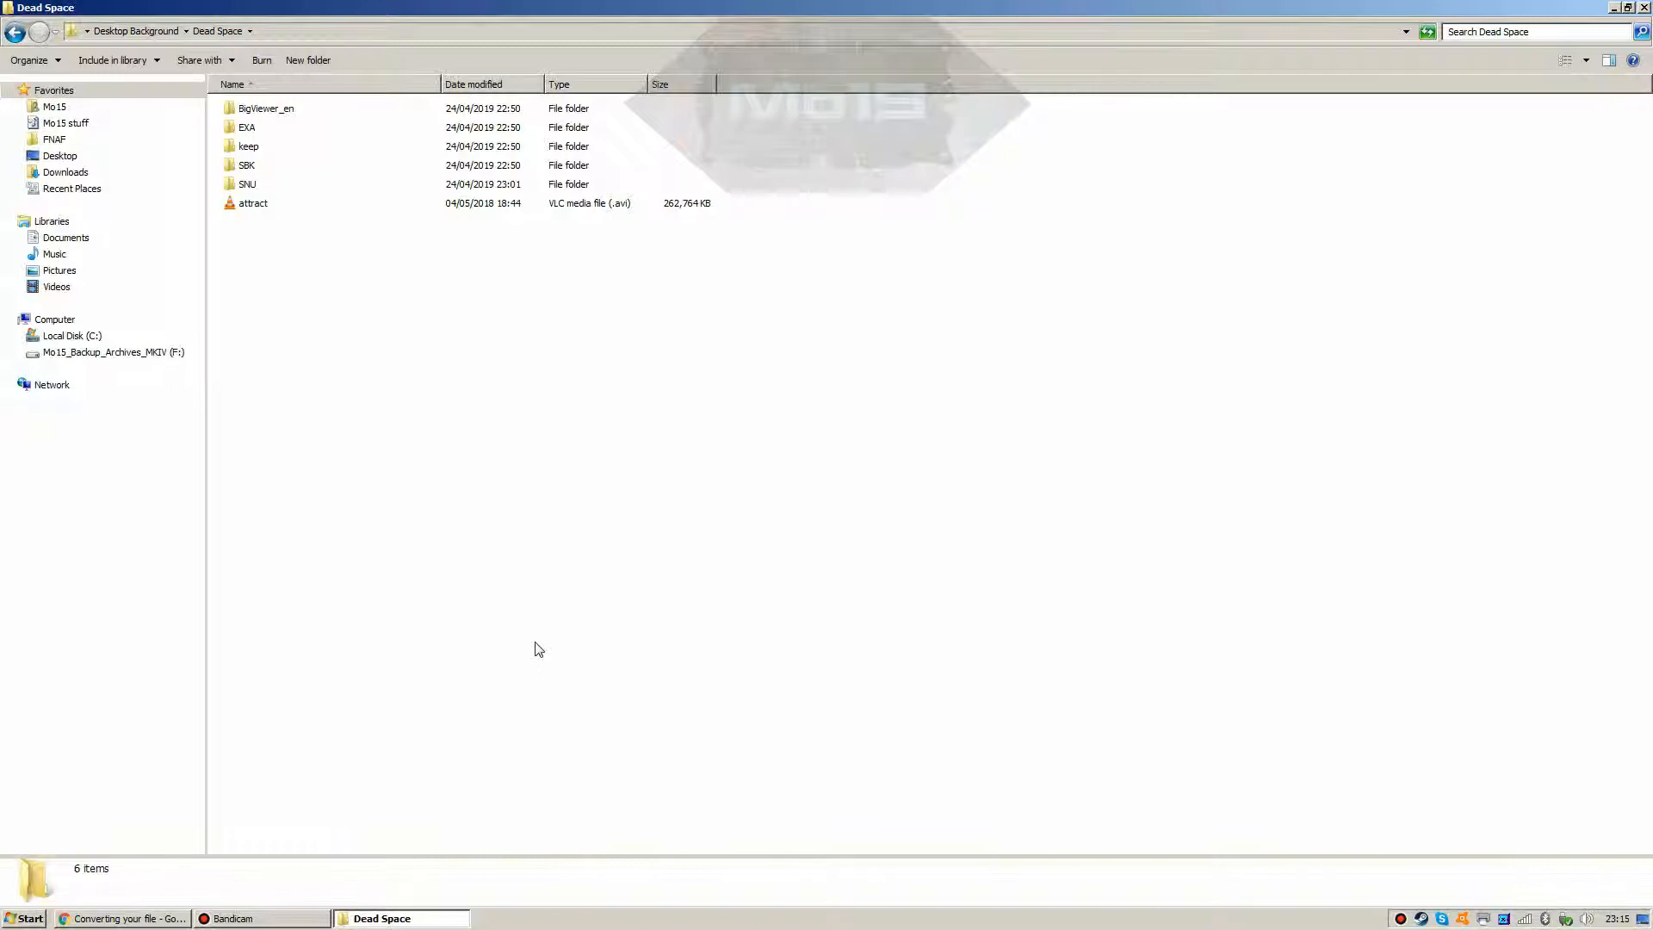
# Step: Reload the original attract.vp6 into the AVI converter with the default codec, then return to Dead Space
pyautogui.click(99, 919)
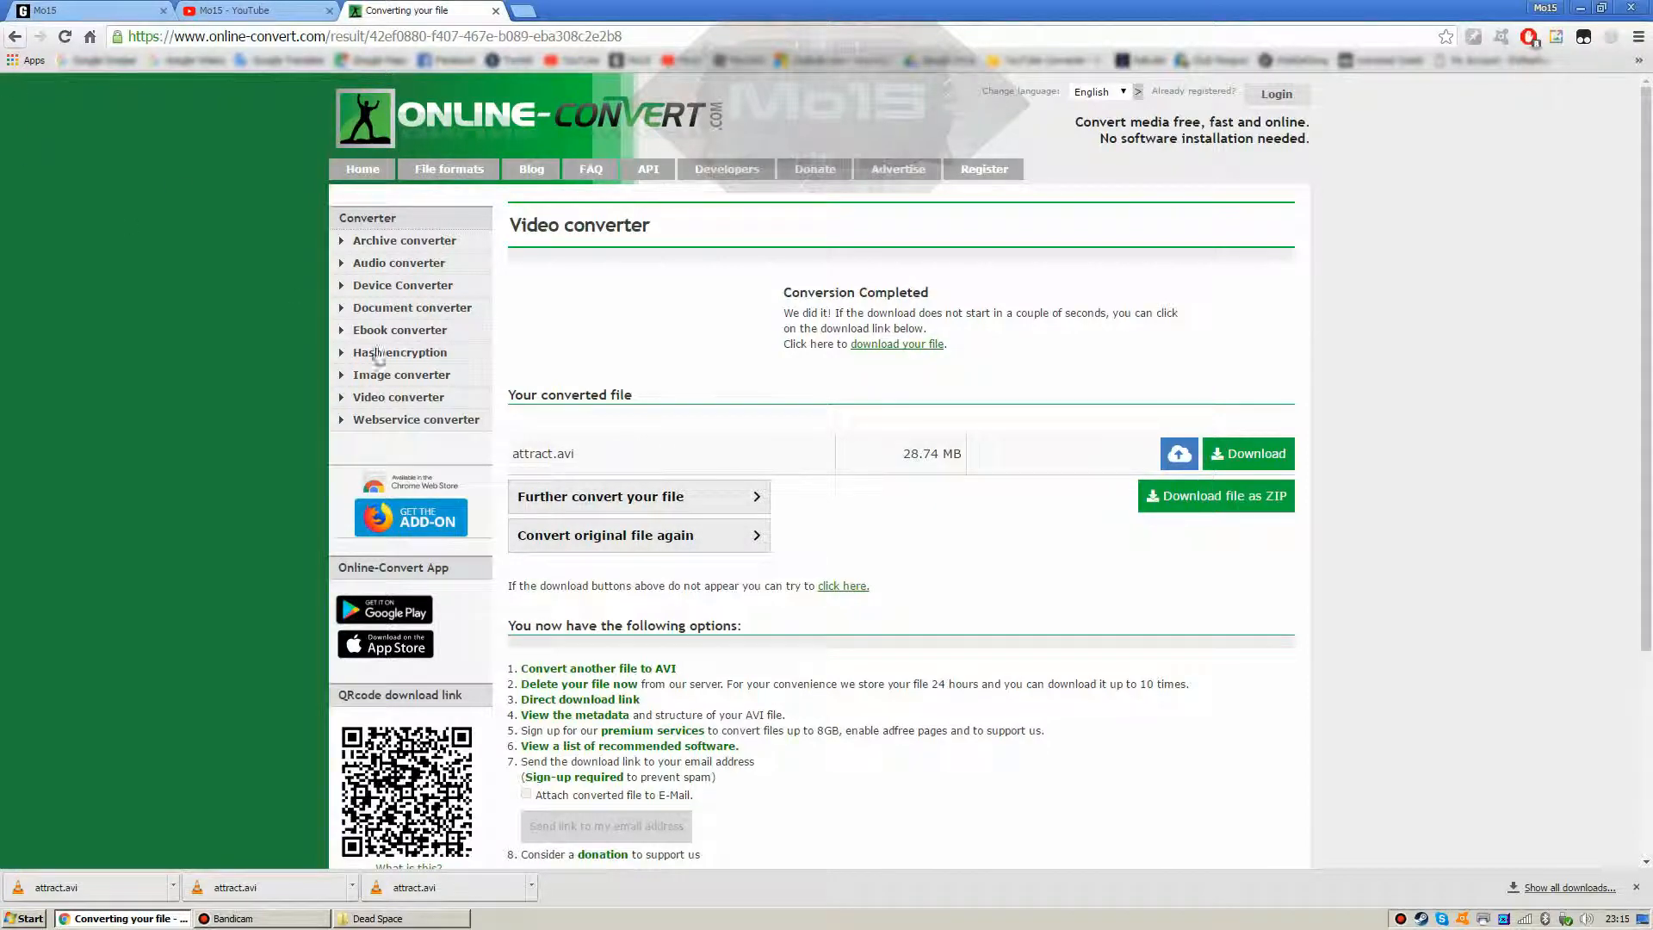
pyautogui.click(582, 535)
pyautogui.scroll(-3, 775, 723)
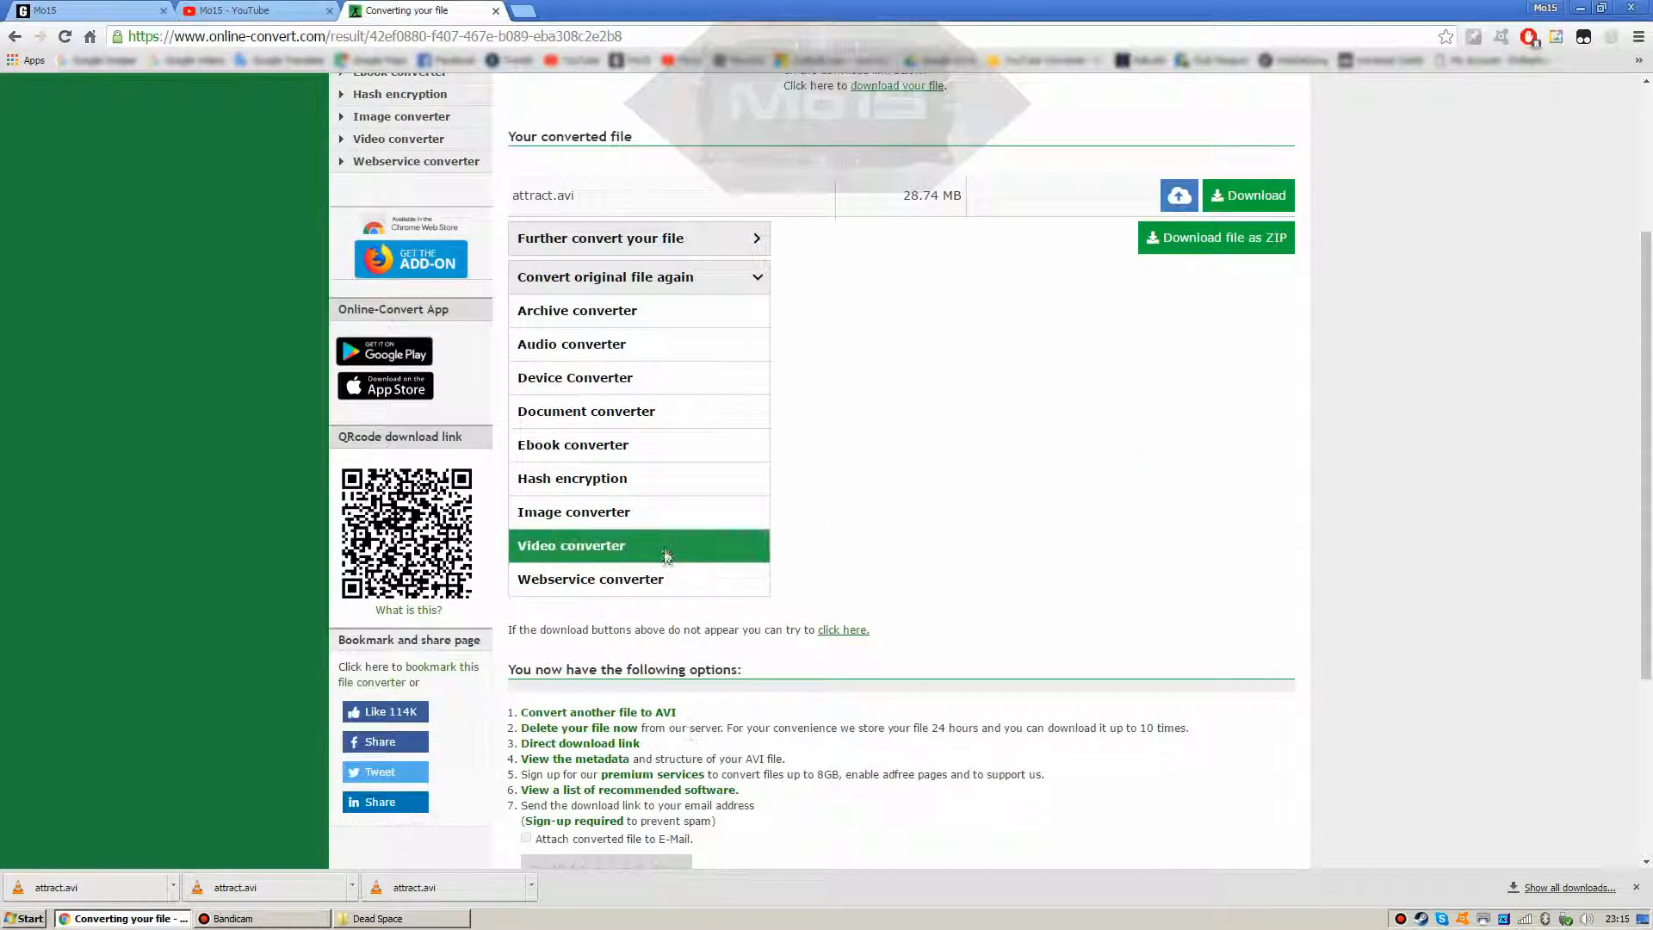
pyautogui.moveTo(667, 555)
pyautogui.click(828, 616)
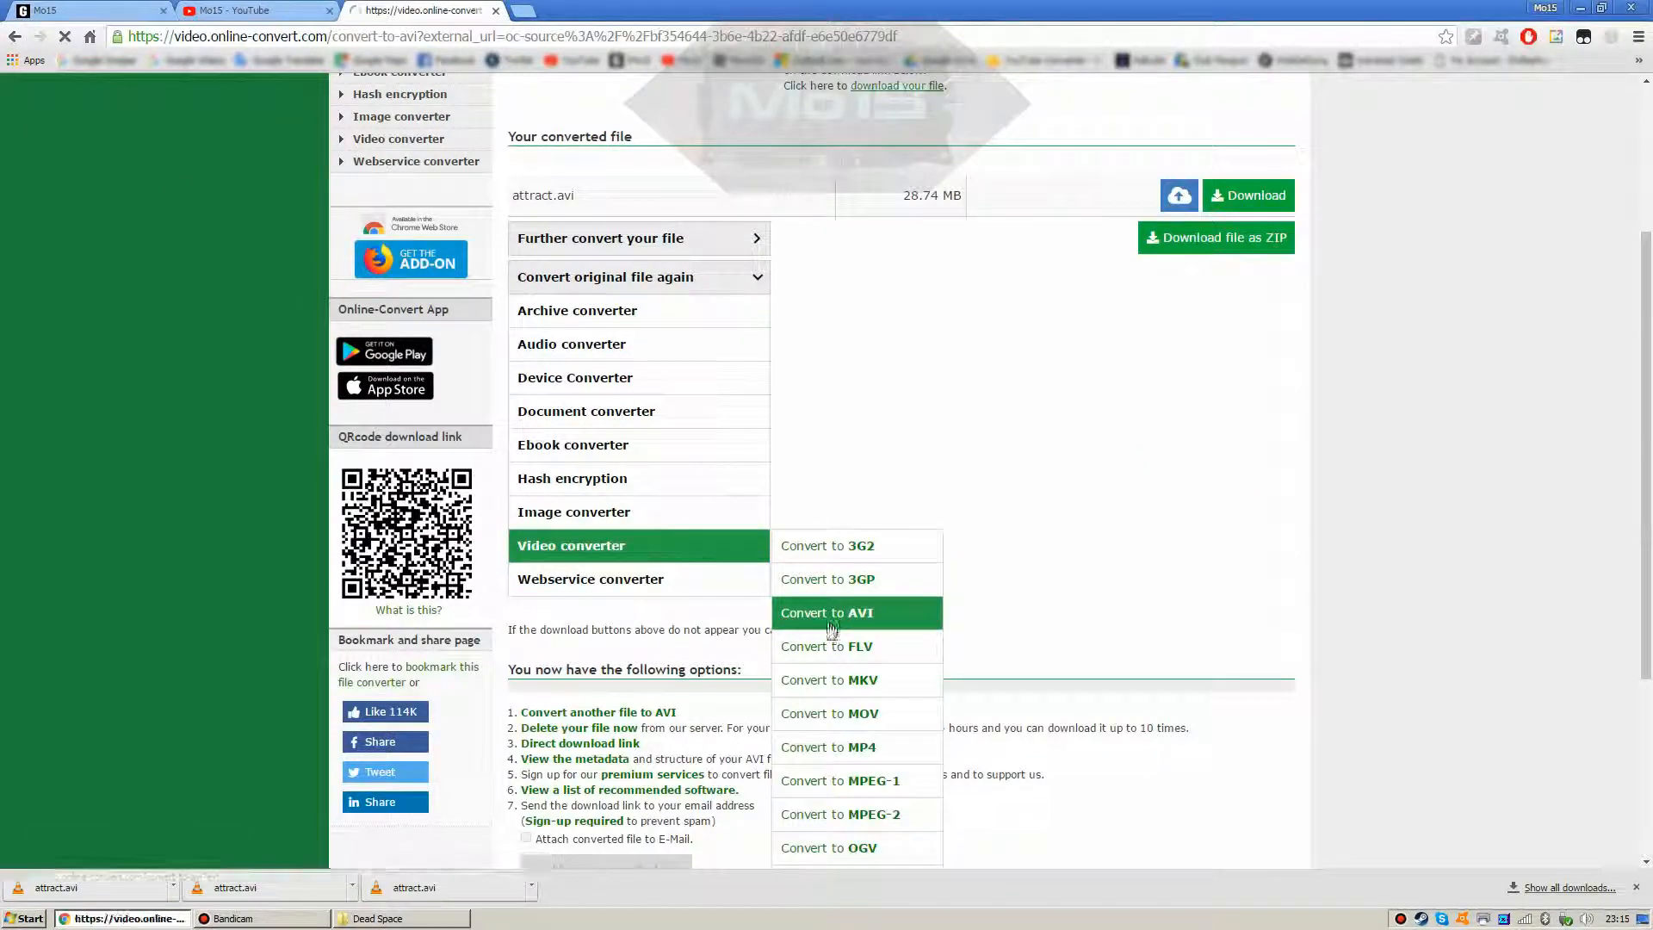
pyautogui.scroll(-5, 688, 577)
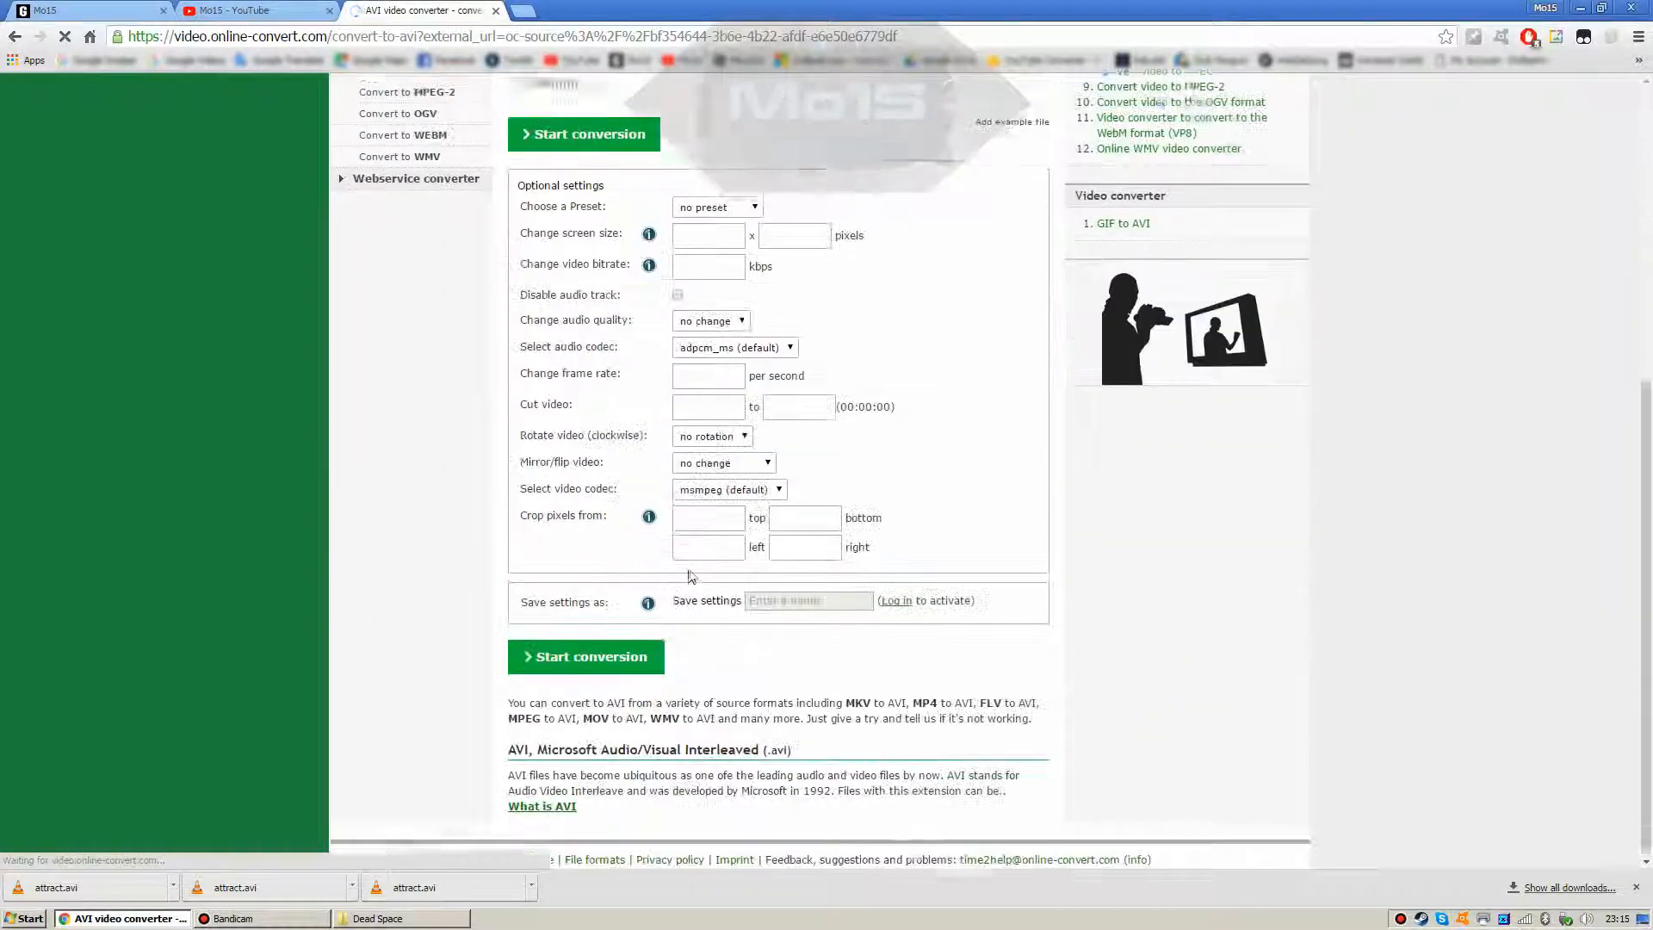
pyautogui.click(727, 484)
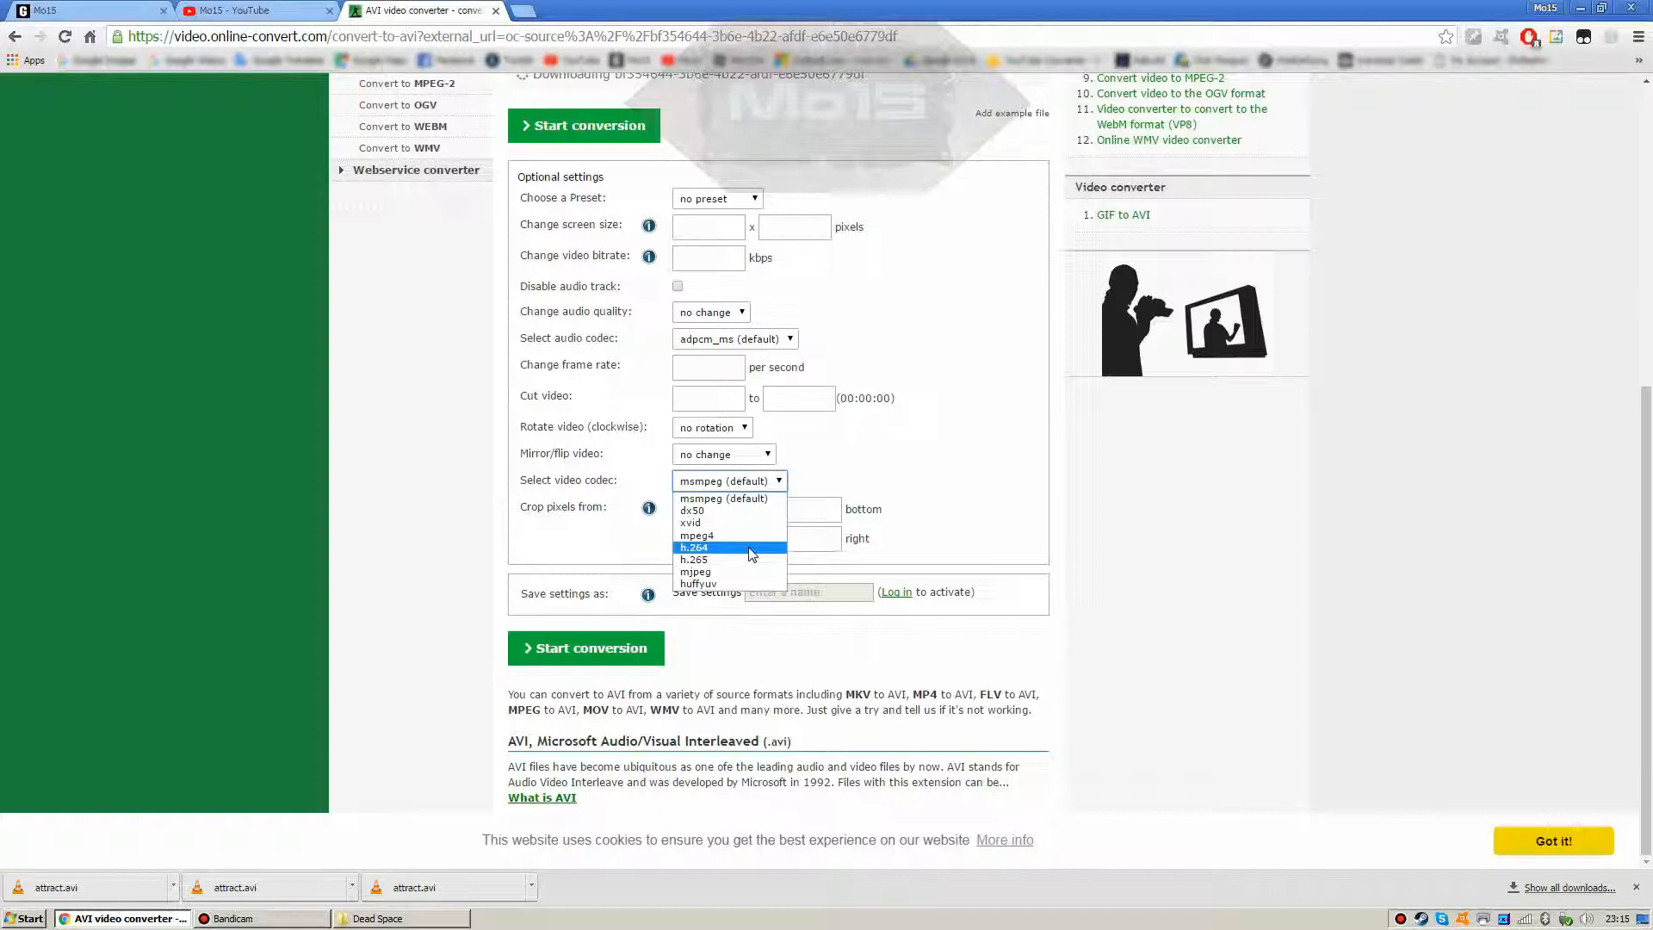
pyautogui.click(346, 516)
pyautogui.scroll(6, 351, 547)
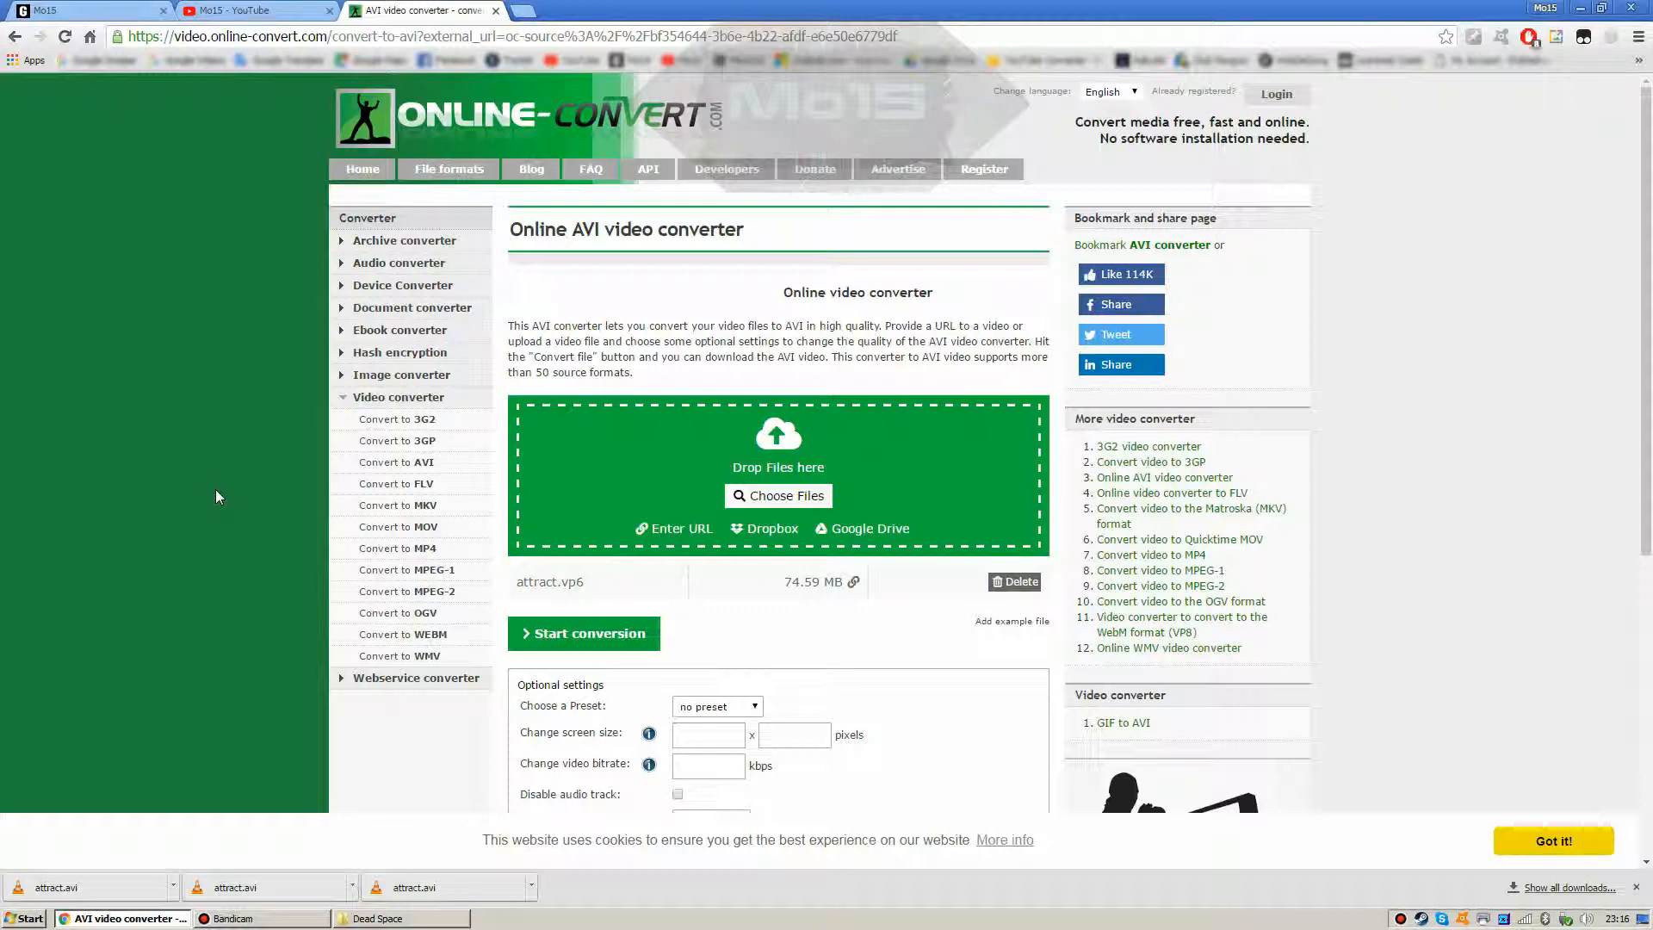
pyautogui.click(362, 926)
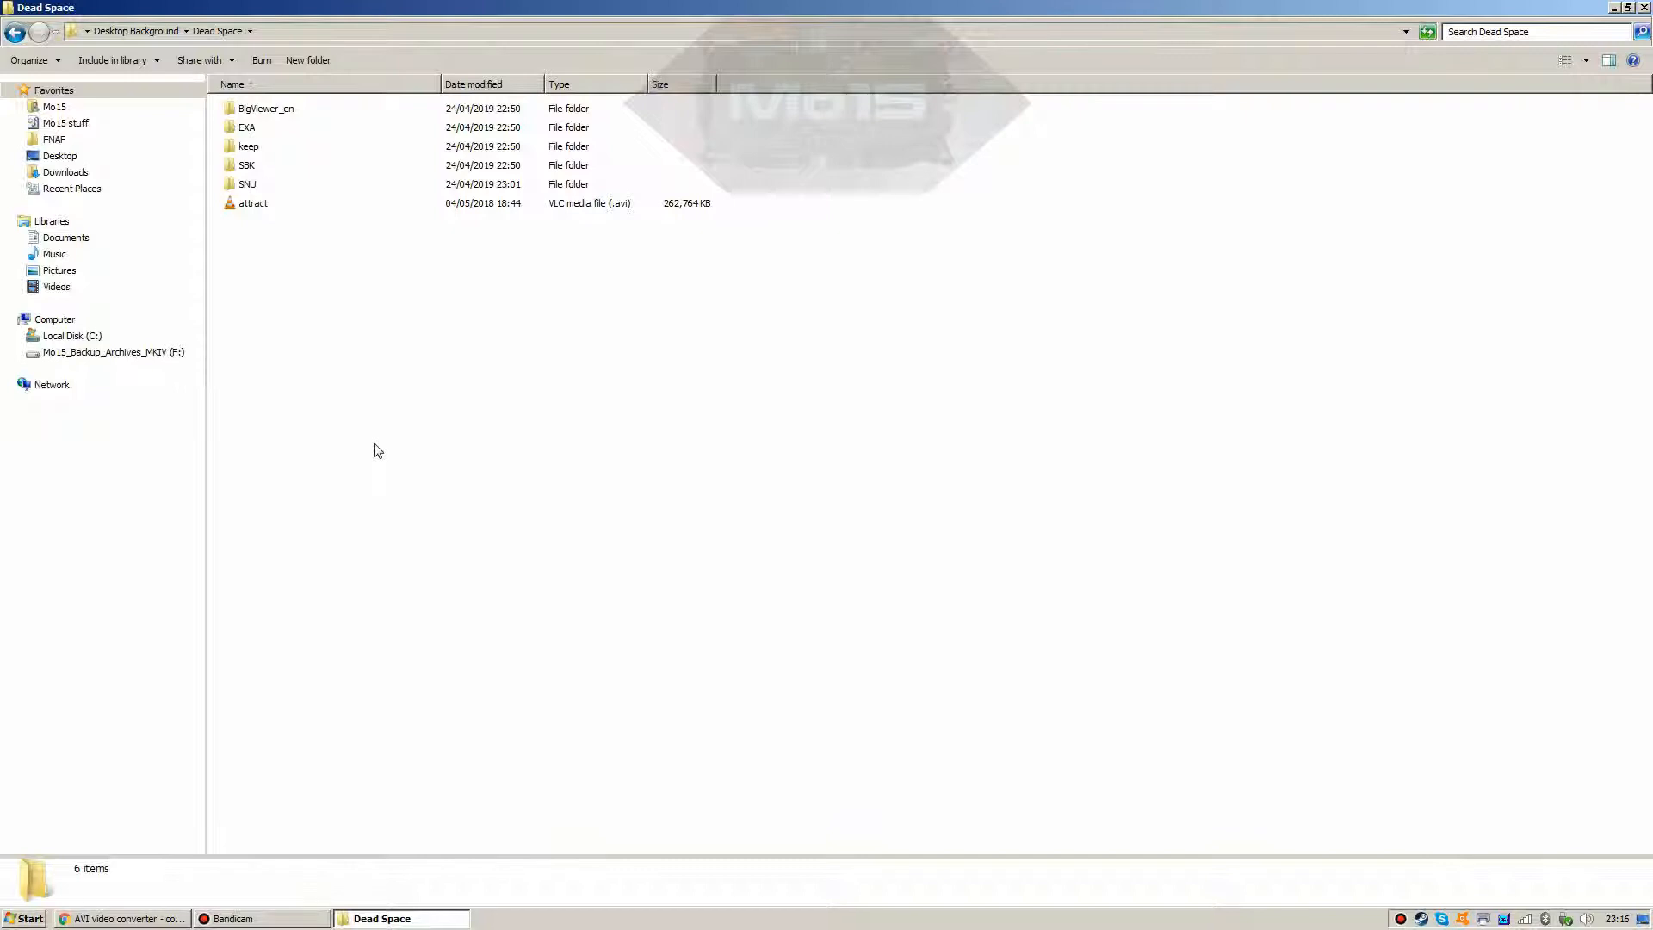
# Step: Open 7-Zip's Add to archive settings for the Dead Space folder as Dead Space.zip
pyautogui.press('BackSpace')
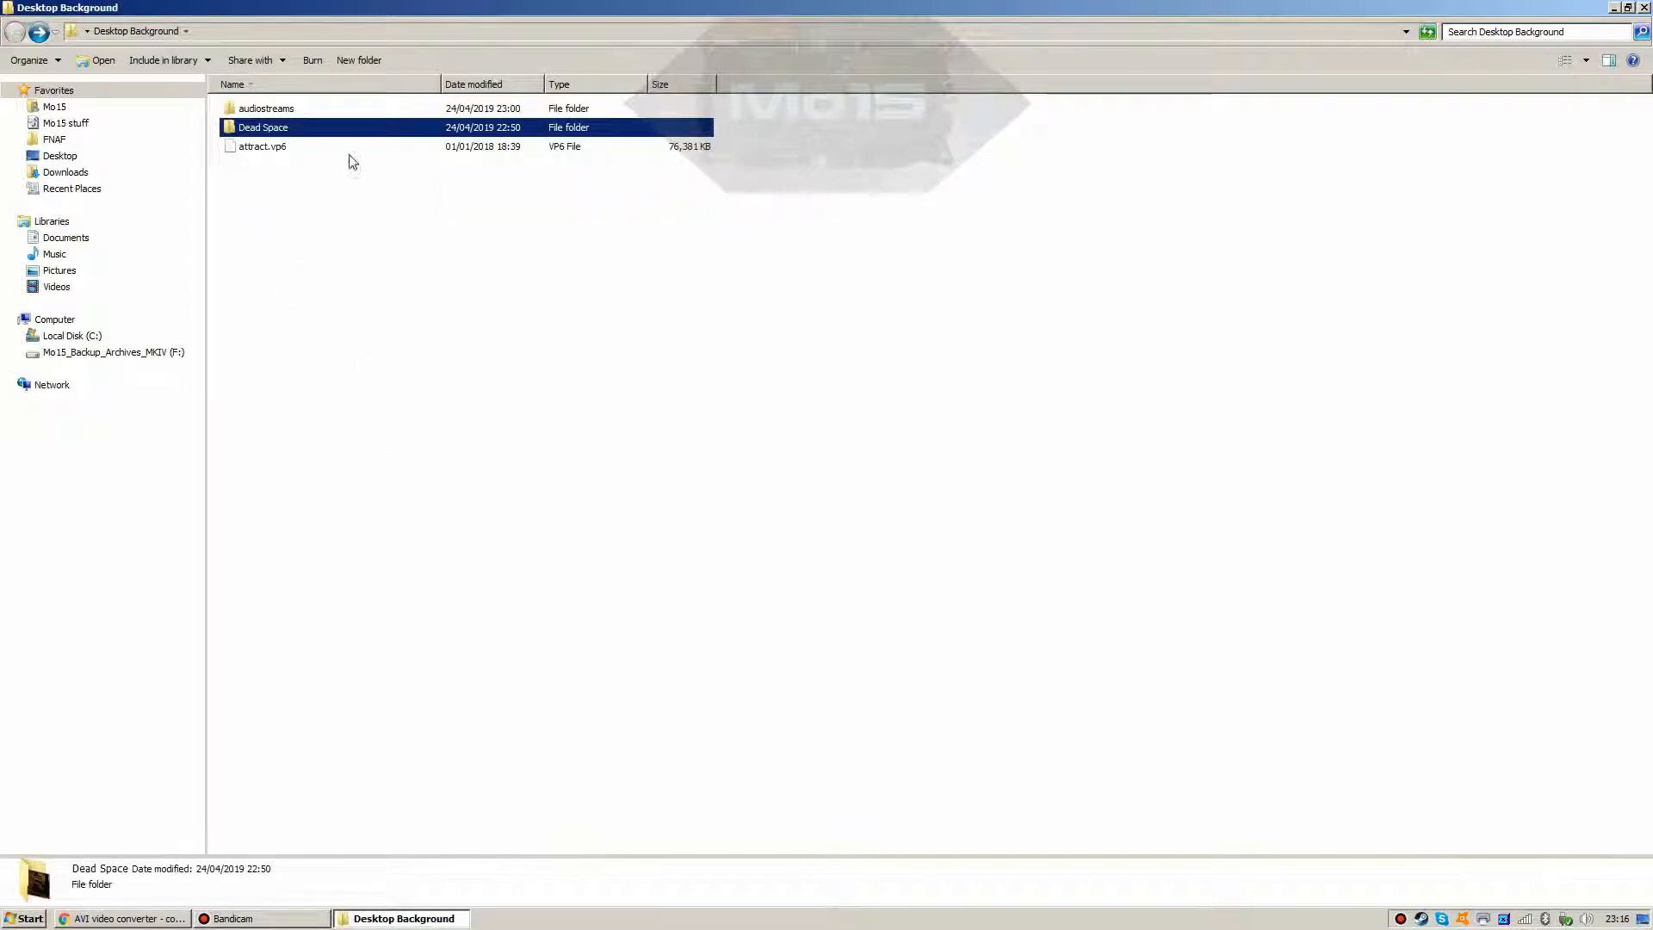
pyautogui.moveTo(289, 132); pyautogui.dragTo(287, 237)
pyautogui.moveTo(312, 246)
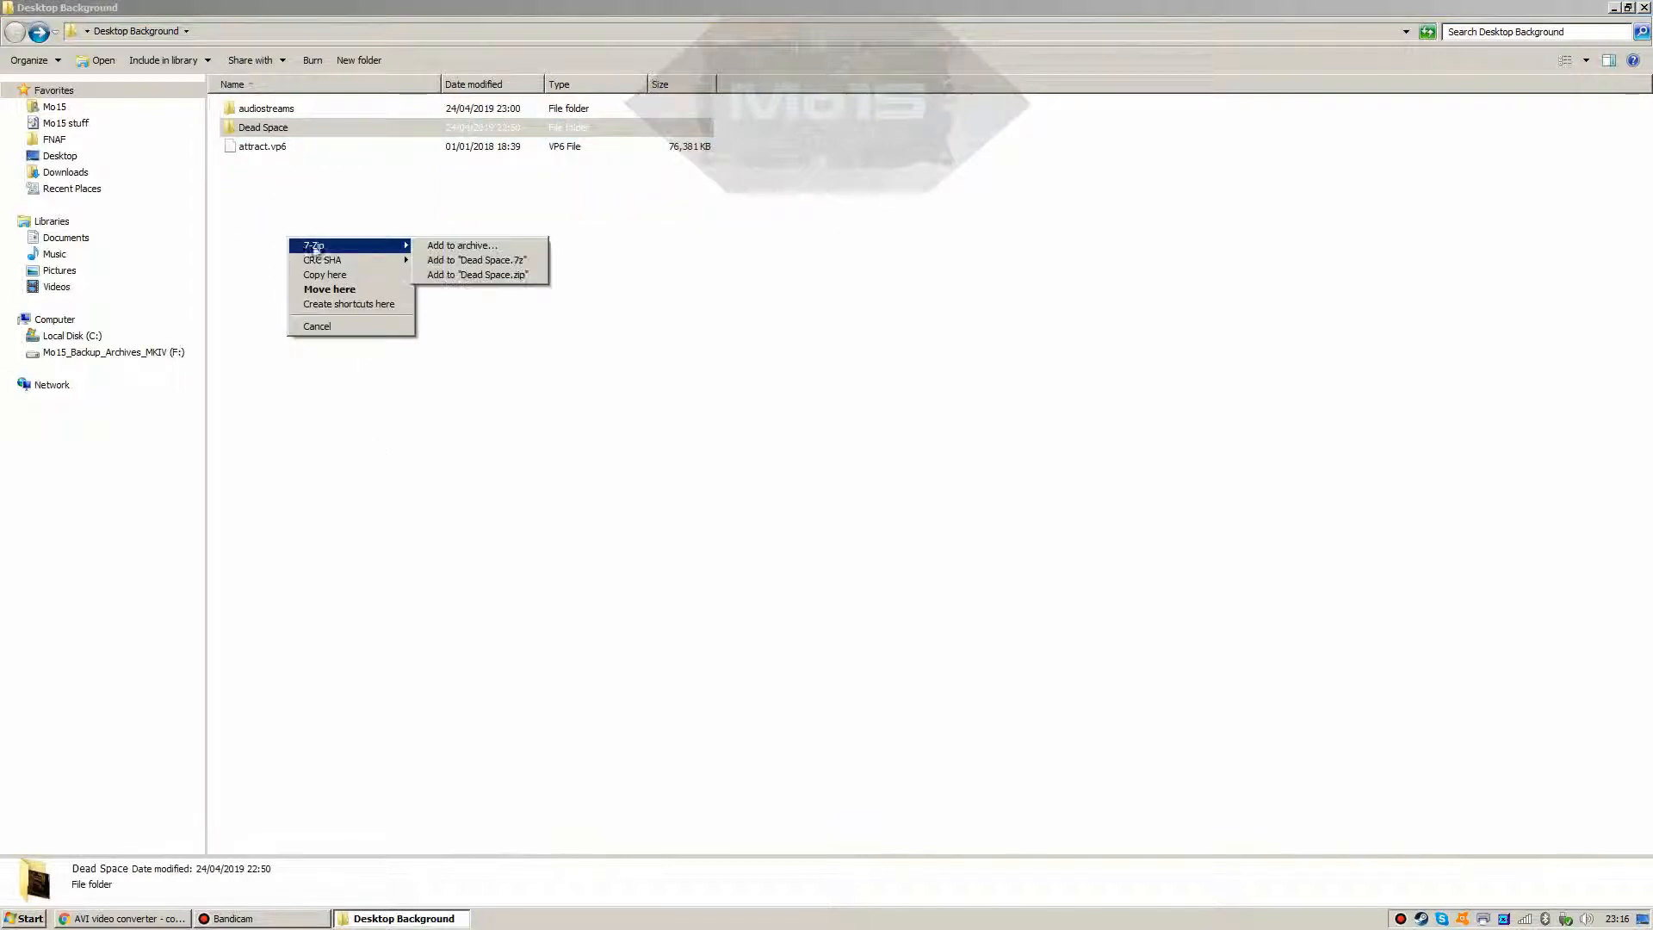
pyautogui.click(450, 247)
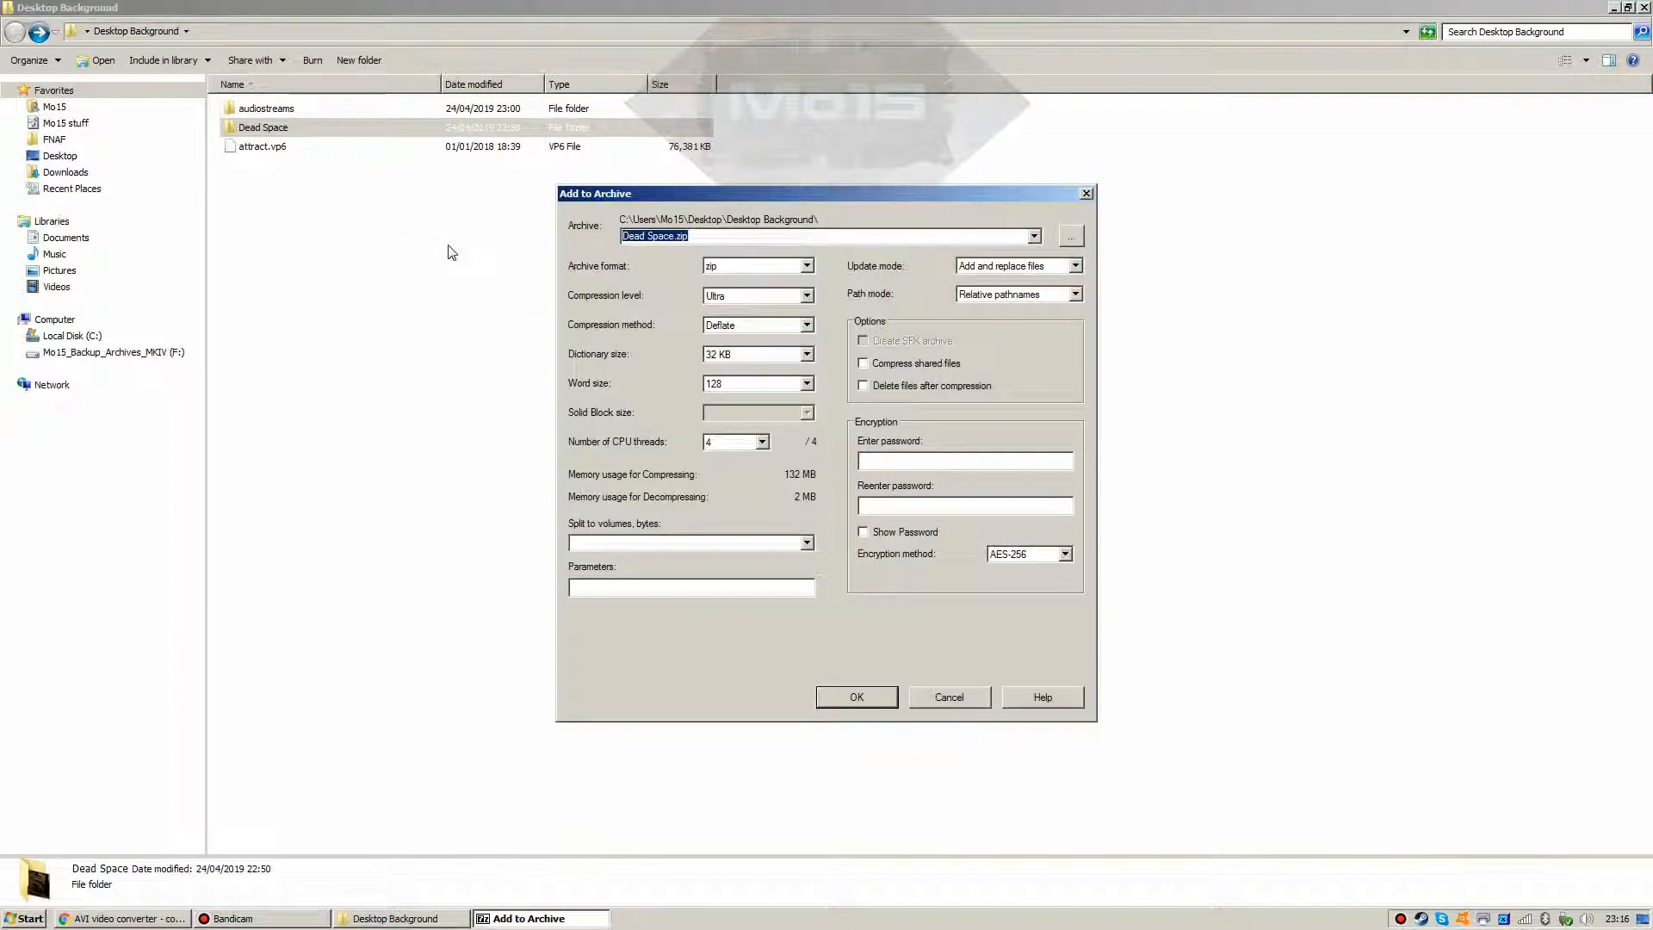
pyautogui.click(700, 237)
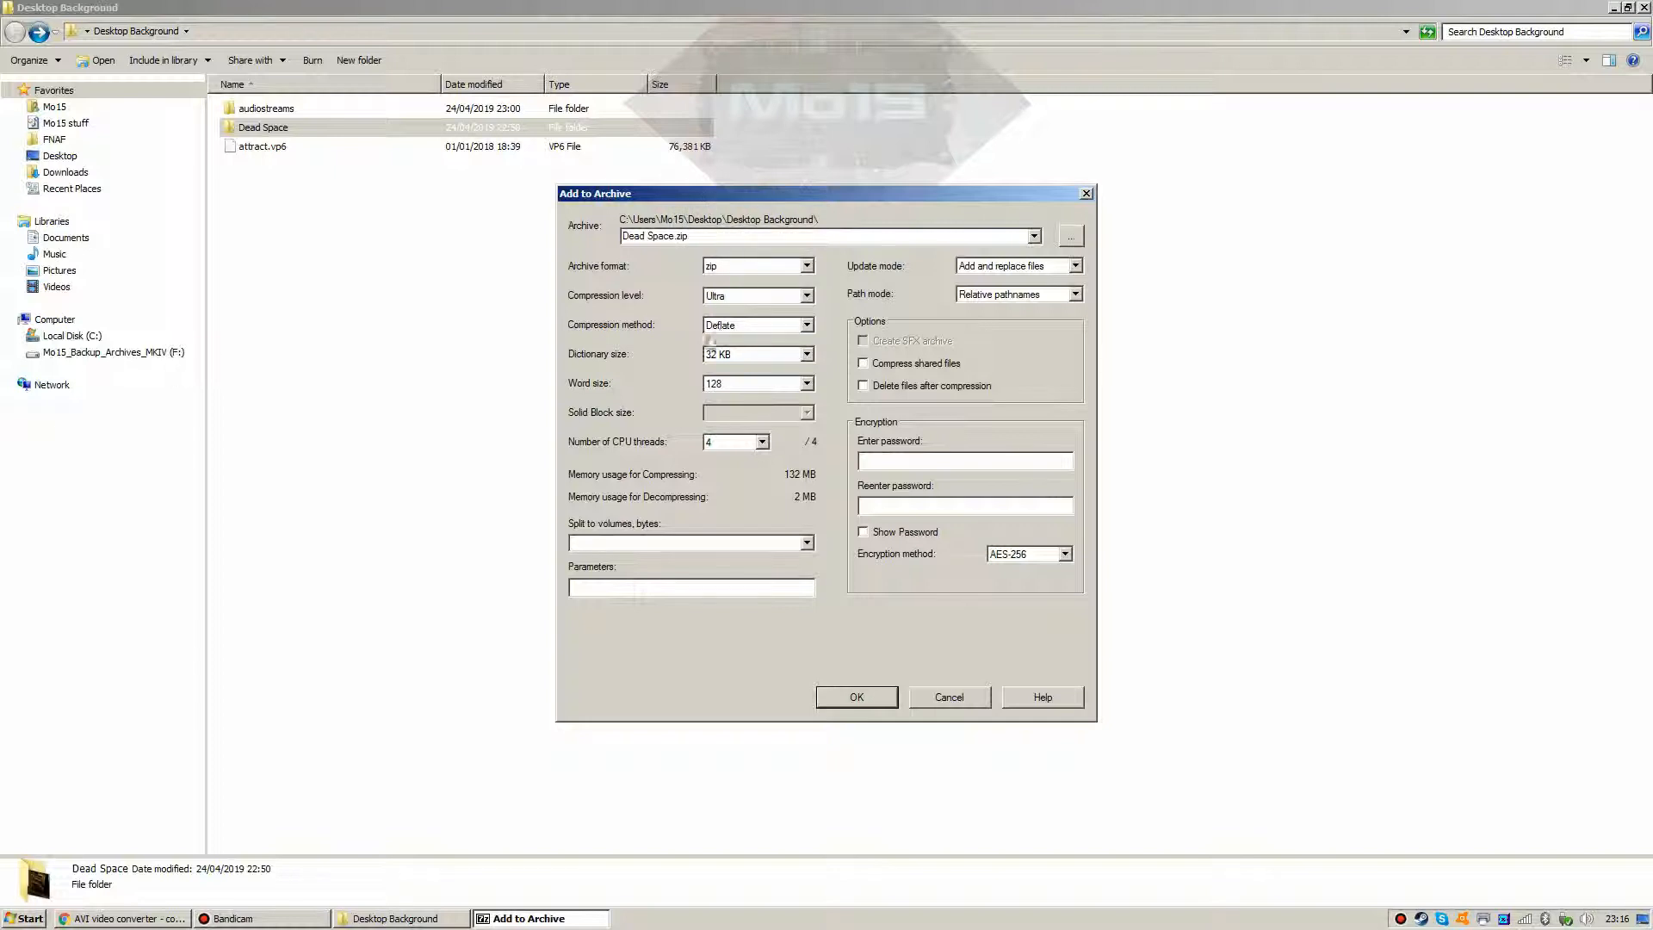
# Step: Enter an archive password with Show Password on and create the encrypted archive
pyautogui.click(906, 461)
pyautogui.click(901, 532)
pyautogui.click(908, 461)
pyautogui.write('dead')
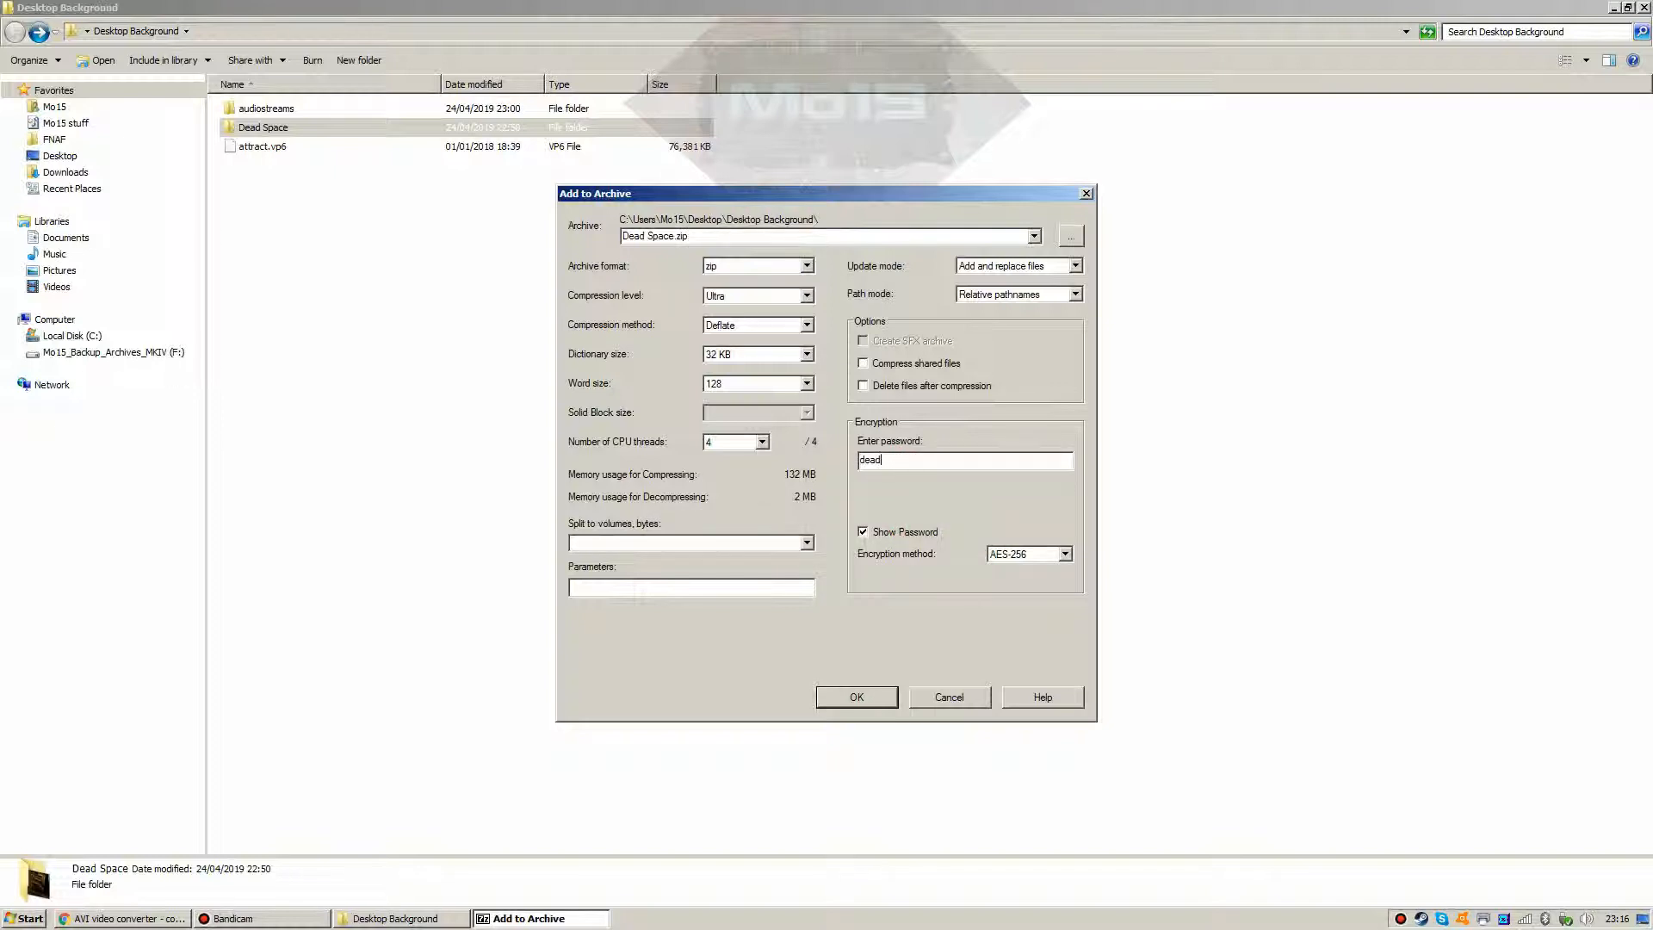
pyautogui.write('space')
pyautogui.hotkey('ctrl', 'a')
pyautogui.click(956, 458)
pyautogui.click(852, 697)
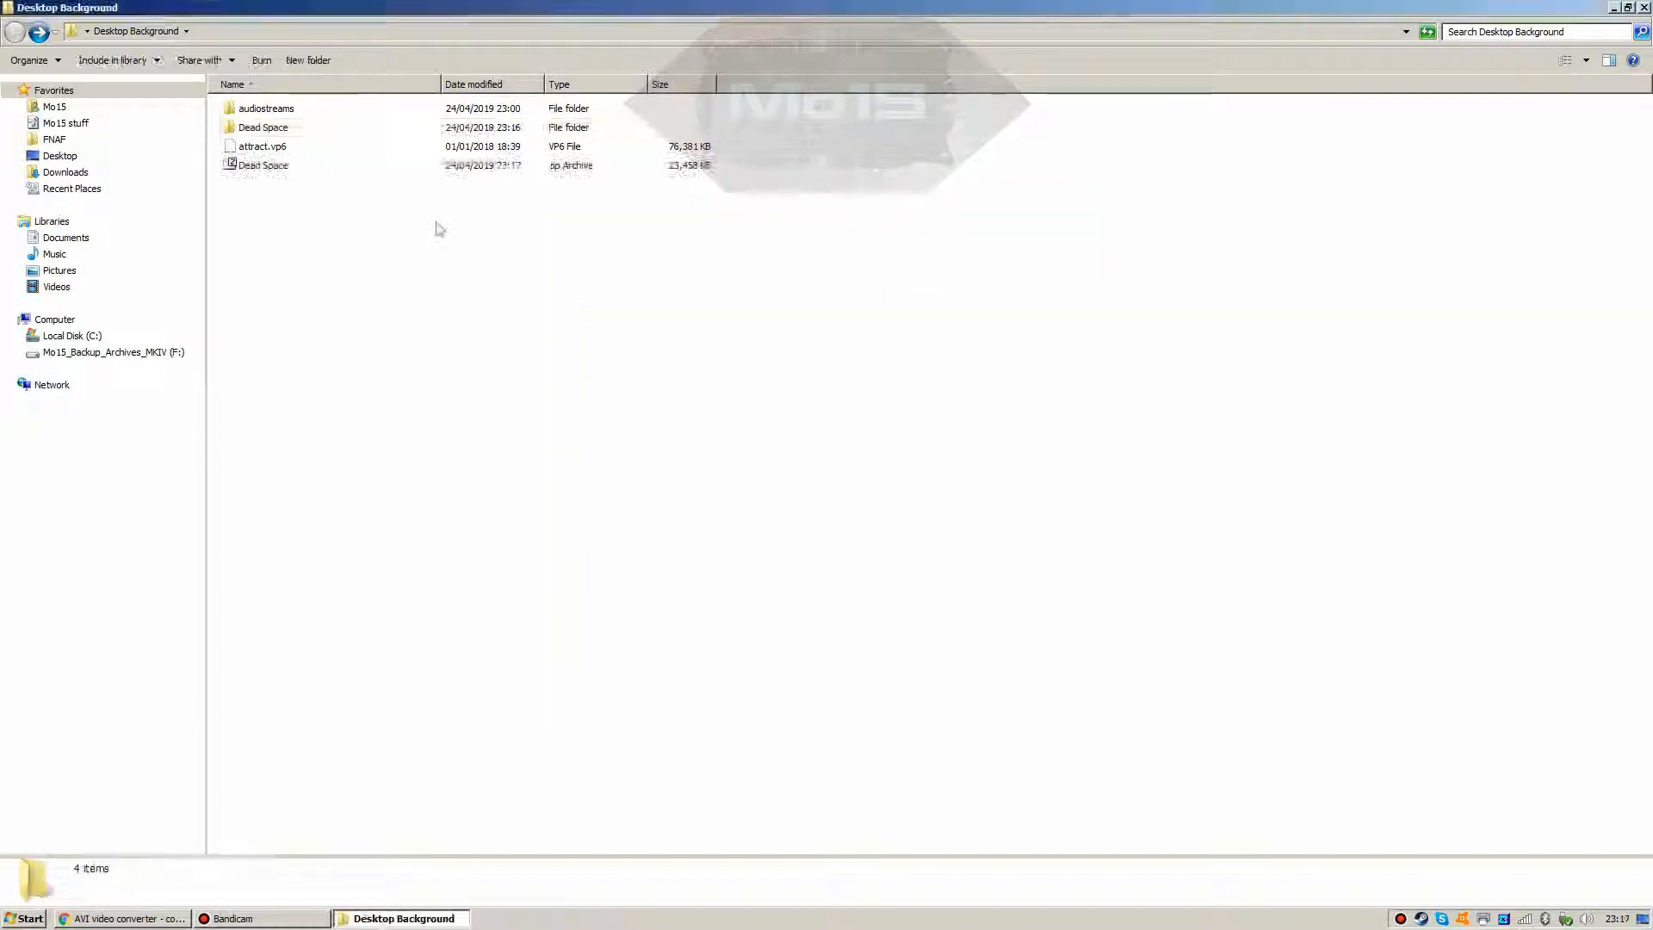